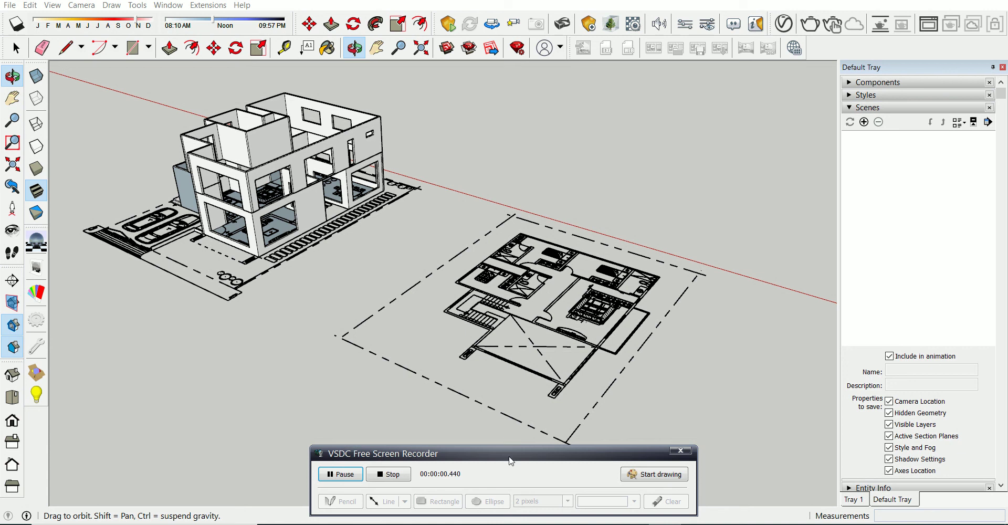
Finish the thin rectangle along the plan's front edge and make it a group
{"action": "left_click_drag", "start_coordinate": [542, 375], "coordinate": [333, 398]}
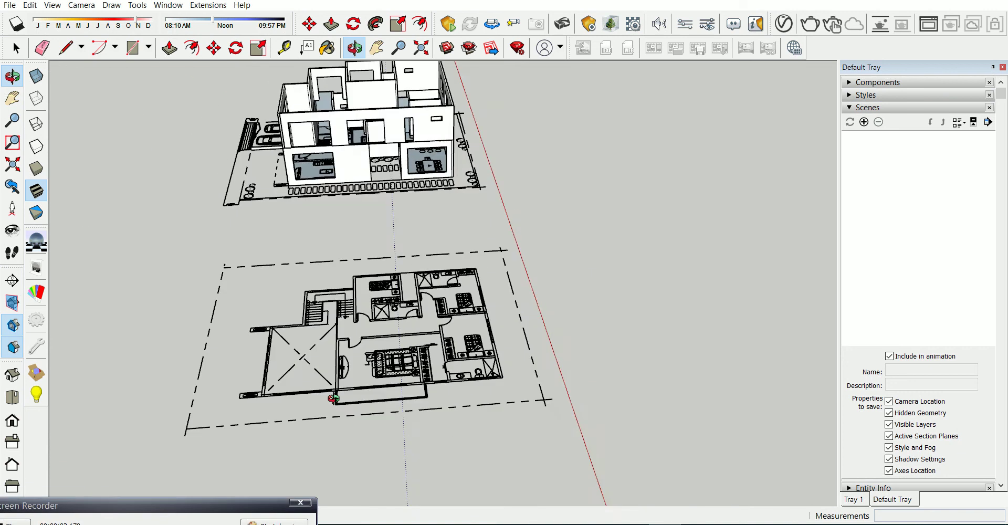
{"action": "scroll", "coordinate": [397, 393], "scroll_direction": "up", "scroll_amount": 2}
{"action": "scroll", "coordinate": [398, 393], "scroll_direction": "up", "scroll_amount": 2}
{"action": "scroll", "coordinate": [292, 432], "scroll_direction": "up", "scroll_amount": 2}
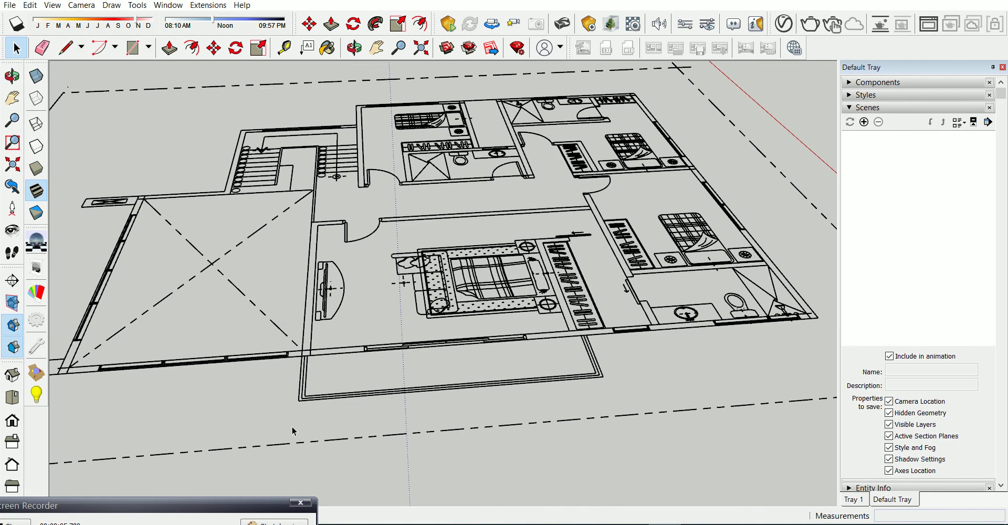
{"action": "scroll", "coordinate": [310, 397], "scroll_direction": "up", "scroll_amount": 2}
{"action": "scroll", "coordinate": [683, 326], "scroll_direction": "up", "scroll_amount": 2}
{"action": "scroll", "coordinate": [630, 315], "scroll_direction": "up", "scroll_amount": 2}
{"action": "left_click", "coordinate": [632, 321]}
{"action": "key", "text": "space"}
{"action": "right_click", "coordinate": [520, 366]}
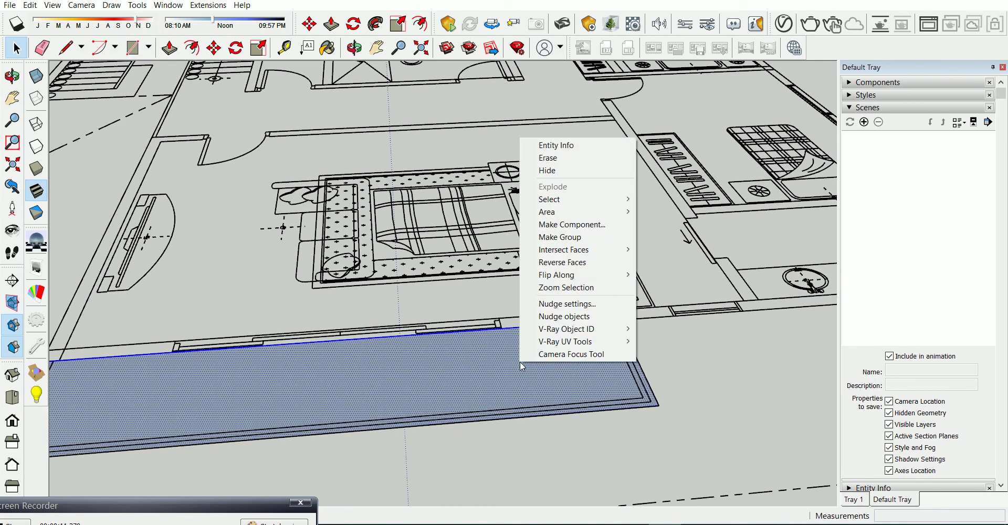
{"action": "left_click", "coordinate": [559, 237]}
Enter the rectangle group for editing and select its face
{"action": "double_click", "coordinate": [596, 360]}
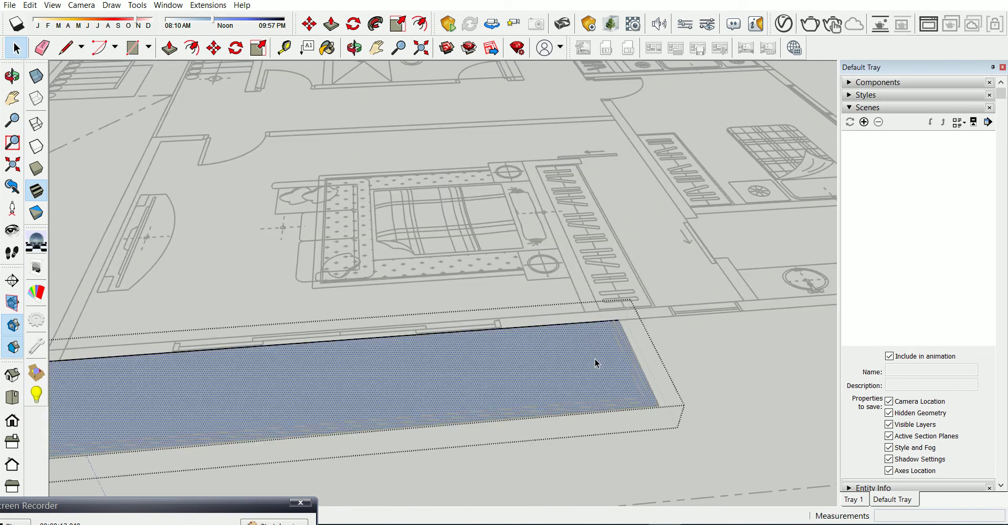
{"action": "scroll", "coordinate": [596, 360], "scroll_direction": "up", "scroll_amount": 2}
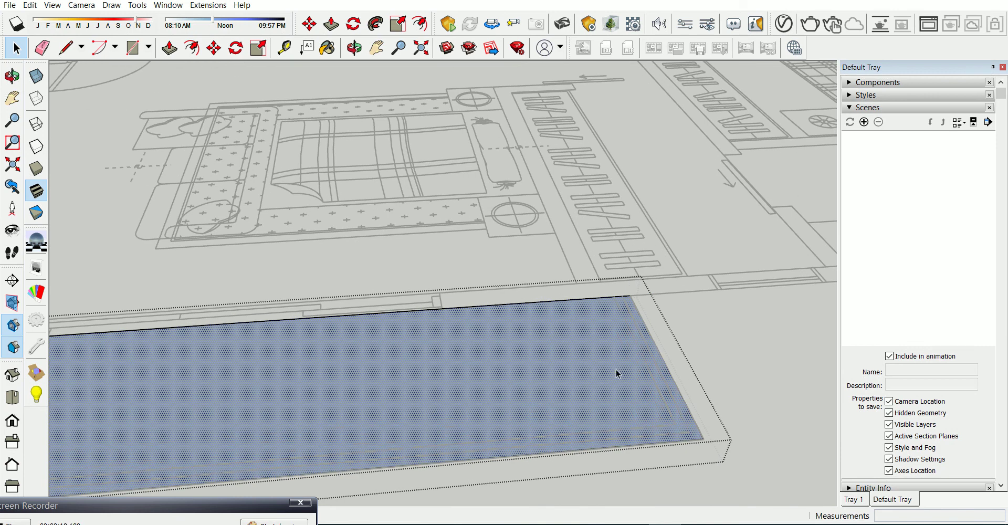
{"action": "scroll", "coordinate": [623, 291], "scroll_direction": "down", "scroll_amount": 3}
{"action": "scroll", "coordinate": [777, 370], "scroll_direction": "down", "scroll_amount": 3}
{"action": "key", "text": "space"}
{"action": "left_click", "coordinate": [777, 370]}
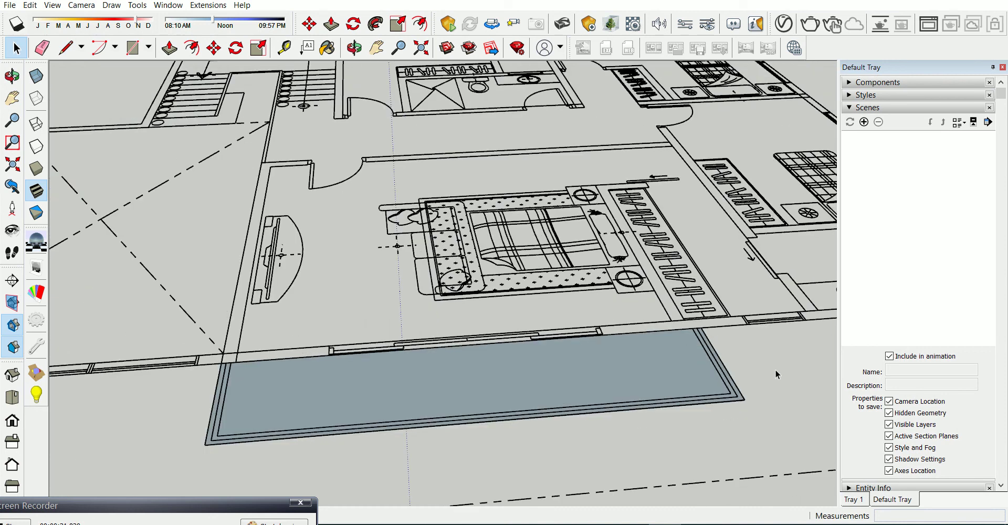
{"action": "double_click", "coordinate": [385, 380]}
{"action": "left_click", "coordinate": [379, 389]}
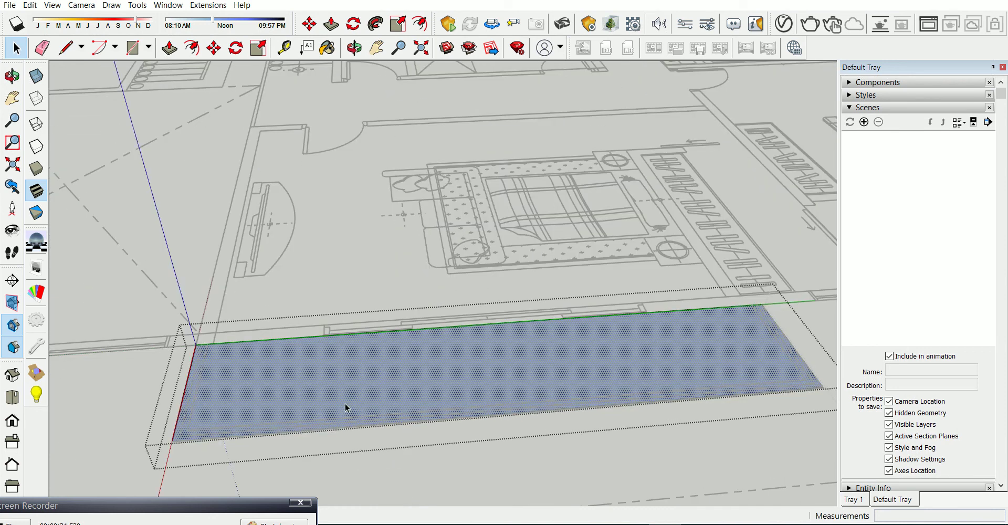
{"action": "key", "text": "Escape"}
{"action": "scroll", "coordinate": [195, 409], "scroll_direction": "up", "scroll_amount": 1}
{"action": "scroll", "coordinate": [191, 410], "scroll_direction": "up", "scroll_amount": 1}
Split off a narrow end strip with a line and make it its own group
{"action": "key", "text": "l"}
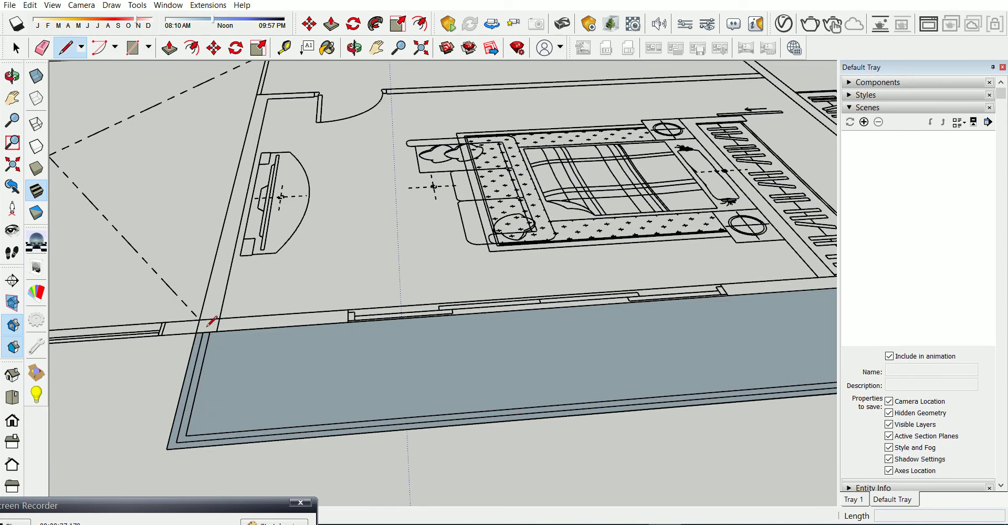
{"action": "key", "text": "space"}
{"action": "scroll", "coordinate": [181, 424], "scroll_direction": "up", "scroll_amount": 1}
{"action": "right_click", "coordinate": [190, 428]}
{"action": "left_click", "coordinate": [220, 305]}
{"action": "double_click", "coordinate": [188, 429]}
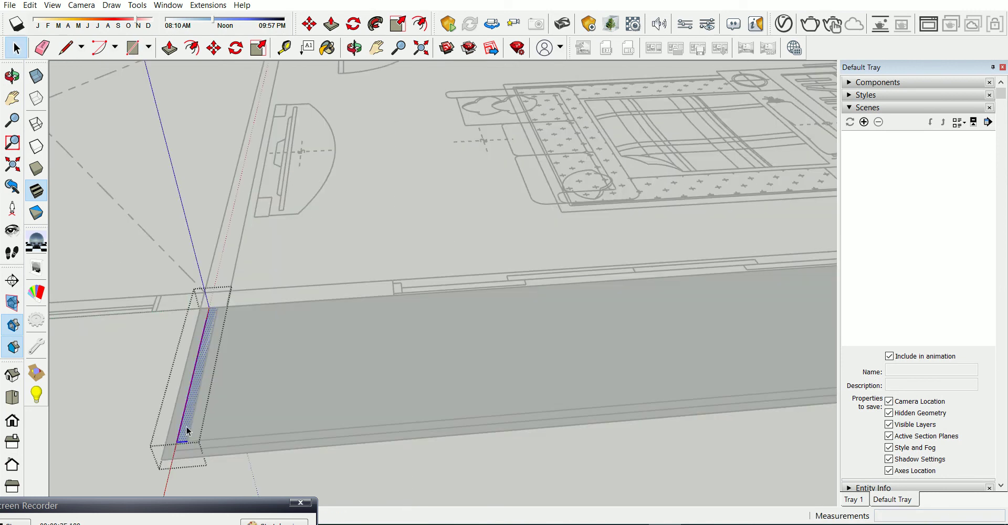
{"action": "scroll", "coordinate": [188, 430], "scroll_direction": "down", "scroll_amount": 1}
Raise the end strip into a 0.9 m high wall
{"action": "key", "text": "p"}
{"action": "left_click", "coordinate": [185, 423]}
{"action": "type", "text": "9"}
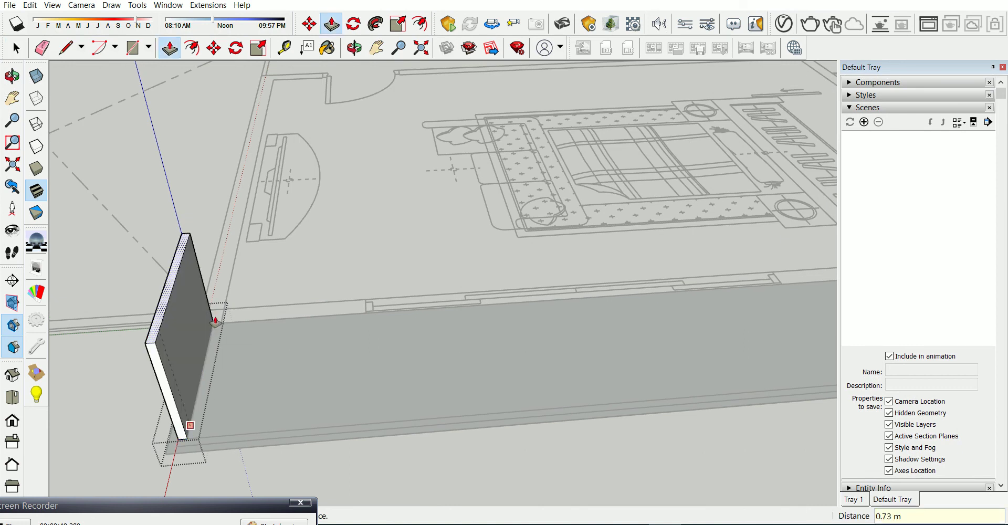
{"action": "key", "text": "Return"}
{"action": "scroll", "coordinate": [465, 386], "scroll_direction": "down", "scroll_amount": 2}
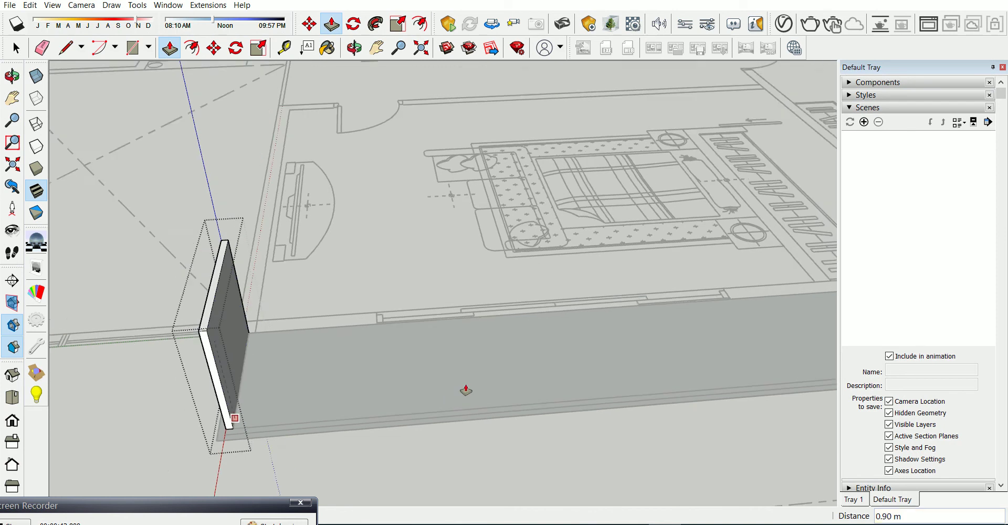
{"action": "middle_click_drag", "start_coordinate": [465, 386], "coordinate": [265, 327]}
{"action": "scroll", "coordinate": [315, 273], "scroll_direction": "up", "scroll_amount": 3}
{"action": "scroll", "coordinate": [346, 279], "scroll_direction": "up", "scroll_amount": 2}
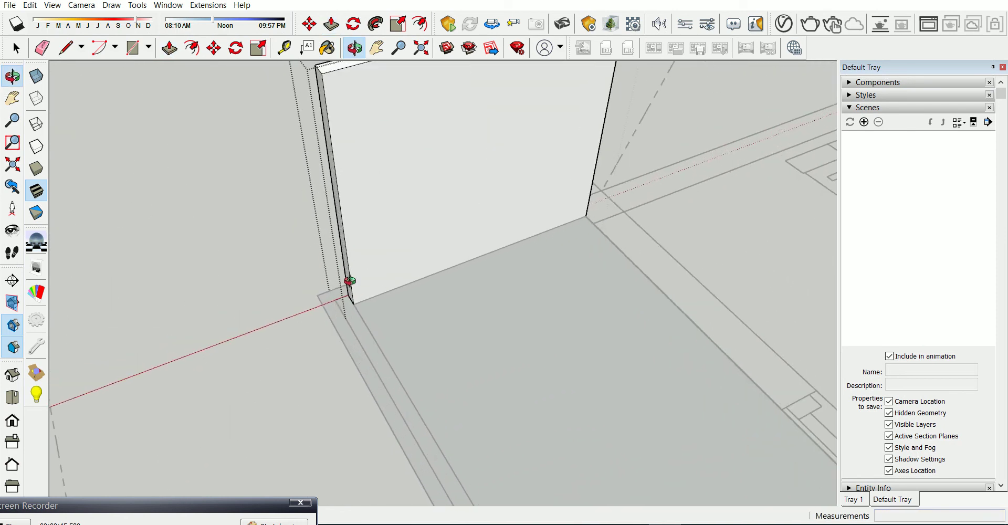
Thicken the wall face by 0.05 m, then adjust it by another 0.05 m
{"action": "key", "text": "p"}
{"action": "left_click", "coordinate": [362, 295]}
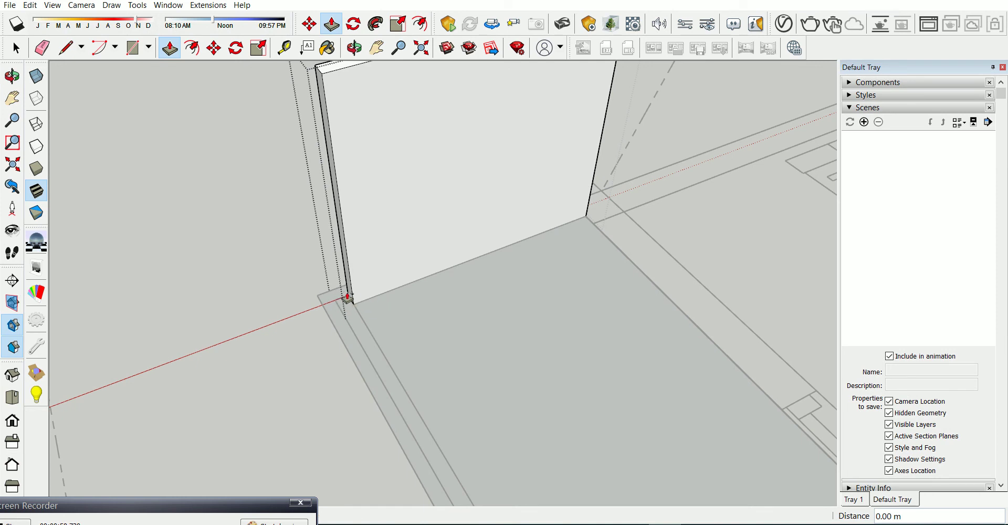
{"action": "left_click", "coordinate": [352, 330]}
{"action": "left_click", "coordinate": [341, 305]}
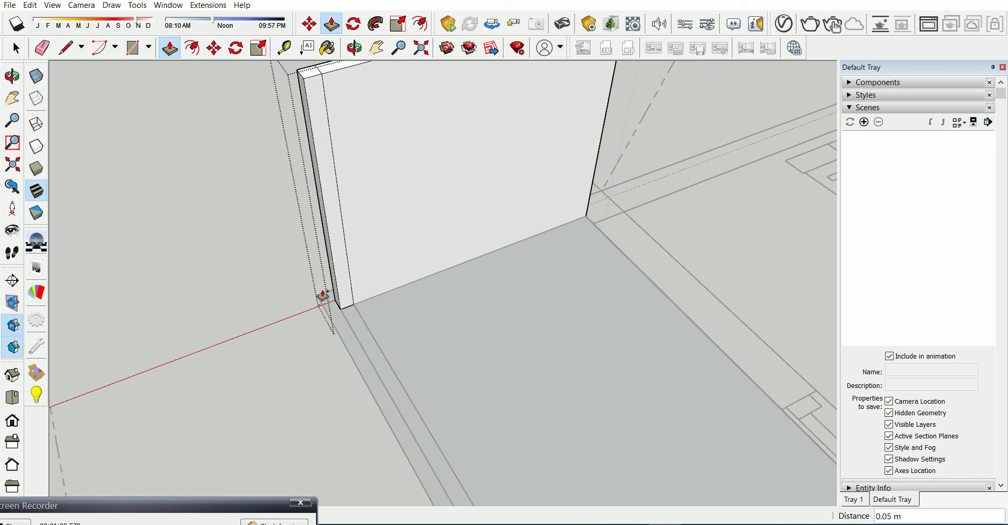
{"action": "scroll", "coordinate": [315, 283], "scroll_direction": "down", "scroll_amount": 3}
{"action": "scroll", "coordinate": [283, 231], "scroll_direction": "down", "scroll_amount": 2}
{"action": "scroll", "coordinate": [215, 236], "scroll_direction": "up", "scroll_amount": 2}
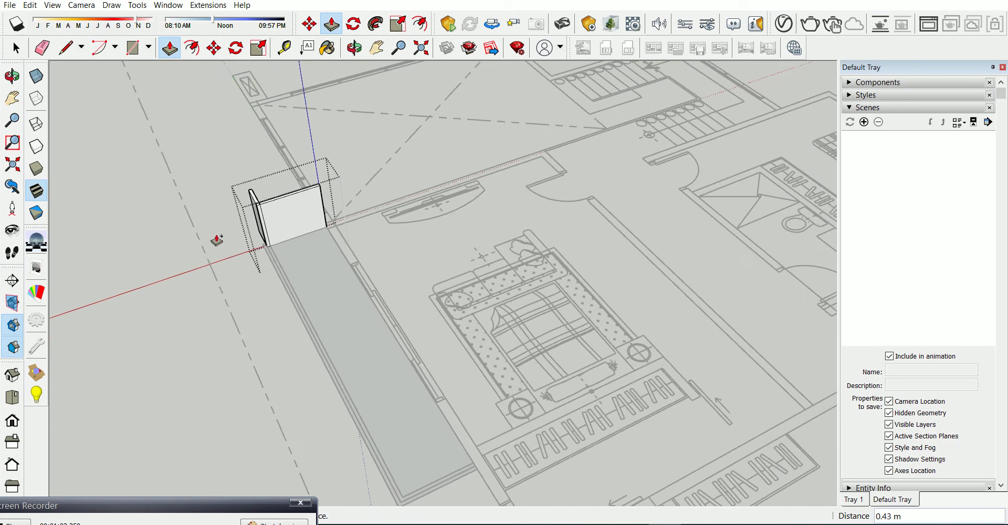
{"action": "scroll", "coordinate": [322, 387], "scroll_direction": "up", "scroll_amount": 2}
{"action": "scroll", "coordinate": [281, 400], "scroll_direction": "up", "scroll_amount": 2}
{"action": "scroll", "coordinate": [347, 403], "scroll_direction": "up", "scroll_amount": 2}
{"action": "mouse_move", "coordinate": [337, 401]}
{"action": "middle_mouse_down"}
{"action": "mouse_move", "coordinate": [349, 383]}
{"action": "mouse_move", "coordinate": [464, 374]}
{"action": "mouse_move", "coordinate": [191, 356]}
{"action": "mouse_move", "coordinate": [348, 231]}
{"action": "mouse_move", "coordinate": [484, 293]}
{"action": "mouse_move", "coordinate": [477, 279]}
{"action": "middle_mouse_up"}
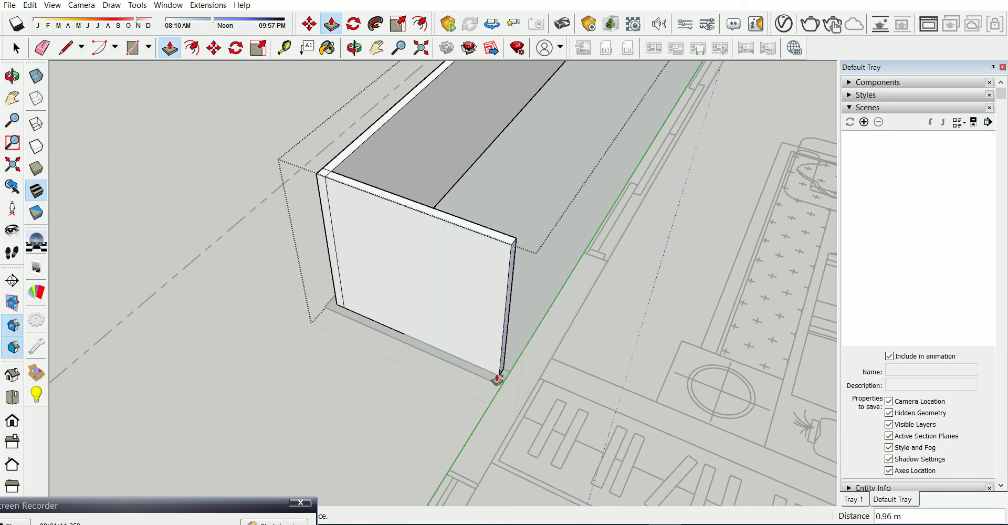
{"action": "mouse_move", "coordinate": [493, 387]}
{"action": "middle_mouse_down"}
{"action": "mouse_move", "coordinate": [373, 333]}
{"action": "mouse_move", "coordinate": [587, 291]}
{"action": "middle_mouse_up"}
{"action": "scroll", "coordinate": [587, 294], "scroll_direction": "up", "scroll_amount": 5}
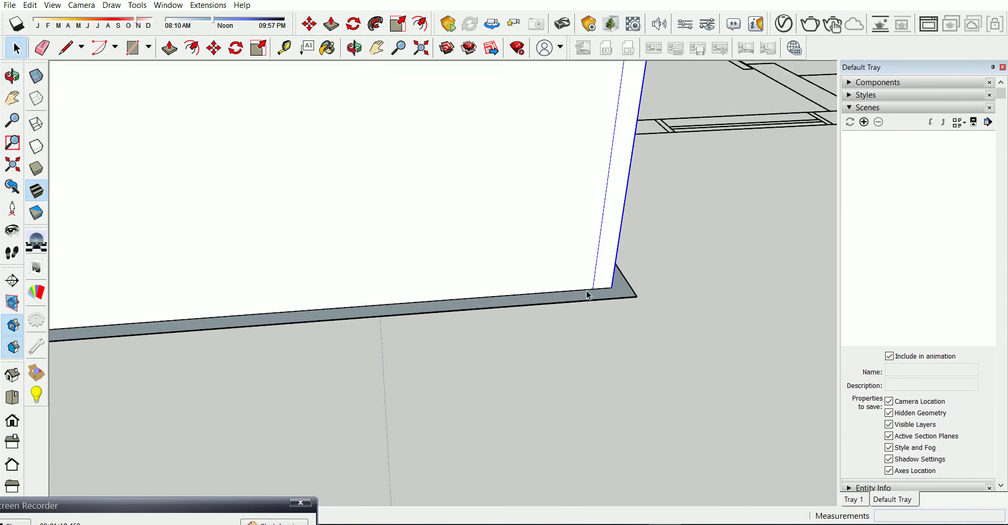
Push the bottom face down 0.1 m to thicken the box's base
{"action": "key", "text": "p"}
{"action": "left_click", "coordinate": [584, 295]}
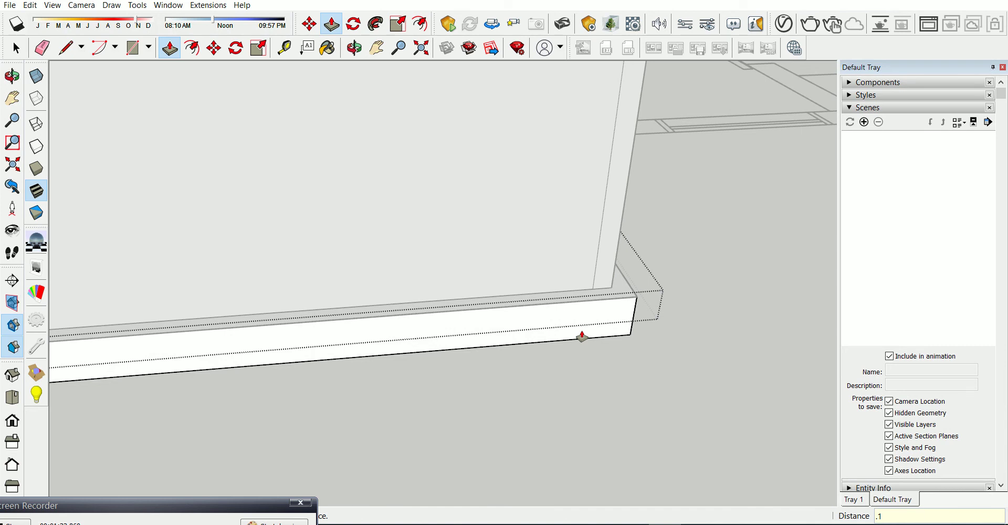
{"action": "key", "text": "Return"}
{"action": "key", "text": "space"}
{"action": "scroll", "coordinate": [722, 340], "scroll_direction": "down", "scroll_amount": 5}
{"action": "mouse_move", "coordinate": [722, 339]}
{"action": "middle_mouse_down"}
{"action": "mouse_move", "coordinate": [360, 315]}
{"action": "mouse_move", "coordinate": [455, 358]}
{"action": "middle_mouse_up"}
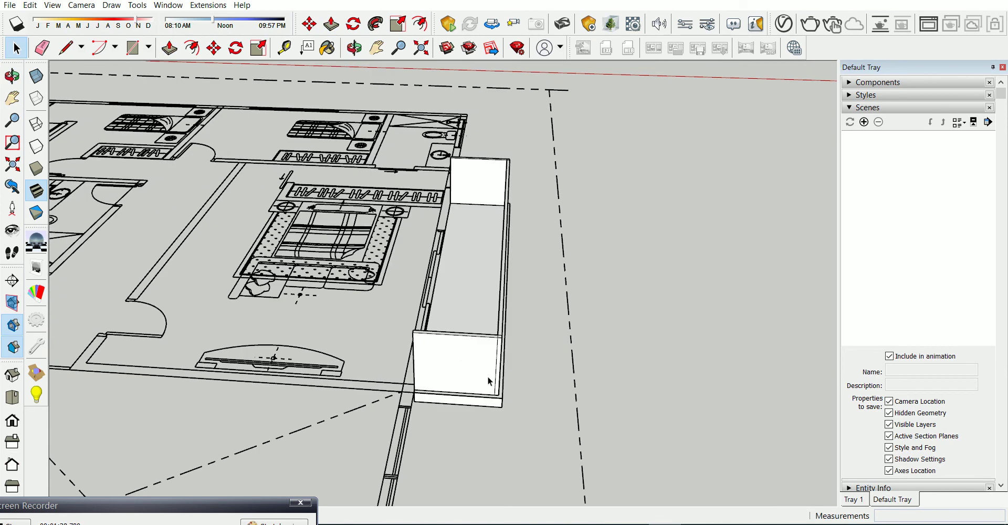
Select all of the walled box and make it one group
{"action": "scroll", "coordinate": [488, 376], "scroll_direction": "up", "scroll_amount": 2}
{"action": "triple_click", "coordinate": [479, 374]}
{"action": "right_click", "coordinate": [463, 411]}
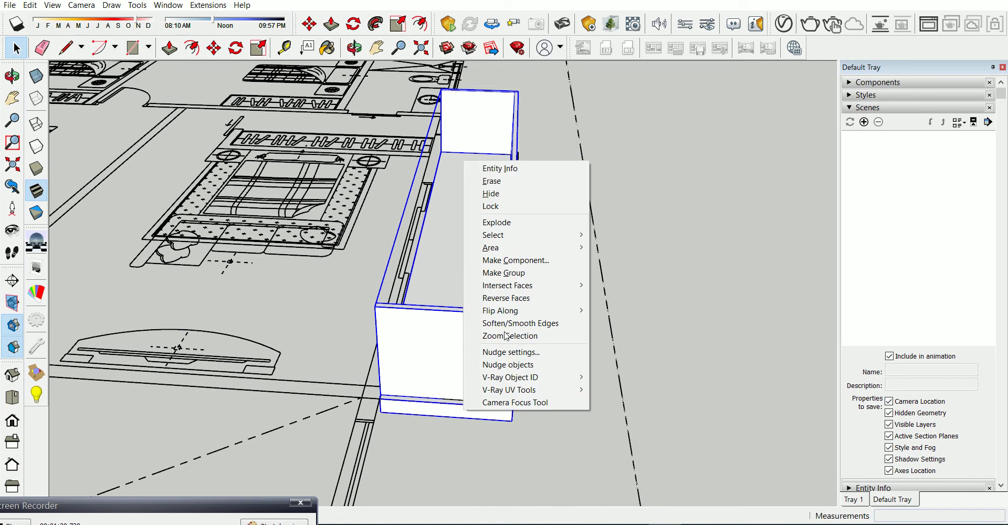
{"action": "left_click", "coordinate": [504, 272]}
{"action": "middle_click_drag", "start_coordinate": [392, 445], "coordinate": [434, 333]}
{"action": "scroll", "coordinate": [434, 333], "scroll_direction": "down", "scroll_amount": 3}
{"action": "scroll", "coordinate": [461, 285], "scroll_direction": "down", "scroll_amount": 2}
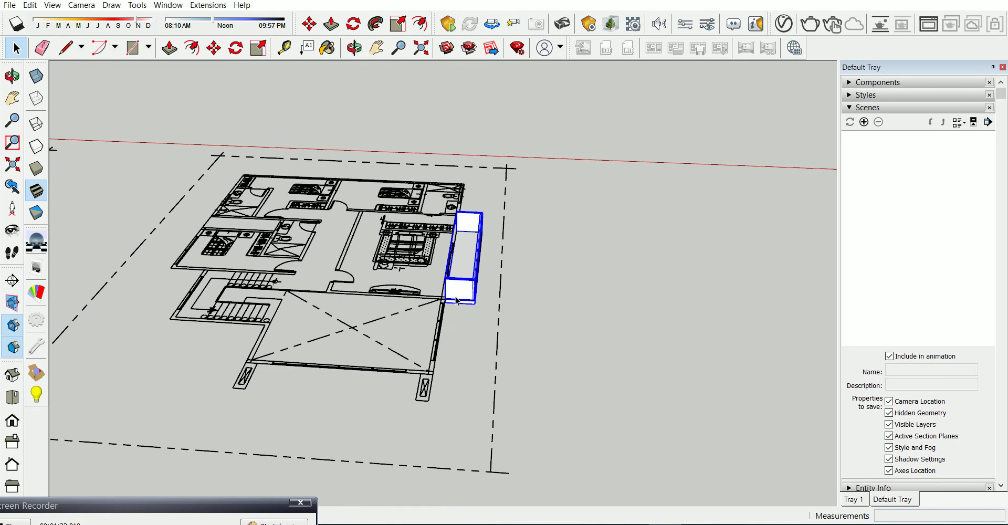
Move the grouped box onto the house front at upper-floor level
{"action": "key", "text": "m"}
{"action": "scroll", "coordinate": [437, 366], "scroll_direction": "up", "scroll_amount": 3}
{"action": "scroll", "coordinate": [437, 366], "scroll_direction": "up", "scroll_amount": 2}
{"action": "scroll", "coordinate": [695, 376], "scroll_direction": "down", "scroll_amount": 3}
{"action": "scroll", "coordinate": [704, 371], "scroll_direction": "down", "scroll_amount": 2}
{"action": "scroll", "coordinate": [148, 279], "scroll_direction": "up", "scroll_amount": 5}
{"action": "scroll", "coordinate": [148, 278], "scroll_direction": "down", "scroll_amount": 2}
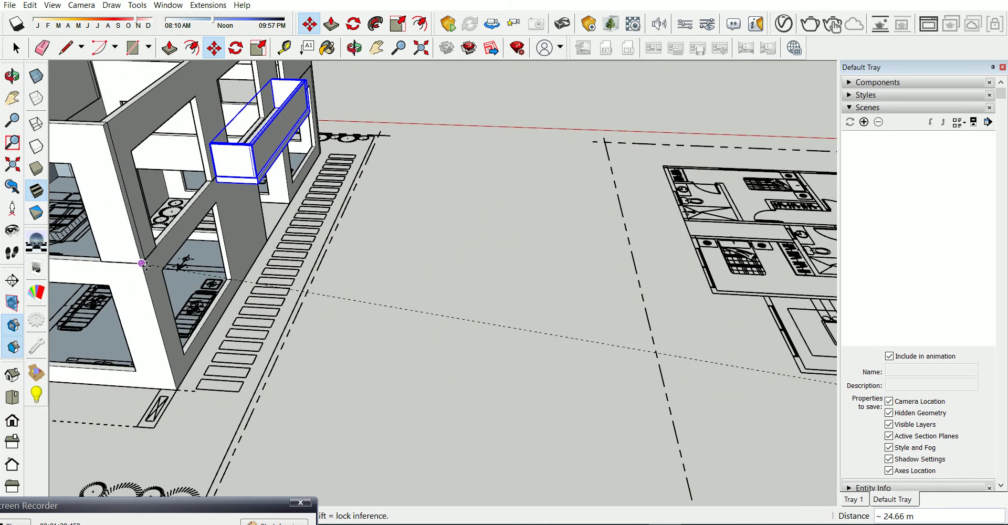
{"action": "scroll", "coordinate": [149, 279], "scroll_direction": "down", "scroll_amount": 2}
{"action": "scroll", "coordinate": [338, 329], "scroll_direction": "down", "scroll_amount": 4}
{"action": "mouse_move", "coordinate": [337, 329]}
{"action": "middle_mouse_down"}
{"action": "mouse_move", "coordinate": [321, 194]}
{"action": "mouse_move", "coordinate": [169, 121]}
{"action": "mouse_move", "coordinate": [419, 284]}
{"action": "middle_mouse_up"}
{"action": "scroll", "coordinate": [315, 247], "scroll_direction": "up", "scroll_amount": 3}
{"action": "scroll", "coordinate": [185, 251], "scroll_direction": "up", "scroll_amount": 3}
{"action": "scroll", "coordinate": [185, 250], "scroll_direction": "up", "scroll_amount": 2}
Orbit around the house to check the box's placement on the facade
{"action": "mouse_move", "coordinate": [185, 250]}
{"action": "middle_mouse_down"}
{"action": "mouse_move", "coordinate": [285, 196]}
{"action": "mouse_move", "coordinate": [398, 164]}
{"action": "middle_mouse_up"}
{"action": "scroll", "coordinate": [509, 305], "scroll_direction": "up", "scroll_amount": 3}
{"action": "middle_click_drag", "start_coordinate": [509, 304], "coordinate": [472, 385]}
{"action": "scroll", "coordinate": [344, 349], "scroll_direction": "up", "scroll_amount": 3}
{"action": "scroll", "coordinate": [247, 333], "scroll_direction": "up", "scroll_amount": 3}
{"action": "scroll", "coordinate": [202, 259], "scroll_direction": "up", "scroll_amount": 3}
{"action": "mouse_move", "coordinate": [203, 259]}
{"action": "middle_mouse_down"}
{"action": "mouse_move", "coordinate": [371, 278]}
{"action": "mouse_move", "coordinate": [194, 254]}
{"action": "middle_mouse_up"}
{"action": "scroll", "coordinate": [190, 196], "scroll_direction": "up", "scroll_amount": 3}
{"action": "scroll", "coordinate": [549, 326], "scroll_direction": "up", "scroll_amount": 3}
{"action": "scroll", "coordinate": [549, 327], "scroll_direction": "down", "scroll_amount": 3}
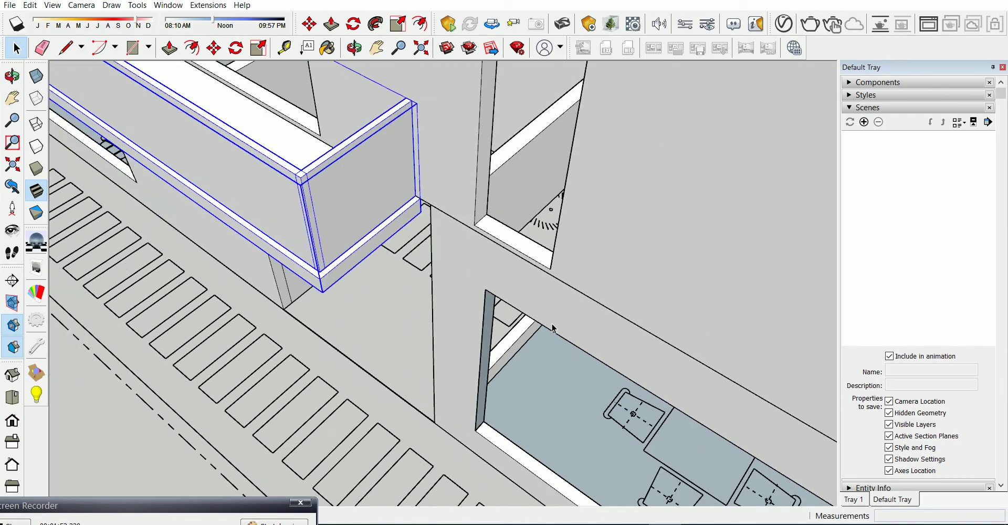
{"action": "scroll", "coordinate": [548, 327], "scroll_direction": "down", "scroll_amount": 3}
{"action": "mouse_move", "coordinate": [549, 326]}
{"action": "middle_mouse_down"}
{"action": "mouse_move", "coordinate": [580, 278]}
{"action": "mouse_move", "coordinate": [512, 344]}
{"action": "mouse_move", "coordinate": [517, 425]}
{"action": "mouse_move", "coordinate": [561, 387]}
{"action": "mouse_move", "coordinate": [541, 352]}
{"action": "middle_mouse_up"}
{"action": "scroll", "coordinate": [541, 352], "scroll_direction": "down", "scroll_amount": 3}
{"action": "scroll", "coordinate": [516, 313], "scroll_direction": "up", "scroll_amount": 2}
{"action": "scroll", "coordinate": [516, 313], "scroll_direction": "up", "scroll_amount": 2}
{"action": "mouse_move", "coordinate": [516, 313]}
{"action": "middle_mouse_down"}
{"action": "mouse_move", "coordinate": [443, 125]}
{"action": "mouse_move", "coordinate": [334, 367]}
{"action": "middle_mouse_up"}
{"action": "scroll", "coordinate": [472, 210], "scroll_direction": "up", "scroll_amount": 2}
Orbit down into the house interior by the entrance and switch on X-ray mode
{"action": "scroll", "coordinate": [312, 352], "scroll_direction": "up", "scroll_amount": 2}
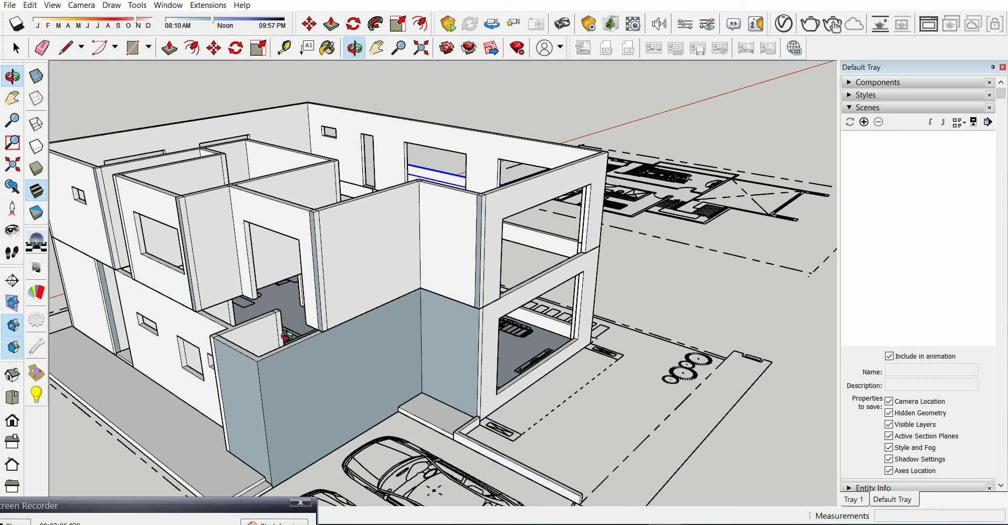
{"action": "scroll", "coordinate": [283, 320], "scroll_direction": "down", "scroll_amount": 3}
{"action": "middle_click_drag", "start_coordinate": [282, 321], "coordinate": [614, 349]}
{"action": "mouse_move", "coordinate": [413, 291]}
{"action": "middle_mouse_down"}
{"action": "mouse_move", "coordinate": [227, 334]}
{"action": "mouse_move", "coordinate": [224, 326]}
{"action": "mouse_move", "coordinate": [421, 350]}
{"action": "middle_mouse_up"}
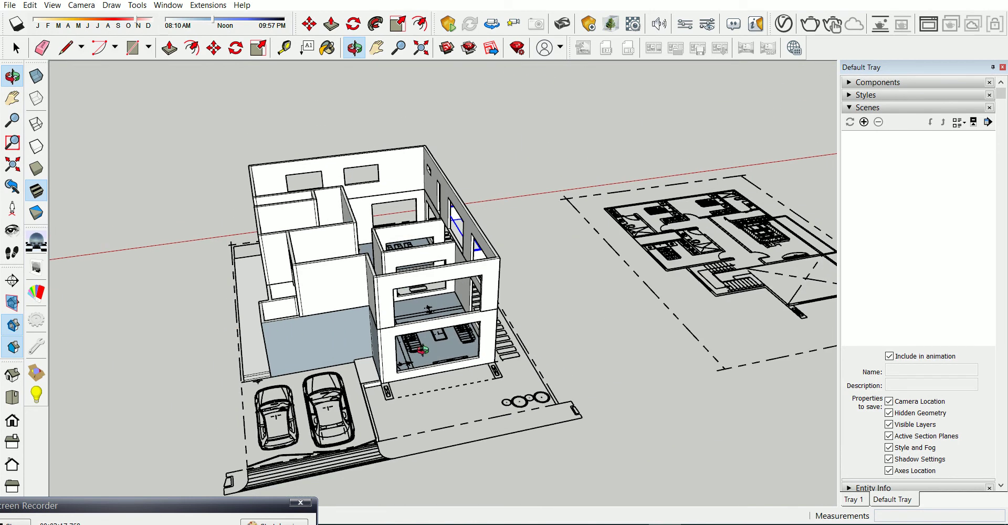
{"action": "middle_click_drag", "start_coordinate": [481, 366], "coordinate": [378, 315]}
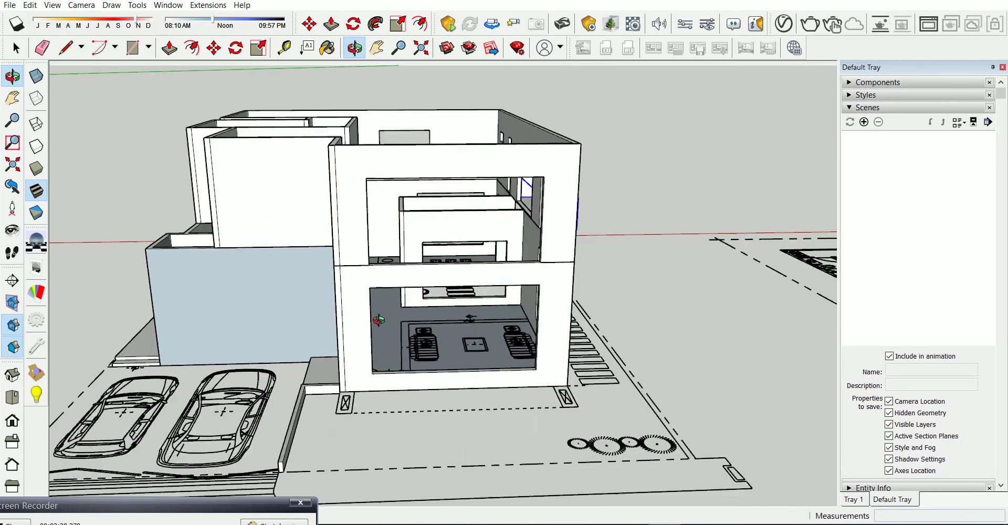
{"action": "scroll", "coordinate": [380, 407], "scroll_direction": "up", "scroll_amount": 5}
{"action": "mouse_move", "coordinate": [380, 407]}
{"action": "middle_mouse_down"}
{"action": "mouse_move", "coordinate": [274, 444]}
{"action": "mouse_move", "coordinate": [277, 428]}
{"action": "mouse_move", "coordinate": [619, 468]}
{"action": "middle_mouse_up"}
{"action": "scroll", "coordinate": [646, 418], "scroll_direction": "up", "scroll_amount": 3}
{"action": "scroll", "coordinate": [646, 419], "scroll_direction": "up", "scroll_amount": 2}
{"action": "scroll", "coordinate": [565, 382], "scroll_direction": "up", "scroll_amount": 4}
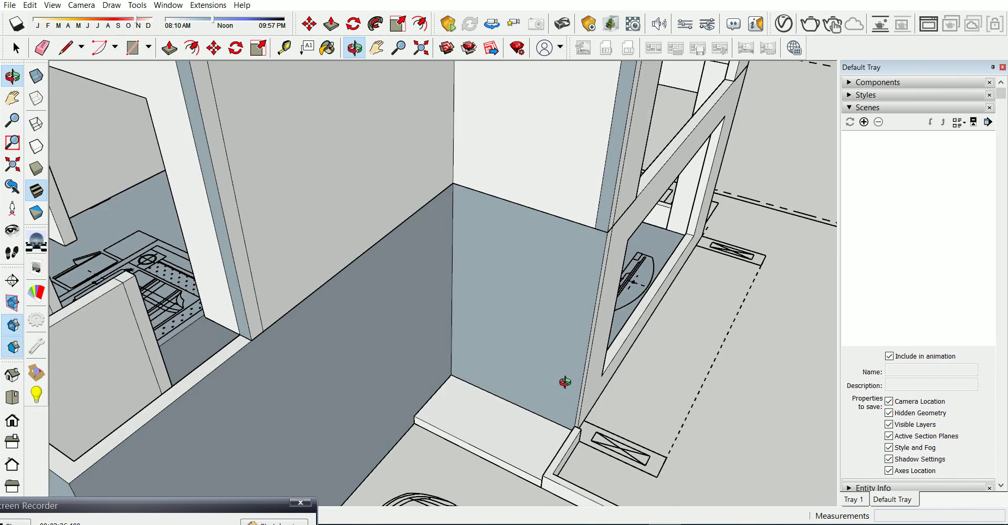
{"action": "left_click", "coordinate": [40, 80]}
Place a guide line 0.64 m above the floor on the entrance wall, then turn X-ray off
{"action": "scroll", "coordinate": [578, 388], "scroll_direction": "up", "scroll_amount": 3}
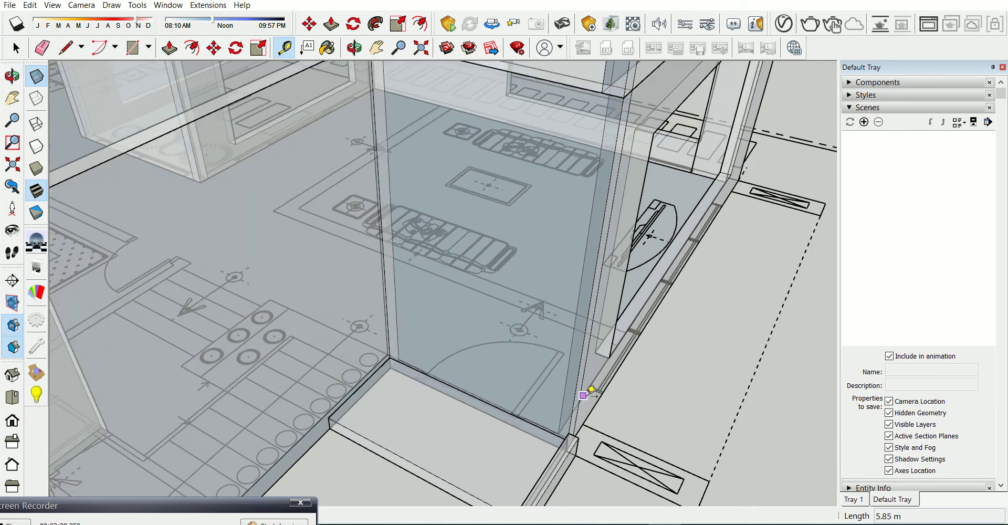
{"action": "key", "text": "t"}
{"action": "left_click", "coordinate": [611, 344]}
{"action": "scroll", "coordinate": [517, 433], "scroll_direction": "up", "scroll_amount": 4}
{"action": "scroll", "coordinate": [506, 419], "scroll_direction": "up", "scroll_amount": 1}
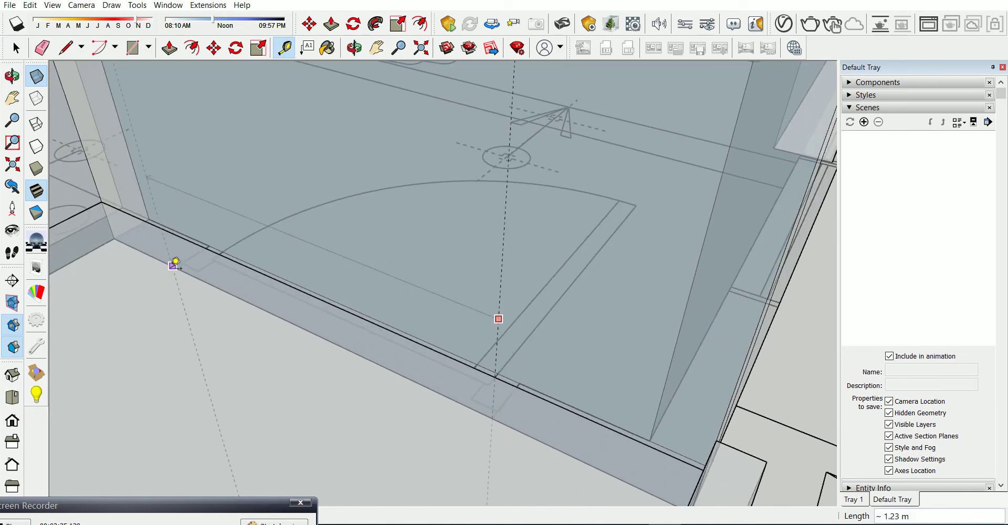
{"action": "scroll", "coordinate": [181, 261], "scroll_direction": "down", "scroll_amount": 2}
{"action": "left_click", "coordinate": [36, 75]}
{"action": "scroll", "coordinate": [370, 344], "scroll_direction": "down", "scroll_amount": 1}
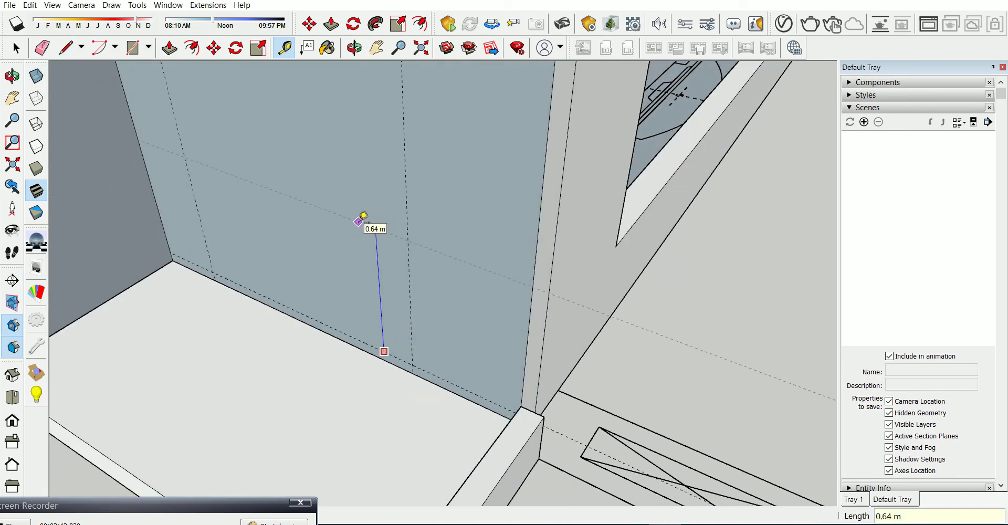
Select the wall face that carries the guide lines
{"action": "key", "text": "space"}
{"action": "scroll", "coordinate": [363, 220], "scroll_direction": "down", "scroll_amount": 3}
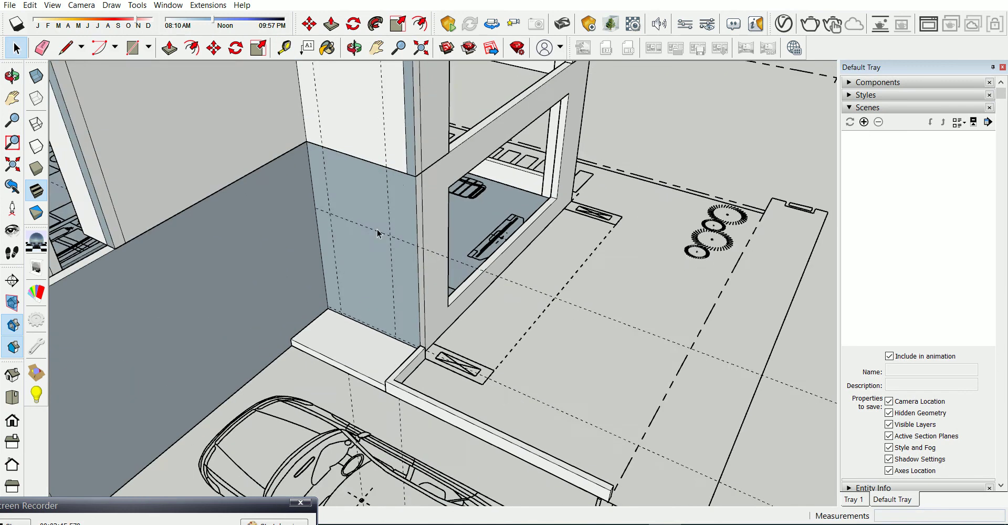
{"action": "scroll", "coordinate": [377, 229], "scroll_direction": "up", "scroll_amount": 3}
{"action": "left_click", "coordinate": [360, 241]}
{"action": "scroll", "coordinate": [359, 260], "scroll_direction": "up", "scroll_amount": 1}
{"action": "scroll", "coordinate": [360, 263], "scroll_direction": "up", "scroll_amount": 1}
{"action": "key", "text": "r"}
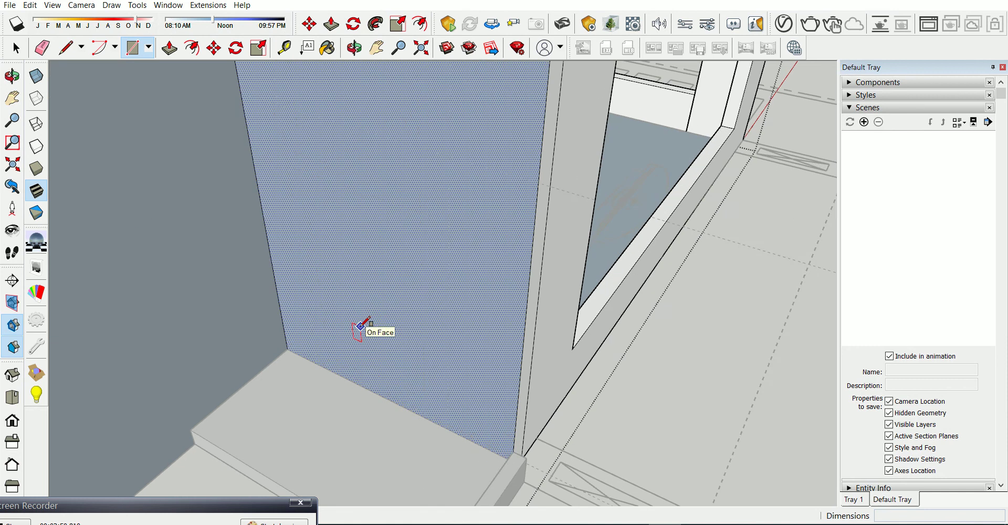
Outline a tall narrow window on the wall and push it right through
{"action": "scroll", "coordinate": [362, 328], "scroll_direction": "up", "scroll_amount": 1}
{"action": "key", "text": "l"}
{"action": "left_click", "coordinate": [350, 167]}
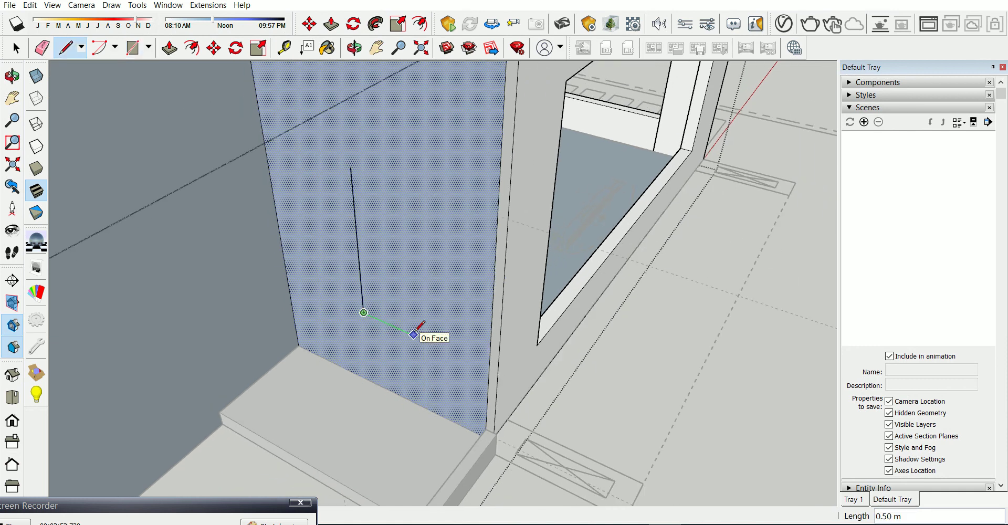
{"action": "left_click", "coordinate": [351, 167]}
{"action": "key", "text": "p"}
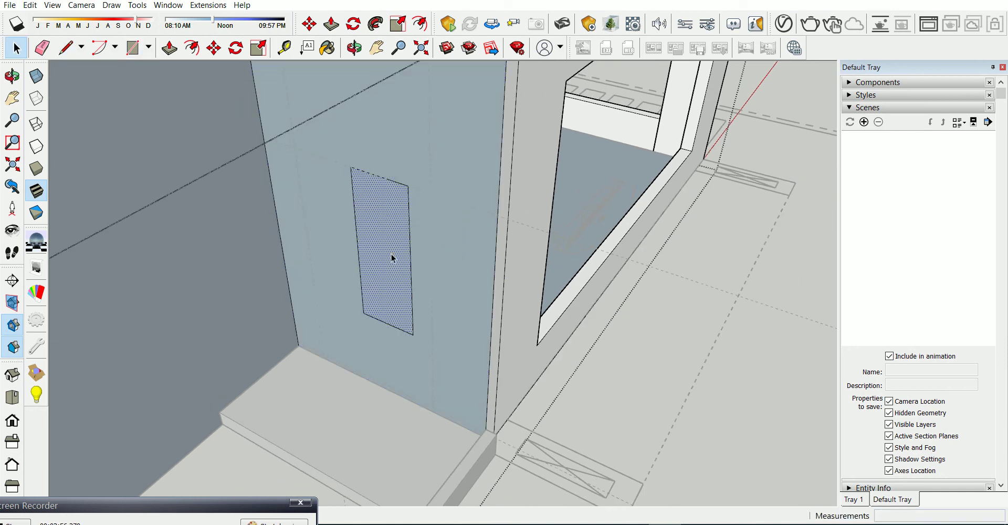
{"action": "left_click", "coordinate": [391, 254]}
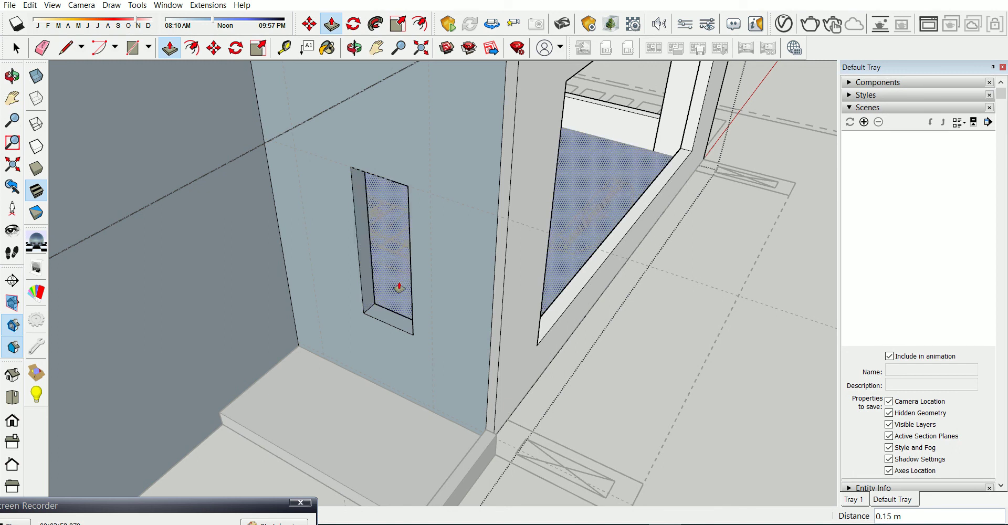
{"action": "scroll", "coordinate": [402, 302], "scroll_direction": "up", "scroll_amount": 4}
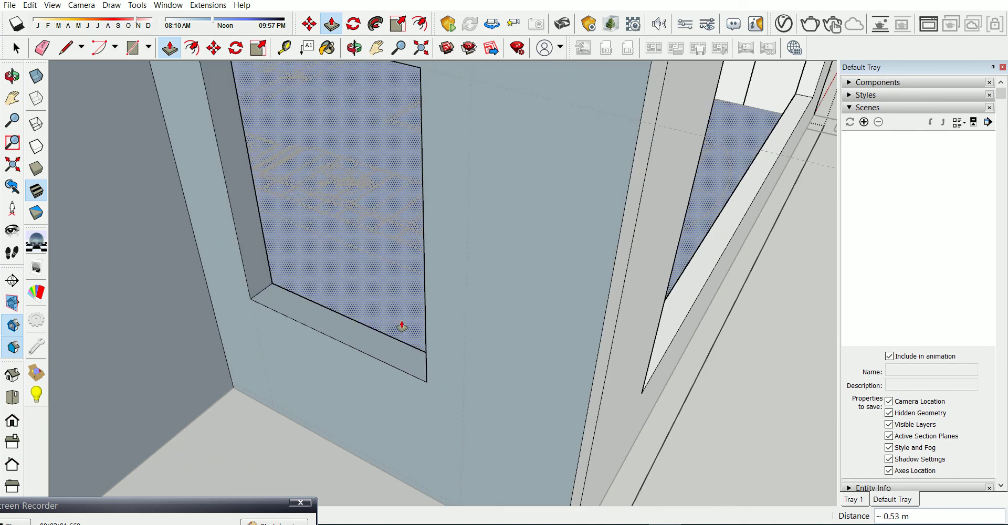
{"action": "scroll", "coordinate": [306, 397], "scroll_direction": "down", "scroll_amount": 3}
{"action": "left_click", "coordinate": [320, 402]}
{"action": "scroll", "coordinate": [321, 397], "scroll_direction": "down", "scroll_amount": 3}
Widen one side of the window opening slightly, then view the building from above
{"action": "mouse_move", "coordinate": [322, 396]}
{"action": "middle_mouse_down"}
{"action": "mouse_move", "coordinate": [484, 269]}
{"action": "mouse_move", "coordinate": [470, 381]}
{"action": "mouse_move", "coordinate": [420, 354]}
{"action": "middle_mouse_up"}
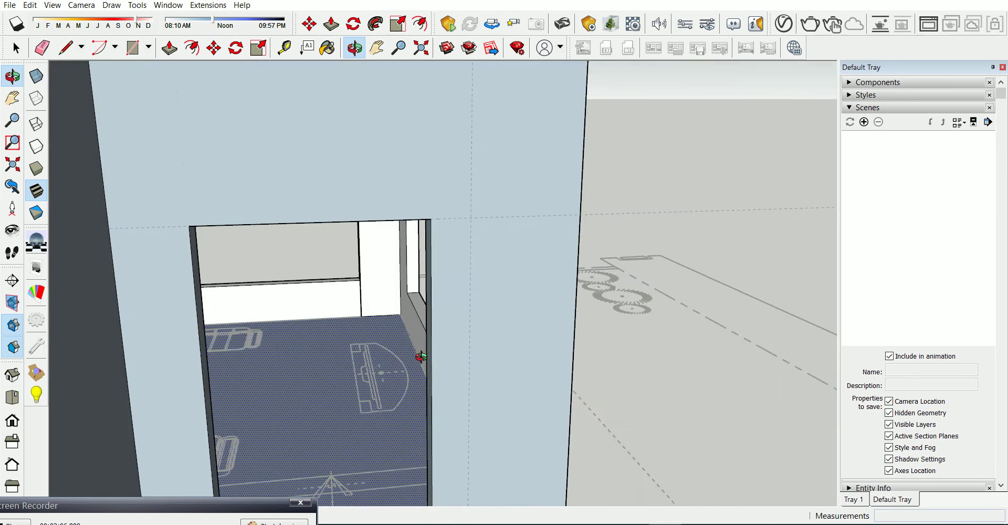
{"action": "scroll", "coordinate": [491, 379], "scroll_direction": "up", "scroll_amount": 2}
{"action": "left_click_drag", "start_coordinate": [487, 372], "coordinate": [543, 371]}
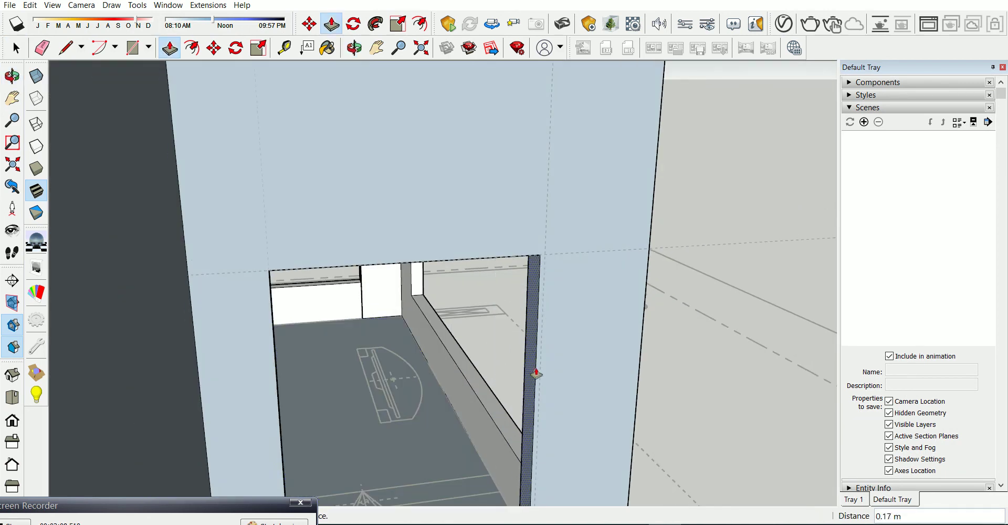
{"action": "key", "text": "space"}
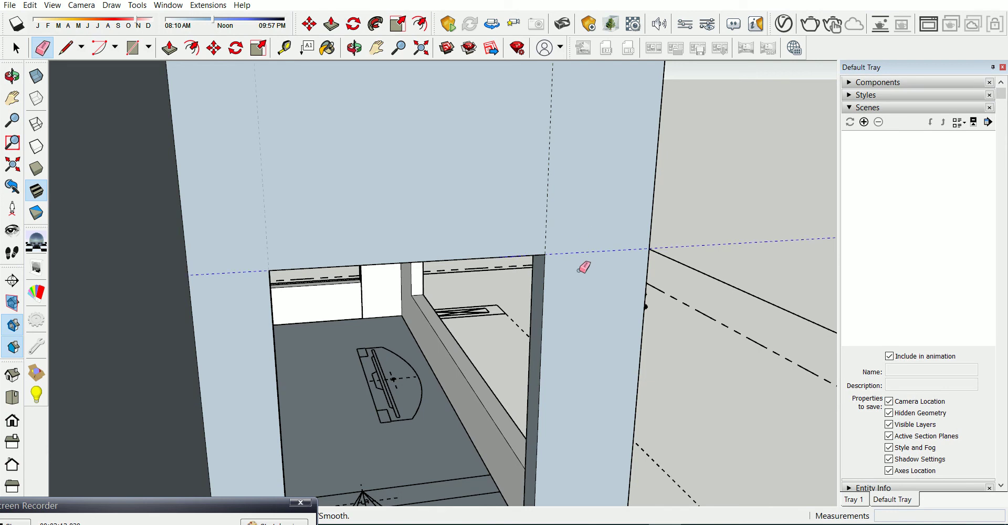
{"action": "scroll", "coordinate": [547, 279], "scroll_direction": "down", "scroll_amount": 2}
{"action": "mouse_move", "coordinate": [547, 280]}
{"action": "middle_mouse_down"}
{"action": "mouse_move", "coordinate": [250, 412]}
{"action": "mouse_move", "coordinate": [313, 280]}
{"action": "mouse_move", "coordinate": [429, 347]}
{"action": "middle_mouse_up"}
{"action": "scroll", "coordinate": [429, 347], "scroll_direction": "down", "scroll_amount": 2}
{"action": "mouse_move", "coordinate": [502, 315]}
{"action": "middle_mouse_down"}
{"action": "mouse_move", "coordinate": [584, 402]}
{"action": "mouse_move", "coordinate": [1007, 268]}
{"action": "middle_mouse_up"}
Import the sliding window Component_11 from COMPONENTS > SKETCHUP COMPONENT > WINDOW
{"action": "left_click", "coordinate": [6, 10]}
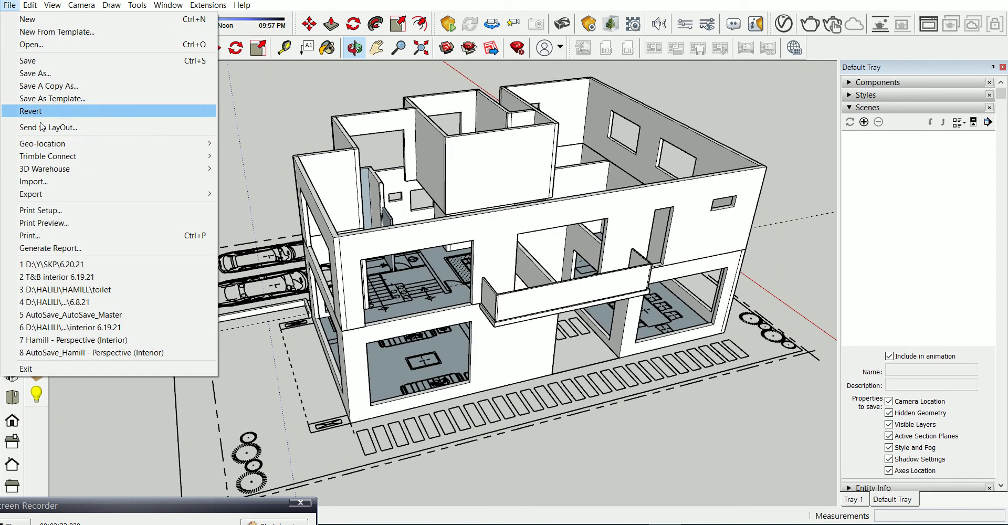
{"action": "left_click", "coordinate": [33, 181]}
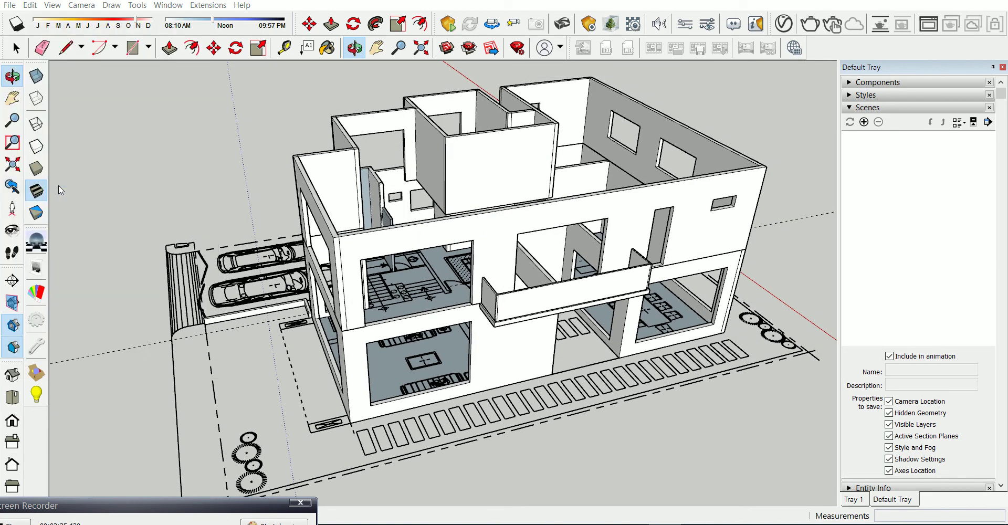
{"action": "left_click", "coordinate": [209, 79]}
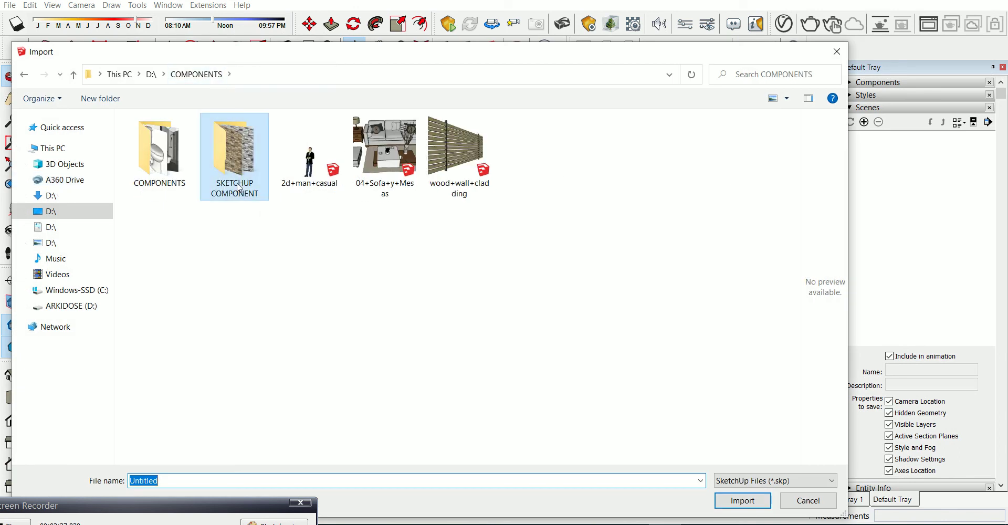
{"action": "double_click", "coordinate": [240, 196]}
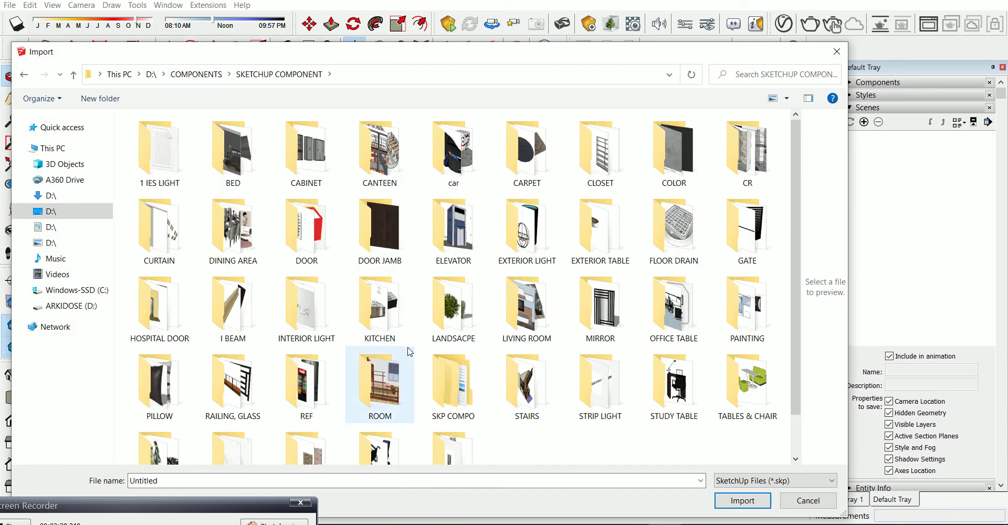
{"action": "scroll", "coordinate": [347, 366], "scroll_direction": "down", "scroll_amount": 1}
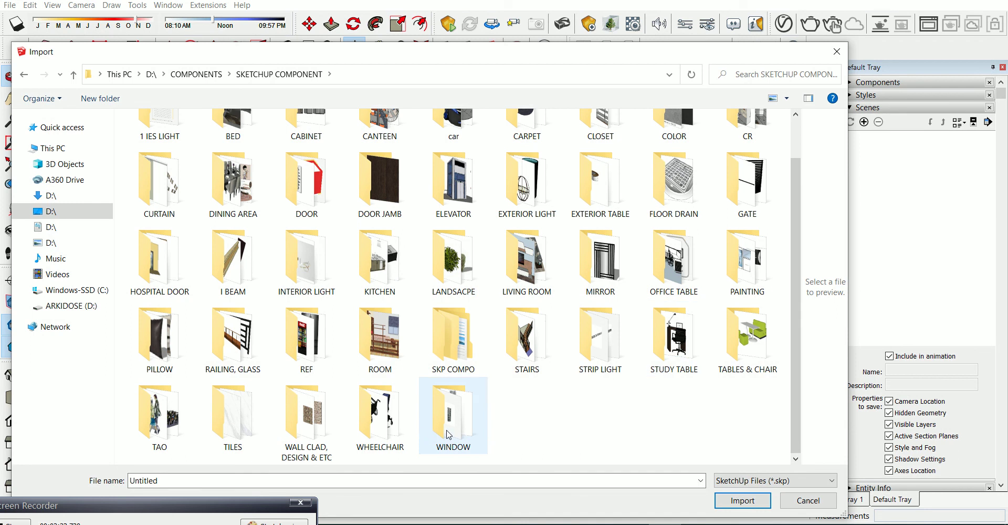
{"action": "double_click", "coordinate": [461, 427]}
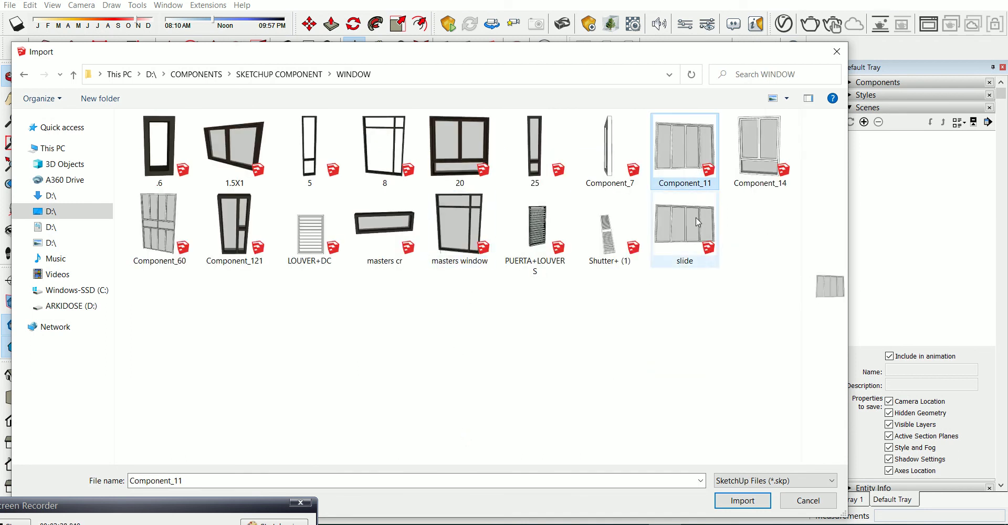
{"action": "left_click", "coordinate": [742, 500]}
Place the window at the ground-floor entrance and orbit around it
{"action": "scroll", "coordinate": [456, 176], "scroll_direction": "up", "scroll_amount": 5}
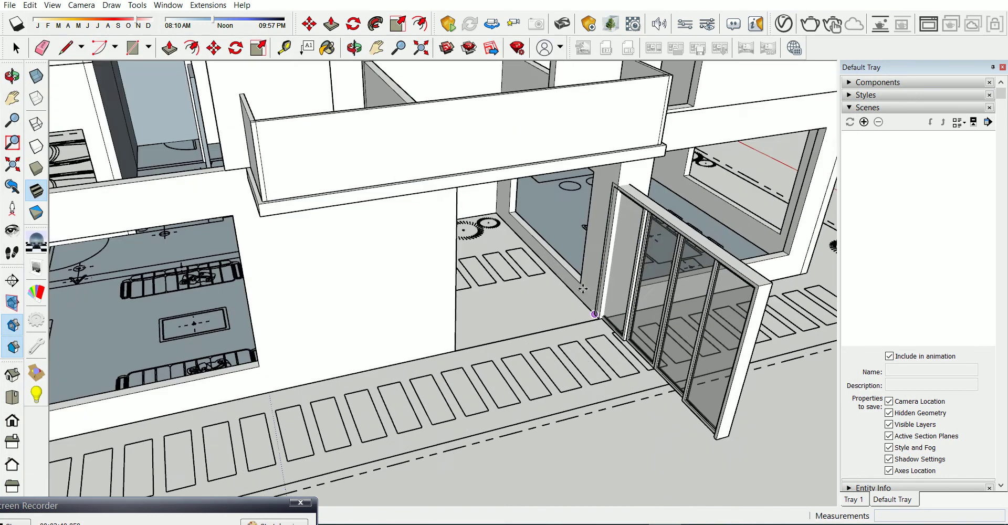
{"action": "scroll", "coordinate": [456, 175], "scroll_direction": "up", "scroll_amount": 5}
{"action": "left_click", "coordinate": [456, 176]}
{"action": "scroll", "coordinate": [500, 342], "scroll_direction": "down", "scroll_amount": 3}
{"action": "scroll", "coordinate": [636, 337], "scroll_direction": "down", "scroll_amount": 3}
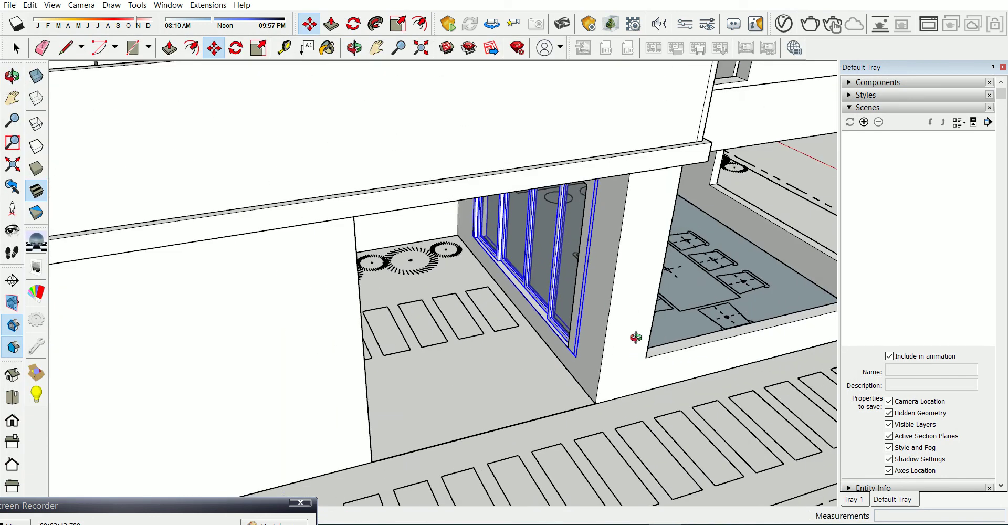
{"action": "middle_click_drag", "start_coordinate": [637, 338], "coordinate": [723, 170]}
In X-ray view, scale the window's width and lower its top to fit the opening
{"action": "left_click", "coordinate": [409, 20]}
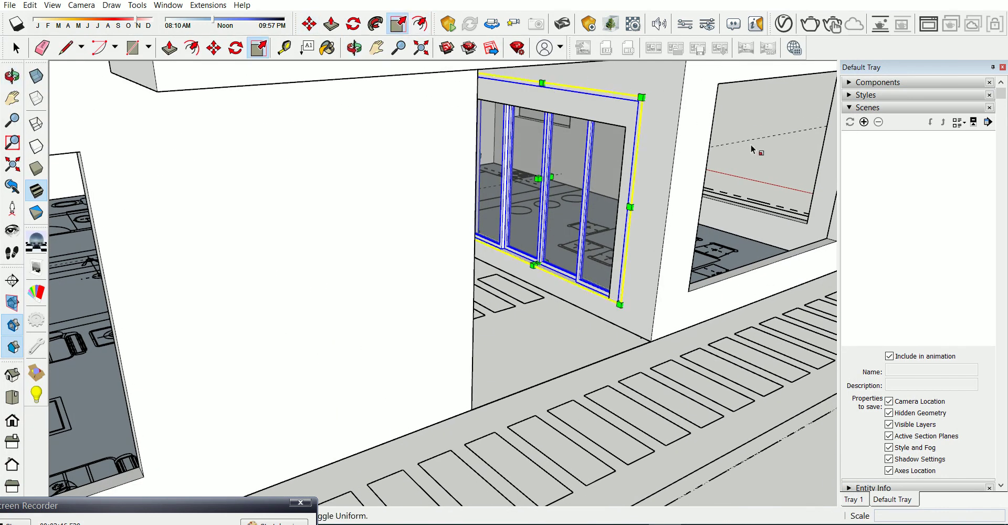
{"action": "scroll", "coordinate": [787, 158], "scroll_direction": "up", "scroll_amount": 3}
{"action": "left_click", "coordinate": [36, 76]}
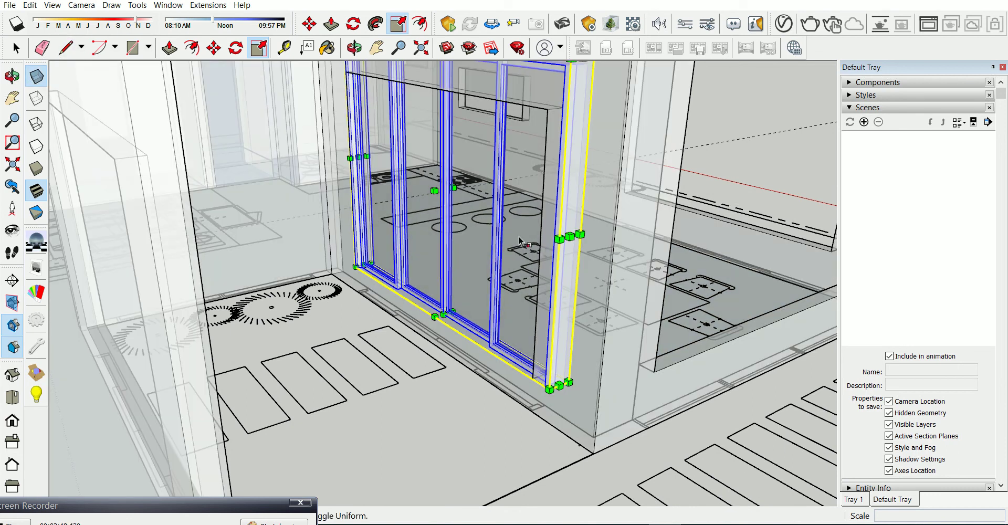
{"action": "left_click", "coordinate": [569, 236]}
{"action": "scroll", "coordinate": [525, 225], "scroll_direction": "down", "scroll_amount": 3}
{"action": "scroll", "coordinate": [449, 93], "scroll_direction": "up", "scroll_amount": 2}
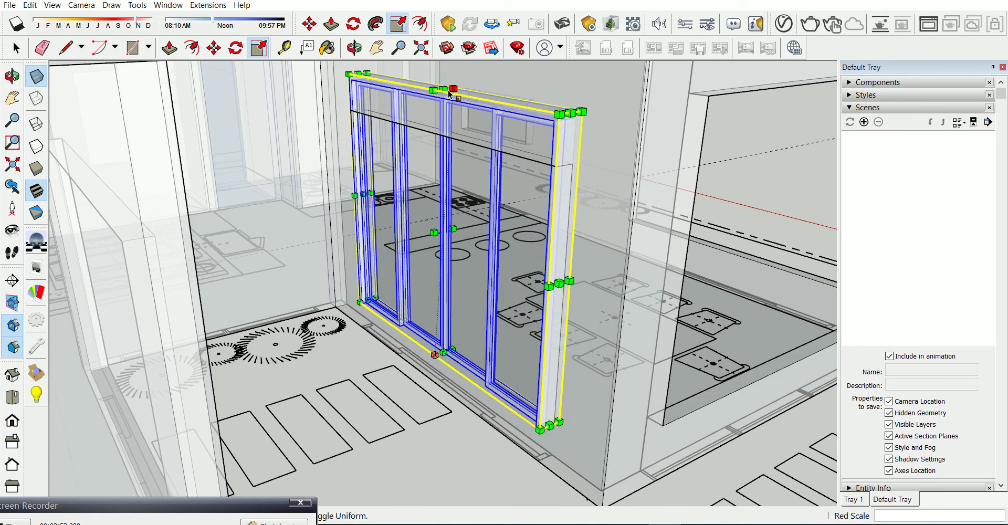
{"action": "left_click_drag", "start_coordinate": [449, 94], "coordinate": [442, 147]}
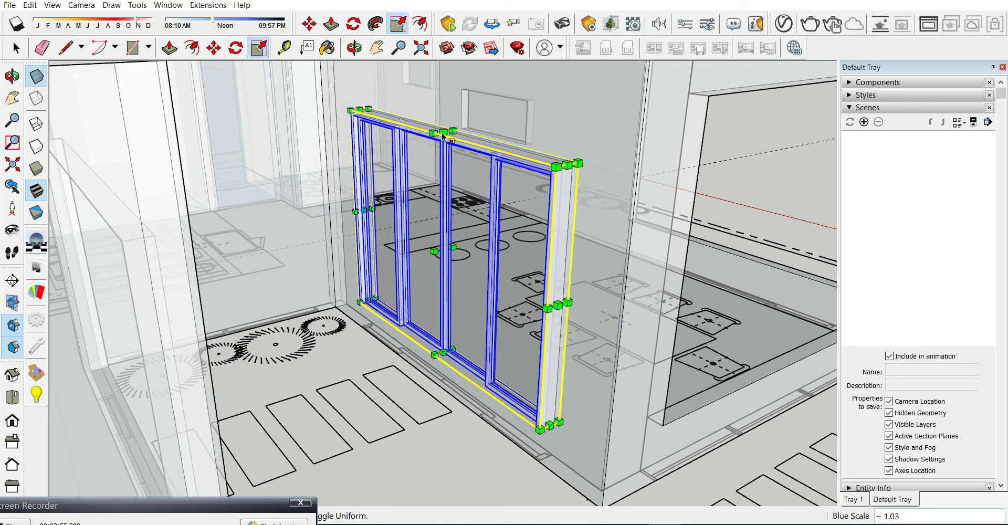
Turn X-ray off, exit Scale, and orbit to check the window in its opening
{"action": "left_click", "coordinate": [36, 76]}
{"action": "key", "text": "space"}
{"action": "scroll", "coordinate": [461, 263], "scroll_direction": "down", "scroll_amount": 3}
{"action": "scroll", "coordinate": [461, 263], "scroll_direction": "up", "scroll_amount": 3}
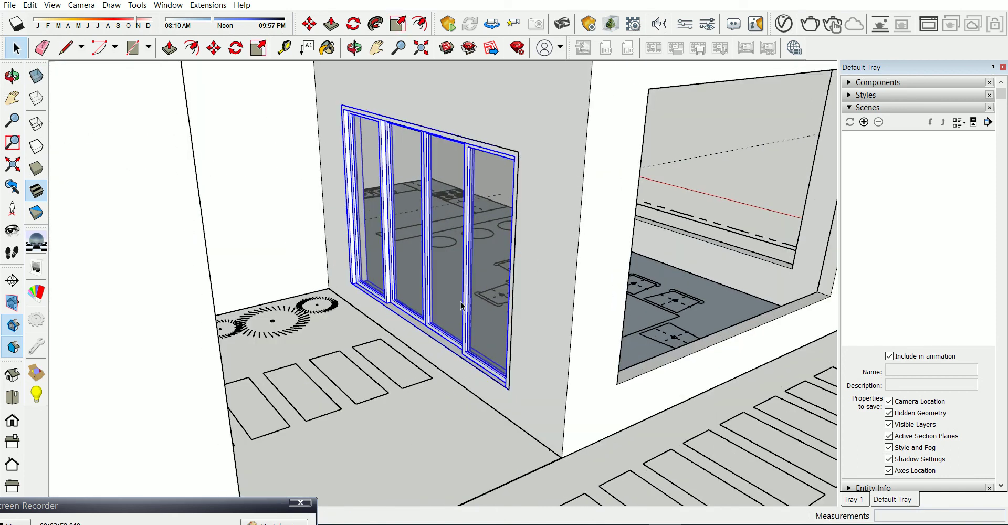
{"action": "middle_click_drag", "start_coordinate": [461, 305], "coordinate": [388, 348]}
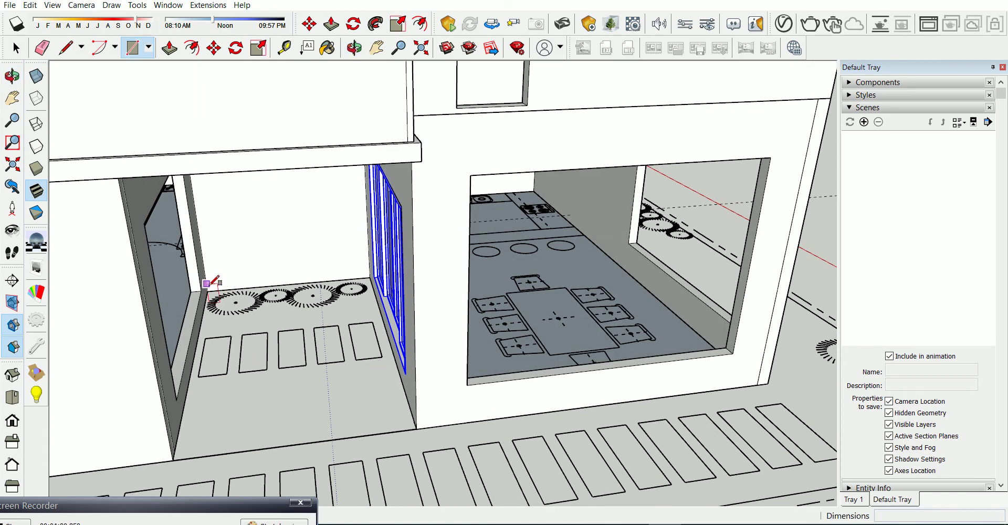
Make the entry room's floor face into its own group
{"action": "key", "text": "space"}
{"action": "mouse_move", "coordinate": [210, 294]}
{"action": "middle_mouse_down"}
{"action": "mouse_move", "coordinate": [416, 421]}
{"action": "mouse_move", "coordinate": [400, 388]}
{"action": "middle_mouse_up"}
{"action": "right_click", "coordinate": [381, 395]}
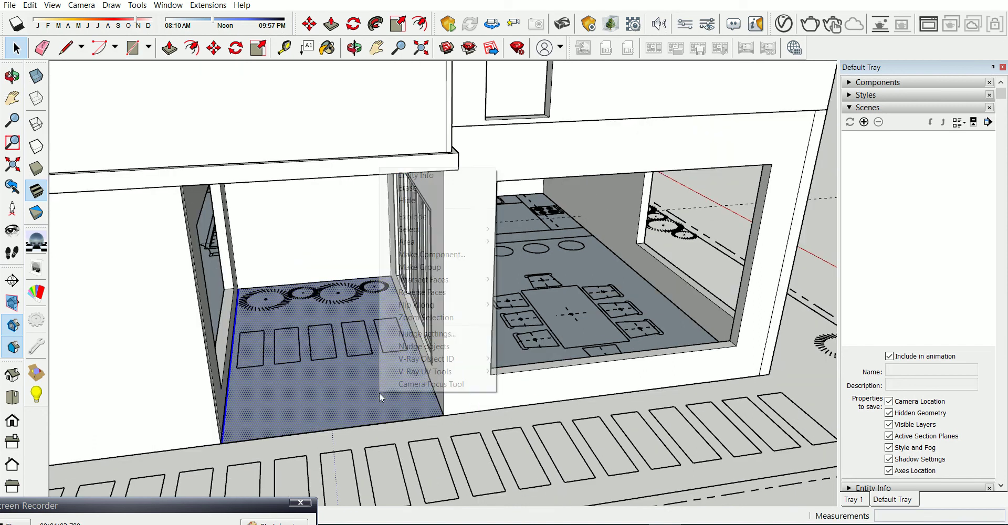
{"action": "left_click", "coordinate": [422, 267]}
{"action": "scroll", "coordinate": [338, 389], "scroll_direction": "up", "scroll_amount": 4}
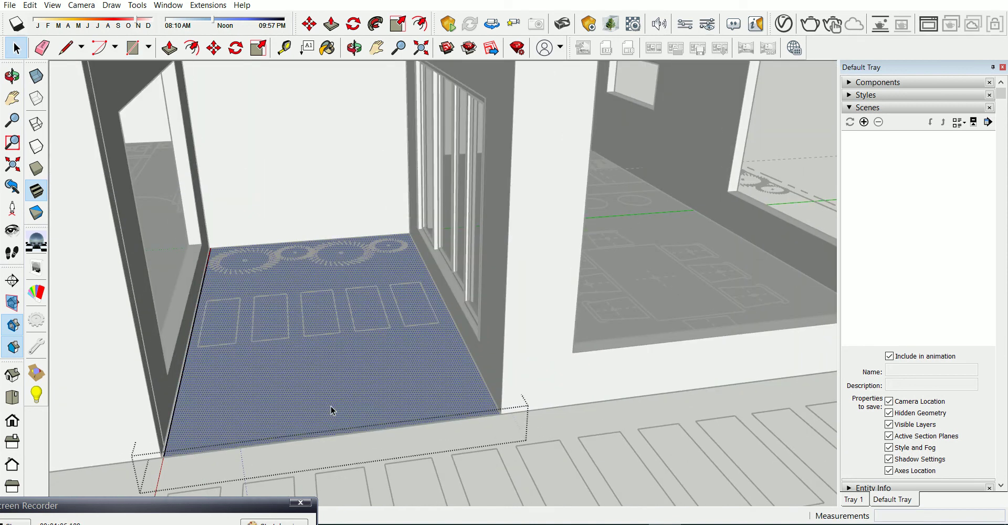
Push/Pull the grouped entry floor upward, trying heights and confirming 0.1 m
{"action": "key", "text": "p"}
{"action": "left_click", "coordinate": [331, 404]}
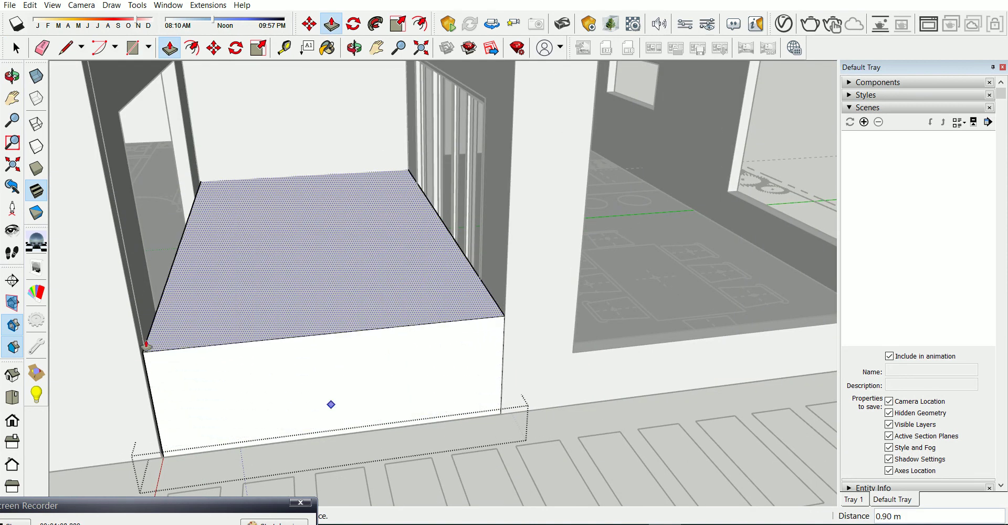
{"action": "scroll", "coordinate": [258, 331], "scroll_direction": "up", "scroll_amount": 2}
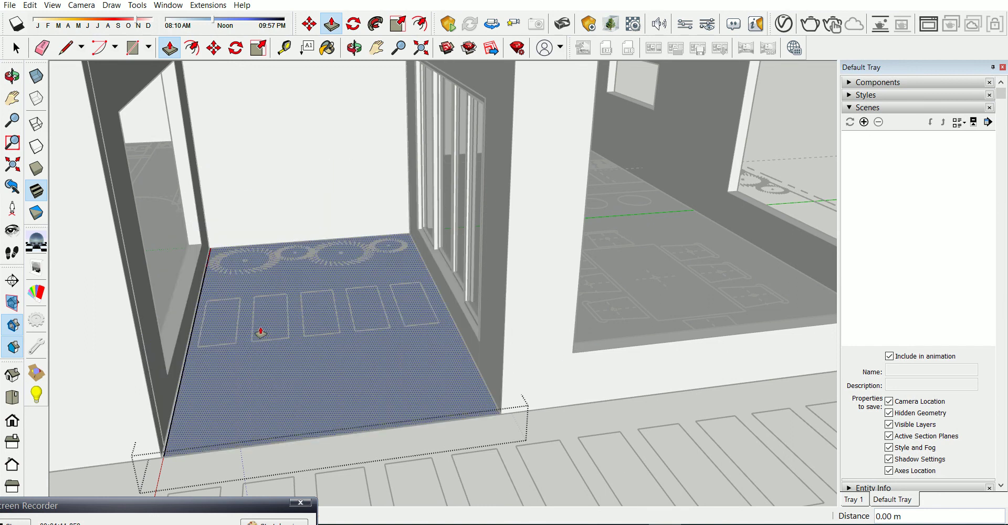
{"action": "scroll", "coordinate": [213, 306], "scroll_direction": "up", "scroll_amount": 2}
{"action": "scroll", "coordinate": [147, 256], "scroll_direction": "up", "scroll_amount": 2}
{"action": "left_click", "coordinate": [146, 257]}
{"action": "scroll", "coordinate": [146, 257], "scroll_direction": "down", "scroll_amount": 3}
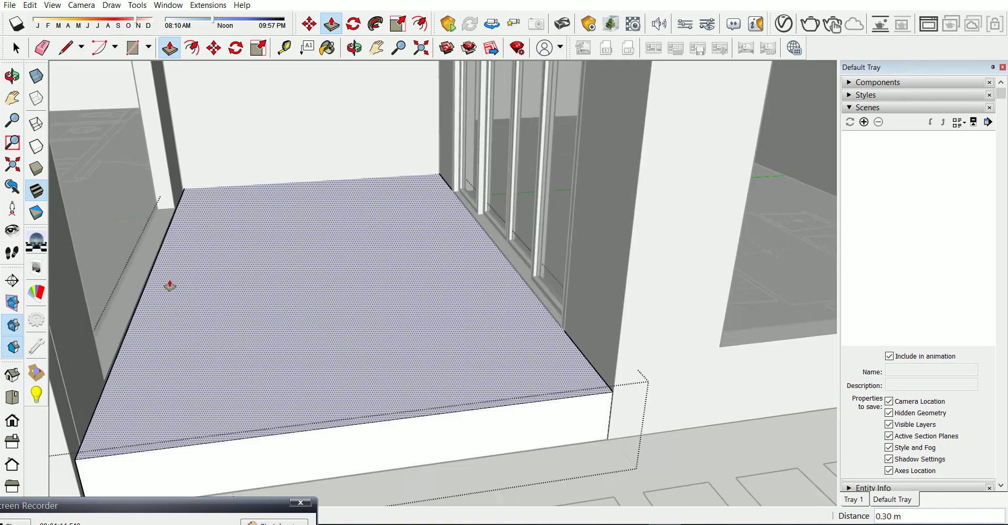
{"action": "scroll", "coordinate": [112, 411], "scroll_direction": "up", "scroll_amount": 3}
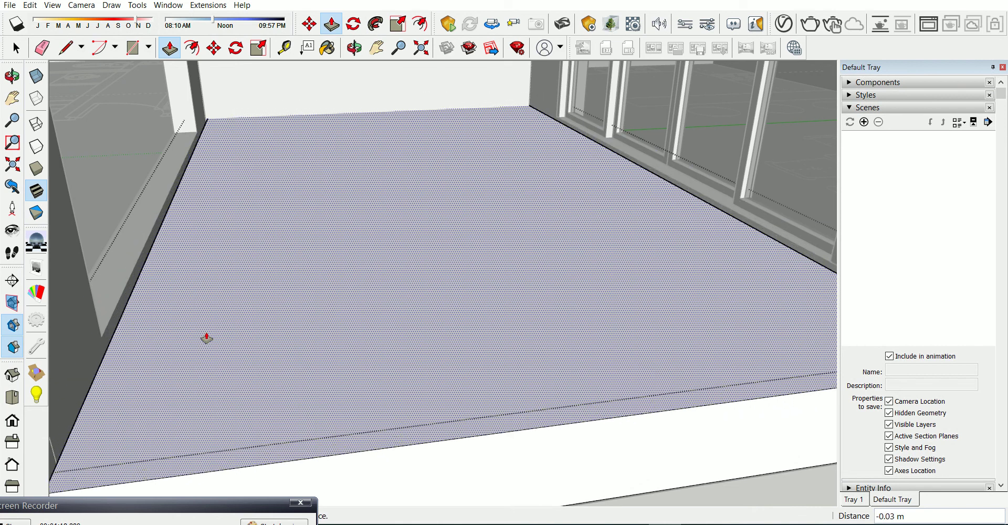
{"action": "key", "text": "Return"}
{"action": "scroll", "coordinate": [304, 304], "scroll_direction": "down", "scroll_amount": 2}
{"action": "scroll", "coordinate": [382, 338], "scroll_direction": "down", "scroll_amount": 2}
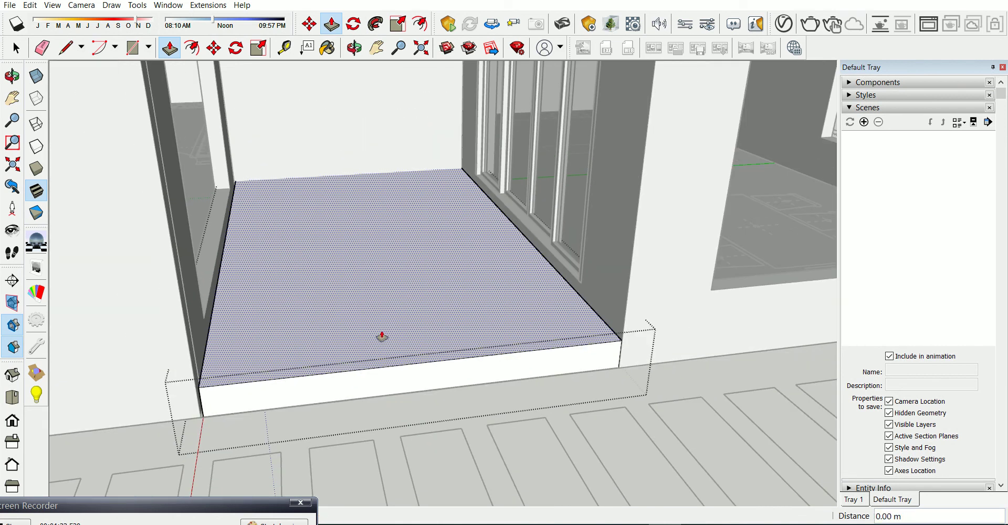
{"action": "key", "text": "space"}
{"action": "scroll", "coordinate": [394, 350], "scroll_direction": "down", "scroll_amount": 2}
{"action": "scroll", "coordinate": [395, 350], "scroll_direction": "down", "scroll_amount": 3}
{"action": "scroll", "coordinate": [423, 360], "scroll_direction": "down", "scroll_amount": 2}
Draw a rectangle on the rightmost parking bay and make it a group
{"action": "middle_click_drag", "start_coordinate": [423, 360], "coordinate": [716, 376]}
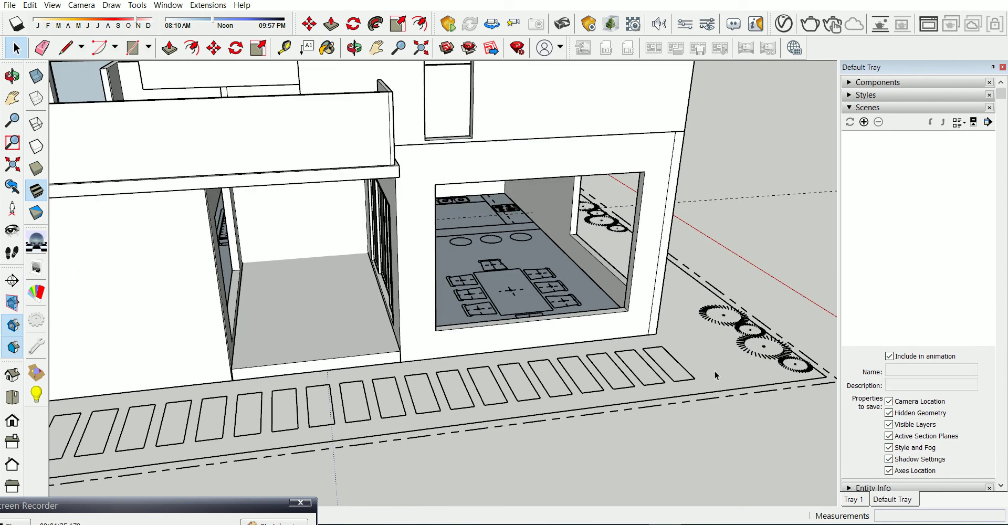
{"action": "scroll", "coordinate": [614, 336], "scroll_direction": "up", "scroll_amount": 3}
{"action": "key", "text": "r"}
{"action": "key", "text": "space"}
{"action": "left_click", "coordinate": [651, 362]}
{"action": "right_click", "coordinate": [654, 368]}
{"action": "left_click", "coordinate": [682, 243]}
Inside the group, push/pull the rectangle up 0.20 m and measure its height
{"action": "double_click", "coordinate": [647, 360]}
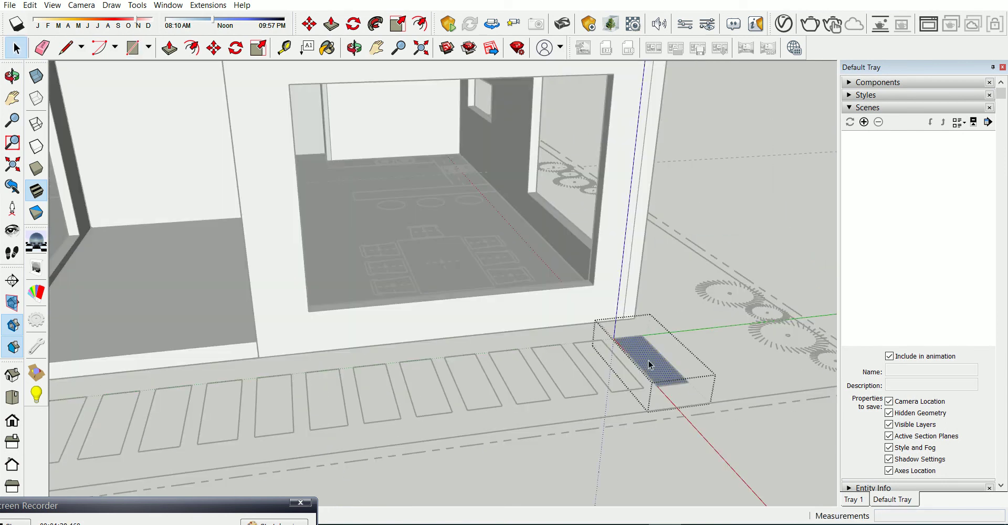
{"action": "key", "text": "p"}
{"action": "left_click", "coordinate": [648, 361]}
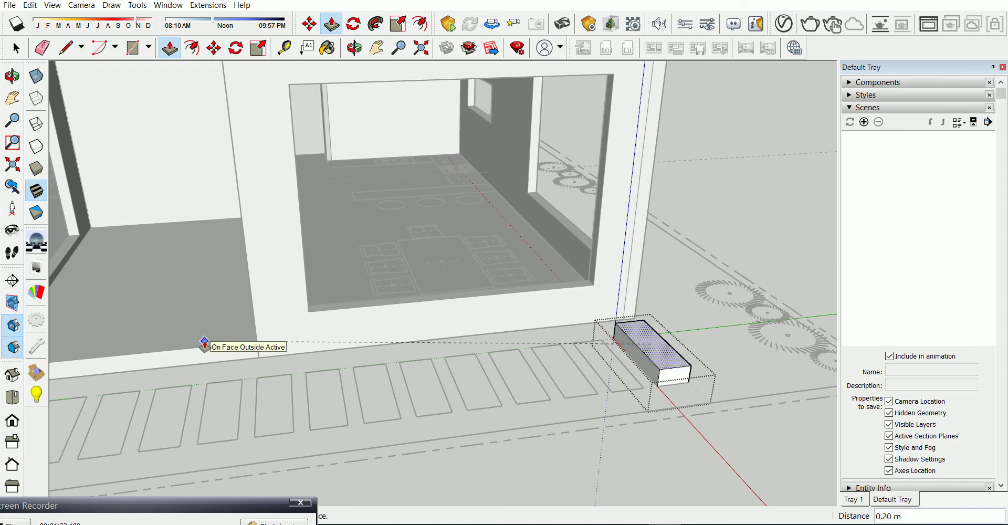
{"action": "left_click", "coordinate": [205, 343]}
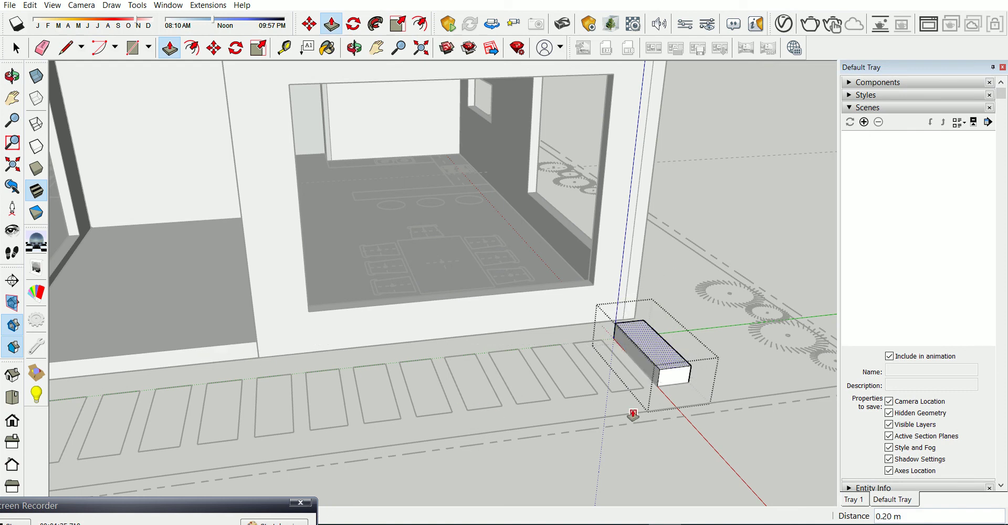
{"action": "scroll", "coordinate": [667, 368], "scroll_direction": "up", "scroll_amount": 2}
{"action": "key", "text": "t"}
{"action": "left_click", "coordinate": [675, 362]}
Push the block's top face down 0.05 m and select the finished block
{"action": "key", "text": "space"}
{"action": "key", "text": "p"}
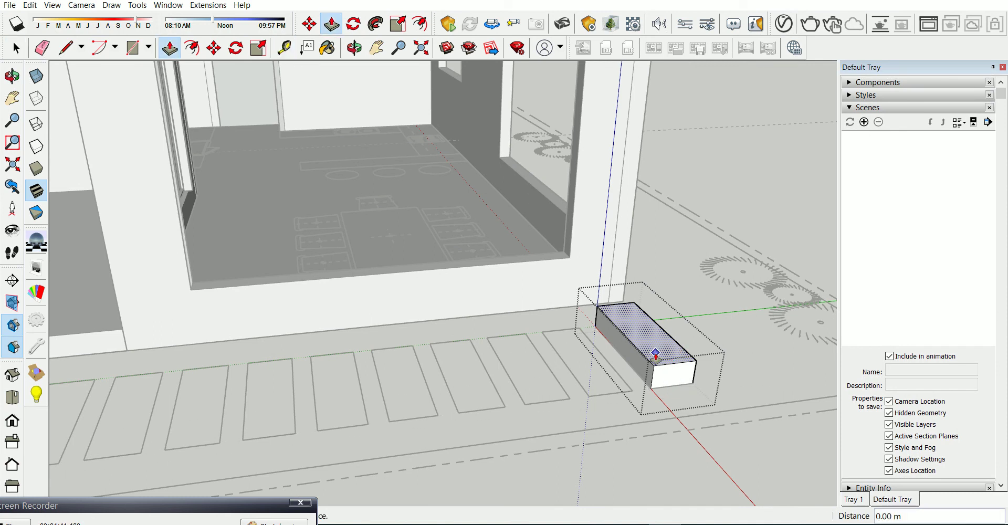
{"action": "left_click", "coordinate": [655, 358]}
{"action": "type", "text": "5"}
{"action": "key", "text": "Return"}
{"action": "key", "text": "space"}
{"action": "scroll", "coordinate": [683, 367], "scroll_direction": "down", "scroll_amount": 3}
{"action": "scroll", "coordinate": [761, 375], "scroll_direction": "down", "scroll_amount": 3}
{"action": "scroll", "coordinate": [735, 368], "scroll_direction": "up", "scroll_amount": 3}
{"action": "scroll", "coordinate": [683, 357], "scroll_direction": "up", "scroll_amount": 3}
{"action": "left_click", "coordinate": [663, 336]}
{"action": "scroll", "coordinate": [664, 341], "scroll_direction": "up", "scroll_amount": 2}
Ctrl-Move copies of the block onto the next three bays to the left
{"action": "key", "text": "m"}
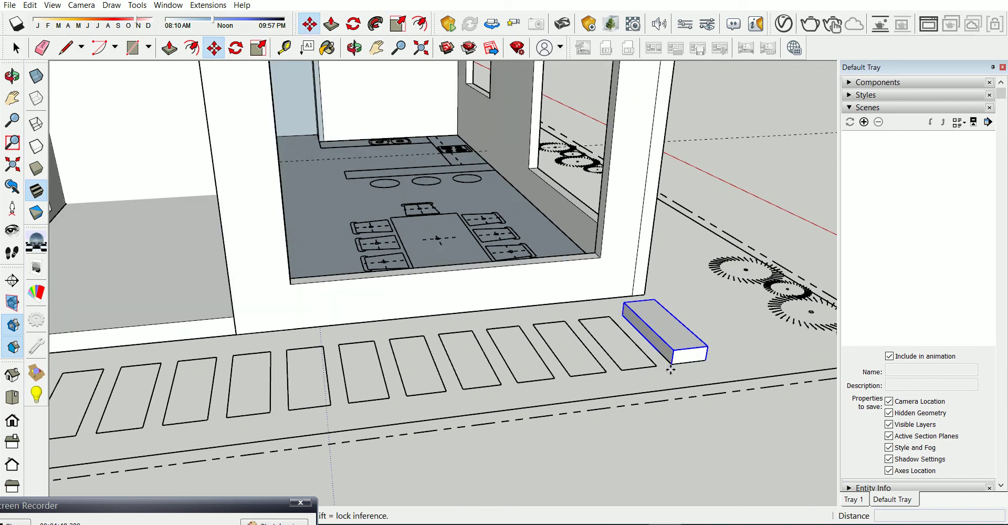
{"action": "left_click", "coordinate": [670, 363]}
{"action": "key", "text": "ctrl"}
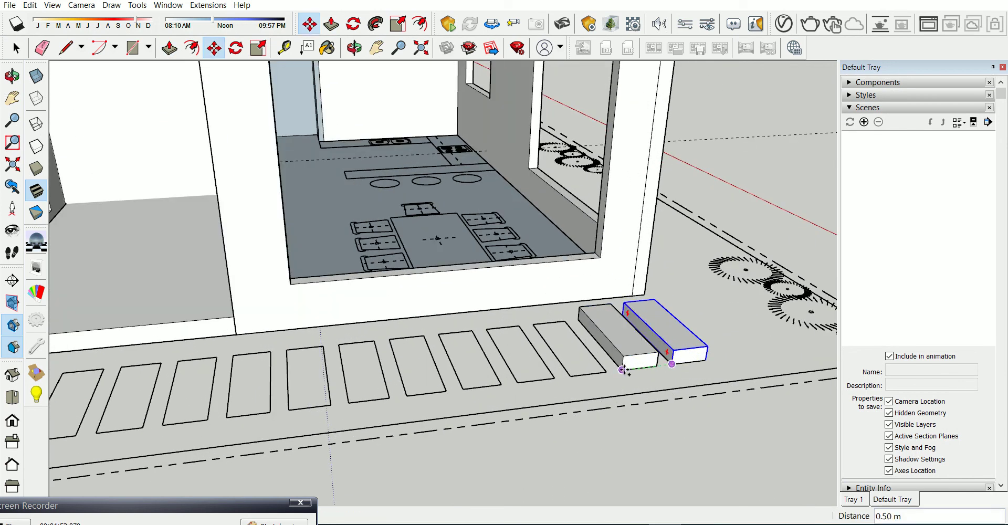
{"action": "left_click", "coordinate": [622, 370]}
{"action": "left_click", "coordinate": [577, 377]}
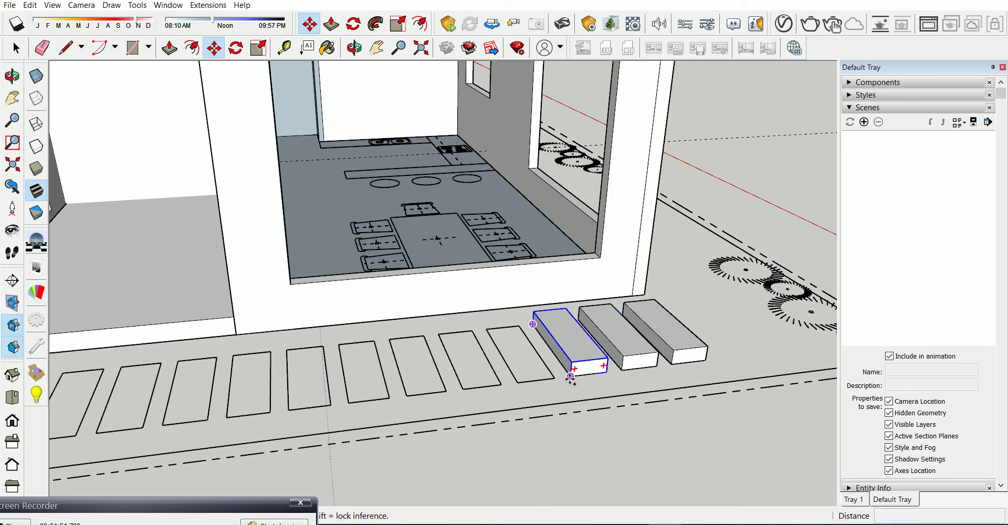
{"action": "left_click", "coordinate": [517, 383]}
{"action": "left_click", "coordinate": [467, 389]}
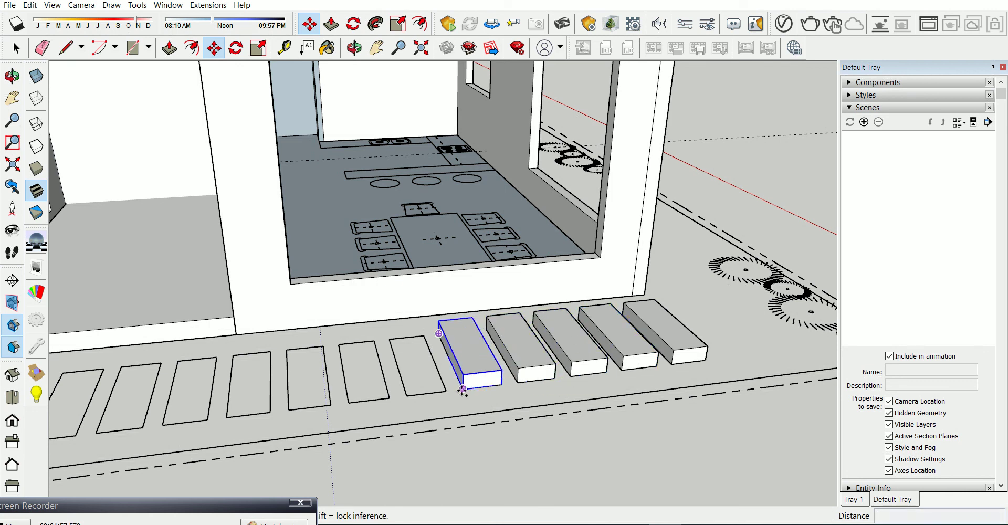
{"action": "left_click", "coordinate": [420, 384]}
{"action": "key", "text": "space"}
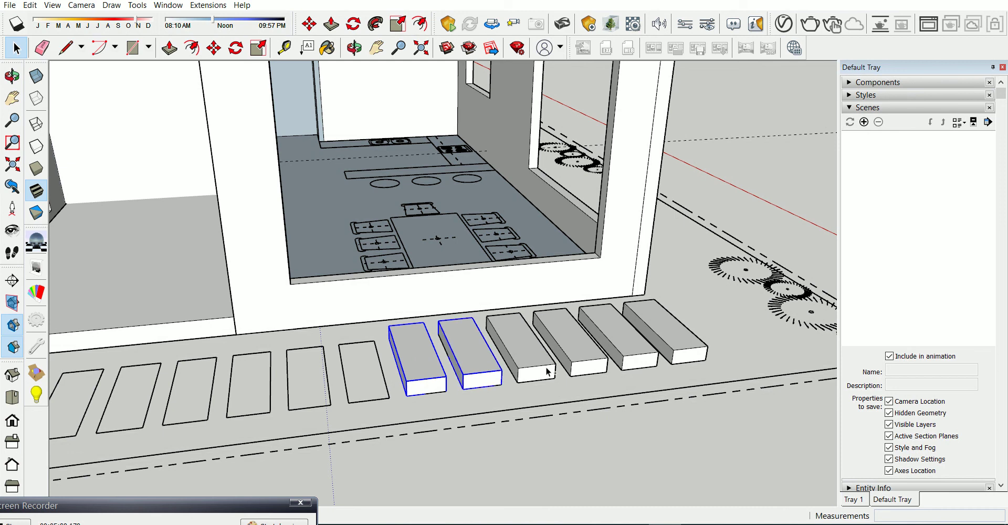
Copy the five selected blocks further left along the parking row
{"action": "key", "text": "m"}
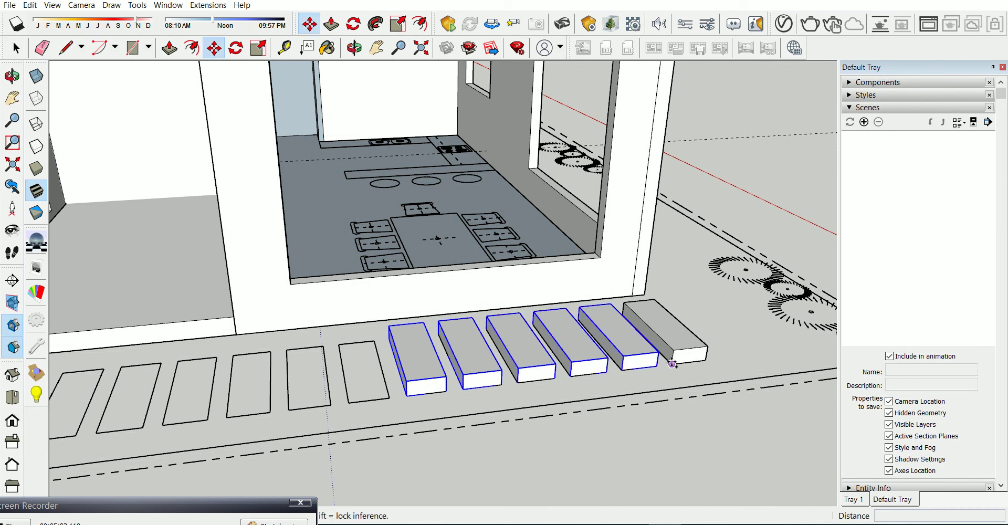
{"action": "left_click", "coordinate": [672, 363]}
{"action": "key", "text": "ctrl"}
{"action": "left_click", "coordinate": [393, 397]}
{"action": "middle_click_drag", "start_coordinate": [499, 368], "coordinate": [499, 400]}
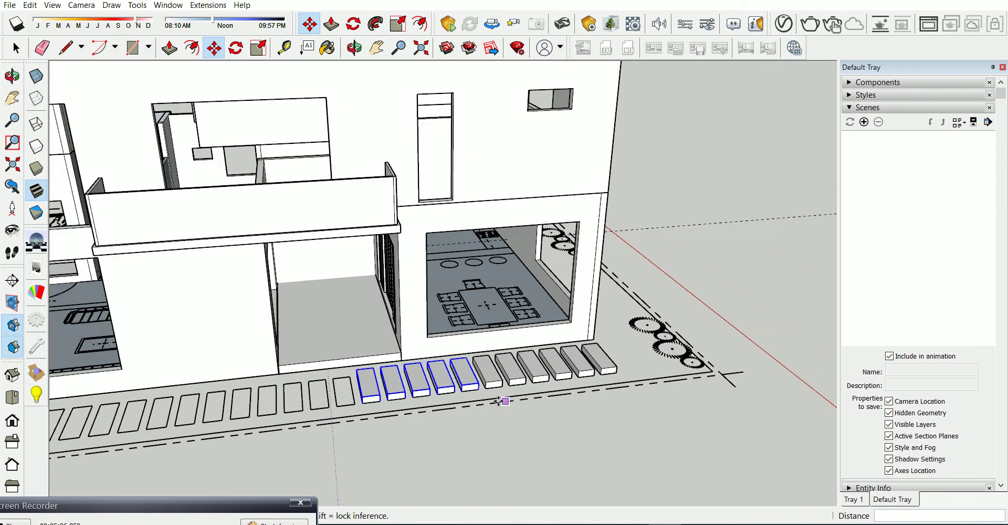
{"action": "scroll", "coordinate": [499, 400], "scroll_direction": "up", "scroll_amount": 3}
{"action": "key", "text": "space"}
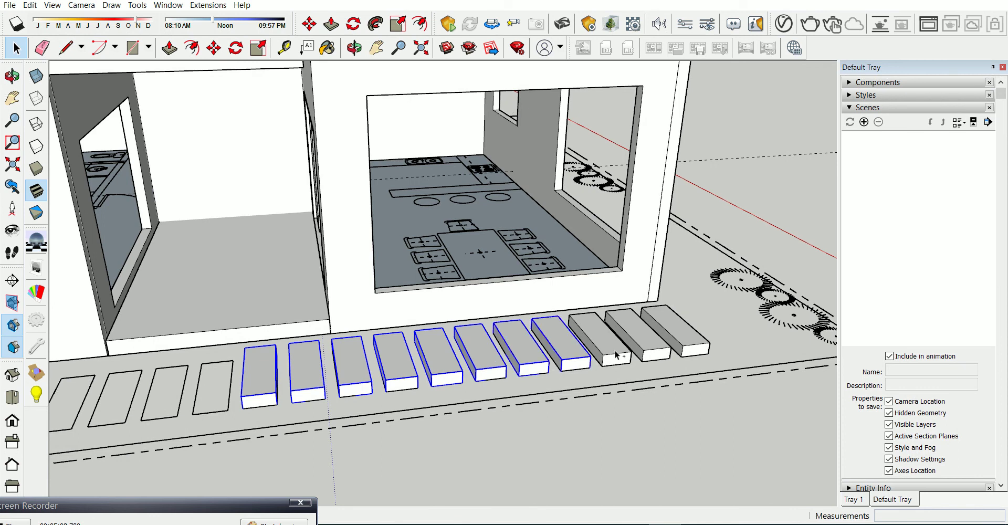
Copy the selected blocks onto the remaining empty bay outlines, then select the second left block
{"action": "key", "text": "m"}
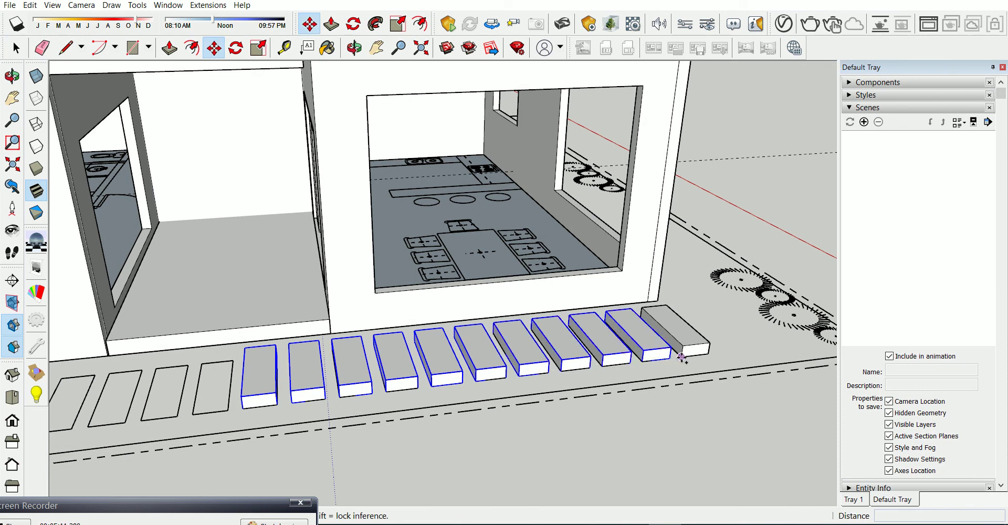
{"action": "left_click", "coordinate": [681, 358]}
{"action": "key", "text": "ctrl"}
{"action": "left_click", "coordinate": [245, 409]}
{"action": "scroll", "coordinate": [612, 354], "scroll_direction": "down", "scroll_amount": 3}
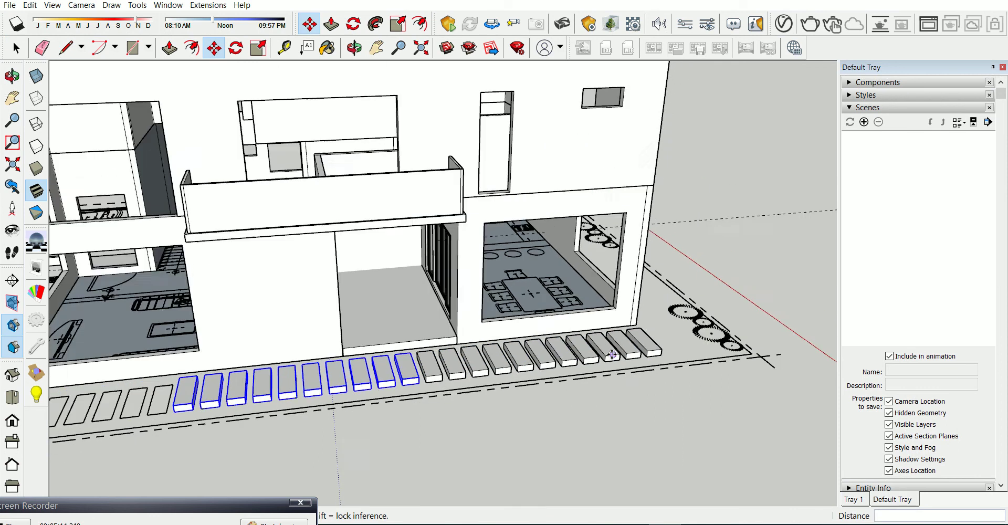
{"action": "key", "text": "space"}
{"action": "scroll", "coordinate": [342, 393], "scroll_direction": "up", "scroll_amount": 4}
{"action": "left_click", "coordinate": [316, 392]}
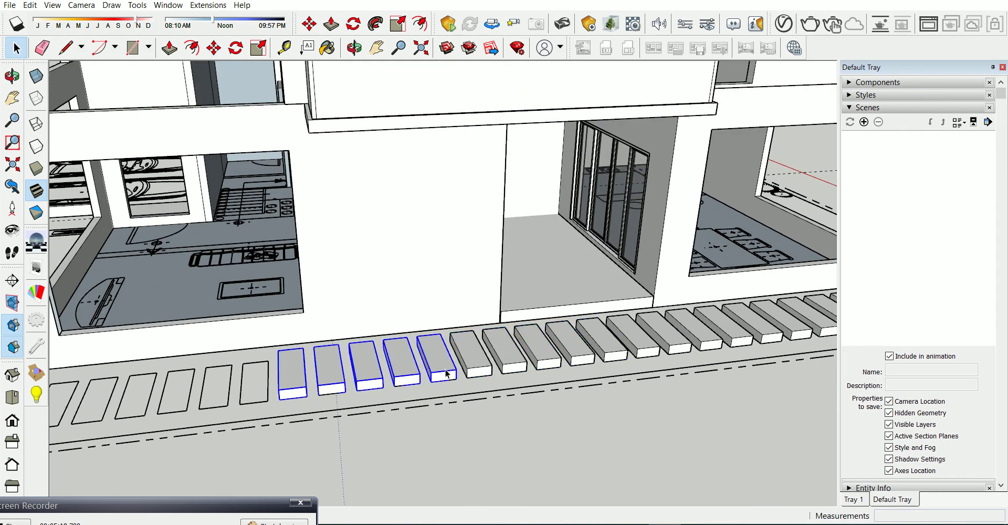
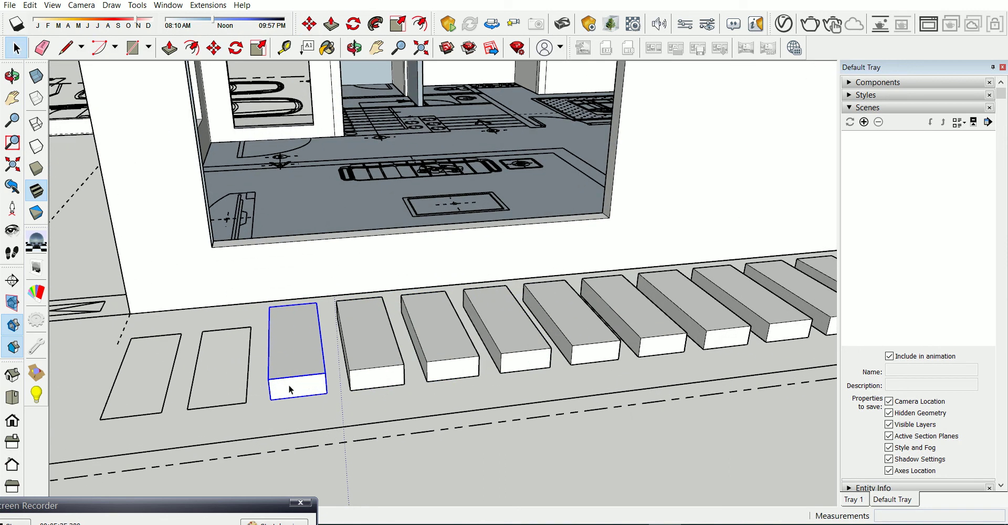
Copy the step block one slot left and make it x2 to fill both empty outlines
{"action": "left_click", "coordinate": [270, 399], "text": "ctrl"}
{"action": "left_click", "coordinate": [185, 410]}
{"action": "type", "text": "x2"}
{"action": "key", "text": "Return"}
{"action": "key", "text": "space"}
Zoom out and orbit to view the house from another angle
{"action": "scroll", "coordinate": [274, 405], "scroll_direction": "down", "scroll_amount": 3}
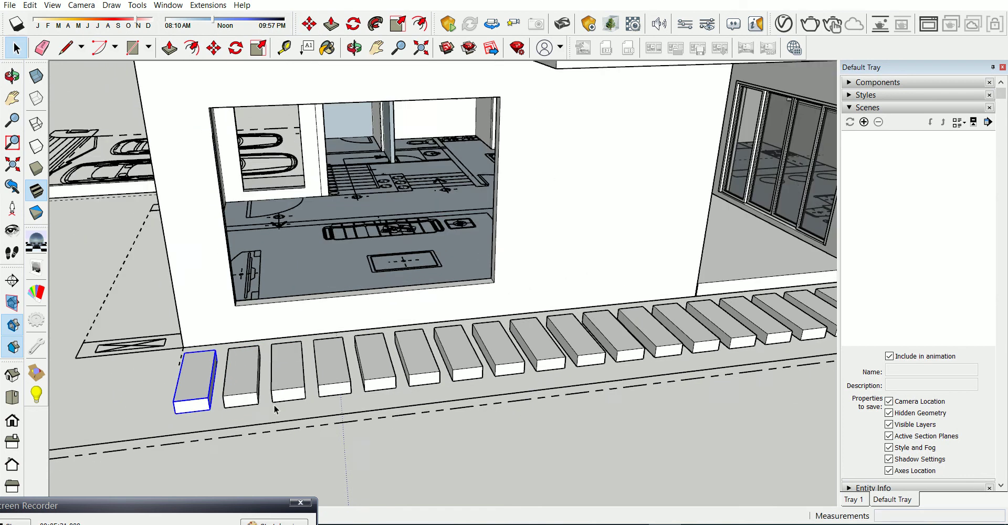
{"action": "scroll", "coordinate": [274, 405], "scroll_direction": "down", "scroll_amount": 3}
{"action": "scroll", "coordinate": [334, 394], "scroll_direction": "down", "scroll_amount": 2}
{"action": "middle_click_drag", "start_coordinate": [334, 394], "coordinate": [534, 445]}
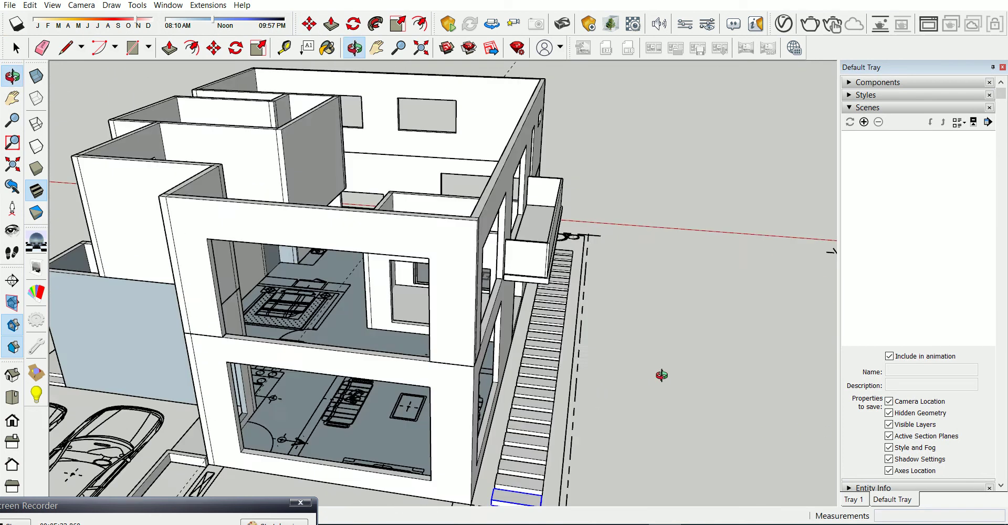
Draw a thin rectangular strip along the edge of the side walkway
{"action": "scroll", "coordinate": [367, 378], "scroll_direction": "up", "scroll_amount": 3}
{"action": "scroll", "coordinate": [219, 345], "scroll_direction": "up", "scroll_amount": 3}
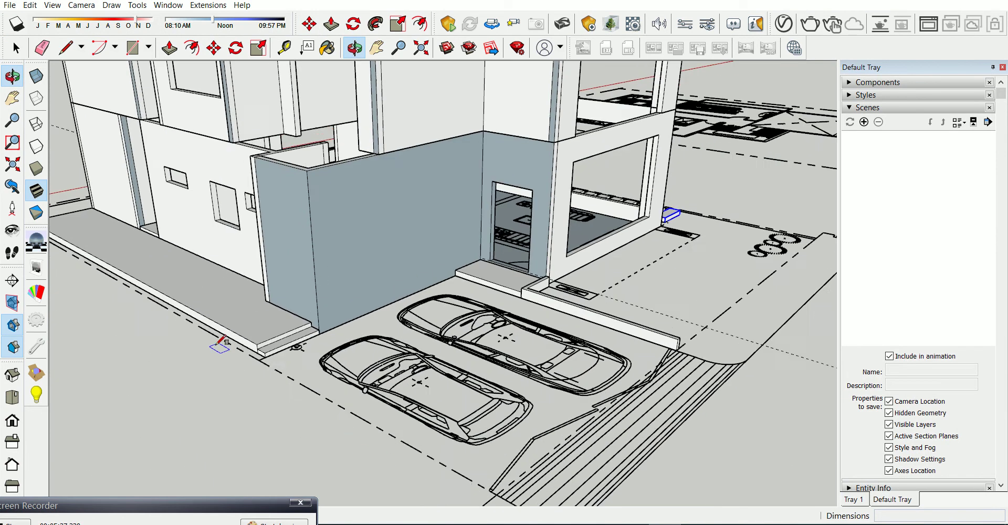
{"action": "scroll", "coordinate": [288, 361], "scroll_direction": "up", "scroll_amount": 3}
{"action": "key", "text": "r"}
{"action": "scroll", "coordinate": [295, 353], "scroll_direction": "down", "scroll_amount": 3}
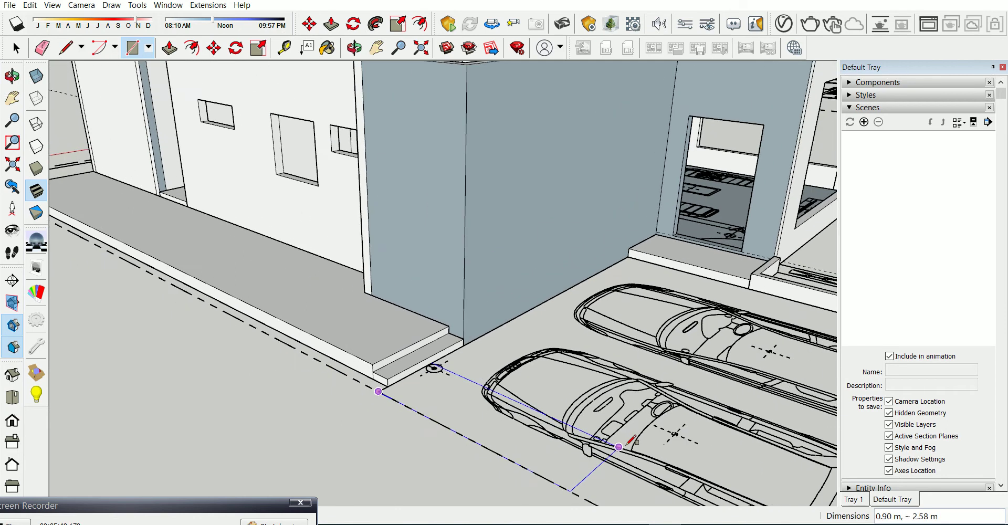
{"action": "scroll", "coordinate": [259, 282], "scroll_direction": "down", "scroll_amount": 3}
{"action": "scroll", "coordinate": [162, 240], "scroll_direction": "up", "scroll_amount": 3}
{"action": "scroll", "coordinate": [157, 246], "scroll_direction": "up", "scroll_amount": 3}
{"action": "left_click", "coordinate": [158, 247]}
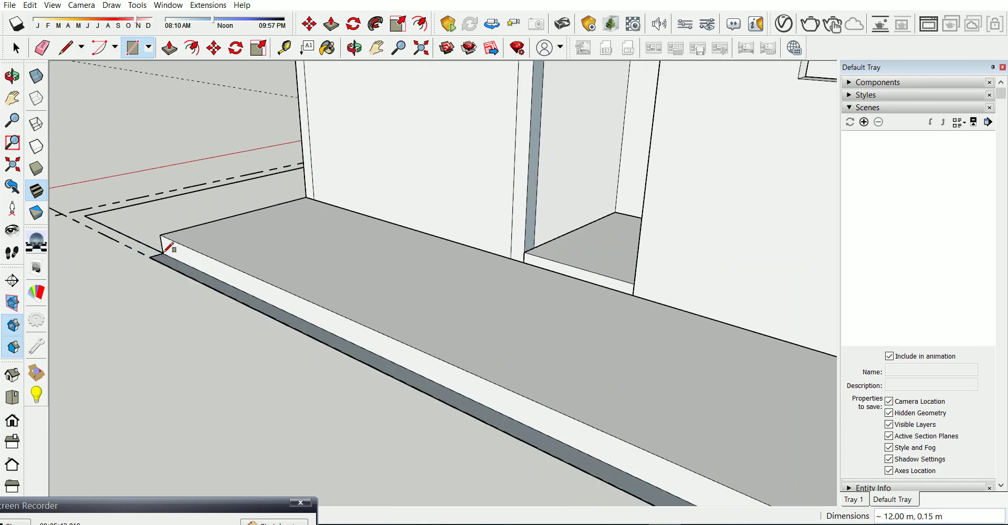
Make the strip a group and open it to edit its face
{"action": "key", "text": "space"}
{"action": "left_click", "coordinate": [166, 262]}
{"action": "left_click", "coordinate": [167, 265]}
{"action": "right_click", "coordinate": [167, 266]}
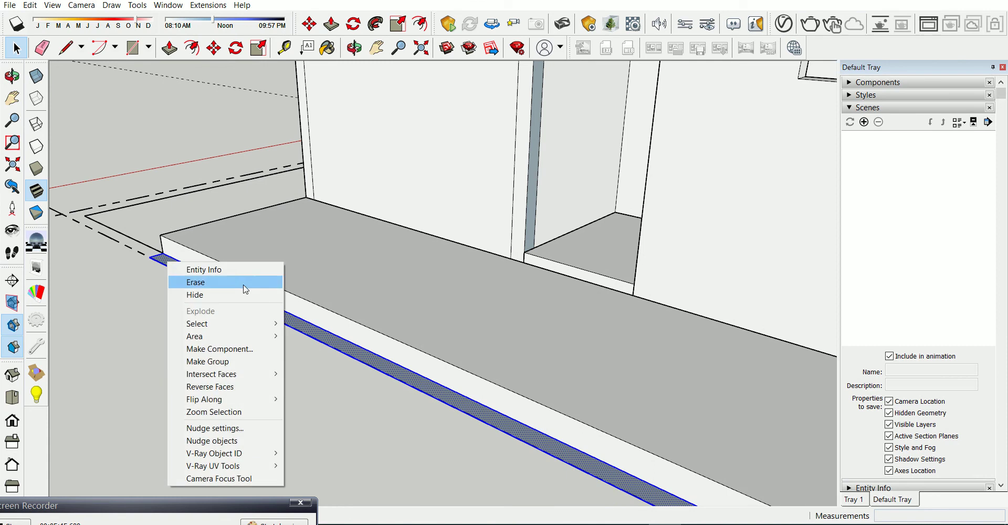
{"action": "left_click", "coordinate": [202, 361]}
{"action": "double_click", "coordinate": [188, 271]}
{"action": "left_click", "coordinate": [187, 272]}
{"action": "scroll", "coordinate": [188, 274], "scroll_direction": "down", "scroll_amount": 3}
Push/Pull the strip up 2 m into a wall
{"action": "key", "text": "p"}
{"action": "mouse_move", "coordinate": [255, 265]}
{"action": "left_mouse_down"}
{"action": "mouse_move", "coordinate": [240, 286]}
{"action": "mouse_move", "coordinate": [239, 256]}
{"action": "left_mouse_up"}
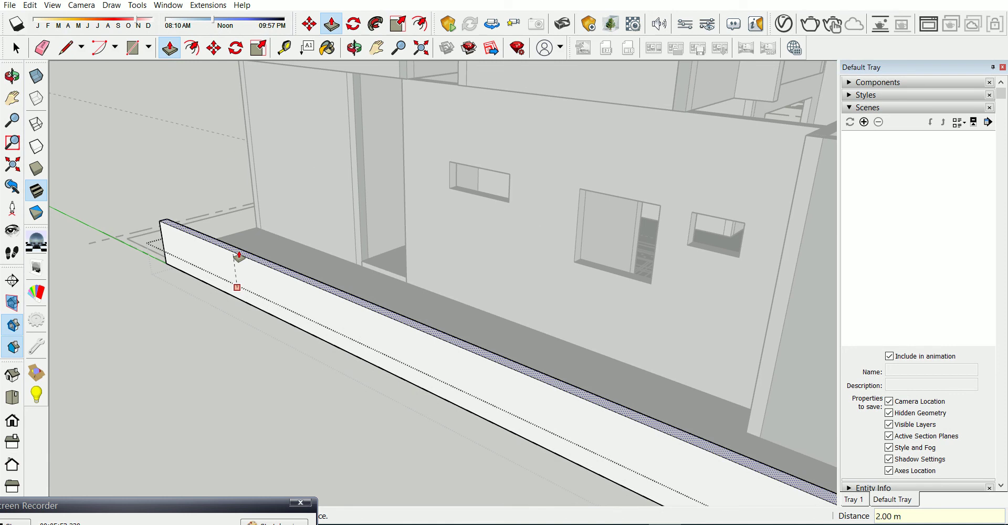
{"action": "key", "text": "Return"}
{"action": "mouse_move", "coordinate": [241, 314]}
{"action": "middle_mouse_down"}
{"action": "mouse_move", "coordinate": [216, 318]}
{"action": "mouse_move", "coordinate": [758, 324]}
{"action": "middle_mouse_up"}
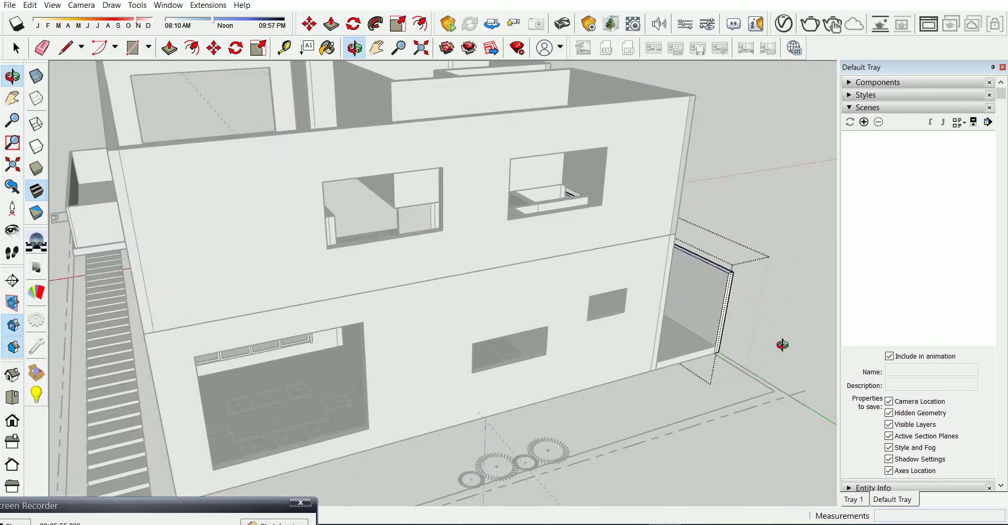
{"action": "scroll", "coordinate": [541, 263], "scroll_direction": "up", "scroll_amount": 2}
{"action": "scroll", "coordinate": [664, 307], "scroll_direction": "down", "scroll_amount": 1}
Push/Pull the wall's end face to extend it further along the walkway
{"action": "key", "text": "p"}
{"action": "scroll", "coordinate": [659, 310], "scroll_direction": "up", "scroll_amount": 1}
{"action": "scroll", "coordinate": [660, 310], "scroll_direction": "up", "scroll_amount": 1}
{"action": "key", "text": "space"}
{"action": "scroll", "coordinate": [663, 310], "scroll_direction": "down", "scroll_amount": 2}
{"action": "key", "text": "p"}
{"action": "left_click", "coordinate": [664, 312]}
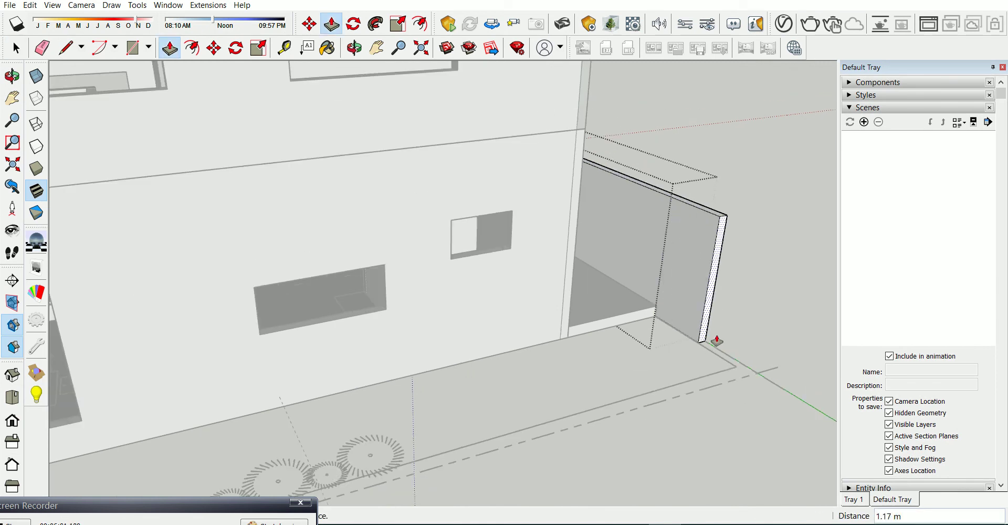
{"action": "scroll", "coordinate": [756, 315], "scroll_direction": "up", "scroll_amount": 2}
{"action": "scroll", "coordinate": [755, 336], "scroll_direction": "up", "scroll_amount": 1}
{"action": "scroll", "coordinate": [754, 341], "scroll_direction": "up", "scroll_amount": 1}
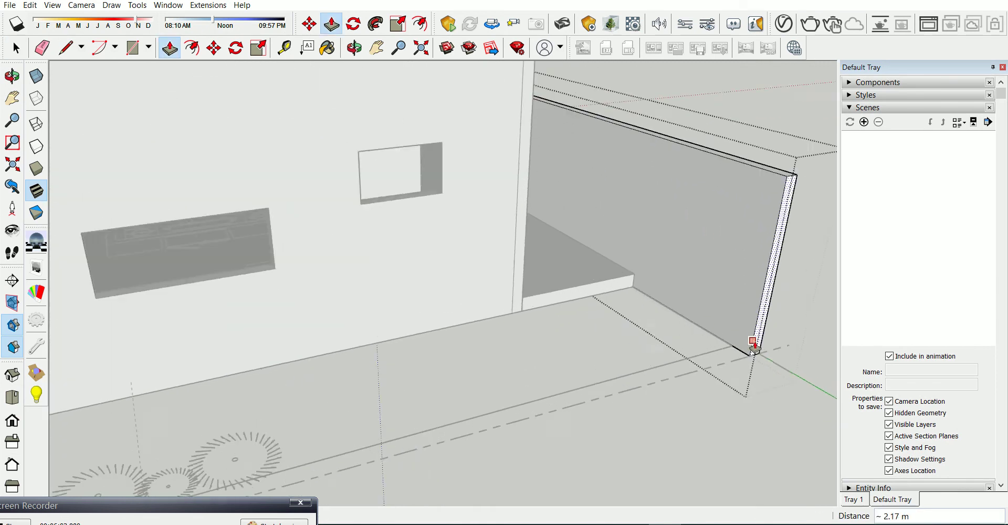
{"action": "scroll", "coordinate": [755, 341], "scroll_direction": "down", "scroll_amount": 2}
{"action": "scroll", "coordinate": [754, 342], "scroll_direction": "down", "scroll_amount": 2}
{"action": "left_click", "coordinate": [755, 338]}
{"action": "key", "text": "space"}
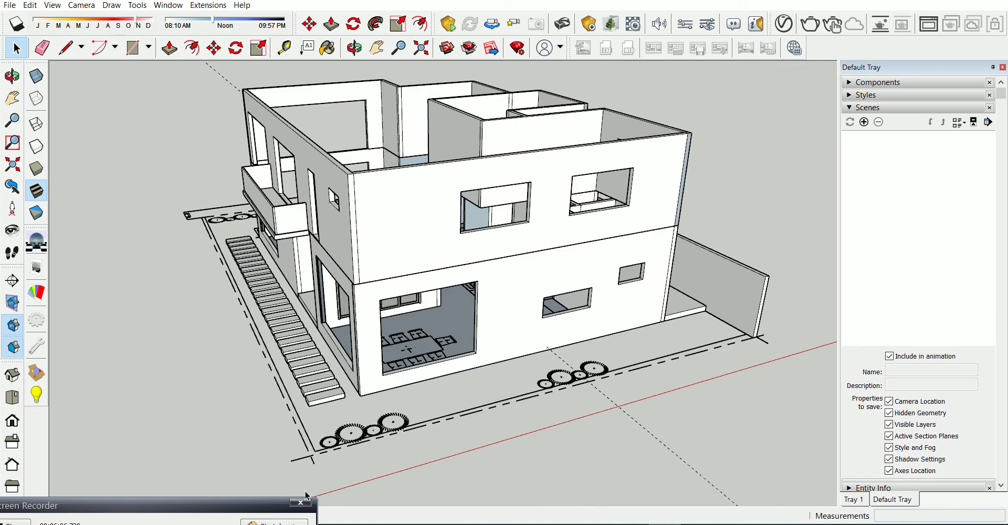
{"action": "mouse_move", "coordinate": [730, 352]}
{"action": "middle_mouse_down"}
{"action": "mouse_move", "coordinate": [622, 483]}
{"action": "mouse_move", "coordinate": [369, 425]}
{"action": "middle_mouse_up"}
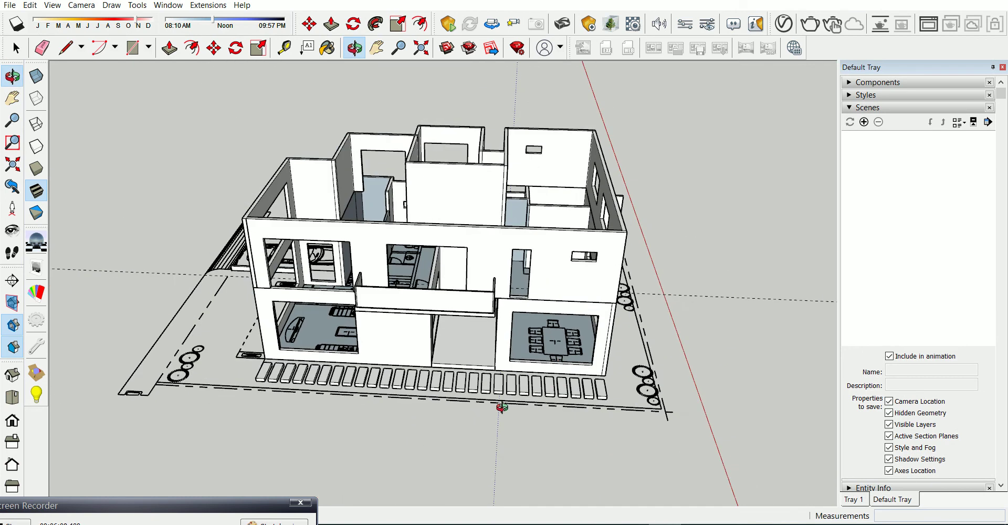
{"action": "scroll", "coordinate": [370, 426], "scroll_direction": "up", "scroll_amount": 2}
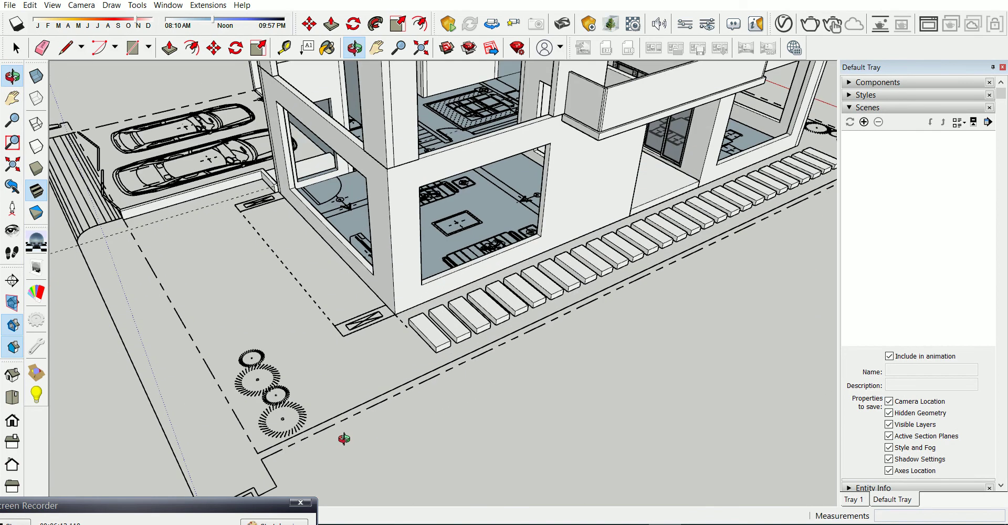
{"action": "key", "text": "r"}
{"action": "scroll", "coordinate": [360, 434], "scroll_direction": "up", "scroll_amount": 2}
{"action": "key", "text": "t"}
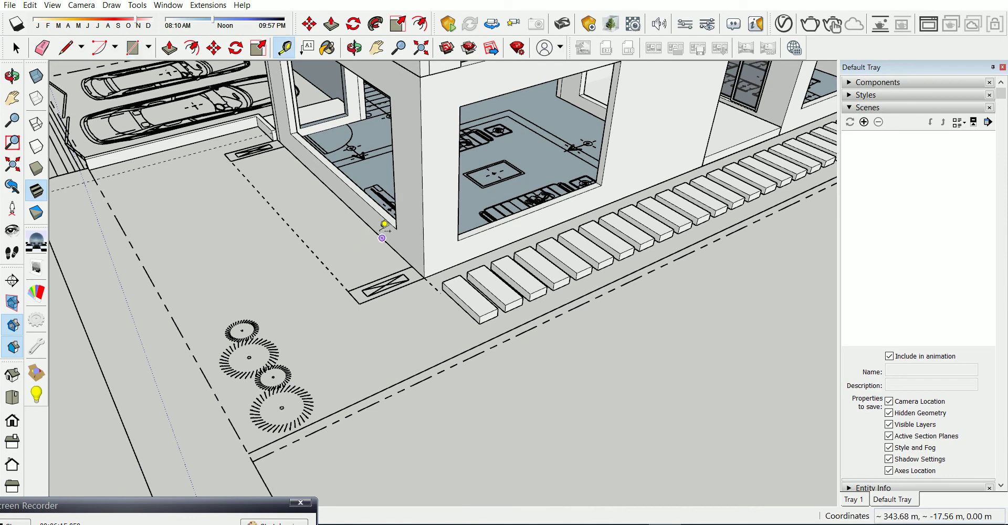
{"action": "scroll", "coordinate": [383, 227], "scroll_direction": "down", "scroll_amount": 3}
{"action": "scroll", "coordinate": [326, 378], "scroll_direction": "down", "scroll_amount": 2}
{"action": "key", "text": "space"}
{"action": "scroll", "coordinate": [493, 400], "scroll_direction": "up", "scroll_amount": 6}
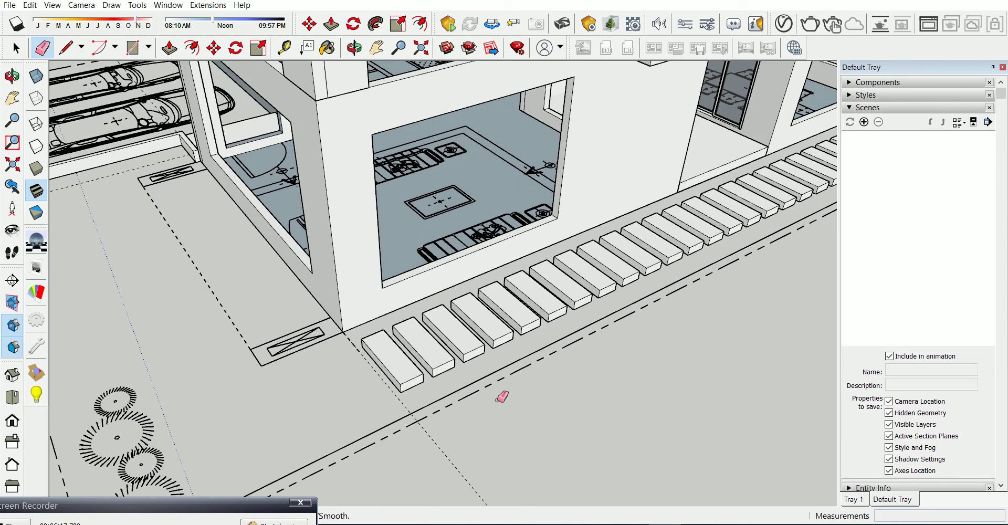
{"action": "mouse_move", "coordinate": [426, 454]}
{"action": "middle_mouse_down"}
{"action": "mouse_move", "coordinate": [254, 331]}
{"action": "mouse_move", "coordinate": [364, 399]}
{"action": "mouse_move", "coordinate": [375, 311]}
{"action": "mouse_move", "coordinate": [282, 265]}
{"action": "mouse_move", "coordinate": [565, 255]}
{"action": "middle_mouse_up"}
Ctrl-copy the glass sliding window into the narrow front room
{"action": "scroll", "coordinate": [547, 292], "scroll_direction": "up", "scroll_amount": 3}
{"action": "scroll", "coordinate": [605, 340], "scroll_direction": "up", "scroll_amount": 3}
{"action": "scroll", "coordinate": [683, 283], "scroll_direction": "up", "scroll_amount": 1}
{"action": "left_click", "coordinate": [683, 283]}
{"action": "key", "text": "m"}
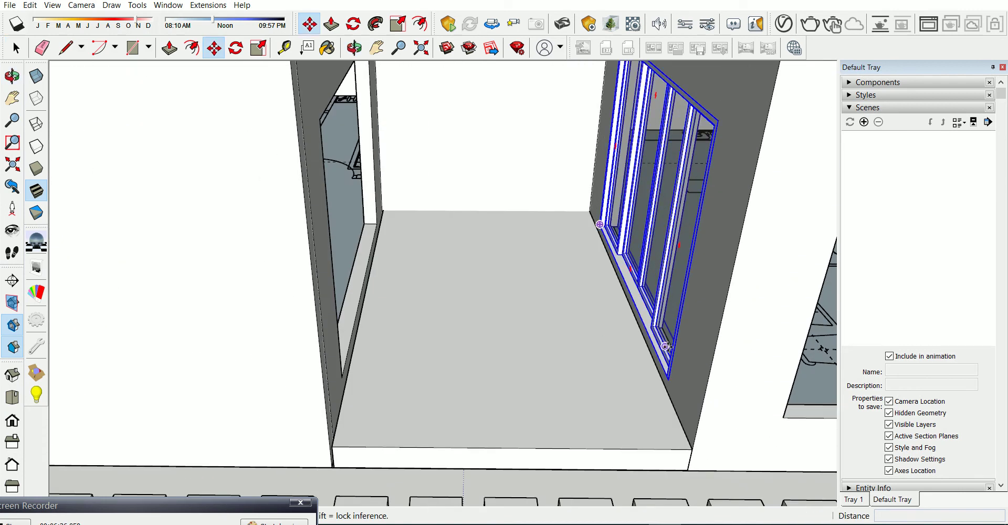
{"action": "left_click", "coordinate": [669, 371]}
{"action": "key", "text": "ctrl"}
{"action": "left_click", "coordinate": [546, 372]}
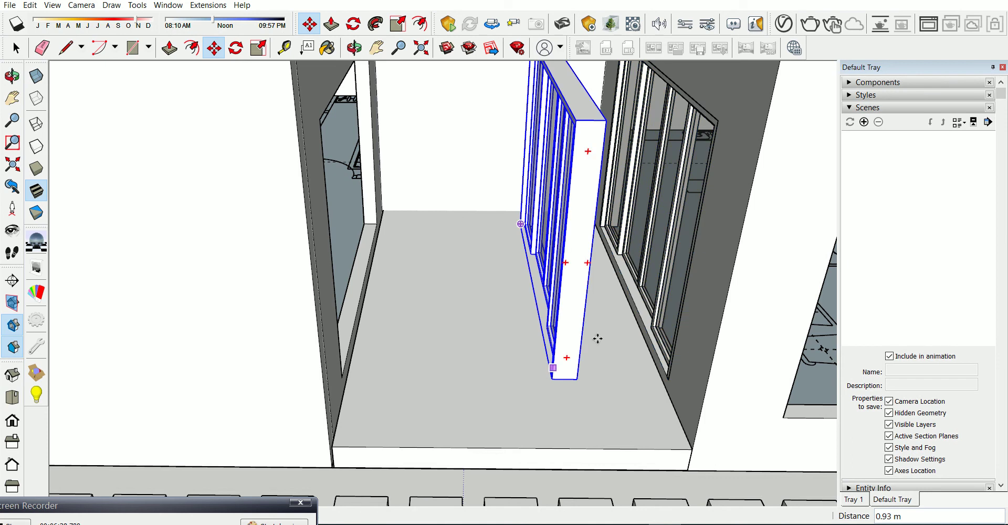
Rotate the window copy 180° about a point on the floor
{"action": "left_click", "coordinate": [236, 48]}
{"action": "left_click", "coordinate": [585, 380]}
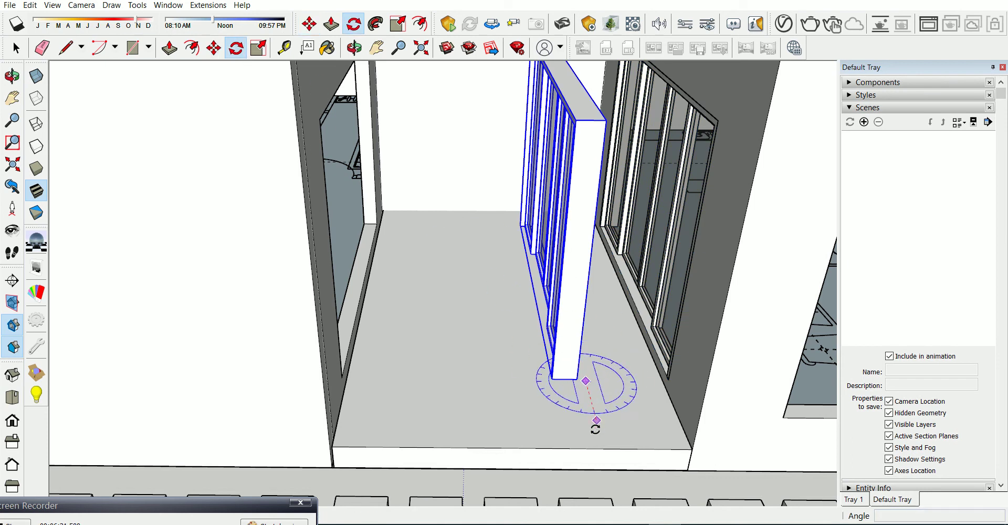
{"action": "left_click", "coordinate": [597, 424]}
{"action": "left_click", "coordinate": [586, 323]}
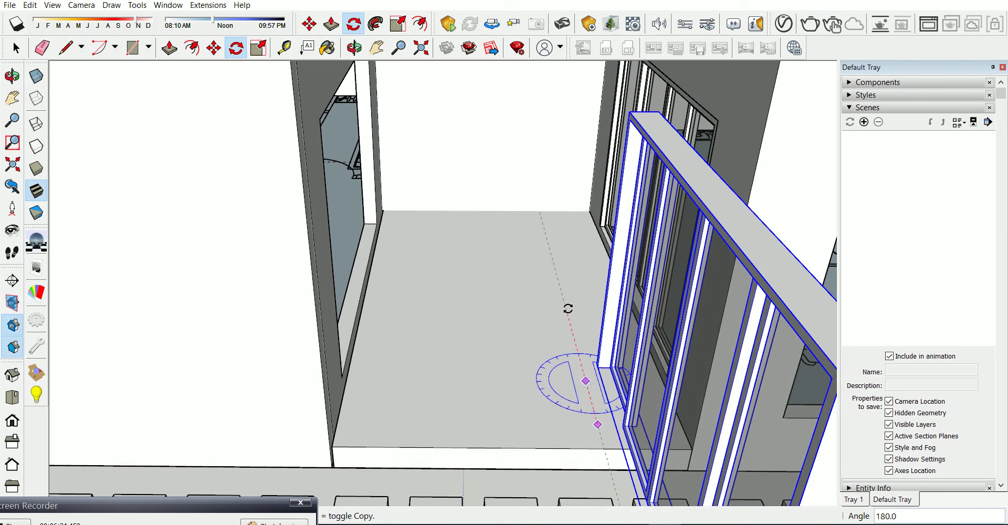
{"action": "scroll", "coordinate": [439, 246], "scroll_direction": "down", "scroll_amount": 3}
{"action": "scroll", "coordinate": [438, 245], "scroll_direction": "down", "scroll_amount": 2}
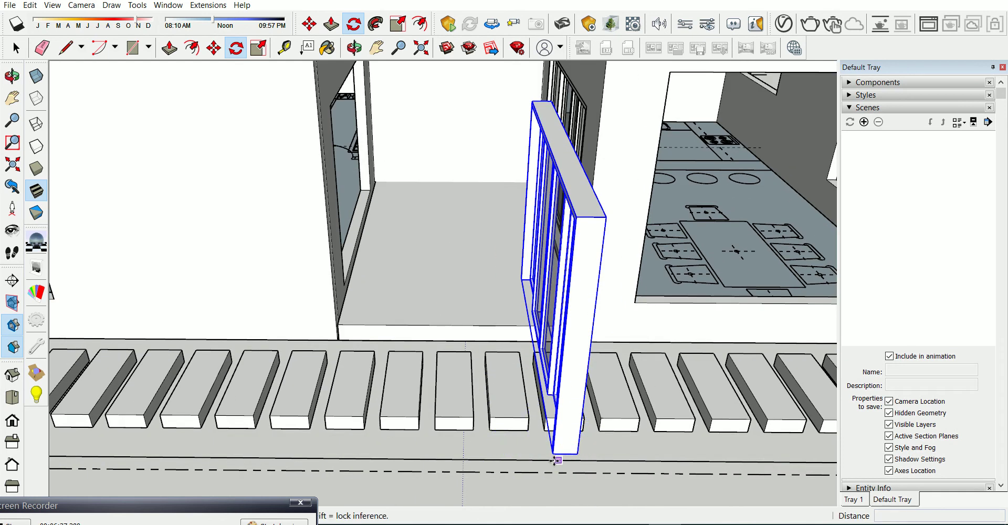
Move the rotated window into the room's left side opening
{"action": "key", "text": "m"}
{"action": "left_click", "coordinate": [503, 401]}
{"action": "scroll", "coordinate": [343, 280], "scroll_direction": "up", "scroll_amount": 2}
{"action": "scroll", "coordinate": [420, 271], "scroll_direction": "up", "scroll_amount": 2}
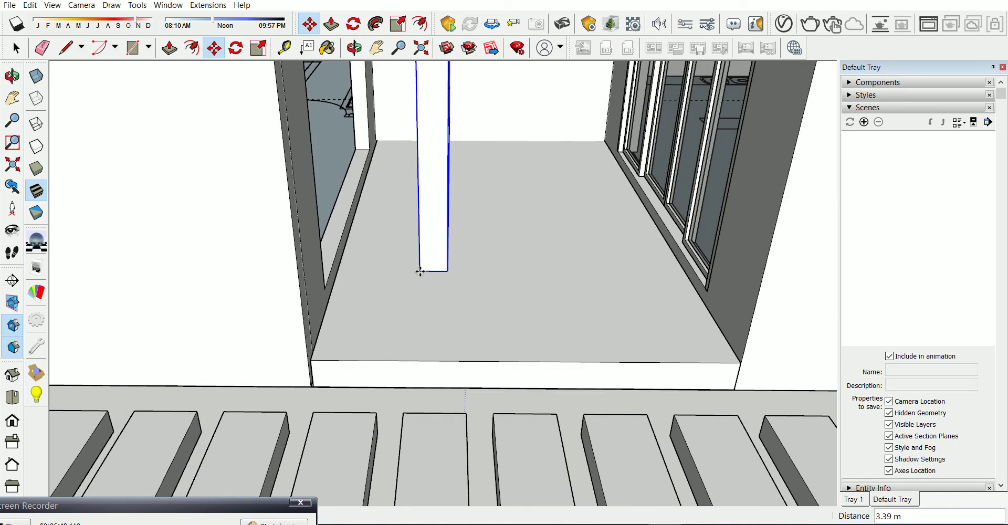
{"action": "left_click", "coordinate": [447, 271]}
{"action": "left_click", "coordinate": [448, 271]}
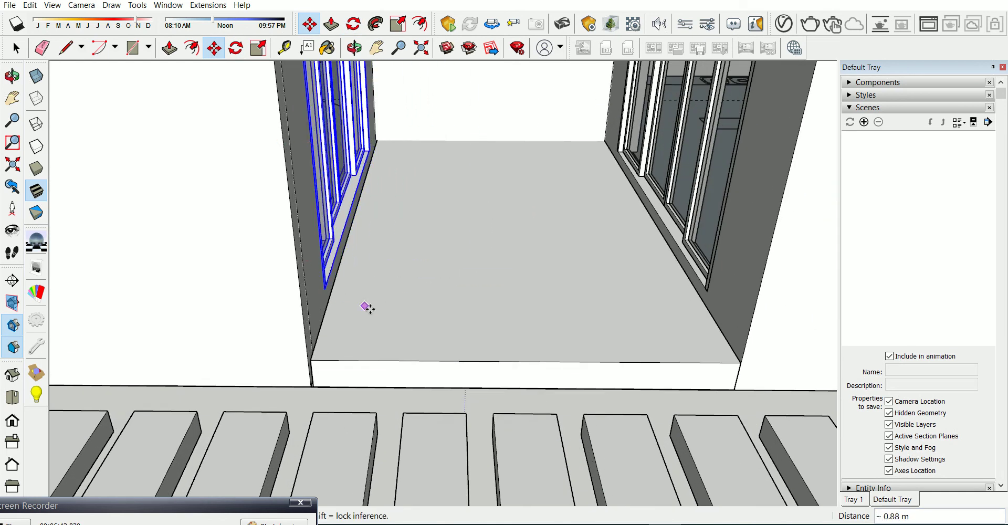
{"action": "scroll", "coordinate": [341, 296], "scroll_direction": "down", "scroll_amount": 5}
{"action": "mouse_move", "coordinate": [441, 315]}
{"action": "middle_mouse_down"}
{"action": "mouse_move", "coordinate": [250, 213]}
{"action": "mouse_move", "coordinate": [582, 303]}
{"action": "middle_mouse_up"}
Import the masters window model and place it at the opening's corner
{"action": "left_click", "coordinate": [10, 5]}
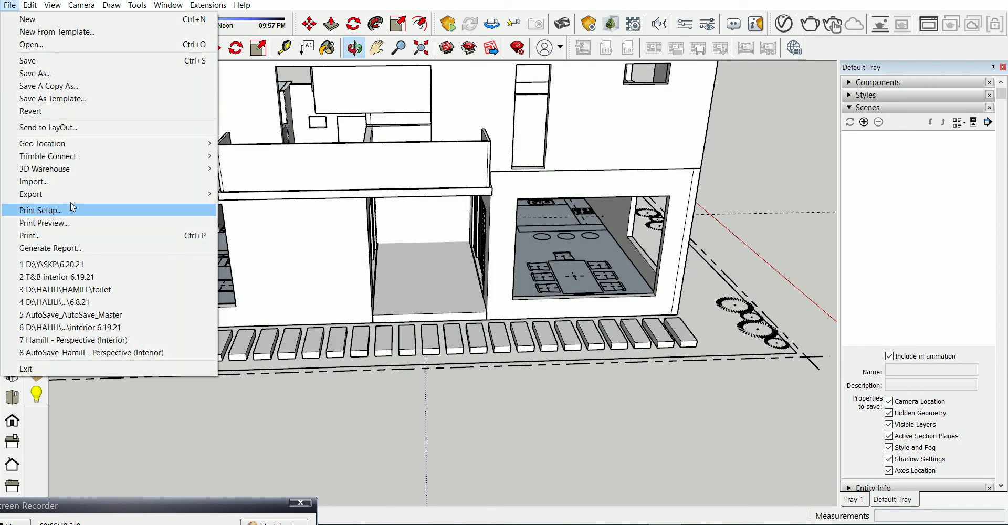
{"action": "left_click", "coordinate": [66, 183]}
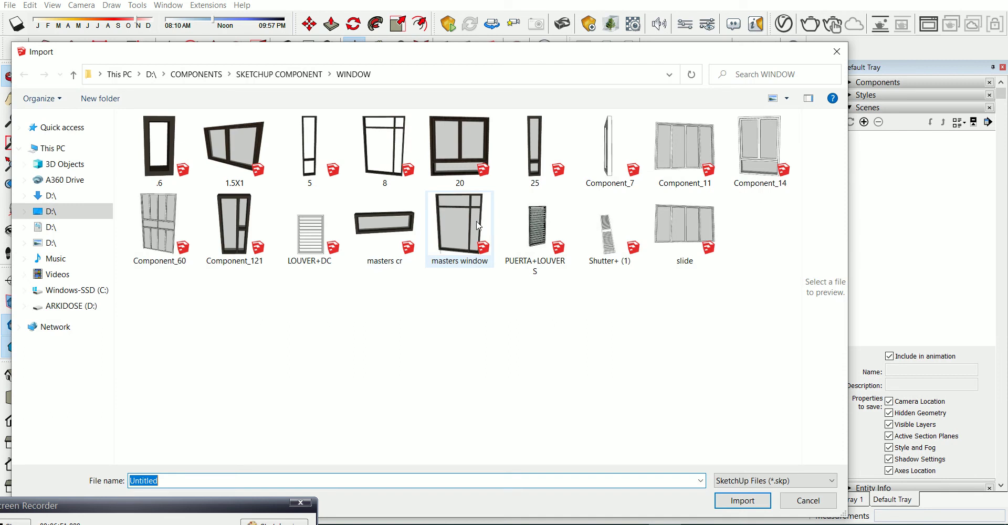
{"action": "left_click", "coordinate": [462, 244]}
{"action": "left_click", "coordinate": [742, 501]}
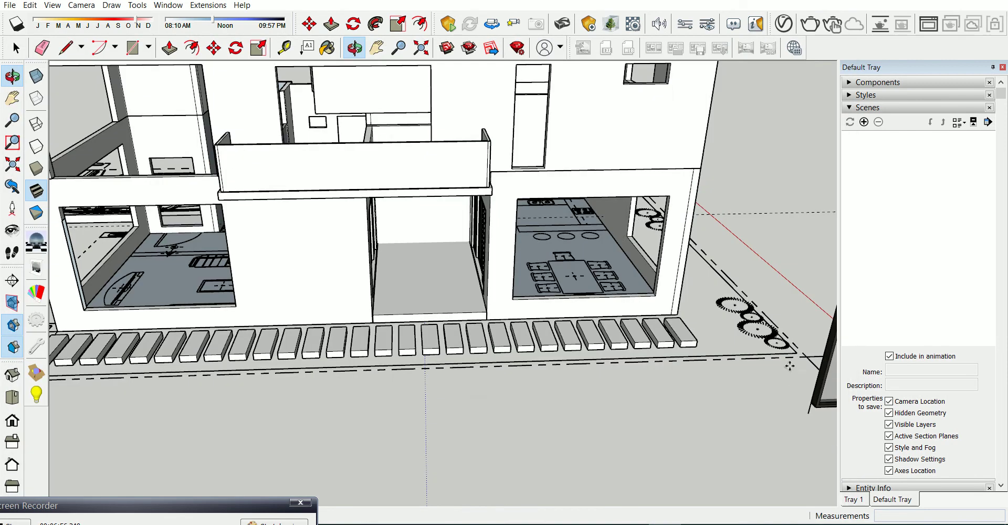
{"action": "scroll", "coordinate": [462, 357], "scroll_direction": "up", "scroll_amount": 2}
{"action": "scroll", "coordinate": [457, 356], "scroll_direction": "up", "scroll_amount": 2}
{"action": "left_click", "coordinate": [457, 356]}
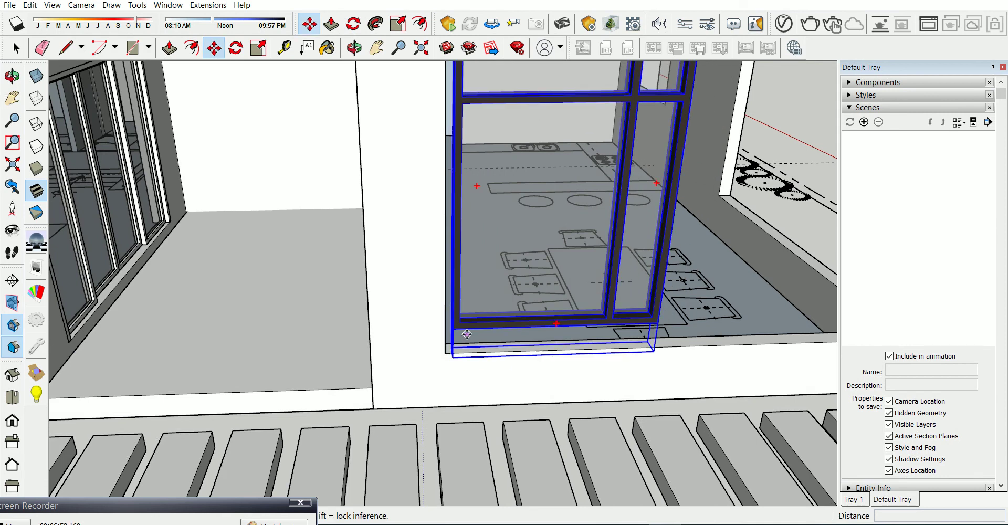
Undo the accidental erase, then select the imported window and move it
{"action": "scroll", "coordinate": [474, 320], "scroll_direction": "up", "scroll_amount": 3}
{"action": "key", "text": "e"}
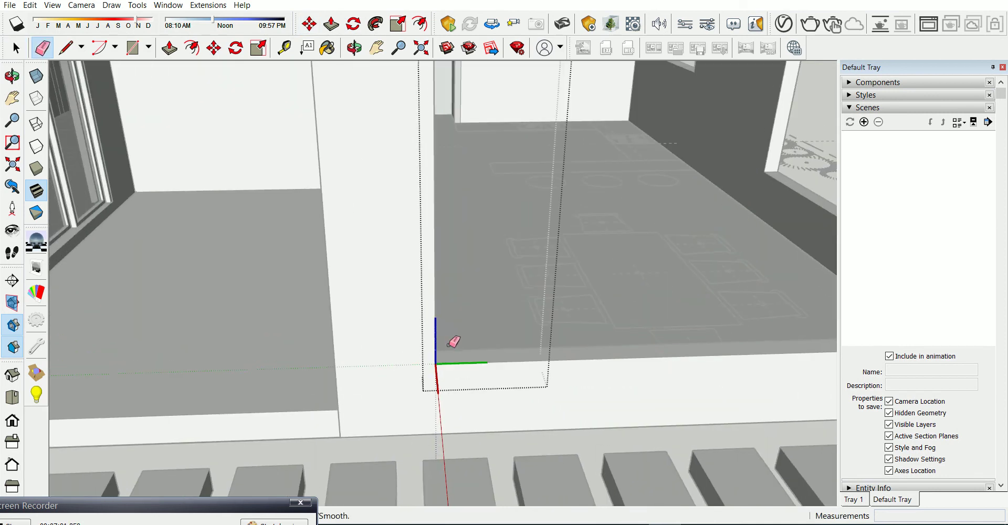
{"action": "key", "text": "ctrl+z"}
{"action": "scroll", "coordinate": [451, 331], "scroll_direction": "up", "scroll_amount": 2}
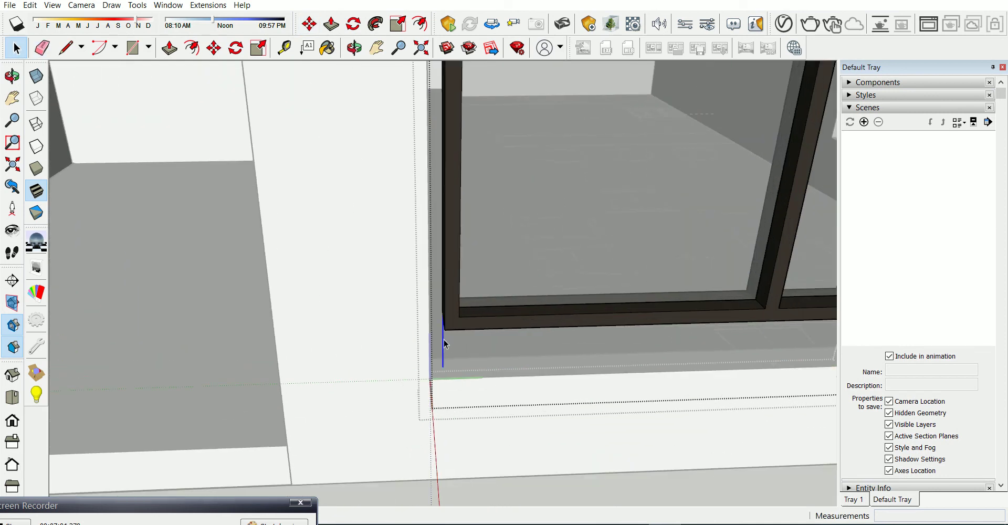
{"action": "key", "text": "space"}
{"action": "scroll", "coordinate": [408, 347], "scroll_direction": "down", "scroll_amount": 2}
{"action": "left_click", "coordinate": [422, 337]}
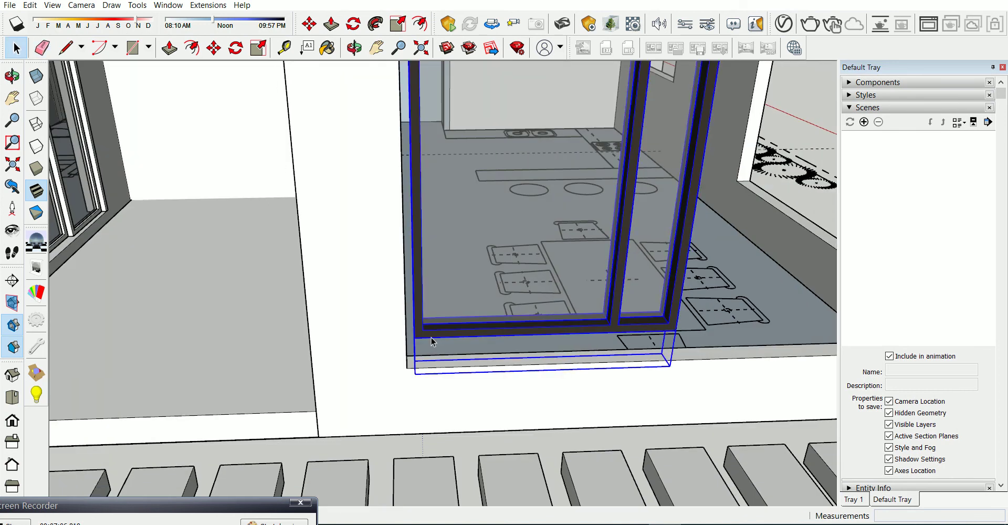
{"action": "key", "text": "m"}
{"action": "scroll", "coordinate": [418, 339], "scroll_direction": "up", "scroll_amount": 1}
{"action": "scroll", "coordinate": [418, 338], "scroll_direction": "down", "scroll_amount": 1}
{"action": "scroll", "coordinate": [417, 339], "scroll_direction": "down", "scroll_amount": 1}
{"action": "scroll", "coordinate": [350, 400], "scroll_direction": "down", "scroll_amount": 3}
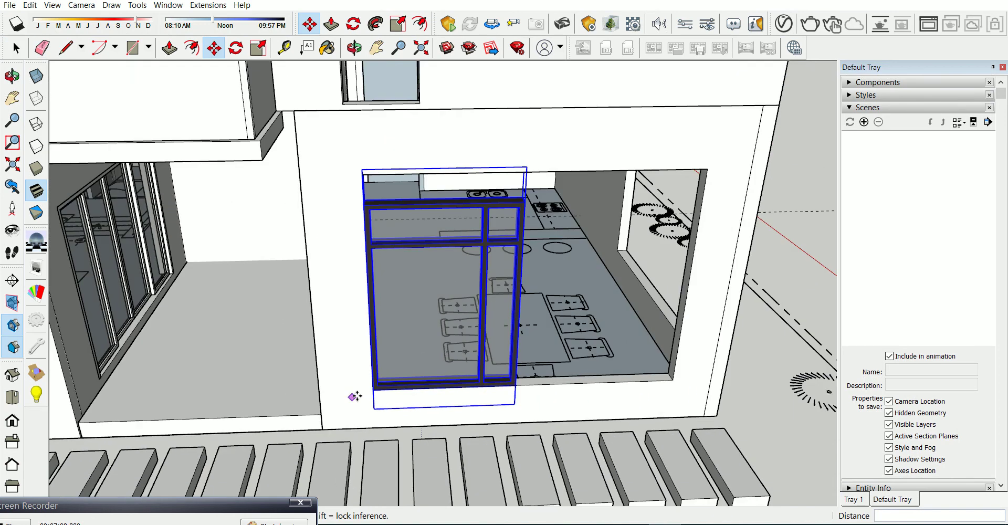
{"action": "scroll", "coordinate": [601, 381], "scroll_direction": "up", "scroll_amount": 2}
{"action": "scroll", "coordinate": [601, 382], "scroll_direction": "down", "scroll_amount": 3}
Measure from the opening's corner with the Tape Measure
{"action": "key", "text": "t"}
{"action": "left_click", "coordinate": [683, 319]}
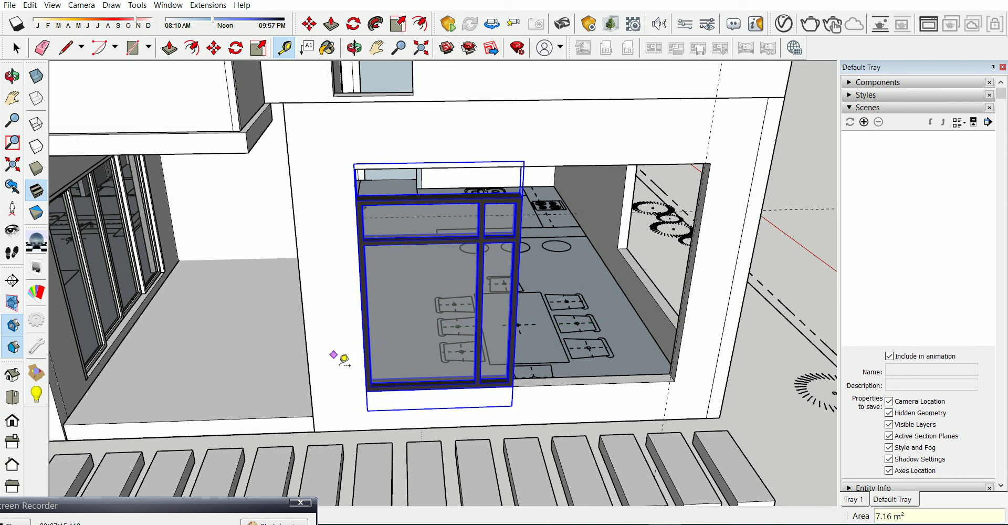
{"action": "scroll", "coordinate": [484, 408], "scroll_direction": "up", "scroll_amount": 2}
{"action": "scroll", "coordinate": [650, 396], "scroll_direction": "up", "scroll_amount": 2}
{"action": "scroll", "coordinate": [650, 396], "scroll_direction": "up", "scroll_amount": 2}
{"action": "key", "text": "space"}
Select the window frame and orbit to view it from another angle
{"action": "scroll", "coordinate": [435, 370], "scroll_direction": "up", "scroll_amount": 2}
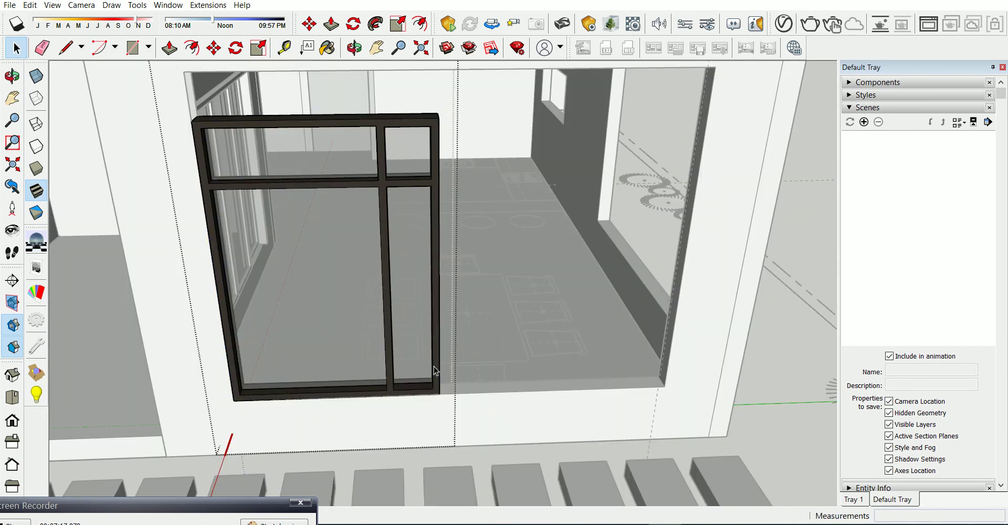
{"action": "left_click", "coordinate": [435, 370]}
{"action": "scroll", "coordinate": [435, 371], "scroll_direction": "down", "scroll_amount": 2}
{"action": "middle_click_drag", "start_coordinate": [241, 385], "coordinate": [412, 365]}
{"action": "key", "text": "Escape"}
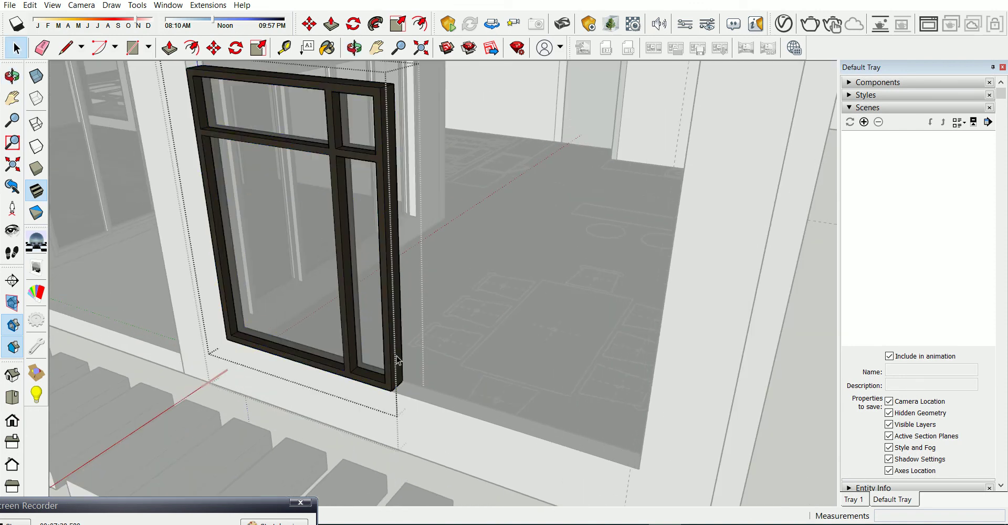
Start a Push/Pull on the frame's right side face, then cancel it
{"action": "left_click", "coordinate": [398, 360]}
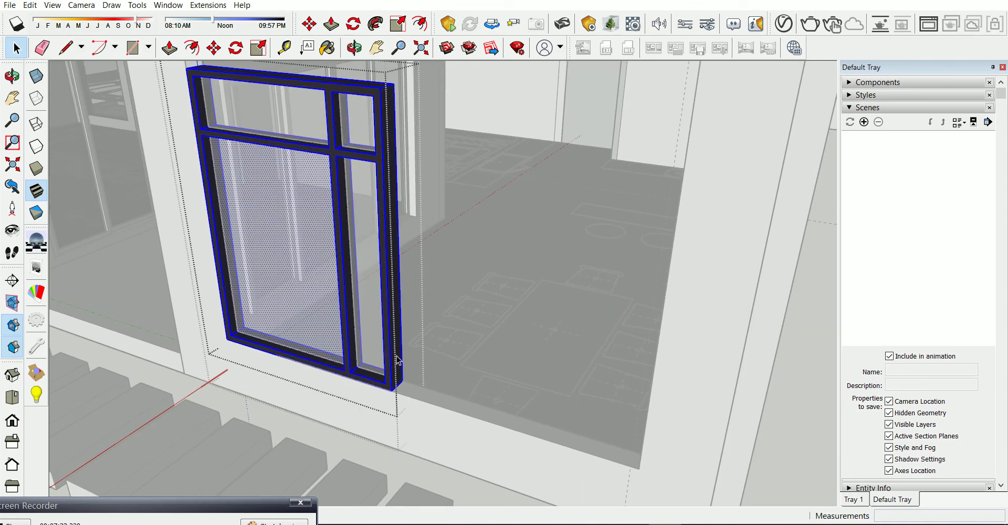
{"action": "key", "text": "p"}
{"action": "left_click", "coordinate": [397, 361]}
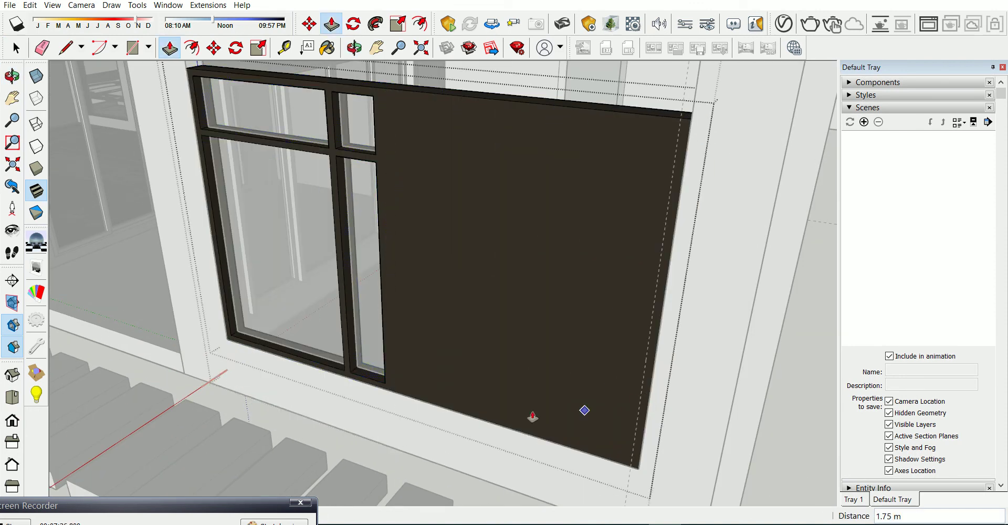
{"action": "scroll", "coordinate": [616, 411], "scroll_direction": "down", "scroll_amount": 3}
{"action": "middle_click_drag", "start_coordinate": [600, 428], "coordinate": [702, 277]}
{"action": "scroll", "coordinate": [578, 349], "scroll_direction": "up", "scroll_amount": 3}
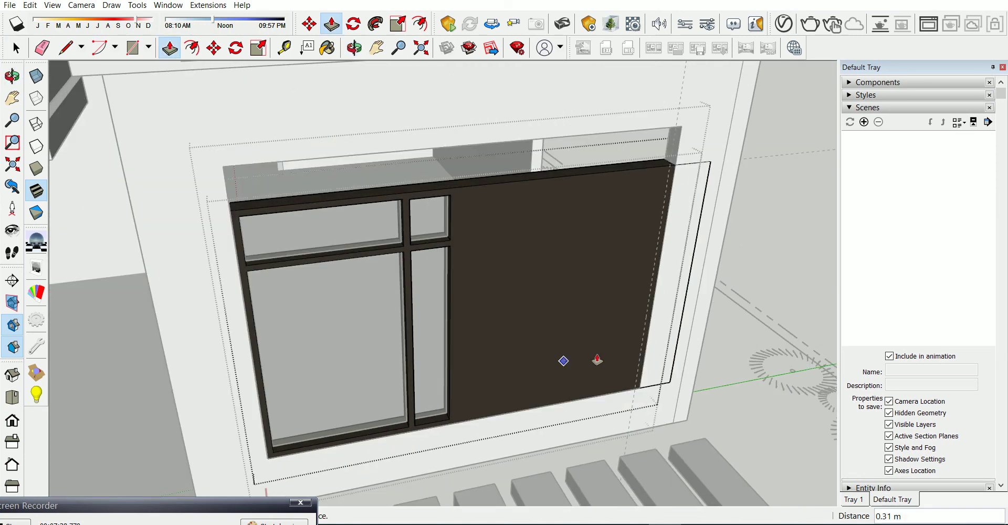
{"action": "scroll", "coordinate": [469, 408], "scroll_direction": "up", "scroll_amount": 1}
{"action": "scroll", "coordinate": [468, 389], "scroll_direction": "up", "scroll_amount": 2}
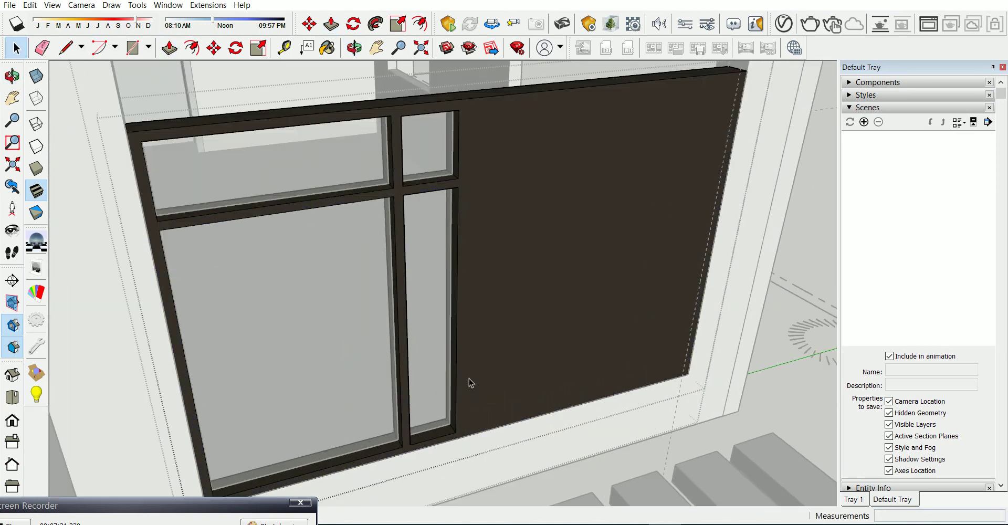
{"action": "scroll", "coordinate": [536, 388], "scroll_direction": "down", "scroll_amount": 2}
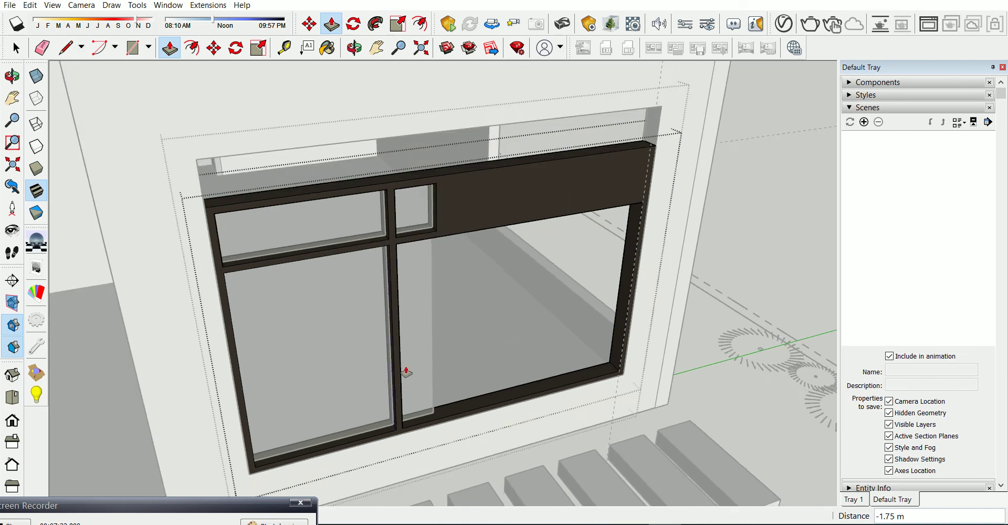
{"action": "scroll", "coordinate": [457, 228], "scroll_direction": "down", "scroll_amount": 1}
{"action": "scroll", "coordinate": [450, 212], "scroll_direction": "up", "scroll_amount": 3}
{"action": "key", "text": "Escape"}
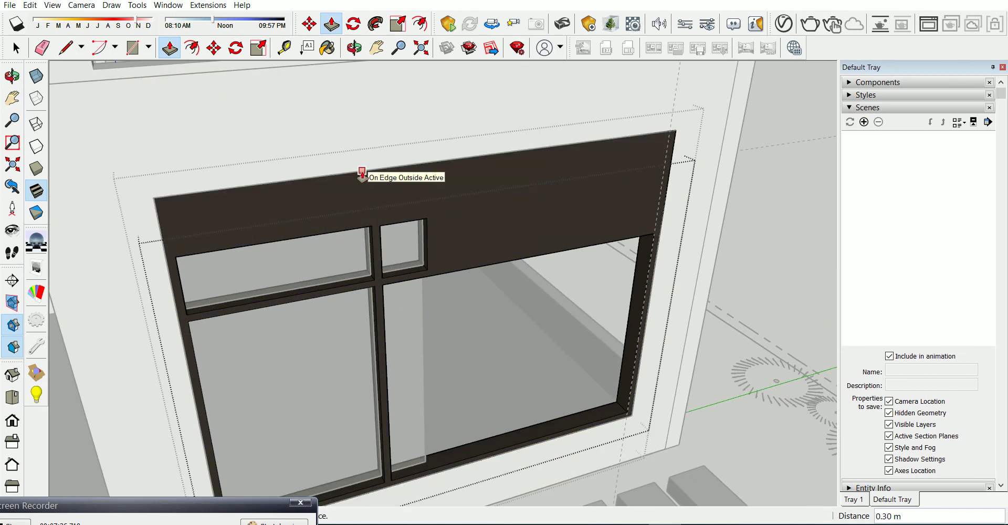
Measure from the frame's top edge and orbit closer to the window
{"action": "key", "text": "t"}
{"action": "left_click", "coordinate": [348, 172]}
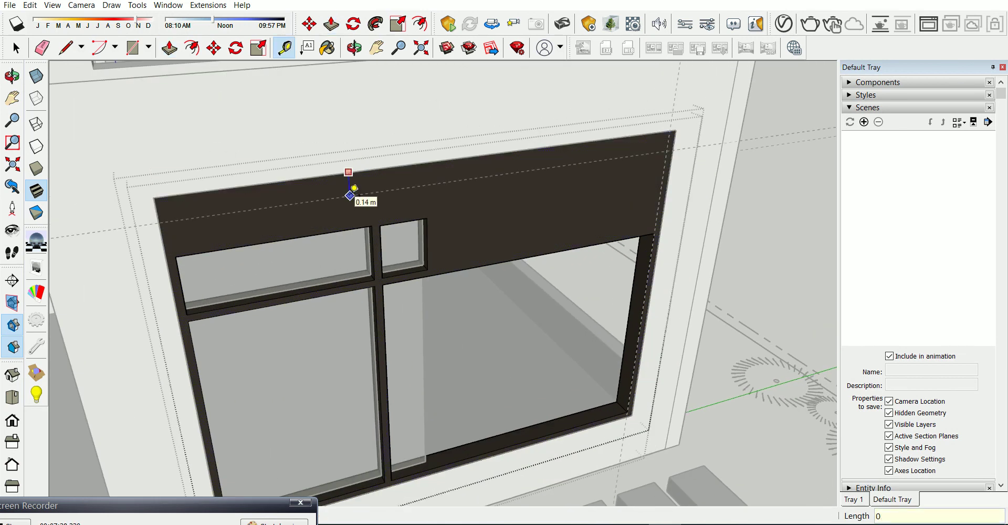
{"action": "scroll", "coordinate": [354, 188], "scroll_direction": "down", "scroll_amount": 3}
{"action": "middle_click_drag", "start_coordinate": [371, 225], "coordinate": [367, 92]}
{"action": "scroll", "coordinate": [353, 147], "scroll_direction": "up", "scroll_amount": 5}
{"action": "scroll", "coordinate": [354, 146], "scroll_direction": "down", "scroll_amount": 2}
Push the dark top face through to open the upper panes
{"action": "key", "text": "p"}
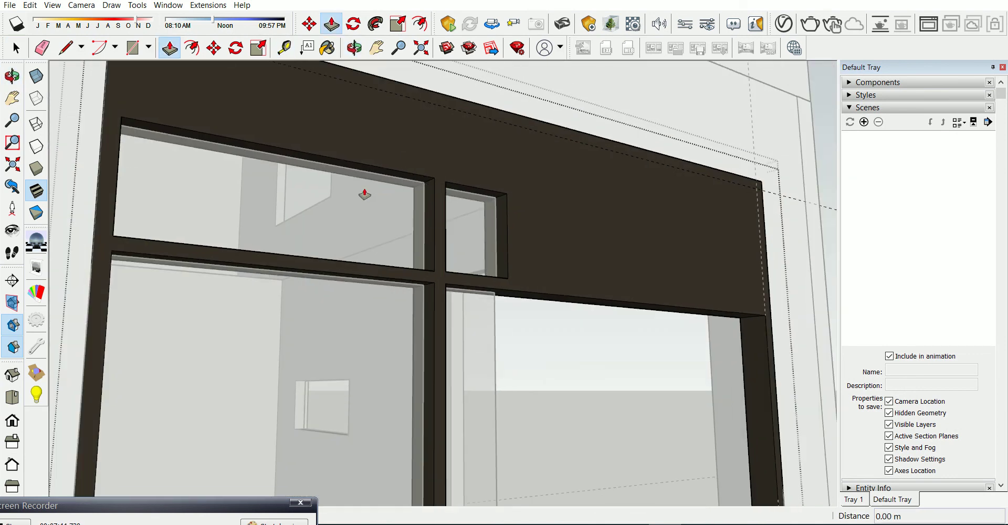
{"action": "left_click", "coordinate": [368, 194]}
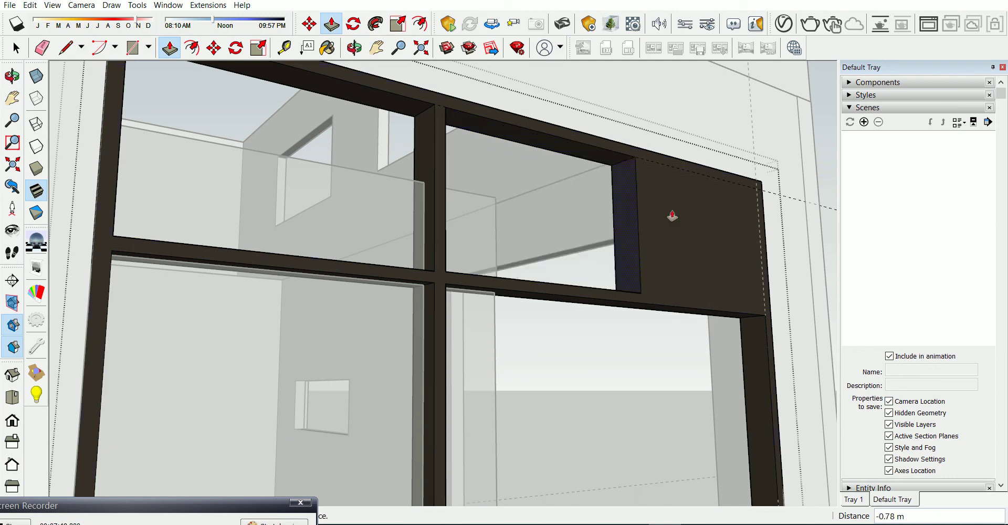
{"action": "left_click", "coordinate": [763, 288]}
{"action": "scroll", "coordinate": [527, 269], "scroll_direction": "down", "scroll_amount": 2}
{"action": "scroll", "coordinate": [527, 268], "scroll_direction": "down", "scroll_amount": 2}
{"action": "middle_click_drag", "start_coordinate": [527, 268], "coordinate": [395, 398]}
Erase the leftover glass pane from the window frame
{"action": "key", "text": "space"}
{"action": "left_click", "coordinate": [316, 396]}
{"action": "right_click", "coordinate": [316, 395]}
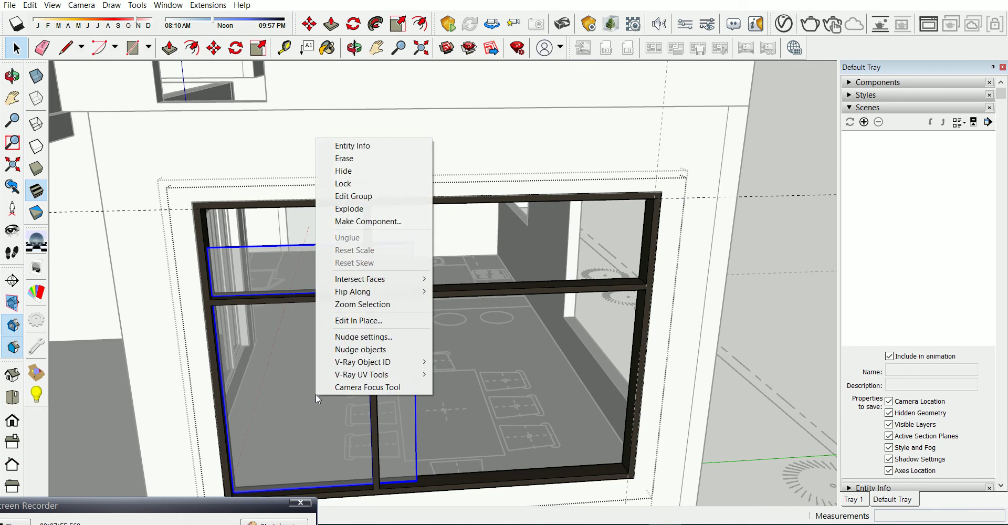
{"action": "left_click", "coordinate": [389, 158]}
{"action": "middle_click_drag", "start_coordinate": [388, 158], "coordinate": [581, 244]}
{"action": "scroll", "coordinate": [581, 244], "scroll_direction": "up", "scroll_amount": 2}
{"action": "scroll", "coordinate": [537, 256], "scroll_direction": "up", "scroll_amount": 2}
Place a guide 0.4 m from the frame's top edge
{"action": "key", "text": "t"}
{"action": "left_click", "coordinate": [474, 227]}
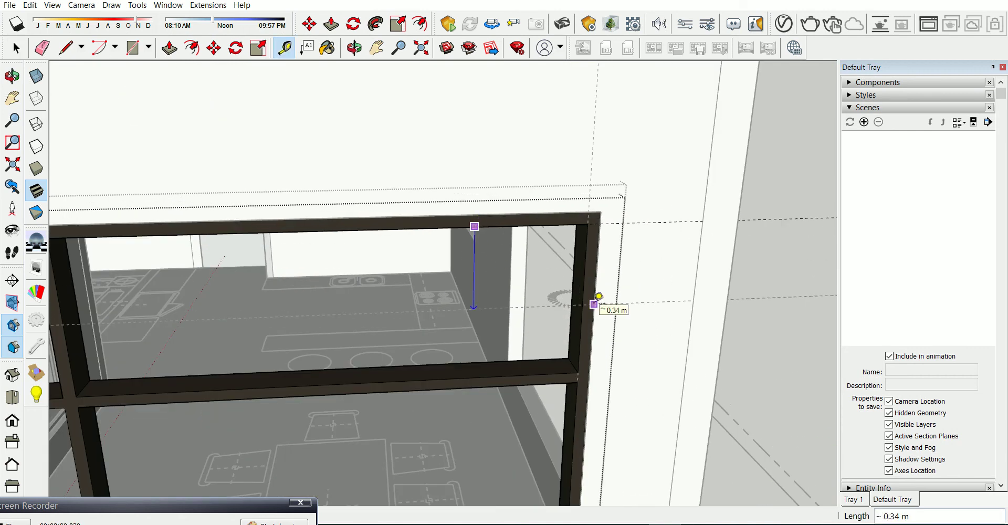
{"action": "scroll", "coordinate": [598, 296], "scroll_direction": "down", "scroll_amount": 2}
{"action": "mouse_move", "coordinate": [637, 285]}
{"action": "middle_mouse_down"}
{"action": "mouse_move", "coordinate": [367, 326]}
{"action": "mouse_move", "coordinate": [428, 366]}
{"action": "middle_mouse_up"}
{"action": "key", "text": "Return"}
{"action": "key", "text": "space"}
{"action": "scroll", "coordinate": [576, 347], "scroll_direction": "up", "scroll_amount": 1}
{"action": "key", "text": "t"}
{"action": "scroll", "coordinate": [622, 339], "scroll_direction": "up", "scroll_amount": 1}
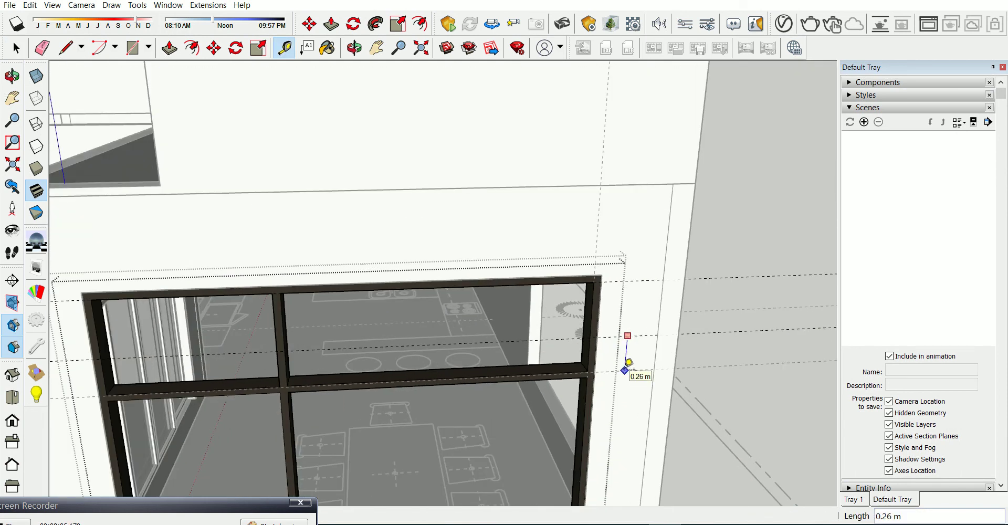
{"action": "key", "text": "space"}
Select the window frame and Push/Pull its right-side transom face
{"action": "left_click", "coordinate": [496, 371]}
{"action": "scroll", "coordinate": [491, 378], "scroll_direction": "up", "scroll_amount": 2}
{"action": "scroll", "coordinate": [490, 379], "scroll_direction": "up", "scroll_amount": 1}
{"action": "scroll", "coordinate": [493, 374], "scroll_direction": "up", "scroll_amount": 1}
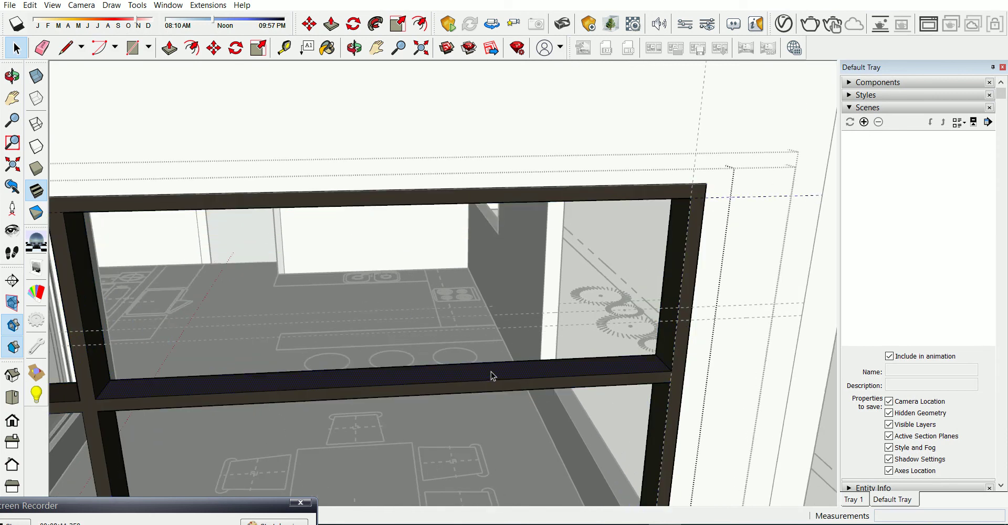
{"action": "key", "text": "p"}
{"action": "left_click", "coordinate": [590, 317]}
{"action": "scroll", "coordinate": [250, 378], "scroll_direction": "up", "scroll_amount": 1}
{"action": "scroll", "coordinate": [194, 384], "scroll_direction": "up", "scroll_amount": 2}
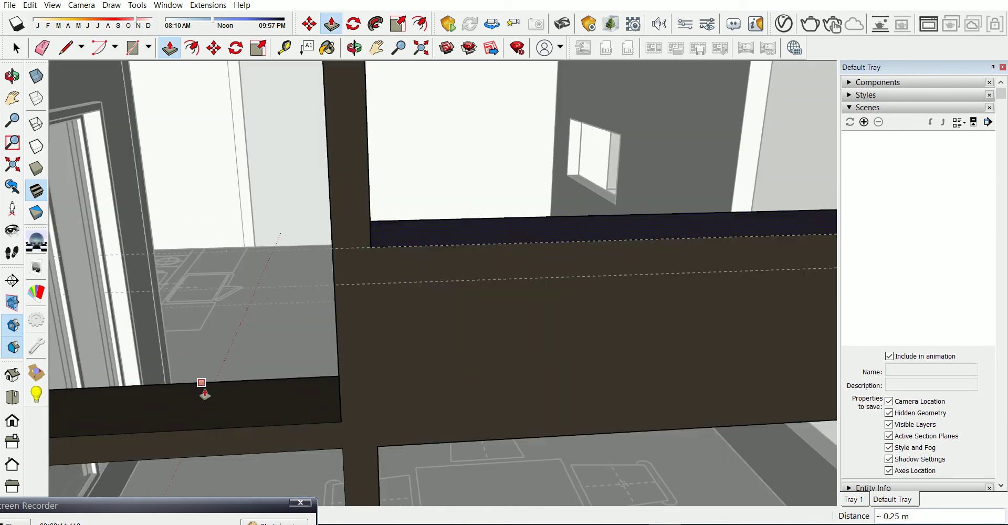
{"action": "key", "text": "space"}
{"action": "scroll", "coordinate": [243, 414], "scroll_direction": "down", "scroll_amount": 2}
{"action": "scroll", "coordinate": [243, 414], "scroll_direction": "down", "scroll_amount": 2}
{"action": "scroll", "coordinate": [240, 408], "scroll_direction": "down", "scroll_amount": 2}
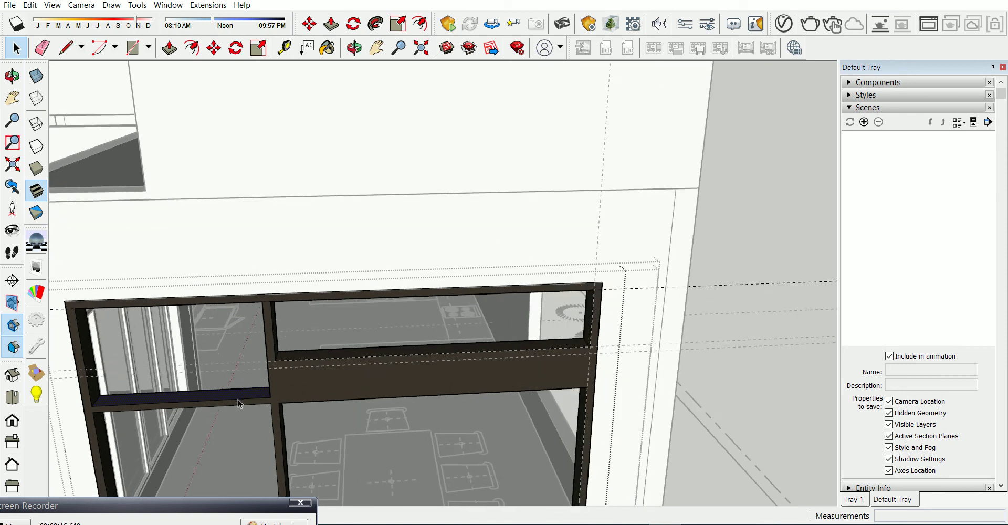
Push the left transom face up level with the right side
{"action": "key", "text": "p"}
{"action": "left_click", "coordinate": [243, 389]}
{"action": "left_click", "coordinate": [333, 342]}
{"action": "scroll", "coordinate": [315, 371], "scroll_direction": "down", "scroll_amount": 1}
{"action": "key", "text": "space"}
Push the transom beam face back into a slim bar
{"action": "mouse_move", "coordinate": [391, 394]}
{"action": "middle_mouse_down"}
{"action": "mouse_move", "coordinate": [387, 220]}
{"action": "mouse_move", "coordinate": [429, 177]}
{"action": "middle_mouse_up"}
{"action": "key", "text": "p"}
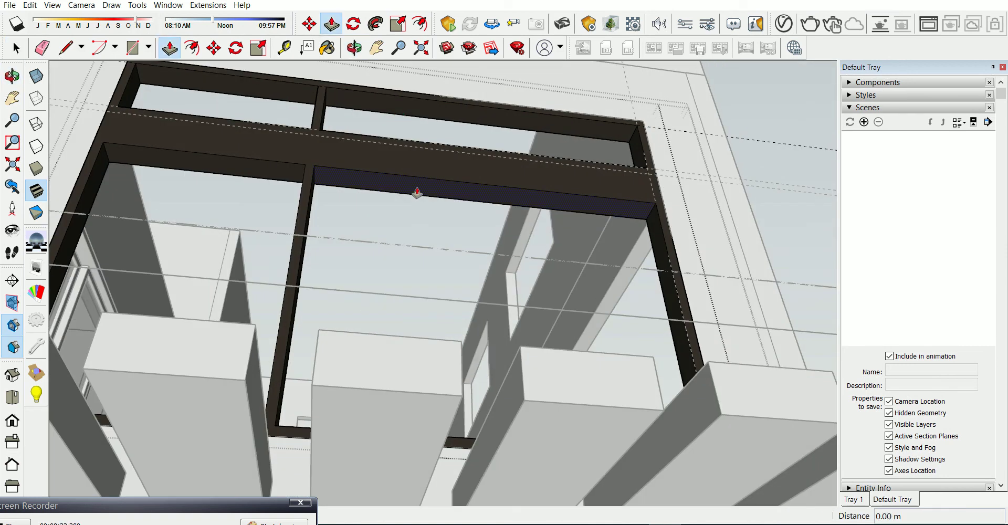
{"action": "left_click", "coordinate": [418, 190]}
{"action": "left_click", "coordinate": [286, 142]}
{"action": "mouse_move", "coordinate": [346, 201]}
{"action": "middle_mouse_down"}
{"action": "mouse_move", "coordinate": [364, 236]}
{"action": "mouse_move", "coordinate": [356, 376]}
{"action": "mouse_move", "coordinate": [313, 405]}
{"action": "mouse_move", "coordinate": [250, 320]}
{"action": "mouse_move", "coordinate": [378, 385]}
{"action": "mouse_move", "coordinate": [315, 391]}
{"action": "mouse_move", "coordinate": [335, 377]}
{"action": "middle_mouse_up"}
Place a guide from the frame's bottom corner at a 0.7 offset across the lower pane
{"action": "key", "text": "t"}
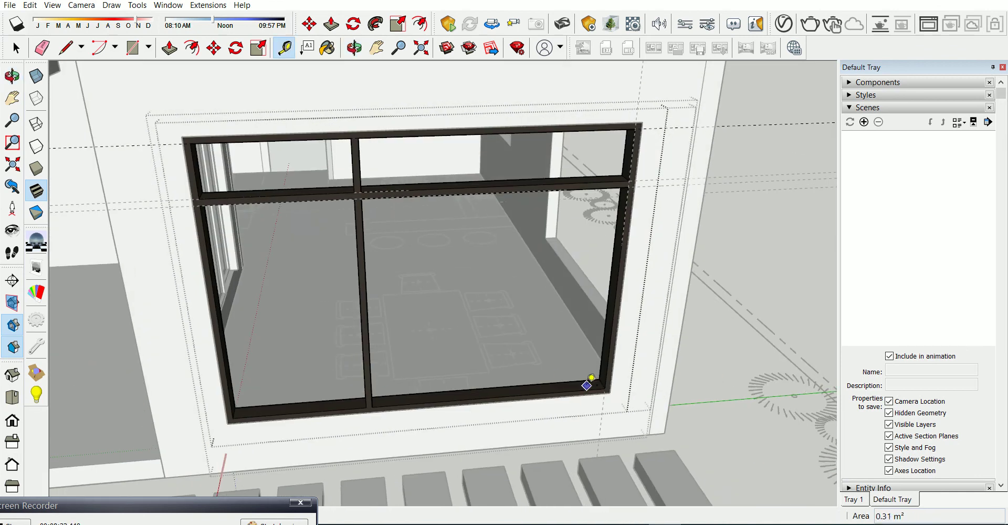
{"action": "left_click", "coordinate": [586, 385]}
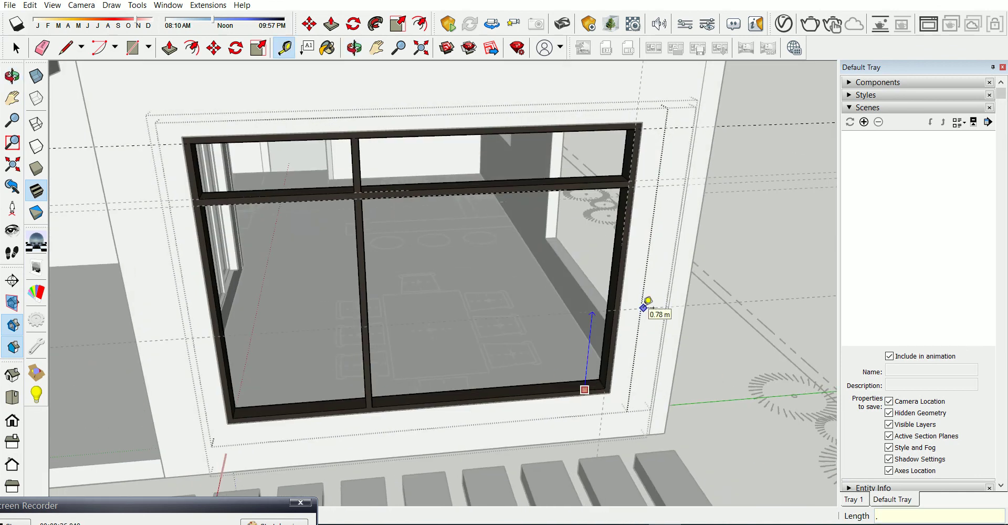
{"action": "type", "text": ".7"}
{"action": "scroll", "coordinate": [649, 300], "scroll_direction": "up", "scroll_amount": 2}
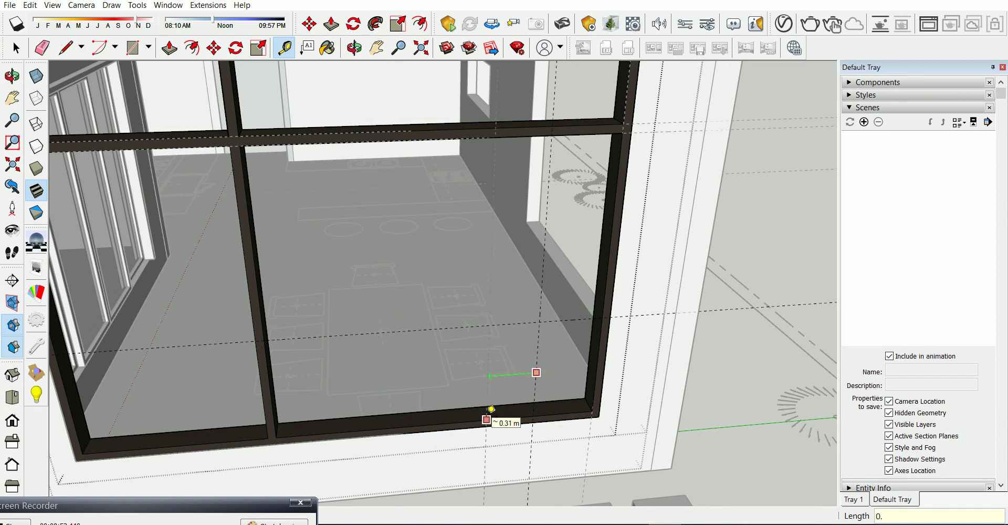
{"action": "key", "text": "space"}
{"action": "scroll", "coordinate": [578, 386], "scroll_direction": "down", "scroll_amount": 3}
{"action": "scroll", "coordinate": [603, 394], "scroll_direction": "up", "scroll_amount": 3}
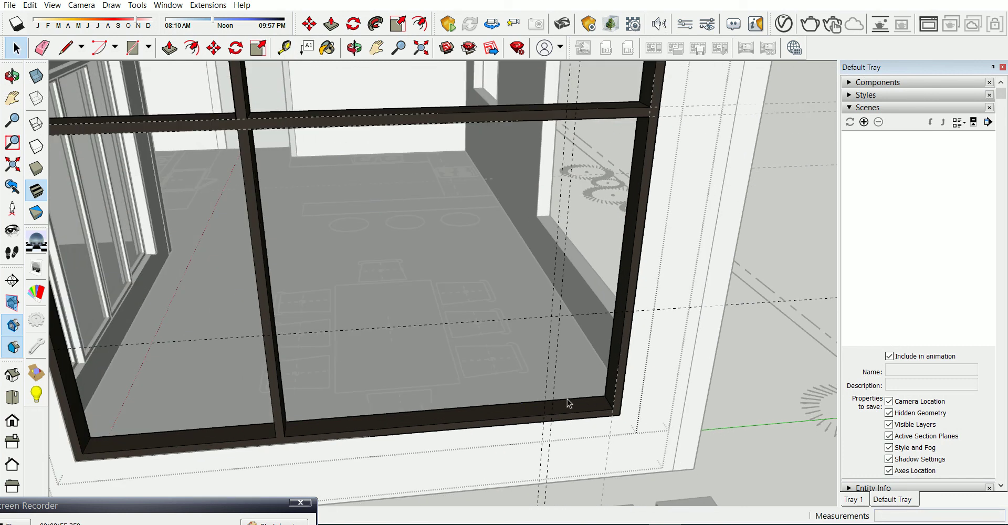
{"action": "scroll", "coordinate": [559, 413], "scroll_direction": "up", "scroll_amount": 2}
Push/Pull the mullion's side face 1.65 m to the right
{"action": "scroll", "coordinate": [558, 408], "scroll_direction": "down", "scroll_amount": 2}
{"action": "key", "text": "p"}
{"action": "left_click", "coordinate": [555, 412]}
{"action": "middle_click_drag", "start_coordinate": [443, 445], "coordinate": [569, 423]}
{"action": "key", "text": "space"}
{"action": "scroll", "coordinate": [229, 360], "scroll_direction": "up", "scroll_amount": 3}
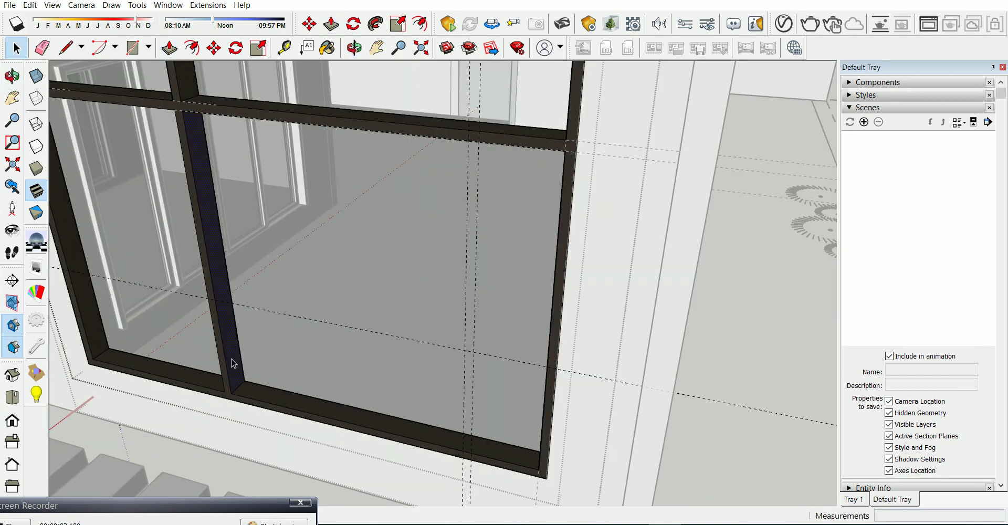
{"action": "key", "text": "p"}
{"action": "left_click_drag", "start_coordinate": [231, 359], "coordinate": [465, 442]}
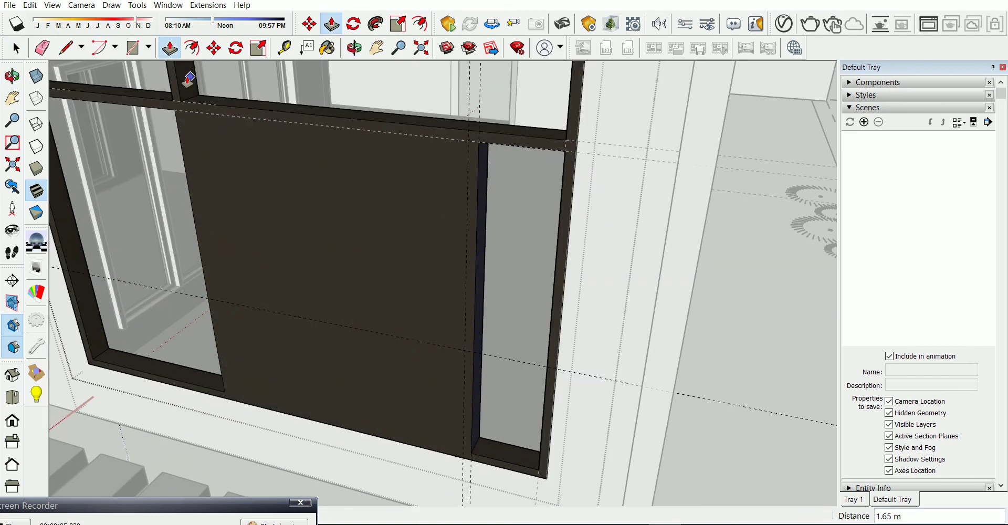
Extend the dark panel to the top beam, then push back the upper infill
{"action": "left_click_drag", "start_coordinate": [191, 79], "coordinate": [477, 205]}
{"action": "mouse_move", "coordinate": [477, 206]}
{"action": "middle_mouse_down"}
{"action": "mouse_move", "coordinate": [416, 214]}
{"action": "mouse_move", "coordinate": [650, 214]}
{"action": "middle_mouse_up"}
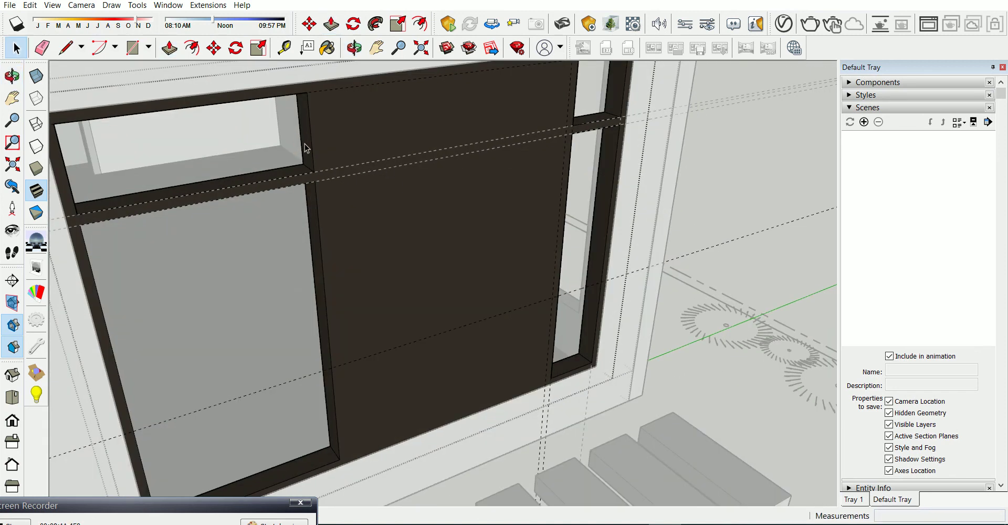
{"action": "left_click_drag", "start_coordinate": [302, 145], "coordinate": [523, 213]}
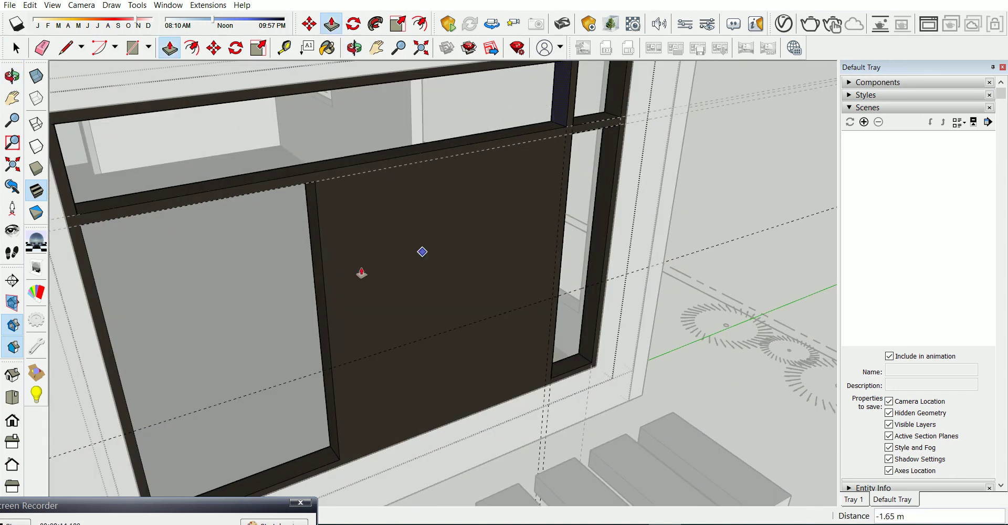
{"action": "key", "text": "space"}
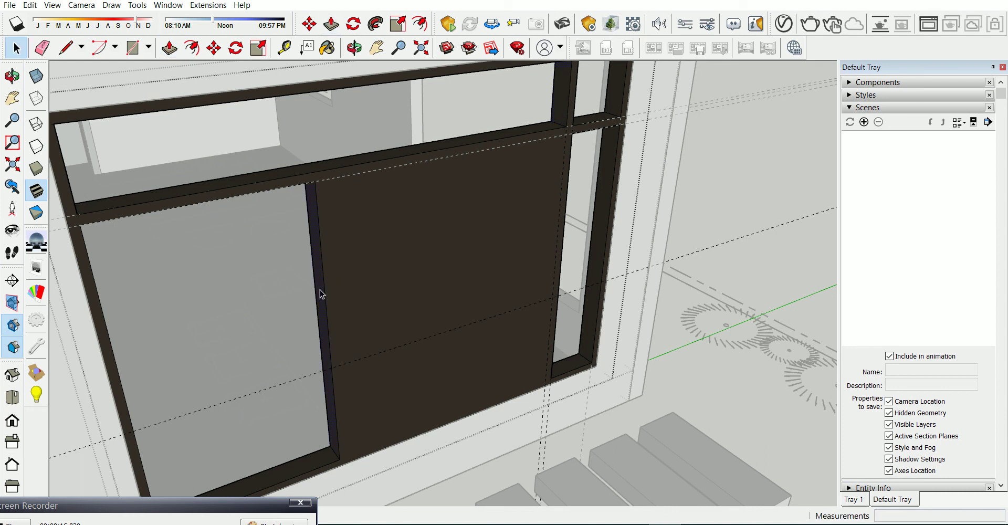
Push the lower infill back -1.65 m to clear the lower opening
{"action": "key", "text": "p"}
{"action": "left_click_drag", "start_coordinate": [321, 293], "coordinate": [546, 435]}
{"action": "key", "text": "space"}
{"action": "scroll", "coordinate": [538, 341], "scroll_direction": "down", "scroll_amount": 3}
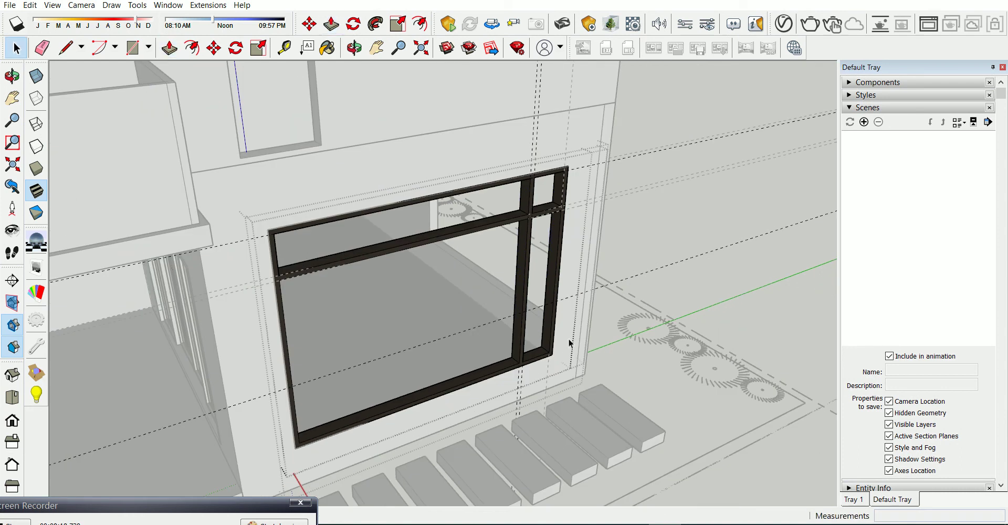
{"action": "middle_click_drag", "start_coordinate": [541, 352], "coordinate": [222, 344]}
{"action": "scroll", "coordinate": [162, 290], "scroll_direction": "up", "scroll_amount": 3}
Place a 0.4 m guide from the frame's inner corner and measure along the sill
{"action": "scroll", "coordinate": [171, 292], "scroll_direction": "up", "scroll_amount": 3}
{"action": "scroll", "coordinate": [171, 292], "scroll_direction": "up", "scroll_amount": 3}
{"action": "key", "text": "t"}
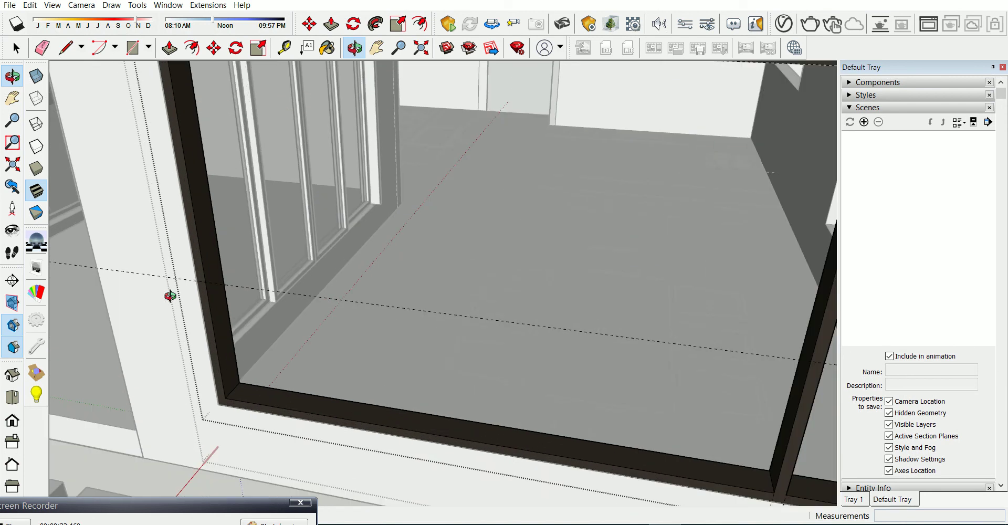
{"action": "left_click", "coordinate": [211, 316]}
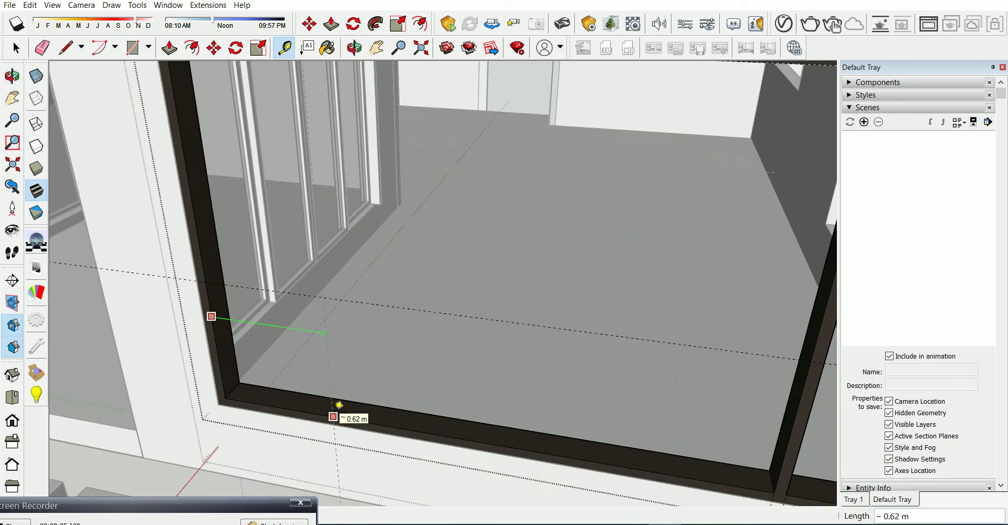
{"action": "key", "text": "Return"}
{"action": "left_click", "coordinate": [297, 447]}
{"action": "type", "text": "0.05"}
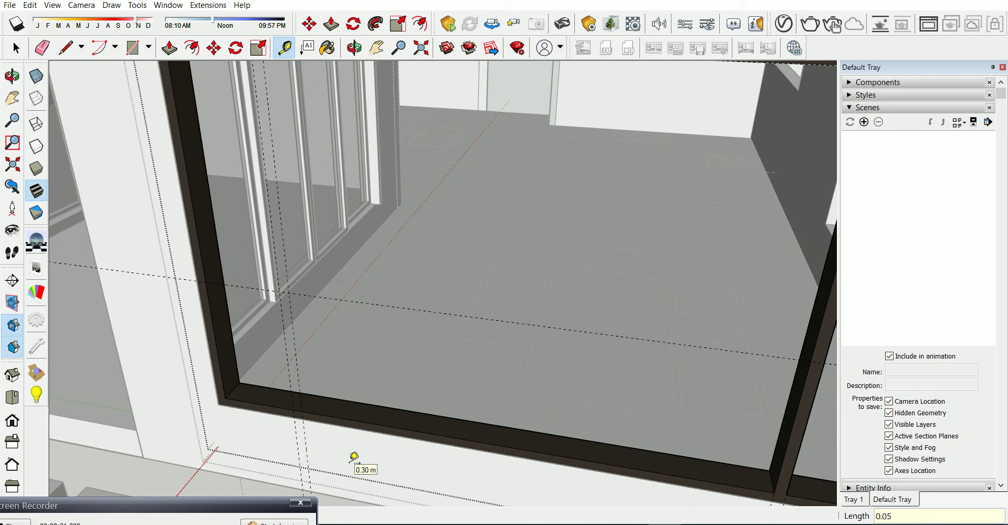
{"action": "left_click", "coordinate": [352, 456]}
{"action": "scroll", "coordinate": [360, 462], "scroll_direction": "down", "scroll_amount": 3}
{"action": "scroll", "coordinate": [325, 407], "scroll_direction": "up", "scroll_amount": 3}
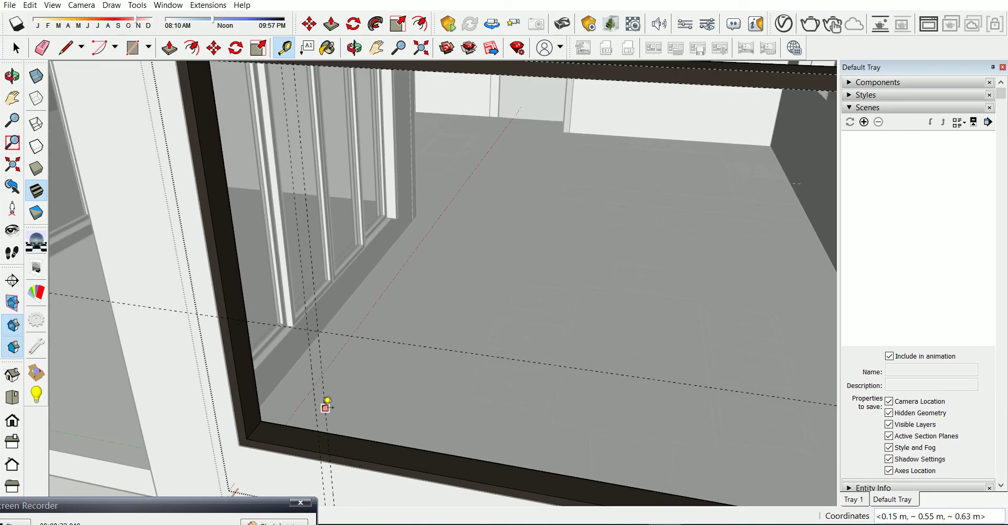
Draw an edge across the frame bottom and pull a vertical post up from it
{"action": "key", "text": "l"}
{"action": "left_click", "coordinate": [331, 453]}
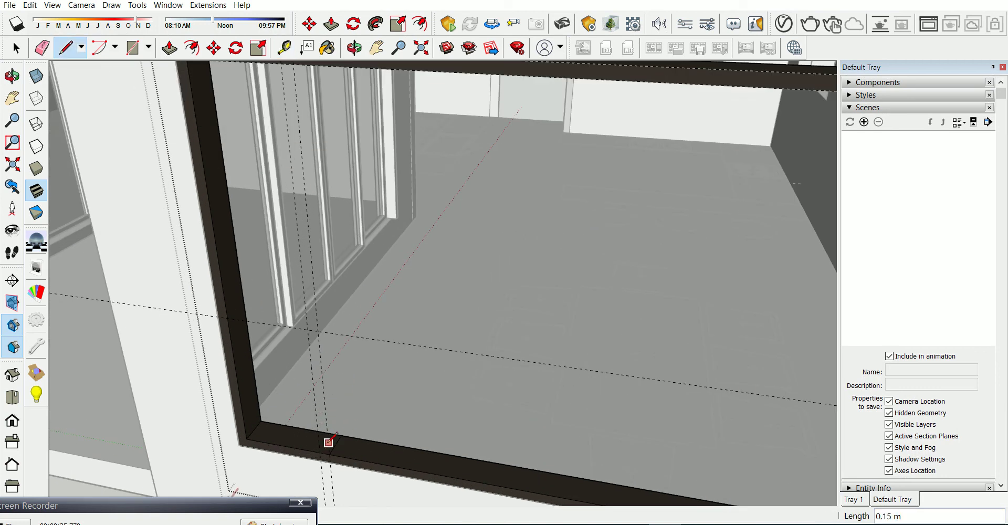
{"action": "left_click", "coordinate": [332, 433]}
{"action": "key", "text": "p"}
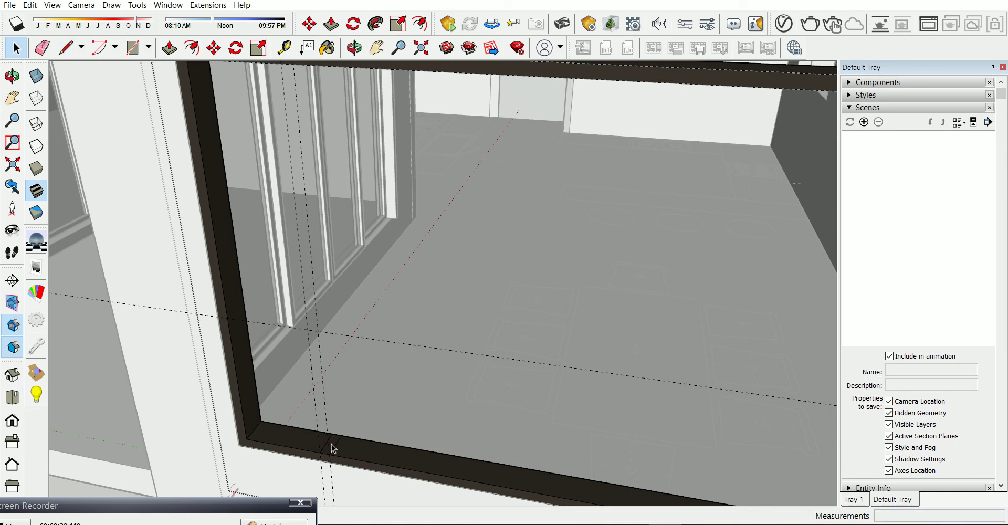
{"action": "scroll", "coordinate": [330, 451], "scroll_direction": "down", "scroll_amount": 2}
{"action": "left_click_drag", "start_coordinate": [326, 452], "coordinate": [295, 154]}
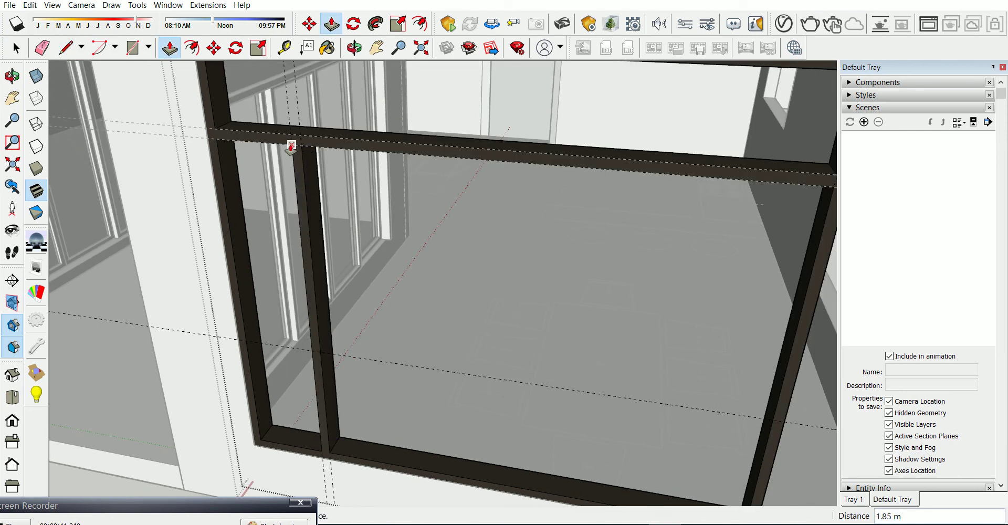
{"action": "scroll", "coordinate": [280, 211], "scroll_direction": "down", "scroll_amount": 2}
{"action": "scroll", "coordinate": [315, 176], "scroll_direction": "up", "scroll_amount": 3}
{"action": "scroll", "coordinate": [320, 181], "scroll_direction": "up", "scroll_amount": 2}
{"action": "scroll", "coordinate": [306, 214], "scroll_direction": "up", "scroll_amount": 2}
Pull the mullion up to meet the top beam
{"action": "key", "text": "l"}
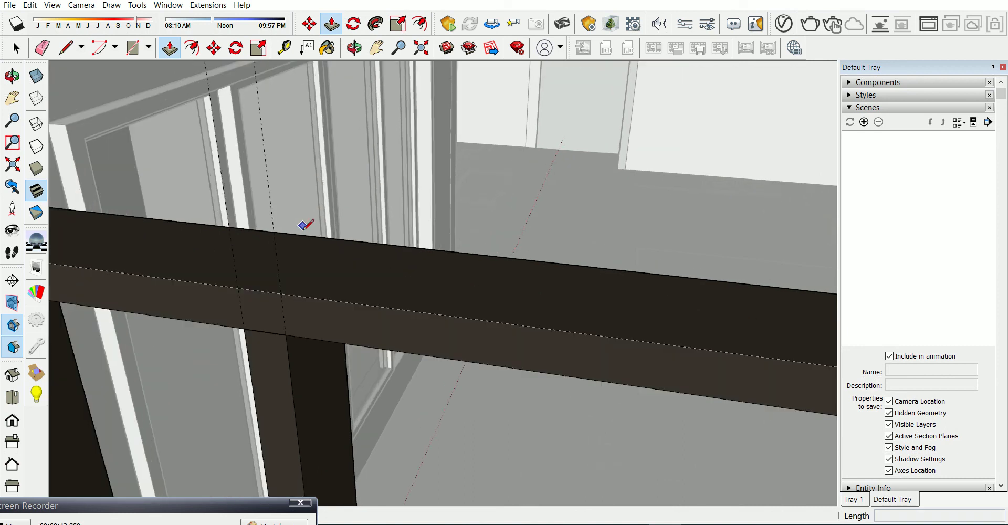
{"action": "left_click", "coordinate": [281, 293]}
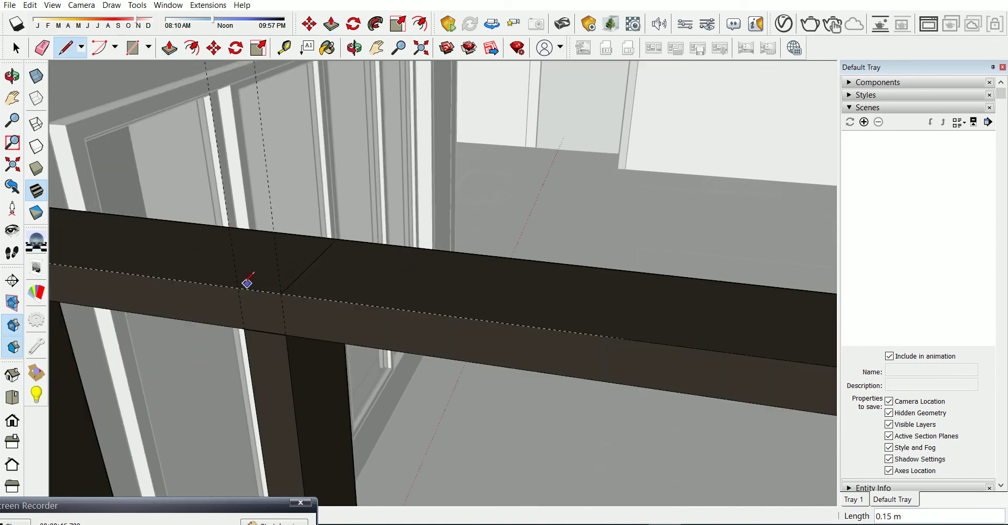
{"action": "key", "text": "e"}
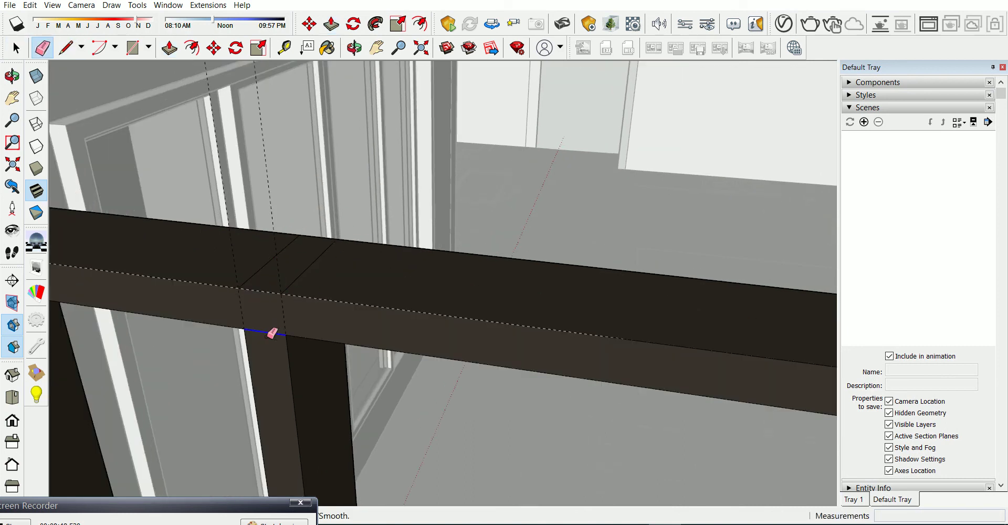
{"action": "scroll", "coordinate": [310, 360], "scroll_direction": "down", "scroll_amount": 3}
{"action": "key", "text": "space"}
{"action": "key", "text": "p"}
{"action": "left_click_drag", "start_coordinate": [293, 322], "coordinate": [289, 184]}
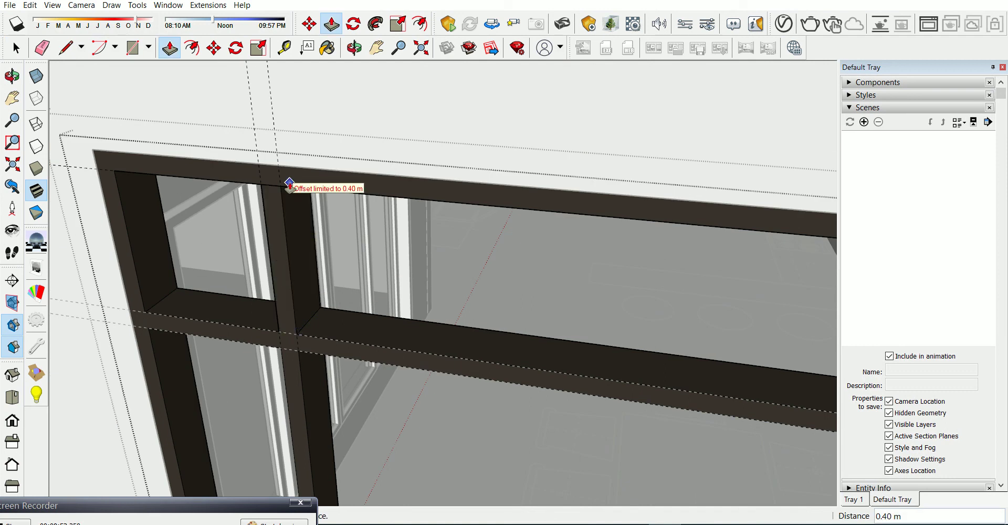
Erase stray edges where the left mullion meets the transom and top rail
{"action": "key", "text": "e"}
{"action": "scroll", "coordinate": [283, 178], "scroll_direction": "down", "scroll_amount": 1}
{"action": "scroll", "coordinate": [279, 173], "scroll_direction": "down", "scroll_amount": 2}
{"action": "scroll", "coordinate": [293, 158], "scroll_direction": "down", "scroll_amount": 2}
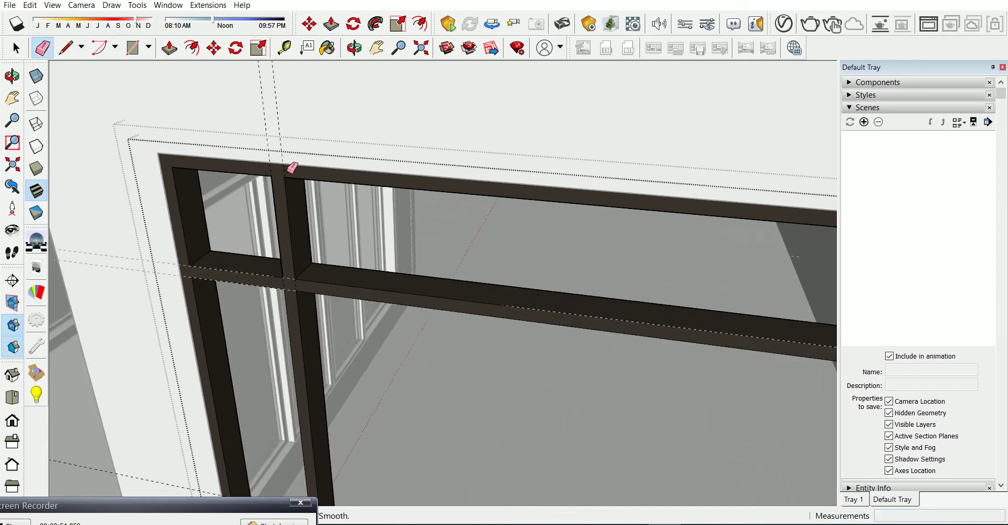
{"action": "scroll", "coordinate": [292, 162], "scroll_direction": "down", "scroll_amount": 1}
{"action": "scroll", "coordinate": [230, 115], "scroll_direction": "down", "scroll_amount": 2}
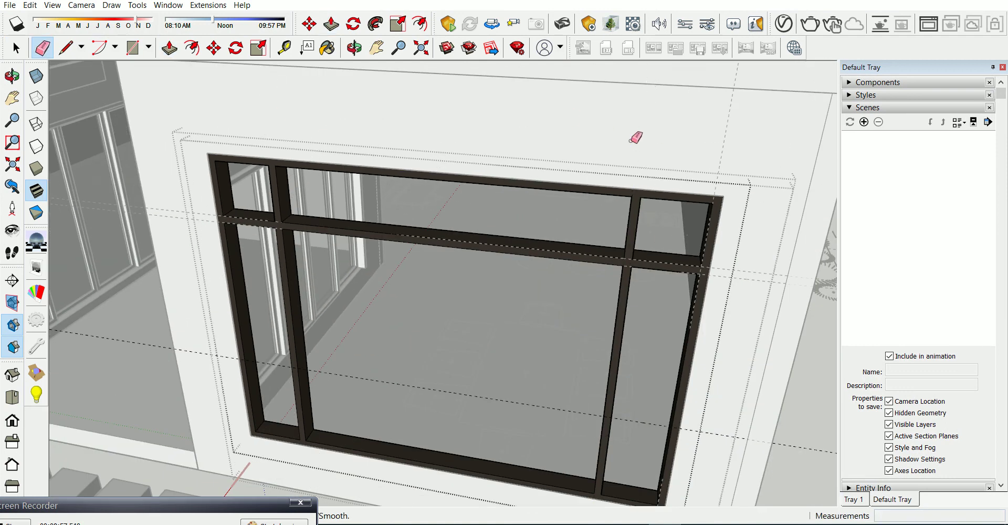
{"action": "scroll", "coordinate": [200, 295], "scroll_direction": "down", "scroll_amount": 1}
{"action": "scroll", "coordinate": [587, 407], "scroll_direction": "up", "scroll_amount": 2}
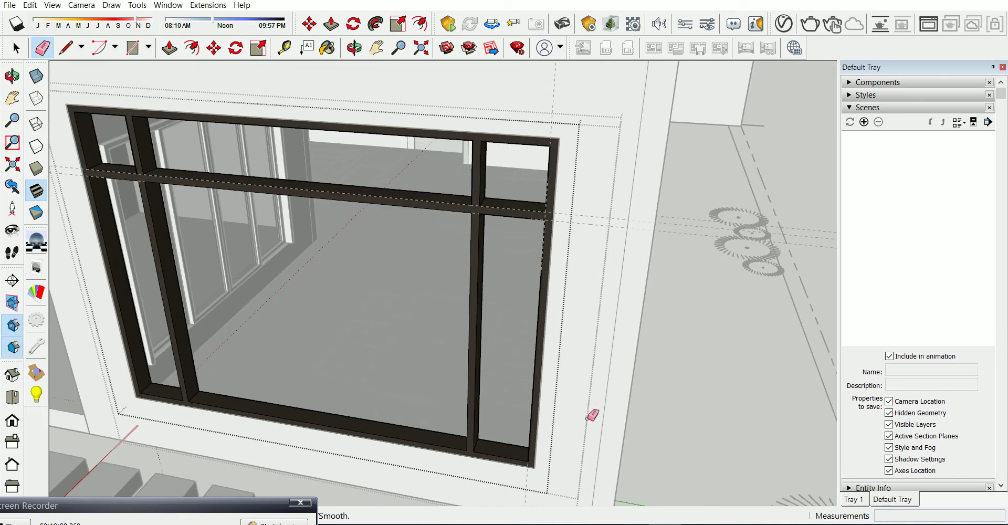
{"action": "scroll", "coordinate": [565, 399], "scroll_direction": "up", "scroll_amount": 2}
{"action": "key", "text": "space"}
Place a 0.4 m guide from the upper frame corner and a 0.05 m guide beside it
{"action": "key", "text": "t"}
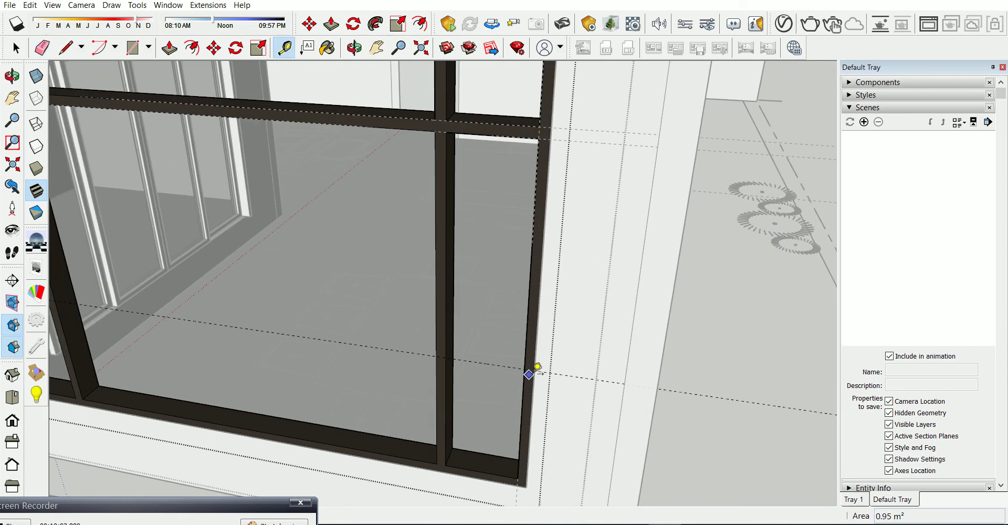
{"action": "left_click", "coordinate": [583, 376]}
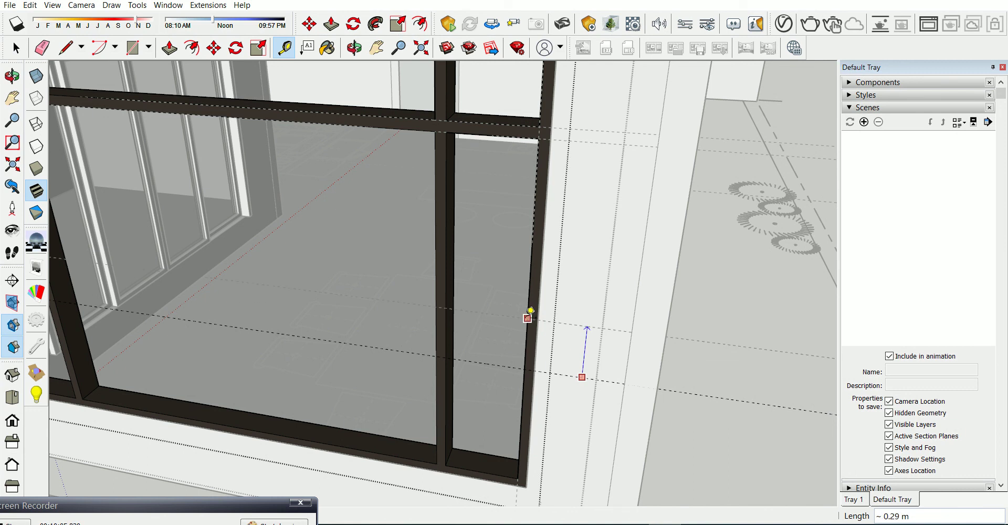
{"action": "left_click", "coordinate": [556, 298]}
{"action": "left_click", "coordinate": [517, 137]}
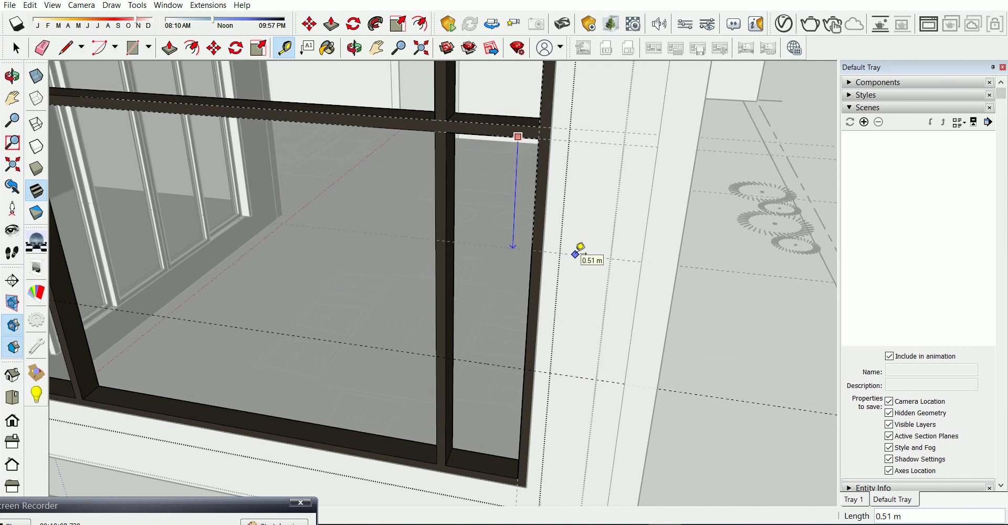
{"action": "key", "text": "Return"}
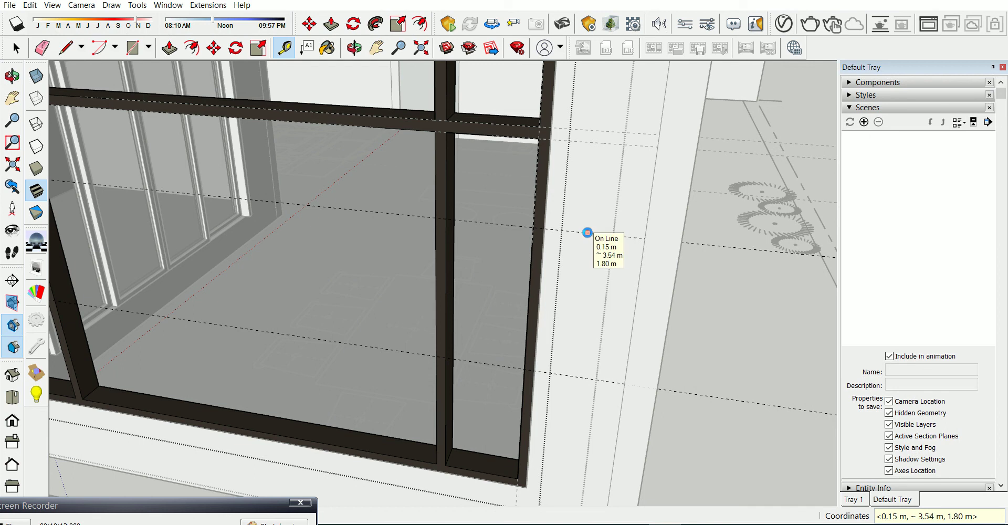
{"action": "left_click", "coordinate": [586, 232]}
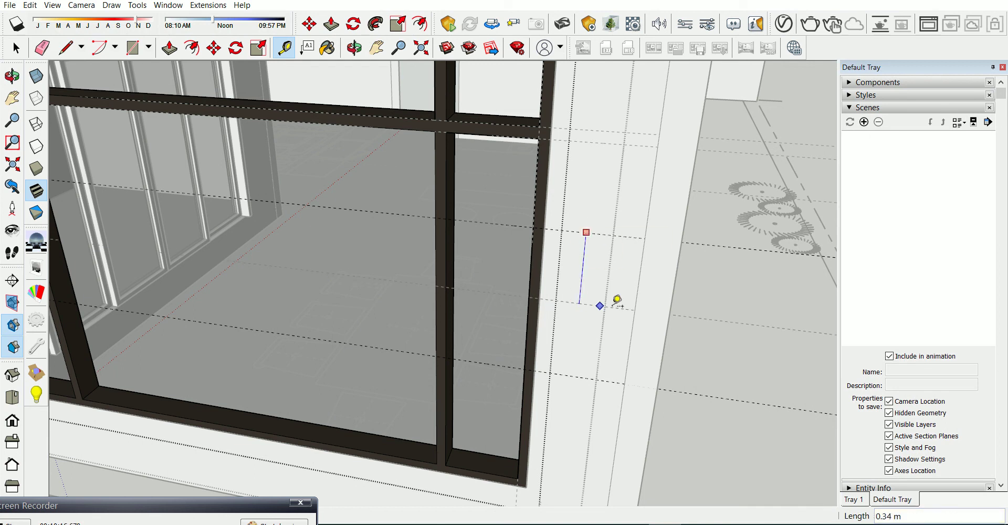
{"action": "type", "text": "5"}
{"action": "key", "text": "Return"}
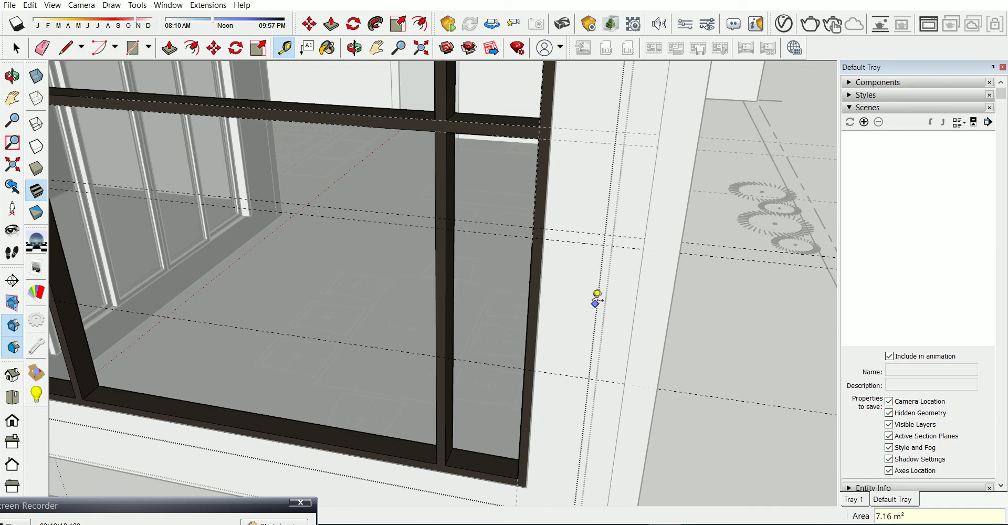
Add further guides at 0.04 m, 0.4 m and 0.05 m offsets
{"action": "left_click", "coordinate": [579, 242]}
{"action": "type", "text": "0.04"}
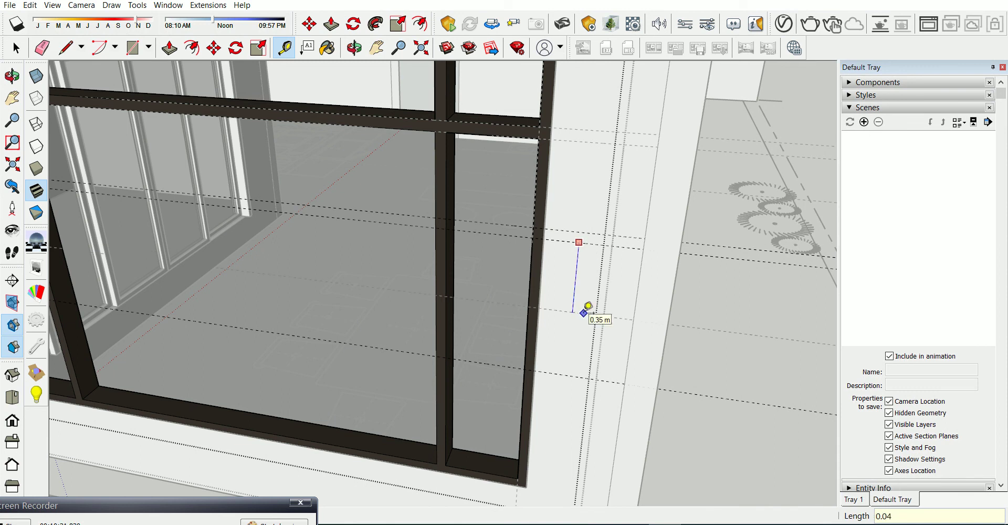
{"action": "key", "text": "Return"}
{"action": "left_click", "coordinate": [580, 242]}
{"action": "key", "text": "Return"}
{"action": "left_click", "coordinate": [571, 321]}
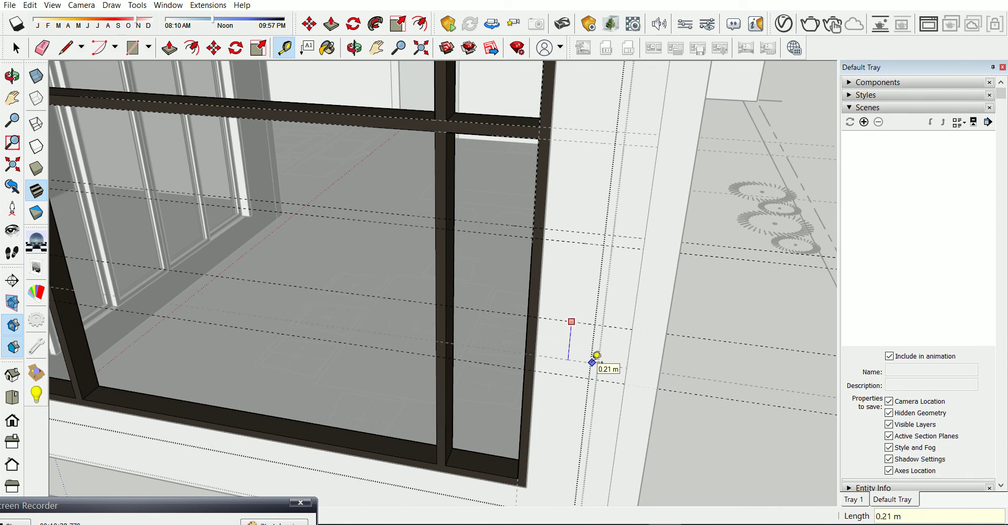
{"action": "key", "text": "Return"}
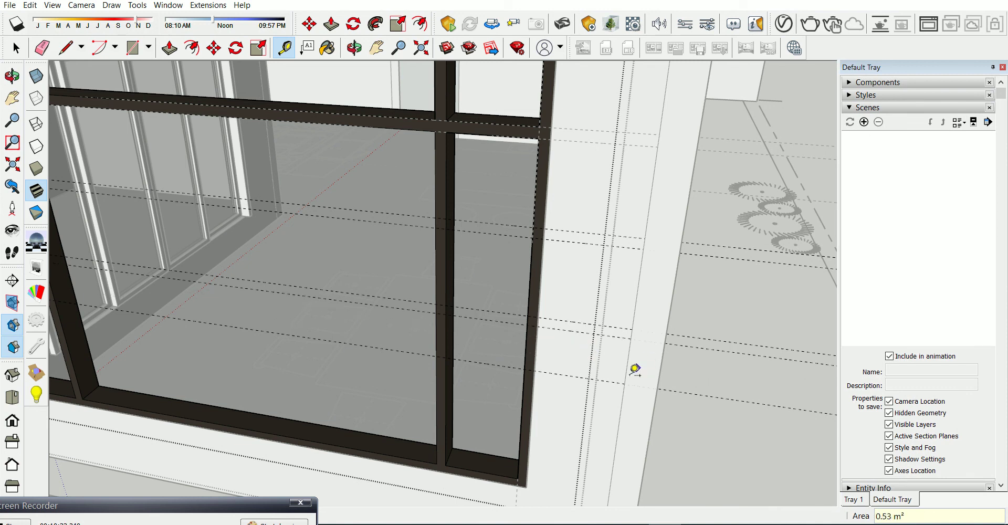
Remove a stray guide and add another 0.4 m and 0.05 m guide pair lower down
{"action": "key", "text": "e"}
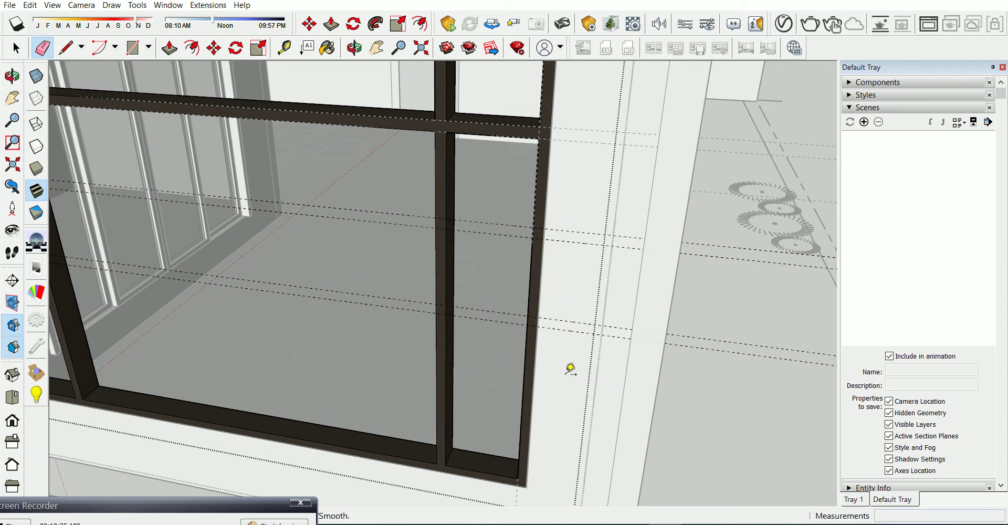
{"action": "key", "text": "t"}
{"action": "left_click", "coordinate": [564, 329]}
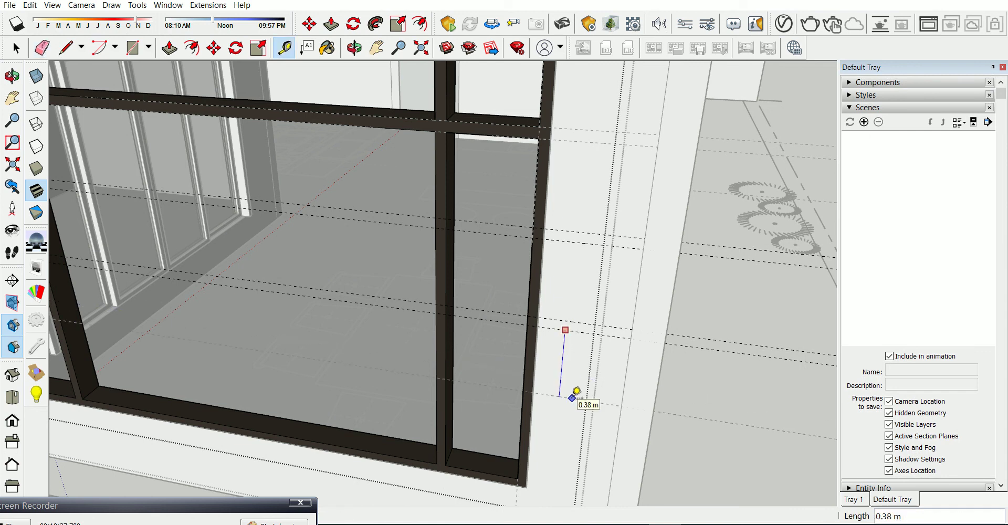
{"action": "key", "text": "Return"}
{"action": "left_click", "coordinate": [563, 400]}
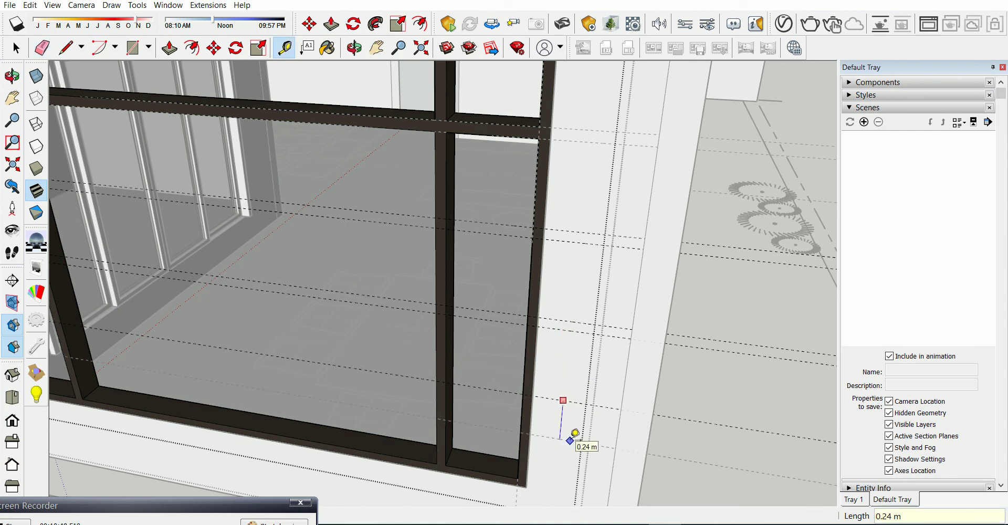
{"action": "key", "text": "Return"}
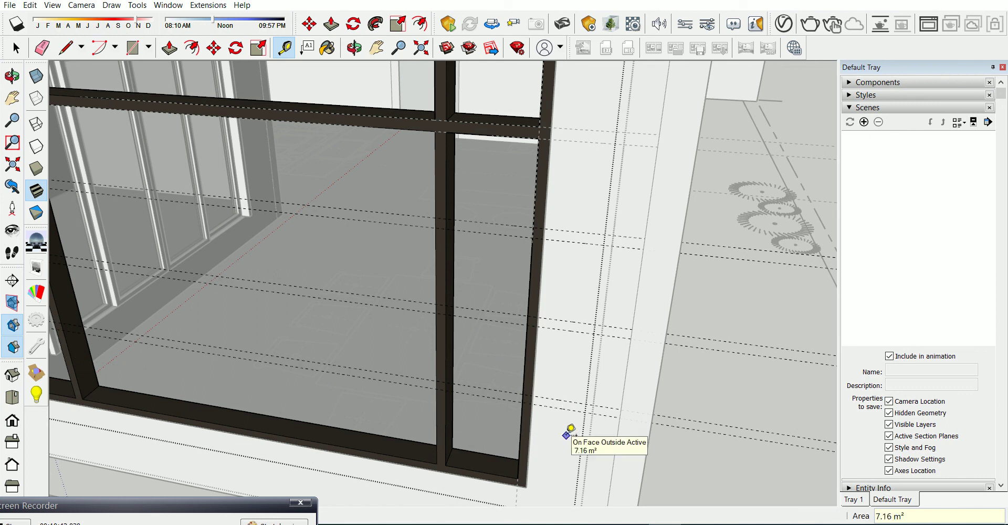
{"action": "scroll", "coordinate": [547, 256], "scroll_direction": "up", "scroll_amount": 3}
{"action": "key", "text": "l"}
{"action": "scroll", "coordinate": [388, 229], "scroll_direction": "up", "scroll_amount": 3}
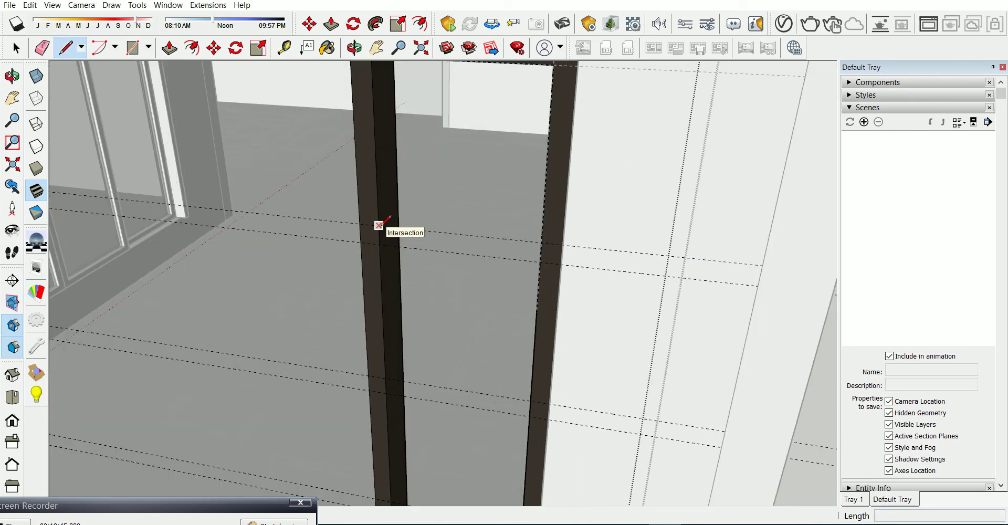
Place a diagonal tape-measure guide from the beam across the dark column
{"action": "key", "text": "r"}
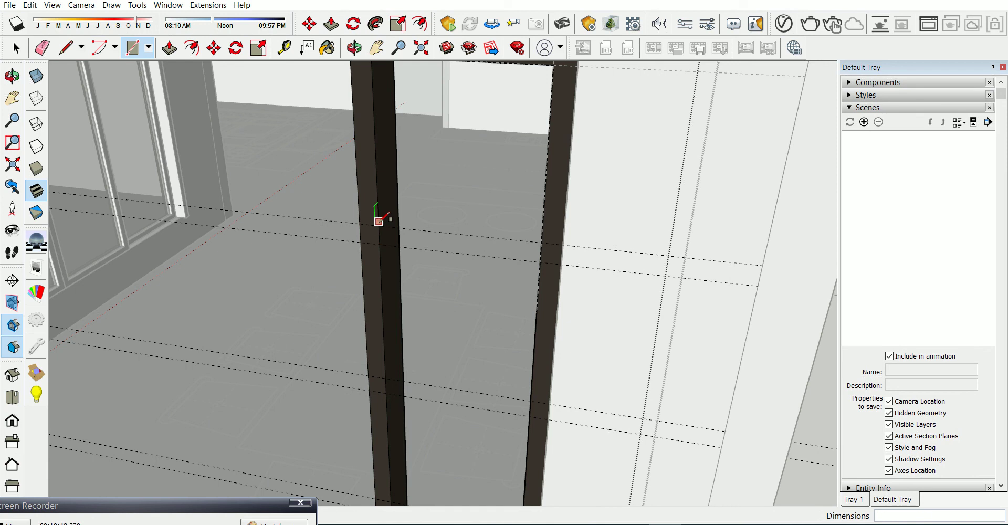
{"action": "scroll", "coordinate": [386, 218], "scroll_direction": "down", "scroll_amount": 3}
{"action": "key", "text": "t"}
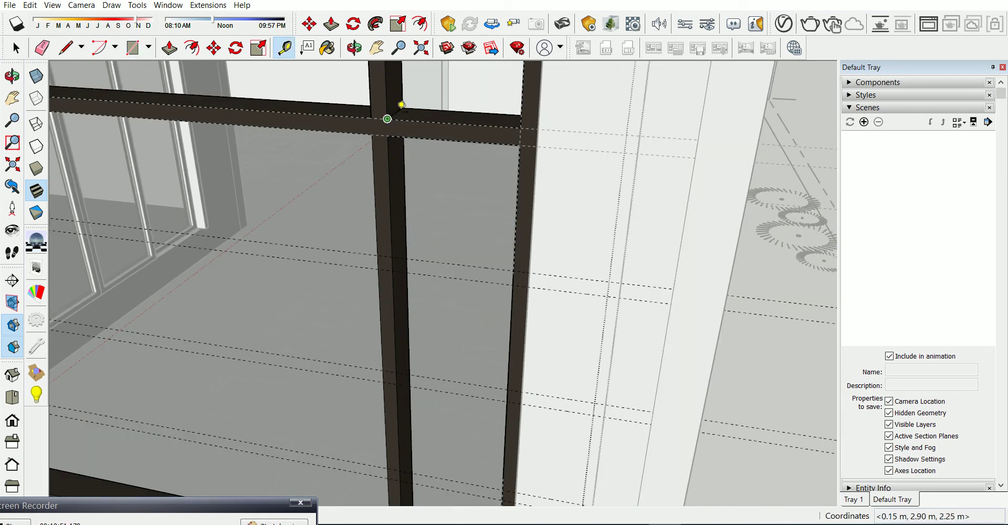
{"action": "scroll", "coordinate": [399, 106], "scroll_direction": "up", "scroll_amount": 1}
{"action": "left_click", "coordinate": [394, 110]}
{"action": "left_click", "coordinate": [394, 301]}
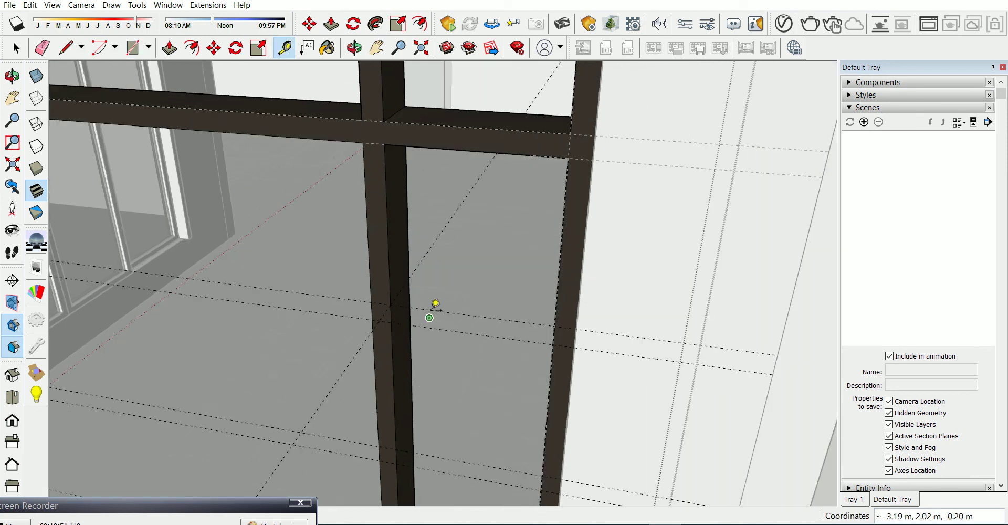
Draw a small rectangle on the column face and make it a group
{"action": "key", "text": "r"}
{"action": "left_click", "coordinate": [409, 277]}
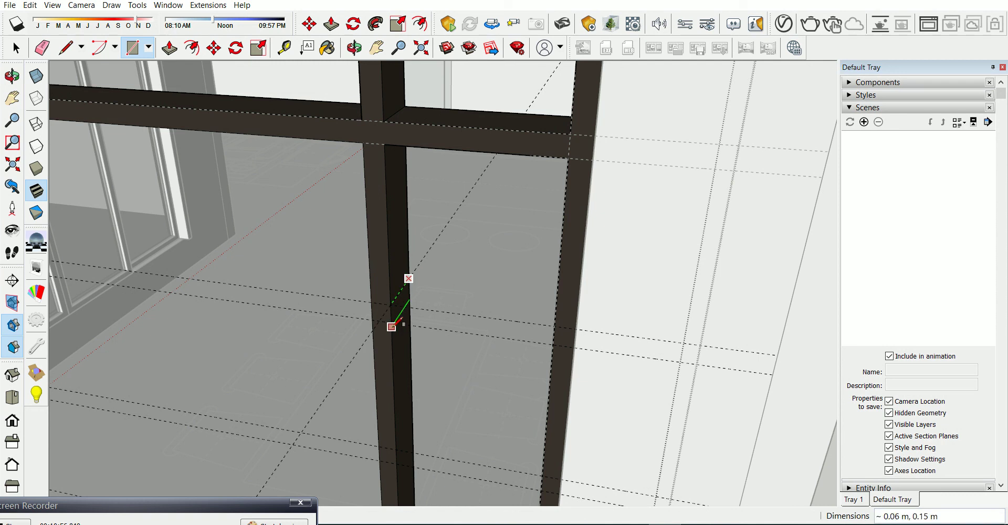
{"action": "left_click", "coordinate": [392, 321]}
{"action": "key", "text": "space"}
{"action": "right_click", "coordinate": [394, 315]}
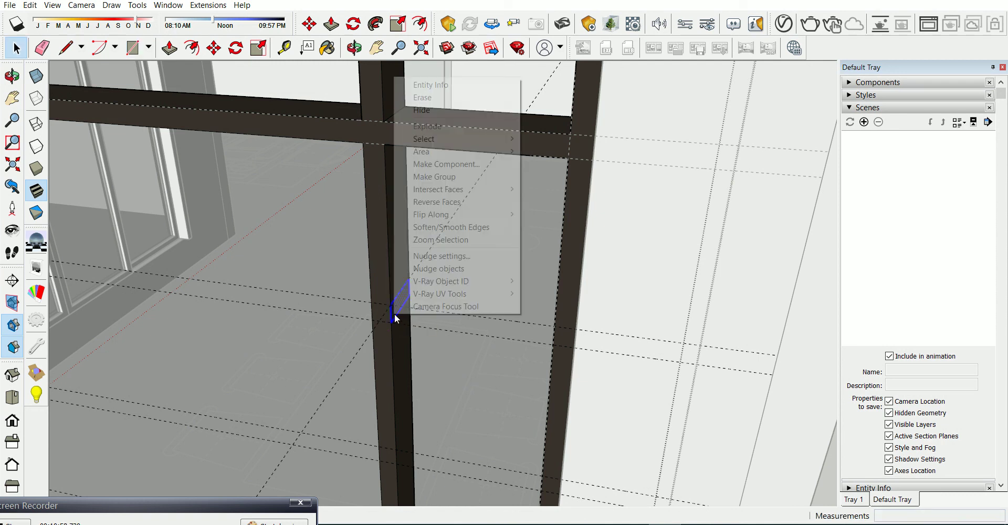
{"action": "left_click", "coordinate": [445, 179]}
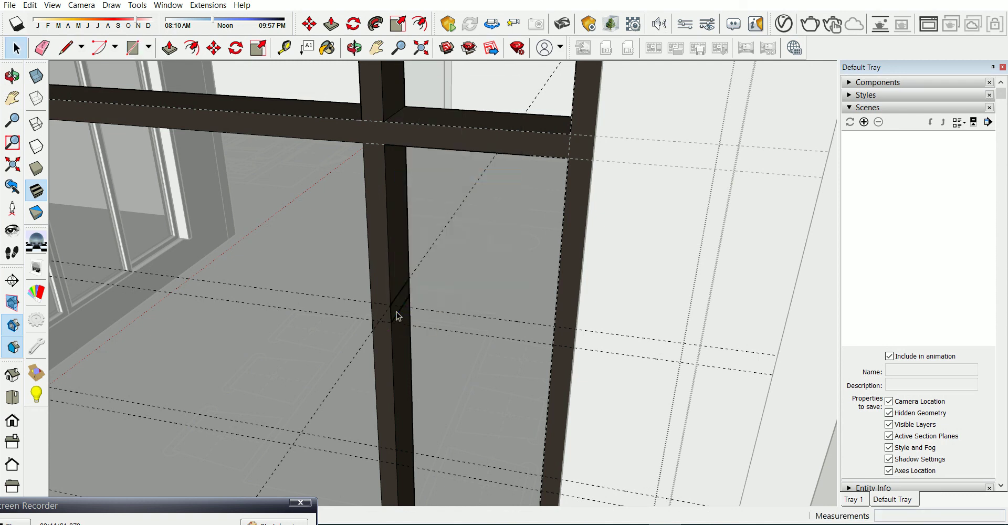
Begin push/pulling the rectangle face outward into a crossbar
{"action": "scroll", "coordinate": [397, 315], "scroll_direction": "down", "scroll_amount": 3}
{"action": "key", "text": "p"}
{"action": "scroll", "coordinate": [399, 311], "scroll_direction": "up", "scroll_amount": 2}
{"action": "key", "text": "space"}
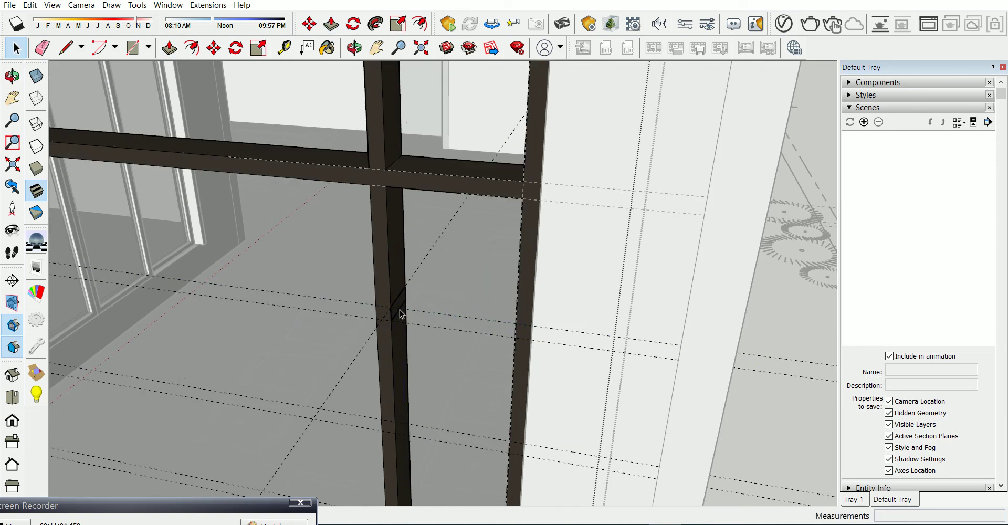
{"action": "scroll", "coordinate": [399, 310], "scroll_direction": "up", "scroll_amount": 2}
{"action": "scroll", "coordinate": [399, 299], "scroll_direction": "down", "scroll_amount": 2}
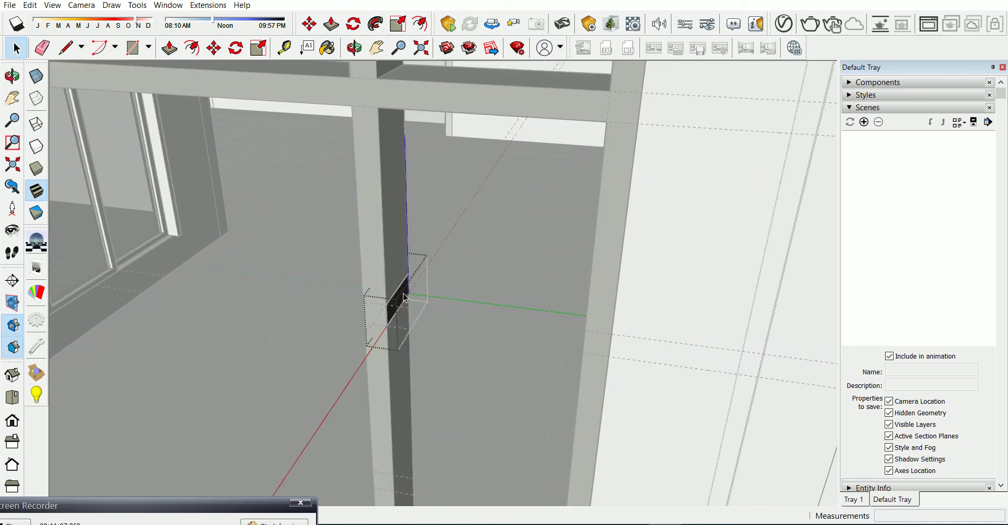
{"action": "scroll", "coordinate": [399, 299], "scroll_direction": "down", "scroll_amount": 2}
{"action": "scroll", "coordinate": [400, 297], "scroll_direction": "down", "scroll_amount": 1}
{"action": "key", "text": "p"}
{"action": "left_click", "coordinate": [399, 303]}
Finish the crossbar extrusion and copy it twice down the right column
{"action": "left_click", "coordinate": [520, 329]}
{"action": "scroll", "coordinate": [429, 265], "scroll_direction": "up", "scroll_amount": 3}
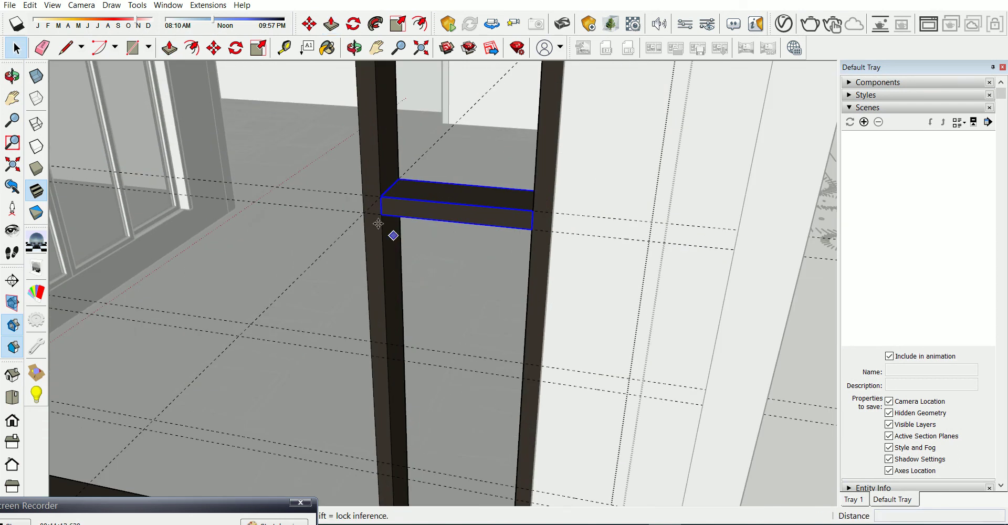
{"action": "key", "text": "m"}
{"action": "left_click", "coordinate": [383, 214]}
{"action": "key", "text": "ctrl"}
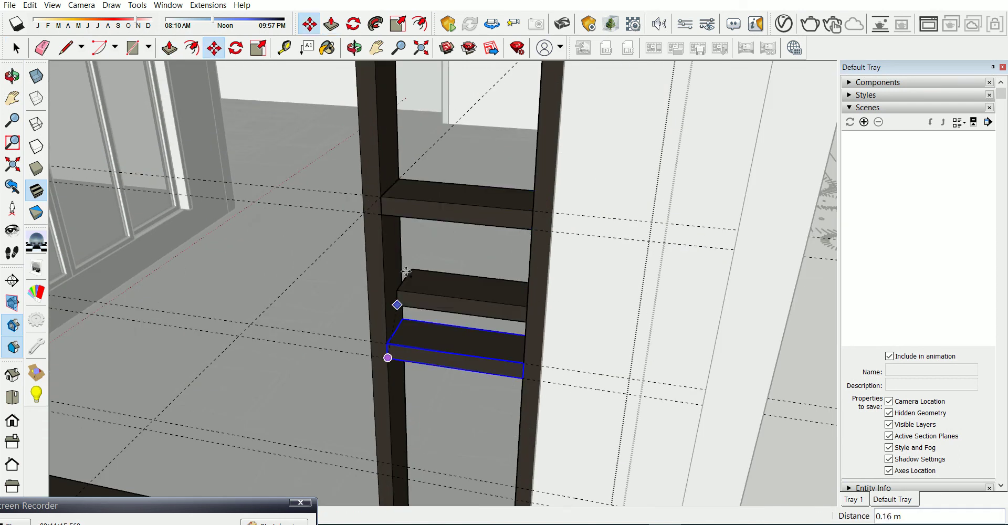
{"action": "left_click", "coordinate": [387, 359]}
{"action": "scroll", "coordinate": [387, 357], "scroll_direction": "down", "scroll_amount": 2}
{"action": "key", "text": "ctrl"}
{"action": "left_click", "coordinate": [392, 336]}
{"action": "left_click", "coordinate": [395, 438]}
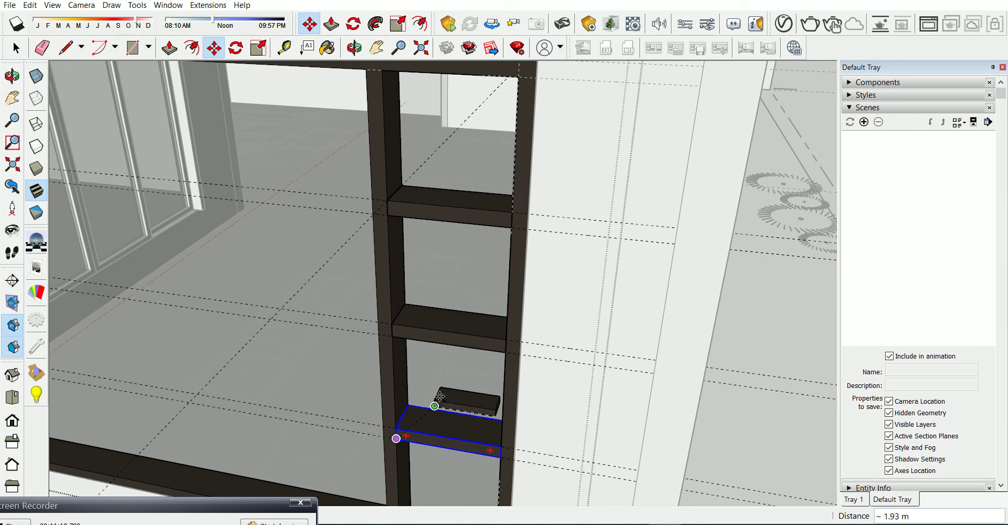
{"action": "key", "text": "space"}
Select the top, middle and bottom crossbars together
{"action": "left_click", "coordinate": [455, 330]}
{"action": "left_click", "coordinate": [455, 215], "text": "ctrl"}
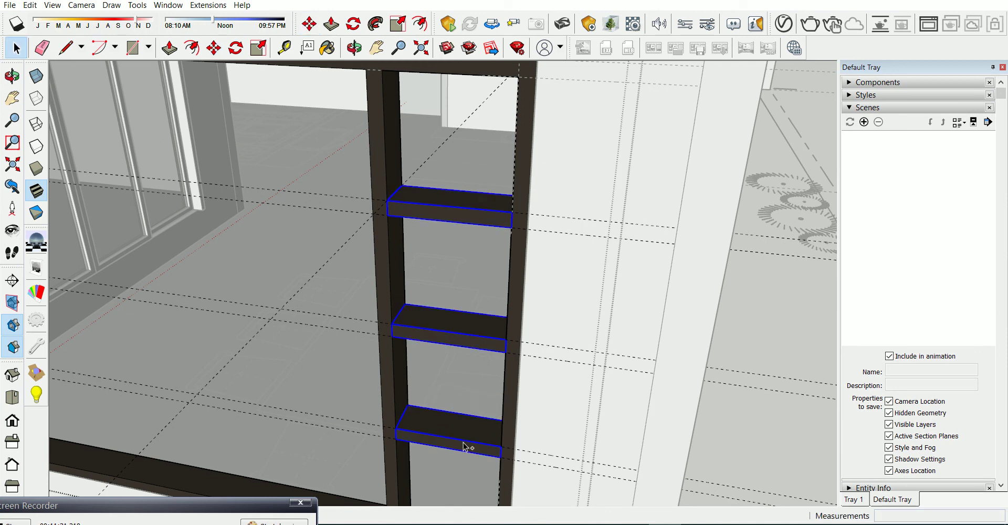
{"action": "left_click", "coordinate": [463, 446], "text": "ctrl"}
{"action": "scroll", "coordinate": [463, 446], "scroll_direction": "down", "scroll_amount": 3}
Copy the three selected crossbars across into the left side column
{"action": "key", "text": "m"}
{"action": "left_click", "coordinate": [499, 273]}
{"action": "scroll", "coordinate": [653, 295], "scroll_direction": "down", "scroll_amount": 2}
{"action": "scroll", "coordinate": [353, 292], "scroll_direction": "up", "scroll_amount": 2}
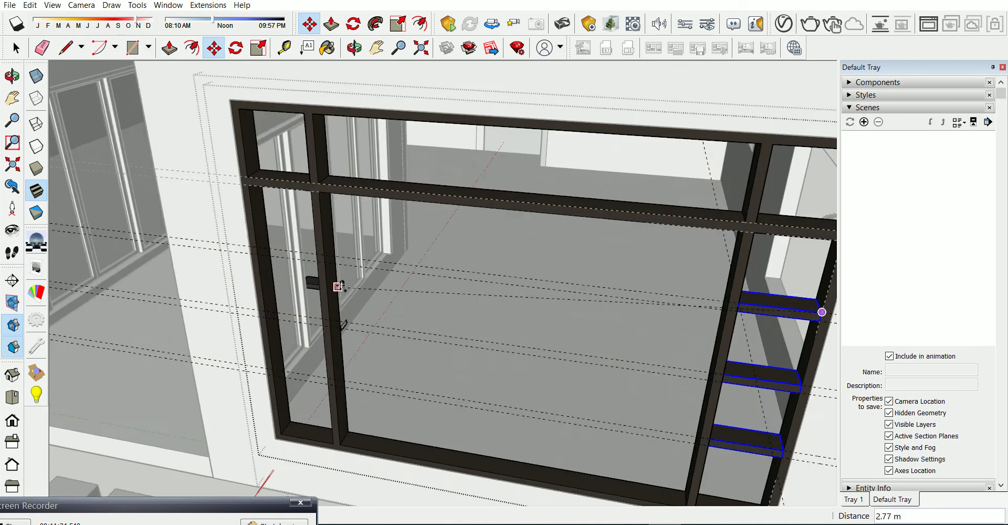
{"action": "scroll", "coordinate": [353, 292], "scroll_direction": "up", "scroll_amount": 2}
{"action": "left_click", "coordinate": [309, 247]}
{"action": "scroll", "coordinate": [309, 247], "scroll_direction": "down", "scroll_amount": 3}
{"action": "scroll", "coordinate": [455, 240], "scroll_direction": "up", "scroll_amount": 1}
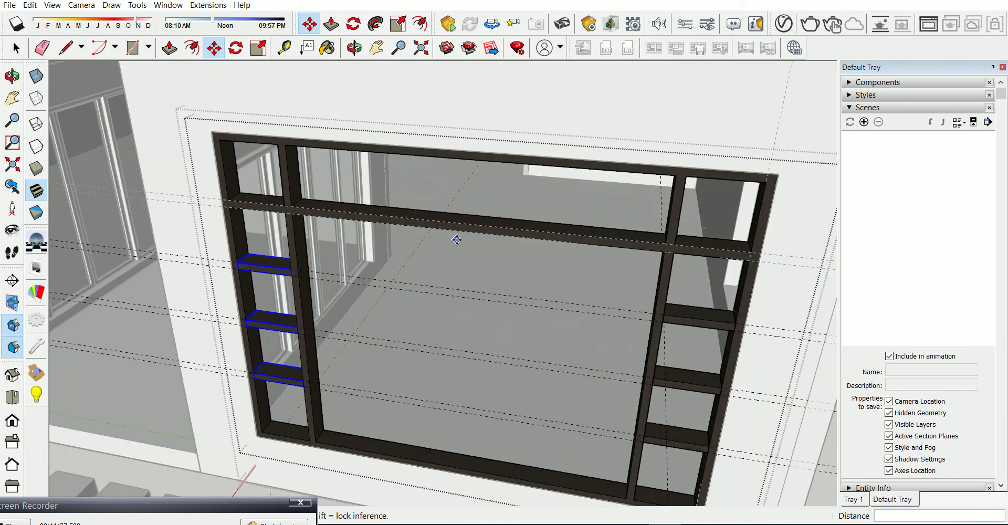
{"action": "scroll", "coordinate": [677, 304], "scroll_direction": "down", "scroll_amount": 3}
{"action": "scroll", "coordinate": [648, 266], "scroll_direction": "up", "scroll_amount": 2}
Add a tape-measure guide down from the frame corner
{"action": "mouse_move", "coordinate": [648, 266]}
{"action": "middle_mouse_down"}
{"action": "mouse_move", "coordinate": [702, 213]}
{"action": "mouse_move", "coordinate": [645, 354]}
{"action": "middle_mouse_up"}
{"action": "scroll", "coordinate": [648, 383], "scroll_direction": "up", "scroll_amount": 2}
{"action": "key", "text": "t"}
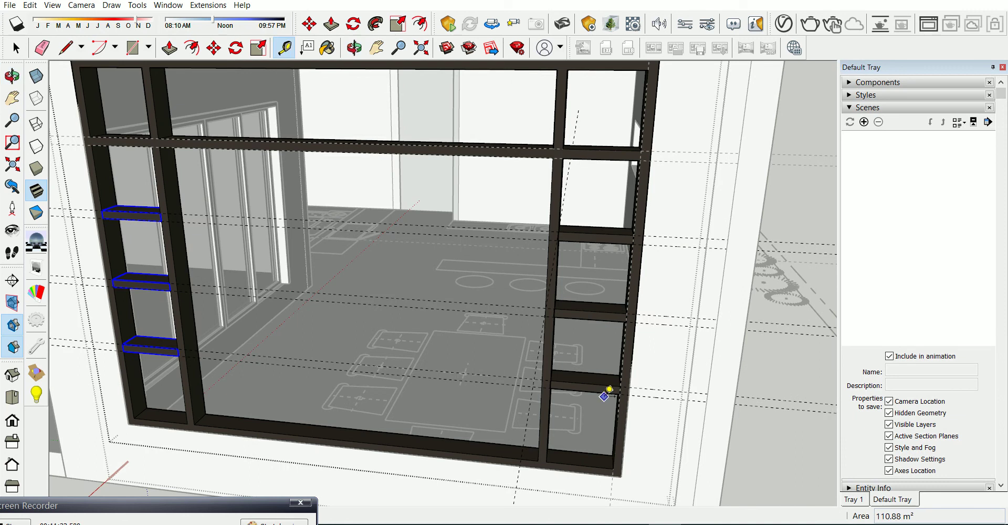
{"action": "left_click", "coordinate": [606, 392]}
{"action": "left_click", "coordinate": [598, 457]}
{"action": "scroll", "coordinate": [599, 456], "scroll_direction": "down", "scroll_amount": 2}
Erase the guide lines across the frame, at its right edge and top right
{"action": "key", "text": "e"}
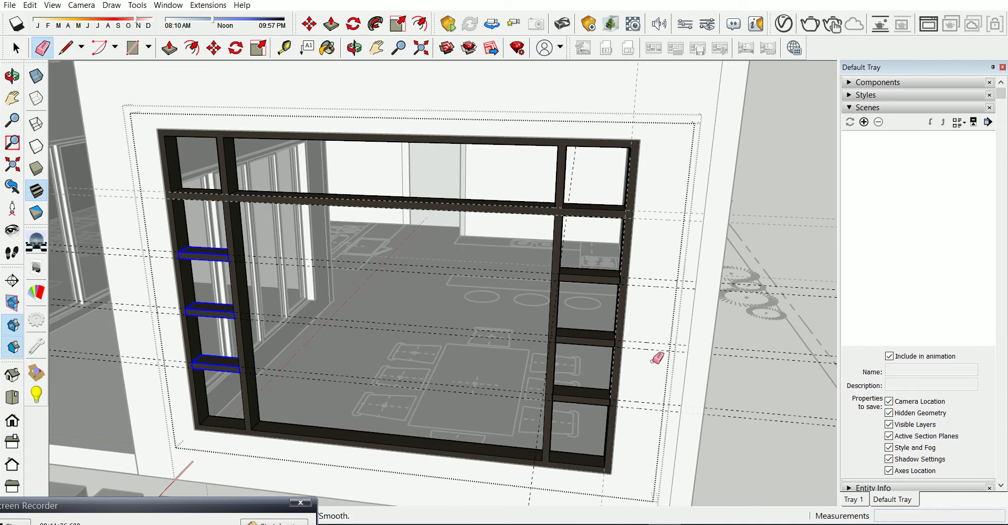
{"action": "left_click", "coordinate": [661, 289]}
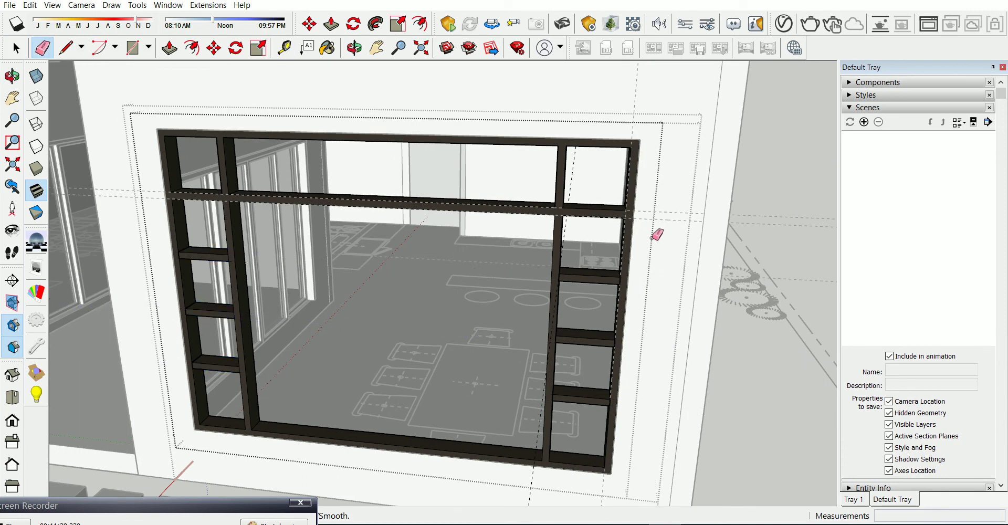
{"action": "left_click", "coordinate": [646, 217]}
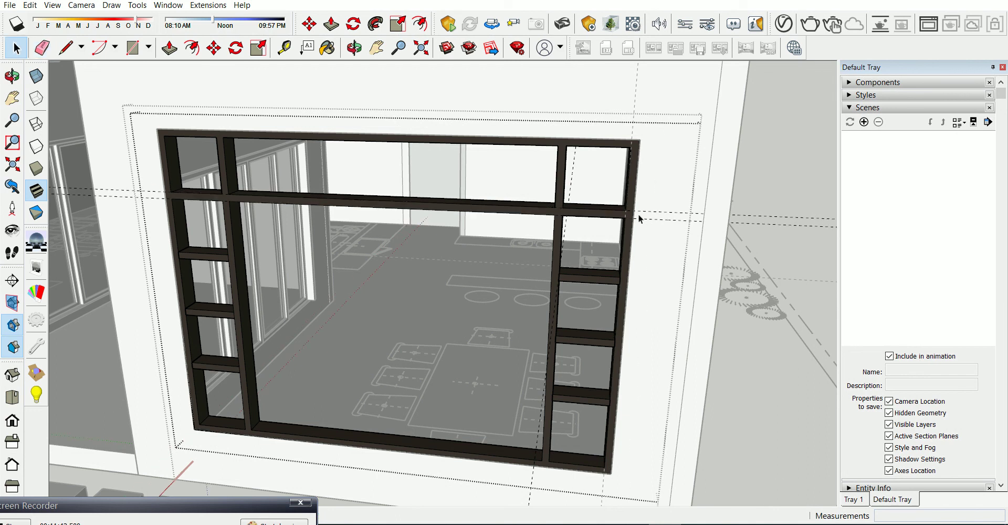
{"action": "left_click", "coordinate": [574, 164]}
{"action": "key", "text": "space"}
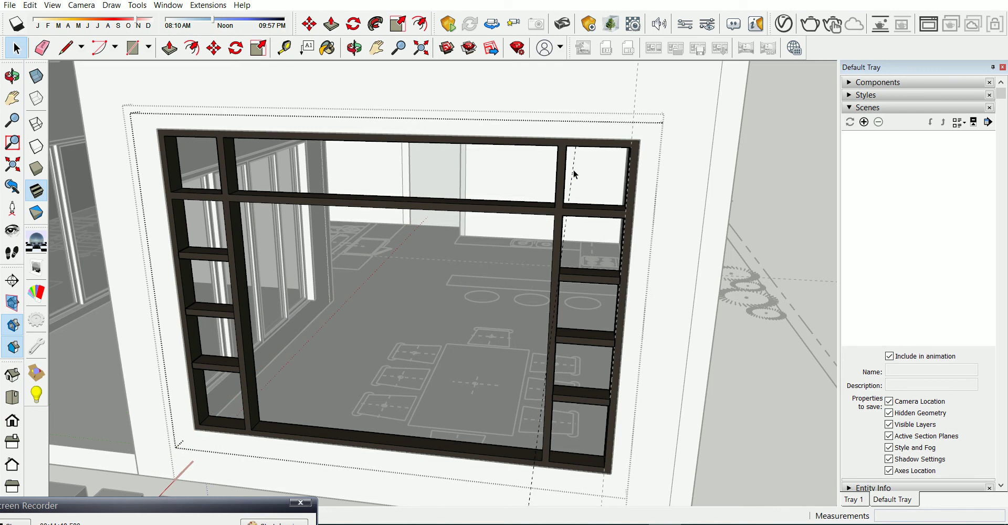
{"action": "key", "text": "e"}
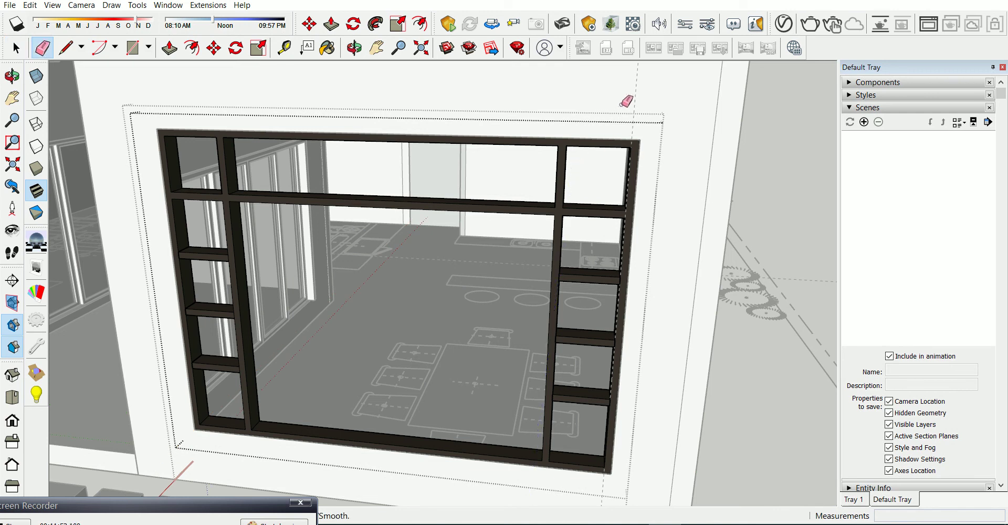
{"action": "key", "text": "space"}
{"action": "key", "text": "e"}
{"action": "left_click", "coordinate": [635, 104]}
{"action": "key", "text": "space"}
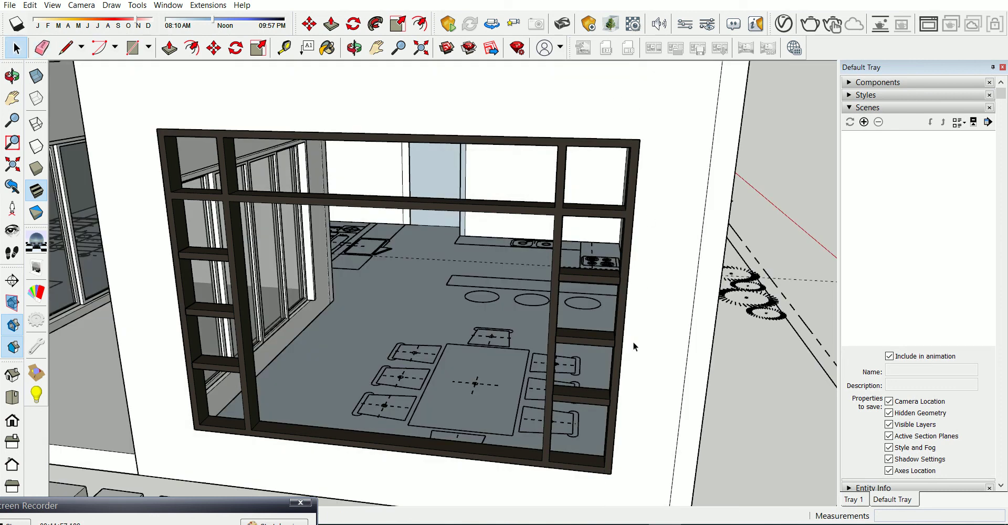
Draw a rectangle filling the frame's bottom-right compartment and make it a group
{"action": "double_click", "coordinate": [552, 401]}
{"action": "left_click", "coordinate": [551, 419]}
{"action": "key", "text": "r"}
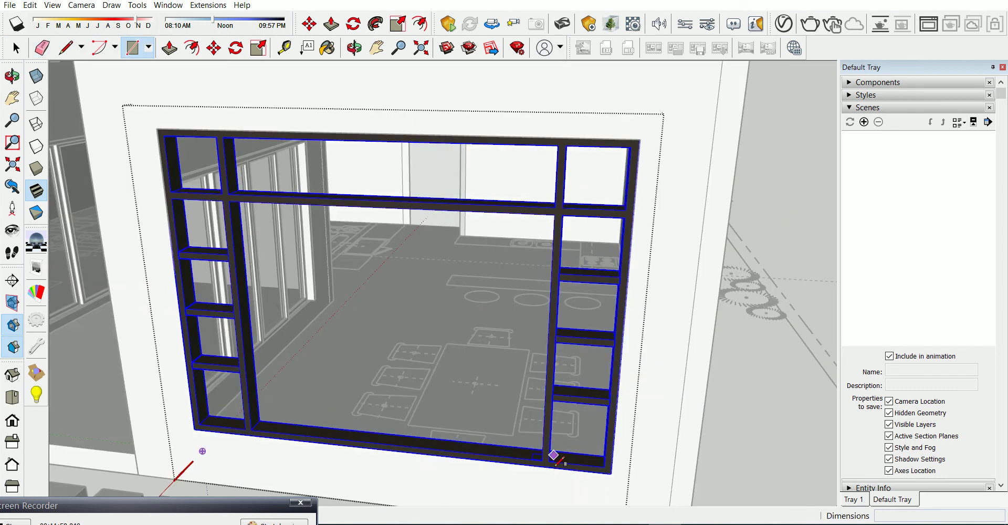
{"action": "scroll", "coordinate": [554, 457], "scroll_direction": "up", "scroll_amount": 3}
{"action": "left_click", "coordinate": [547, 459]}
{"action": "left_click", "coordinate": [634, 376]}
{"action": "key", "text": "space"}
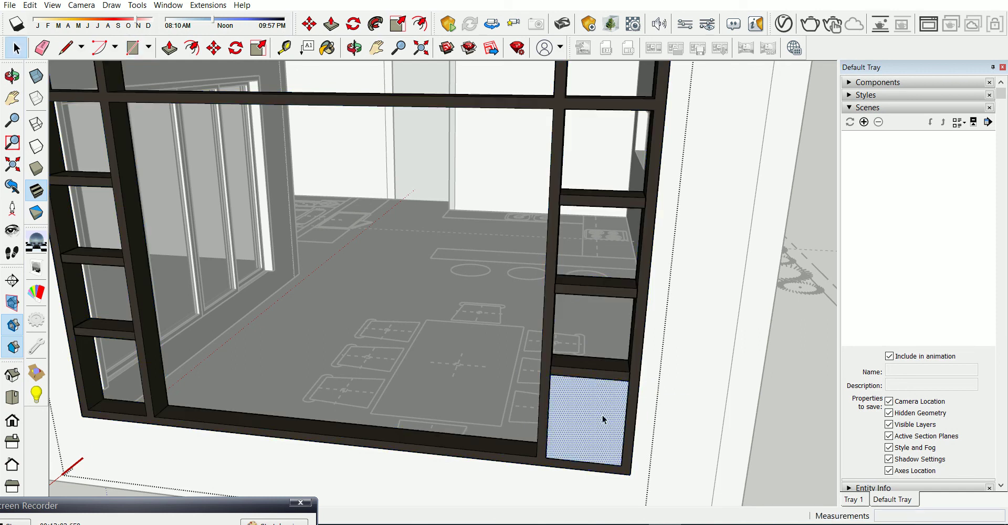
{"action": "right_click", "coordinate": [602, 415]}
{"action": "left_click", "coordinate": [661, 289]}
Push/pull the panel face to 0.01 thickness and select the finished group
{"action": "double_click", "coordinate": [602, 426]}
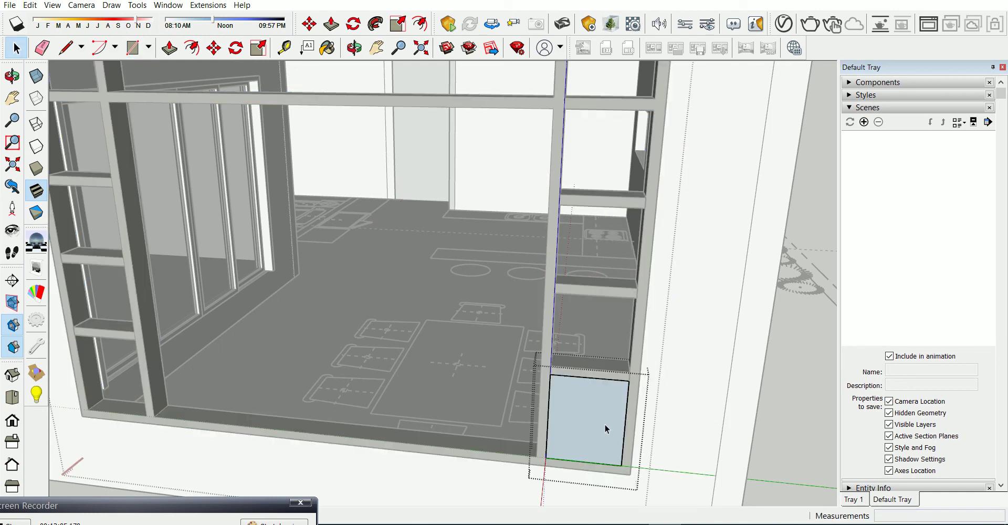
{"action": "key", "text": "p"}
{"action": "left_click", "coordinate": [603, 424]}
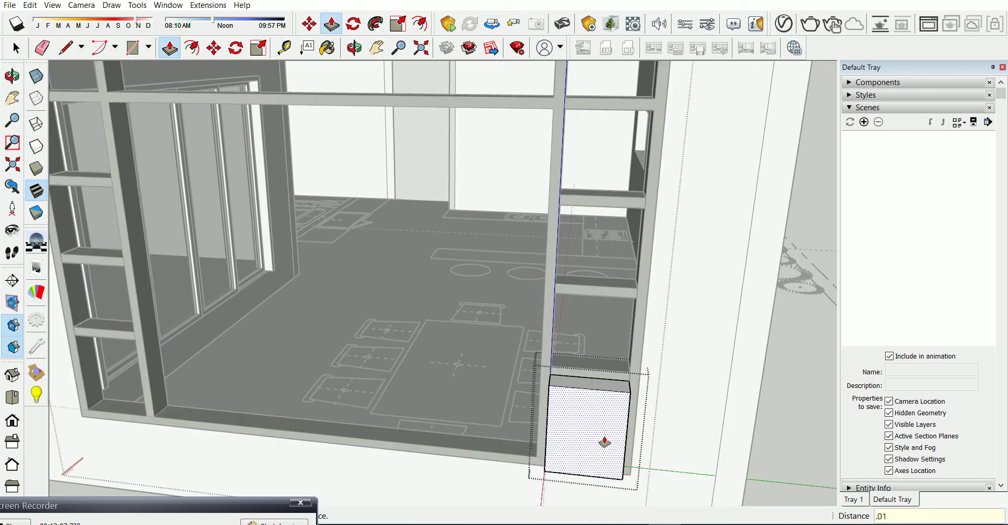
{"action": "key", "text": "Return"}
{"action": "key", "text": "space"}
{"action": "left_click", "coordinate": [682, 419]}
{"action": "left_click", "coordinate": [616, 448]}
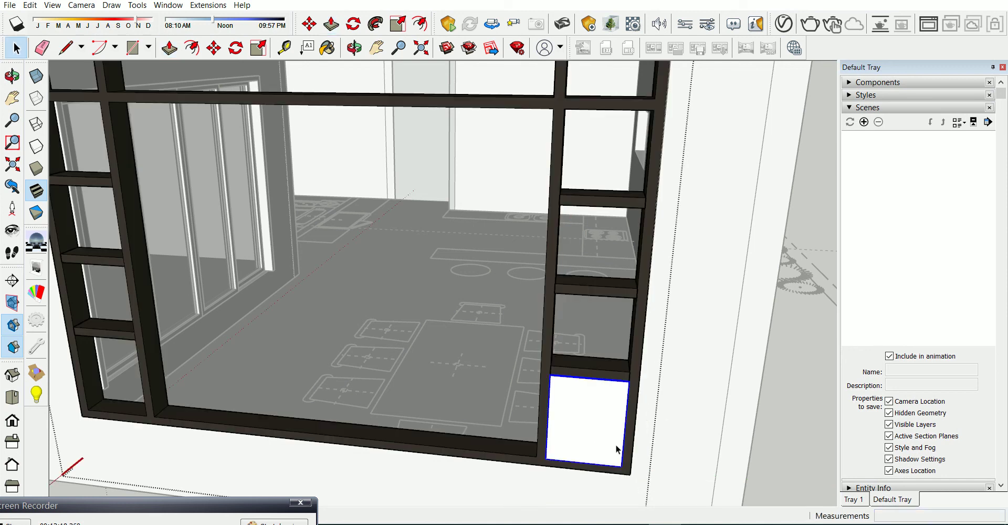
{"action": "scroll", "coordinate": [615, 449], "scroll_direction": "up", "scroll_amount": 2}
Paint the panel with Translucent Glass Gray from Glass and Mirrors
{"action": "left_click", "coordinate": [901, 107]}
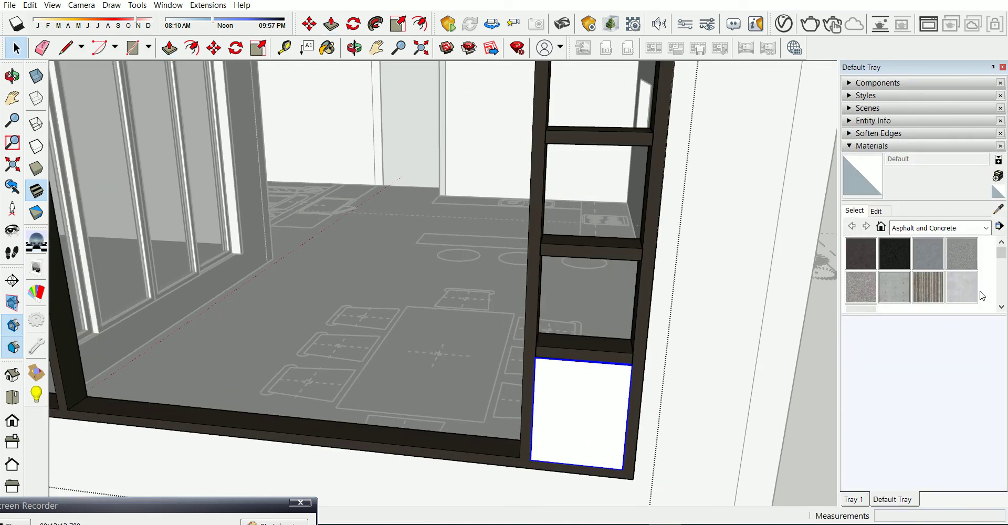
{"action": "left_click", "coordinate": [900, 228]}
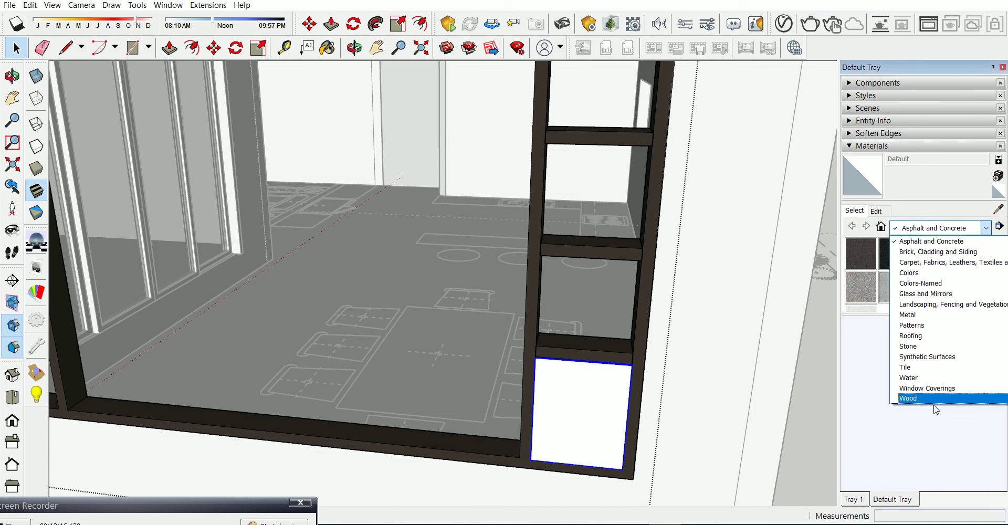
{"action": "left_click", "coordinate": [924, 293]}
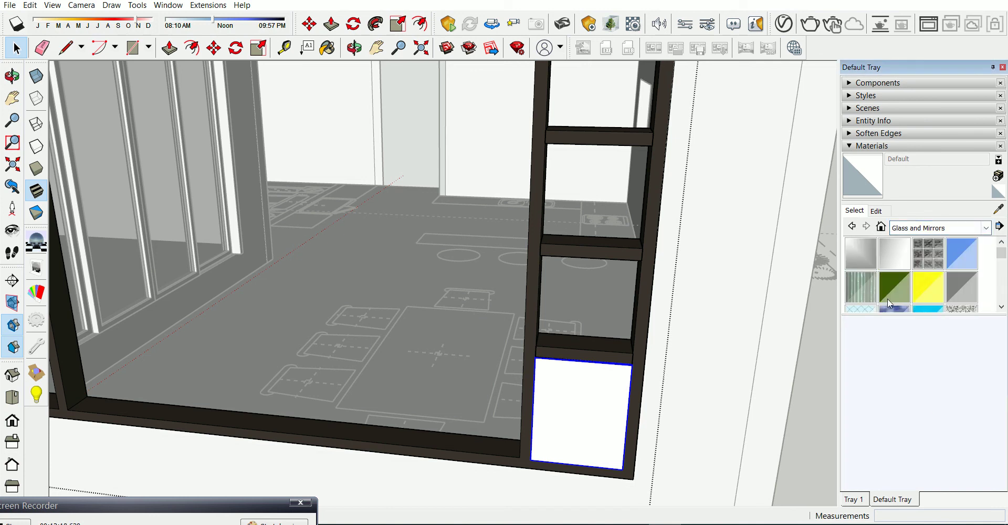
{"action": "left_click", "coordinate": [953, 290]}
{"action": "left_click", "coordinate": [578, 436]}
{"action": "scroll", "coordinate": [625, 472], "scroll_direction": "up", "scroll_amount": 2}
Move the glass panel into the upper bay and scale it to fit
{"action": "key", "text": "m"}
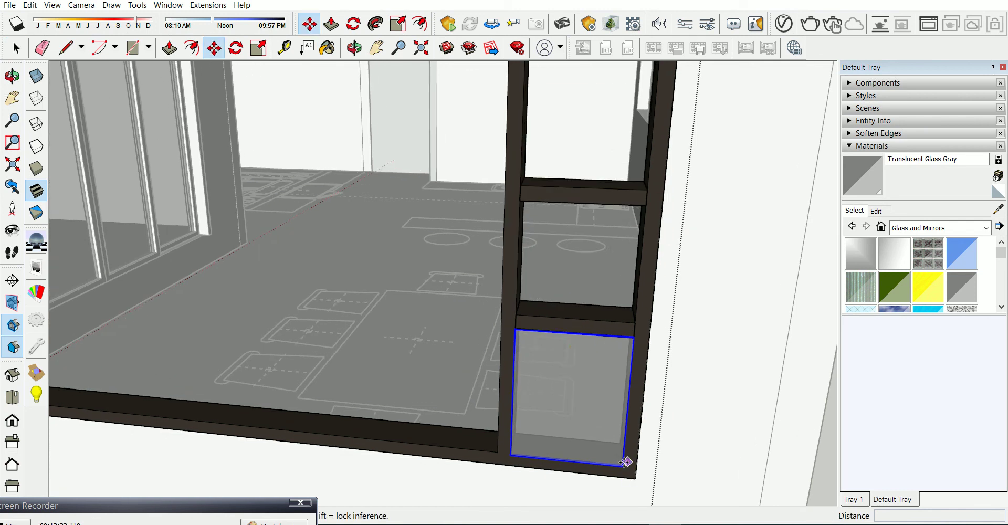
{"action": "left_click", "coordinate": [626, 462]}
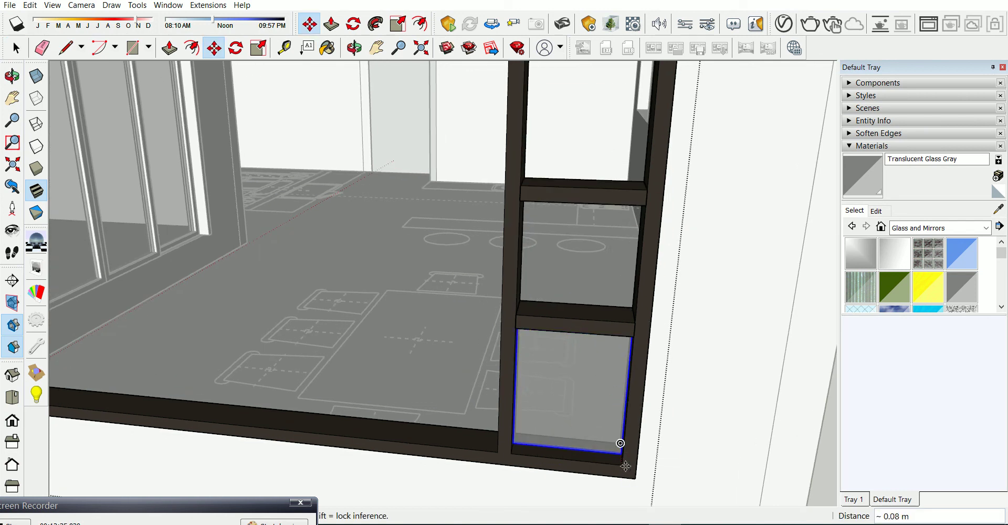
{"action": "scroll", "coordinate": [540, 183], "scroll_direction": "down", "scroll_amount": 1}
{"action": "left_click", "coordinate": [540, 184]}
{"action": "key", "text": "s"}
{"action": "scroll", "coordinate": [603, 210], "scroll_direction": "up", "scroll_amount": 1}
{"action": "scroll", "coordinate": [588, 197], "scroll_direction": "up", "scroll_amount": 1}
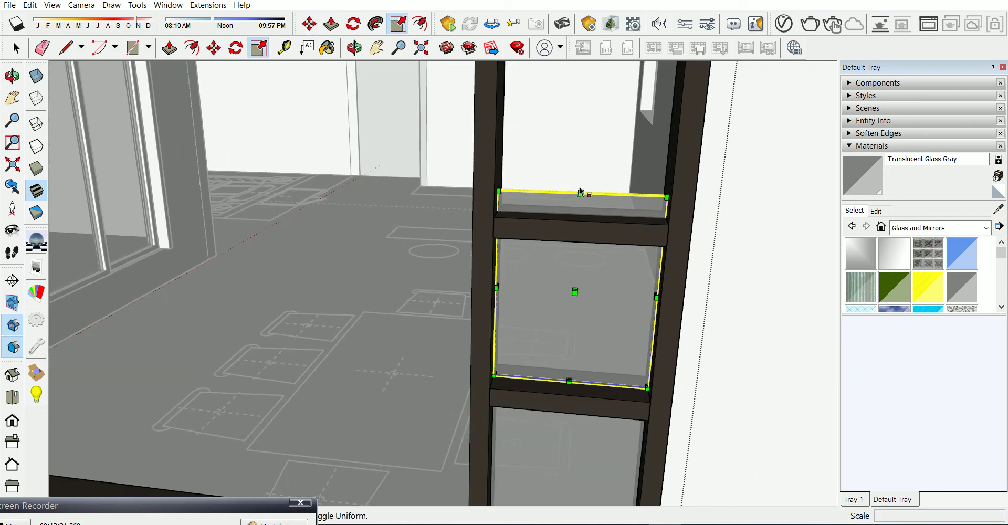
{"action": "left_click", "coordinate": [580, 192]}
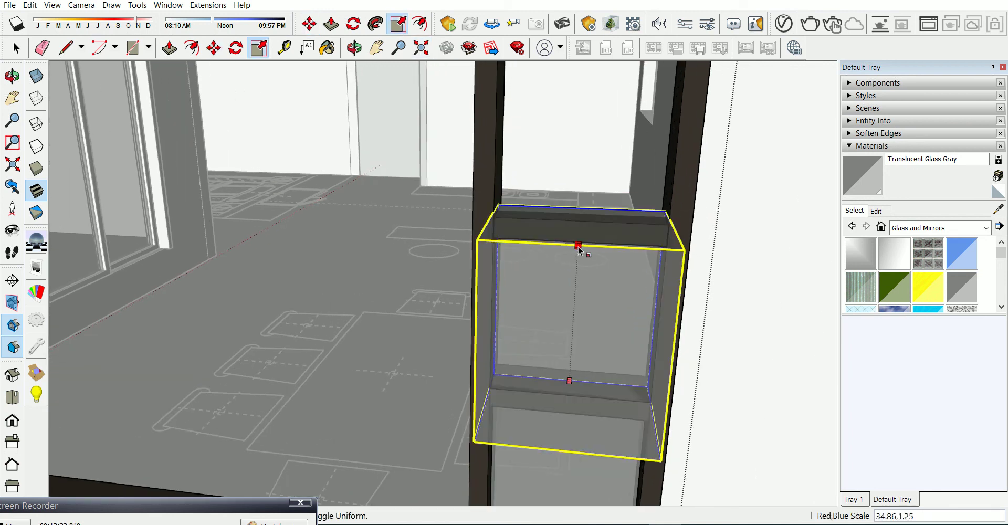
{"action": "left_click", "coordinate": [578, 245]}
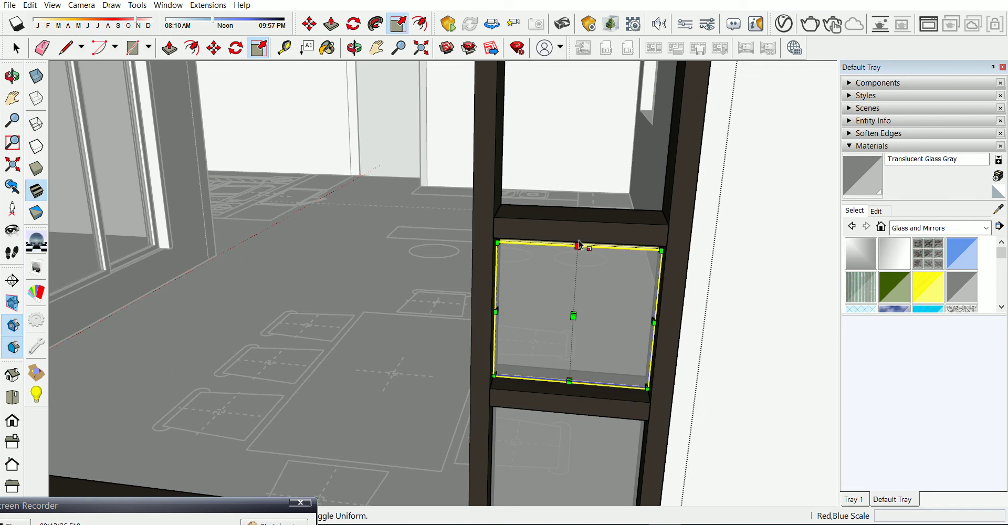
{"action": "left_click", "coordinate": [578, 245]}
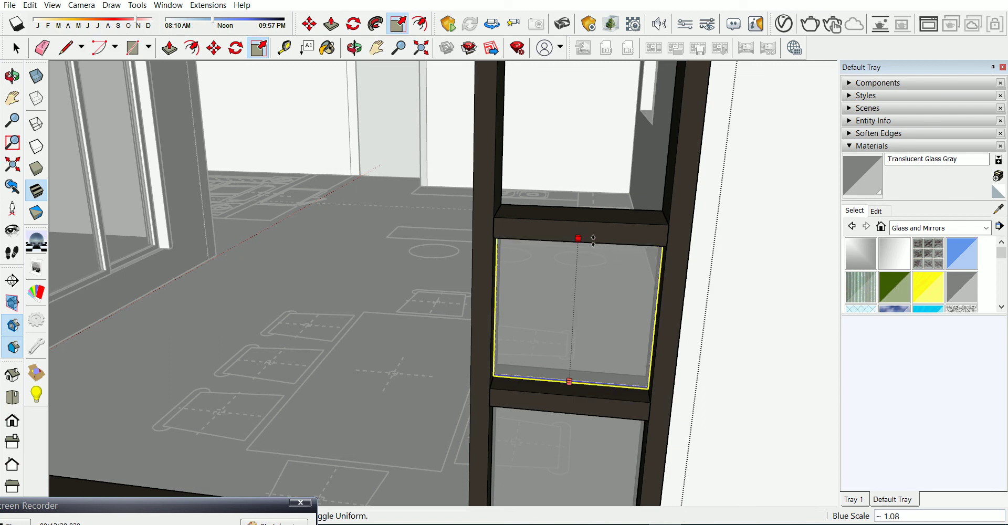
{"action": "left_click", "coordinate": [603, 243]}
{"action": "scroll", "coordinate": [587, 407], "scroll_direction": "down", "scroll_amount": 2}
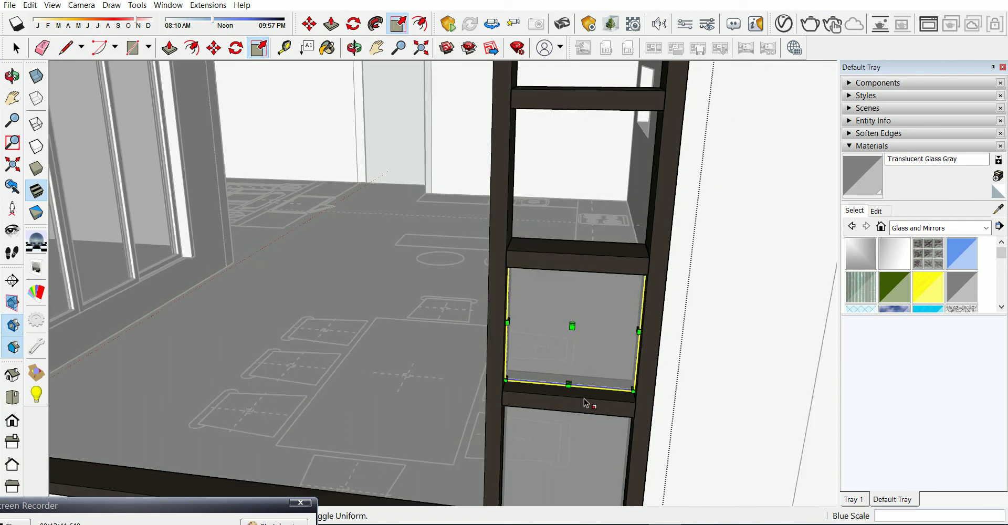
Copy the glass panel upward into the two bays above
{"action": "key", "text": "m"}
{"action": "left_click", "coordinate": [634, 391]}
{"action": "key", "text": "ctrl"}
{"action": "left_click", "coordinate": [652, 260]}
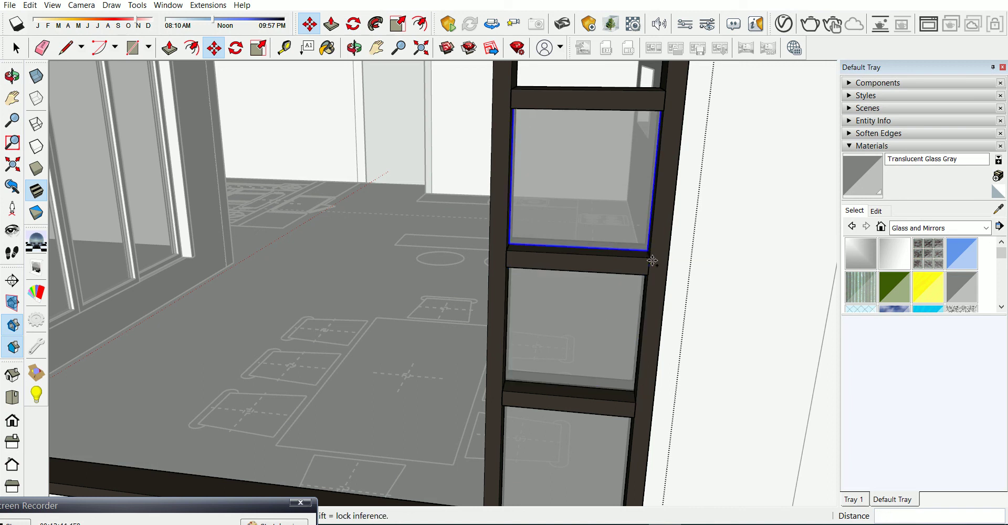
{"action": "scroll", "coordinate": [651, 262], "scroll_direction": "down", "scroll_amount": 1}
{"action": "scroll", "coordinate": [648, 252], "scroll_direction": "down", "scroll_amount": 2}
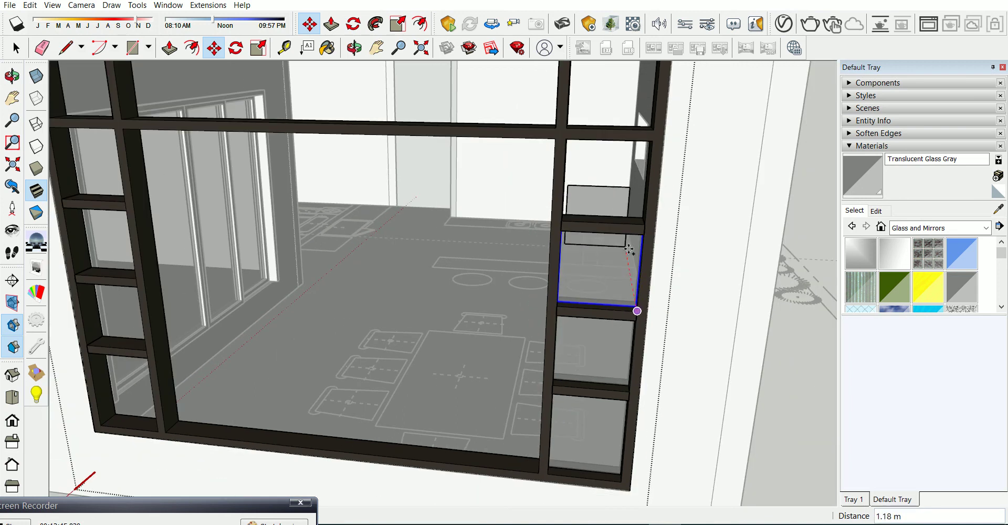
{"action": "left_click", "coordinate": [644, 223]}
{"action": "key", "text": "ctrl"}
{"action": "left_click", "coordinate": [652, 129]}
{"action": "scroll", "coordinate": [614, 258], "scroll_direction": "down", "scroll_amount": 3}
{"action": "key", "text": "space"}
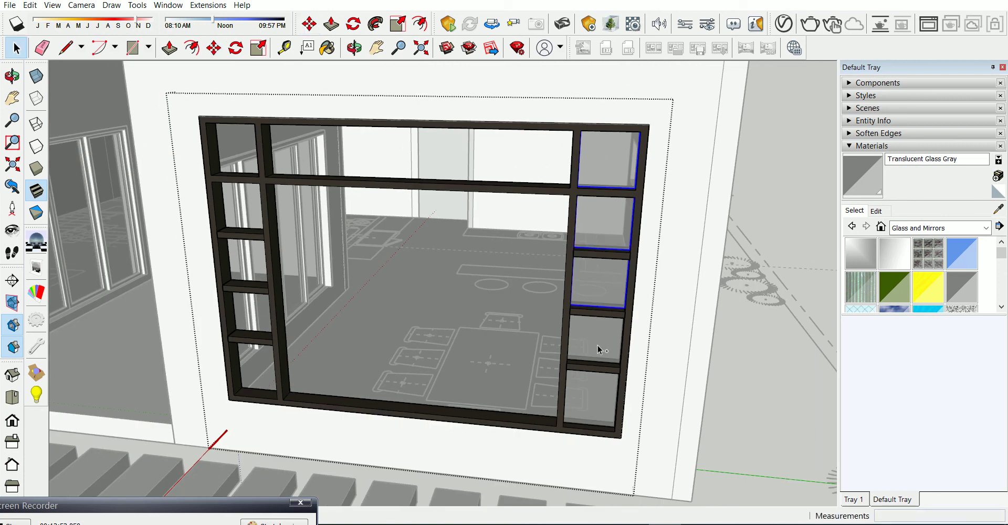
Pick up the glass panels and orbit in close on the frame's top
{"action": "key", "text": "m"}
{"action": "left_click", "coordinate": [613, 426]}
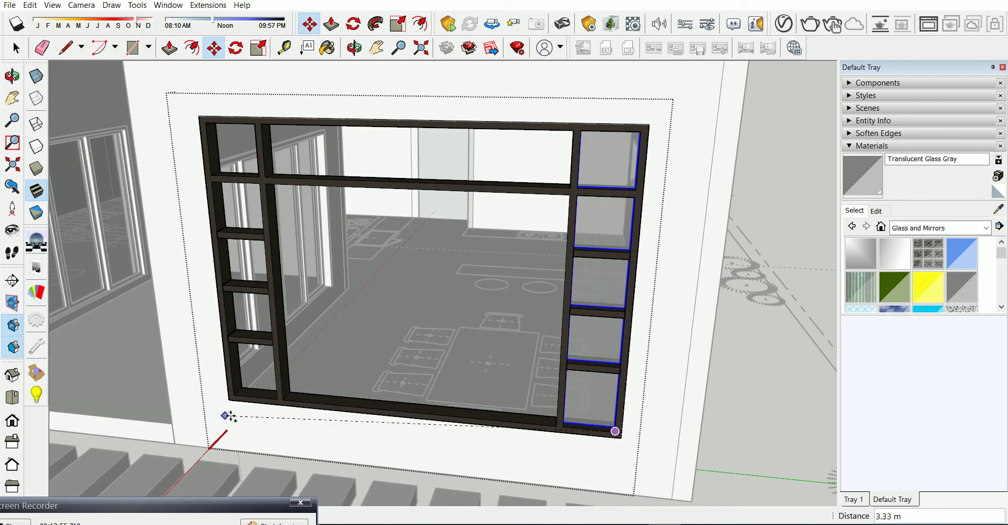
{"action": "scroll", "coordinate": [224, 415], "scroll_direction": "up", "scroll_amount": 3}
{"action": "scroll", "coordinate": [290, 398], "scroll_direction": "down", "scroll_amount": 3}
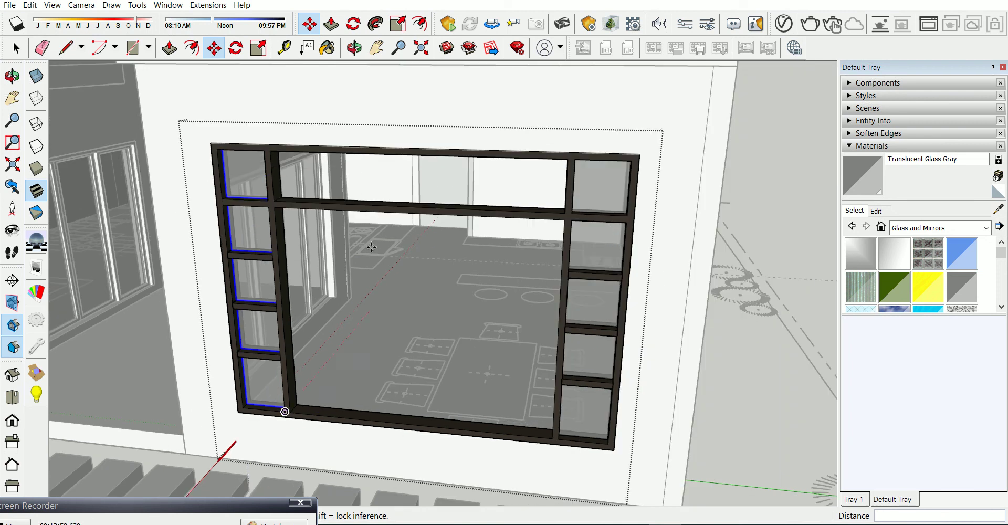
{"action": "scroll", "coordinate": [363, 187], "scroll_direction": "up", "scroll_amount": 3}
{"action": "mouse_move", "coordinate": [376, 220]}
{"action": "middle_mouse_down"}
{"action": "mouse_move", "coordinate": [342, 362]}
{"action": "mouse_move", "coordinate": [377, 282]}
{"action": "middle_mouse_up"}
{"action": "scroll", "coordinate": [243, 263], "scroll_direction": "down", "scroll_amount": 2}
Place Tape Measure guides along the 2.30 m middle beam to mark the post position
{"action": "scroll", "coordinate": [203, 262], "scroll_direction": "up", "scroll_amount": 2}
{"action": "left_click", "coordinate": [204, 268]}
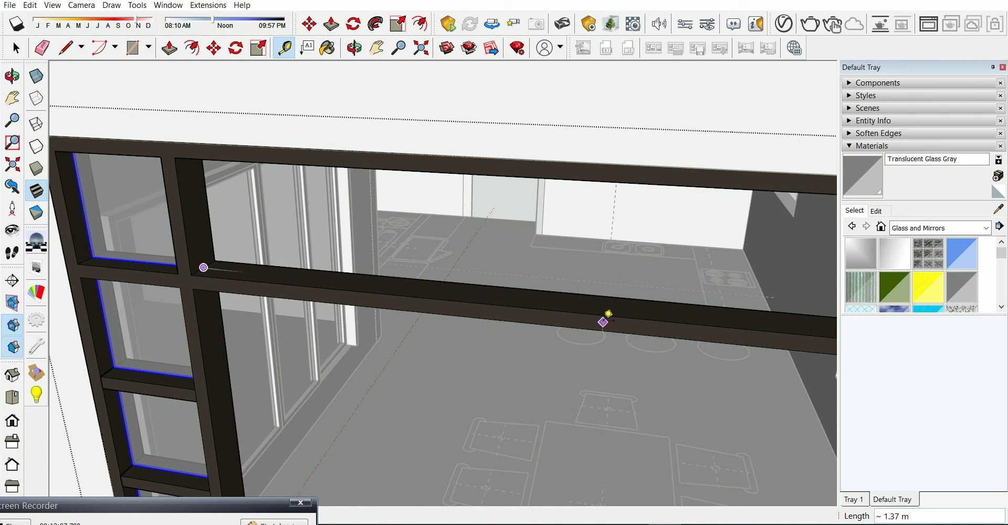
{"action": "scroll", "coordinate": [574, 310], "scroll_direction": "down", "scroll_amount": 2}
{"action": "scroll", "coordinate": [578, 307], "scroll_direction": "down", "scroll_amount": 1}
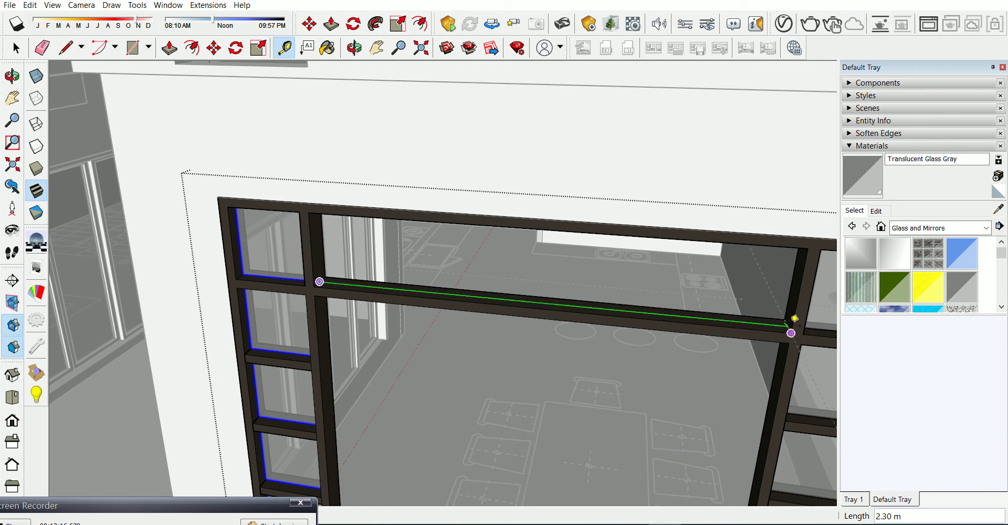
{"action": "left_click", "coordinate": [791, 332]}
{"action": "scroll", "coordinate": [297, 279], "scroll_direction": "up", "scroll_amount": 2}
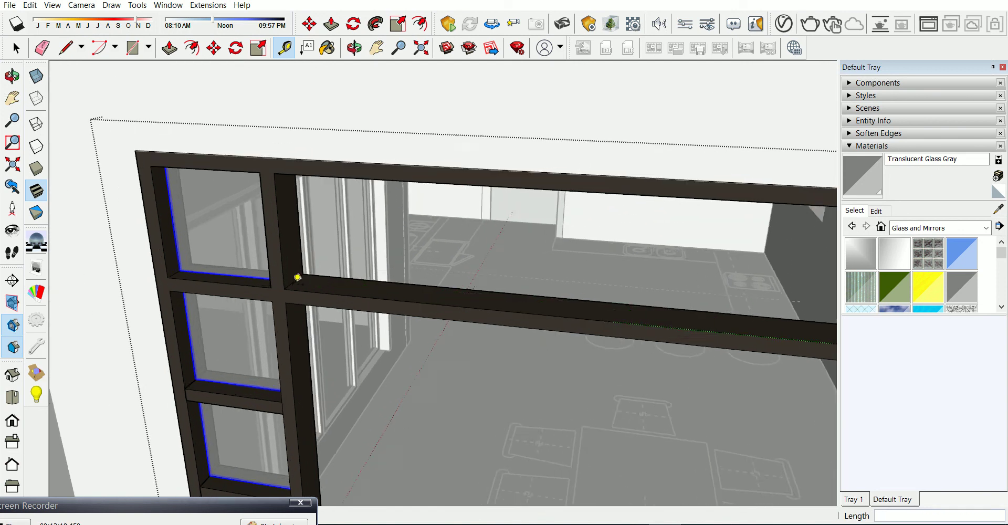
{"action": "scroll", "coordinate": [300, 271], "scroll_direction": "up", "scroll_amount": 1}
{"action": "scroll", "coordinate": [301, 271], "scroll_direction": "up", "scroll_amount": 1}
{"action": "left_click", "coordinate": [290, 281]}
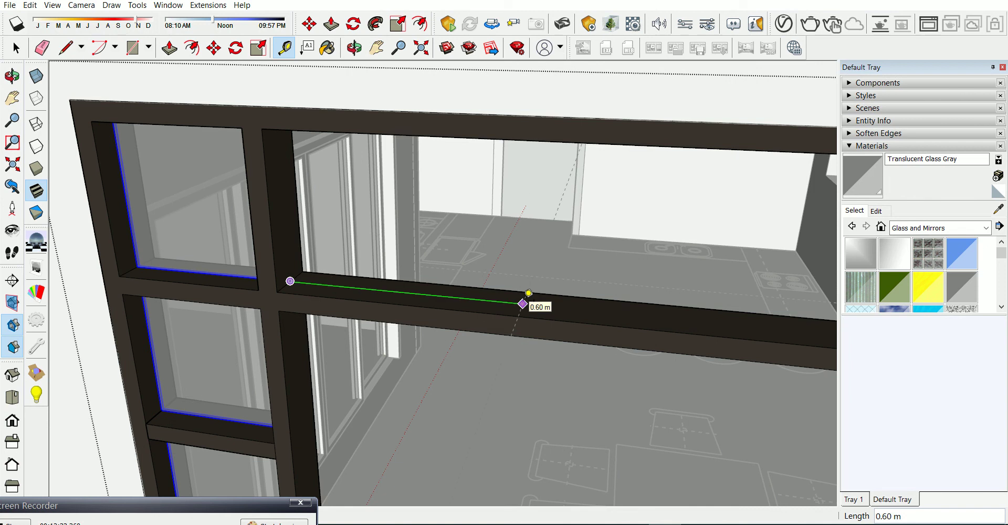
{"action": "scroll", "coordinate": [491, 286], "scroll_direction": "down", "scroll_amount": 3}
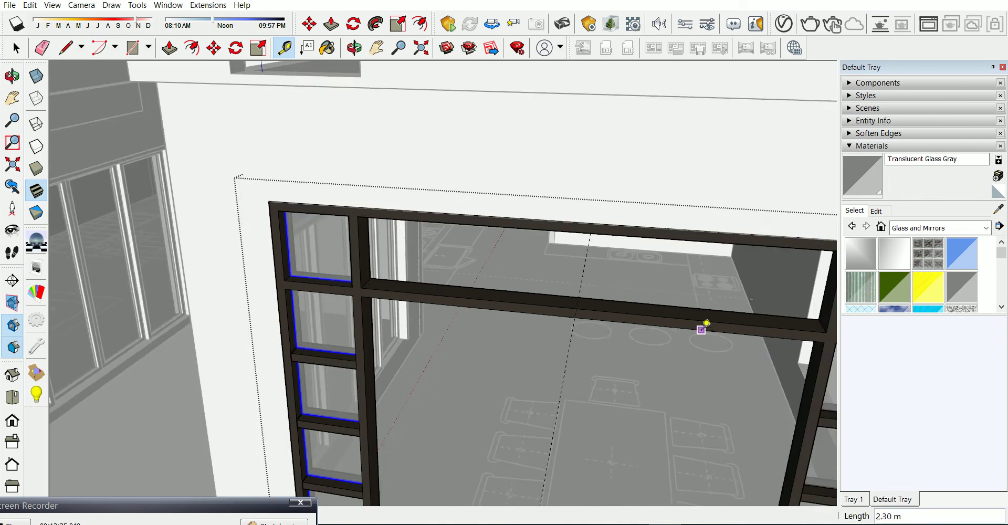
{"action": "scroll", "coordinate": [567, 308], "scroll_direction": "up", "scroll_amount": 2}
{"action": "scroll", "coordinate": [568, 300], "scroll_direction": "up", "scroll_amount": 1}
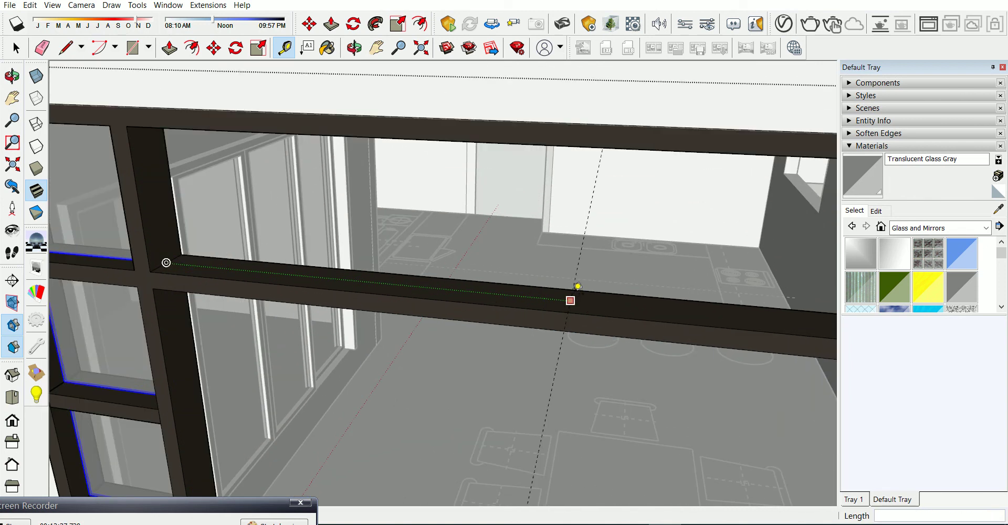
{"action": "left_click", "coordinate": [577, 286]}
{"action": "scroll", "coordinate": [568, 315], "scroll_direction": "up", "scroll_amount": 2}
{"action": "left_click", "coordinate": [568, 315]}
{"action": "scroll", "coordinate": [572, 314], "scroll_direction": "up", "scroll_amount": 1}
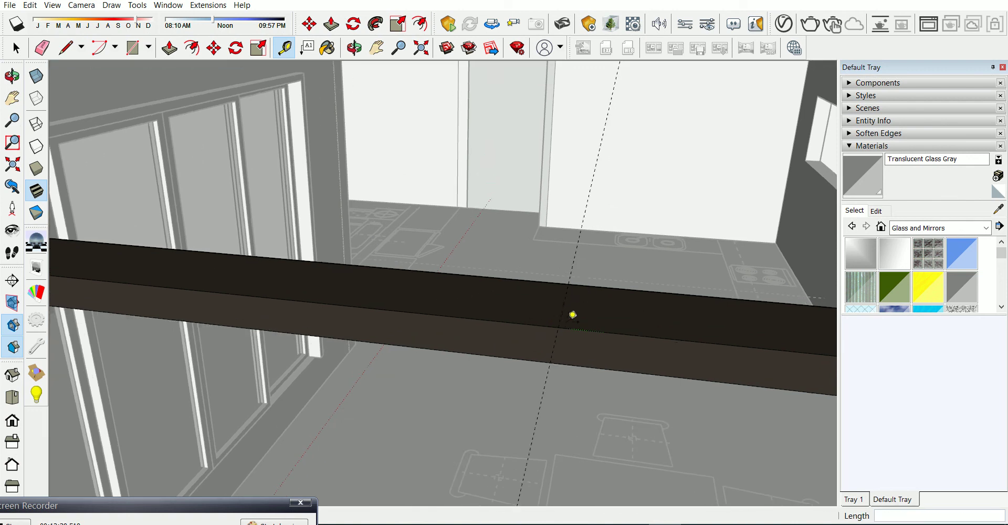
{"action": "scroll", "coordinate": [573, 314], "scroll_direction": "up", "scroll_amount": 1}
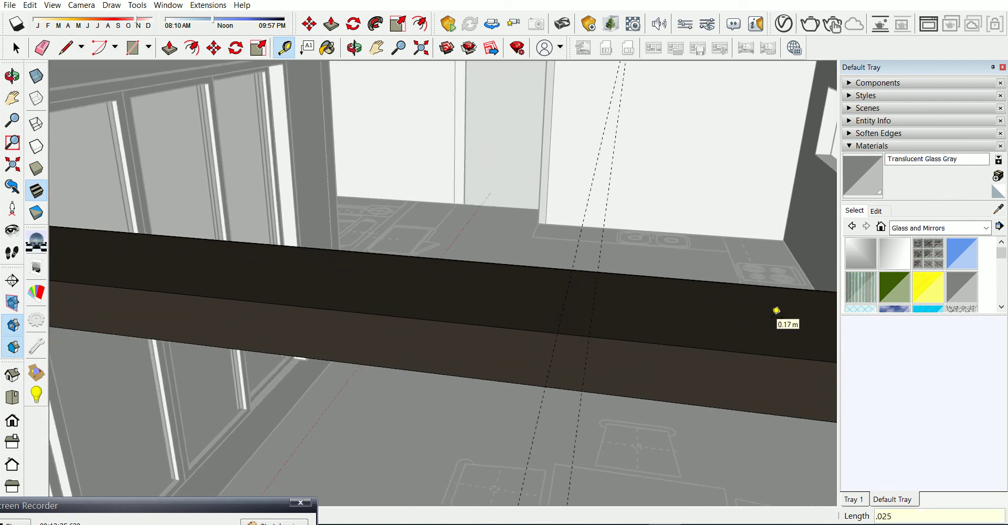
{"action": "left_click", "coordinate": [570, 275]}
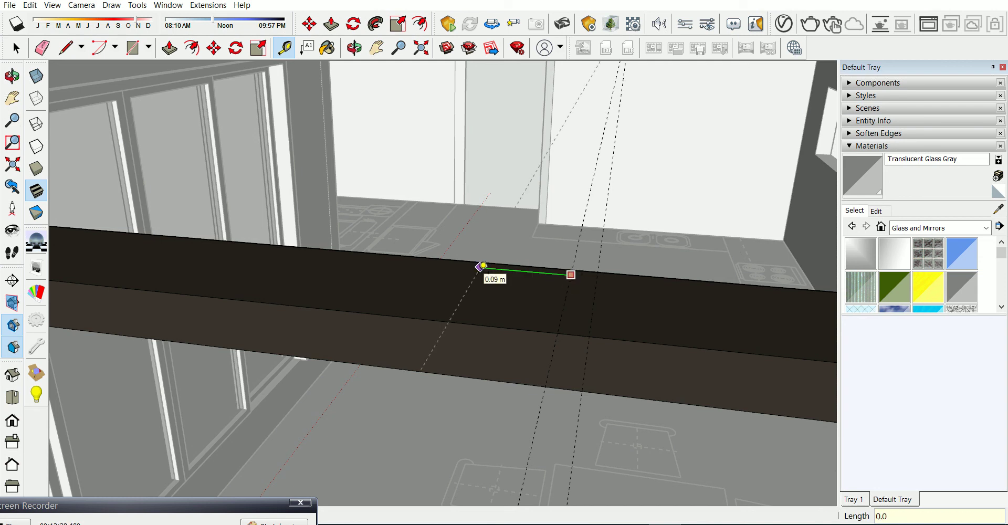
{"action": "scroll", "coordinate": [478, 300], "scroll_direction": "down", "scroll_amount": 3}
{"action": "scroll", "coordinate": [412, 339], "scroll_direction": "down", "scroll_amount": 2}
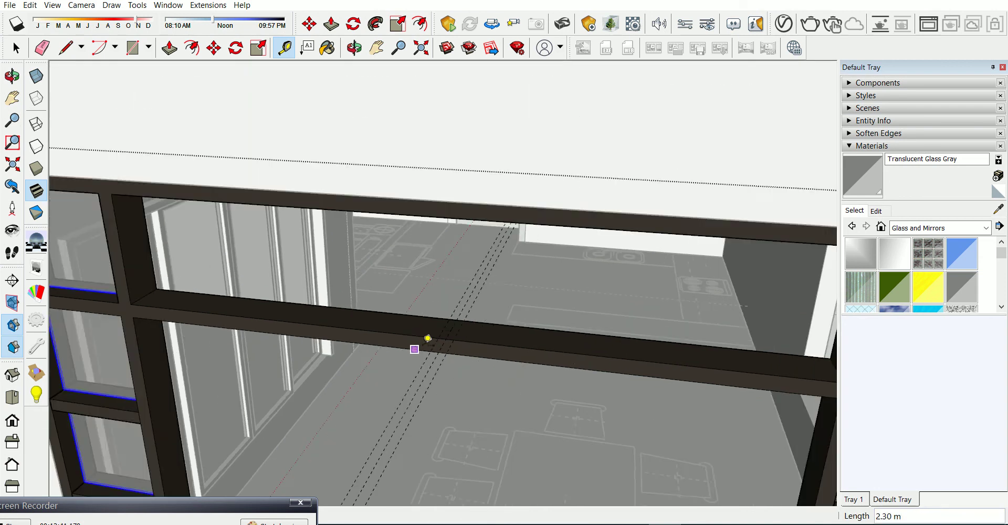
{"action": "scroll", "coordinate": [416, 345], "scroll_direction": "up", "scroll_amount": 2}
Inside the middle beam group, draw lines across its top to close off a small face
{"action": "key", "text": "l"}
{"action": "scroll", "coordinate": [462, 328], "scroll_direction": "up", "scroll_amount": 1}
{"action": "left_click", "coordinate": [440, 343]}
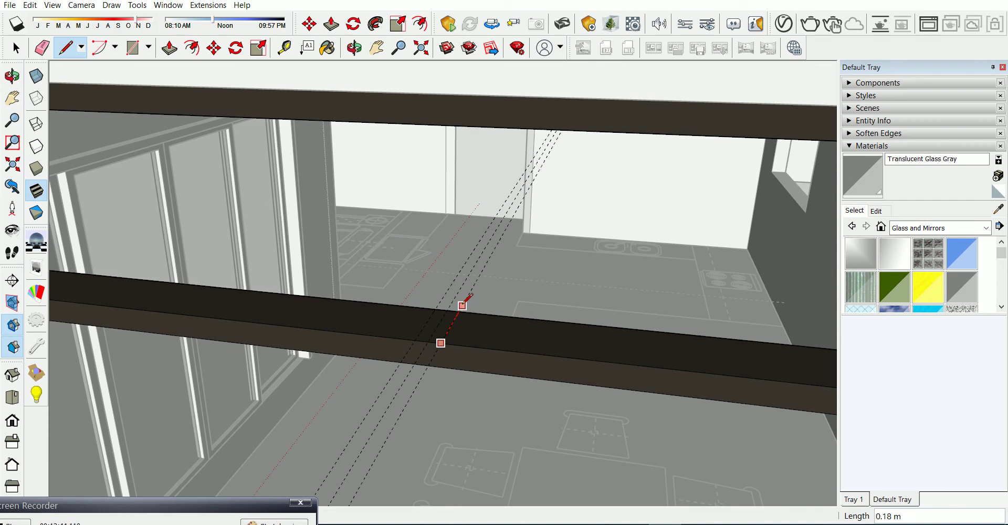
{"action": "left_click", "coordinate": [416, 340]}
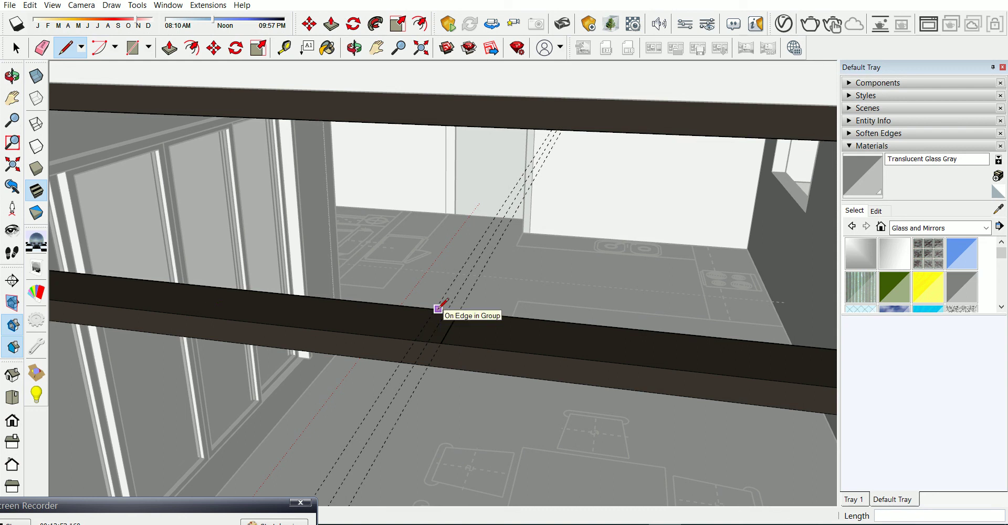
{"action": "left_click", "coordinate": [439, 308]}
{"action": "key", "text": "space"}
{"action": "left_click", "coordinate": [442, 340]}
{"action": "key", "text": "ctrl+z"}
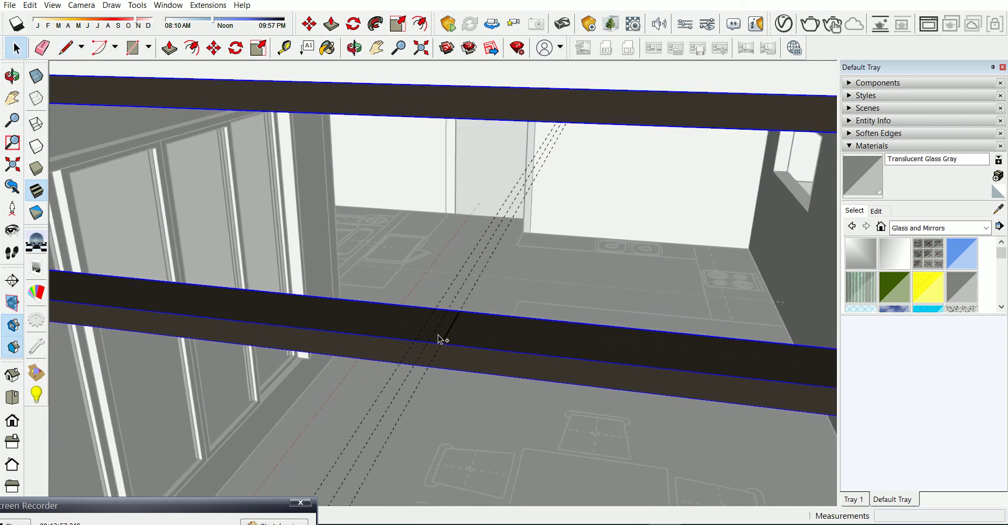
{"action": "double_click", "coordinate": [464, 338]}
{"action": "key", "text": "l"}
{"action": "left_click", "coordinate": [460, 310]}
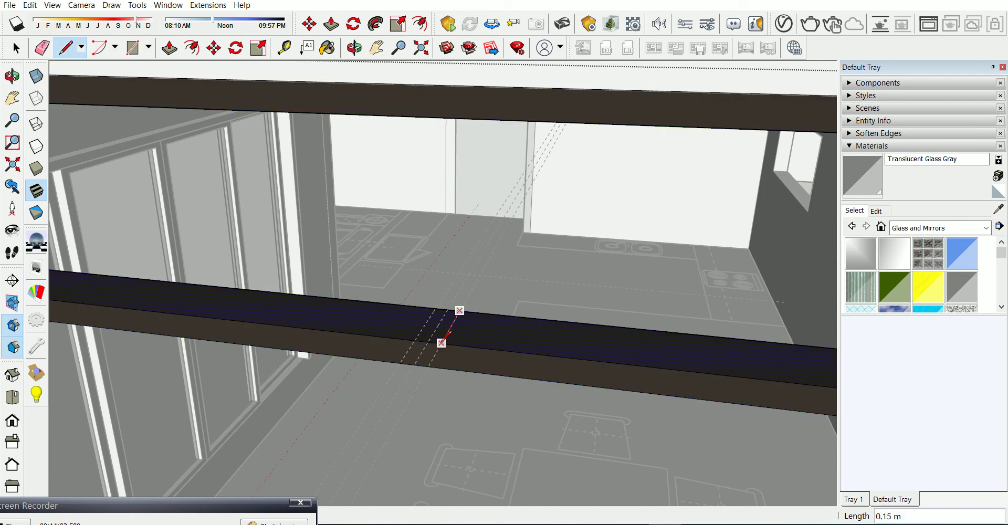
{"action": "left_click", "coordinate": [435, 309]}
Push/Pull the small beam face up to the head to form the vertical post
{"action": "key", "text": "p"}
{"action": "scroll", "coordinate": [436, 341], "scroll_direction": "down", "scroll_amount": 2}
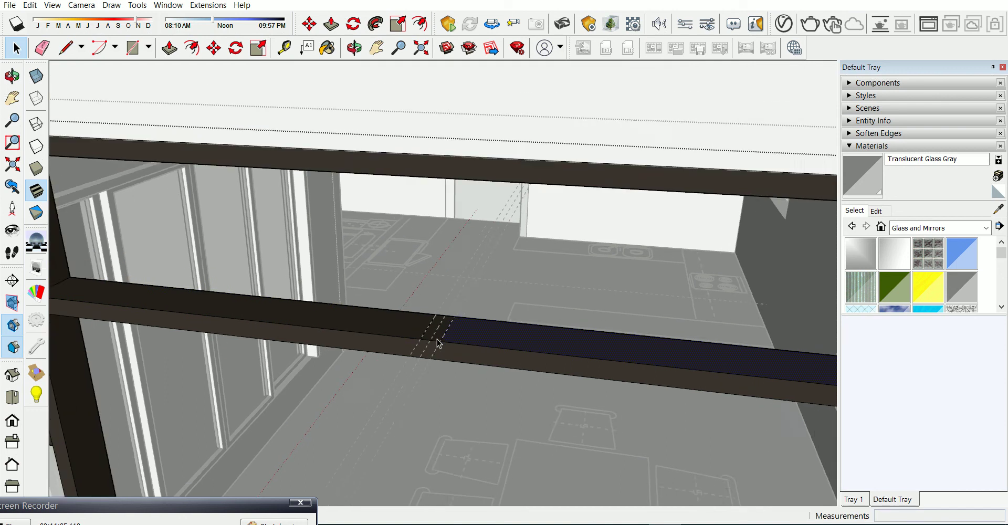
{"action": "scroll", "coordinate": [437, 342], "scroll_direction": "down", "scroll_amount": 2}
{"action": "key", "text": "space"}
{"action": "key", "text": "p"}
{"action": "key", "text": "space"}
{"action": "key", "text": "p"}
{"action": "left_click", "coordinate": [435, 338]}
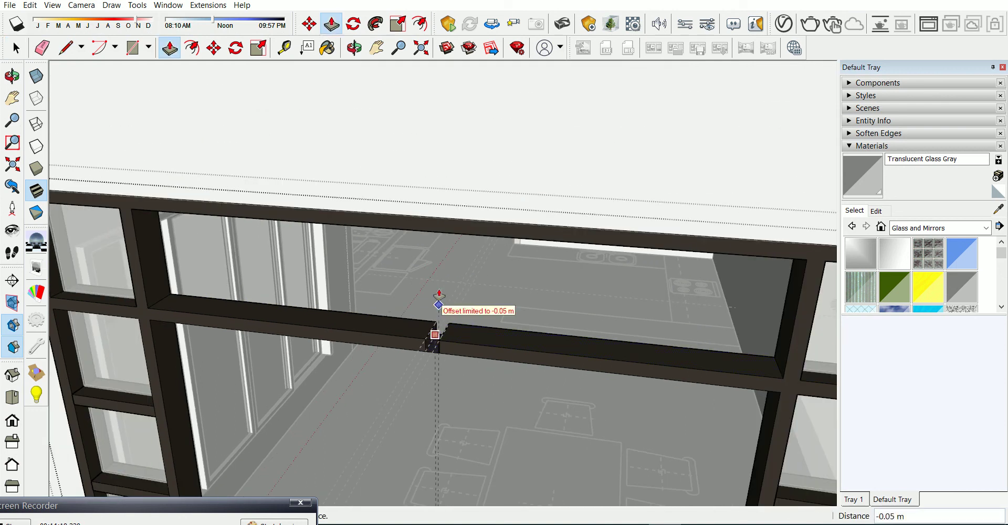
{"action": "left_click", "coordinate": [452, 234]}
Erase the stray edges left around the new post
{"action": "key", "text": "e"}
{"action": "scroll", "coordinate": [435, 231], "scroll_direction": "up", "scroll_amount": 2}
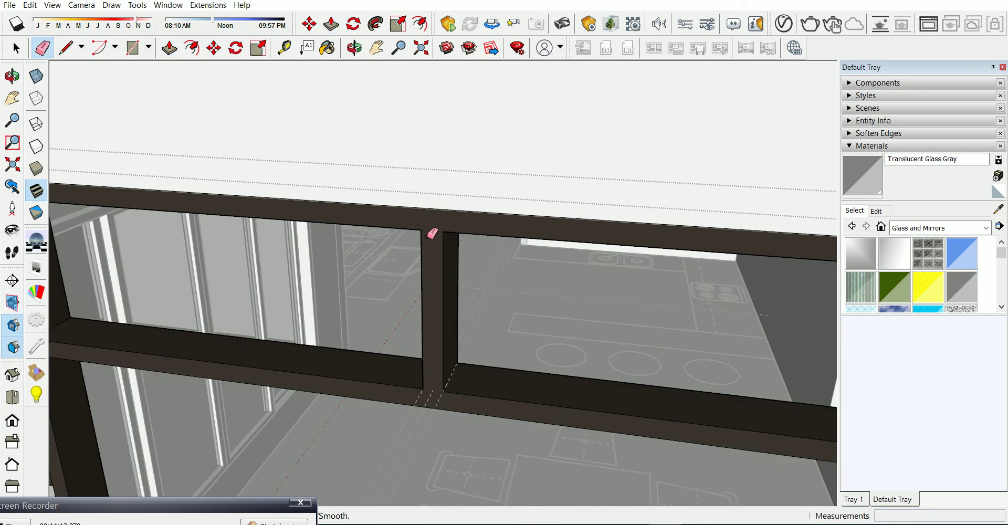
{"action": "scroll", "coordinate": [431, 234], "scroll_direction": "down", "scroll_amount": 2}
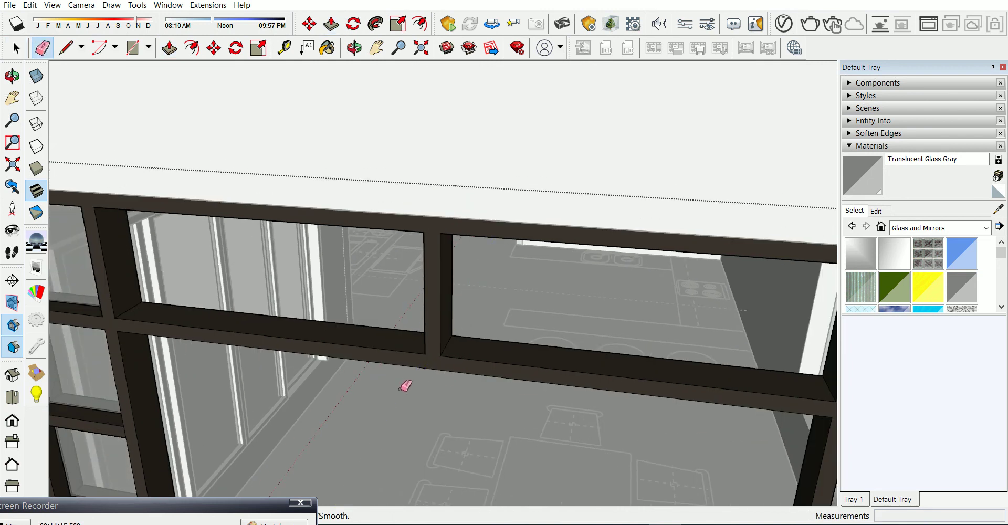
{"action": "scroll", "coordinate": [405, 386], "scroll_direction": "down", "scroll_amount": 3}
{"action": "scroll", "coordinate": [500, 303], "scroll_direction": "down", "scroll_amount": 2}
{"action": "scroll", "coordinate": [499, 303], "scroll_direction": "up", "scroll_amount": 2}
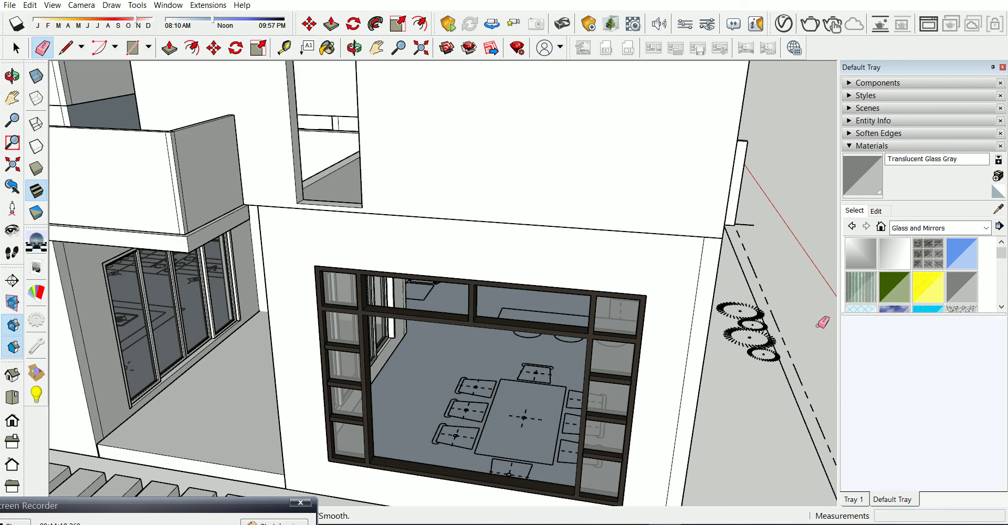
{"action": "key", "text": "space"}
{"action": "scroll", "coordinate": [427, 300], "scroll_direction": "down", "scroll_amount": 2}
{"action": "scroll", "coordinate": [427, 301], "scroll_direction": "up", "scroll_amount": 1}
{"action": "scroll", "coordinate": [420, 303], "scroll_direction": "up", "scroll_amount": 2}
Inside the frame group, draw a rectangle over the left upper opening and make it a group
{"action": "scroll", "coordinate": [414, 304], "scroll_direction": "up", "scroll_amount": 2}
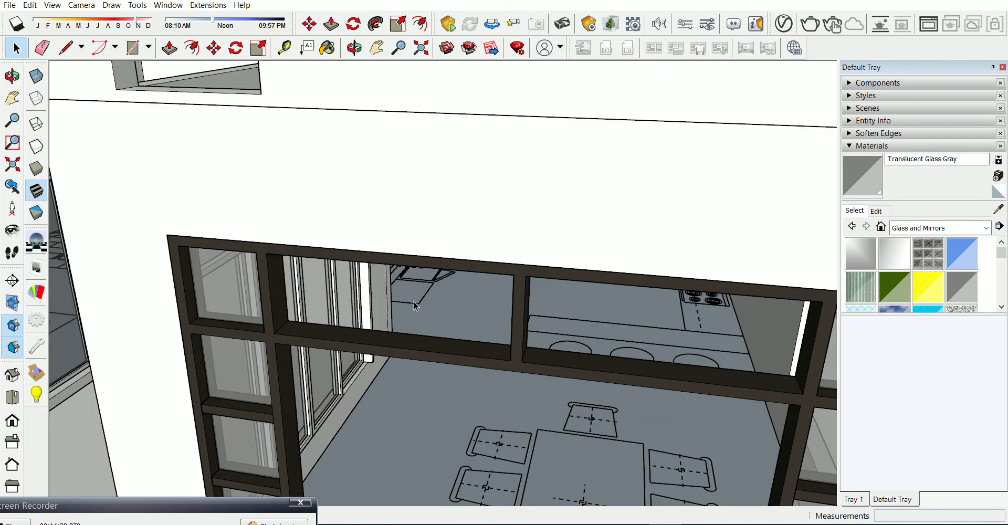
{"action": "key", "text": "r"}
{"action": "key", "text": "space"}
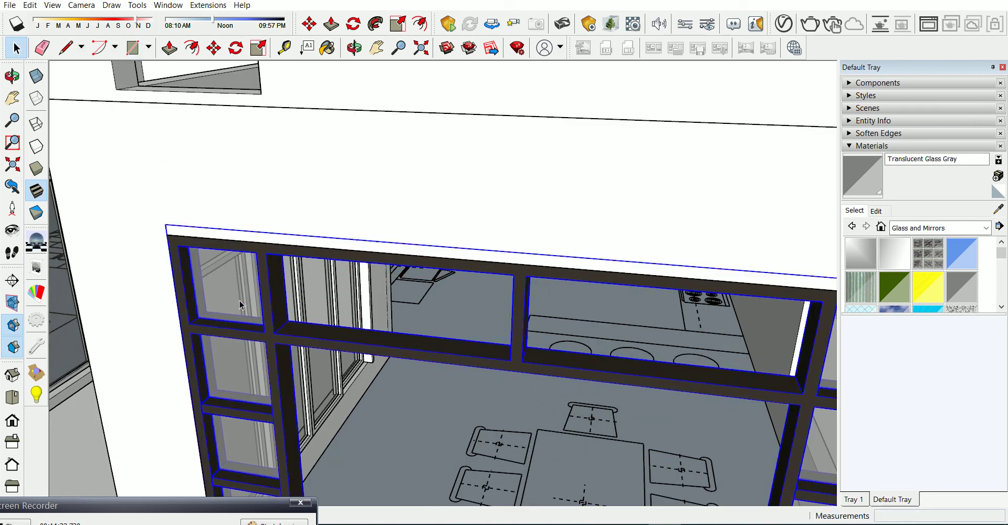
{"action": "double_click", "coordinate": [240, 305]}
{"action": "key", "text": "e"}
{"action": "key", "text": "r"}
{"action": "left_click", "coordinate": [274, 334]}
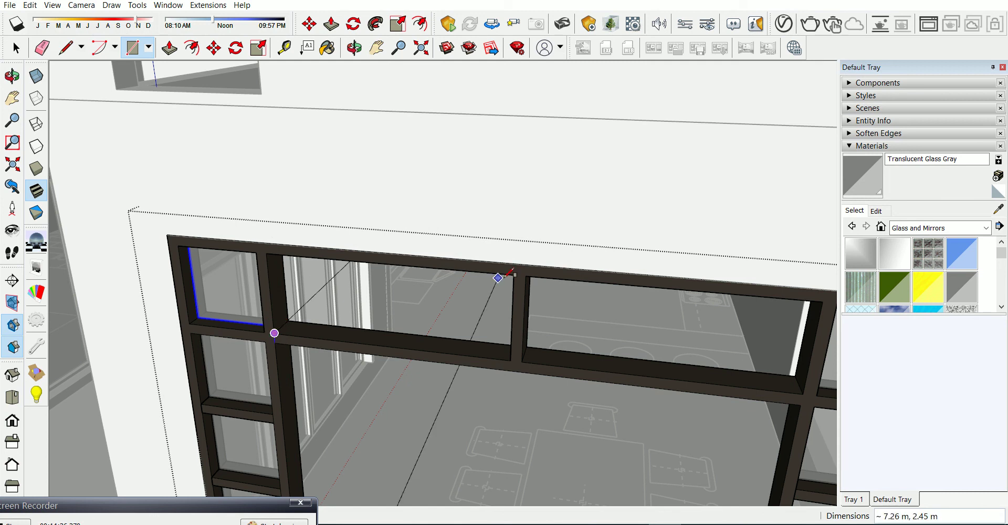
{"action": "left_click", "coordinate": [501, 274]}
{"action": "scroll", "coordinate": [400, 273], "scroll_direction": "down", "scroll_amount": 2}
{"action": "scroll", "coordinate": [370, 304], "scroll_direction": "up", "scroll_amount": 1}
{"action": "key", "text": "space"}
{"action": "left_click", "coordinate": [369, 304]}
{"action": "right_click", "coordinate": [369, 304]}
{"action": "left_click", "coordinate": [444, 178]}
Push/Pull the pane face to a 0.01 m thickness
{"action": "double_click", "coordinate": [376, 295]}
{"action": "left_click", "coordinate": [376, 295]}
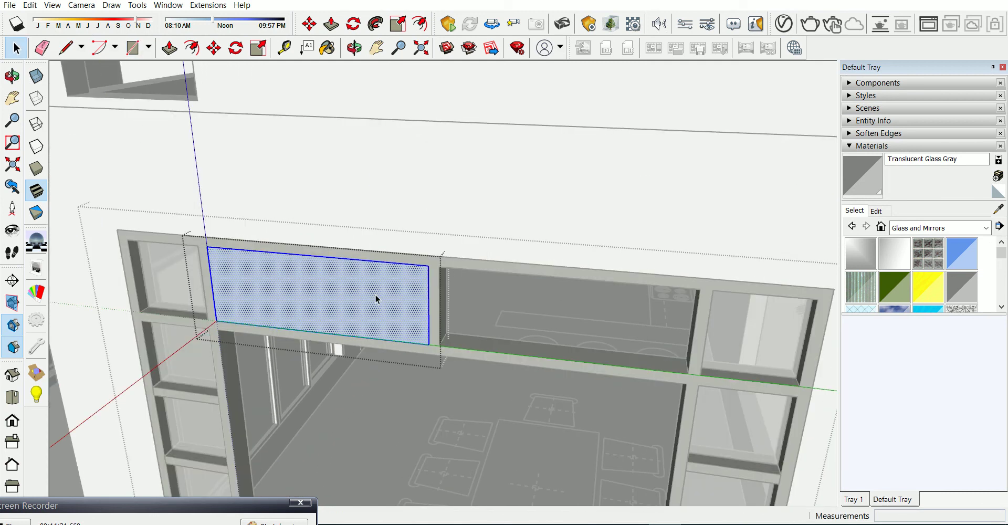
{"action": "key", "text": "p"}
{"action": "left_click", "coordinate": [375, 295]}
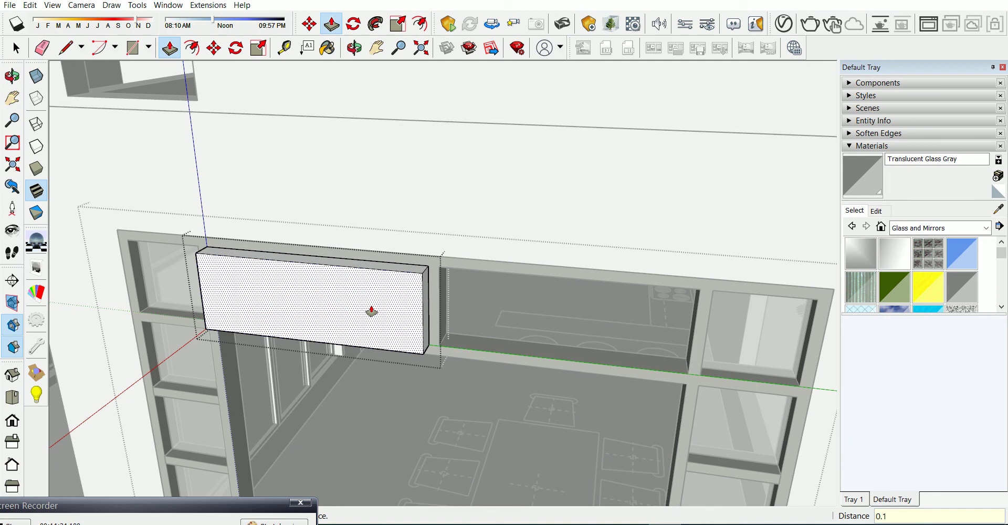
{"action": "key", "text": "Escape"}
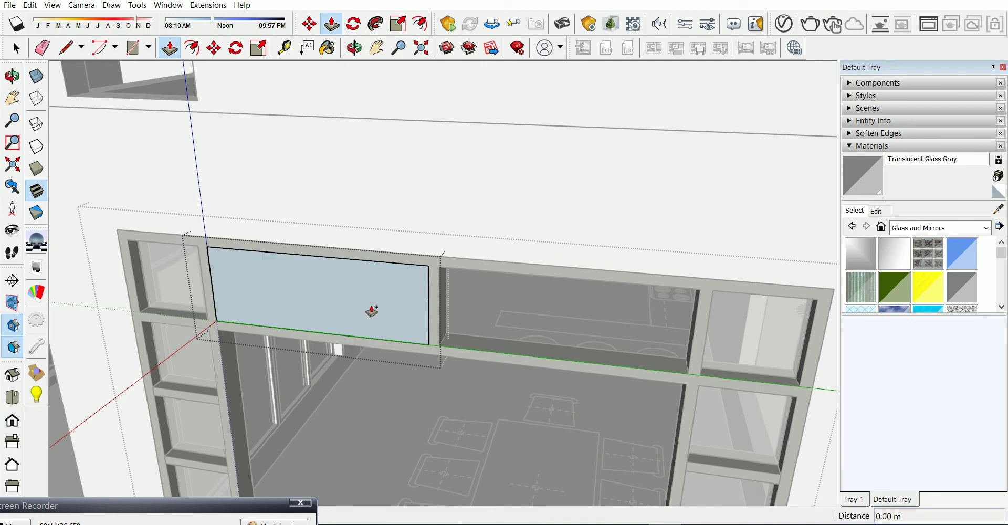
{"action": "left_click", "coordinate": [371, 311]}
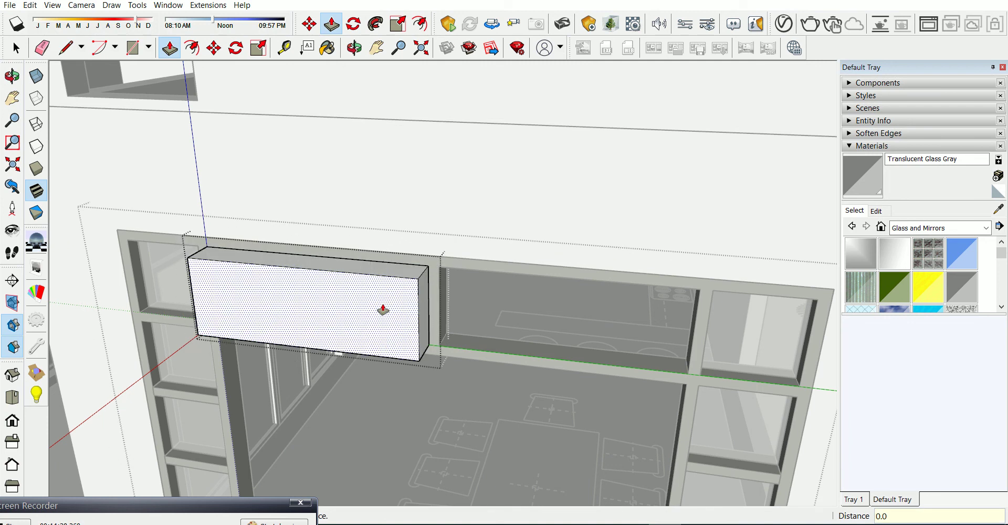
{"action": "type", "text": "1"}
{"action": "key", "text": "Return"}
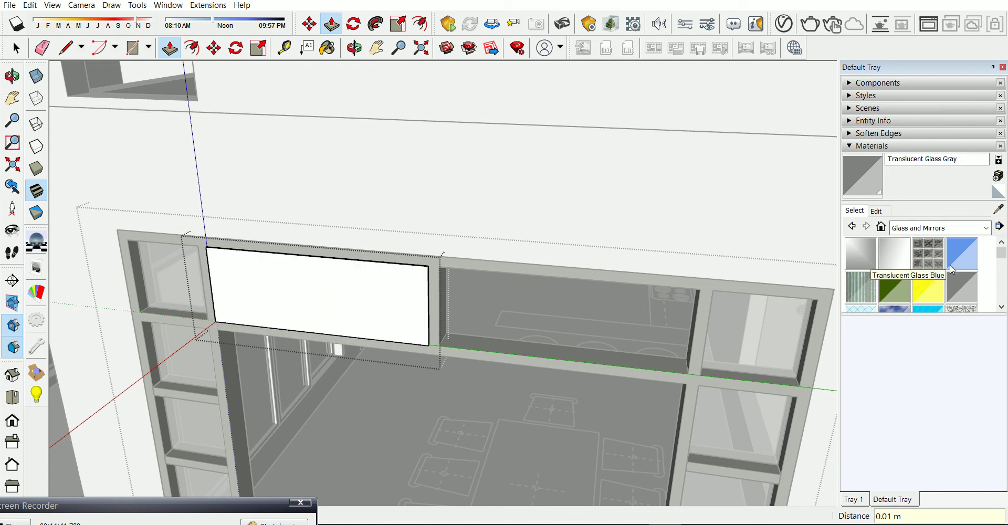
Paint the pane Translucent Glass Gray and pick it up to reposition it
{"action": "key", "text": "space"}
{"action": "left_click", "coordinate": [336, 312]}
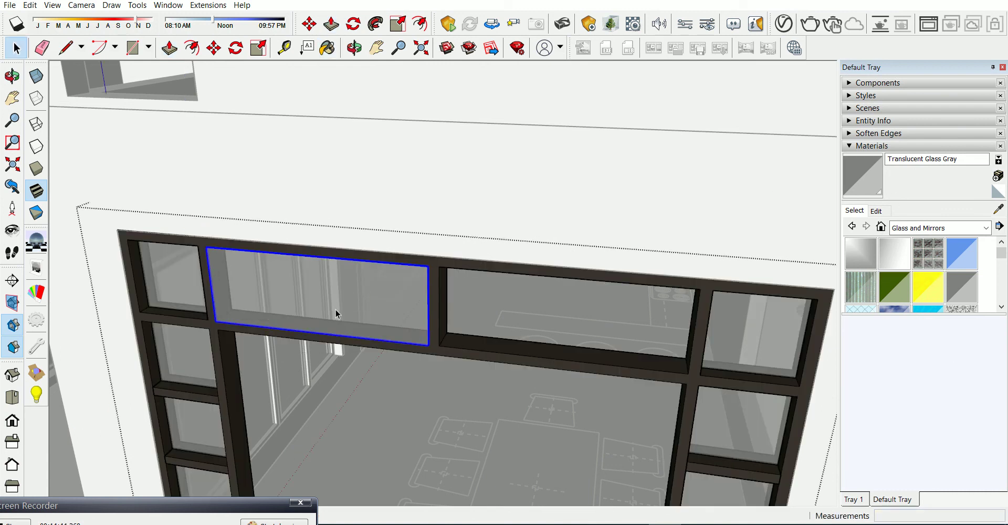
{"action": "scroll", "coordinate": [336, 313], "scroll_direction": "up", "scroll_amount": 3}
{"action": "scroll", "coordinate": [158, 323], "scroll_direction": "up", "scroll_amount": 3}
{"action": "key", "text": "m"}
{"action": "left_click", "coordinate": [173, 325]}
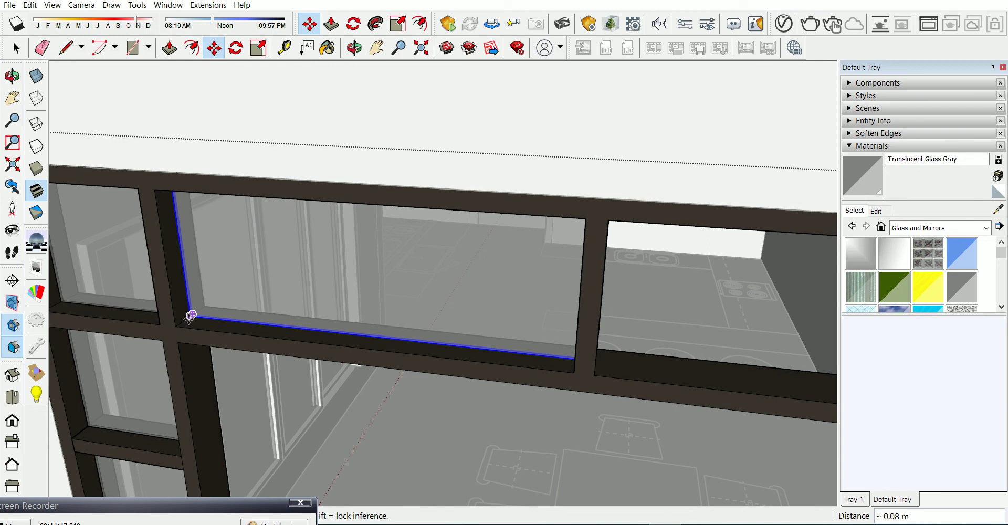
Place a copy of the glass pane in the right upper transom opening
{"action": "left_click", "coordinate": [594, 375]}
{"action": "scroll", "coordinate": [454, 282], "scroll_direction": "down", "scroll_amount": 3}
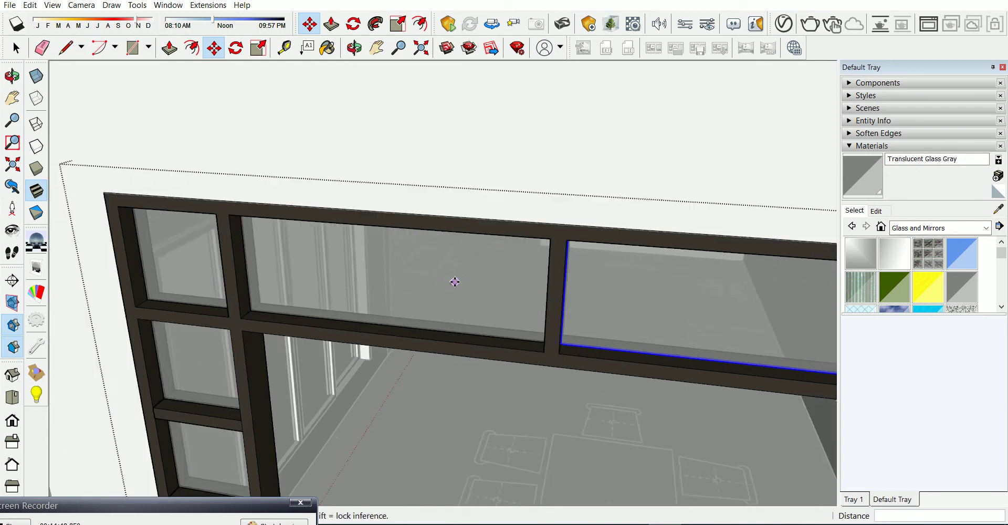
{"action": "scroll", "coordinate": [455, 282], "scroll_direction": "down", "scroll_amount": 2}
{"action": "scroll", "coordinate": [511, 286], "scroll_direction": "down", "scroll_amount": 2}
{"action": "scroll", "coordinate": [531, 345], "scroll_direction": "up", "scroll_amount": 2}
Draw a grouped rectangle over the large central opening and Push/Pull it thin
{"action": "key", "text": "r"}
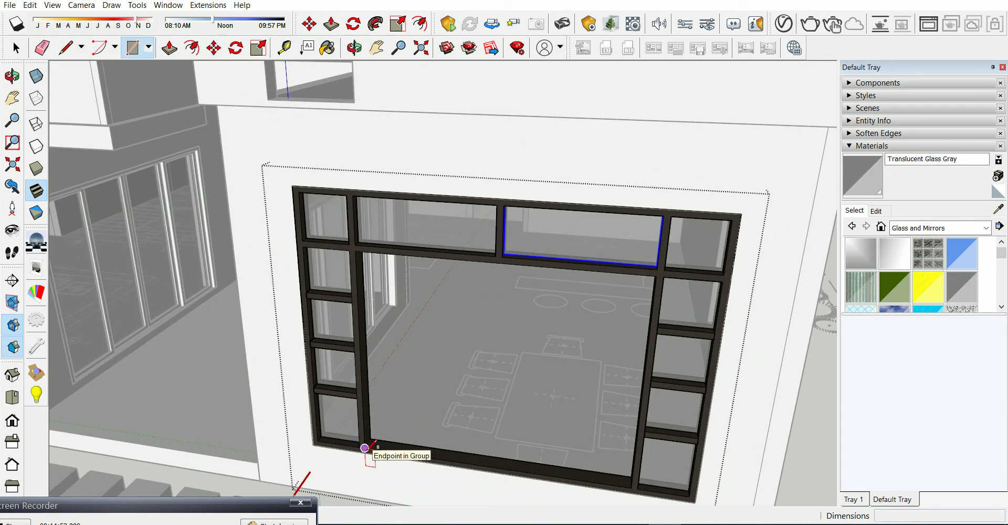
{"action": "left_click", "coordinate": [364, 448]}
{"action": "left_click", "coordinate": [656, 276]}
{"action": "key", "text": "space"}
{"action": "right_click", "coordinate": [505, 317]}
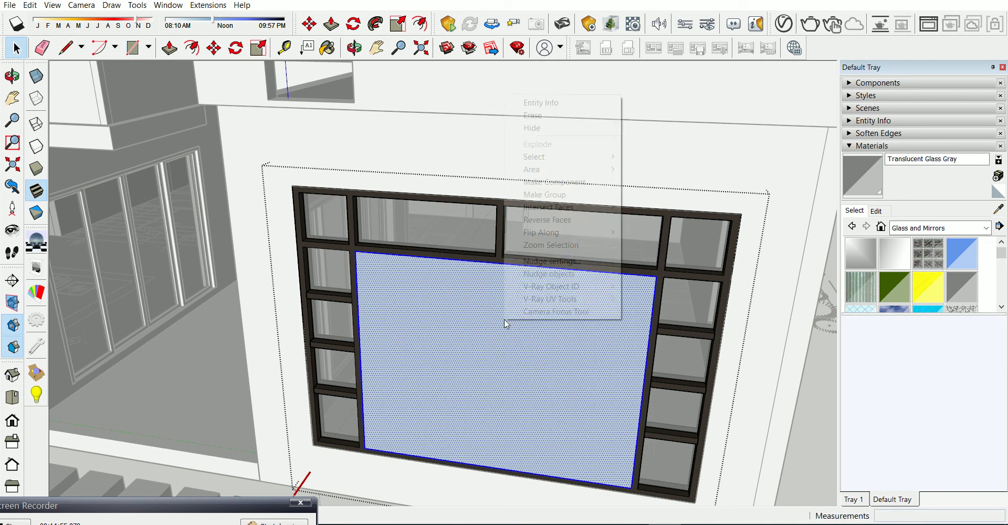
{"action": "left_click", "coordinate": [546, 194]}
{"action": "double_click", "coordinate": [533, 344]}
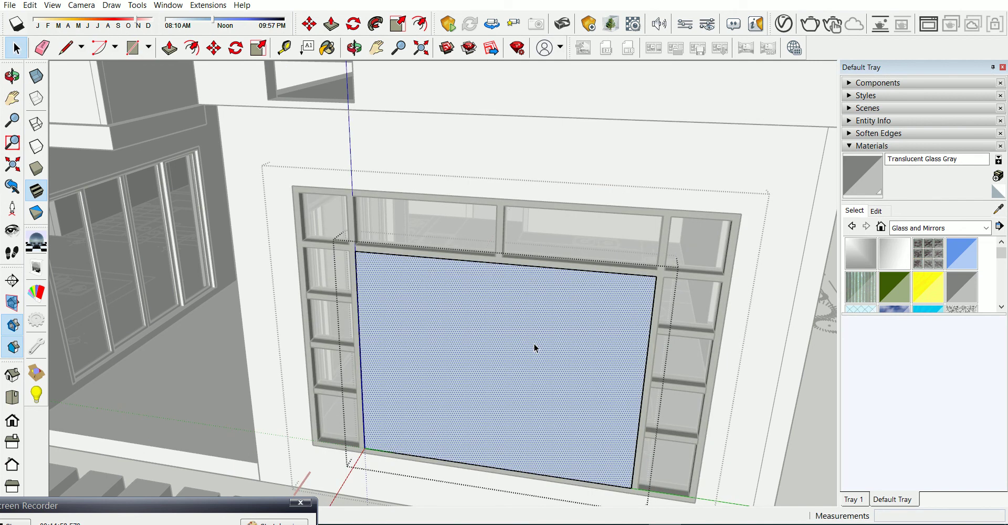
{"action": "key", "text": "p"}
{"action": "left_click", "coordinate": [534, 344]}
{"action": "left_click", "coordinate": [528, 366]}
Paint the central pane with Translucent Glass Gray
{"action": "key", "text": "space"}
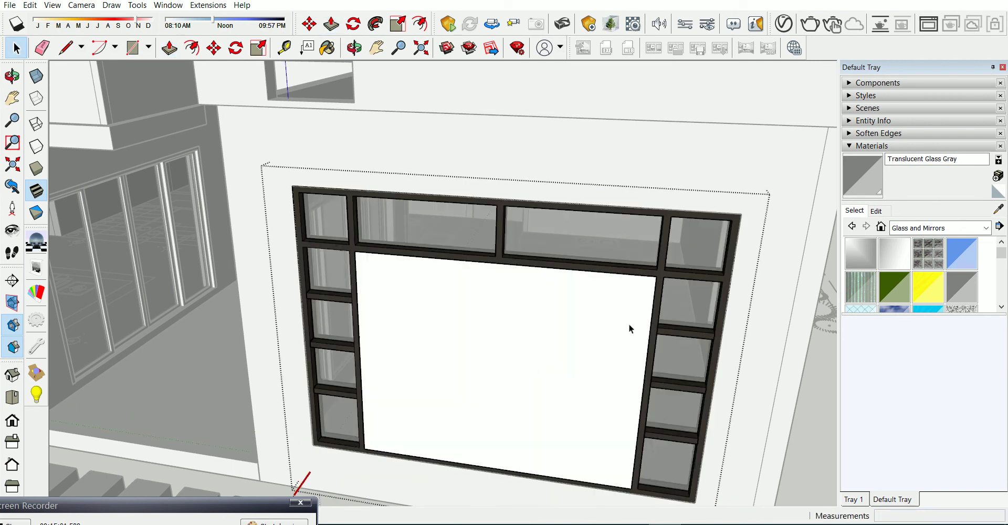
{"action": "left_click", "coordinate": [976, 291]}
{"action": "left_click", "coordinate": [528, 407]}
{"action": "scroll", "coordinate": [472, 415], "scroll_direction": "up", "scroll_amount": 3}
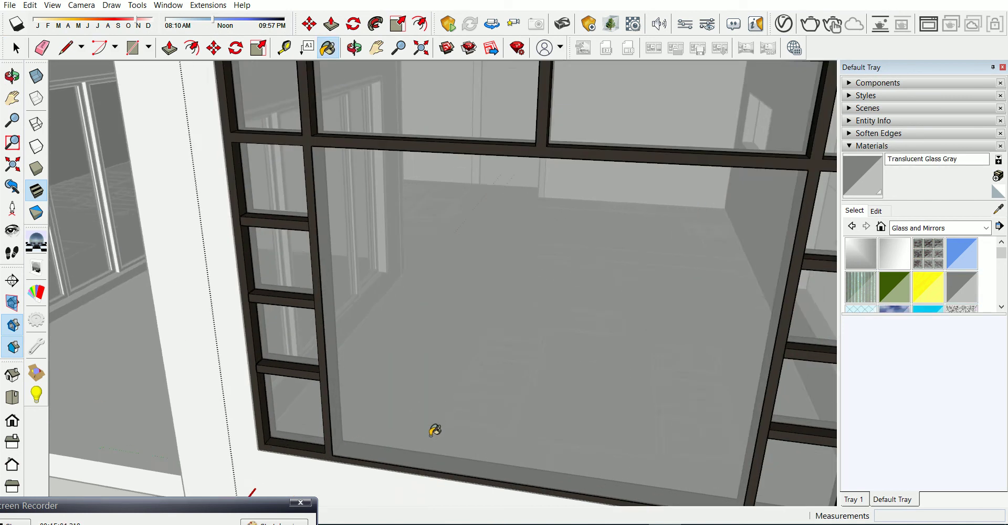
{"action": "scroll", "coordinate": [427, 423], "scroll_direction": "up", "scroll_amount": 3}
{"action": "key", "text": "m"}
{"action": "scroll", "coordinate": [367, 420], "scroll_direction": "down", "scroll_amount": 4}
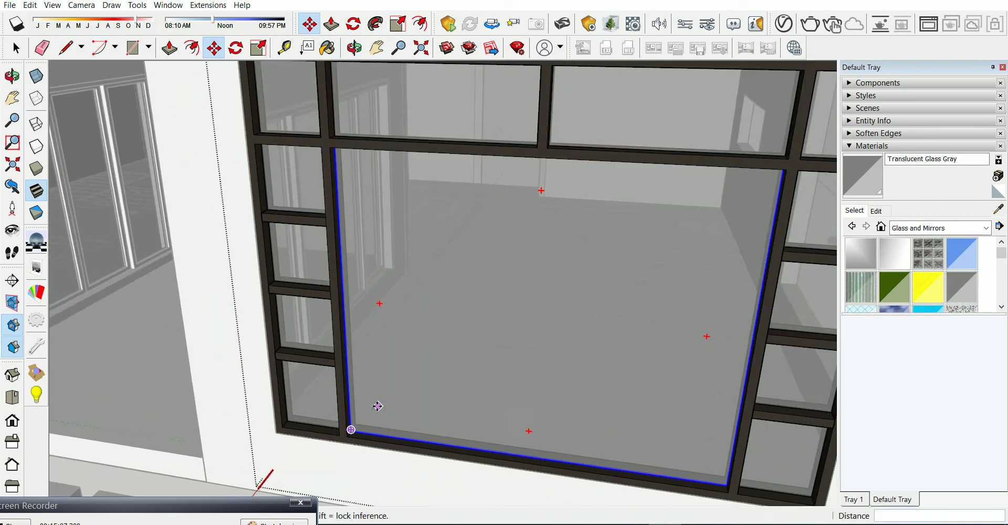
{"action": "key", "text": "space"}
{"action": "scroll", "coordinate": [539, 395], "scroll_direction": "down", "scroll_amount": 5}
{"action": "scroll", "coordinate": [554, 402], "scroll_direction": "down", "scroll_amount": 2}
{"action": "scroll", "coordinate": [554, 402], "scroll_direction": "up", "scroll_amount": 3}
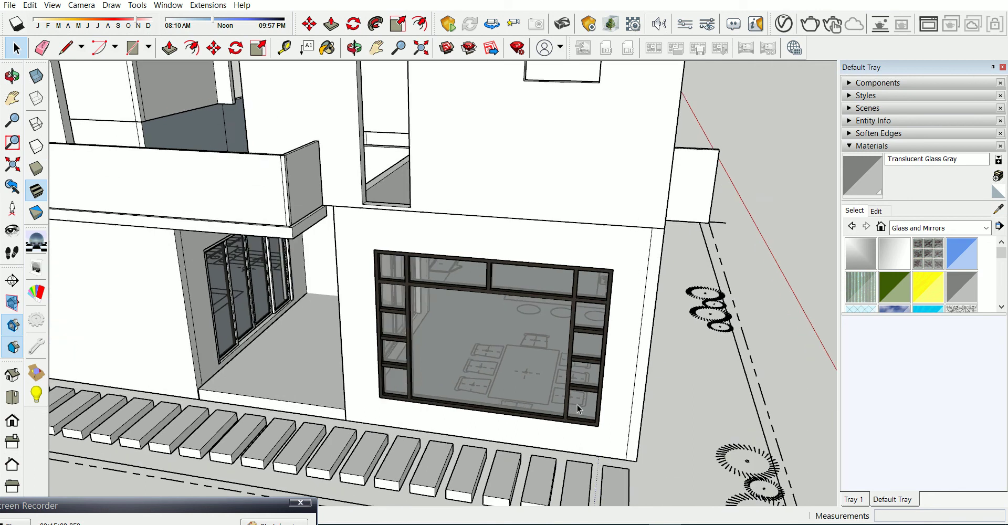
Copy the large window and rotate the copy 90° to face the side wall
{"action": "mouse_move", "coordinate": [582, 404]}
{"action": "middle_mouse_down"}
{"action": "mouse_move", "coordinate": [572, 373]}
{"action": "mouse_move", "coordinate": [473, 420]}
{"action": "middle_mouse_up"}
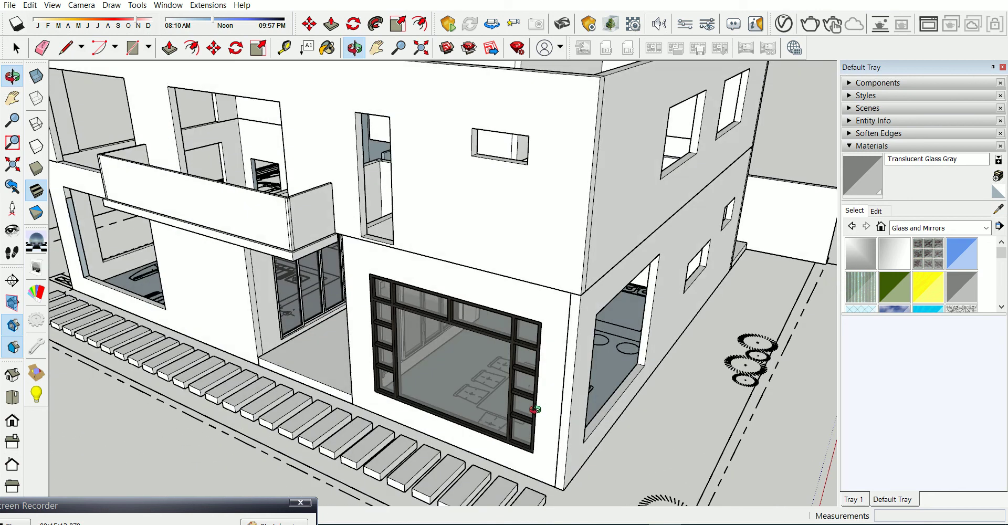
{"action": "left_click", "coordinate": [482, 412]}
{"action": "key", "text": "m"}
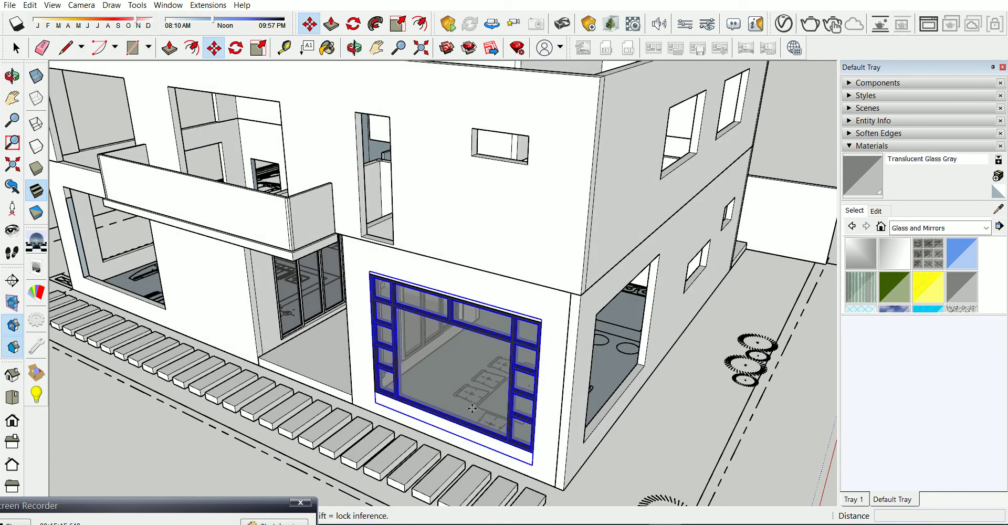
{"action": "left_click", "coordinate": [481, 410]}
{"action": "key", "text": "ctrl"}
{"action": "left_click", "coordinate": [353, 23]}
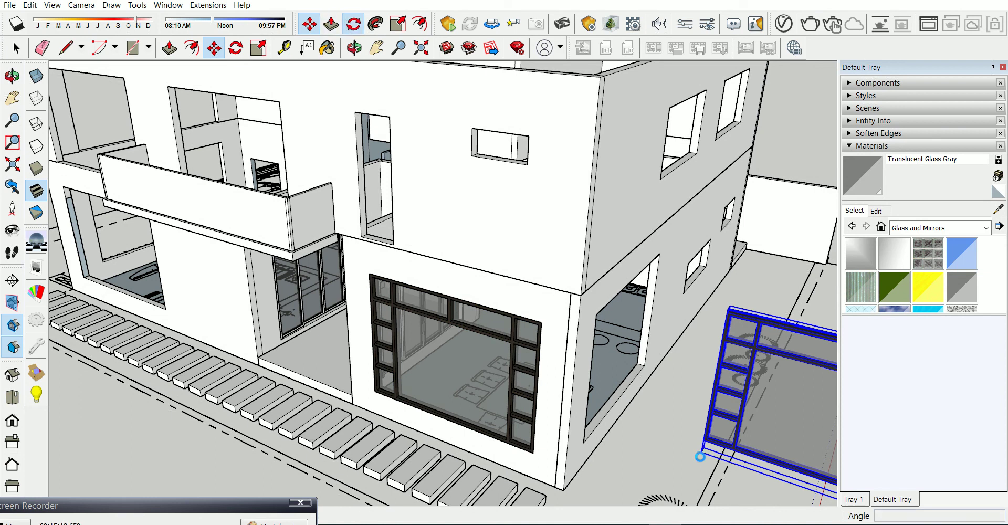
{"action": "left_click", "coordinate": [637, 458]}
{"action": "left_click", "coordinate": [746, 496]}
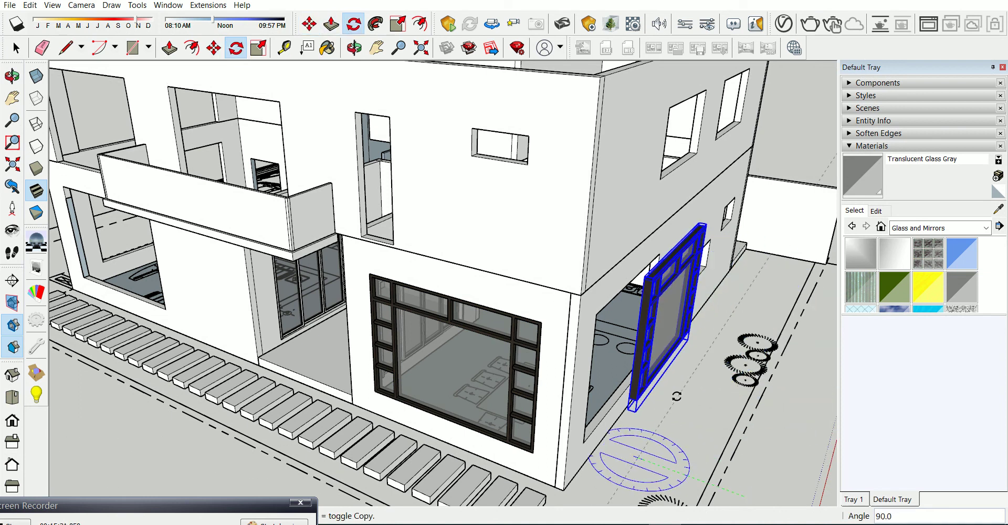
{"action": "left_click", "coordinate": [676, 397]}
Move the rotated copy into the side-wall ground-floor opening, checking it in X-ray
{"action": "scroll", "coordinate": [679, 414], "scroll_direction": "up", "scroll_amount": 5}
{"action": "key", "text": "m"}
{"action": "left_click", "coordinate": [601, 378]}
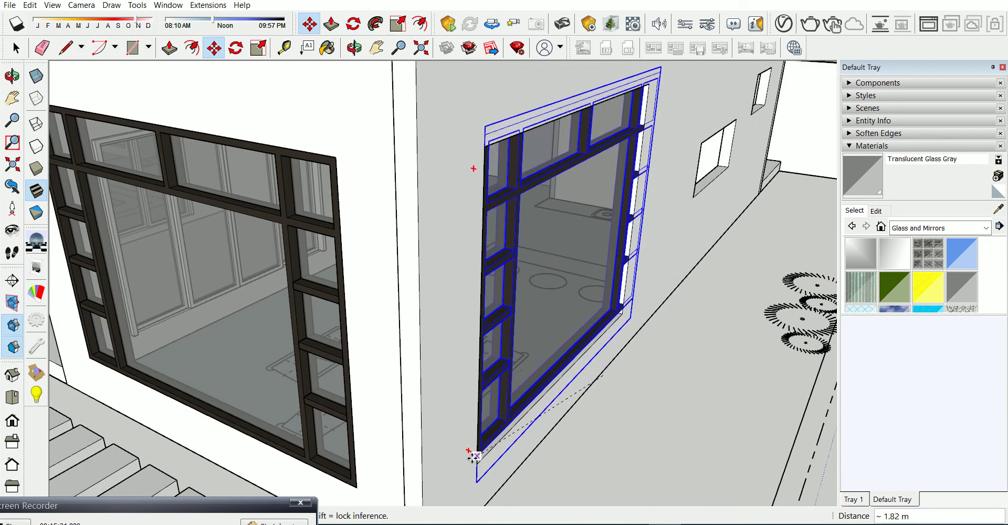
{"action": "scroll", "coordinate": [533, 407], "scroll_direction": "down", "scroll_amount": 5}
{"action": "middle_click_drag", "start_coordinate": [533, 406], "coordinate": [882, 80]}
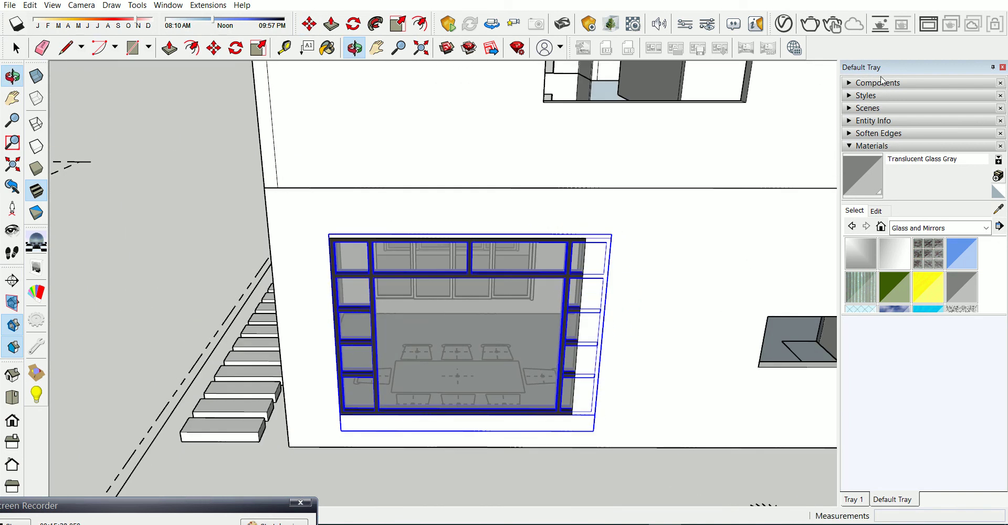
{"action": "left_click", "coordinate": [41, 77]}
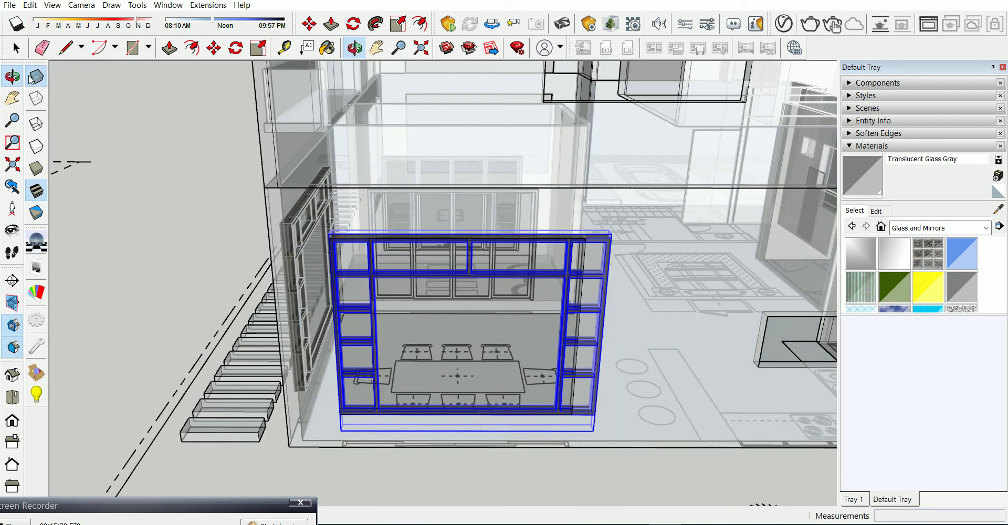
{"action": "left_click", "coordinate": [30, 76]}
Try resizing the copy with Scale under X-ray, then cancel and view the whole house
{"action": "left_click", "coordinate": [397, 31]}
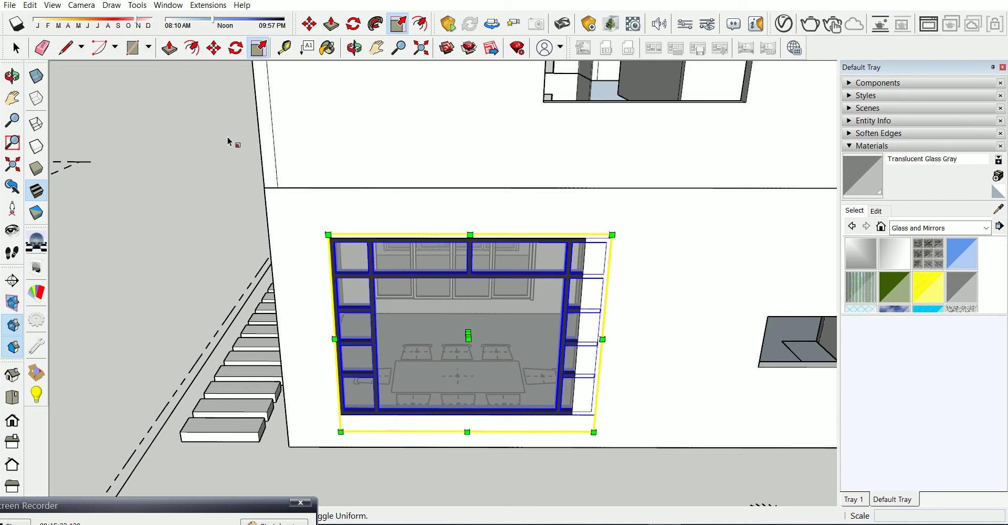
{"action": "key", "text": "x"}
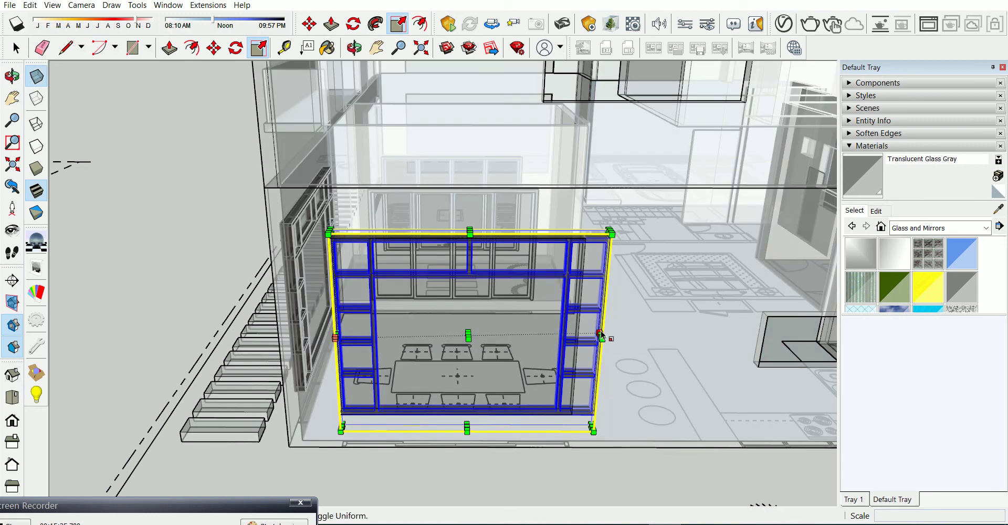
{"action": "left_click_drag", "start_coordinate": [601, 336], "coordinate": [575, 314]}
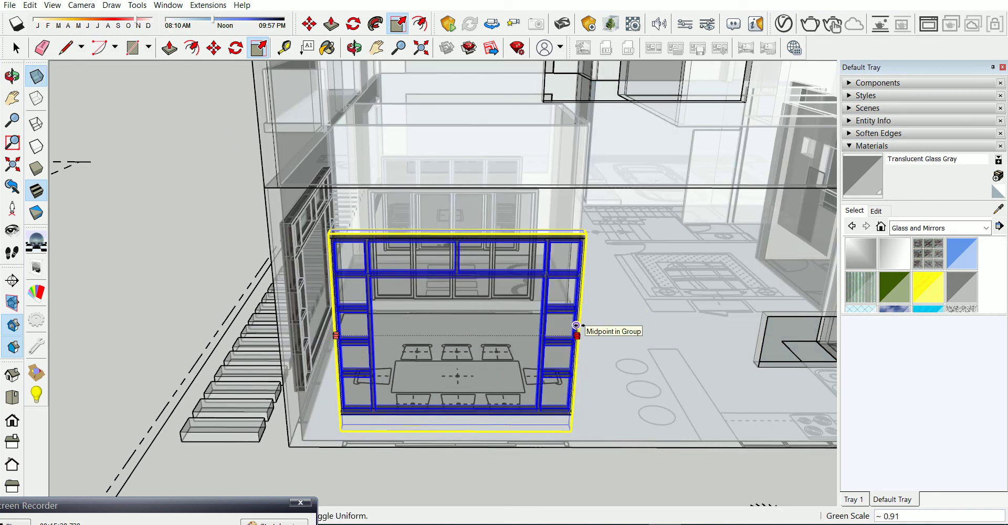
{"action": "key", "text": "space"}
{"action": "left_click", "coordinate": [37, 76]}
{"action": "scroll", "coordinate": [470, 382], "scroll_direction": "down", "scroll_amount": 3}
{"action": "scroll", "coordinate": [471, 382], "scroll_direction": "down", "scroll_amount": 3}
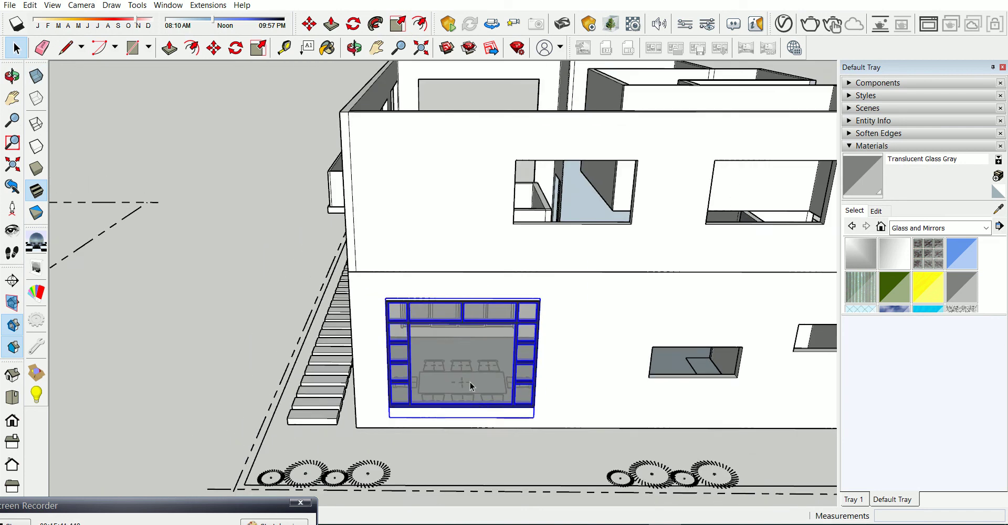
{"action": "middle_click_drag", "start_coordinate": [470, 382], "coordinate": [725, 391]}
{"action": "left_click", "coordinate": [725, 390]}
Import the 'masters cr' file from the WINDOW components folder via File > Import
{"action": "mouse_move", "coordinate": [321, 386]}
{"action": "middle_mouse_down"}
{"action": "mouse_move", "coordinate": [411, 326]}
{"action": "mouse_move", "coordinate": [318, 213]}
{"action": "middle_mouse_up"}
{"action": "left_click", "coordinate": [10, 5]}
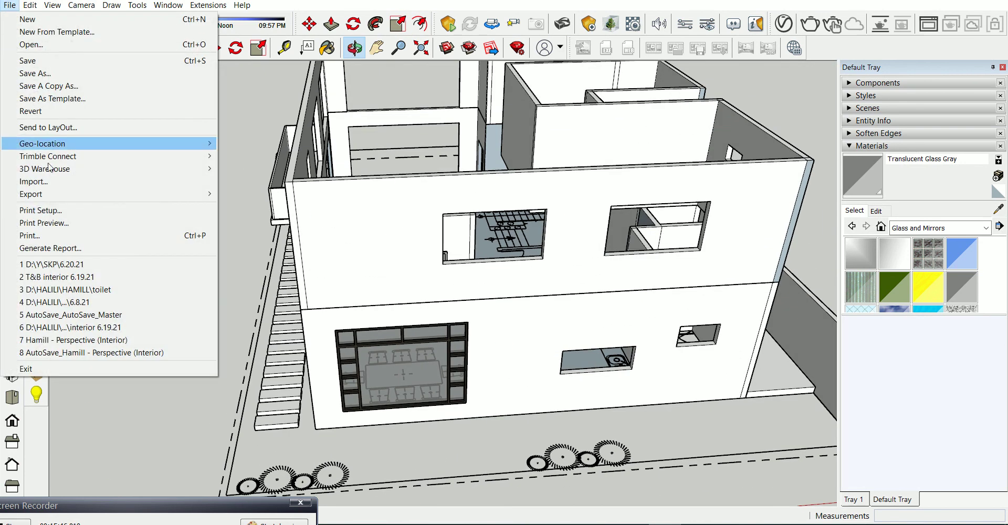
{"action": "left_click", "coordinate": [44, 186]}
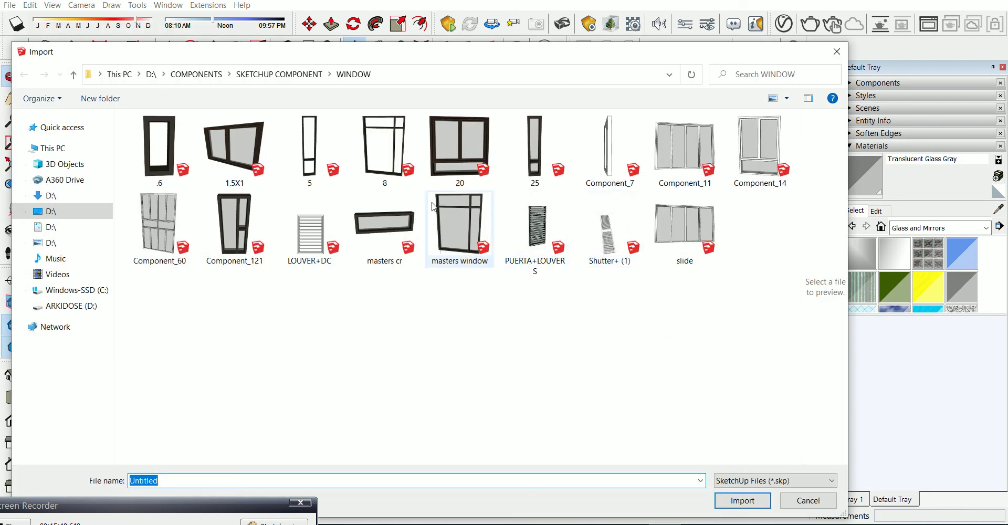
{"action": "left_click", "coordinate": [388, 227]}
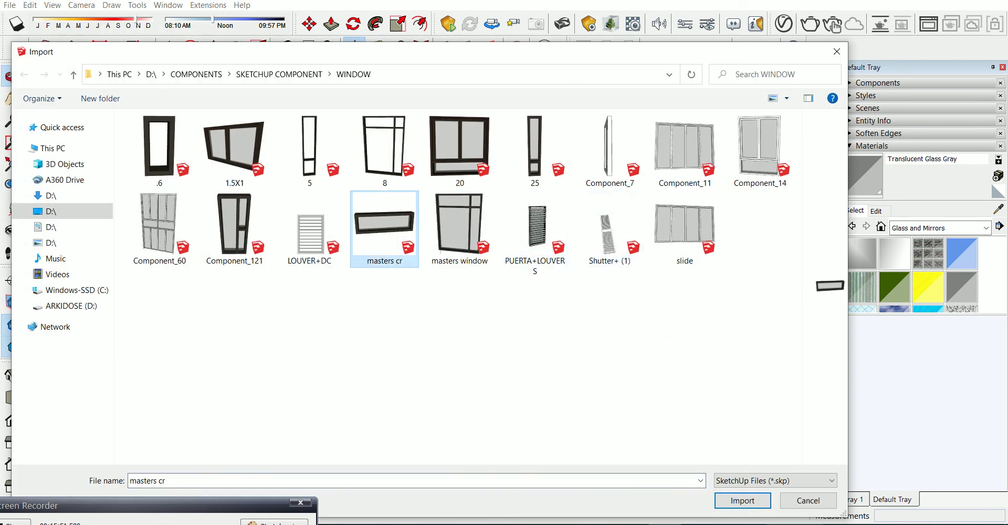
{"action": "left_click", "coordinate": [743, 501]}
{"action": "scroll", "coordinate": [653, 401], "scroll_direction": "up", "scroll_amount": 5}
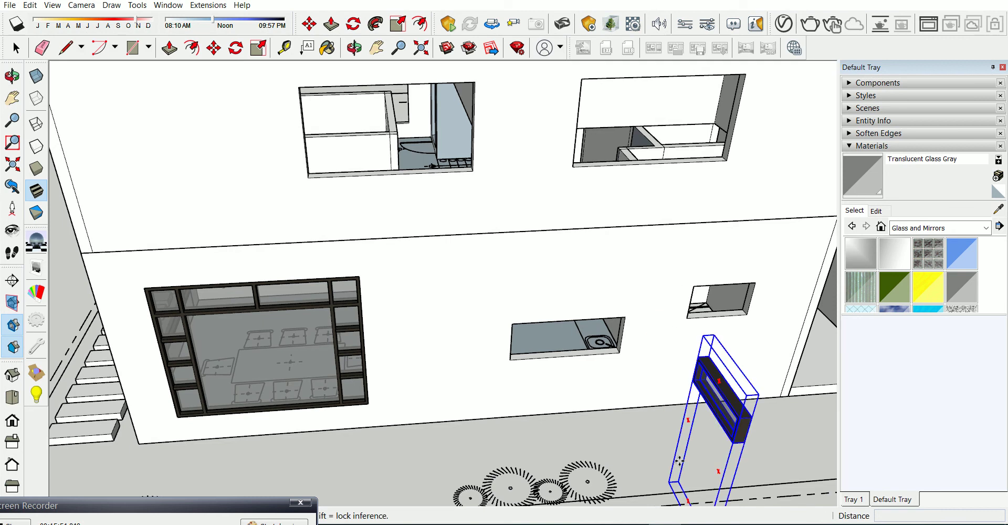
Rotate the imported masters cr window 90° so it stands upright
{"action": "left_click", "coordinate": [349, 27]}
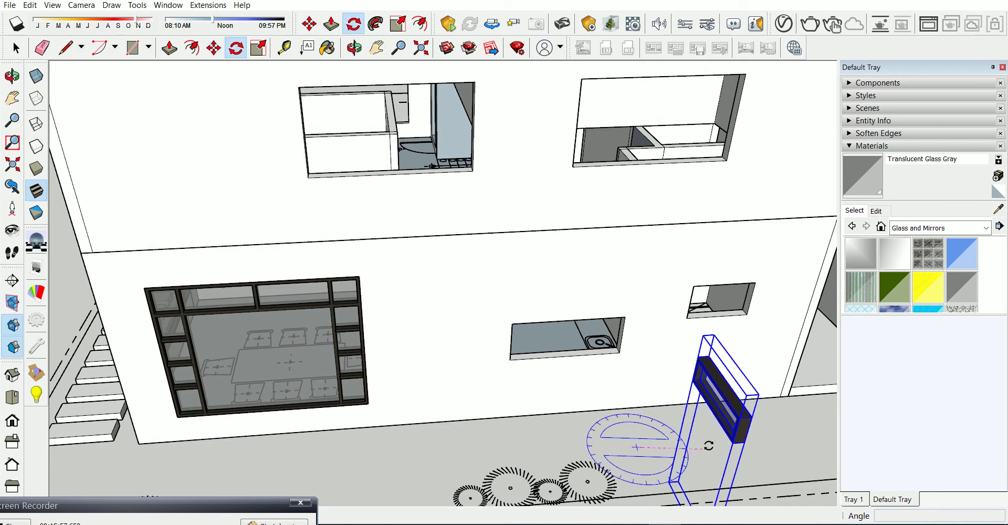
{"action": "left_click", "coordinate": [706, 450]}
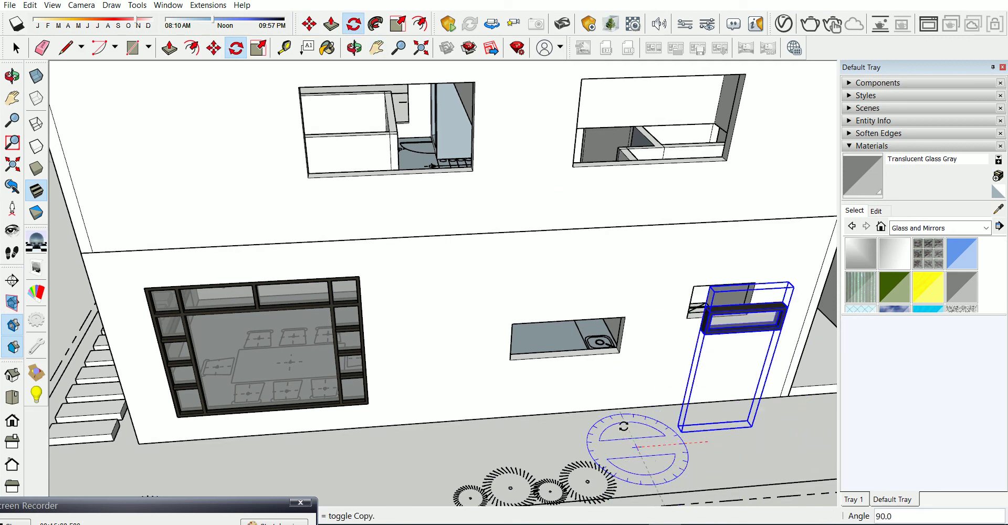
{"action": "scroll", "coordinate": [634, 426], "scroll_direction": "up", "scroll_amount": 3}
Move the window into the small opening above the sink counter and check it with the Tape Measure
{"action": "key", "text": "m"}
{"action": "left_click", "coordinate": [746, 317]}
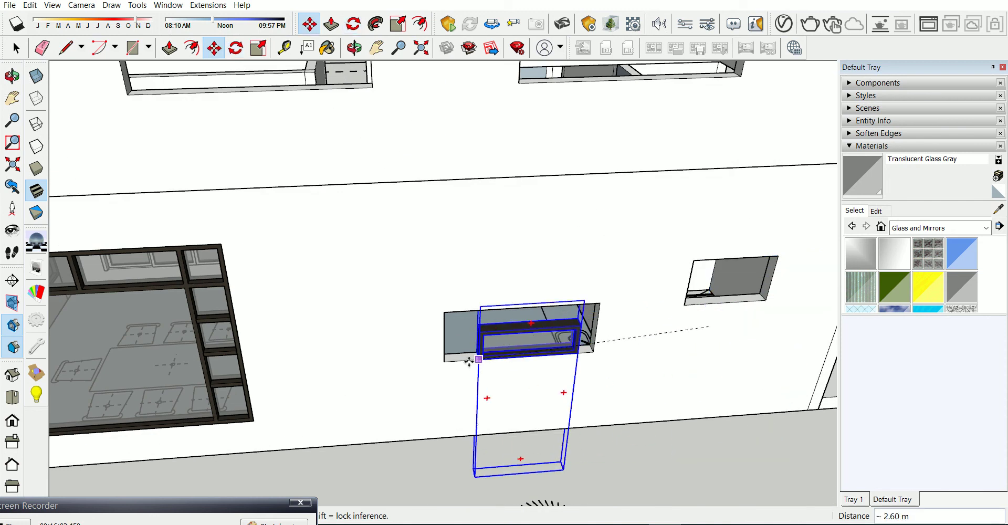
{"action": "middle_click_drag", "start_coordinate": [486, 356], "coordinate": [566, 331]}
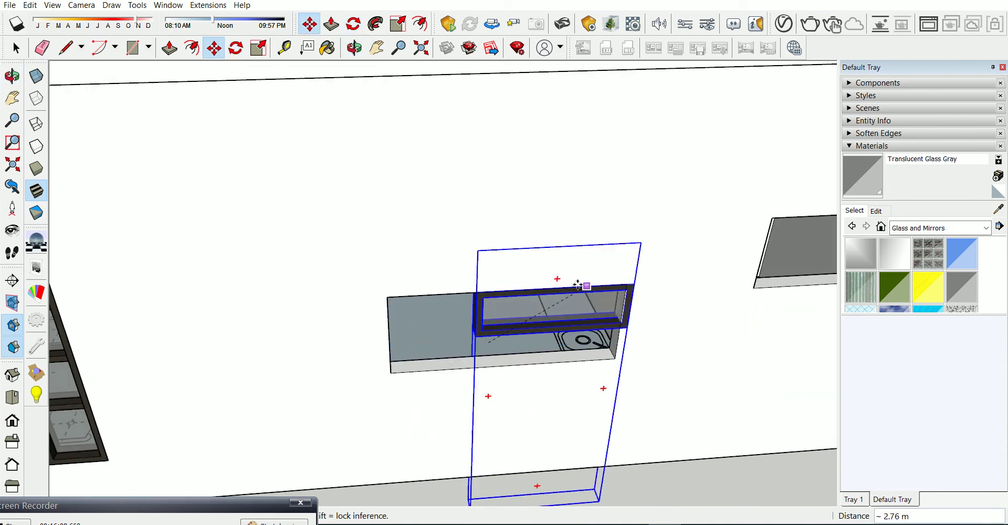
{"action": "left_click", "coordinate": [627, 285]}
{"action": "key", "text": "t"}
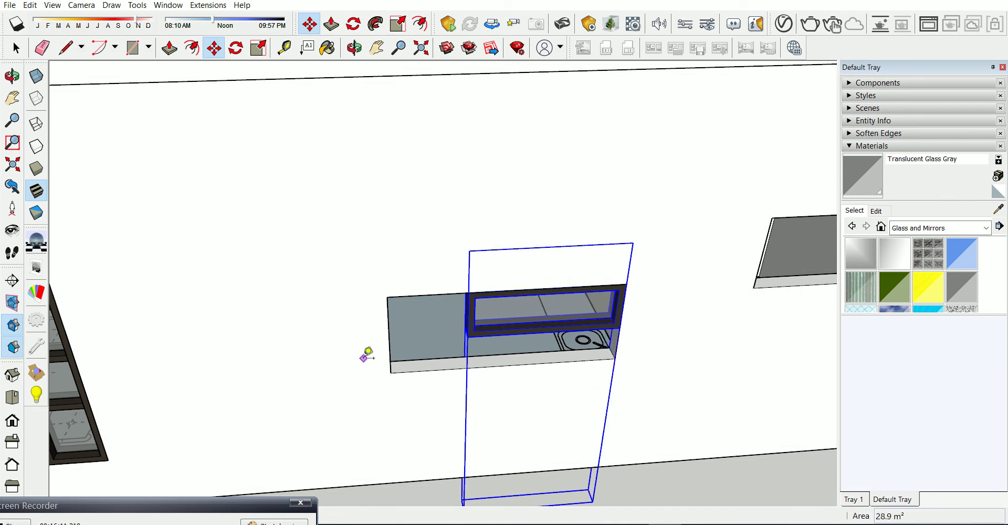
{"action": "scroll", "coordinate": [367, 353], "scroll_direction": "up", "scroll_amount": 2}
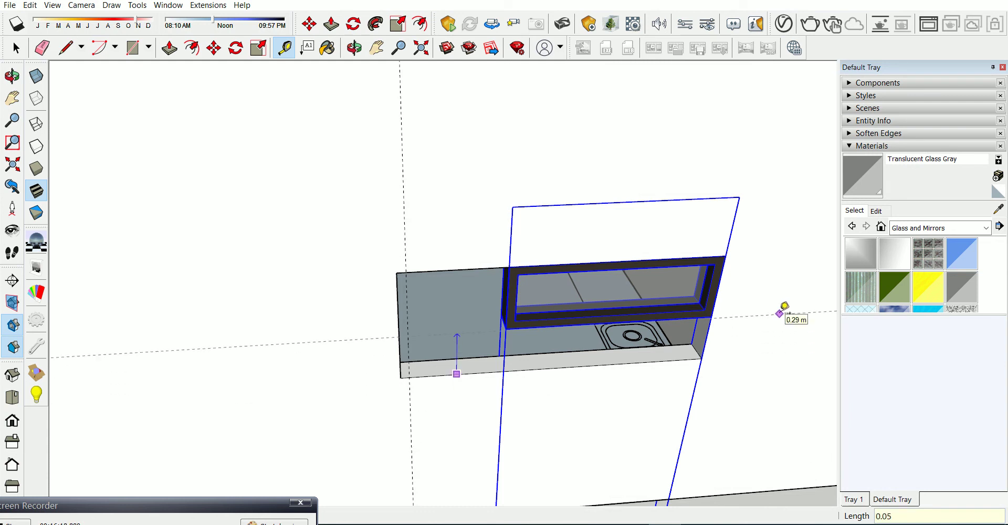
Inside the window component, extend the inner frame leftward about 0.59 m and push the solid left panel through
{"action": "key", "text": "space"}
{"action": "double_click", "coordinate": [568, 313]}
{"action": "scroll", "coordinate": [494, 318], "scroll_direction": "up", "scroll_amount": 2}
{"action": "double_click", "coordinate": [501, 305]}
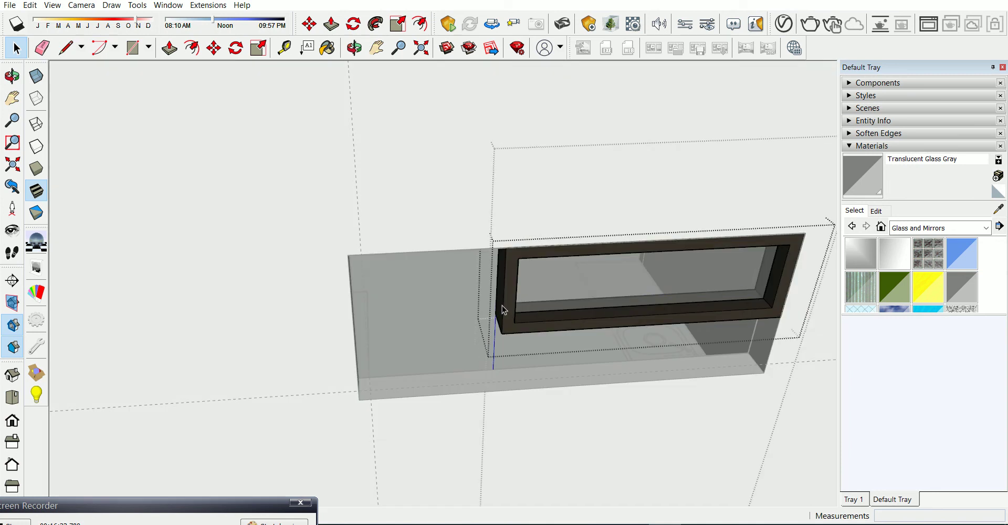
{"action": "left_click", "coordinate": [503, 305]}
{"action": "key", "text": "p"}
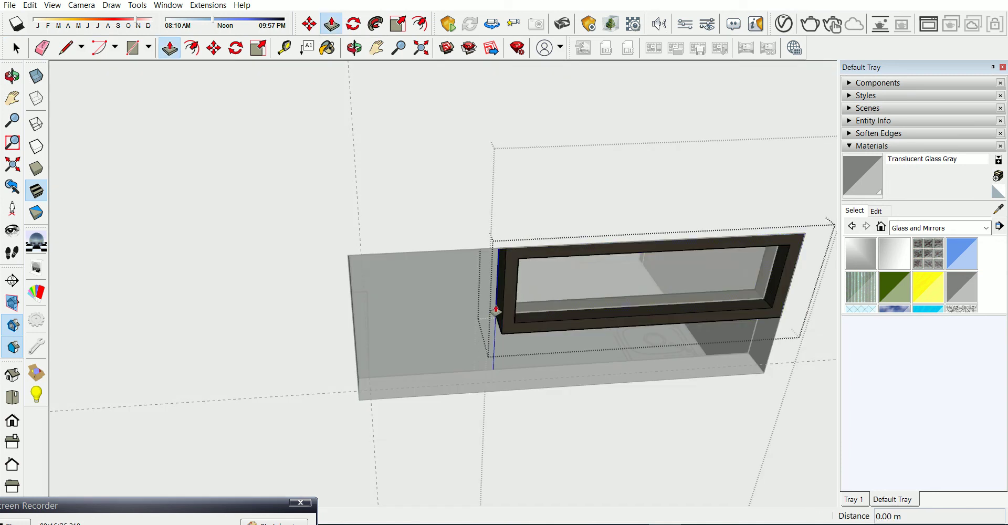
{"action": "left_click_drag", "start_coordinate": [496, 309], "coordinate": [356, 320]}
{"action": "left_click", "coordinate": [350, 323]}
{"action": "middle_click_drag", "start_coordinate": [416, 371], "coordinate": [418, 371]}
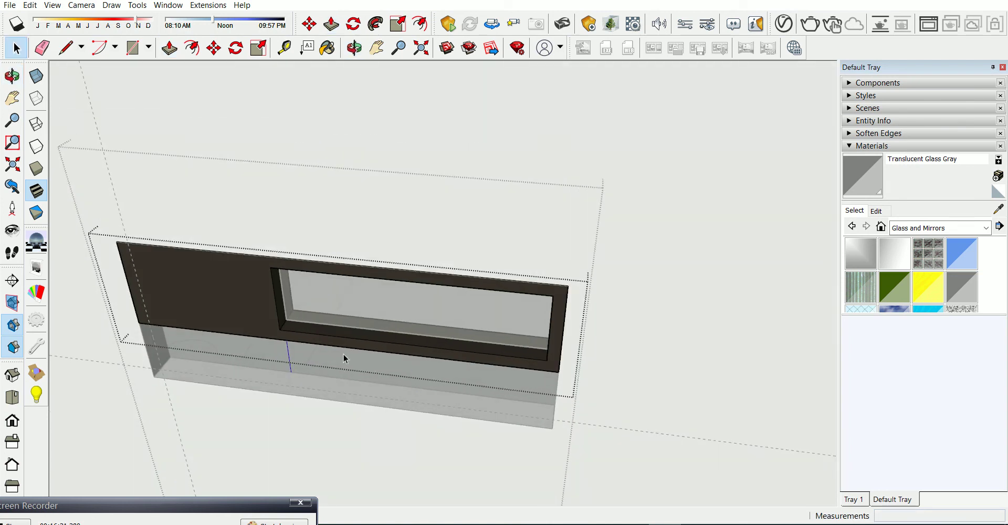
{"action": "left_click_drag", "start_coordinate": [272, 297], "coordinate": [158, 362]}
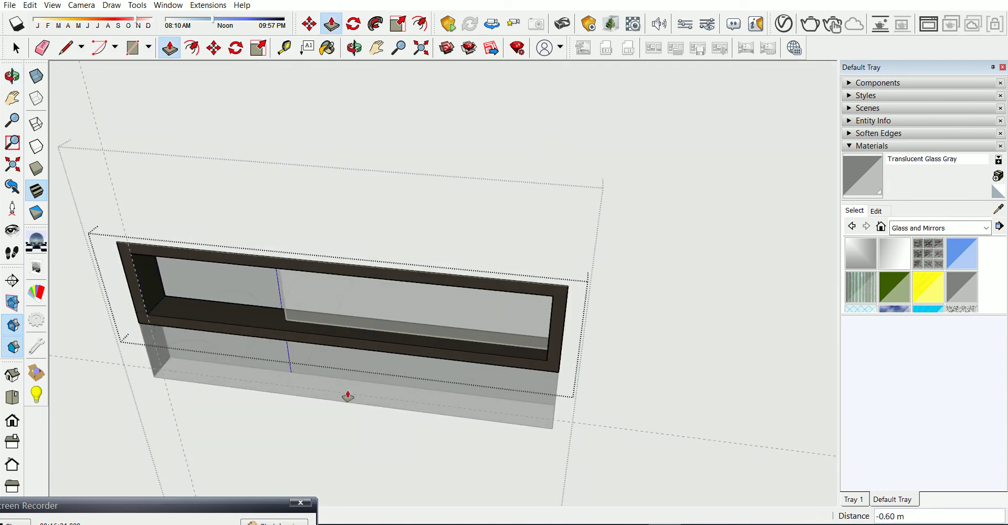
{"action": "middle_click_drag", "start_coordinate": [349, 393], "coordinate": [594, 200]}
Pull the dark frame face down 0.30 m, then push it back by 0.30 m
{"action": "key", "text": "space"}
{"action": "key", "text": "p"}
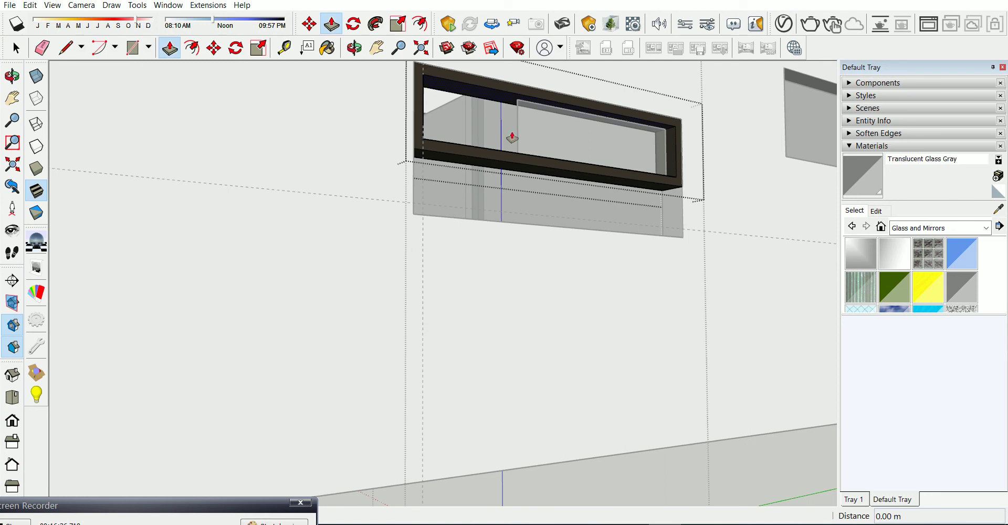
{"action": "scroll", "coordinate": [513, 135], "scroll_direction": "up", "scroll_amount": 2}
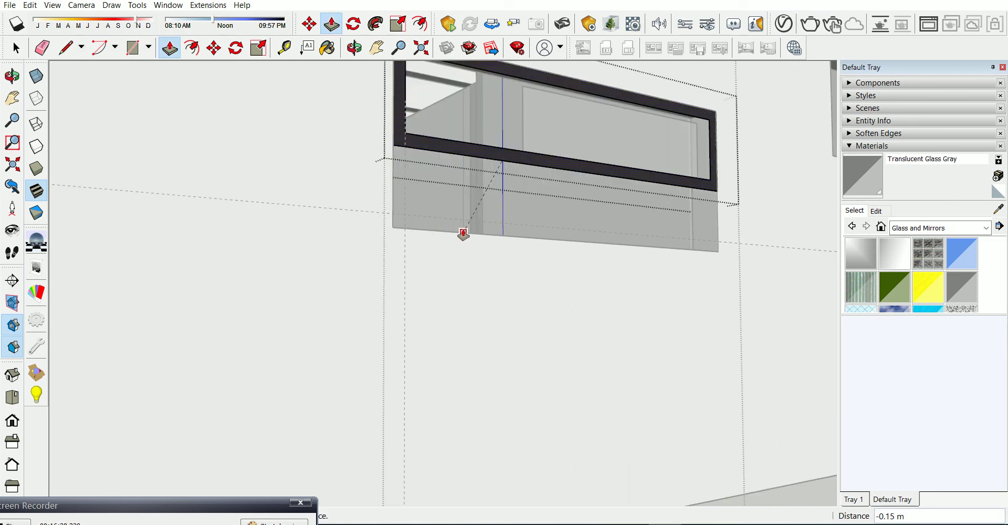
{"action": "left_click", "coordinate": [481, 160]}
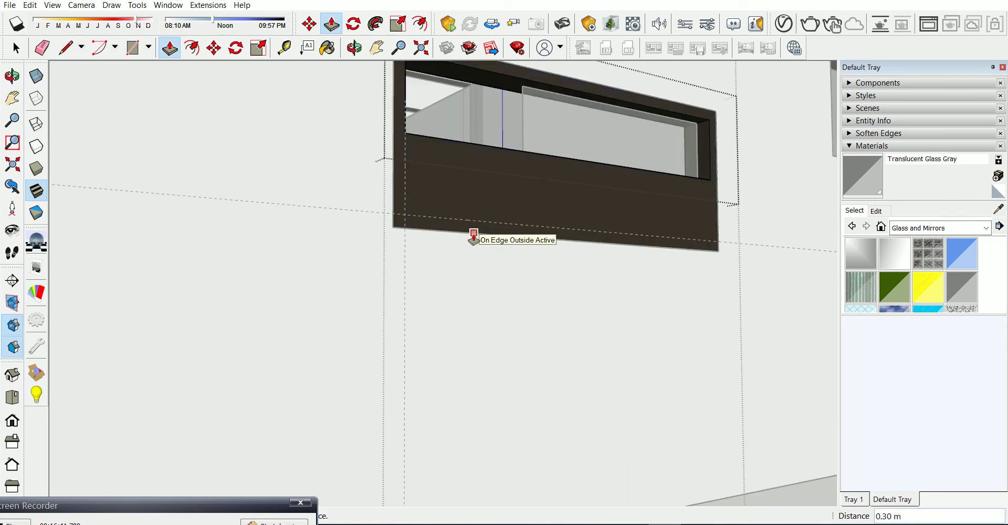
{"action": "mouse_move", "coordinate": [508, 260]}
{"action": "middle_mouse_down"}
{"action": "mouse_move", "coordinate": [490, 341]}
{"action": "mouse_move", "coordinate": [522, 400]}
{"action": "mouse_move", "coordinate": [507, 231]}
{"action": "middle_mouse_up"}
{"action": "left_click", "coordinate": [467, 191]}
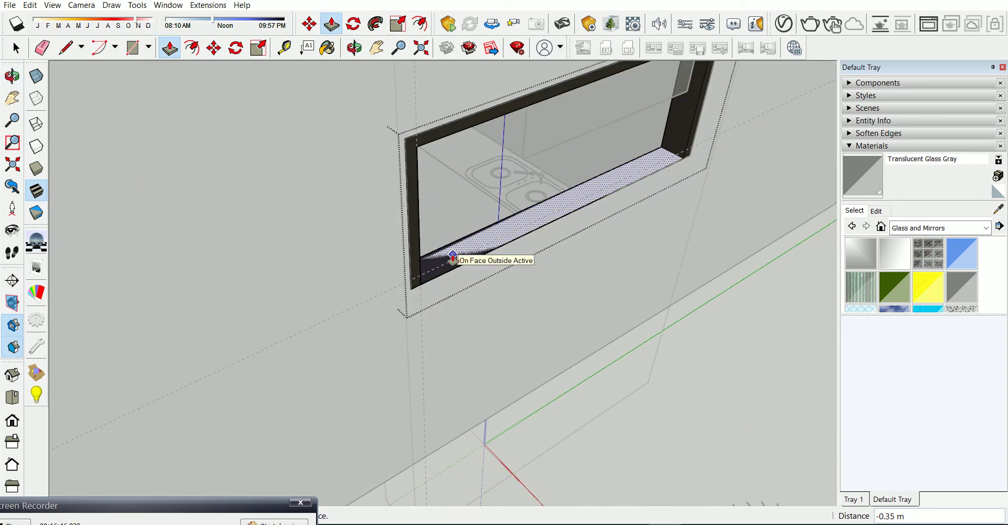
{"action": "left_click", "coordinate": [441, 263]}
{"action": "scroll", "coordinate": [401, 317], "scroll_direction": "down", "scroll_amount": 2}
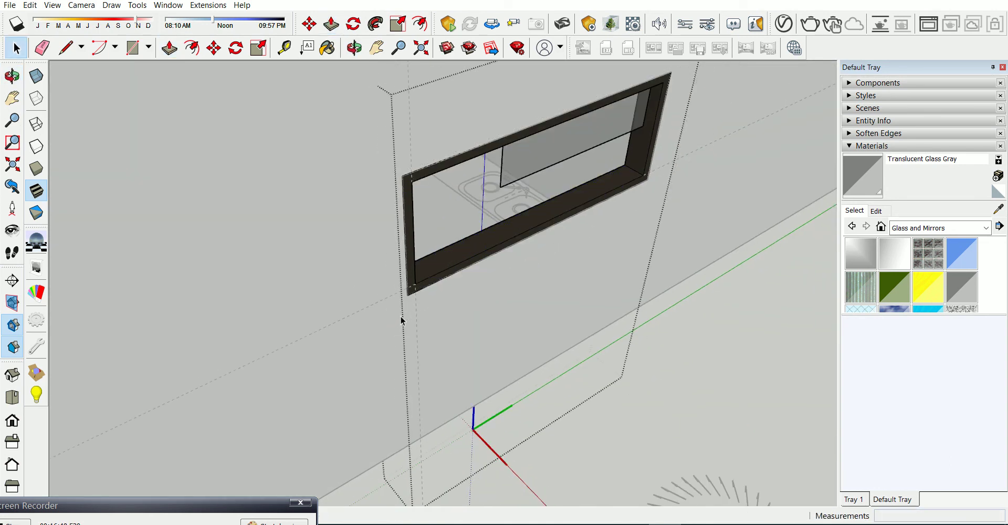
Inside the wall group and window component, scale the glass edges down to the frame bottom
{"action": "key", "text": "space"}
{"action": "middle_click_drag", "start_coordinate": [401, 316], "coordinate": [422, 301]}
{"action": "double_click", "coordinate": [533, 150]}
{"action": "double_click", "coordinate": [531, 151]}
{"action": "left_click", "coordinate": [392, 27]}
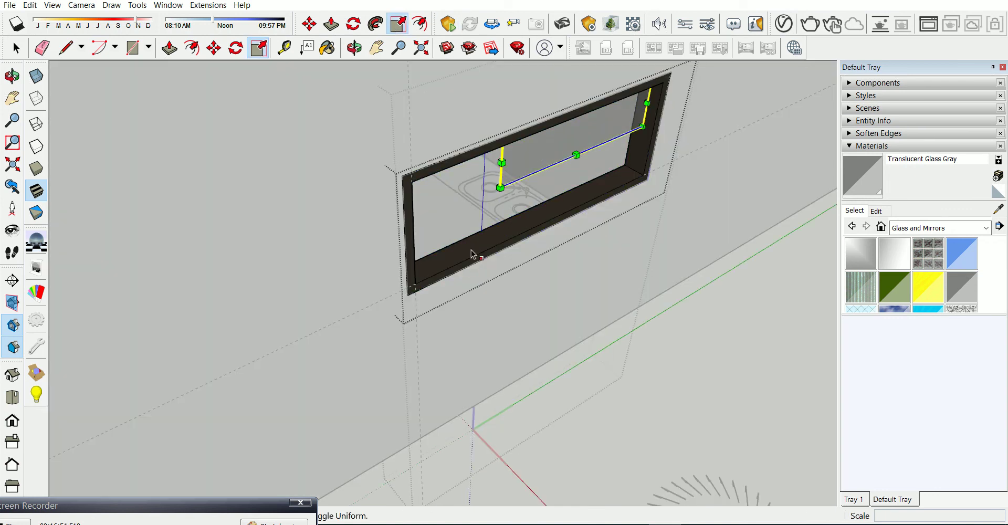
{"action": "scroll", "coordinate": [503, 178], "scroll_direction": "up", "scroll_amount": 2}
{"action": "left_click_drag", "start_coordinate": [504, 198], "coordinate": [372, 329]}
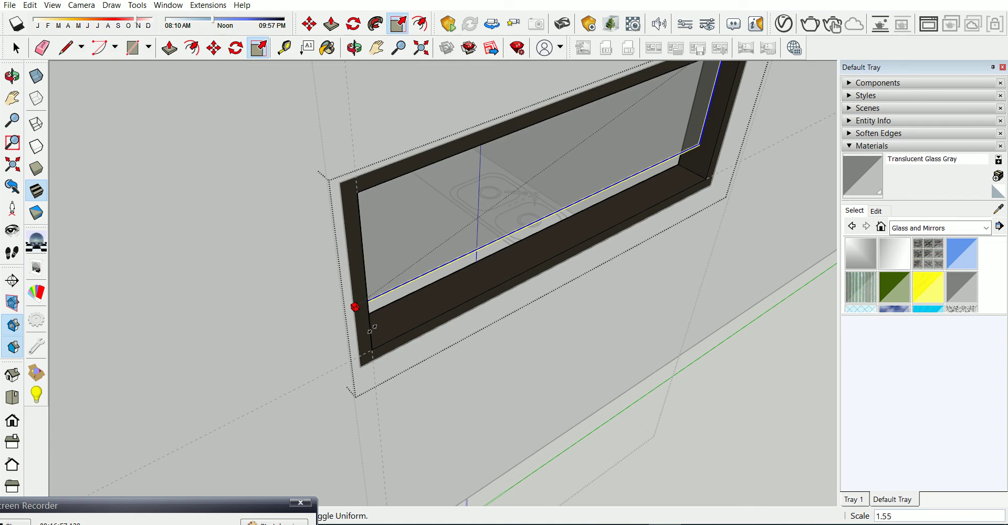
{"action": "key", "text": "Escape"}
{"action": "left_click_drag", "start_coordinate": [498, 159], "coordinate": [498, 238]}
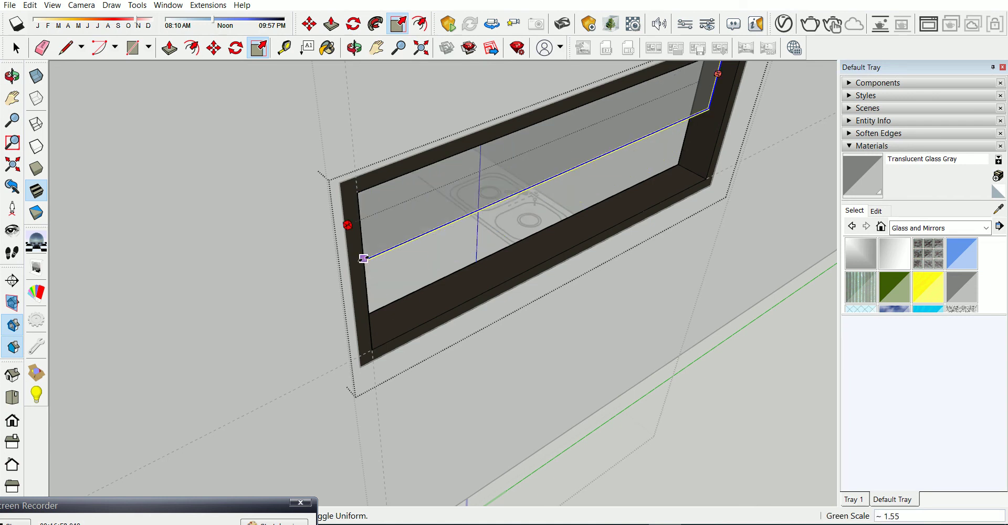
{"action": "left_click_drag", "start_coordinate": [558, 175], "coordinate": [555, 240]}
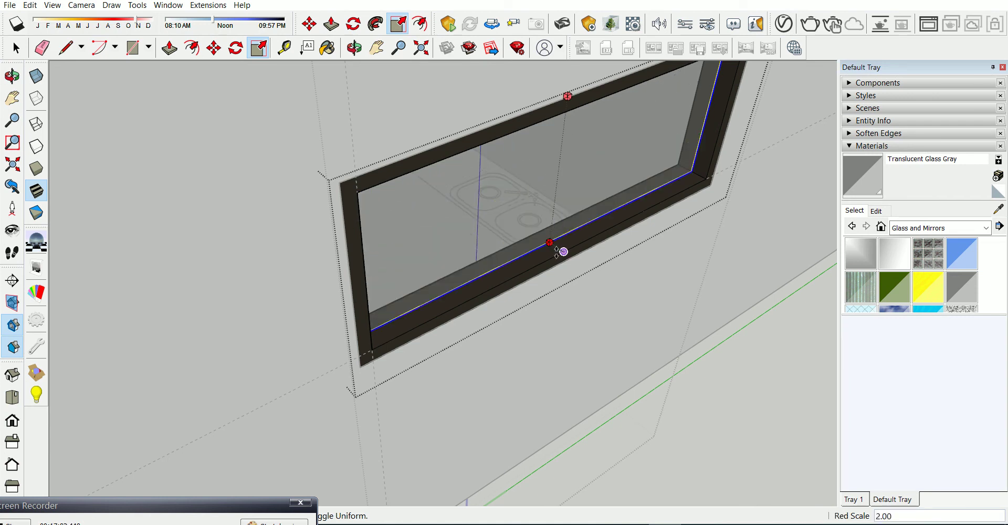
{"action": "scroll", "coordinate": [557, 251], "scroll_direction": "down", "scroll_amount": 3}
Orbit and zoom to review the enlarged glass pane in the frame
{"action": "mouse_move", "coordinate": [472, 274]}
{"action": "middle_mouse_down"}
{"action": "mouse_move", "coordinate": [428, 322]}
{"action": "mouse_move", "coordinate": [427, 287]}
{"action": "mouse_move", "coordinate": [396, 300]}
{"action": "middle_mouse_up"}
{"action": "key", "text": "e"}
{"action": "scroll", "coordinate": [389, 347], "scroll_direction": "down", "scroll_amount": 2}
{"action": "scroll", "coordinate": [401, 225], "scroll_direction": "up", "scroll_amount": 3}
{"action": "scroll", "coordinate": [440, 274], "scroll_direction": "up", "scroll_amount": 2}
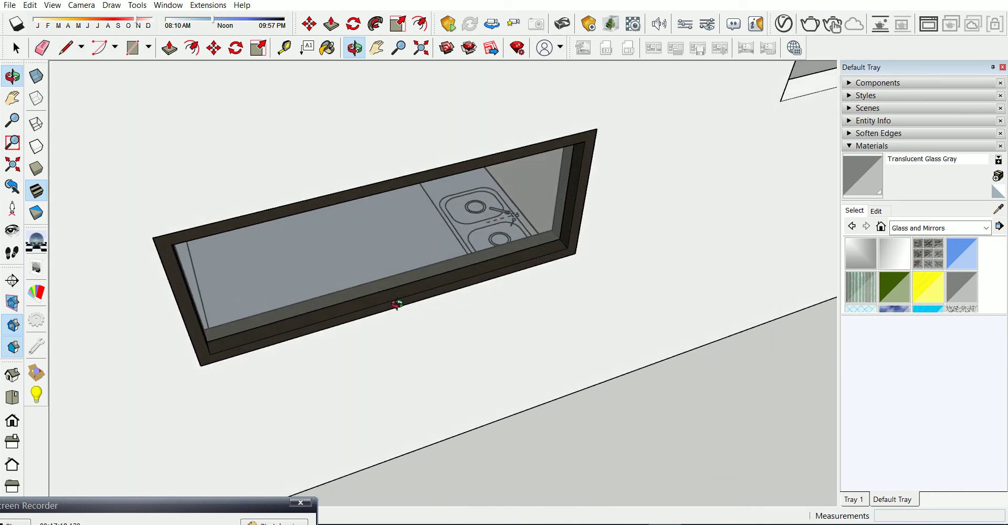
{"action": "scroll", "coordinate": [202, 332], "scroll_direction": "up", "scroll_amount": 2}
{"action": "key", "text": "t"}
{"action": "scroll", "coordinate": [202, 332], "scroll_direction": "up", "scroll_amount": 2}
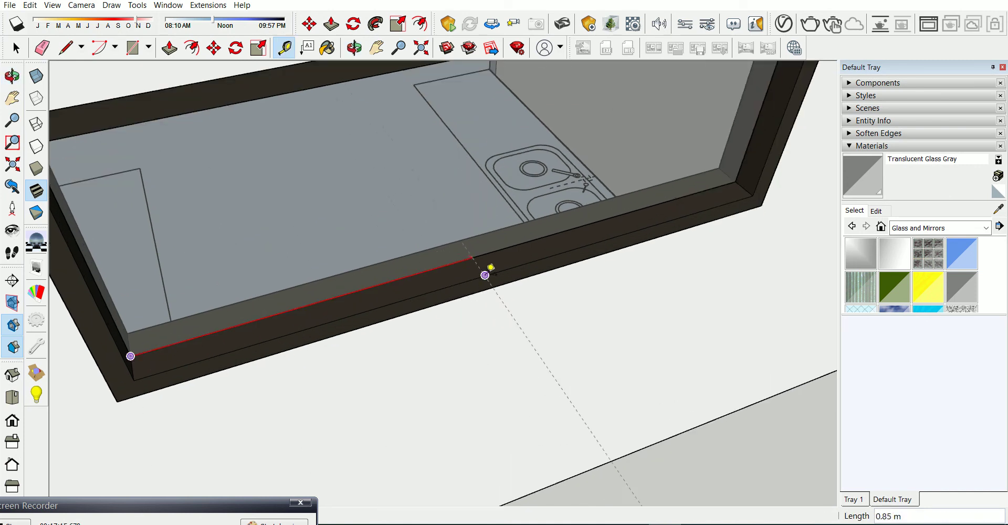
Place 0.05 m Tape Measure guides across the window sill to mark the mullion position
{"action": "left_click", "coordinate": [485, 274]}
{"action": "scroll", "coordinate": [423, 322], "scroll_direction": "down", "scroll_amount": 1}
{"action": "scroll", "coordinate": [495, 318], "scroll_direction": "down", "scroll_amount": 1}
{"action": "scroll", "coordinate": [459, 270], "scroll_direction": "up", "scroll_amount": 2}
{"action": "scroll", "coordinate": [466, 272], "scroll_direction": "up", "scroll_amount": 1}
{"action": "left_click", "coordinate": [460, 275]}
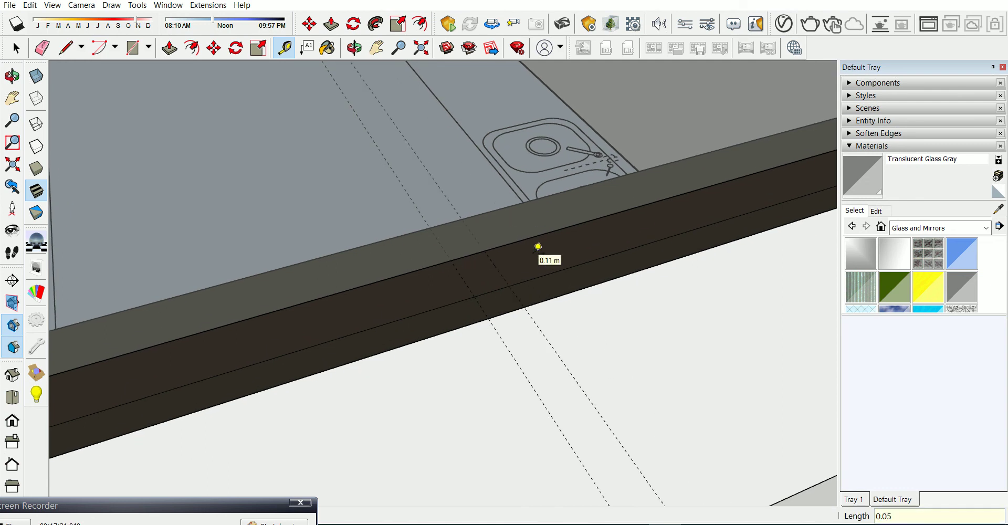
{"action": "key", "text": "Escape"}
{"action": "left_click", "coordinate": [461, 276]}
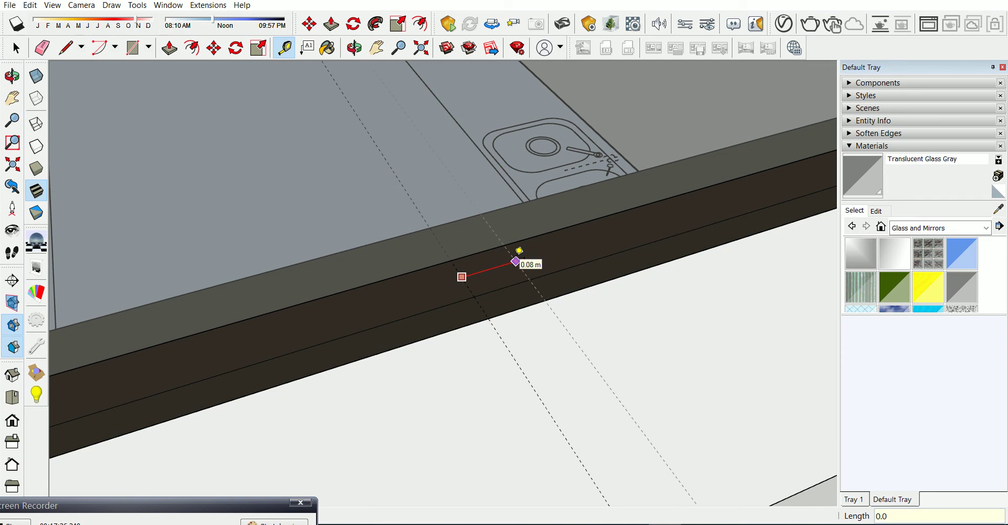
{"action": "left_click", "coordinate": [462, 276]}
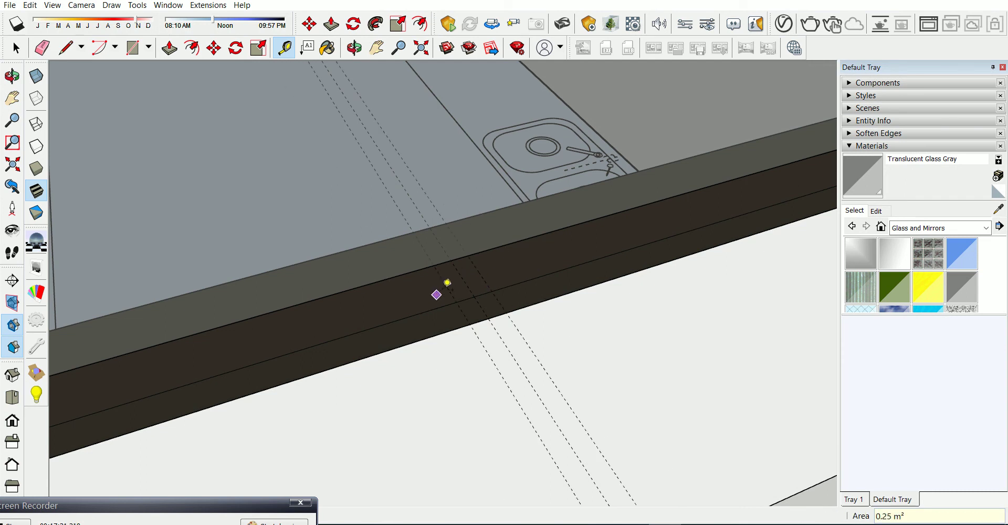
{"action": "scroll", "coordinate": [448, 283], "scroll_direction": "down", "scroll_amount": 3}
Scale the glass pane edges inside the window frame so the pane ends at the guides
{"action": "key", "text": "space"}
{"action": "double_click", "coordinate": [475, 252]}
{"action": "left_click", "coordinate": [476, 274]}
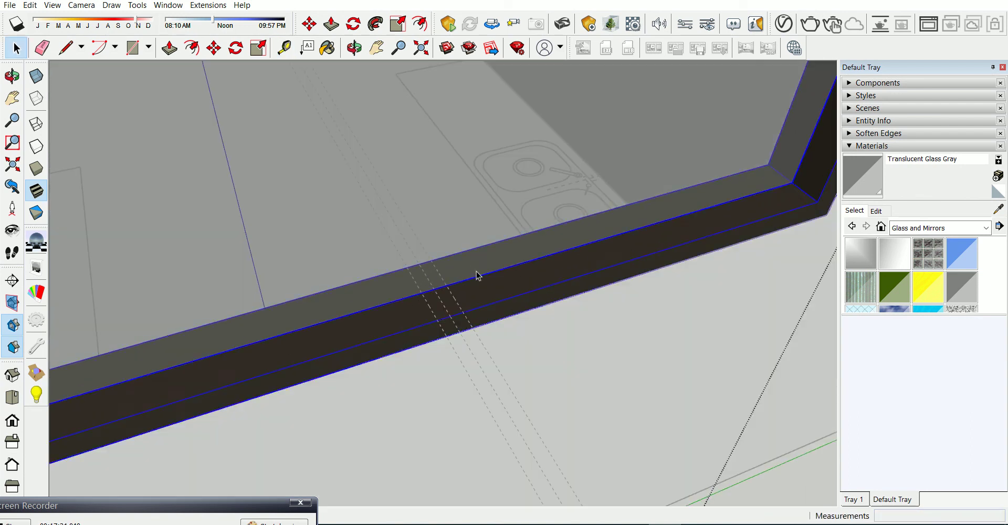
{"action": "scroll", "coordinate": [488, 236], "scroll_direction": "down", "scroll_amount": 3}
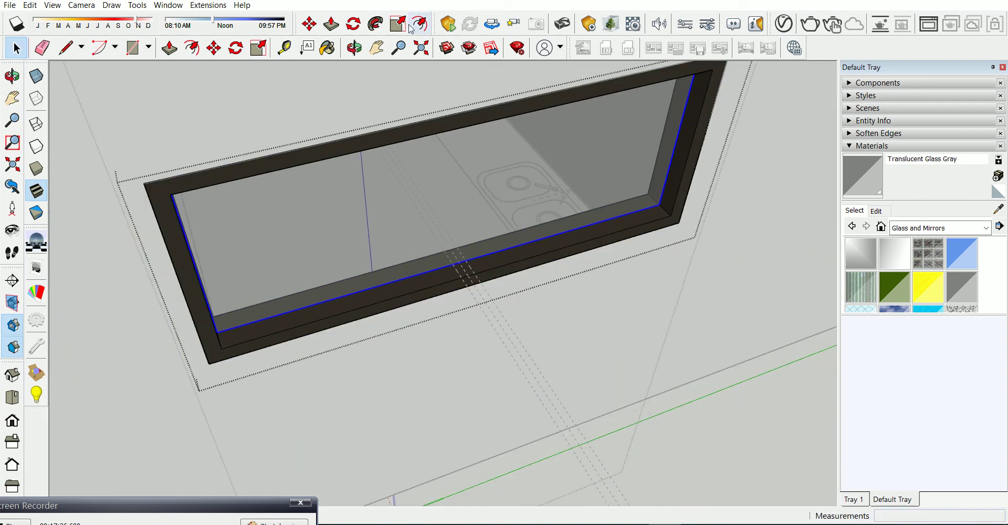
{"action": "left_click", "coordinate": [400, 25]}
{"action": "left_click_drag", "start_coordinate": [678, 137], "coordinate": [461, 275]}
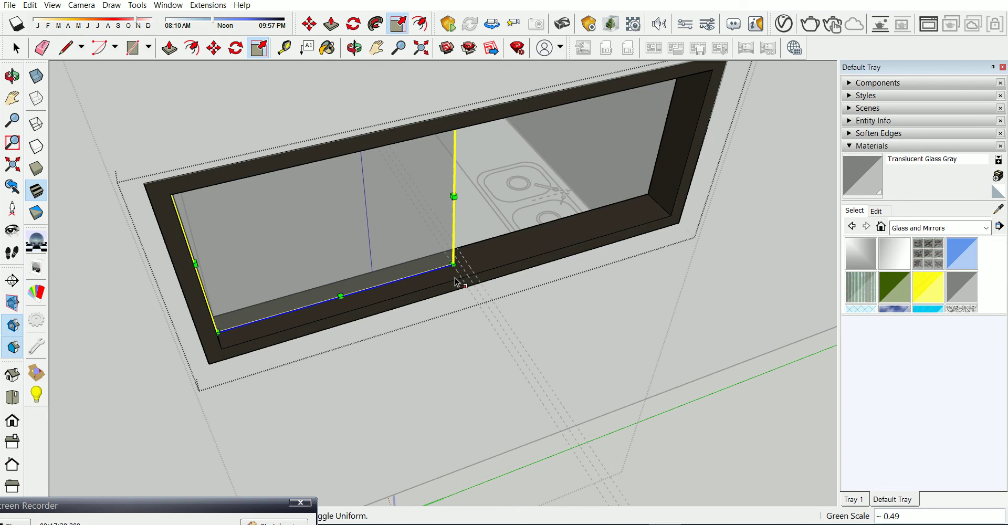
{"action": "scroll", "coordinate": [461, 277], "scroll_direction": "up", "scroll_amount": 3}
{"action": "scroll", "coordinate": [462, 271], "scroll_direction": "up", "scroll_amount": 1}
{"action": "key", "text": "space"}
{"action": "scroll", "coordinate": [558, 265], "scroll_direction": "down", "scroll_amount": 2}
{"action": "scroll", "coordinate": [520, 260], "scroll_direction": "up", "scroll_amount": 2}
{"action": "scroll", "coordinate": [518, 257], "scroll_direction": "down", "scroll_amount": 2}
{"action": "scroll", "coordinate": [518, 257], "scroll_direction": "up", "scroll_amount": 2}
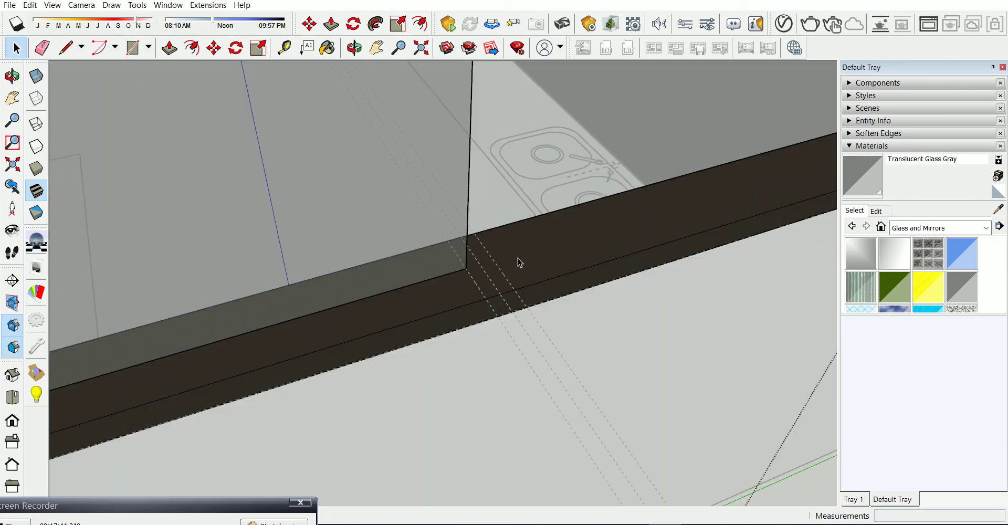
Draw the mullion's small square footprint on the sill and make it a group
{"action": "key", "text": "l"}
{"action": "left_click", "coordinate": [465, 267]}
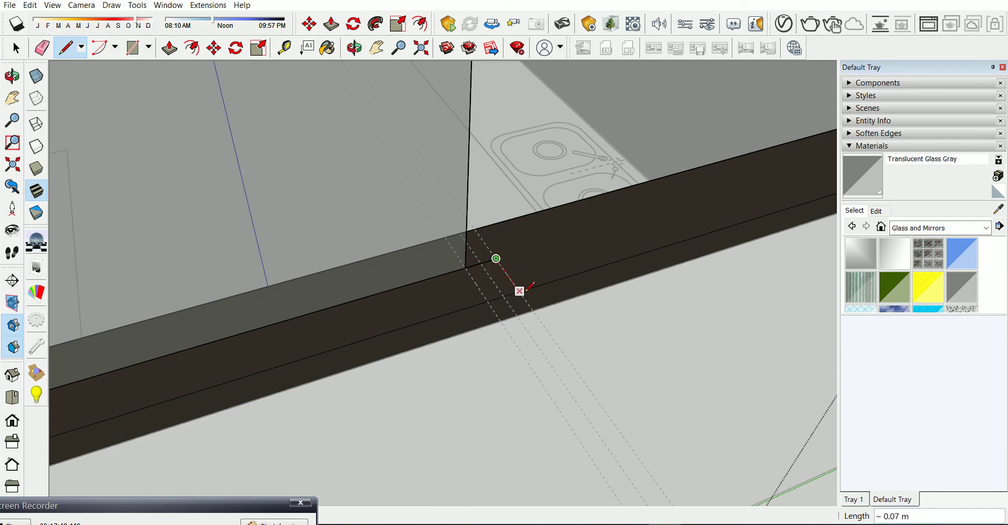
{"action": "key", "text": "space"}
{"action": "right_click", "coordinate": [484, 287]}
{"action": "left_click", "coordinate": [530, 385]}
Push/Pull the grouped sill footprint up to the frame top to form the mullion post
{"action": "double_click", "coordinate": [493, 279]}
{"action": "key", "text": "p"}
{"action": "scroll", "coordinate": [493, 279], "scroll_direction": "down", "scroll_amount": 3}
{"action": "scroll", "coordinate": [493, 278], "scroll_direction": "down", "scroll_amount": 3}
{"action": "left_click", "coordinate": [490, 279]}
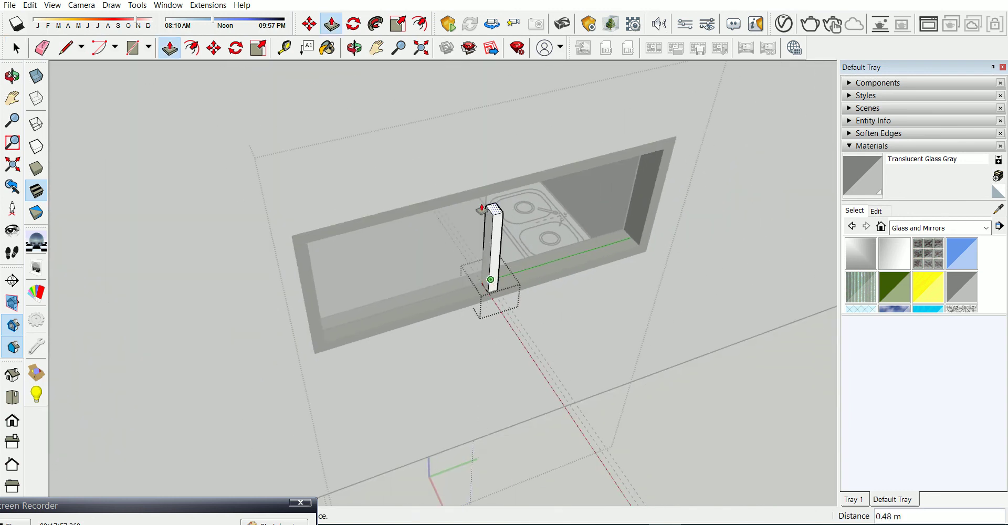
{"action": "left_click", "coordinate": [479, 200]}
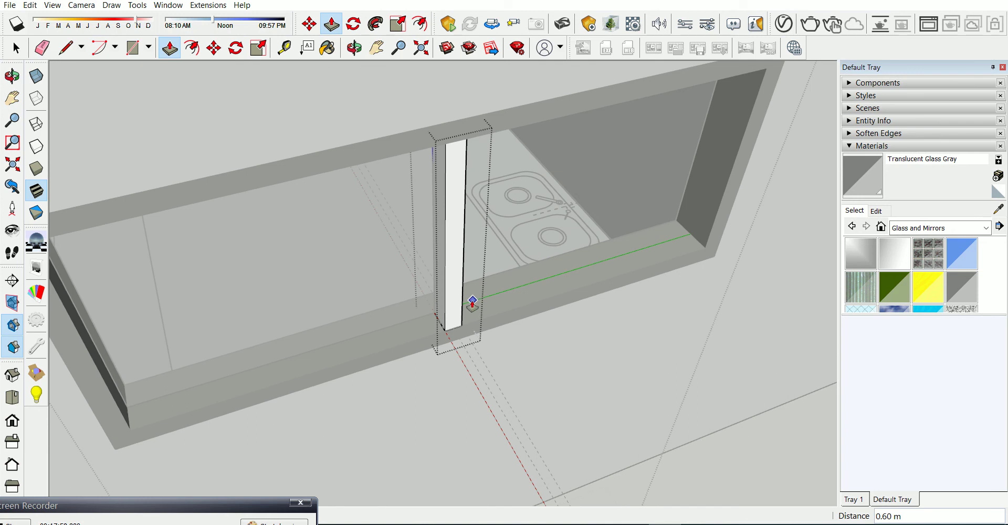
{"action": "key", "text": "space"}
{"action": "key", "text": "Escape"}
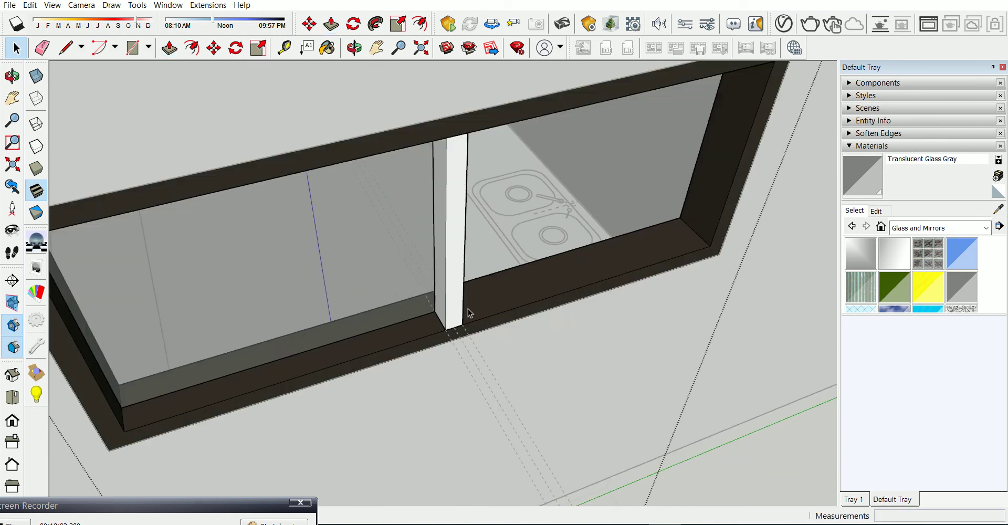
Paint the mullion with the dark Sophie_Shoes frame material
{"action": "key", "text": "b"}
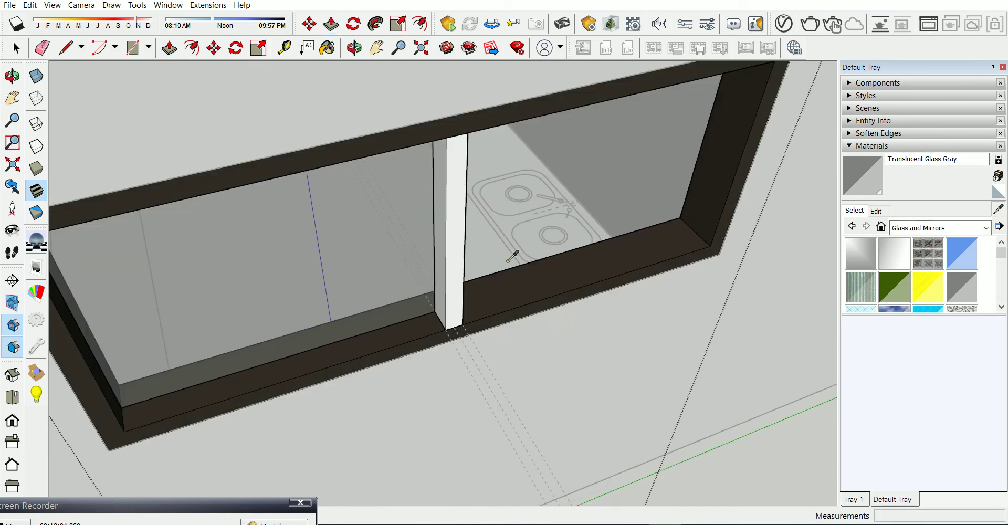
{"action": "left_click", "coordinate": [504, 286], "text": "alt"}
{"action": "left_click", "coordinate": [457, 302]}
{"action": "key", "text": "space"}
{"action": "double_click", "coordinate": [455, 309]}
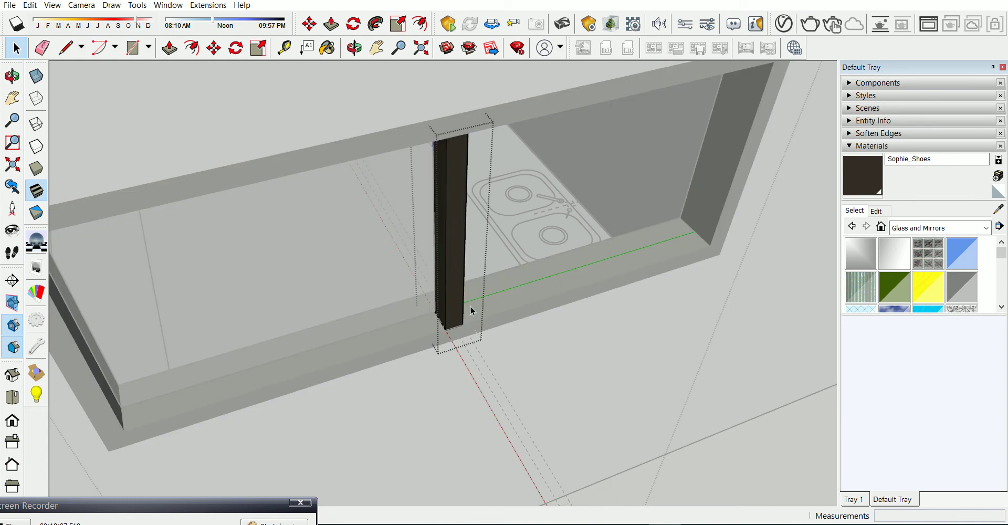
{"action": "middle_click_drag", "start_coordinate": [471, 306], "coordinate": [272, 276]}
Split the mullion's base face and extrude it sideways along the sill as a bottom beam
{"action": "scroll", "coordinate": [236, 220], "scroll_direction": "up", "scroll_amount": 5}
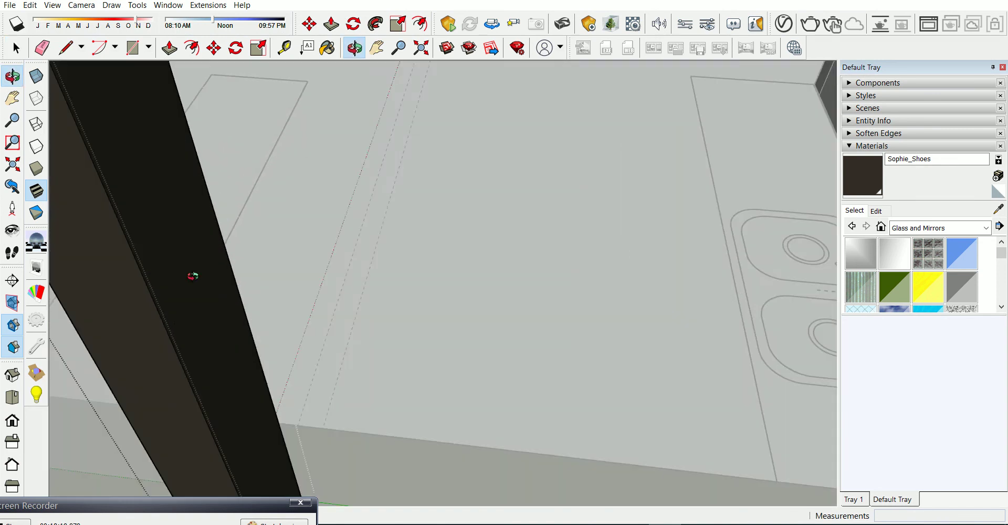
{"action": "scroll", "coordinate": [263, 333], "scroll_direction": "down", "scroll_amount": 4}
{"action": "scroll", "coordinate": [272, 326], "scroll_direction": "up", "scroll_amount": 3}
{"action": "key", "text": "t"}
{"action": "left_click", "coordinate": [286, 331]}
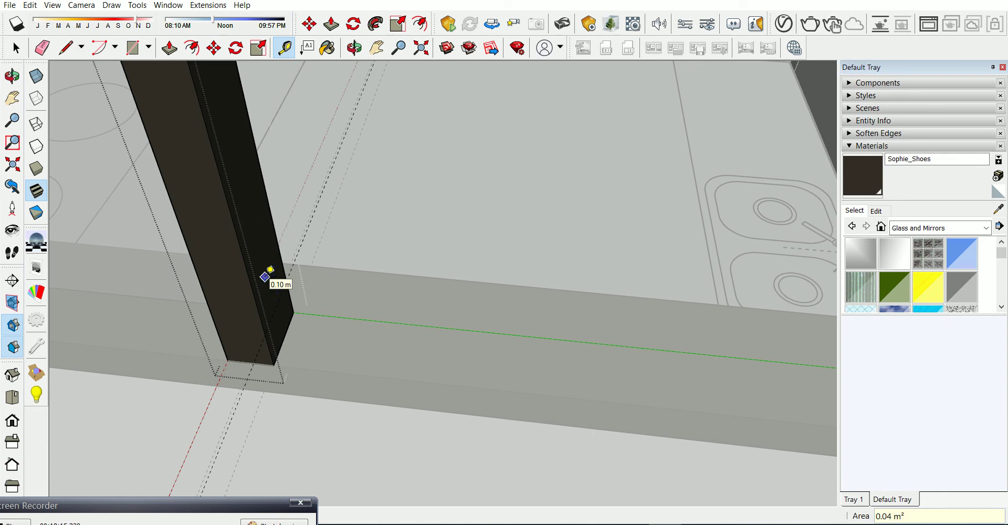
{"action": "key", "text": "l"}
{"action": "left_click", "coordinate": [286, 280]}
{"action": "left_click", "coordinate": [266, 333]}
{"action": "key", "text": "p"}
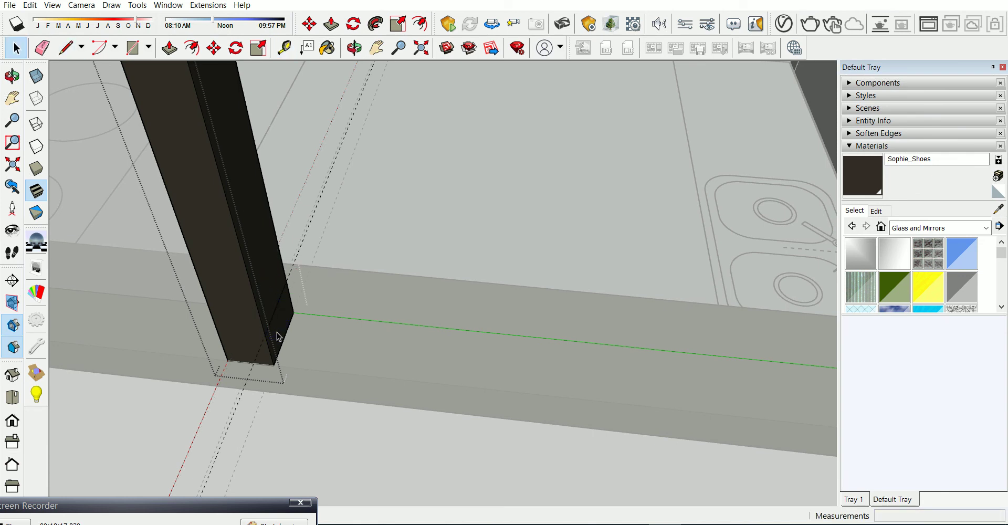
{"action": "scroll", "coordinate": [276, 332], "scroll_direction": "down", "scroll_amount": 4}
{"action": "left_click_drag", "start_coordinate": [268, 336], "coordinate": [586, 357]}
{"action": "left_click", "coordinate": [593, 354]}
Split the beam's end face and pull it up into the right vertical jamb
{"action": "key", "text": "t"}
{"action": "scroll", "coordinate": [591, 355], "scroll_direction": "up", "scroll_amount": 4}
{"action": "left_click", "coordinate": [593, 354]}
{"action": "type", "text": "0.05"}
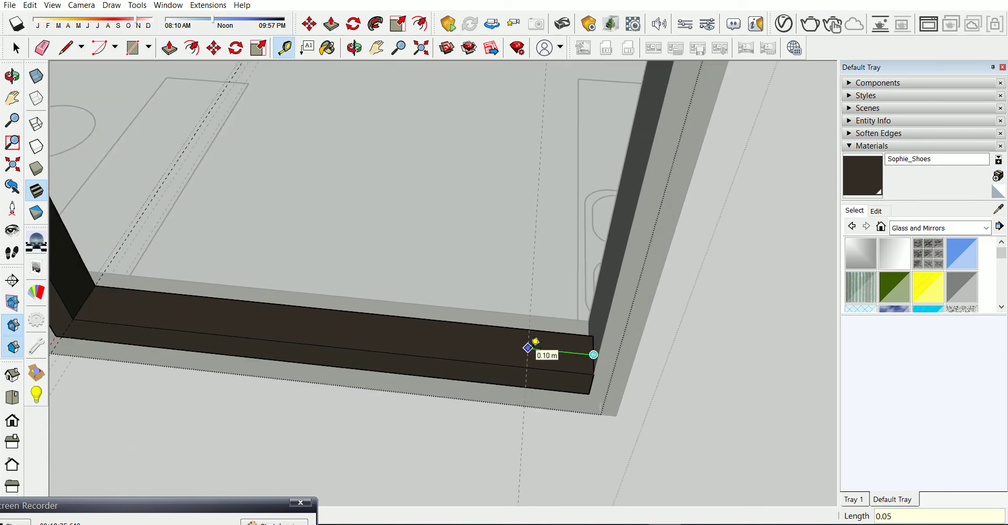
{"action": "key", "text": "Return"}
{"action": "key", "text": "l"}
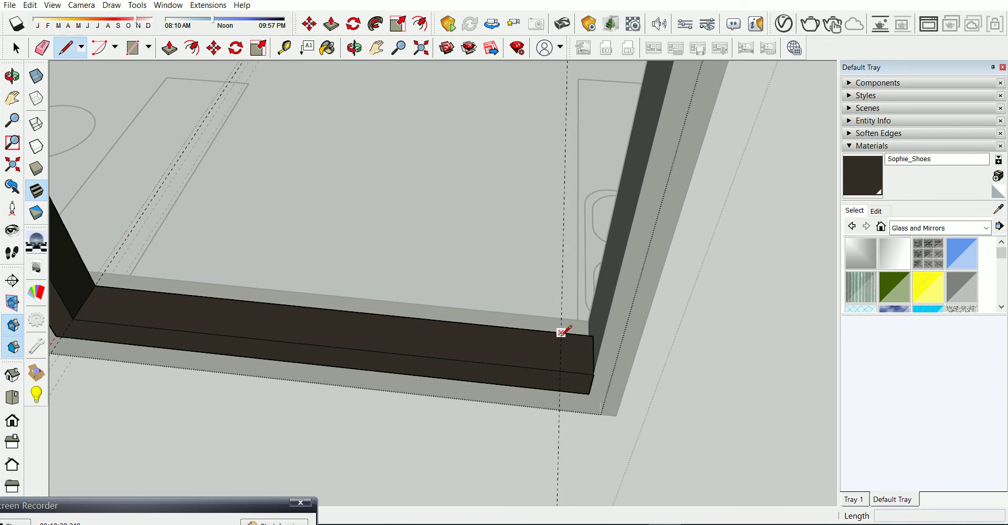
{"action": "left_click", "coordinate": [562, 332]}
{"action": "left_click", "coordinate": [561, 360]}
{"action": "key", "text": "p"}
{"action": "middle_click_drag", "start_coordinate": [569, 362], "coordinate": [576, 364]}
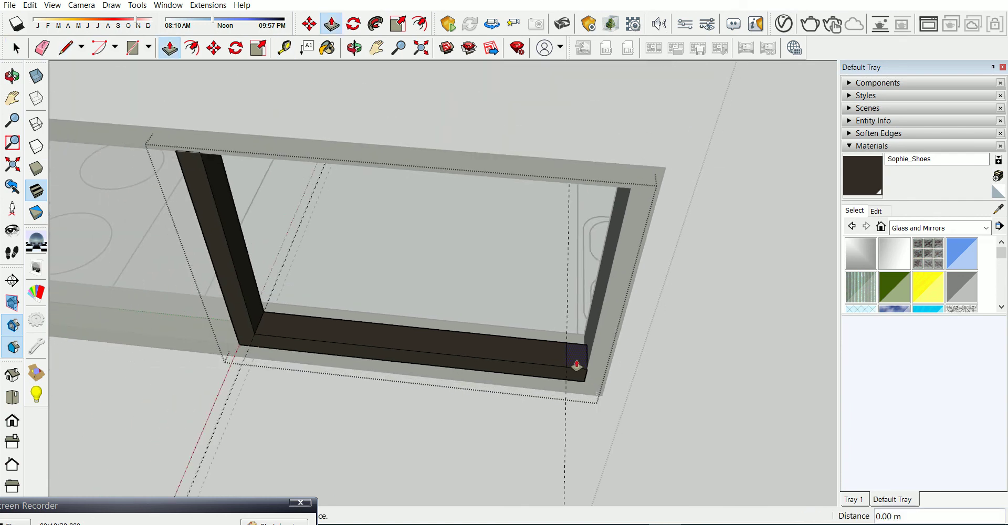
{"action": "left_click_drag", "start_coordinate": [577, 364], "coordinate": [599, 181]}
{"action": "scroll", "coordinate": [598, 191], "scroll_direction": "up", "scroll_amount": 2}
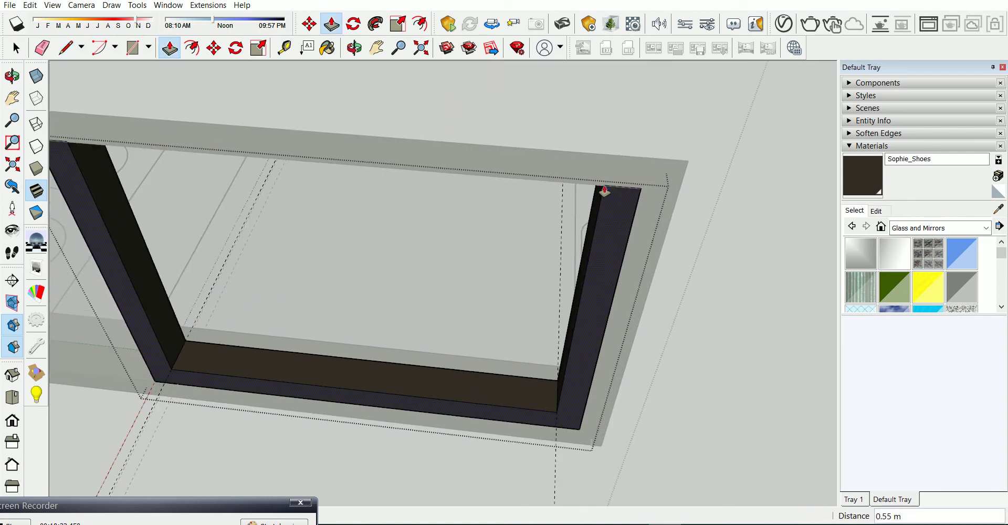
{"action": "mouse_move", "coordinate": [589, 203]}
{"action": "middle_mouse_down"}
{"action": "mouse_move", "coordinate": [587, 157]}
{"action": "mouse_move", "coordinate": [546, 100]}
{"action": "middle_mouse_up"}
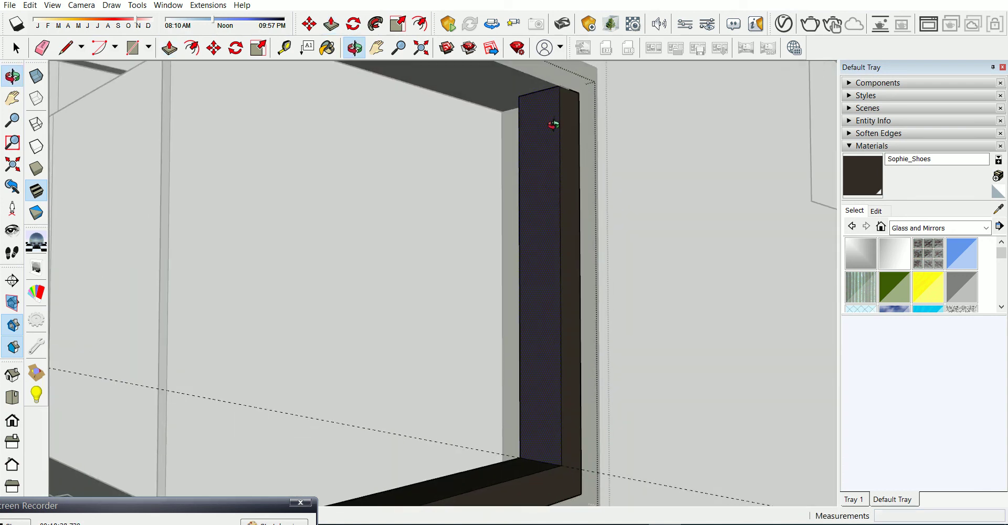
Measure down from the frame's top corner, then erase the stray wall face covering the opening
{"action": "key", "text": "t"}
{"action": "left_click", "coordinate": [538, 91]}
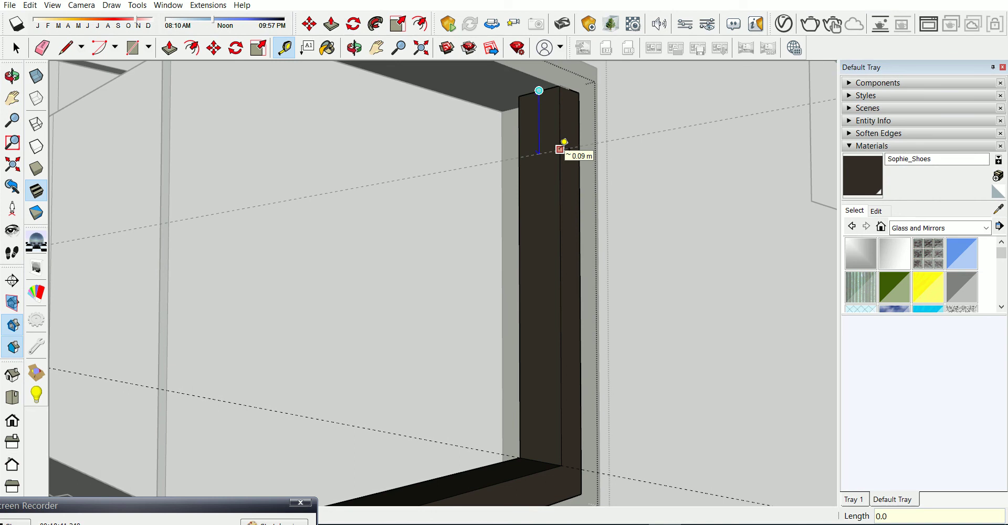
{"action": "key", "text": "l"}
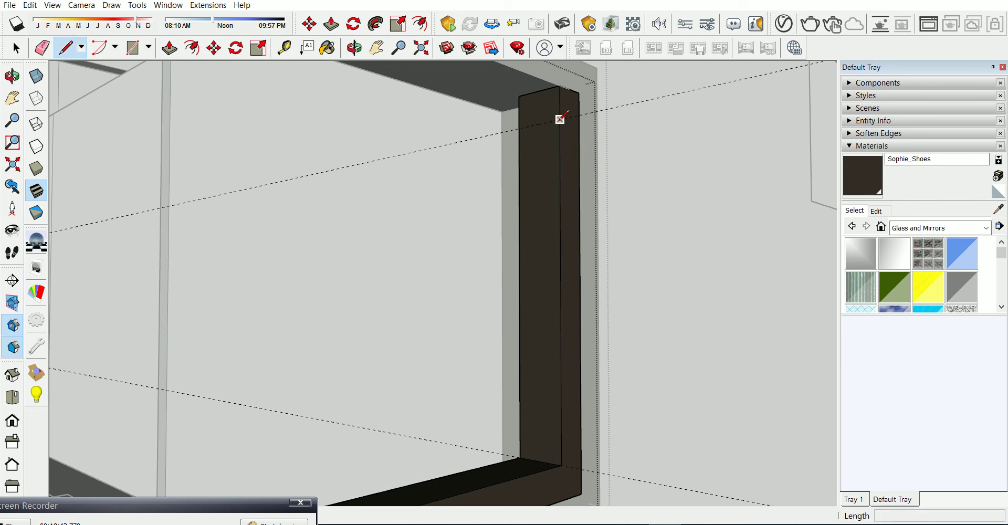
{"action": "scroll", "coordinate": [540, 123], "scroll_direction": "down", "scroll_amount": 2}
{"action": "scroll", "coordinate": [541, 123], "scroll_direction": "down", "scroll_amount": 2}
{"action": "scroll", "coordinate": [536, 125], "scroll_direction": "down", "scroll_amount": 2}
{"action": "key", "text": "p"}
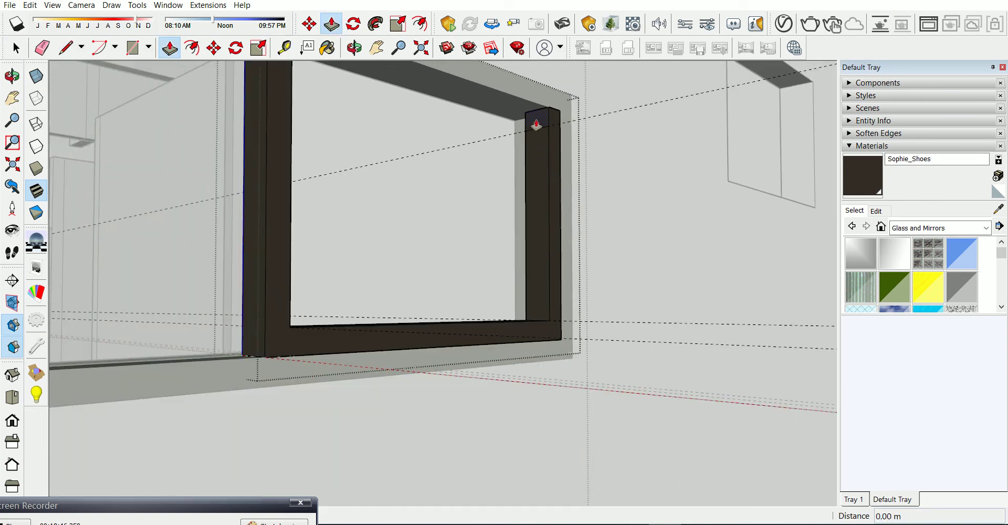
{"action": "scroll", "coordinate": [315, 152], "scroll_direction": "down", "scroll_amount": 3}
{"action": "key", "text": "e"}
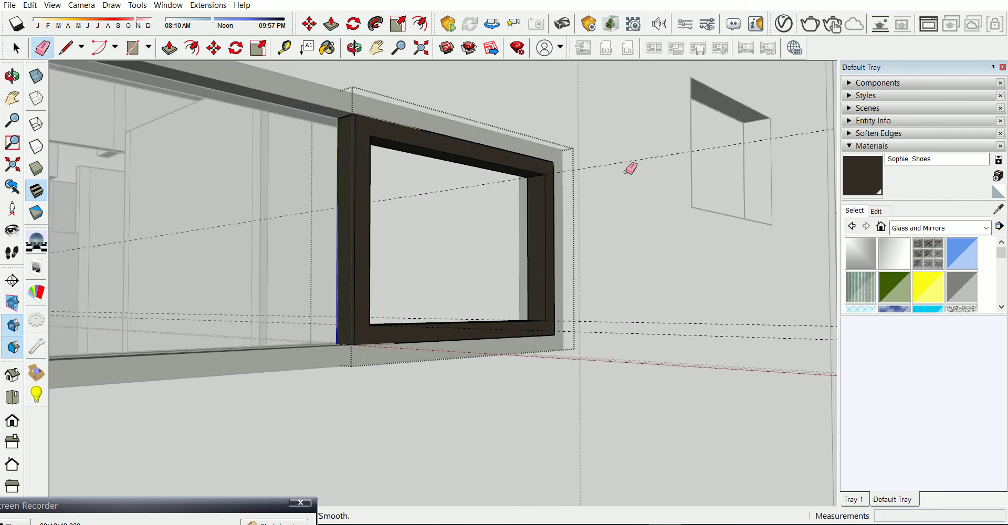
{"action": "mouse_move", "coordinate": [646, 315]}
{"action": "middle_mouse_down"}
{"action": "mouse_move", "coordinate": [614, 479]}
{"action": "mouse_move", "coordinate": [607, 333]}
{"action": "mouse_move", "coordinate": [513, 473]}
{"action": "mouse_move", "coordinate": [378, 428]}
{"action": "mouse_move", "coordinate": [443, 392]}
{"action": "mouse_move", "coordinate": [315, 354]}
{"action": "mouse_move", "coordinate": [360, 378]}
{"action": "mouse_move", "coordinate": [469, 394]}
{"action": "middle_mouse_up"}
{"action": "left_click", "coordinate": [507, 470]}
{"action": "key", "text": "space"}
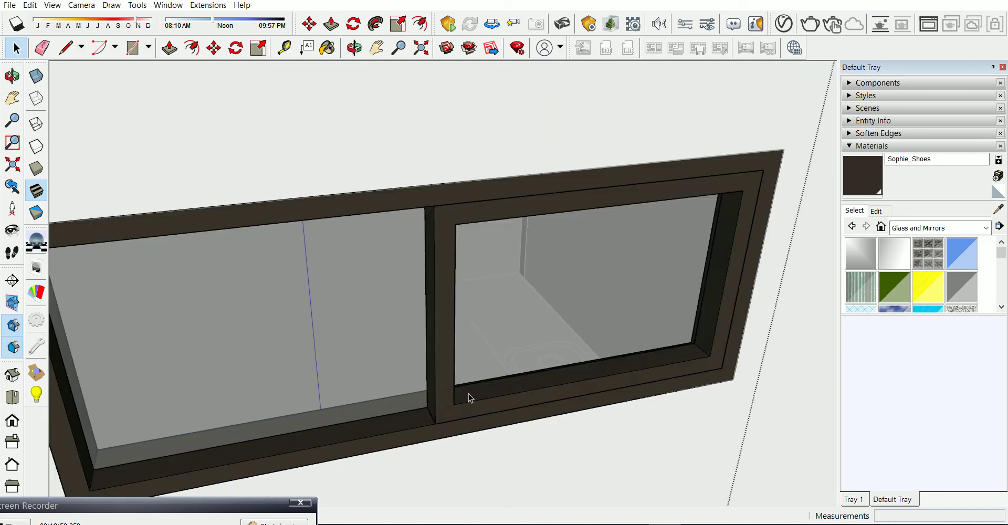
Draw a grouped rectangle across the frame's right opening and push it into a thin 0.01 m pane
{"action": "double_click", "coordinate": [469, 398]}
{"action": "key", "text": "r"}
{"action": "left_click", "coordinate": [454, 404]}
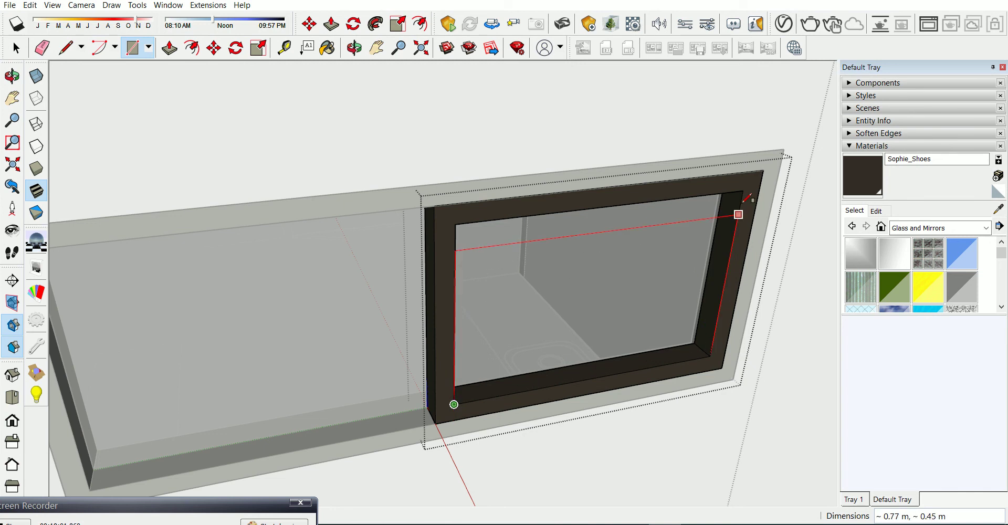
{"action": "left_click", "coordinate": [743, 191]}
{"action": "key", "text": "space"}
{"action": "left_click", "coordinate": [642, 266]}
{"action": "right_click", "coordinate": [642, 266]}
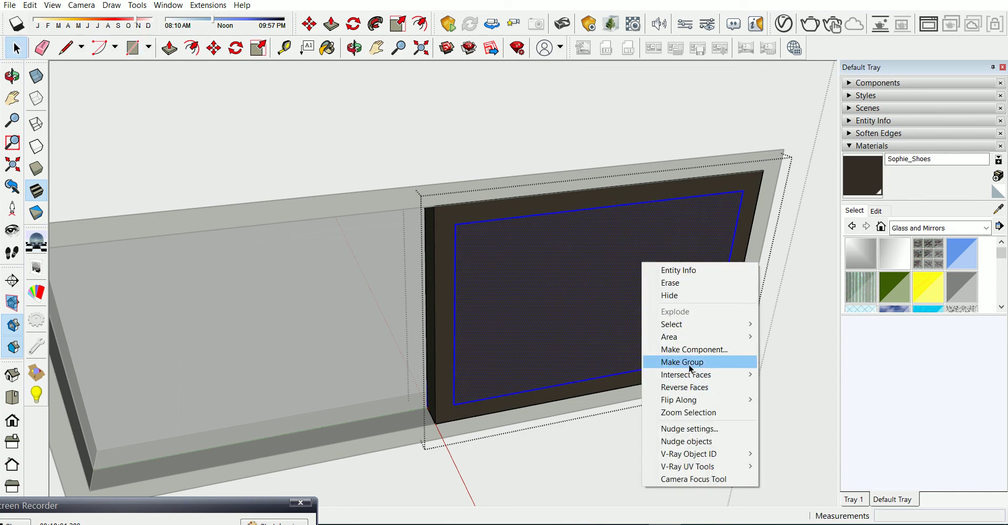
{"action": "left_click", "coordinate": [682, 363]}
{"action": "key", "text": "p"}
{"action": "left_click", "coordinate": [562, 297]}
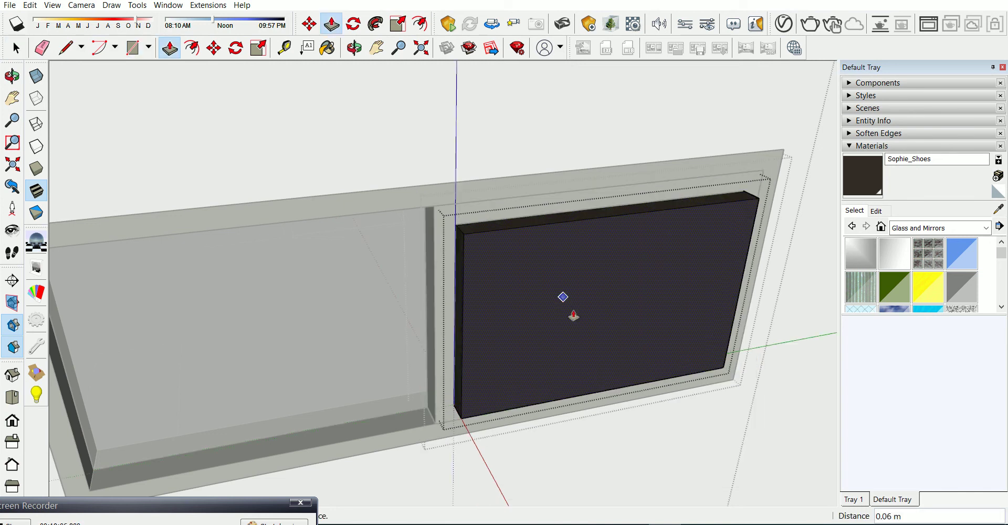
{"action": "left_click", "coordinate": [562, 297]}
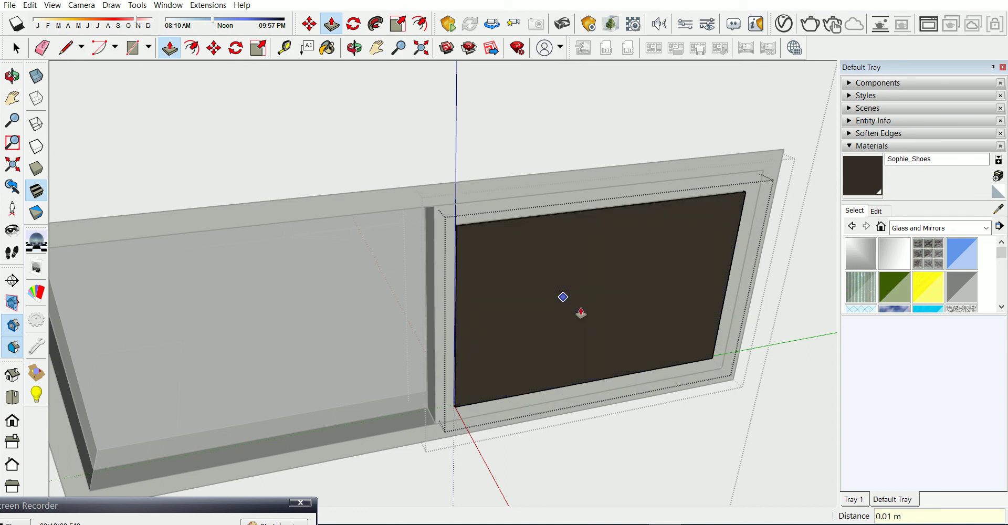
{"action": "key", "text": "space"}
Paint the pane Translucent Glass Gray
{"action": "double_click", "coordinate": [647, 302]}
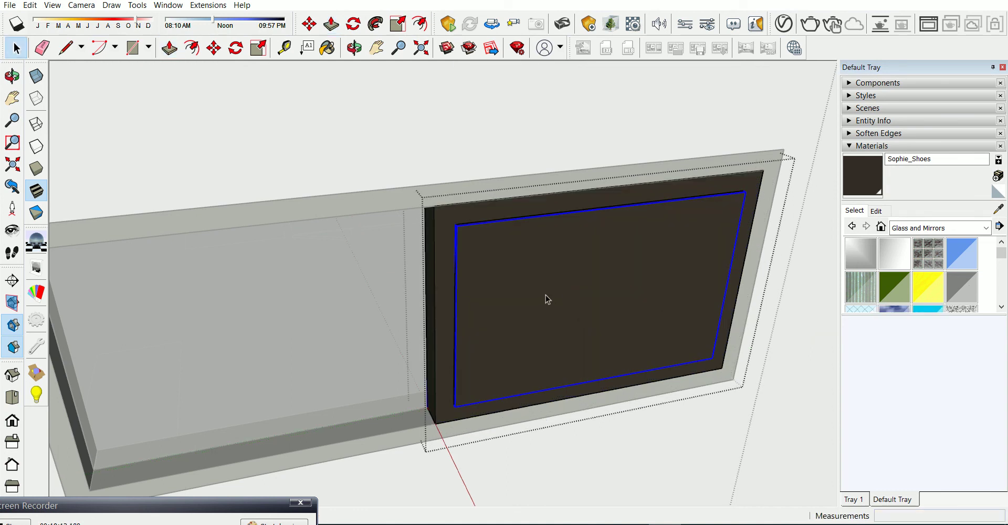
{"action": "left_click", "coordinate": [967, 287]}
{"action": "left_click", "coordinate": [580, 295]}
{"action": "scroll", "coordinate": [707, 360], "scroll_direction": "up", "scroll_amount": 2}
{"action": "scroll", "coordinate": [707, 360], "scroll_direction": "down", "scroll_amount": 2}
{"action": "scroll", "coordinate": [711, 353], "scroll_direction": "up", "scroll_amount": 2}
Zoom out and bring up the context menu for the ledge strip below the left pane
{"action": "key", "text": "m"}
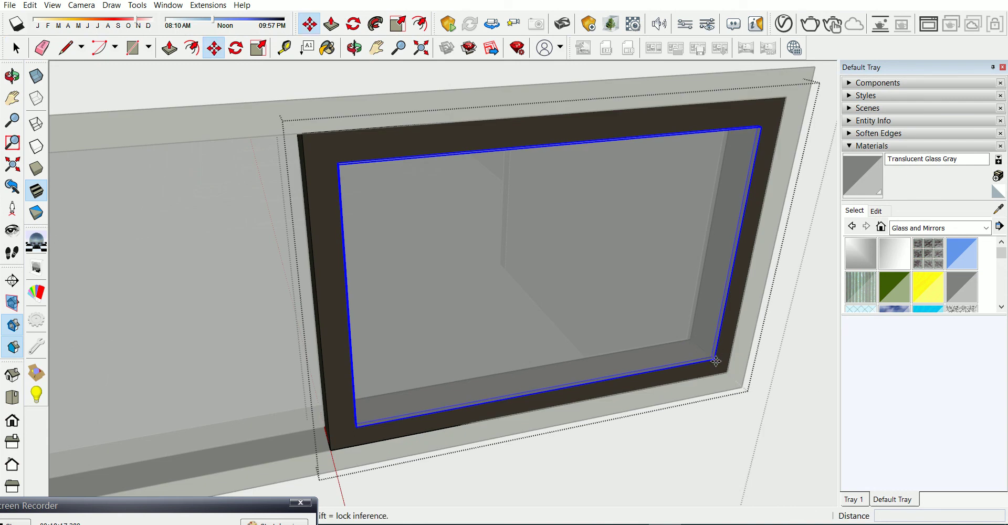
{"action": "scroll", "coordinate": [715, 362], "scroll_direction": "down", "scroll_amount": 2}
{"action": "scroll", "coordinate": [715, 361], "scroll_direction": "down", "scroll_amount": 3}
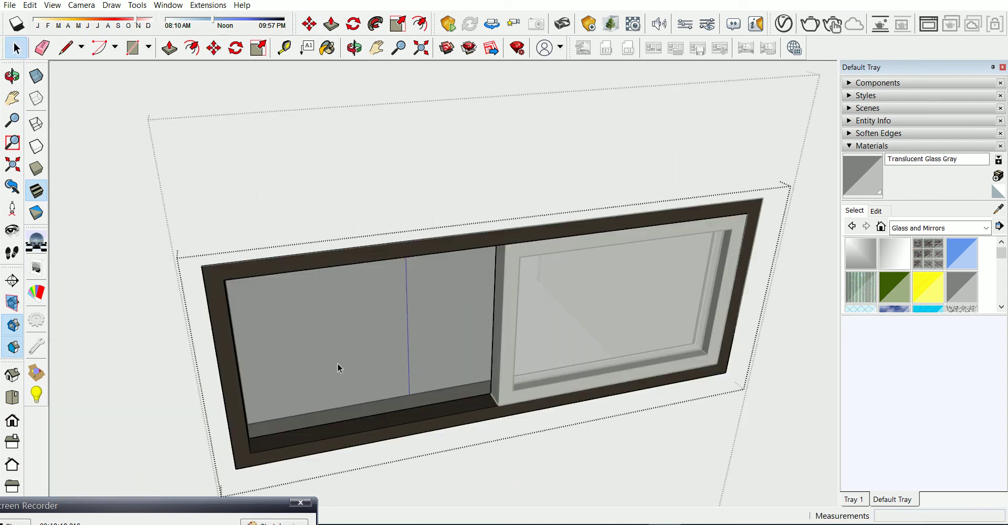
{"action": "right_click", "coordinate": [338, 364]}
Erase the ledge strip below the left pane and select the right sliding sash
{"action": "left_click", "coordinate": [382, 124]}
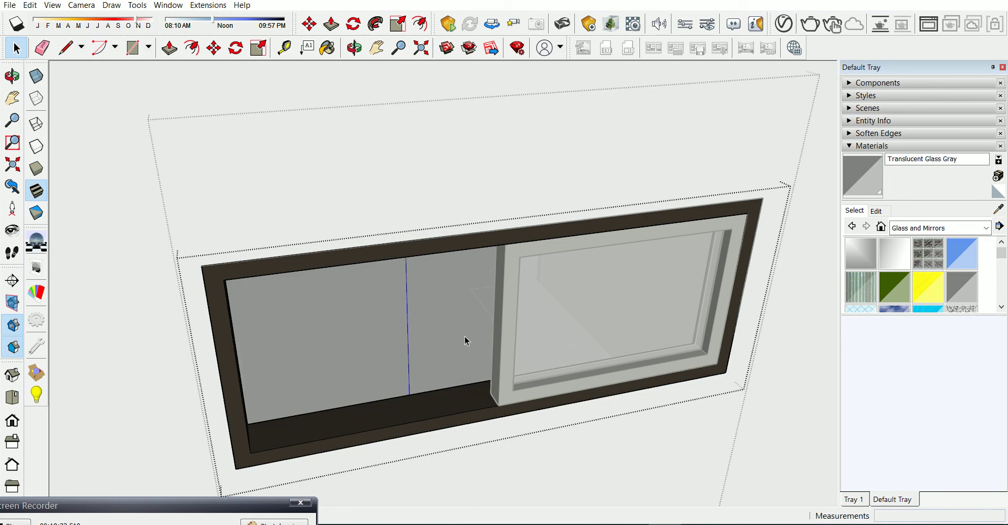
{"action": "left_click", "coordinate": [499, 387]}
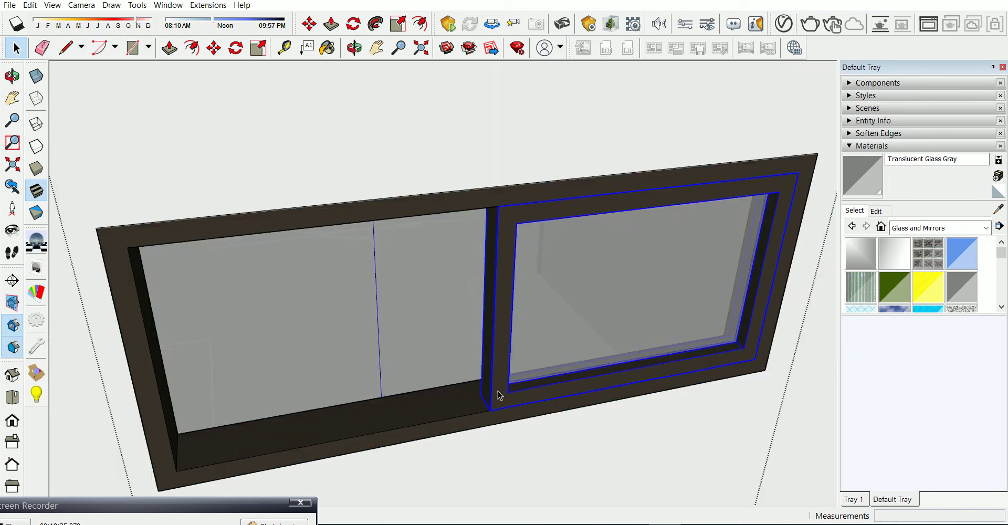
{"action": "scroll", "coordinate": [499, 396], "scroll_direction": "up", "scroll_amount": 1}
{"action": "scroll", "coordinate": [500, 401], "scroll_direction": "up", "scroll_amount": 1}
{"action": "scroll", "coordinate": [502, 408], "scroll_direction": "up", "scroll_amount": 1}
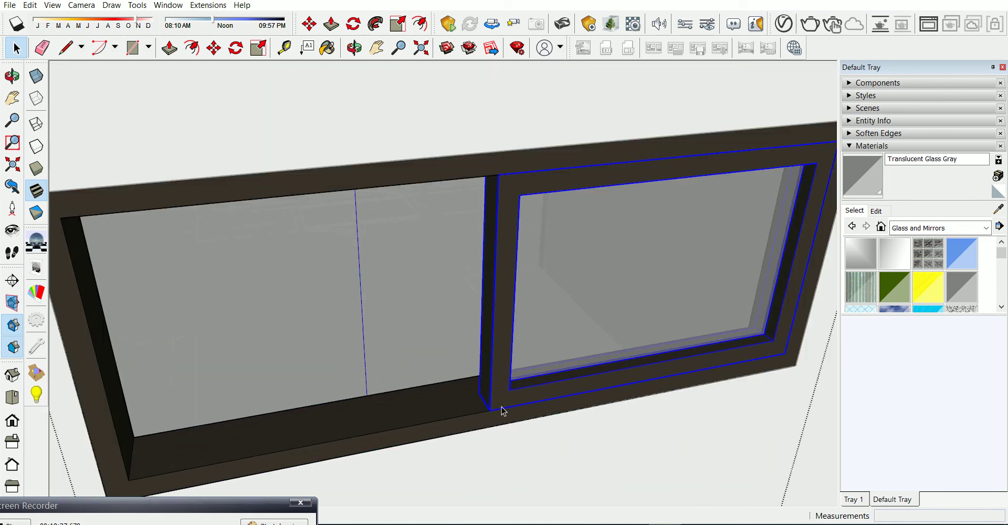
Copy the right sash into the left pane, then orbit out to view the wall
{"action": "key", "text": "m"}
{"action": "left_click", "coordinate": [784, 353]}
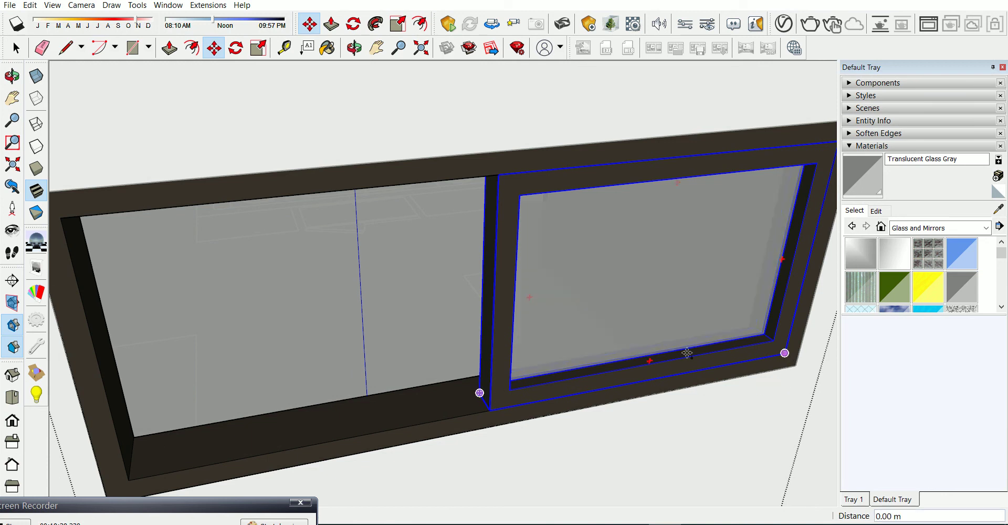
{"action": "key", "text": "ctrl"}
{"action": "left_click", "coordinate": [479, 392]}
{"action": "left_click", "coordinate": [462, 380]}
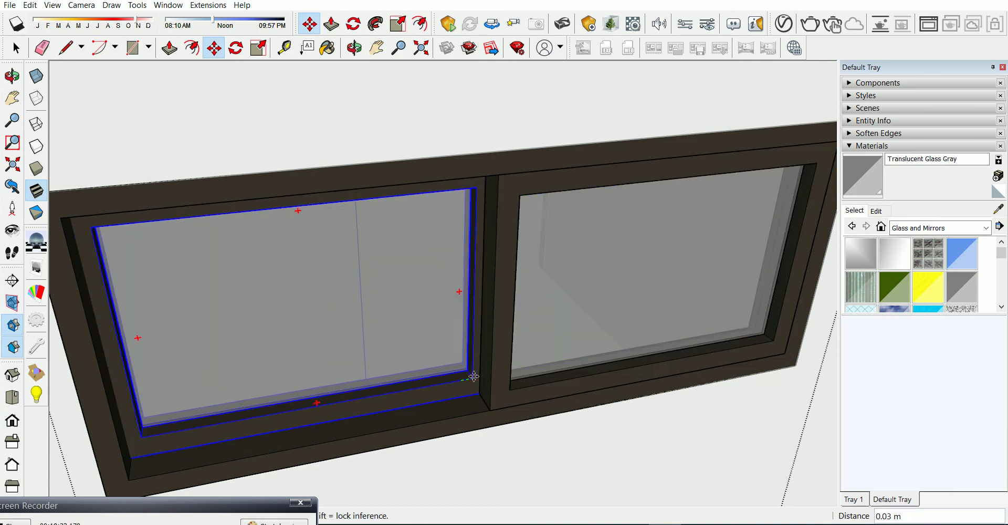
{"action": "scroll", "coordinate": [479, 375], "scroll_direction": "down", "scroll_amount": 3}
{"action": "scroll", "coordinate": [426, 359], "scroll_direction": "down", "scroll_amount": 3}
{"action": "mouse_move", "coordinate": [426, 359]}
{"action": "middle_mouse_down"}
{"action": "mouse_move", "coordinate": [684, 349]}
{"action": "mouse_move", "coordinate": [594, 331]}
{"action": "mouse_move", "coordinate": [580, 371]}
{"action": "mouse_move", "coordinate": [507, 340]}
{"action": "middle_mouse_up"}
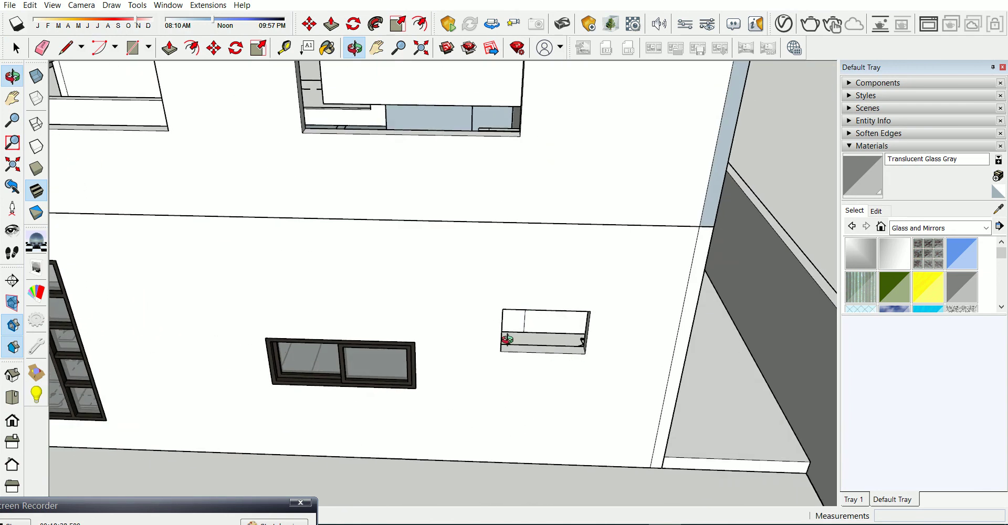
Import the masters cr window component onto the wall and rotate it 90°
{"action": "left_click", "coordinate": [9, 5]}
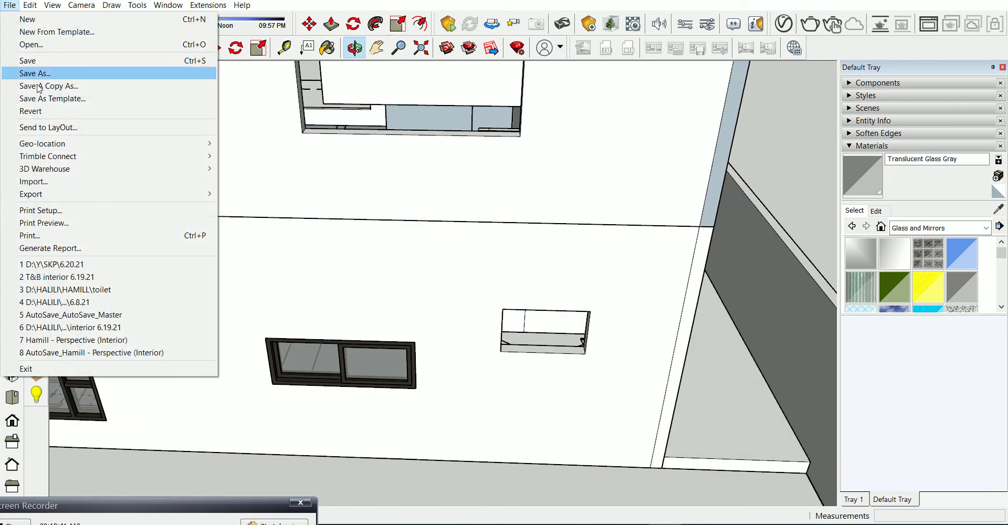
{"action": "left_click", "coordinate": [45, 181]}
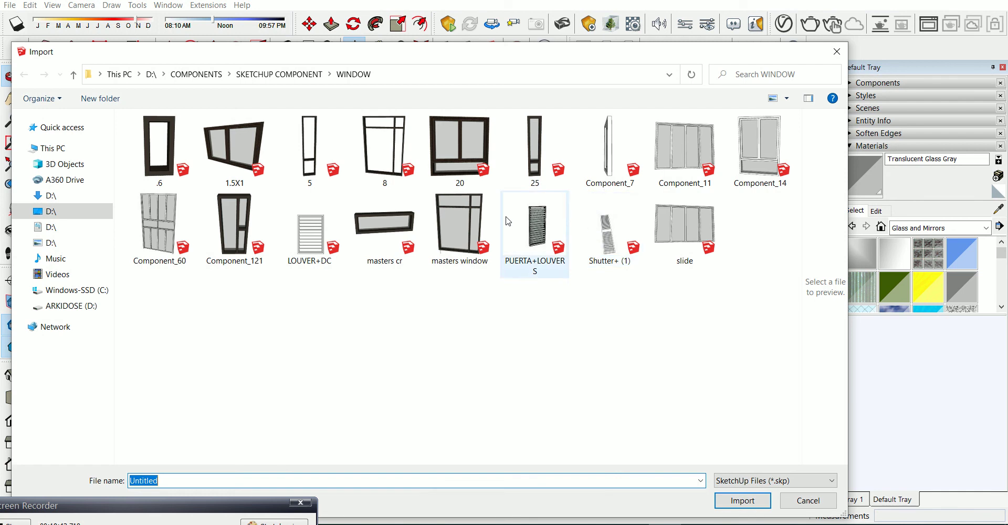
{"action": "left_click", "coordinate": [407, 222]}
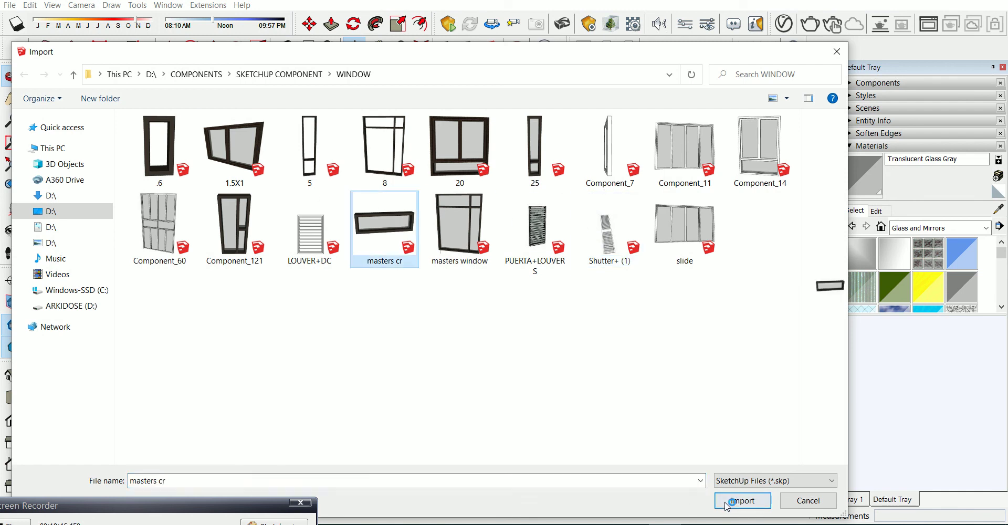
{"action": "left_click", "coordinate": [730, 500]}
{"action": "left_click", "coordinate": [562, 384]}
{"action": "left_click", "coordinate": [353, 24]}
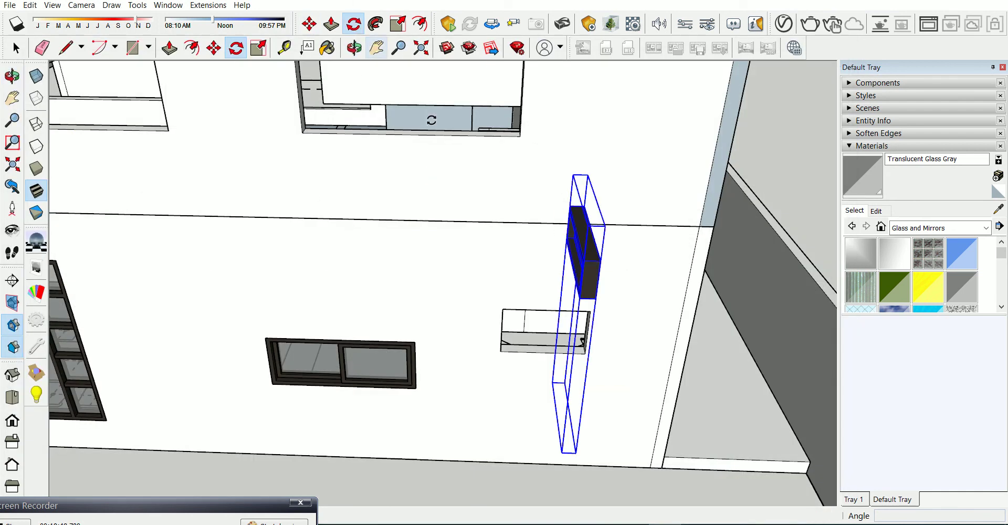
{"action": "left_click", "coordinate": [581, 491]}
{"action": "left_click", "coordinate": [640, 492]}
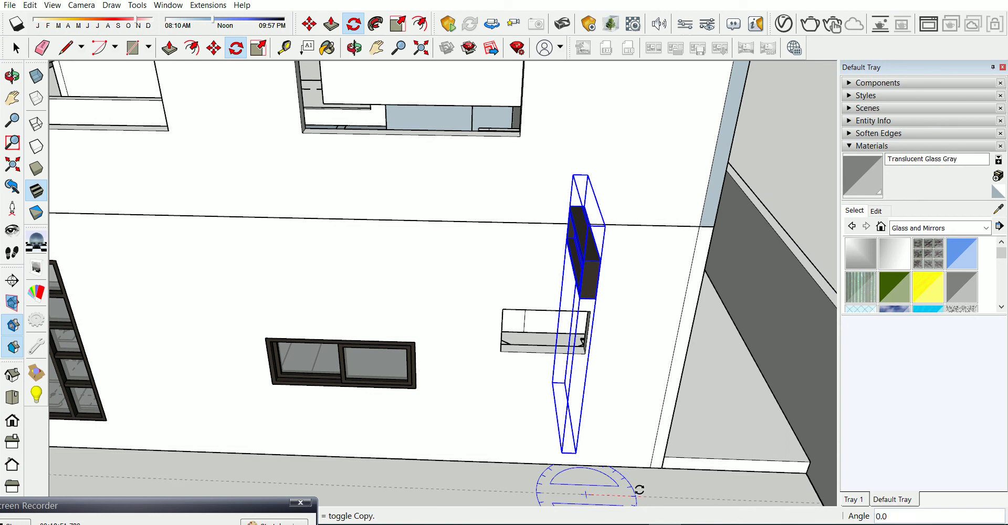
{"action": "left_click", "coordinate": [579, 484]}
Move the window into the small middle wall opening
{"action": "key", "text": "m"}
{"action": "scroll", "coordinate": [595, 341], "scroll_direction": "up", "scroll_amount": 2}
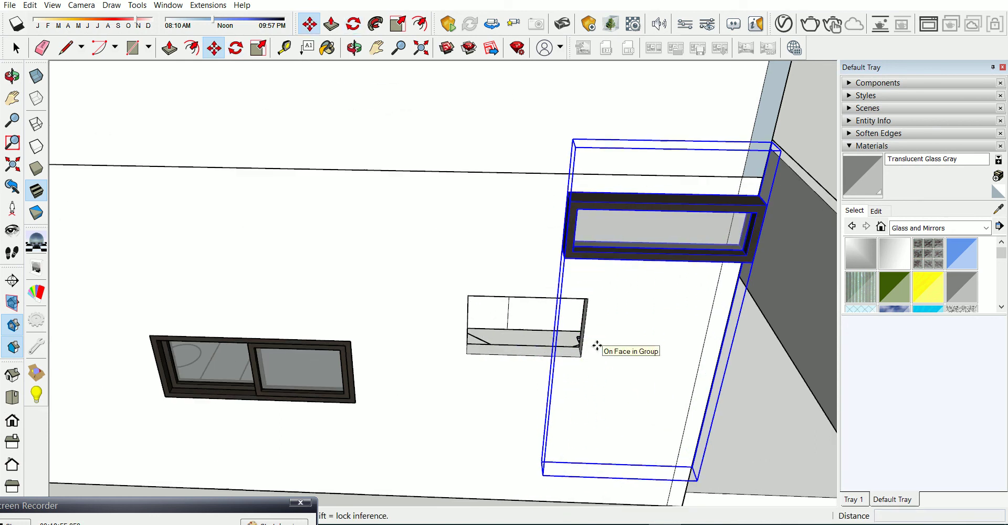
{"action": "left_click", "coordinate": [566, 255]}
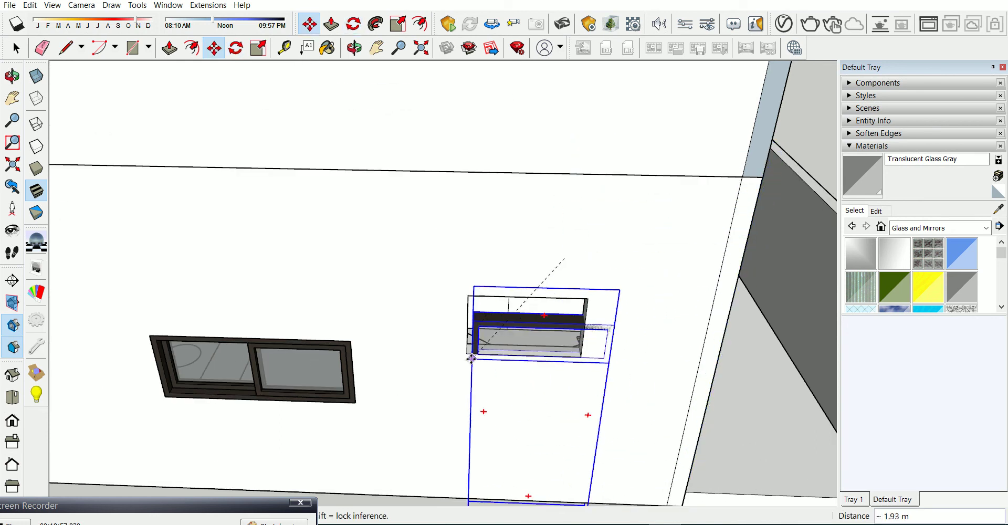
{"action": "scroll", "coordinate": [499, 325], "scroll_direction": "up", "scroll_amount": 1}
{"action": "scroll", "coordinate": [513, 325], "scroll_direction": "up", "scroll_amount": 1}
{"action": "left_click", "coordinate": [514, 324]}
{"action": "scroll", "coordinate": [529, 287], "scroll_direction": "up", "scroll_amount": 1}
{"action": "key", "text": "space"}
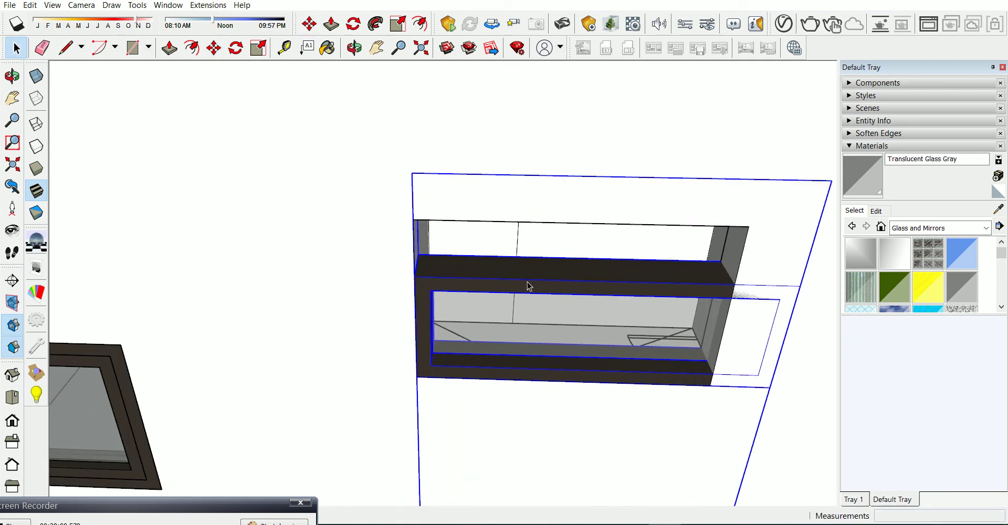
Place 0.05 m guides below the frame's top edge and inside its right side
{"action": "key", "text": "t"}
{"action": "left_click", "coordinate": [635, 223]}
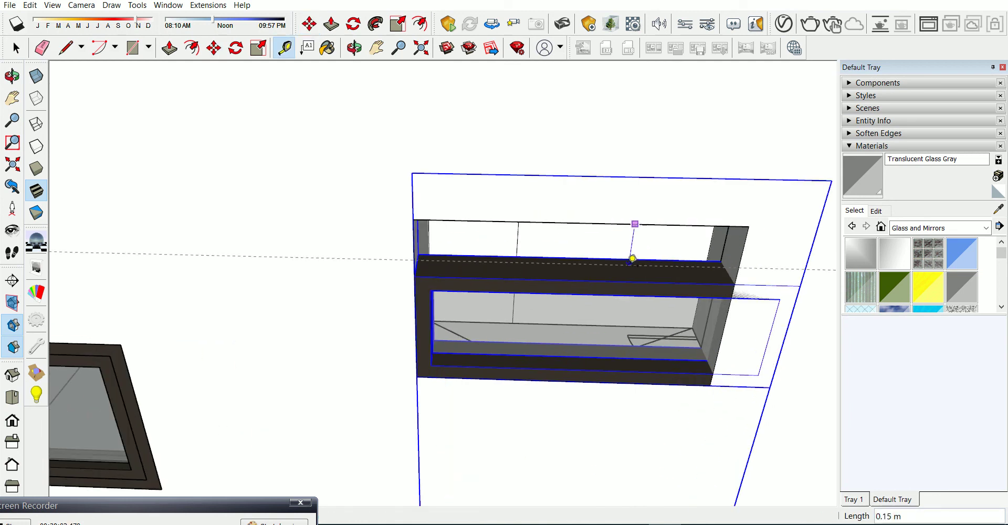
{"action": "key", "text": "Return"}
{"action": "key", "text": "space"}
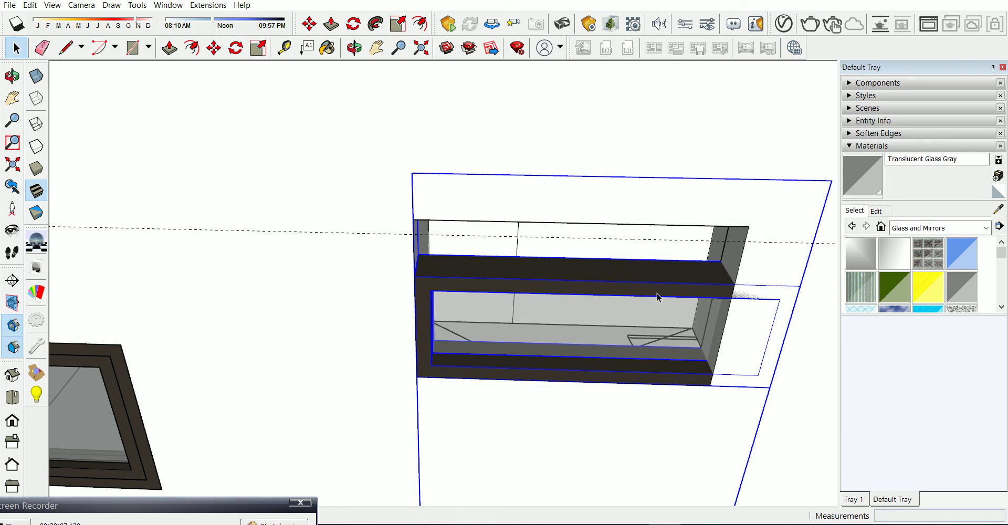
{"action": "key", "text": "t"}
{"action": "left_click", "coordinate": [724, 326]}
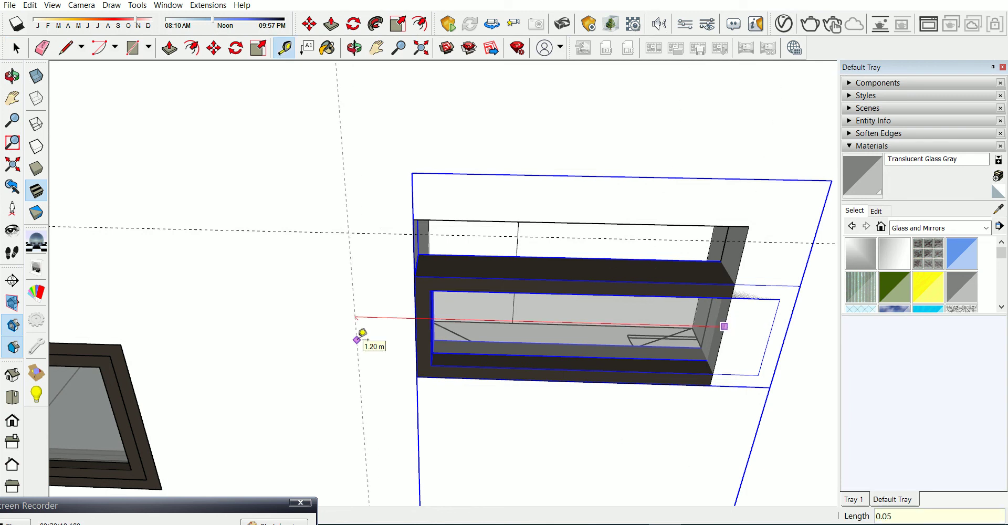
{"action": "key", "text": "Return"}
{"action": "key", "text": "space"}
Open the window component and its front frame group, selecting the frame's top part
{"action": "double_click", "coordinate": [483, 258]}
{"action": "left_click", "coordinate": [484, 262]}
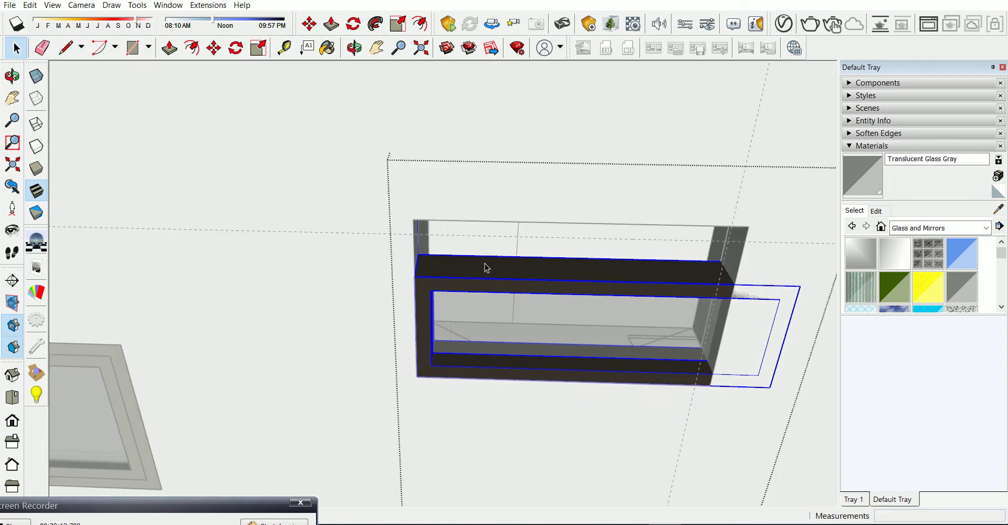
{"action": "double_click", "coordinate": [480, 267]}
{"action": "left_click", "coordinate": [480, 268]}
Reshape the dark frame with 0.20 m pulls, pushing the right extension back flush
{"action": "key", "text": "p"}
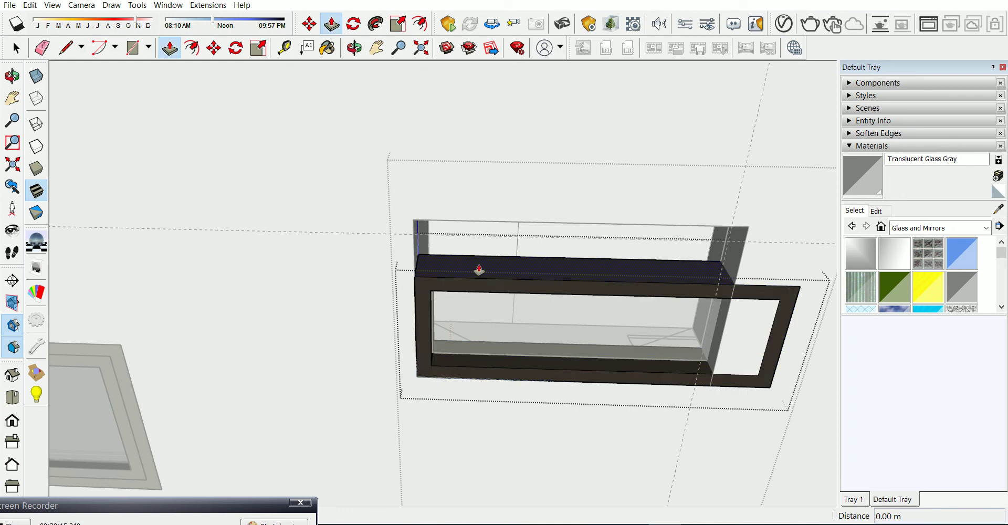
{"action": "left_click_drag", "start_coordinate": [479, 268], "coordinate": [437, 227]}
{"action": "mouse_move", "coordinate": [468, 286]}
{"action": "middle_mouse_down"}
{"action": "mouse_move", "coordinate": [743, 104]}
{"action": "mouse_move", "coordinate": [637, 272]}
{"action": "mouse_move", "coordinate": [628, 254]}
{"action": "middle_mouse_up"}
{"action": "key", "text": "p"}
{"action": "left_click_drag", "start_coordinate": [576, 322], "coordinate": [576, 265]}
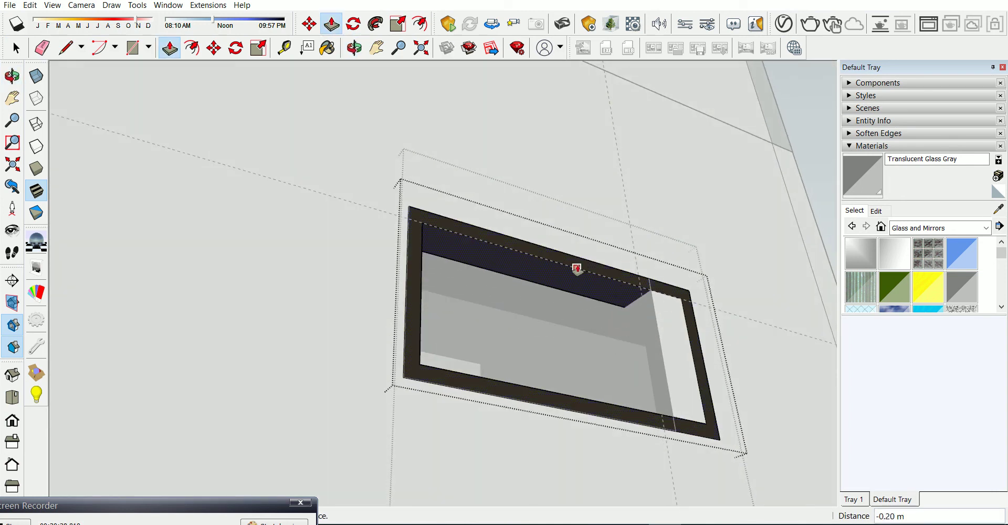
{"action": "left_click_drag", "start_coordinate": [688, 371], "coordinate": [656, 385]}
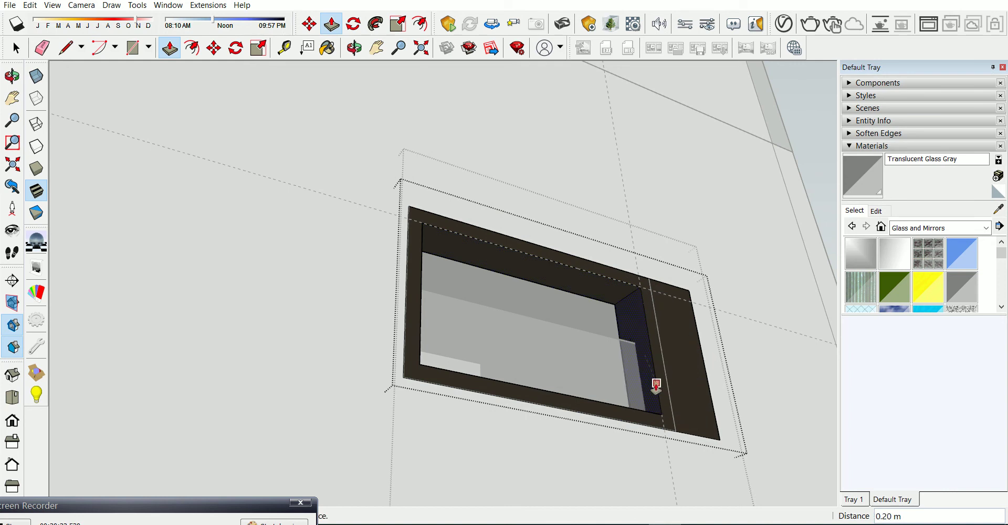
{"action": "mouse_move", "coordinate": [652, 391]}
{"action": "middle_mouse_down"}
{"action": "mouse_move", "coordinate": [427, 472]}
{"action": "mouse_move", "coordinate": [529, 439]}
{"action": "middle_mouse_up"}
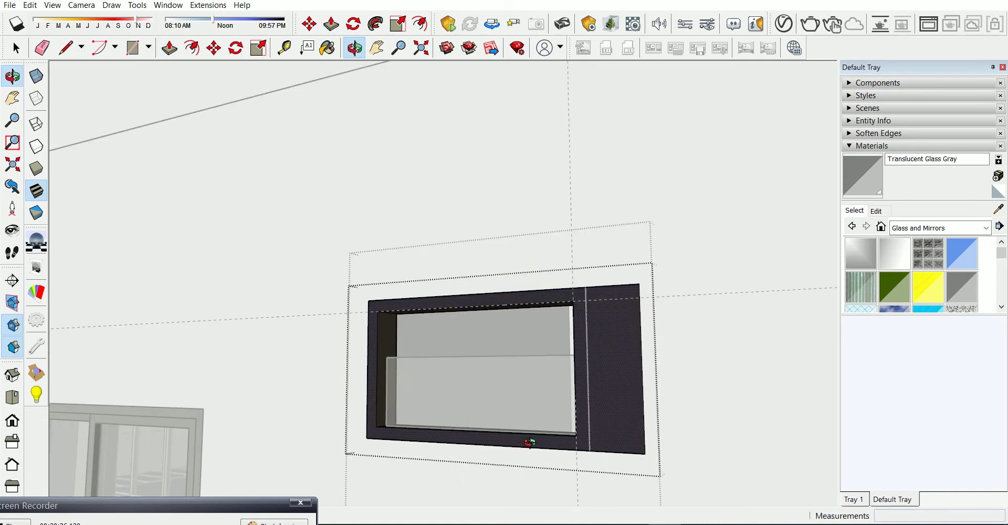
{"action": "left_click_drag", "start_coordinate": [653, 418], "coordinate": [588, 451]}
{"action": "key", "text": "space"}
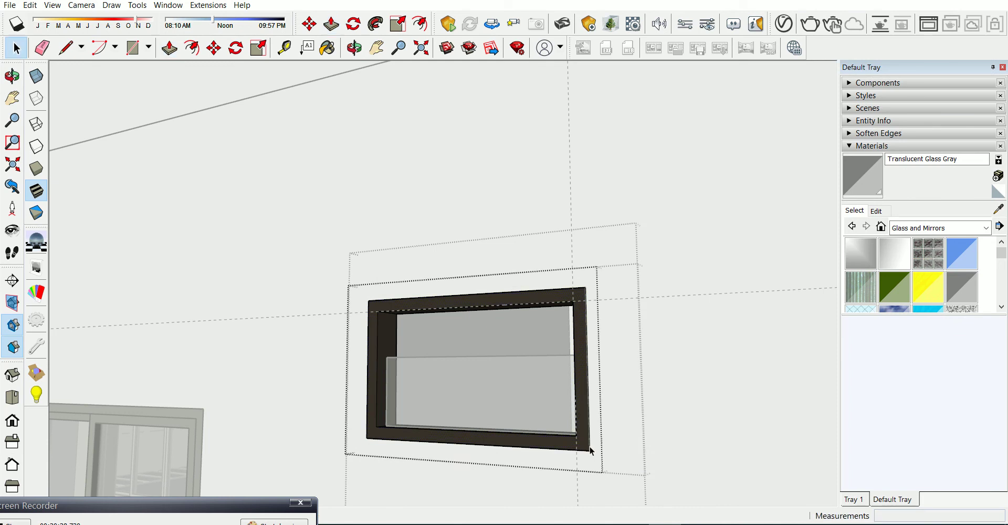
Exit the frame group and orbit around the window frame
{"action": "key", "text": "e"}
{"action": "key", "text": "space"}
{"action": "left_click", "coordinate": [648, 301]}
{"action": "key", "text": "e"}
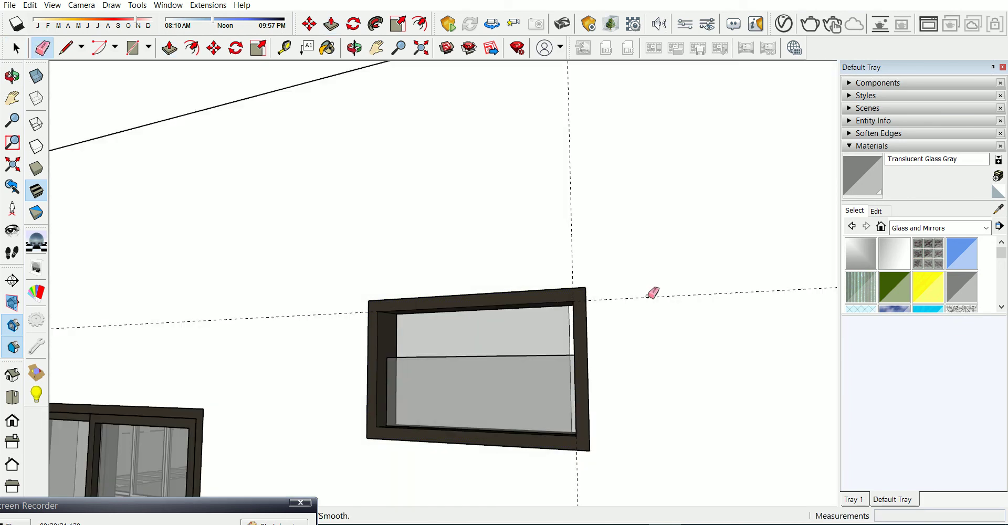
{"action": "mouse_move", "coordinate": [547, 252]}
{"action": "middle_mouse_down"}
{"action": "mouse_move", "coordinate": [585, 349]}
{"action": "mouse_move", "coordinate": [547, 389]}
{"action": "mouse_move", "coordinate": [760, 490]}
{"action": "mouse_move", "coordinate": [612, 351]}
{"action": "mouse_move", "coordinate": [551, 473]}
{"action": "mouse_move", "coordinate": [542, 430]}
{"action": "middle_mouse_up"}
{"action": "scroll", "coordinate": [547, 418], "scroll_direction": "up", "scroll_amount": 3}
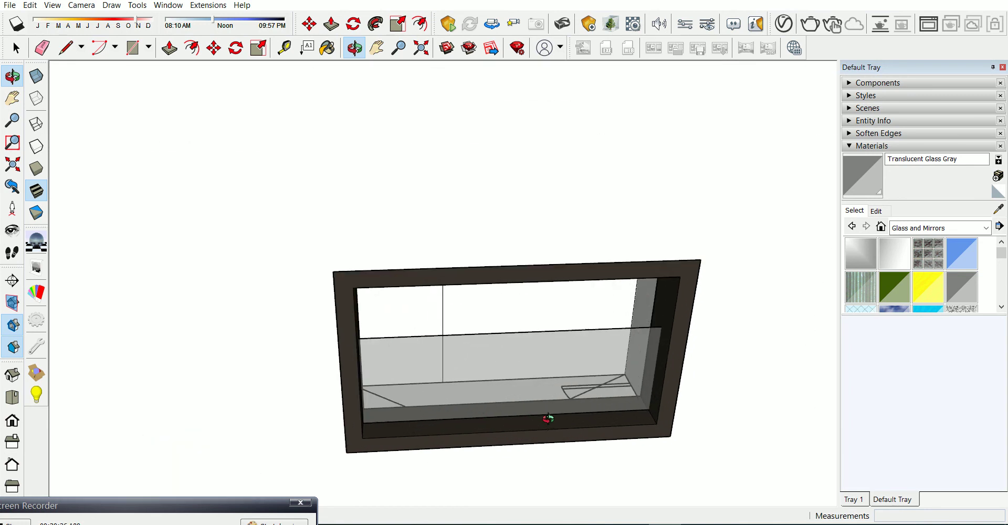
{"action": "scroll", "coordinate": [547, 424], "scroll_direction": "up", "scroll_amount": 3}
Erase the glass pane from the window group
{"action": "key", "text": "space"}
{"action": "double_click", "coordinate": [510, 360]}
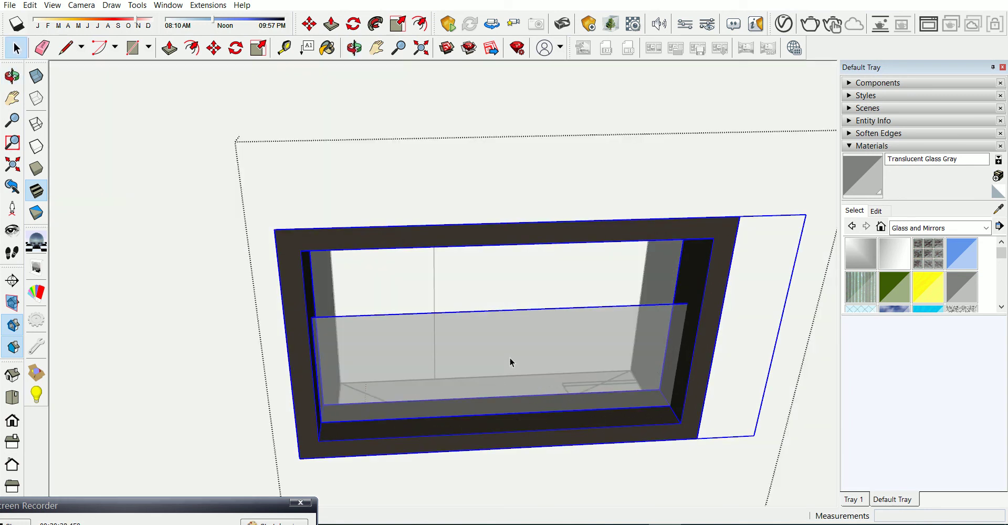
{"action": "left_click", "coordinate": [493, 333]}
{"action": "right_click", "coordinate": [493, 334]}
{"action": "left_click", "coordinate": [520, 94]}
{"action": "scroll", "coordinate": [474, 369], "scroll_direction": "up", "scroll_amount": 3}
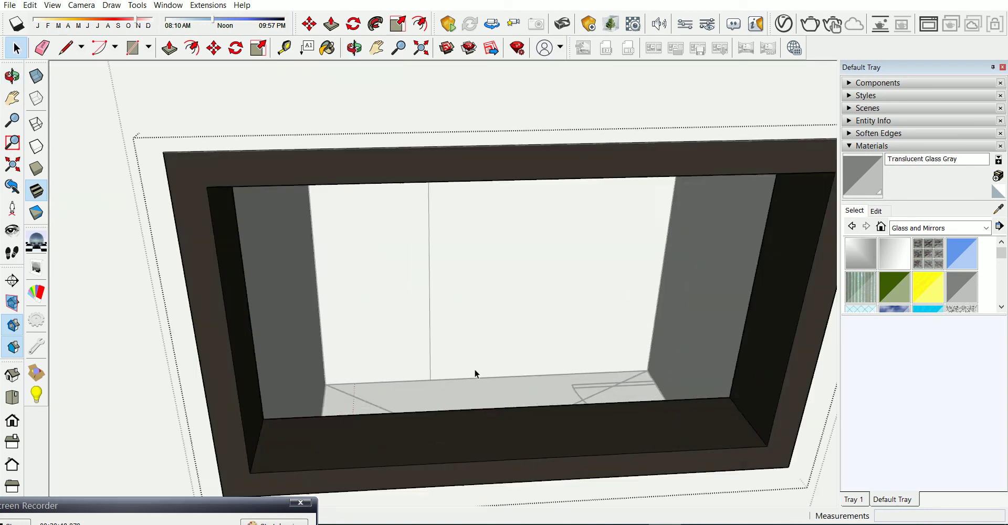
Measure along the sill and remove the stray tape-measure guides
{"action": "key", "text": "t"}
{"action": "scroll", "coordinate": [315, 333], "scroll_direction": "up", "scroll_amount": 2}
{"action": "left_click", "coordinate": [175, 404]}
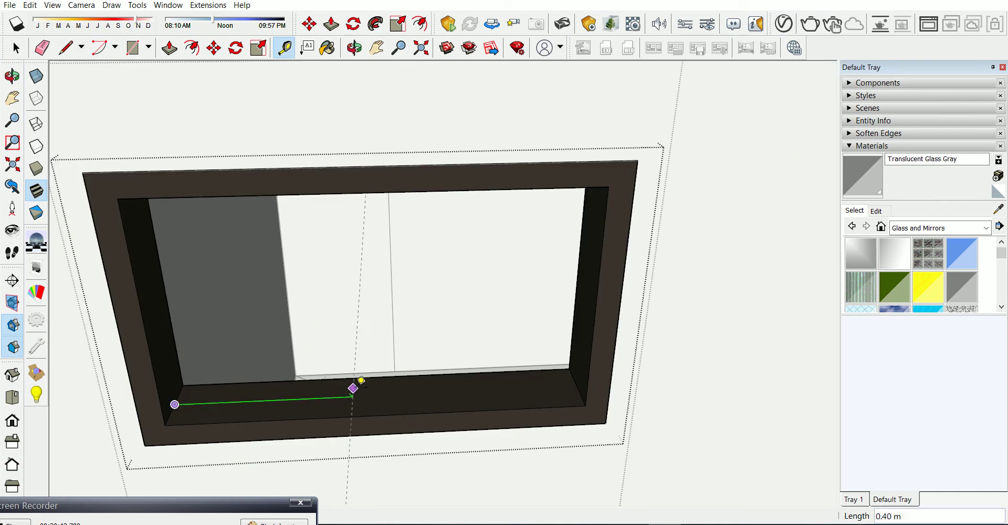
{"action": "left_click", "coordinate": [378, 394]}
{"action": "left_click", "coordinate": [379, 397]}
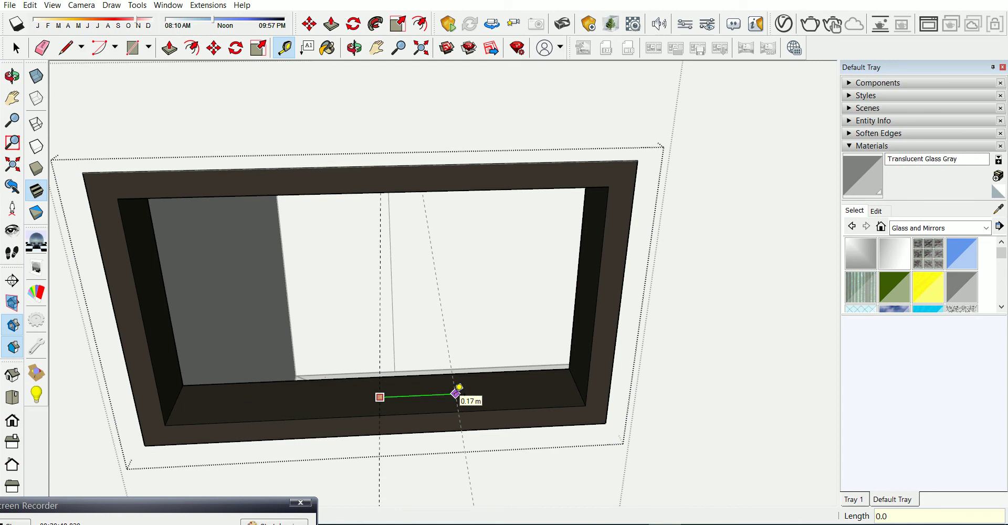
{"action": "key", "text": "Escape"}
{"action": "key", "text": "ctrl+z"}
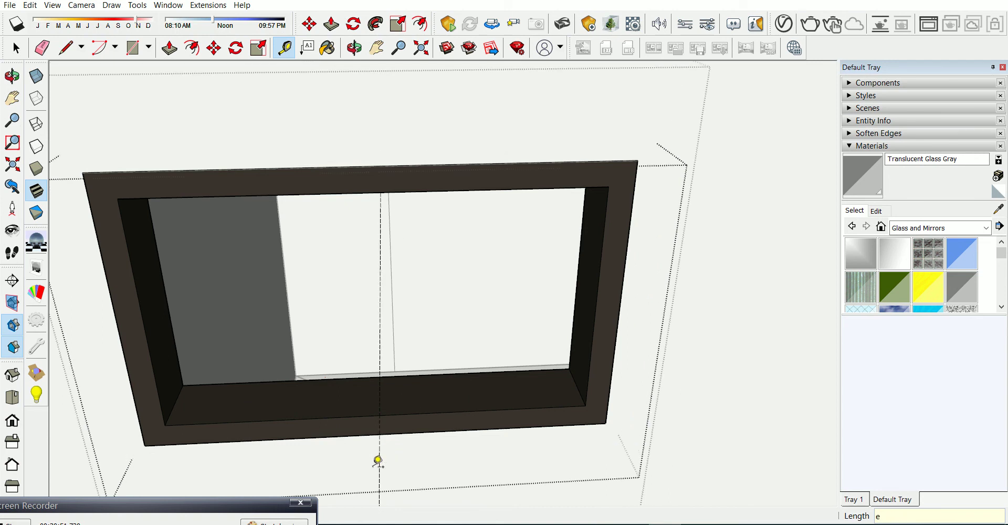
{"action": "key", "text": "e"}
{"action": "left_click", "coordinate": [380, 462]}
{"action": "key", "text": "space"}
{"action": "key", "text": "t"}
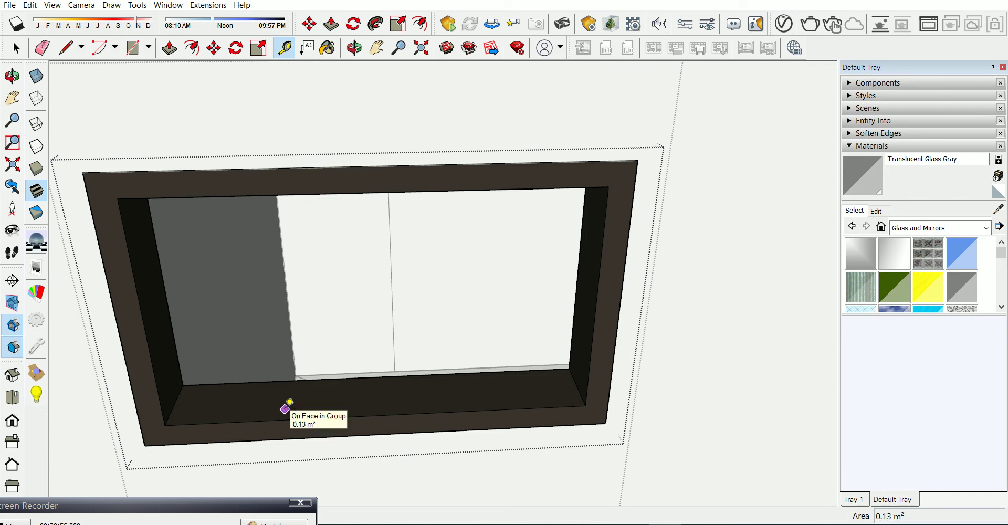
{"action": "key", "text": "r"}
{"action": "left_click", "coordinate": [165, 424]}
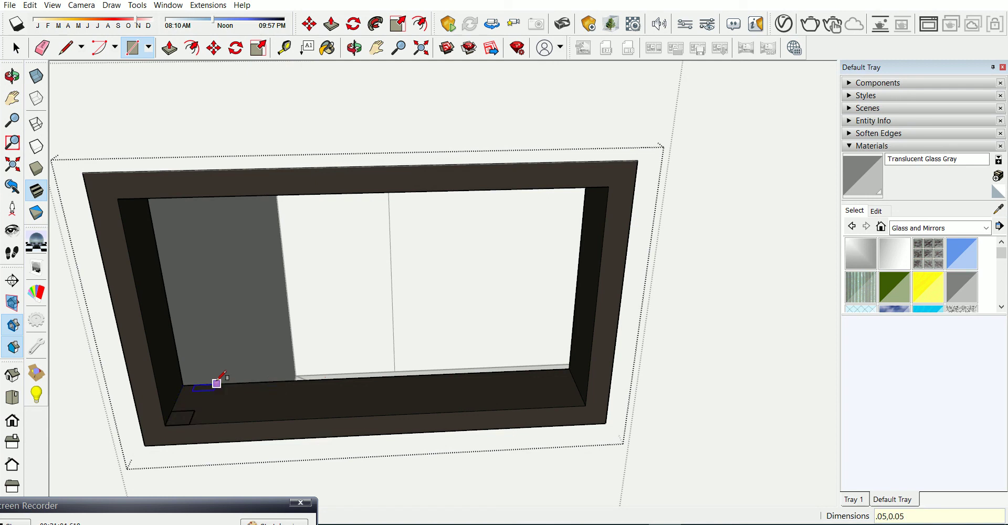
{"action": "scroll", "coordinate": [166, 423], "scroll_direction": "up", "scroll_amount": 2}
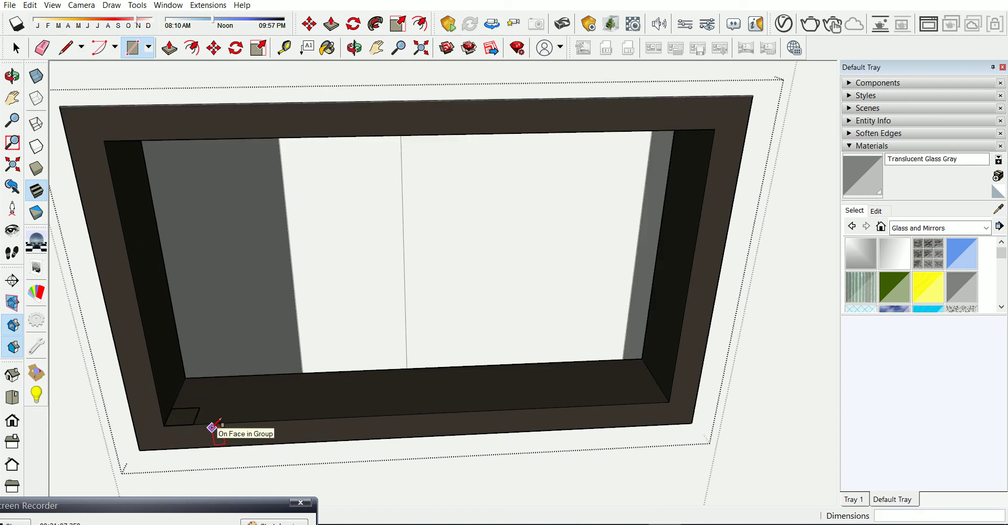
{"action": "left_click", "coordinate": [163, 425]}
{"action": "type", "text": "0.05,.15"}
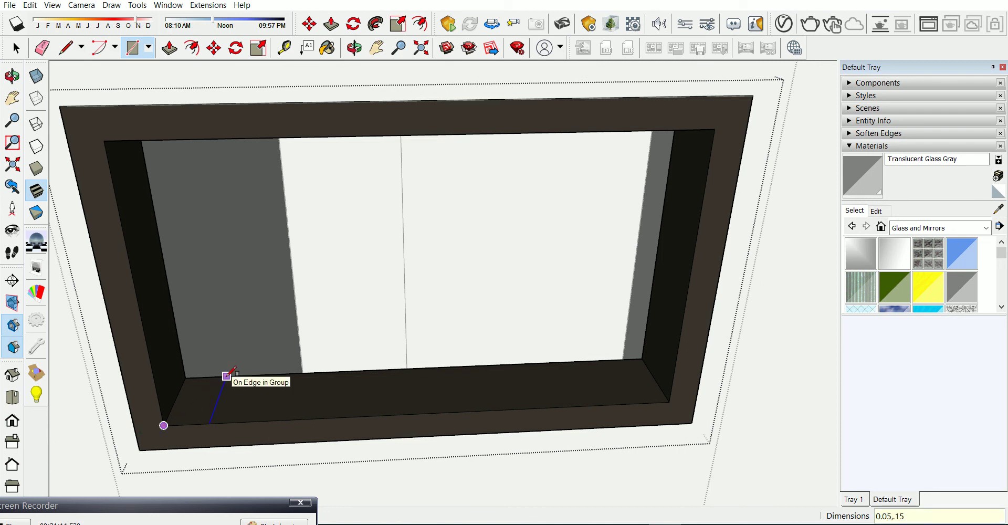
{"action": "left_click", "coordinate": [227, 376]}
{"action": "key", "text": "space"}
{"action": "right_click", "coordinate": [237, 416]}
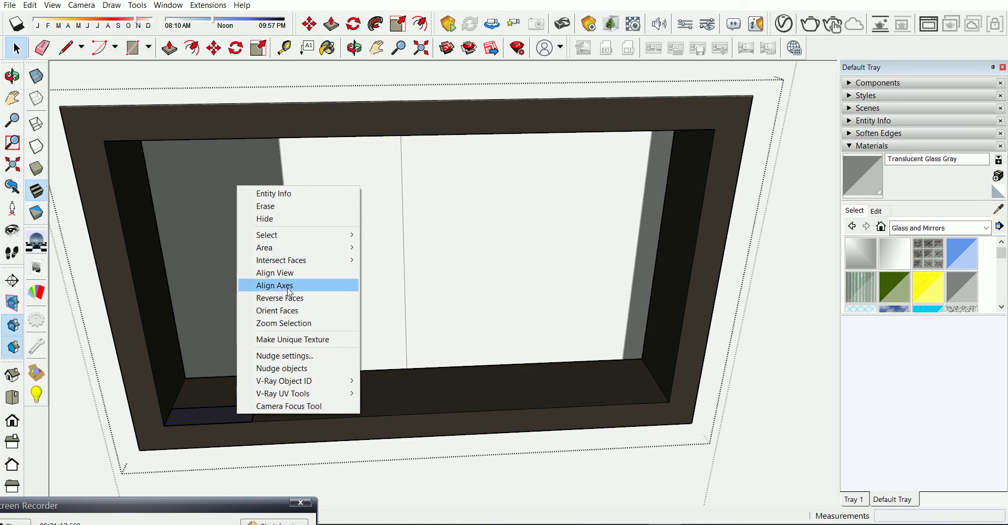
{"action": "left_click", "coordinate": [213, 418]}
{"action": "right_click", "coordinate": [213, 418]}
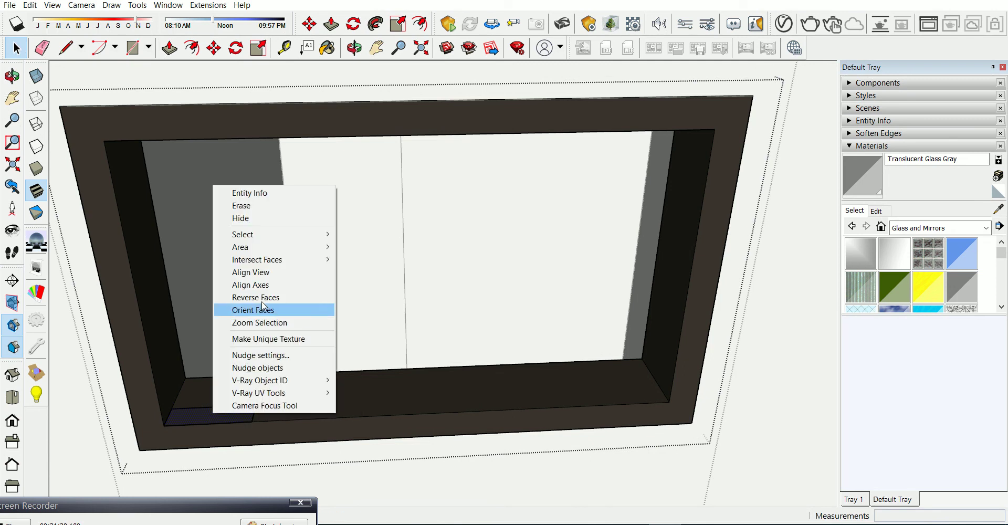
{"action": "left_click", "coordinate": [192, 412]}
{"action": "right_click", "coordinate": [198, 412]}
{"action": "left_click", "coordinate": [239, 288]}
{"action": "double_click", "coordinate": [226, 417]}
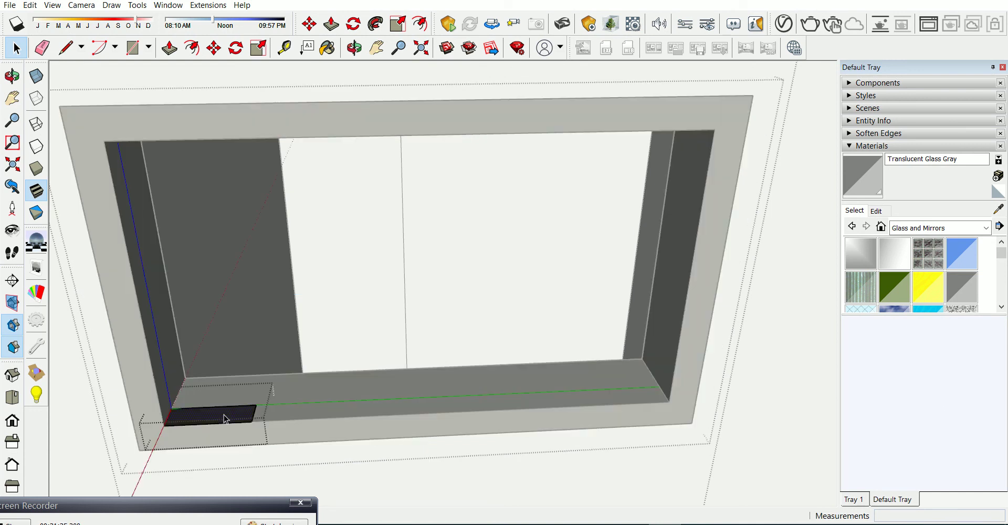
{"action": "key", "text": "p"}
{"action": "left_click_drag", "start_coordinate": [224, 418], "coordinate": [169, 141]}
{"action": "left_click", "coordinate": [169, 141]}
{"action": "key", "text": "ctrl+z"}
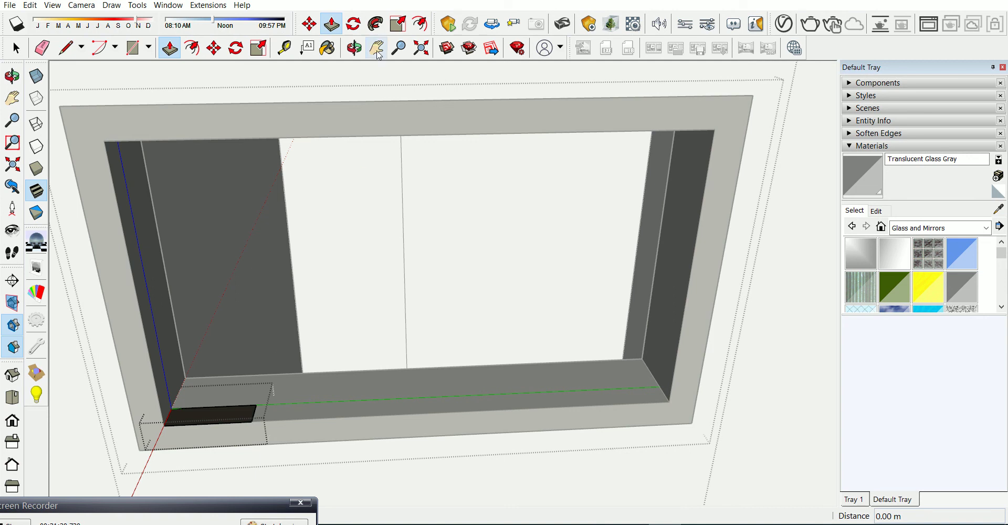
{"action": "key", "text": "ctrl+z"}
{"action": "key", "text": "ctrl+z"}
{"action": "key", "text": "e"}
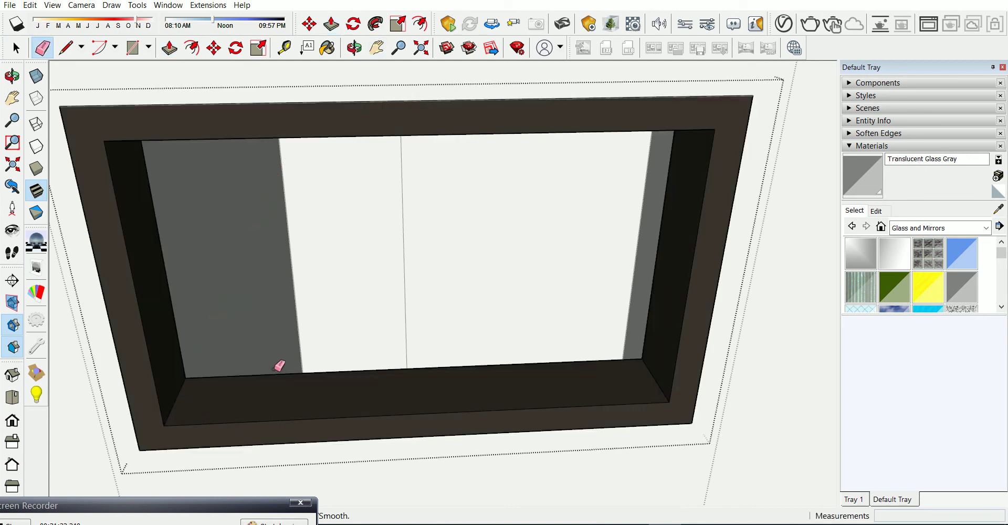
Draw a 0.15 x 0.05 rectangle at the sill's left corner and group it
{"action": "key", "text": "r"}
{"action": "left_click", "coordinate": [163, 425]}
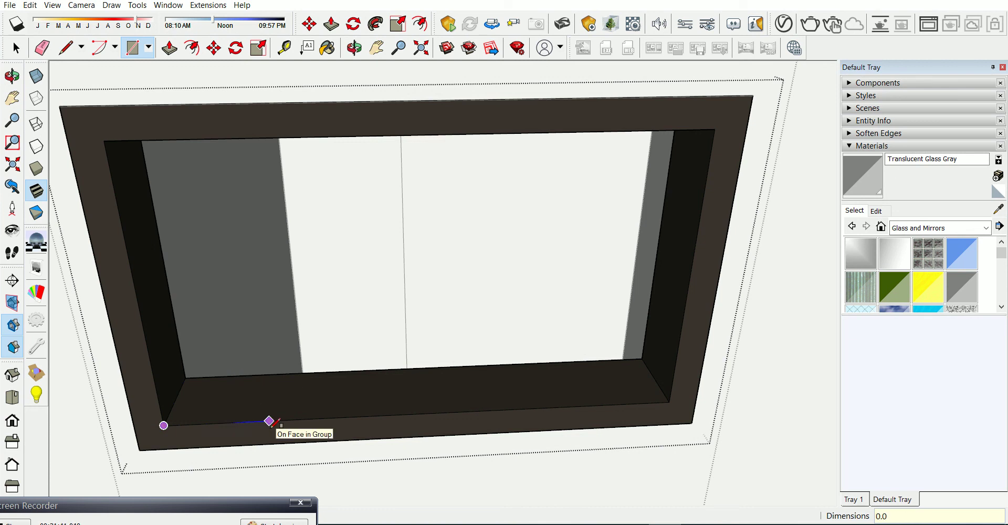
{"action": "key", "text": "Escape"}
{"action": "left_click", "coordinate": [164, 425]}
{"action": "type", "text": ".15,0"}
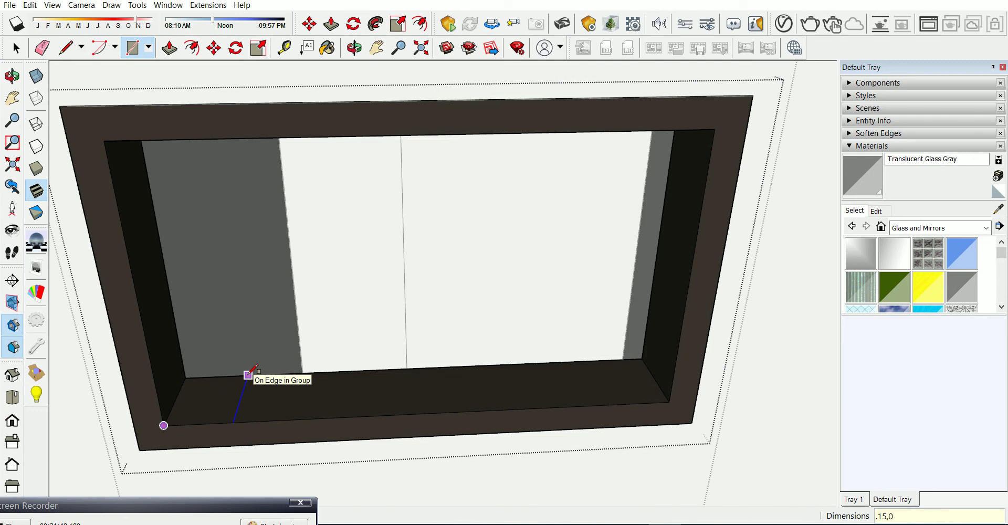
{"action": "type", "text": ".0"}
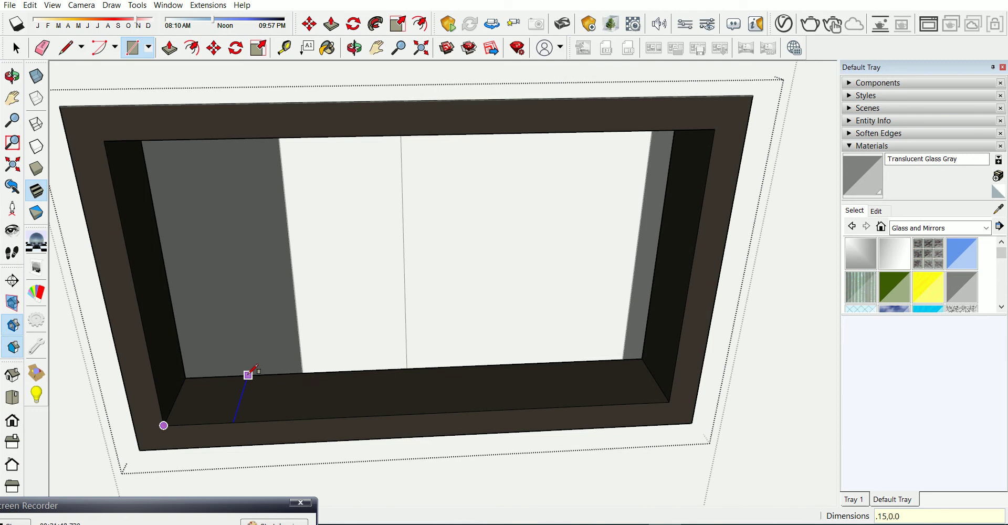
{"action": "key", "text": "Return"}
{"action": "key", "text": "space"}
{"action": "right_click", "coordinate": [189, 408]}
{"action": "left_click", "coordinate": [220, 276]}
Raise the grouped rectangle into a dark left jamb reaching the opening's top
{"action": "double_click", "coordinate": [195, 410]}
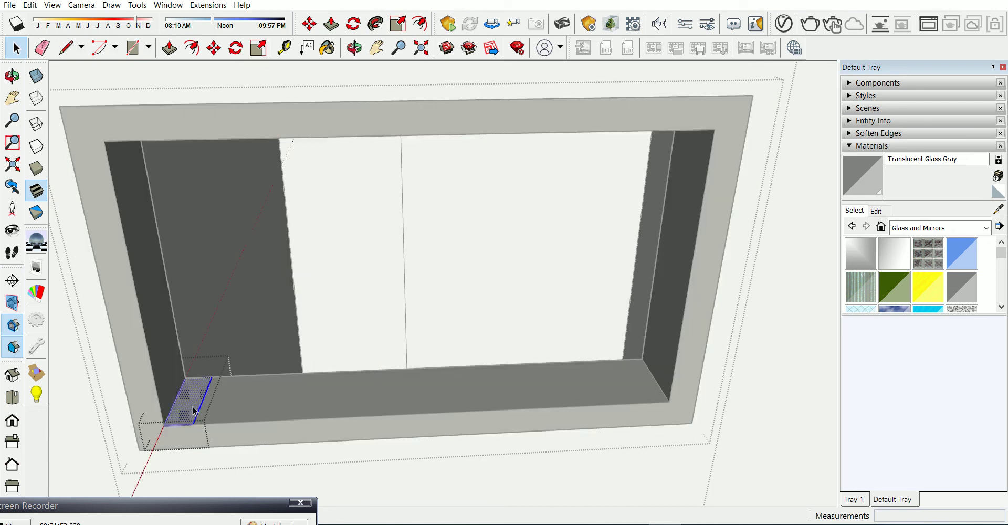
{"action": "key", "text": "p"}
{"action": "left_click", "coordinate": [194, 411]}
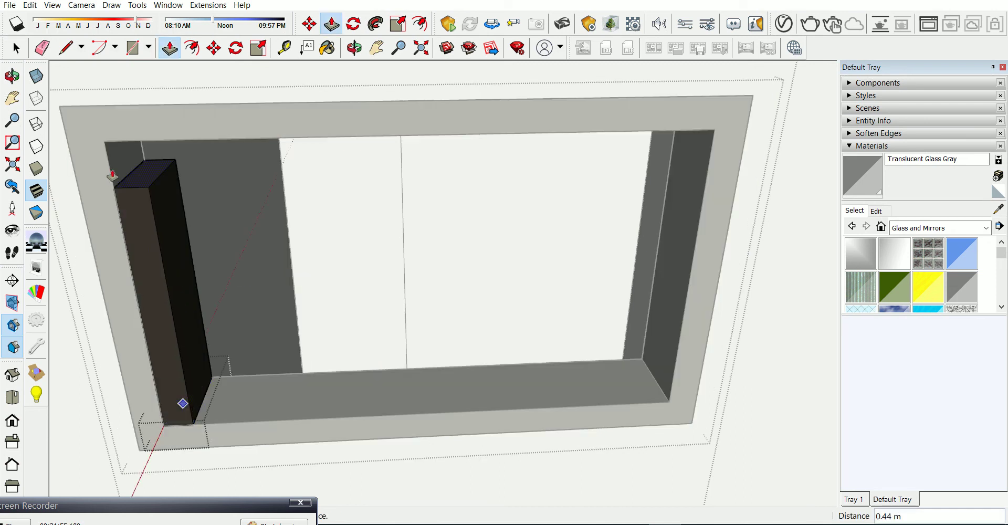
{"action": "left_click", "coordinate": [134, 143]}
{"action": "left_click", "coordinate": [136, 137]}
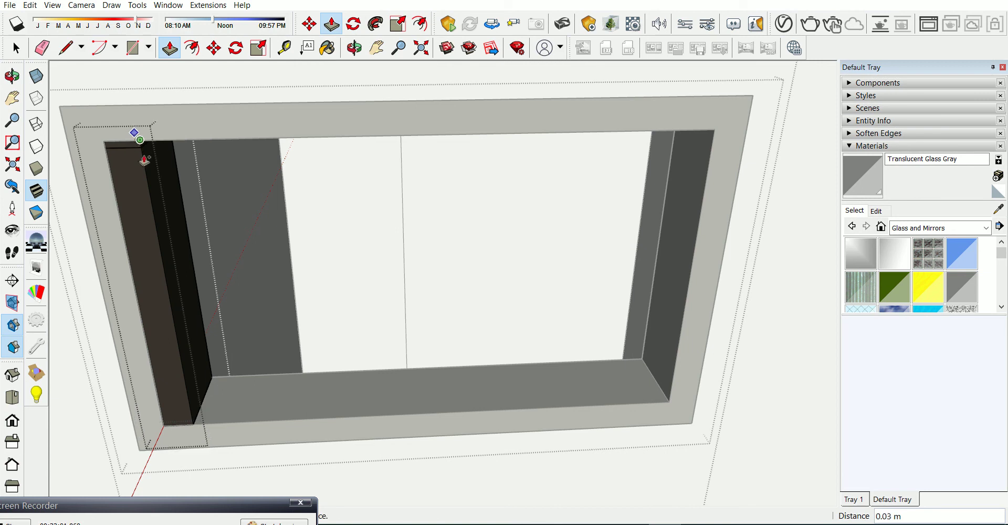
{"action": "left_click", "coordinate": [146, 168]}
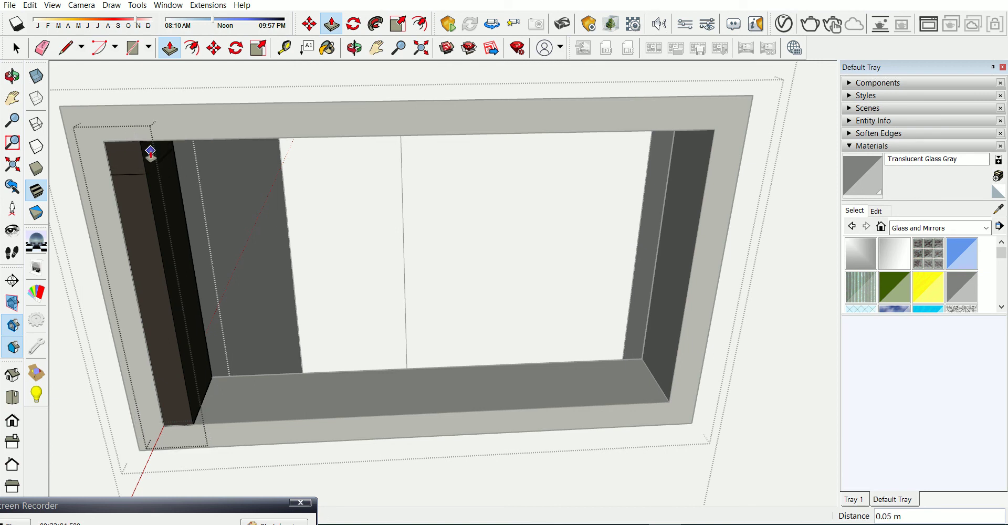
{"action": "key", "text": "space"}
Stretch the jamb's top 0.85 m across the opening to form the head piece
{"action": "key", "text": "p"}
{"action": "left_click", "coordinate": [152, 159]}
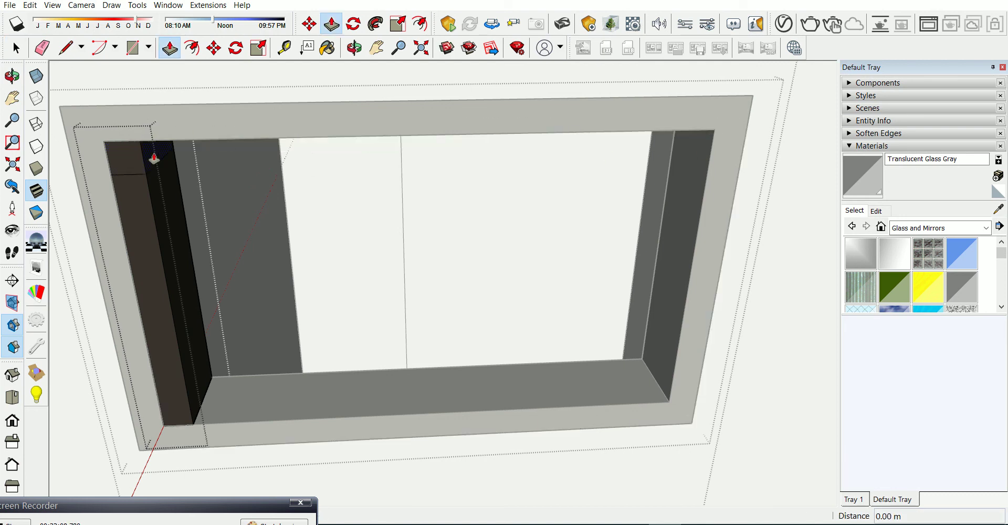
{"action": "left_click", "coordinate": [700, 178]}
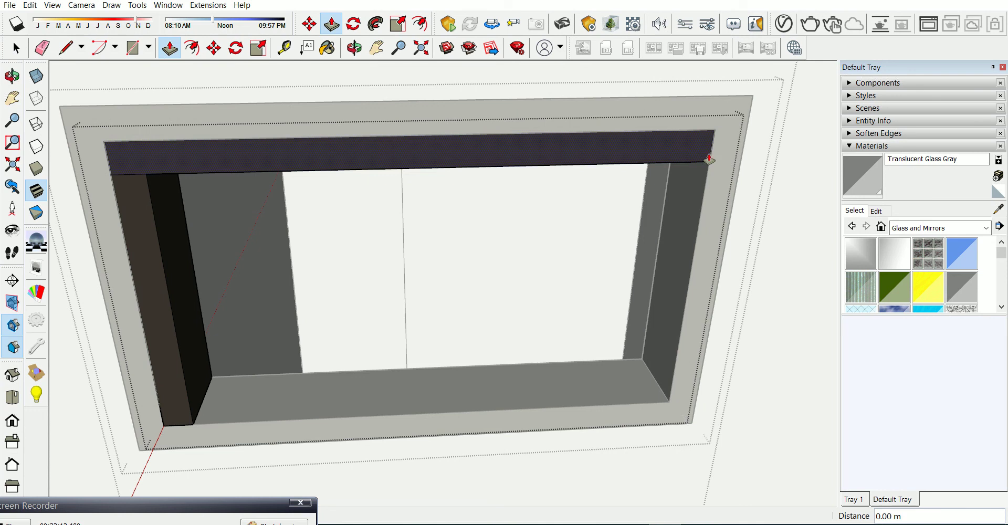
{"action": "mouse_move", "coordinate": [696, 285]}
{"action": "middle_mouse_down"}
{"action": "mouse_move", "coordinate": [522, 270]}
{"action": "mouse_move", "coordinate": [562, 322]}
{"action": "middle_mouse_up"}
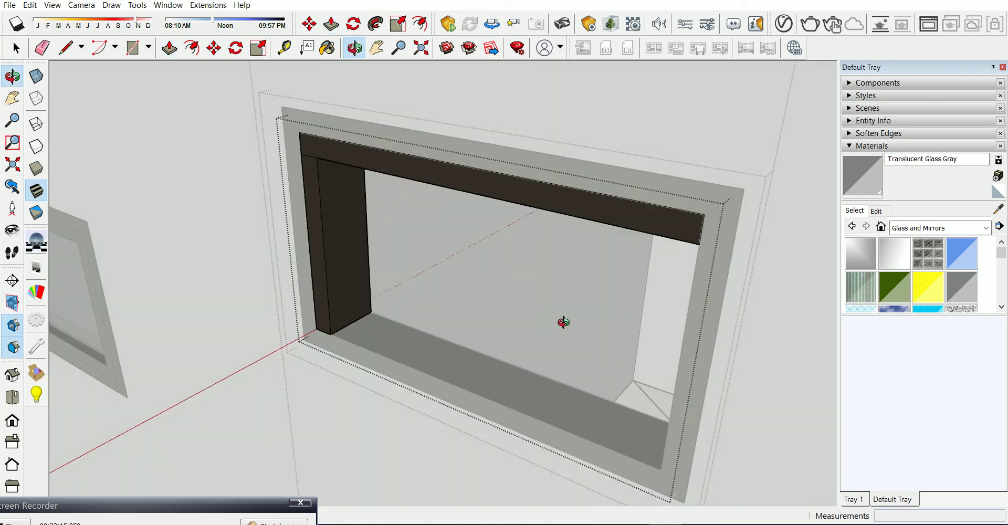
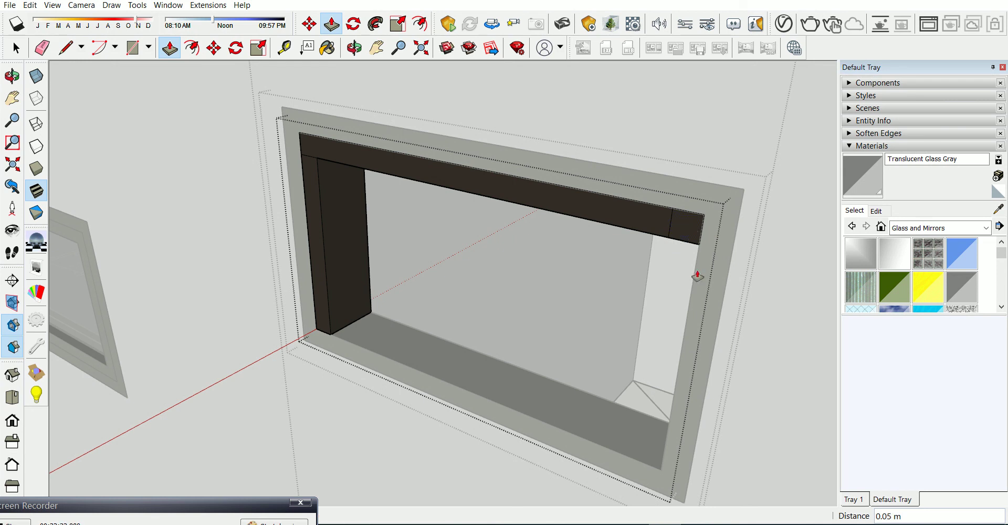
Push the right jamb down to the sill and extend the bottom rail across the frame
{"action": "middle_click_drag", "start_coordinate": [697, 276], "coordinate": [731, 215]}
{"action": "left_click", "coordinate": [663, 200]}
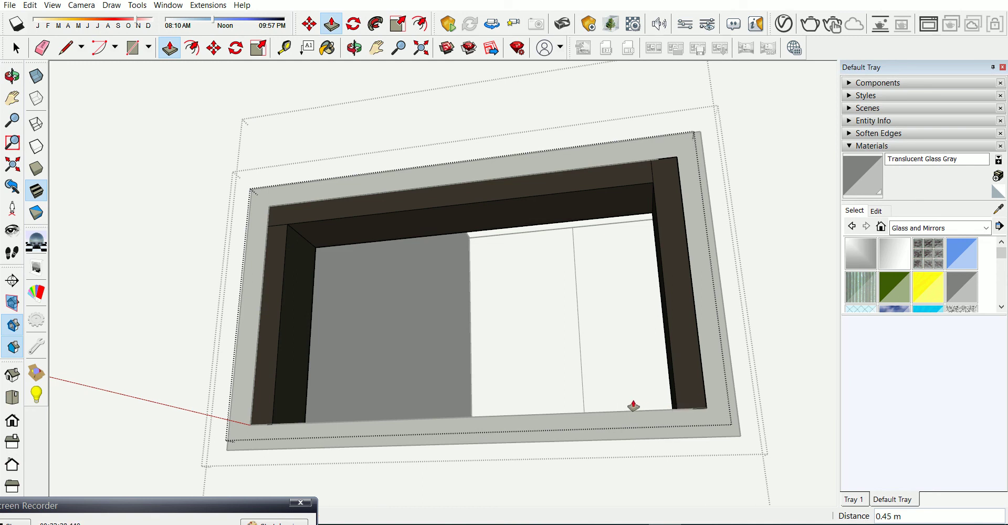
{"action": "middle_click_drag", "start_coordinate": [633, 406], "coordinate": [686, 443]}
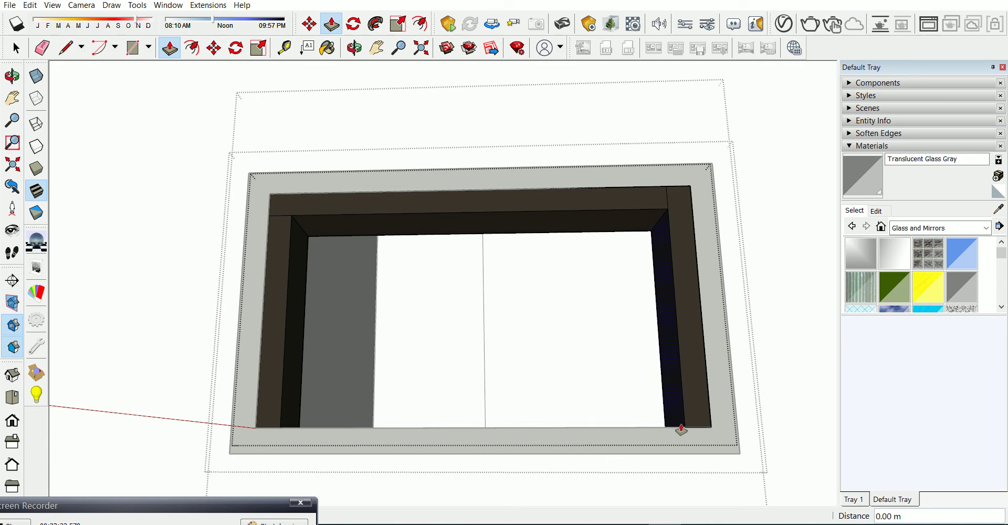
{"action": "mouse_move", "coordinate": [686, 444]}
{"action": "middle_mouse_down"}
{"action": "mouse_move", "coordinate": [680, 406]}
{"action": "mouse_move", "coordinate": [687, 425]}
{"action": "middle_mouse_up"}
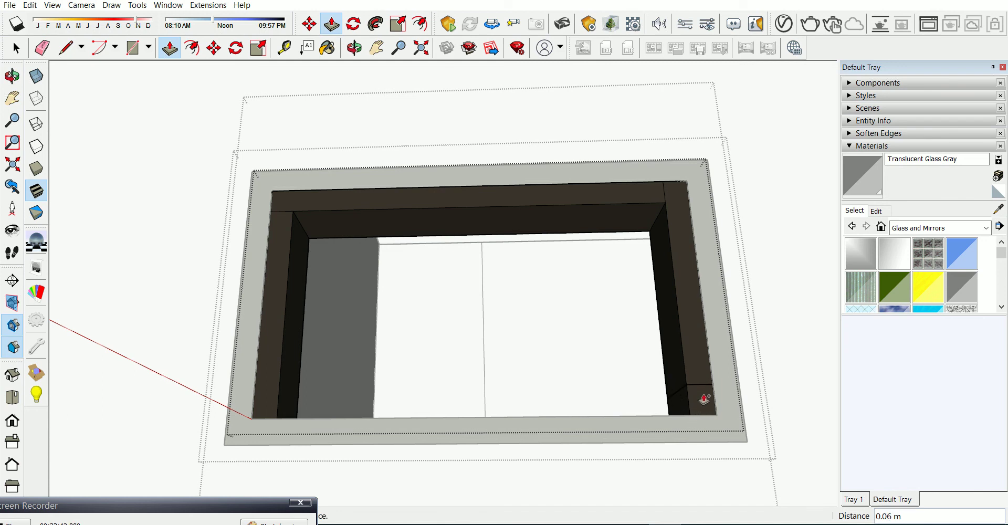
{"action": "left_click_drag", "start_coordinate": [669, 408], "coordinate": [259, 423]}
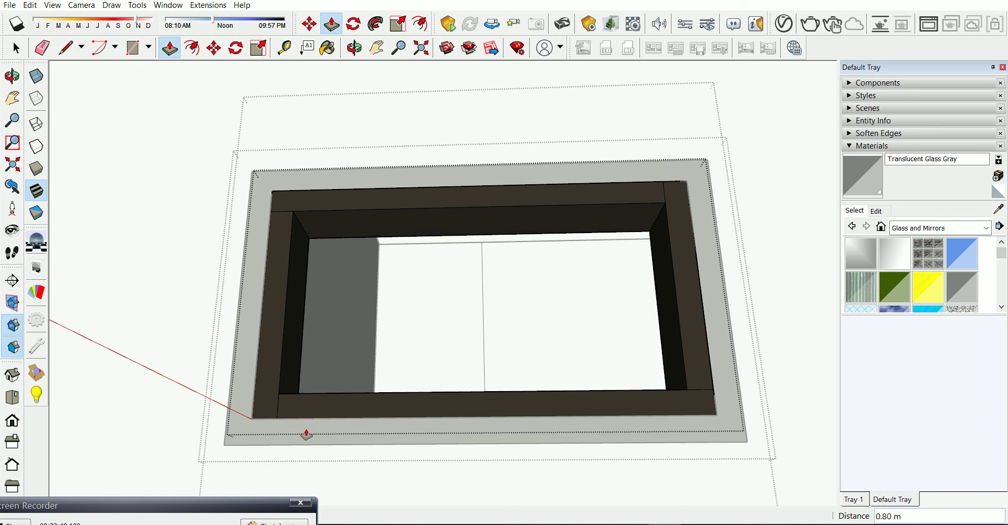
{"action": "key", "text": "e"}
{"action": "mouse_move", "coordinate": [366, 411]}
{"action": "middle_mouse_down"}
{"action": "mouse_move", "coordinate": [412, 428]}
{"action": "mouse_move", "coordinate": [458, 468]}
{"action": "mouse_move", "coordinate": [436, 445]}
{"action": "middle_mouse_up"}
Fill the frame opening with a rectangle and pull it into a 0.01 m thick pane
{"action": "key", "text": "space"}
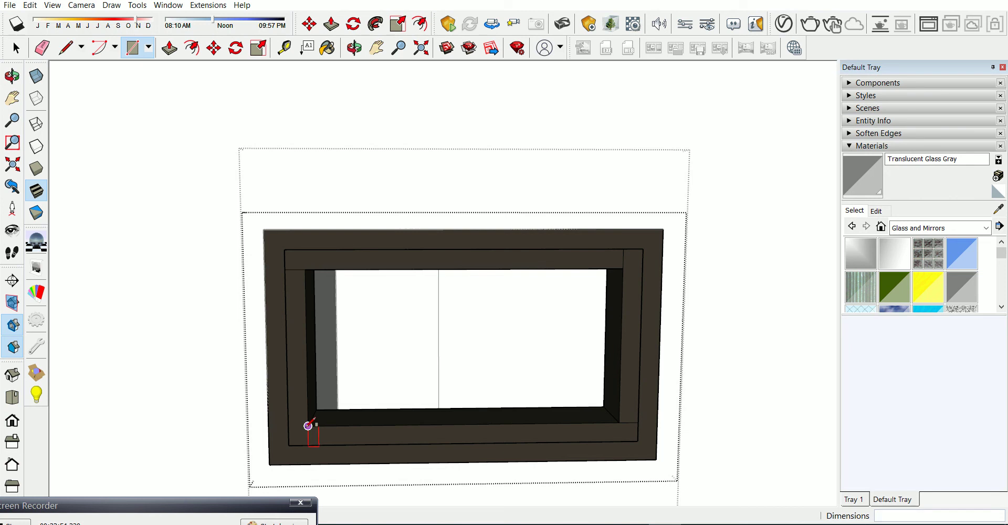
{"action": "left_click", "coordinate": [623, 268]}
{"action": "key", "text": "space"}
{"action": "right_click", "coordinate": [519, 313]}
{"action": "left_click", "coordinate": [551, 191]}
{"action": "key", "text": "p"}
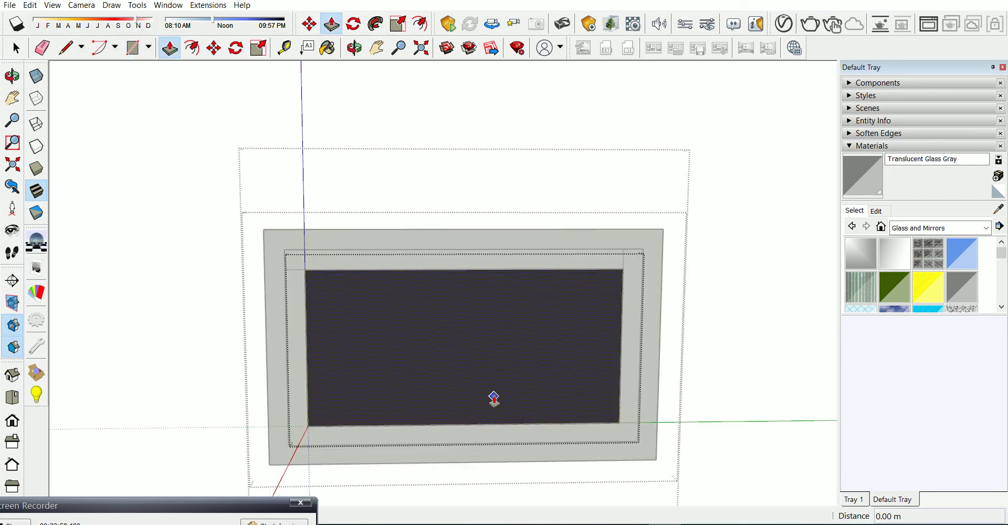
{"action": "middle_click_drag", "start_coordinate": [483, 392], "coordinate": [698, 467]}
{"action": "left_click", "coordinate": [490, 401]}
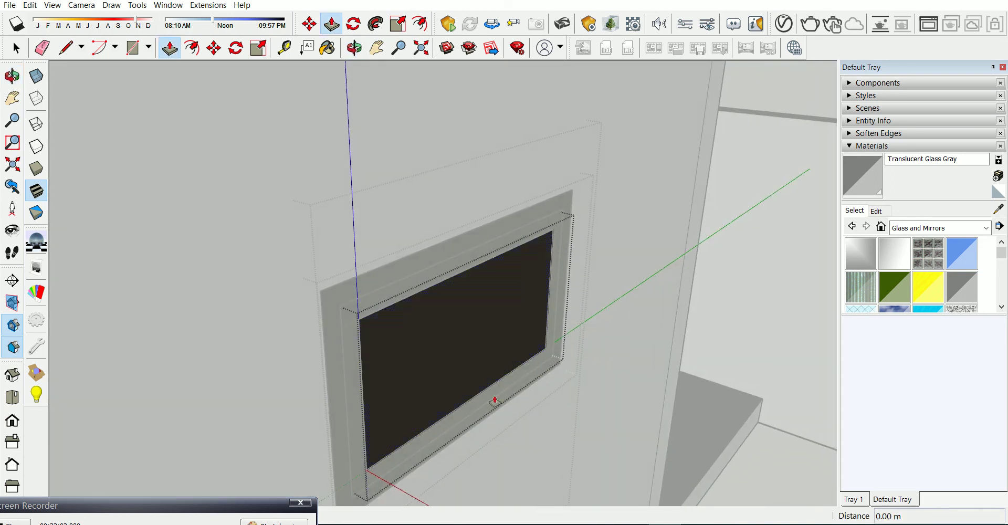
{"action": "key", "text": "Return"}
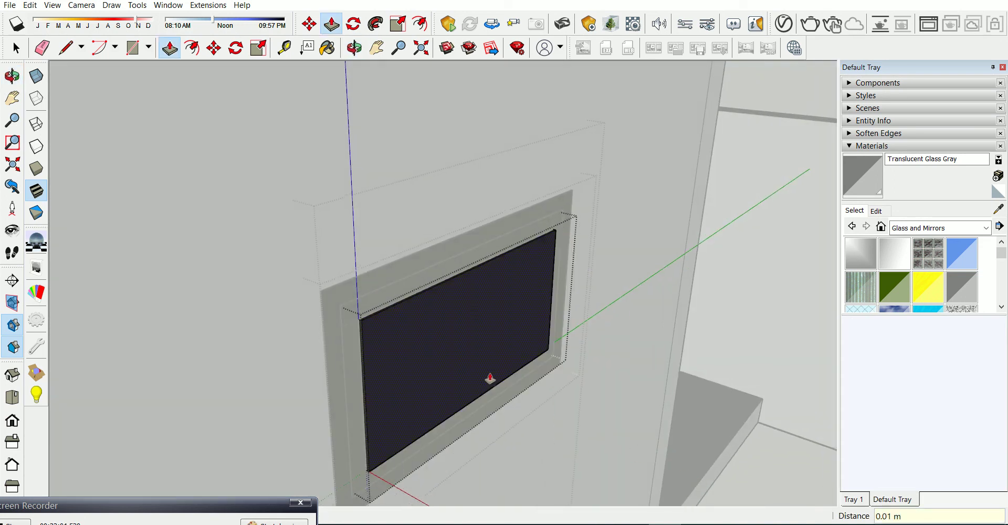
{"action": "key", "text": "space"}
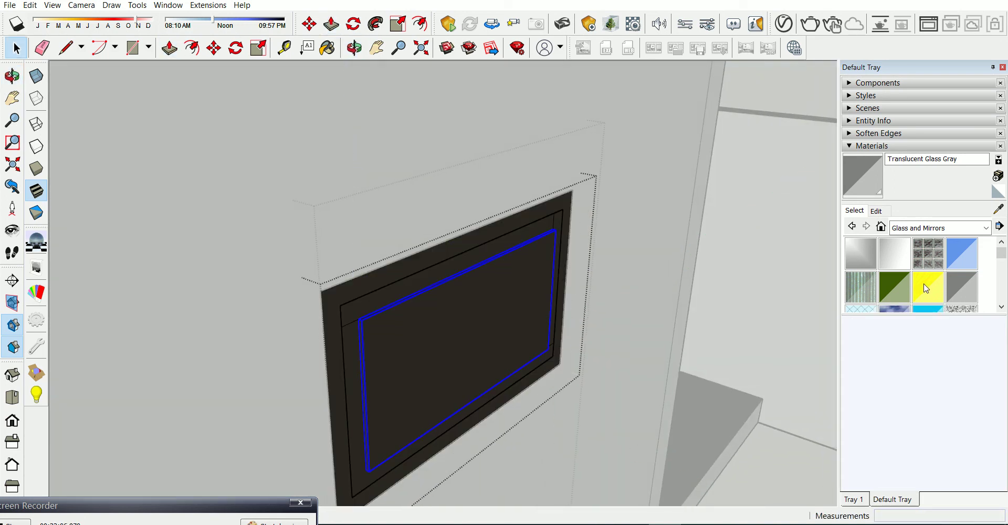
Paint the pane Translucent Glass Gray and set it deeper into the recess
{"action": "left_click", "coordinate": [491, 316]}
{"action": "scroll", "coordinate": [578, 414], "scroll_direction": "up", "scroll_amount": 1}
{"action": "scroll", "coordinate": [555, 358], "scroll_direction": "up", "scroll_amount": 2}
{"action": "key", "text": "space"}
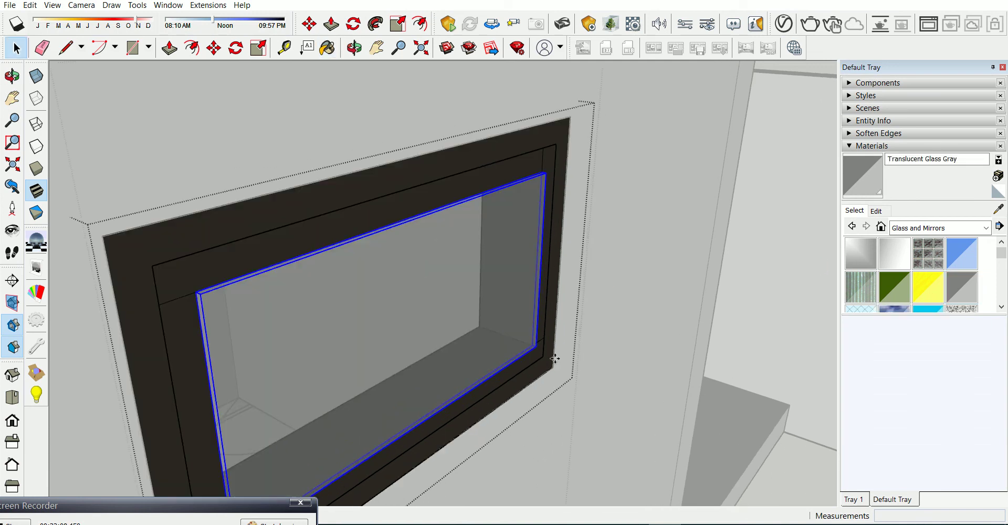
{"action": "left_click", "coordinate": [536, 347]}
{"action": "key", "text": "space"}
{"action": "scroll", "coordinate": [538, 345], "scroll_direction": "down", "scroll_amount": 3}
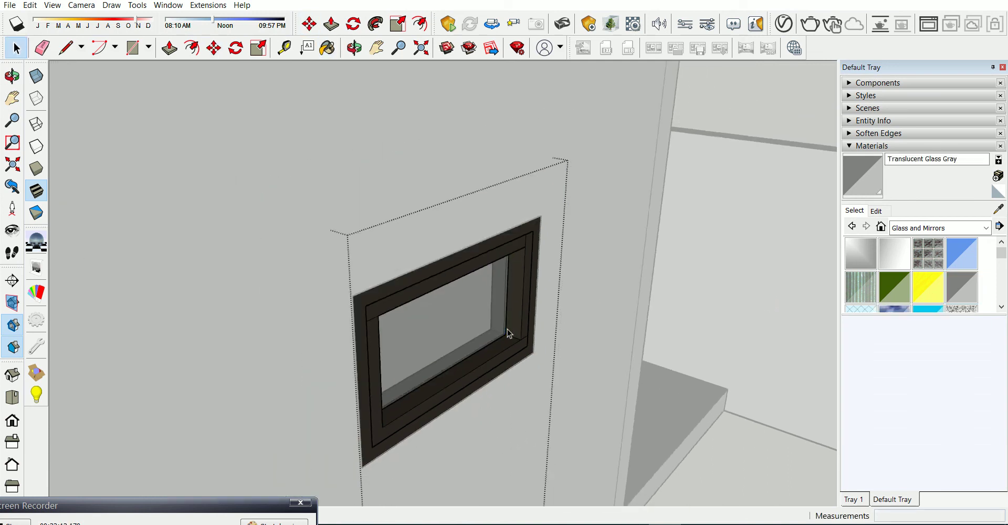
{"action": "scroll", "coordinate": [544, 344], "scroll_direction": "down", "scroll_amount": 2}
Select the large gridded window and move it to the left window's spot
{"action": "mouse_move", "coordinate": [544, 343]}
{"action": "middle_mouse_down"}
{"action": "mouse_move", "coordinate": [450, 286]}
{"action": "mouse_move", "coordinate": [301, 347]}
{"action": "mouse_move", "coordinate": [546, 393]}
{"action": "mouse_move", "coordinate": [297, 334]}
{"action": "middle_mouse_up"}
{"action": "scroll", "coordinate": [353, 219], "scroll_direction": "up", "scroll_amount": 2}
{"action": "scroll", "coordinate": [389, 266], "scroll_direction": "up", "scroll_amount": 2}
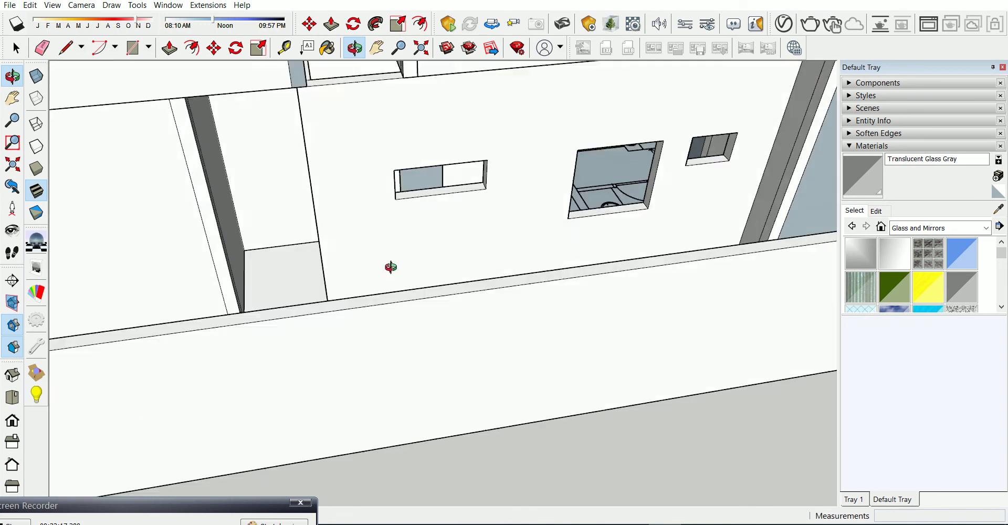
{"action": "scroll", "coordinate": [307, 303], "scroll_direction": "up", "scroll_amount": 2}
{"action": "scroll", "coordinate": [307, 303], "scroll_direction": "down", "scroll_amount": 2}
{"action": "scroll", "coordinate": [369, 292], "scroll_direction": "down", "scroll_amount": 2}
{"action": "mouse_move", "coordinate": [369, 293]}
{"action": "middle_mouse_down"}
{"action": "mouse_move", "coordinate": [677, 210]}
{"action": "mouse_move", "coordinate": [845, 214]}
{"action": "mouse_move", "coordinate": [438, 258]}
{"action": "mouse_move", "coordinate": [598, 301]}
{"action": "mouse_move", "coordinate": [562, 207]}
{"action": "mouse_move", "coordinate": [574, 201]}
{"action": "mouse_move", "coordinate": [569, 214]}
{"action": "mouse_move", "coordinate": [163, 257]}
{"action": "mouse_move", "coordinate": [743, 292]}
{"action": "mouse_move", "coordinate": [488, 293]}
{"action": "mouse_move", "coordinate": [553, 250]}
{"action": "middle_mouse_up"}
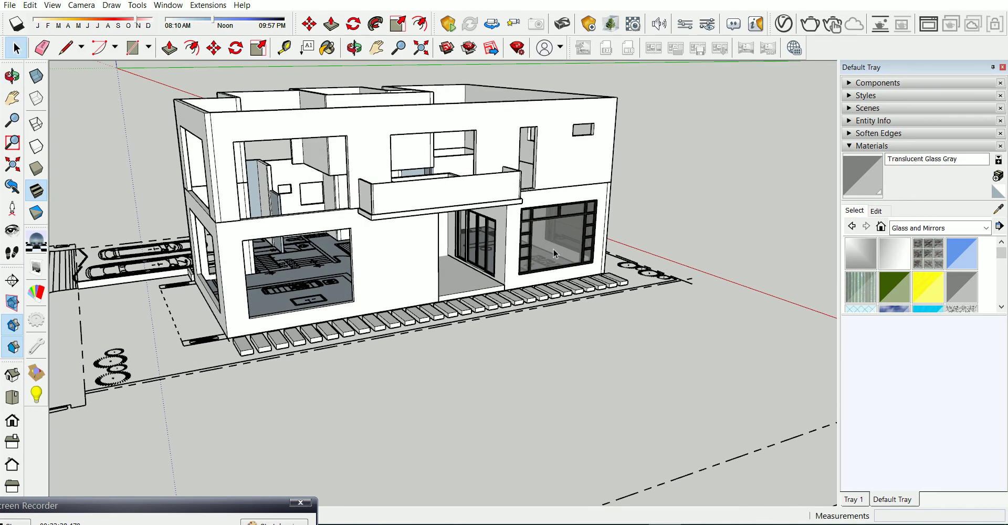
{"action": "scroll", "coordinate": [553, 250], "scroll_direction": "up", "scroll_amount": 2}
{"action": "left_click", "coordinate": [553, 250]}
{"action": "scroll", "coordinate": [552, 250], "scroll_direction": "up", "scroll_amount": 3}
{"action": "key", "text": "m"}
{"action": "left_click", "coordinate": [457, 319]}
{"action": "scroll", "coordinate": [656, 252], "scroll_direction": "down", "scroll_amount": 1}
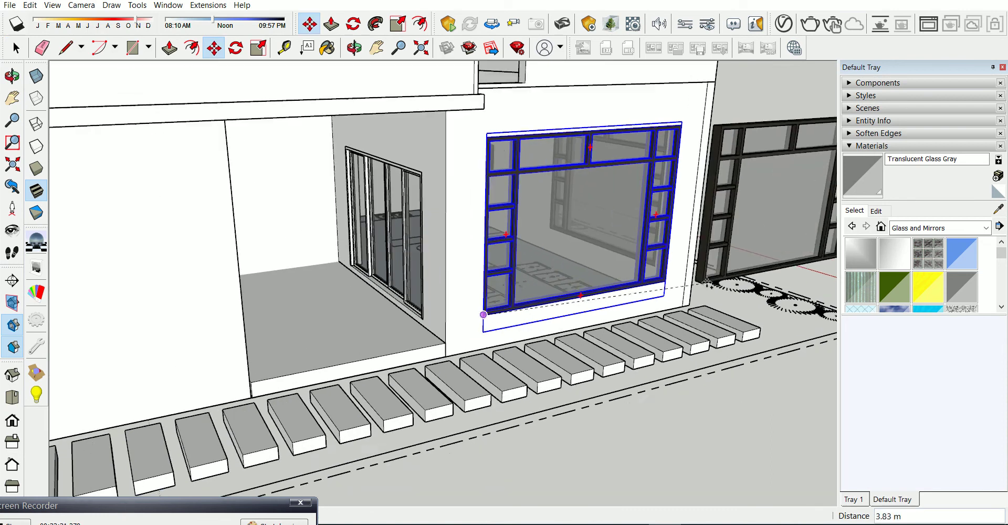
{"action": "scroll", "coordinate": [682, 273], "scroll_direction": "down", "scroll_amount": 4}
{"action": "scroll", "coordinate": [367, 294], "scroll_direction": "up", "scroll_amount": 3}
{"action": "scroll", "coordinate": [300, 361], "scroll_direction": "up", "scroll_amount": 2}
{"action": "left_click", "coordinate": [299, 361]}
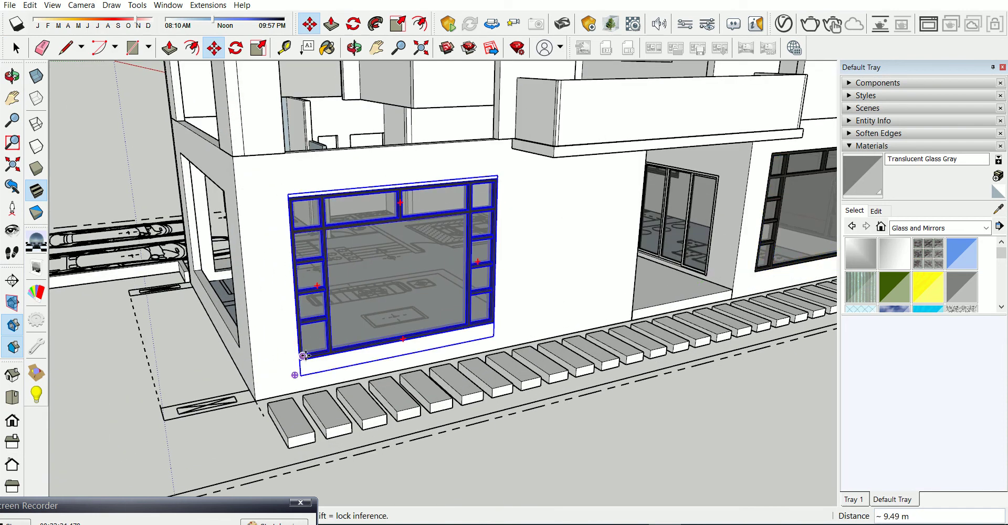
{"action": "scroll", "coordinate": [294, 382], "scroll_direction": "up", "scroll_amount": 2}
{"action": "scroll", "coordinate": [315, 381], "scroll_direction": "down", "scroll_amount": 2}
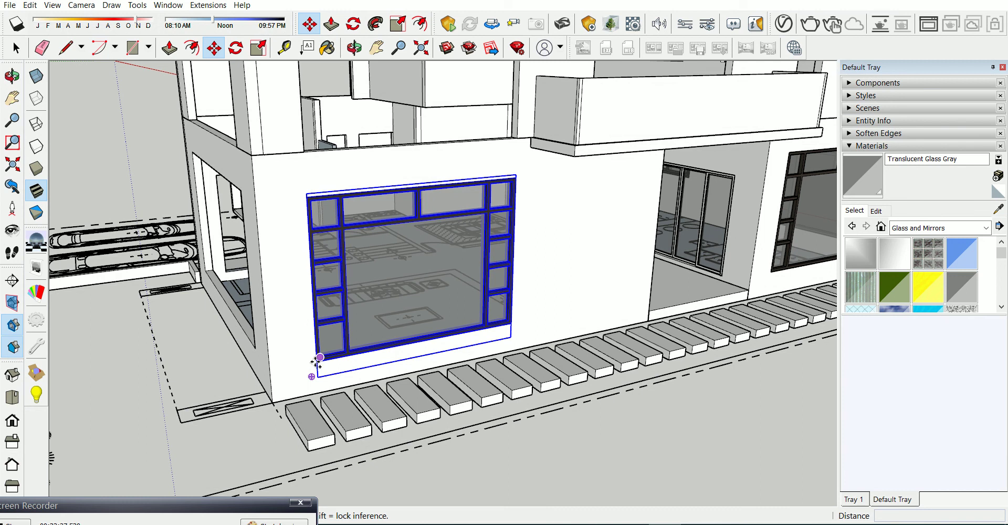
Rotate the large gridded window 90 degrees
{"action": "left_click", "coordinate": [316, 362]}
{"action": "scroll", "coordinate": [316, 362], "scroll_direction": "down", "scroll_amount": 2}
{"action": "scroll", "coordinate": [293, 110], "scroll_direction": "up", "scroll_amount": 2}
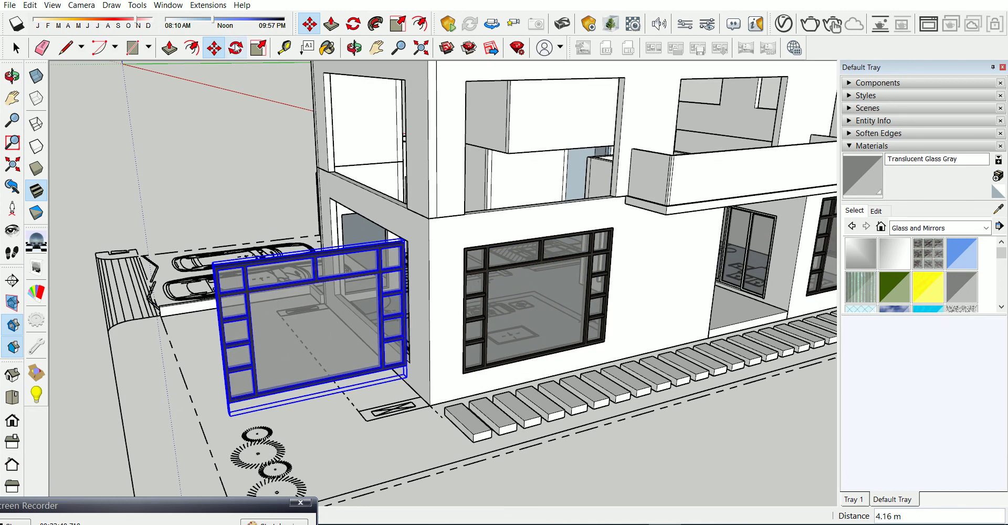
{"action": "key", "text": "q"}
{"action": "left_click", "coordinate": [210, 435]}
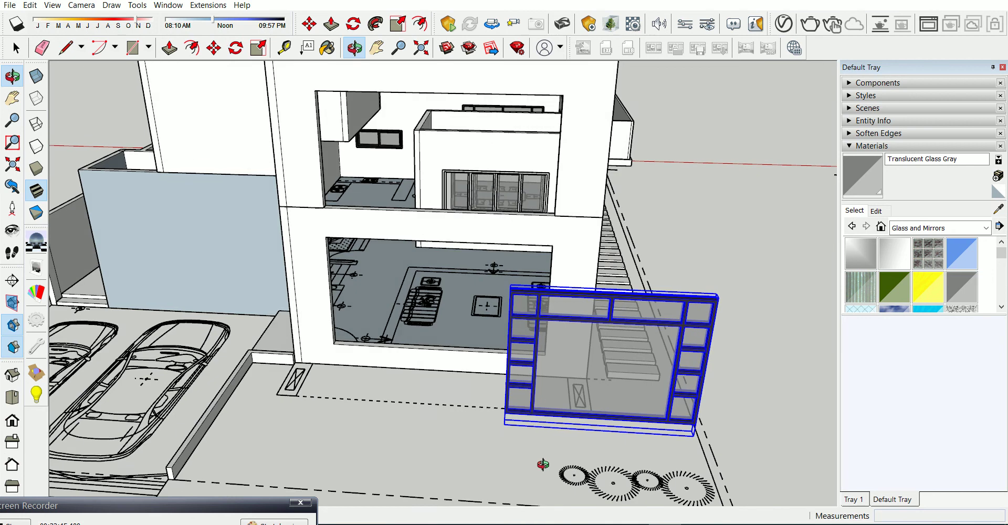
Set the rotated window into the side wall opening and inspect it from outside
{"action": "middle_click_drag", "start_coordinate": [276, 425], "coordinate": [588, 430]}
{"action": "key", "text": "m"}
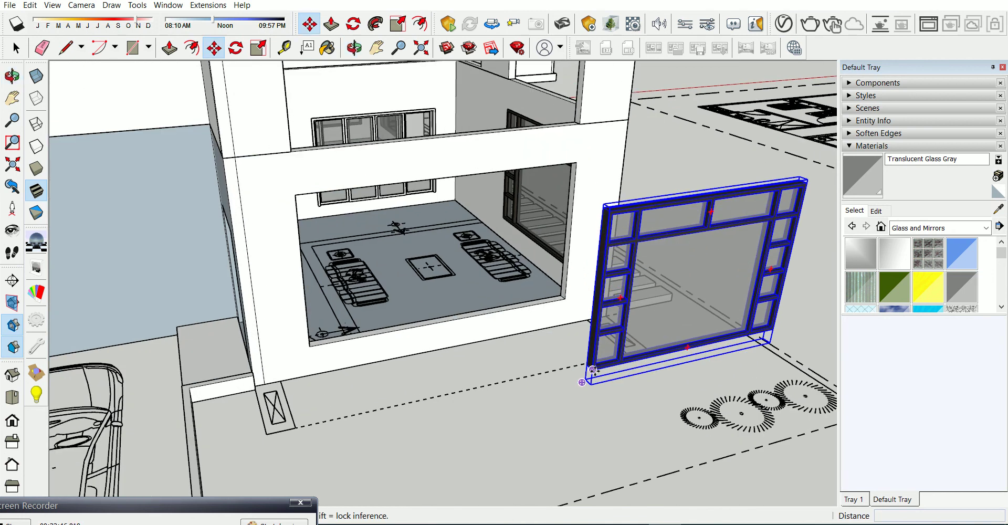
{"action": "left_click", "coordinate": [317, 339]}
{"action": "scroll", "coordinate": [307, 351], "scroll_direction": "up", "scroll_amount": 2}
{"action": "scroll", "coordinate": [308, 348], "scroll_direction": "up", "scroll_amount": 2}
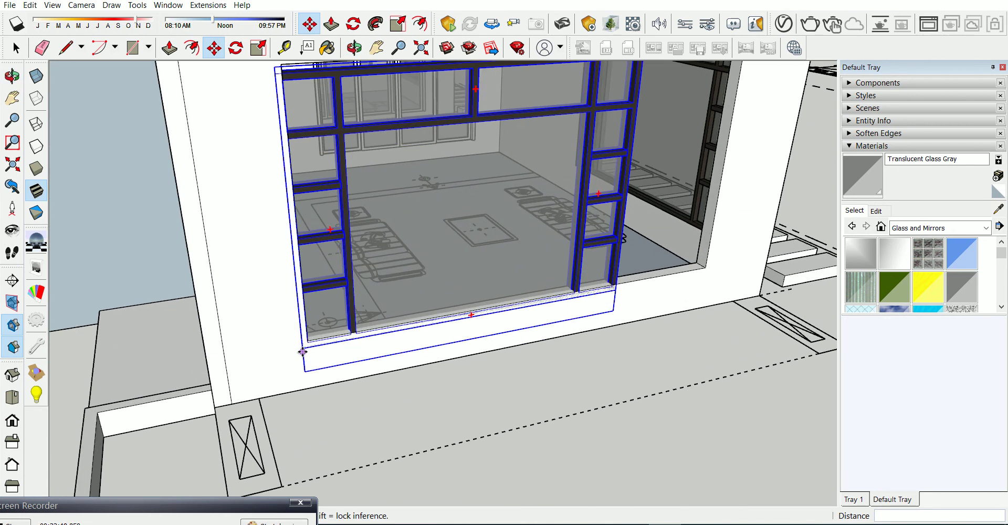
{"action": "left_click", "coordinate": [309, 342]}
{"action": "scroll", "coordinate": [308, 342], "scroll_direction": "down", "scroll_amount": 3}
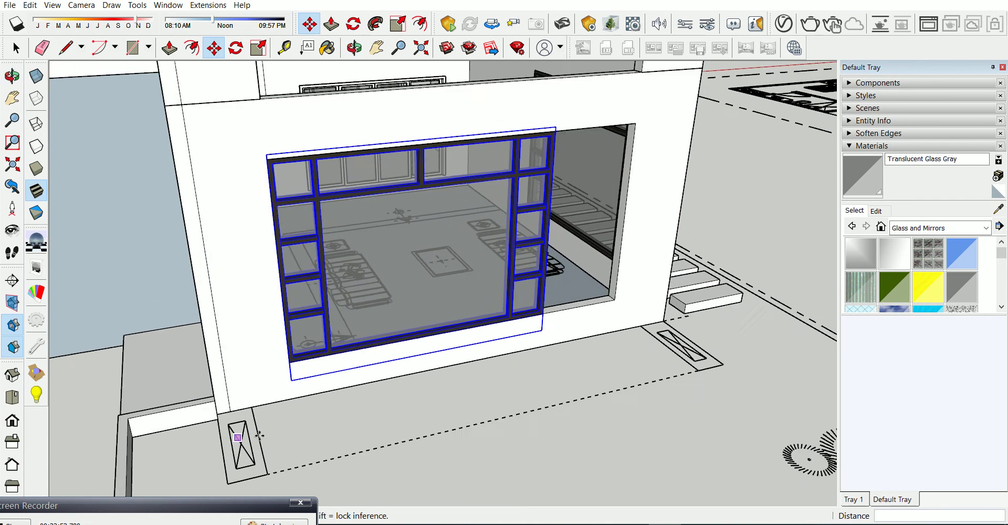
{"action": "mouse_move", "coordinate": [254, 428]}
{"action": "middle_mouse_down"}
{"action": "mouse_move", "coordinate": [426, 348]}
{"action": "mouse_move", "coordinate": [202, 355]}
{"action": "mouse_move", "coordinate": [288, 355]}
{"action": "mouse_move", "coordinate": [600, 456]}
{"action": "mouse_move", "coordinate": [348, 456]}
{"action": "mouse_move", "coordinate": [542, 396]}
{"action": "mouse_move", "coordinate": [635, 285]}
{"action": "mouse_move", "coordinate": [540, 360]}
{"action": "mouse_move", "coordinate": [407, 365]}
{"action": "mouse_move", "coordinate": [383, 424]}
{"action": "mouse_move", "coordinate": [504, 401]}
{"action": "mouse_move", "coordinate": [655, 421]}
{"action": "middle_mouse_up"}
{"action": "scroll", "coordinate": [655, 420], "scroll_direction": "up", "scroll_amount": 3}
{"action": "mouse_move", "coordinate": [570, 402]}
{"action": "middle_mouse_down"}
{"action": "mouse_move", "coordinate": [641, 288]}
{"action": "mouse_move", "coordinate": [660, 311]}
{"action": "mouse_move", "coordinate": [630, 394]}
{"action": "mouse_move", "coordinate": [396, 418]}
{"action": "mouse_move", "coordinate": [528, 436]}
{"action": "mouse_move", "coordinate": [528, 412]}
{"action": "mouse_move", "coordinate": [413, 239]}
{"action": "mouse_move", "coordinate": [524, 315]}
{"action": "mouse_move", "coordinate": [604, 394]}
{"action": "mouse_move", "coordinate": [637, 405]}
{"action": "mouse_move", "coordinate": [333, 401]}
{"action": "mouse_move", "coordinate": [454, 419]}
{"action": "mouse_move", "coordinate": [686, 354]}
{"action": "mouse_move", "coordinate": [443, 385]}
{"action": "mouse_move", "coordinate": [308, 313]}
{"action": "mouse_move", "coordinate": [431, 295]}
{"action": "middle_mouse_up"}
{"action": "scroll", "coordinate": [440, 379], "scroll_direction": "up", "scroll_amount": 3}
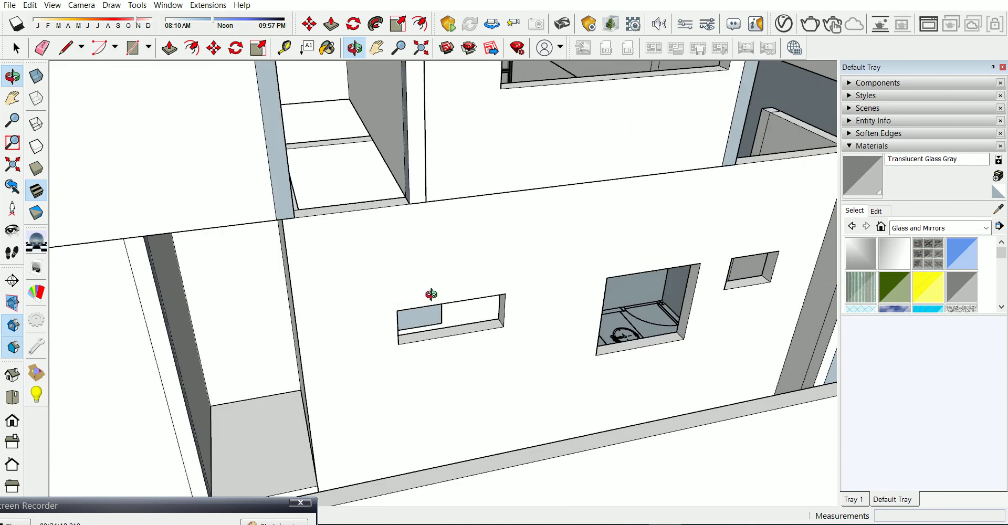
Import the masters cr window model through File > Import
{"action": "left_click", "coordinate": [6, 6]}
{"action": "left_click", "coordinate": [48, 185]}
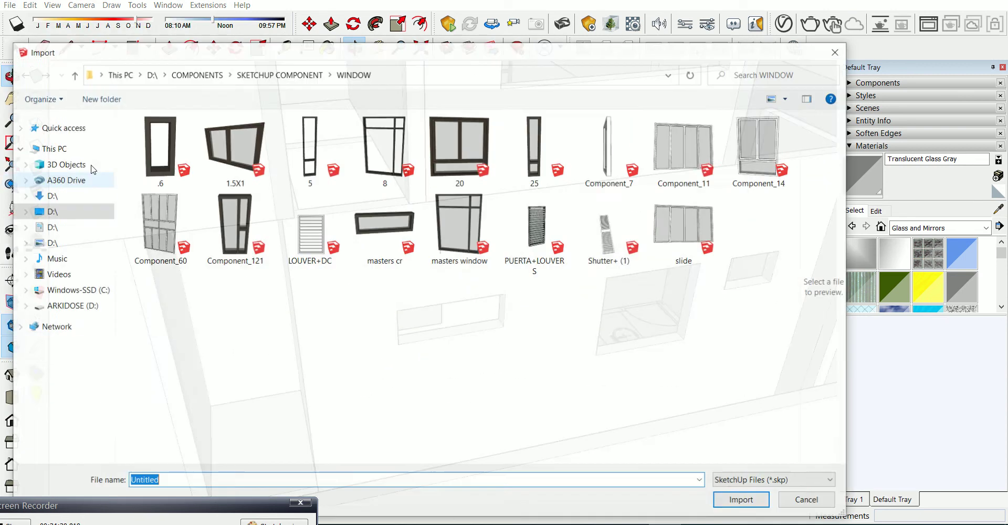
{"action": "double_click", "coordinate": [410, 241]}
{"action": "scroll", "coordinate": [573, 417], "scroll_direction": "up", "scroll_amount": 3}
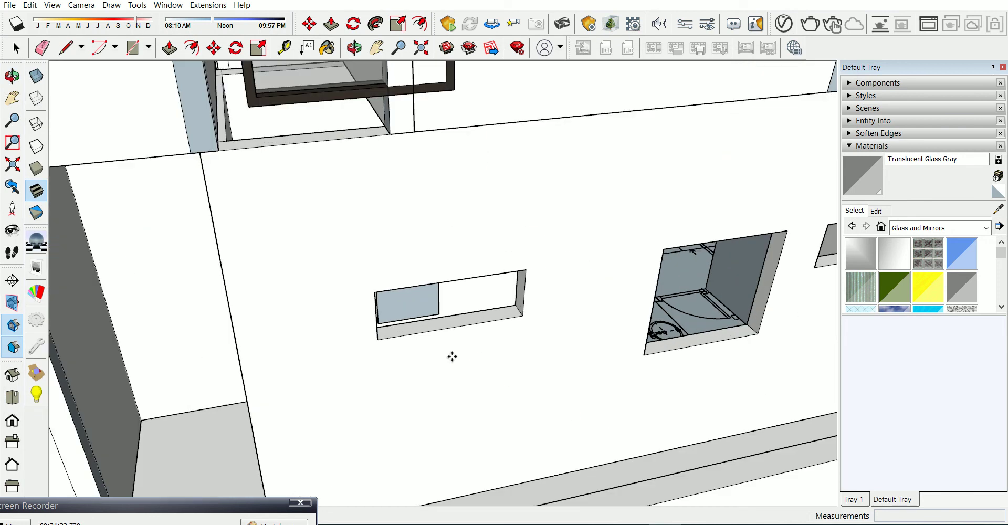
{"action": "scroll", "coordinate": [479, 321], "scroll_direction": "up", "scroll_amount": 3}
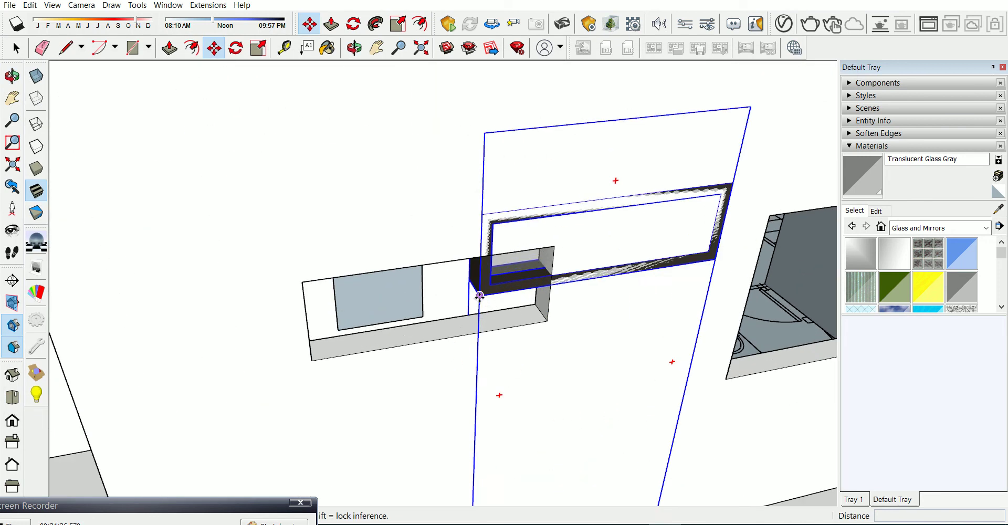
{"action": "scroll", "coordinate": [472, 299], "scroll_direction": "up", "scroll_amount": 2}
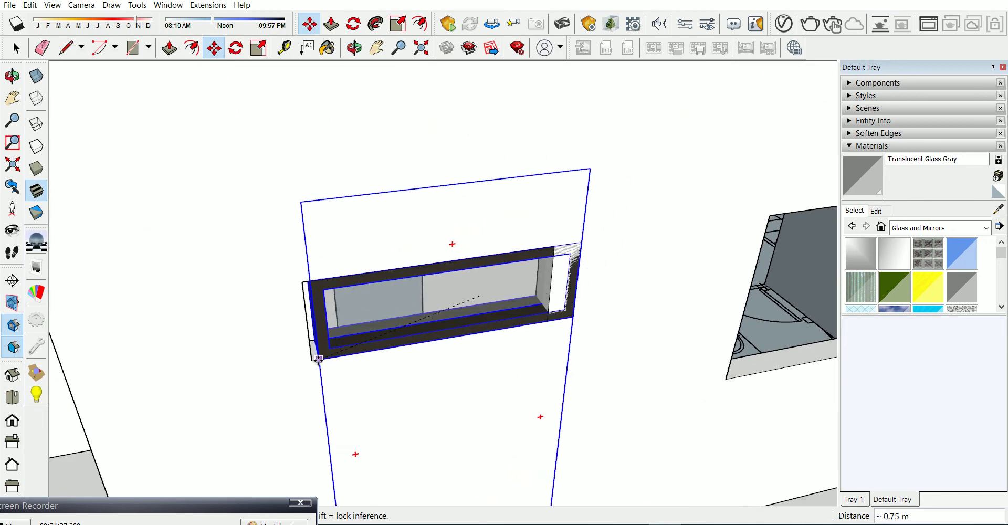
Scale the imported window using a see-through view of the walls, then clear the selection
{"action": "left_click", "coordinate": [397, 24]}
{"action": "scroll", "coordinate": [584, 264], "scroll_direction": "up", "scroll_amount": 2}
{"action": "left_click", "coordinate": [46, 73]}
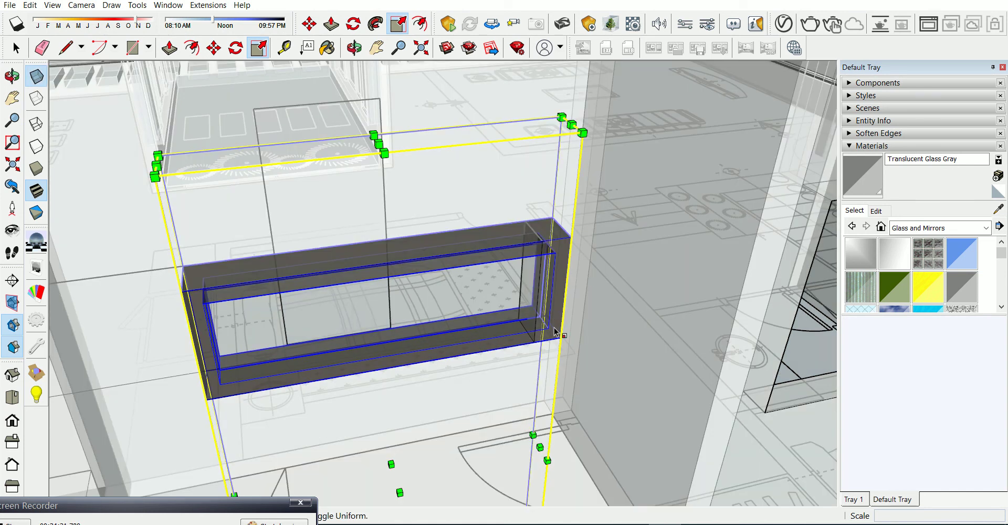
{"action": "key", "text": "space"}
{"action": "scroll", "coordinate": [527, 420], "scroll_direction": "down", "scroll_amount": 3}
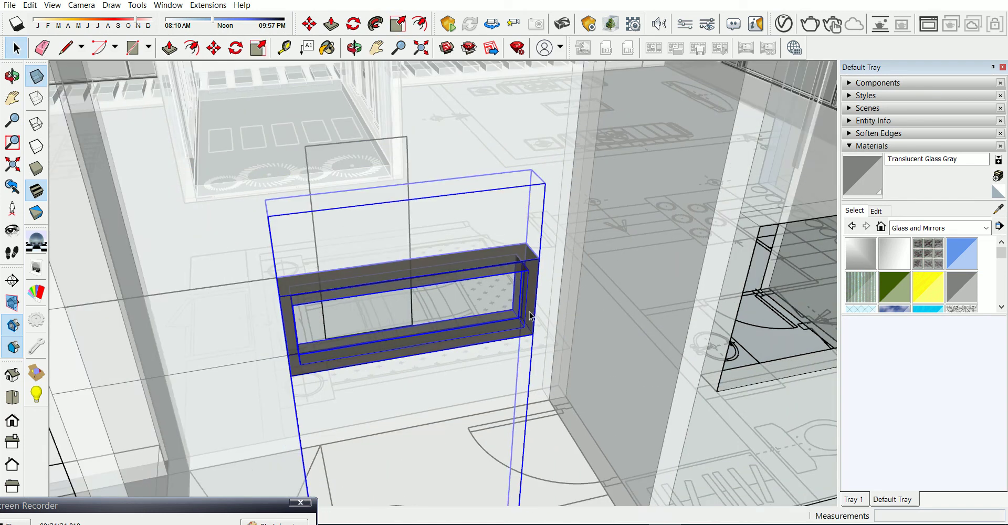
{"action": "scroll", "coordinate": [524, 397], "scroll_direction": "down", "scroll_amount": 2}
{"action": "scroll", "coordinate": [403, 288], "scroll_direction": "down", "scroll_amount": 1}
{"action": "left_click", "coordinate": [36, 76]}
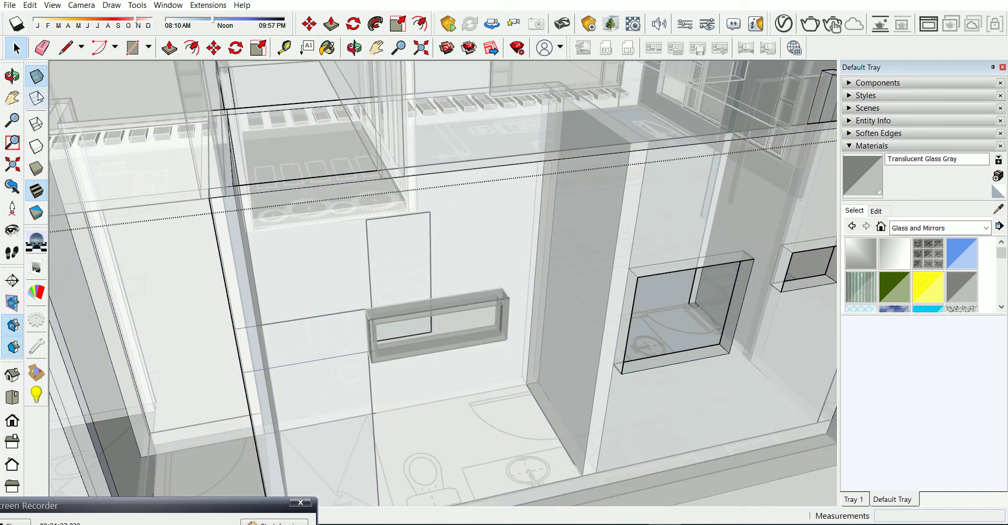
{"action": "scroll", "coordinate": [422, 273], "scroll_direction": "up", "scroll_amount": 2}
{"action": "scroll", "coordinate": [426, 330], "scroll_direction": "up", "scroll_amount": 2}
Edit the wall component to select the window inside, then view the lower wall
{"action": "double_click", "coordinate": [428, 330]}
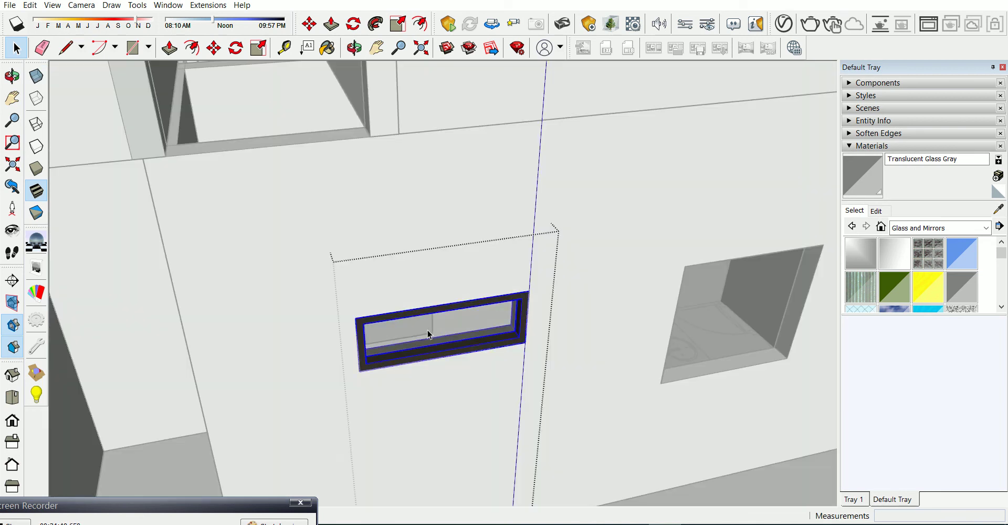
{"action": "double_click", "coordinate": [427, 329]}
{"action": "scroll", "coordinate": [425, 325], "scroll_direction": "up", "scroll_amount": 2}
{"action": "scroll", "coordinate": [431, 330], "scroll_direction": "up", "scroll_amount": 1}
{"action": "scroll", "coordinate": [433, 330], "scroll_direction": "up", "scroll_amount": 2}
{"action": "scroll", "coordinate": [433, 330], "scroll_direction": "up", "scroll_amount": 2}
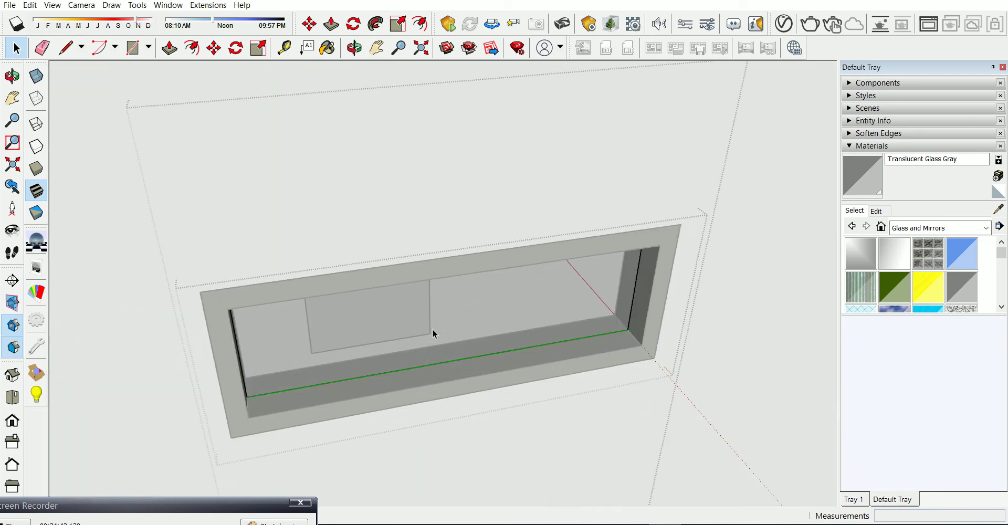
{"action": "scroll", "coordinate": [456, 320], "scroll_direction": "up", "scroll_amount": 2}
{"action": "mouse_move", "coordinate": [483, 313]}
{"action": "middle_mouse_down"}
{"action": "mouse_move", "coordinate": [186, 215]}
{"action": "mouse_move", "coordinate": [424, 351]}
{"action": "middle_mouse_up"}
{"action": "scroll", "coordinate": [522, 383], "scroll_direction": "down", "scroll_amount": 2}
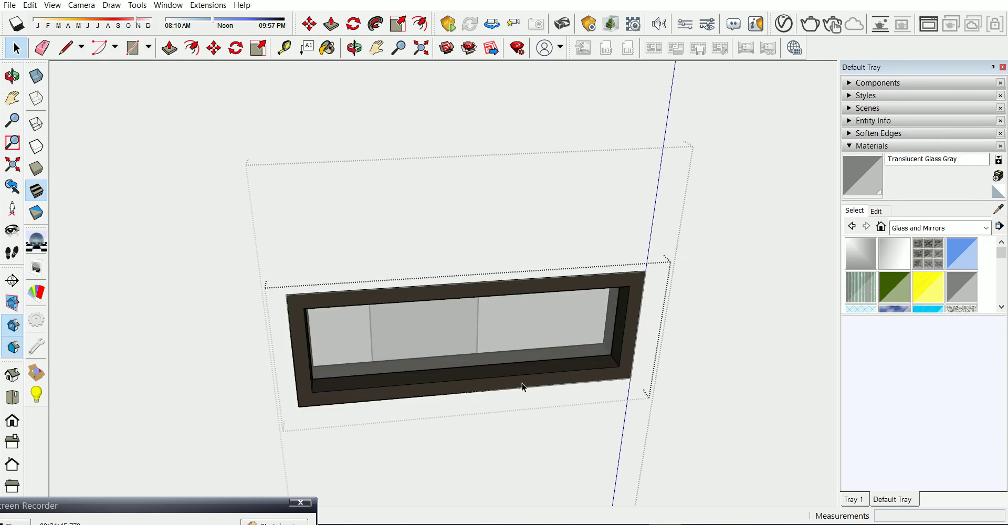
{"action": "scroll", "coordinate": [525, 378], "scroll_direction": "down", "scroll_amount": 3}
{"action": "scroll", "coordinate": [525, 378], "scroll_direction": "down", "scroll_amount": 1}
{"action": "mouse_move", "coordinate": [674, 334]}
{"action": "middle_mouse_down"}
{"action": "mouse_move", "coordinate": [450, 230]}
{"action": "mouse_move", "coordinate": [477, 286]}
{"action": "mouse_move", "coordinate": [294, 340]}
{"action": "mouse_move", "coordinate": [542, 286]}
{"action": "mouse_move", "coordinate": [701, 299]}
{"action": "mouse_move", "coordinate": [591, 330]}
{"action": "mouse_move", "coordinate": [441, 286]}
{"action": "mouse_move", "coordinate": [347, 276]}
{"action": "mouse_move", "coordinate": [623, 289]}
{"action": "mouse_move", "coordinate": [610, 360]}
{"action": "mouse_move", "coordinate": [978, 302]}
{"action": "mouse_move", "coordinate": [522, 313]}
{"action": "mouse_move", "coordinate": [551, 385]}
{"action": "mouse_move", "coordinate": [589, 419]}
{"action": "mouse_move", "coordinate": [500, 341]}
{"action": "mouse_move", "coordinate": [471, 291]}
{"action": "mouse_move", "coordinate": [475, 272]}
{"action": "mouse_move", "coordinate": [384, 332]}
{"action": "mouse_move", "coordinate": [470, 473]}
{"action": "mouse_move", "coordinate": [466, 462]}
{"action": "middle_mouse_up"}
Import the Component_14 window and rotate it to face the wall
{"action": "left_click", "coordinate": [17, 9]}
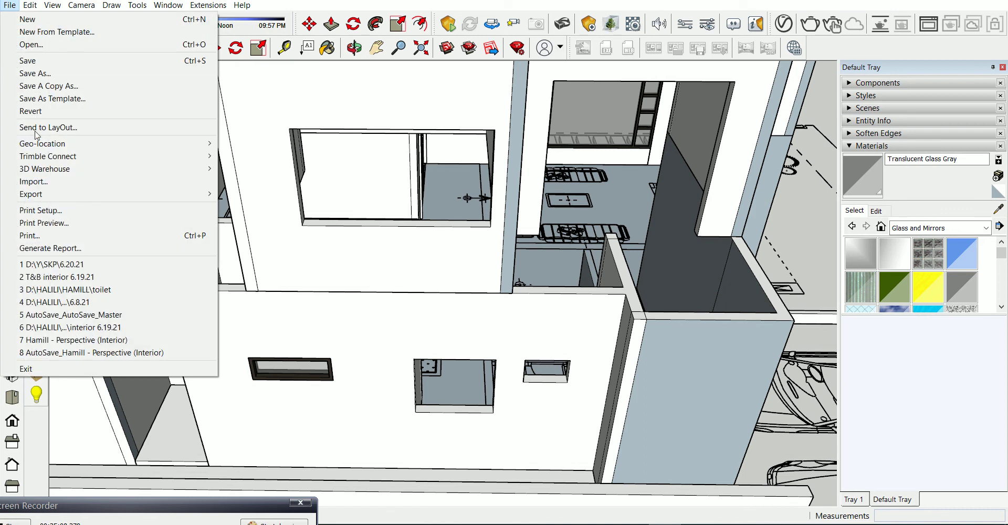
{"action": "left_click", "coordinate": [53, 182]}
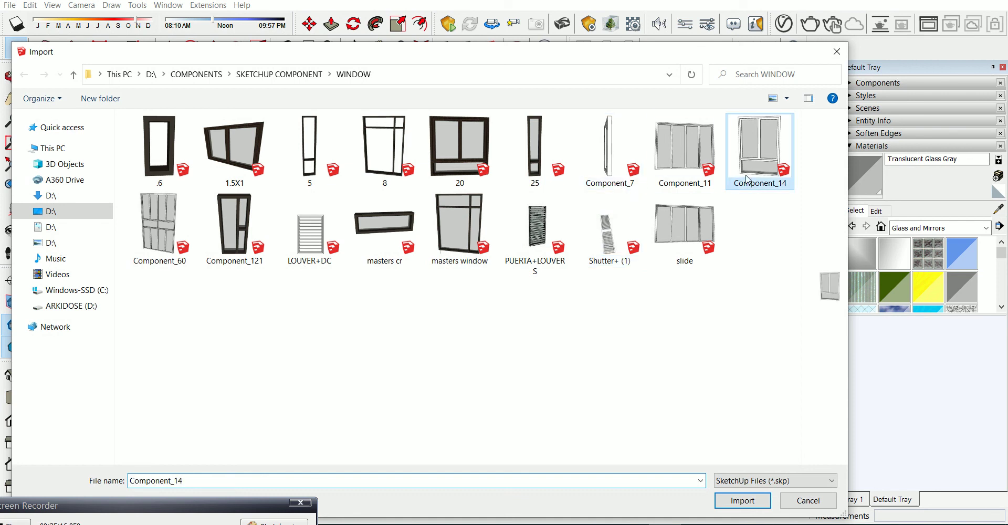
{"action": "left_click", "coordinate": [722, 506]}
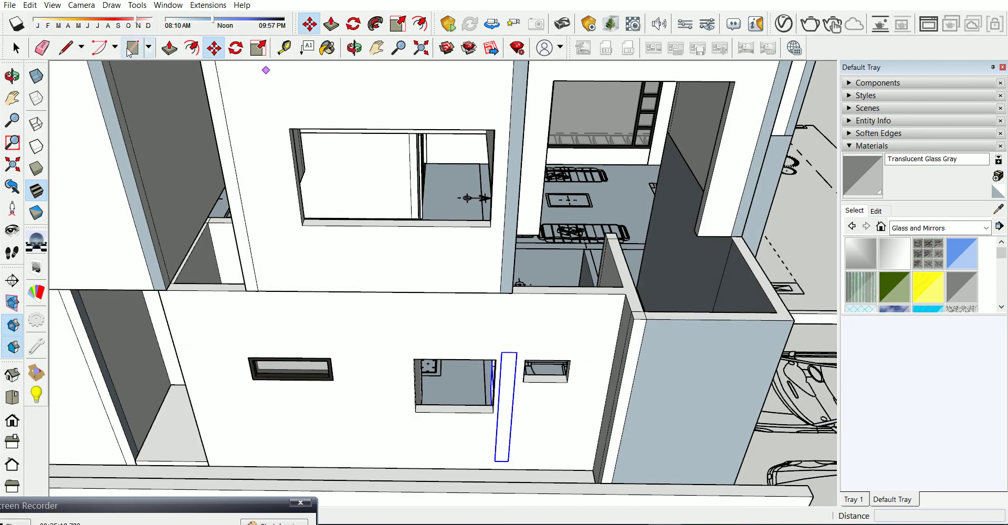
{"action": "scroll", "coordinate": [460, 281], "scroll_direction": "down", "scroll_amount": 1}
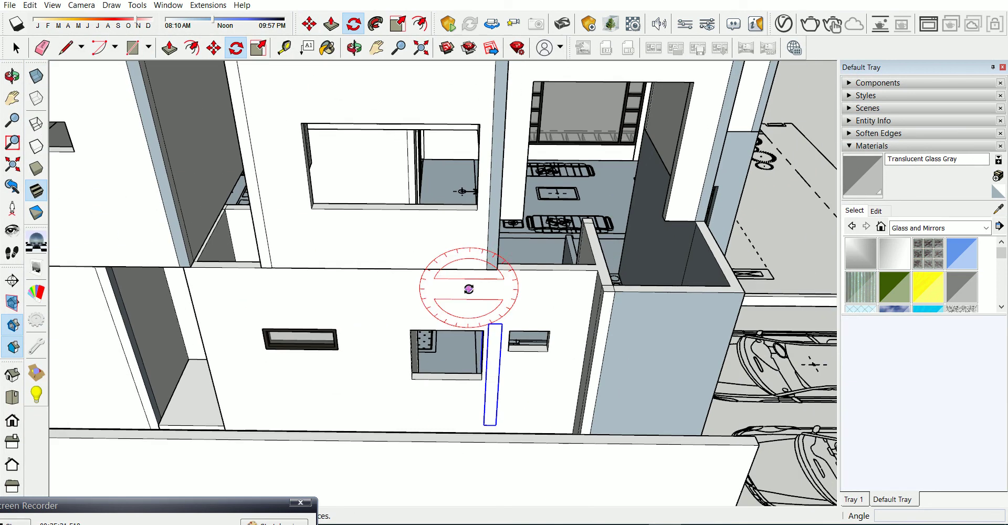
{"action": "scroll", "coordinate": [469, 420], "scroll_direction": "up", "scroll_amount": 4}
{"action": "scroll", "coordinate": [419, 333], "scroll_direction": "up", "scroll_amount": 3}
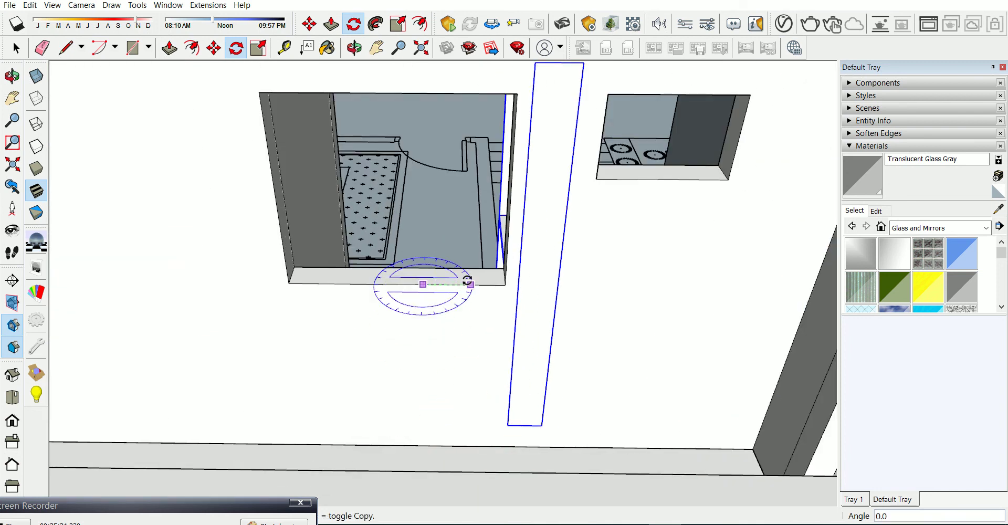
{"action": "left_click", "coordinate": [425, 272]}
{"action": "scroll", "coordinate": [443, 331], "scroll_direction": "down", "scroll_amount": 3}
Move the Component_14 window by its corner into the lower wall's middle opening
{"action": "key", "text": "m"}
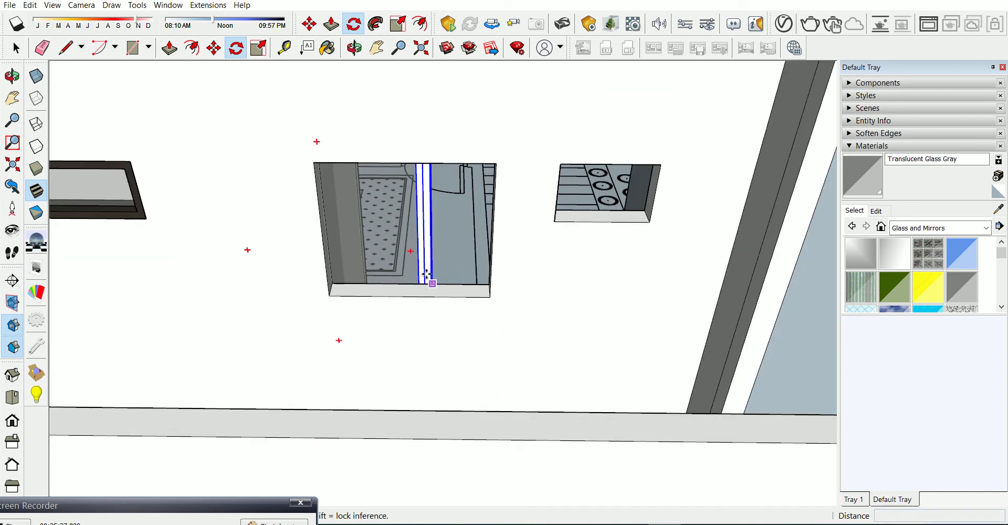
{"action": "left_click", "coordinate": [338, 338]}
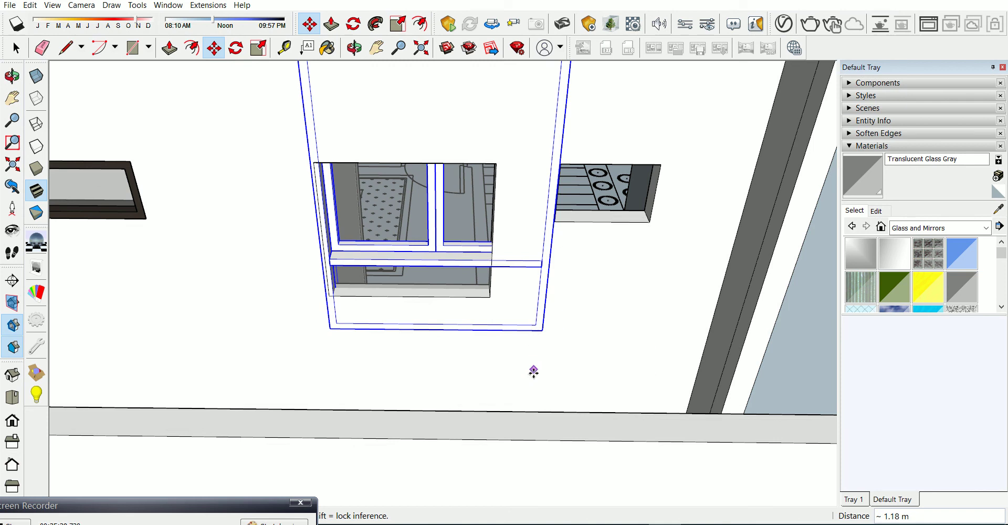
{"action": "middle_click_drag", "start_coordinate": [540, 382], "coordinate": [561, 152]}
{"action": "left_click", "coordinate": [561, 138]}
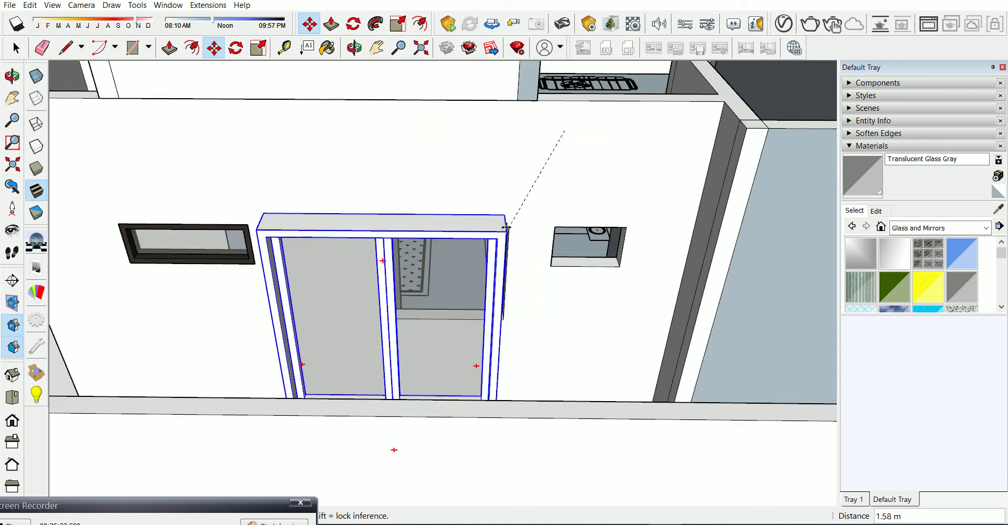
{"action": "scroll", "coordinate": [525, 236], "scroll_direction": "up", "scroll_amount": 2}
{"action": "scroll", "coordinate": [494, 221], "scroll_direction": "up", "scroll_amount": 2}
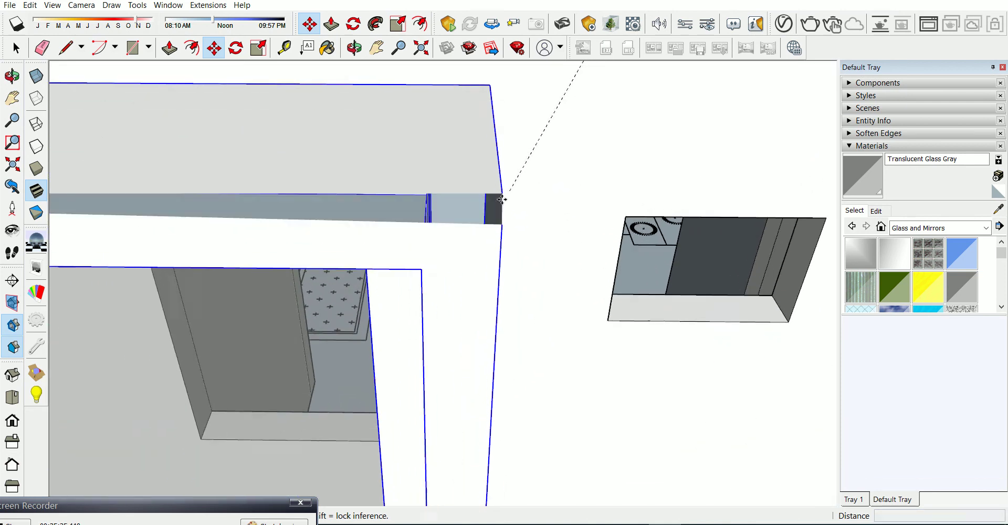
{"action": "scroll", "coordinate": [525, 204], "scroll_direction": "up", "scroll_amount": 3}
{"action": "scroll", "coordinate": [619, 178], "scroll_direction": "down", "scroll_amount": 3}
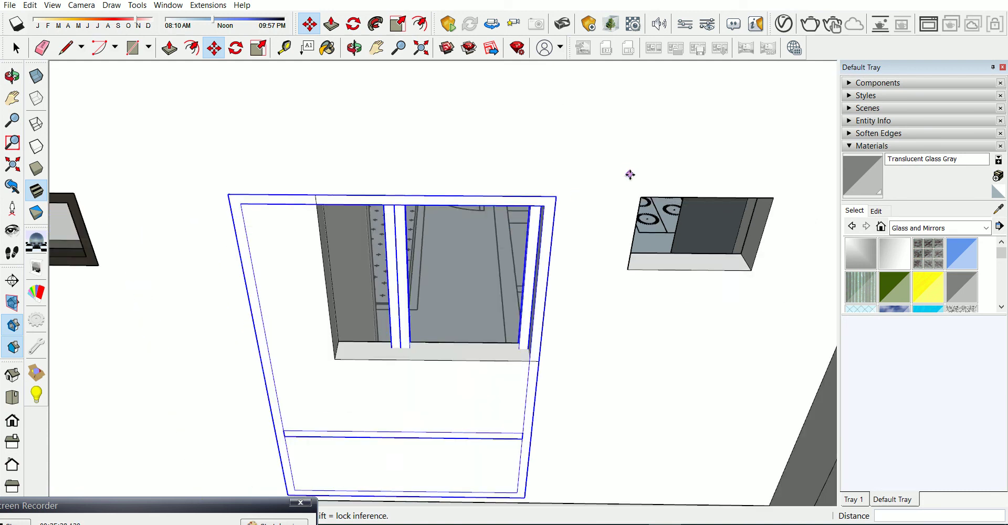
{"action": "left_click", "coordinate": [618, 203]}
{"action": "mouse_move", "coordinate": [557, 269]}
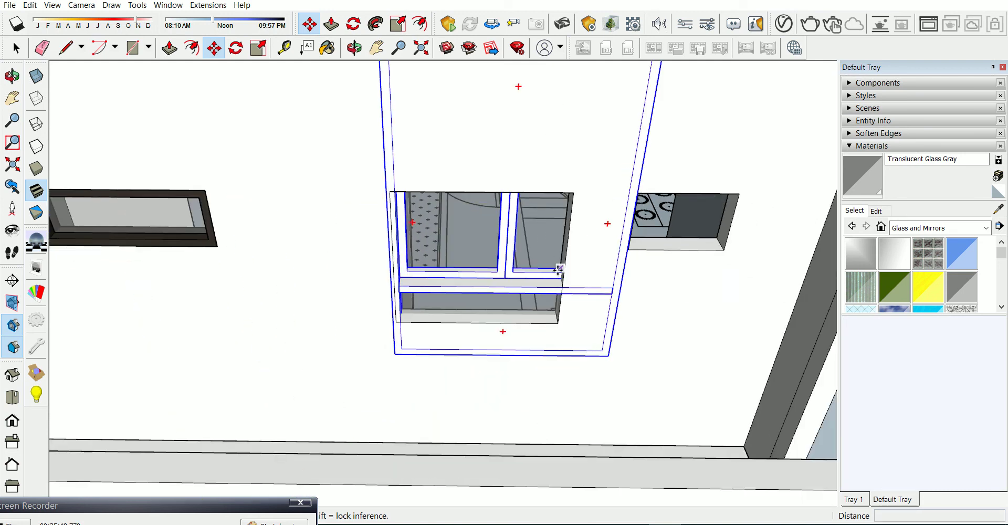
{"action": "scroll", "coordinate": [450, 317], "scroll_direction": "down", "scroll_amount": 2}
{"action": "scroll", "coordinate": [416, 322], "scroll_direction": "down", "scroll_amount": 5}
Place a copy of the small window in the right-hand opening and measure it with Tape Measure
{"action": "middle_click_drag", "start_coordinate": [416, 322], "coordinate": [806, 303]}
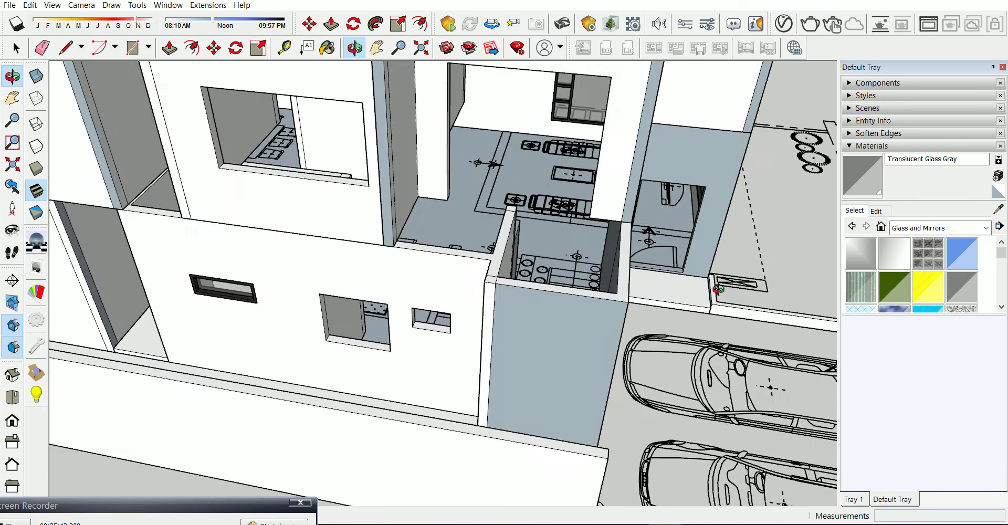
{"action": "scroll", "coordinate": [387, 361], "scroll_direction": "up", "scroll_amount": 3}
{"action": "scroll", "coordinate": [351, 339], "scroll_direction": "up", "scroll_amount": 2}
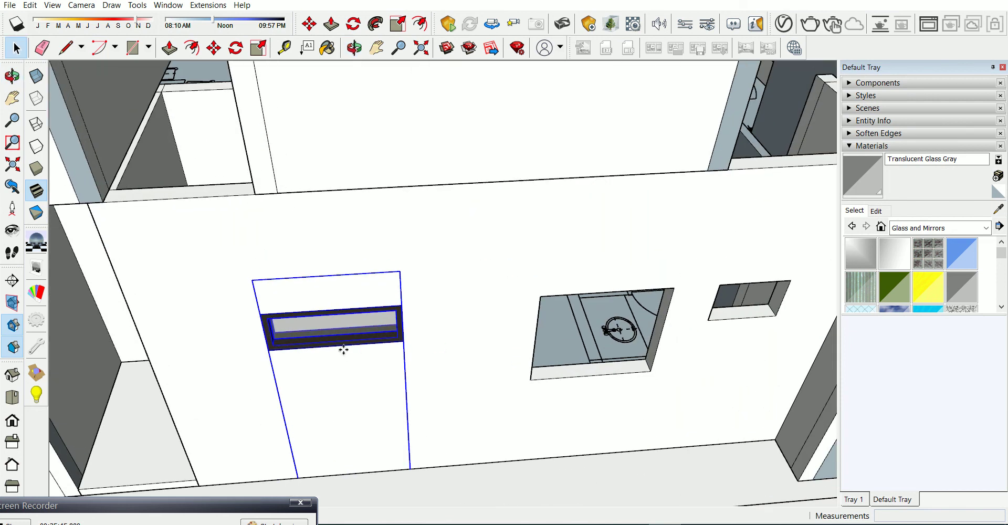
{"action": "left_click", "coordinate": [261, 356]}
{"action": "scroll", "coordinate": [434, 349], "scroll_direction": "down", "scroll_amount": 2}
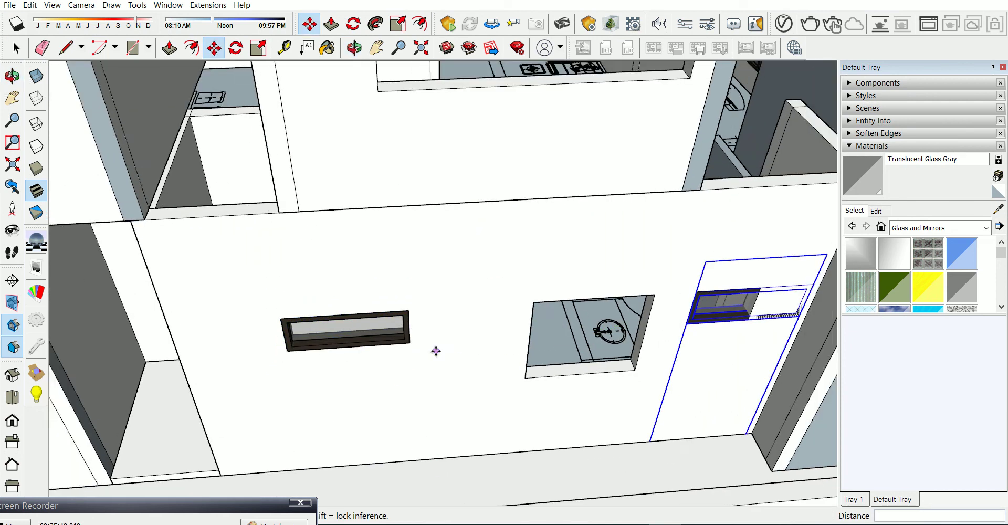
{"action": "scroll", "coordinate": [684, 329], "scroll_direction": "up", "scroll_amount": 2}
{"action": "scroll", "coordinate": [761, 299], "scroll_direction": "up", "scroll_amount": 3}
{"action": "key", "text": "t"}
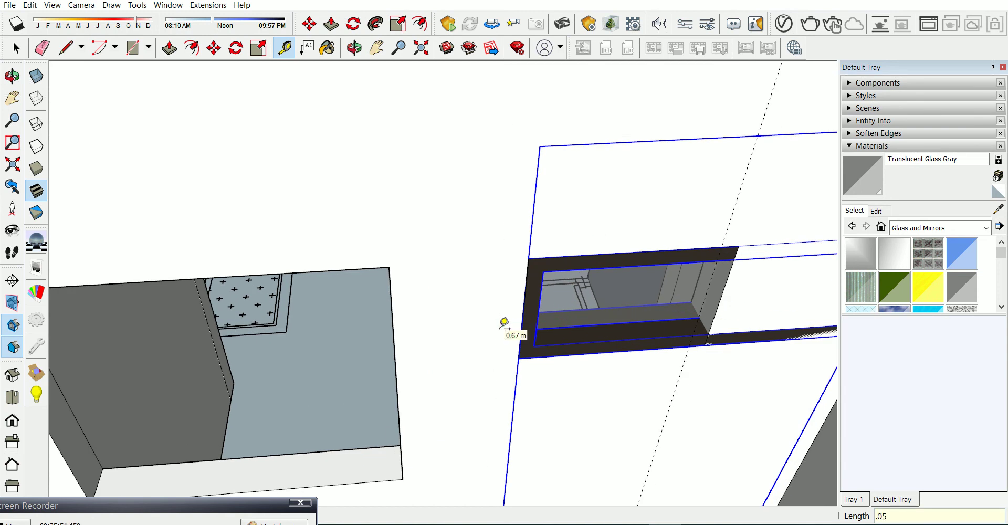
{"action": "scroll", "coordinate": [452, 342], "scroll_direction": "down", "scroll_amount": 2}
{"action": "scroll", "coordinate": [686, 315], "scroll_direction": "up", "scroll_amount": 2}
{"action": "key", "text": "space"}
Enter the copied window's nested frame and Push/Pull its glass face toward the opening edge
{"action": "double_click", "coordinate": [565, 279]}
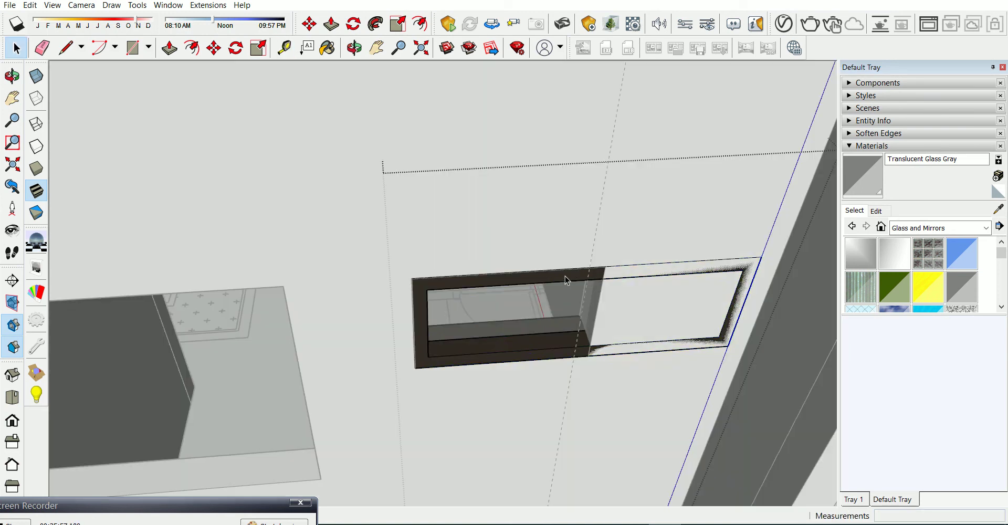
{"action": "double_click", "coordinate": [564, 280]}
{"action": "left_click", "coordinate": [560, 282]}
{"action": "key", "text": "p"}
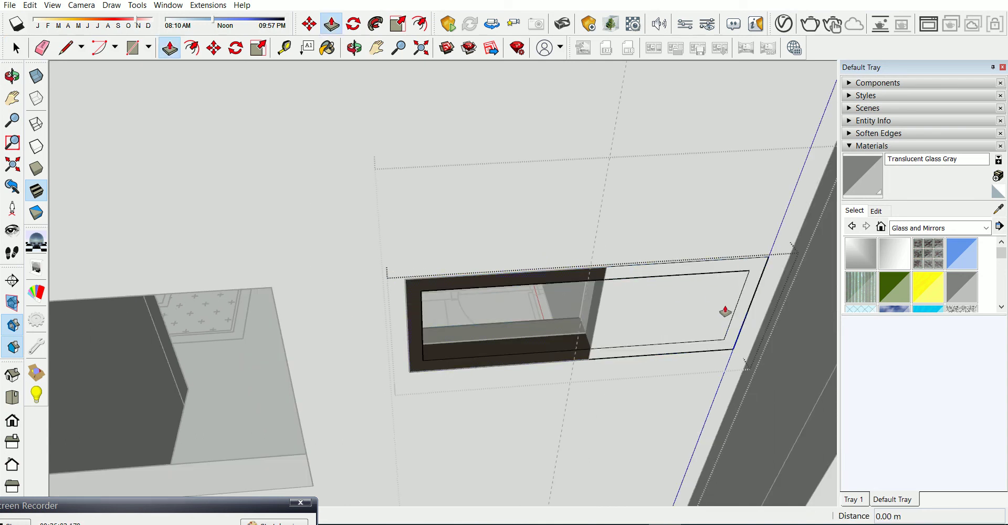
{"action": "middle_click_drag", "start_coordinate": [580, 327], "coordinate": [737, 402]}
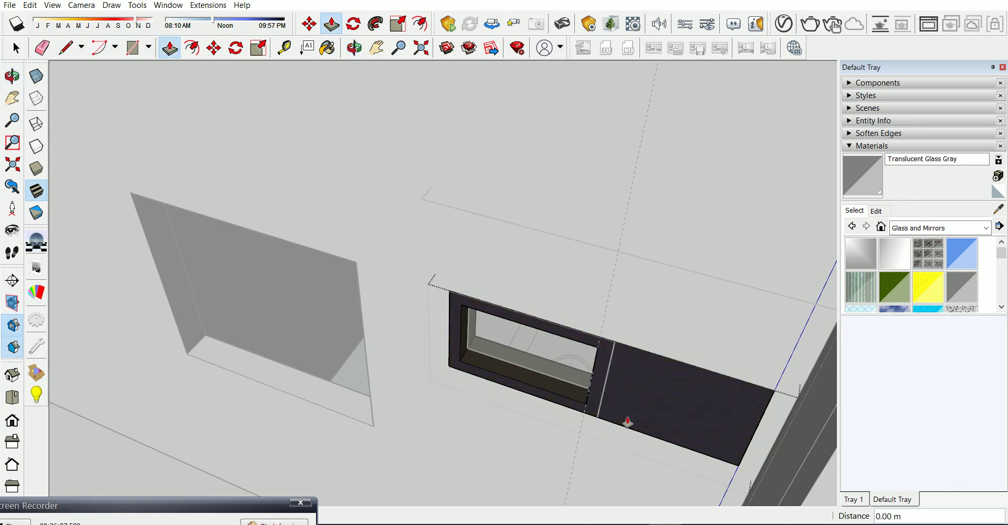
{"action": "mouse_move", "coordinate": [714, 447]}
{"action": "middle_mouse_down"}
{"action": "mouse_move", "coordinate": [729, 448]}
{"action": "mouse_move", "coordinate": [707, 359]}
{"action": "middle_mouse_up"}
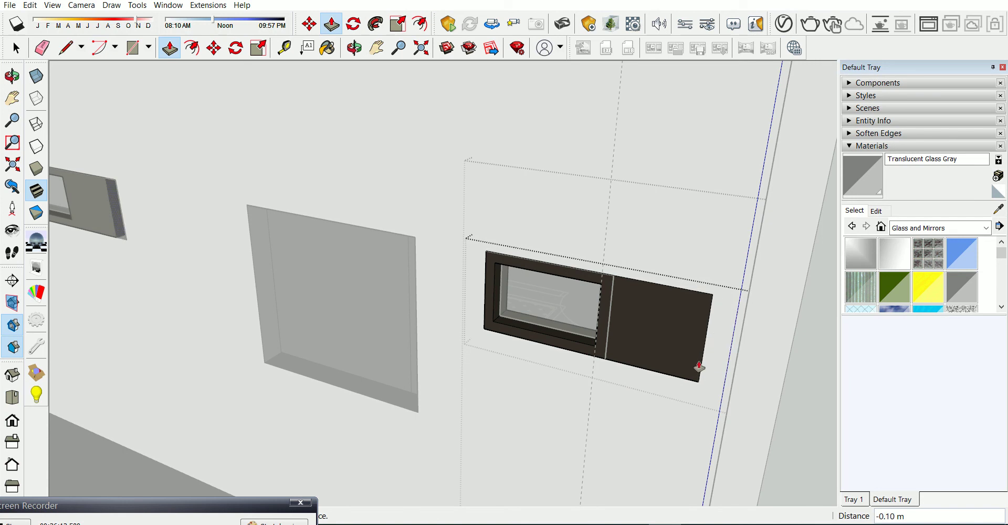
{"action": "middle_click_drag", "start_coordinate": [607, 360], "coordinate": [693, 389]}
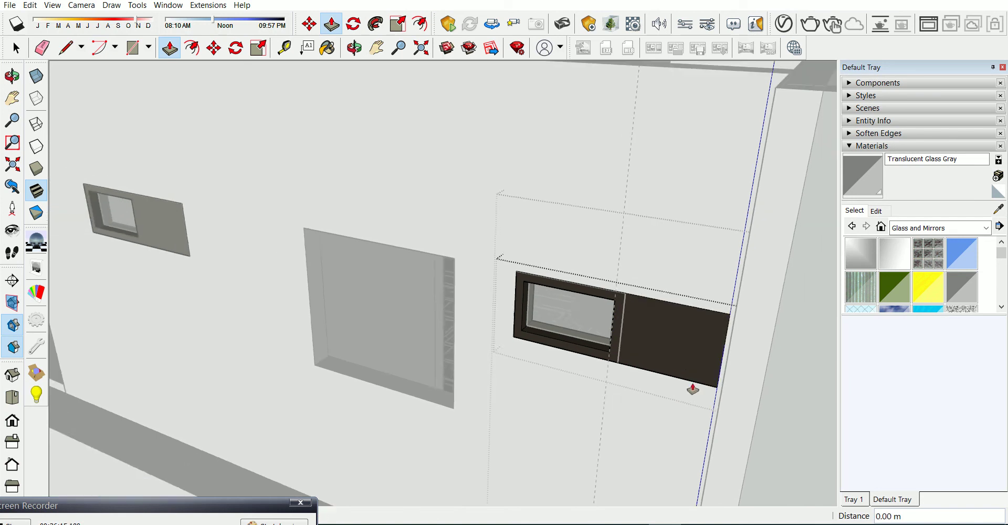
{"action": "right_click", "coordinate": [631, 365]}
{"action": "key", "text": "Escape"}
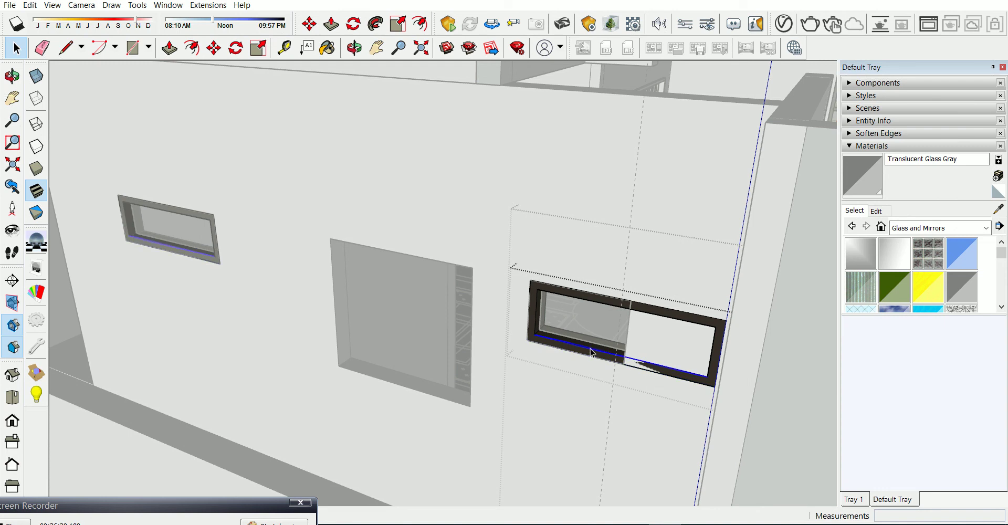
{"action": "right_click", "coordinate": [592, 353]}
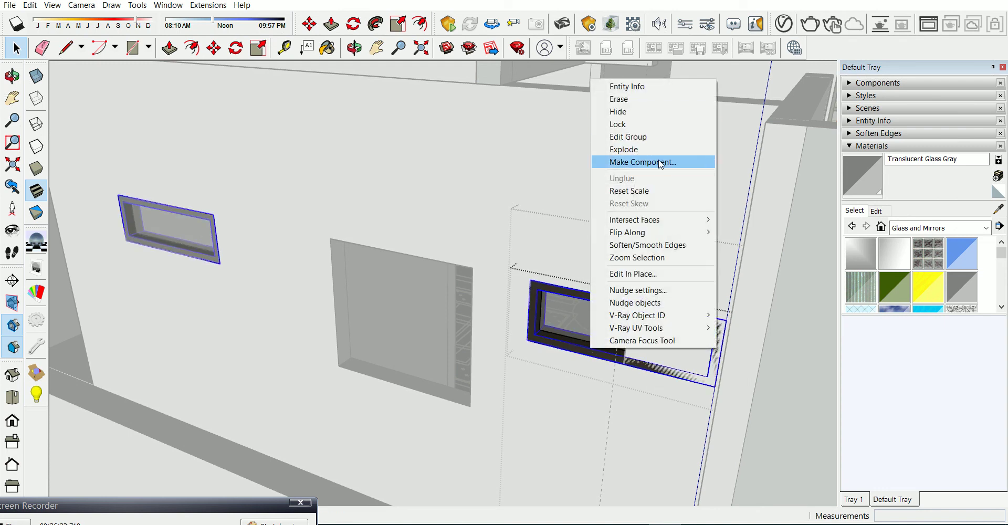
{"action": "key", "text": "Escape"}
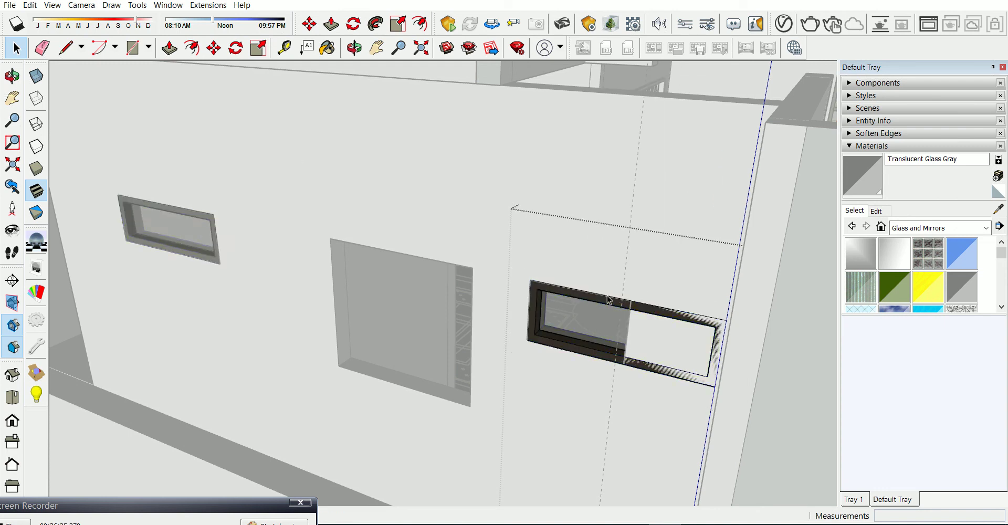
Make the copied window component unique, then re-enter it and select the frame's top inner edge
{"action": "left_click", "coordinate": [596, 301]}
{"action": "right_click", "coordinate": [596, 300]}
{"action": "left_click", "coordinate": [663, 244]}
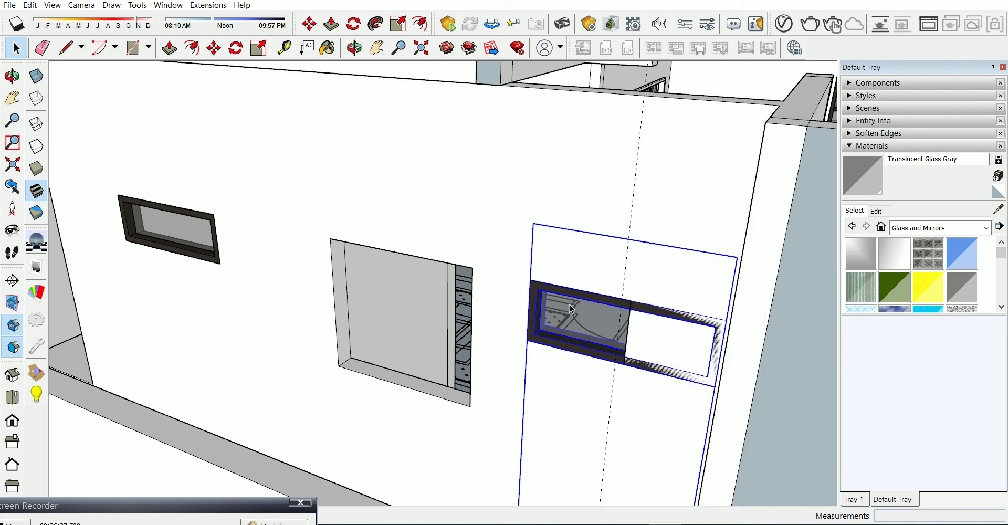
{"action": "double_click", "coordinate": [575, 294]}
{"action": "right_click", "coordinate": [577, 295]}
{"action": "key", "text": "Escape"}
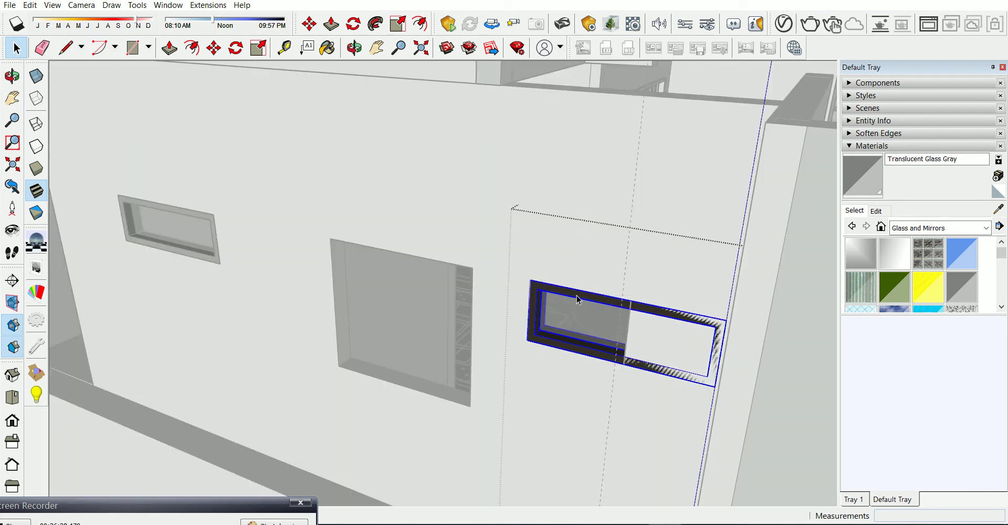
{"action": "left_click", "coordinate": [604, 301]}
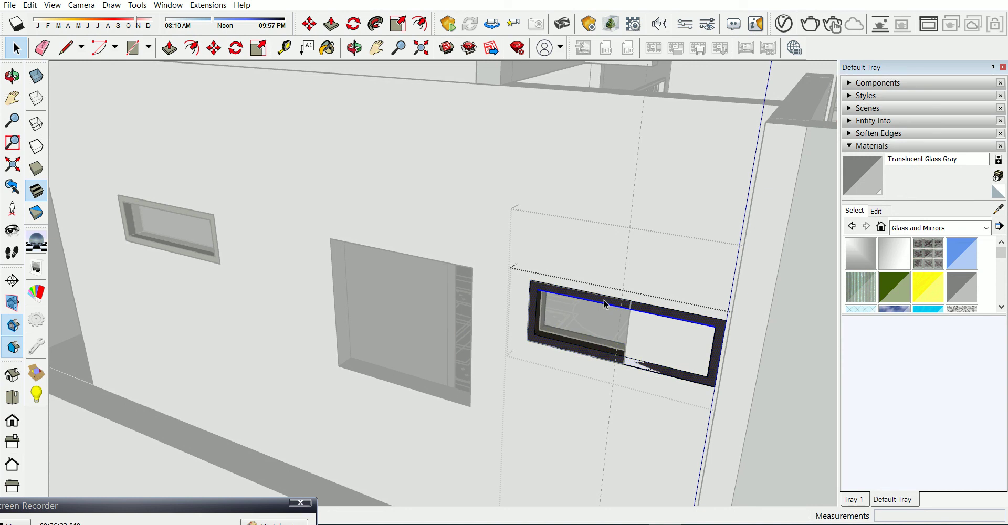
{"action": "key", "text": "o"}
{"action": "mouse_move", "coordinate": [618, 320]}
{"action": "left_mouse_down"}
{"action": "mouse_move", "coordinate": [719, 344]}
{"action": "mouse_move", "coordinate": [764, 323]}
{"action": "mouse_move", "coordinate": [694, 314]}
{"action": "left_mouse_up"}
{"action": "key", "text": "space"}
Push the lower window's box face back until it sits flush with the frame edge
{"action": "mouse_move", "coordinate": [683, 357]}
{"action": "middle_mouse_down"}
{"action": "mouse_move", "coordinate": [732, 344]}
{"action": "mouse_move", "coordinate": [587, 389]}
{"action": "mouse_move", "coordinate": [614, 353]}
{"action": "mouse_move", "coordinate": [596, 367]}
{"action": "mouse_move", "coordinate": [644, 363]}
{"action": "middle_mouse_up"}
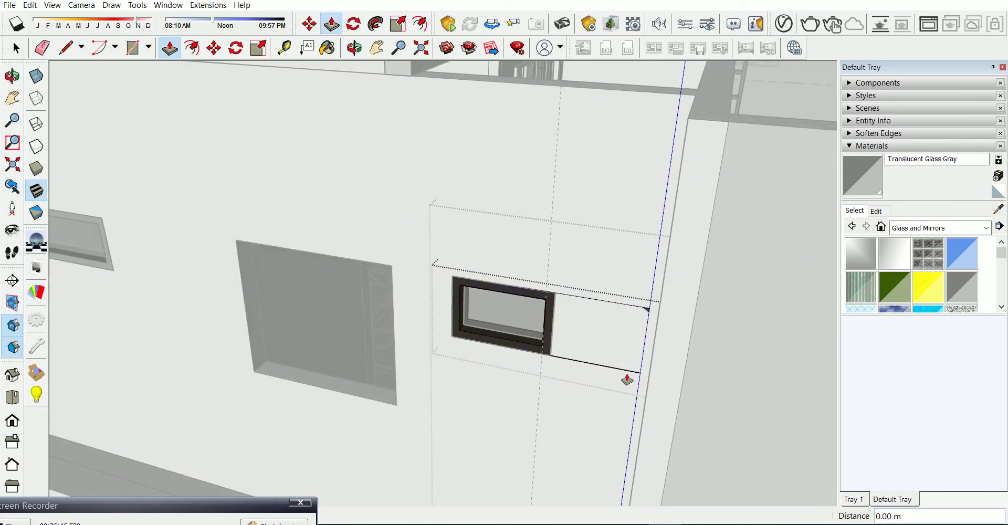
{"action": "mouse_move", "coordinate": [664, 385]}
{"action": "middle_mouse_down"}
{"action": "mouse_move", "coordinate": [639, 360]}
{"action": "mouse_move", "coordinate": [648, 373]}
{"action": "middle_mouse_up"}
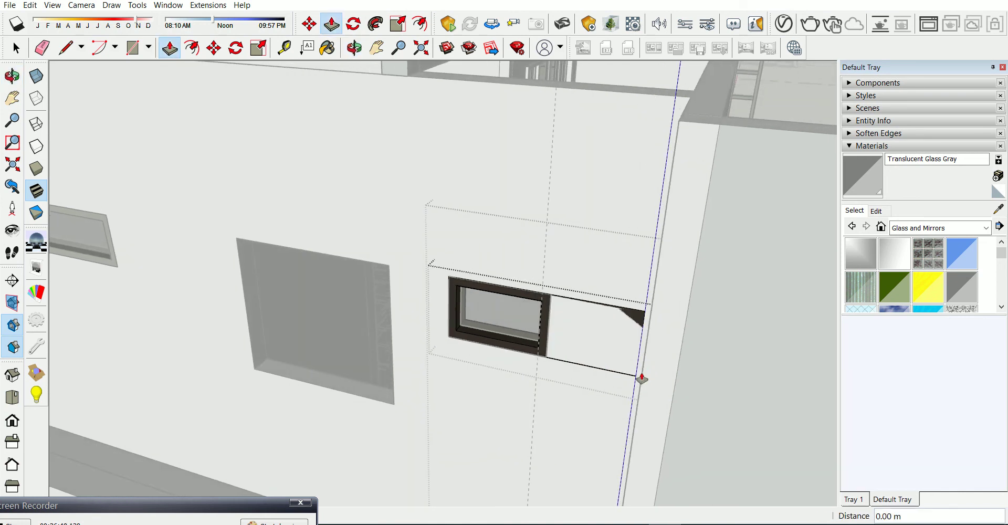
{"action": "scroll", "coordinate": [630, 377], "scroll_direction": "up", "scroll_amount": 1}
{"action": "scroll", "coordinate": [643, 375], "scroll_direction": "up", "scroll_amount": 2}
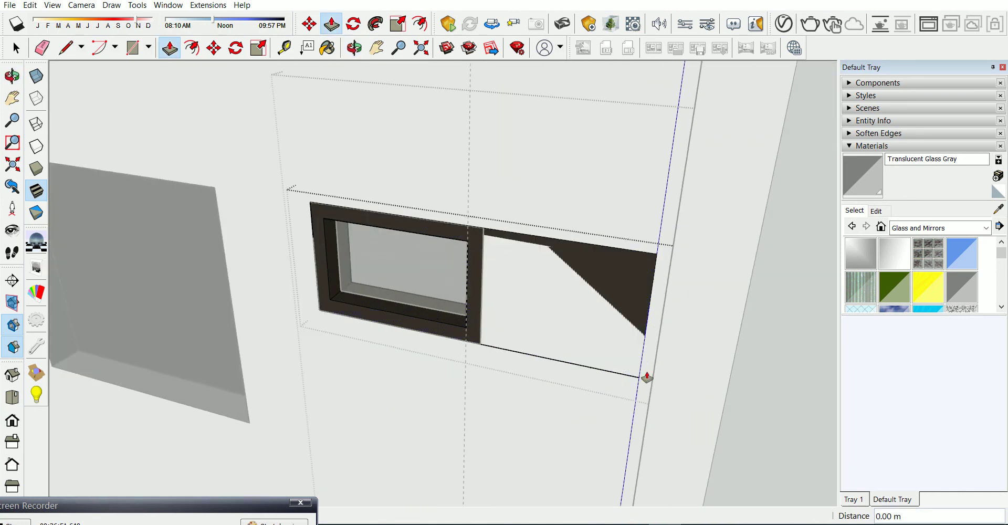
{"action": "left_click", "coordinate": [584, 381]}
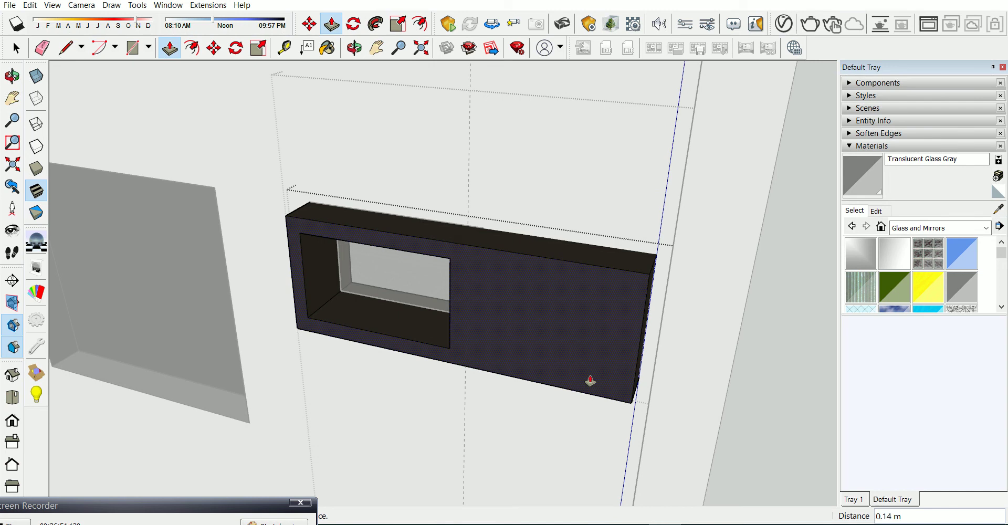
{"action": "left_click", "coordinate": [616, 368]}
{"action": "left_click", "coordinate": [36, 76]}
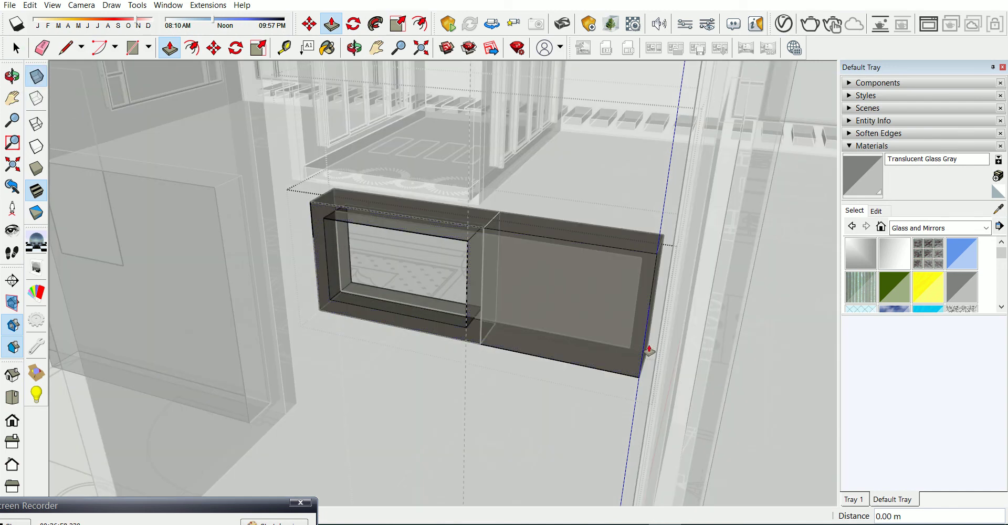
{"action": "left_click_drag", "start_coordinate": [646, 357], "coordinate": [480, 342]}
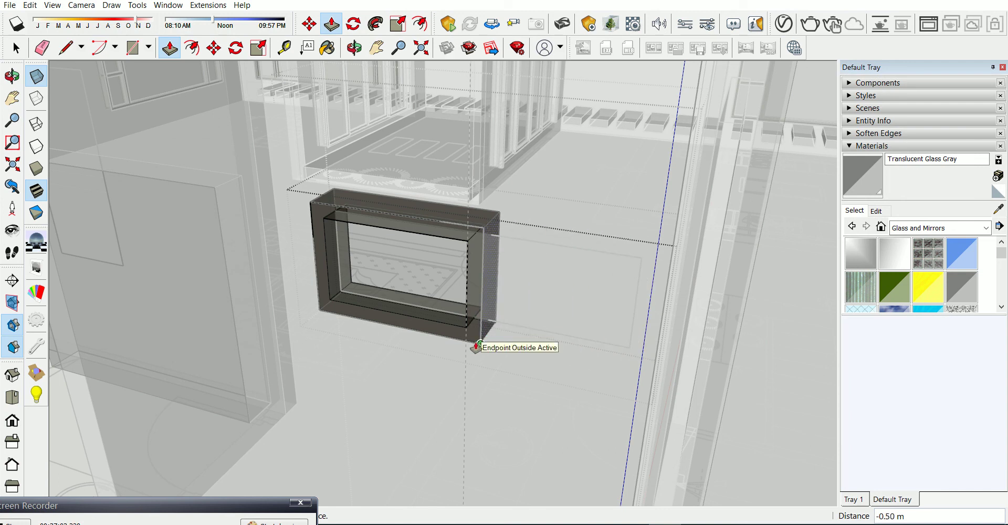
{"action": "key", "text": "space"}
{"action": "left_click", "coordinate": [35, 76]}
Orbit and zoom out to face the house's front window wall again
{"action": "mouse_move", "coordinate": [369, 257]}
{"action": "middle_mouse_down"}
{"action": "mouse_move", "coordinate": [307, 291]}
{"action": "mouse_move", "coordinate": [410, 162]}
{"action": "middle_mouse_up"}
{"action": "key", "text": "e"}
{"action": "key", "text": "space"}
{"action": "key", "text": "e"}
{"action": "key", "text": "space"}
{"action": "scroll", "coordinate": [282, 222], "scroll_direction": "down", "scroll_amount": 3}
{"action": "scroll", "coordinate": [281, 221], "scroll_direction": "down", "scroll_amount": 4}
{"action": "scroll", "coordinate": [381, 250], "scroll_direction": "down", "scroll_amount": 3}
{"action": "mouse_move", "coordinate": [381, 250]}
{"action": "middle_mouse_down"}
{"action": "mouse_move", "coordinate": [463, 288]}
{"action": "mouse_move", "coordinate": [608, 281]}
{"action": "mouse_move", "coordinate": [520, 339]}
{"action": "middle_mouse_up"}
{"action": "scroll", "coordinate": [608, 281], "scroll_direction": "up", "scroll_amount": 3}
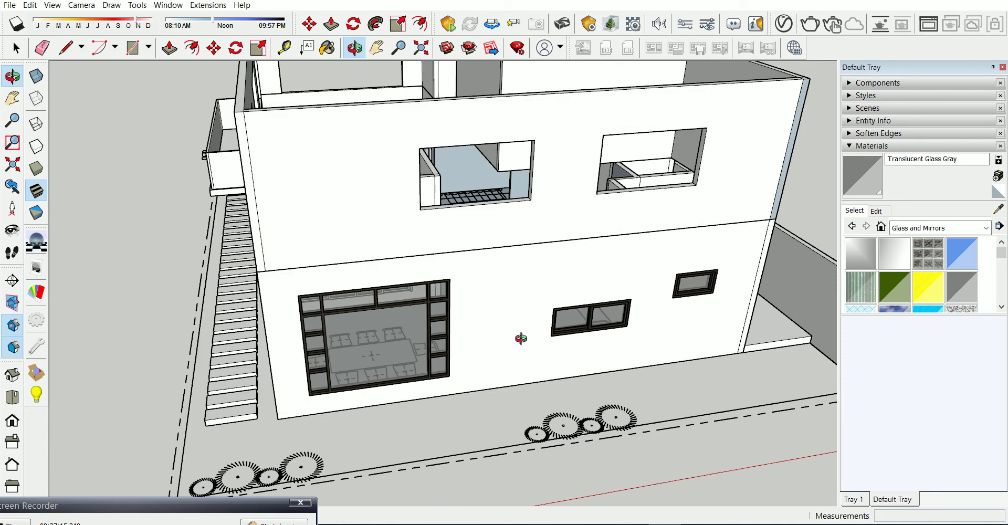
Import the window model file 20 and place it in the model
{"action": "left_click", "coordinate": [8, 6]}
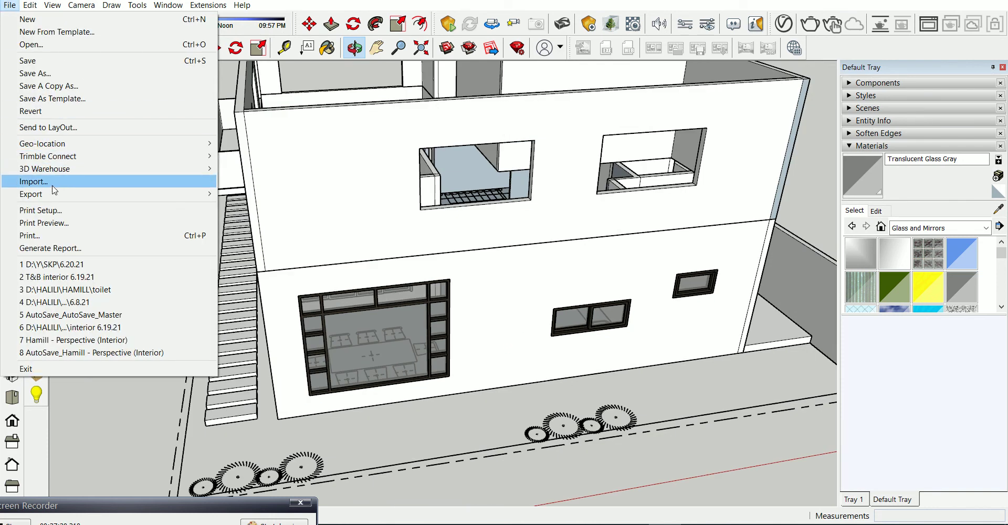
{"action": "left_click", "coordinate": [53, 182]}
{"action": "left_click", "coordinate": [459, 150]}
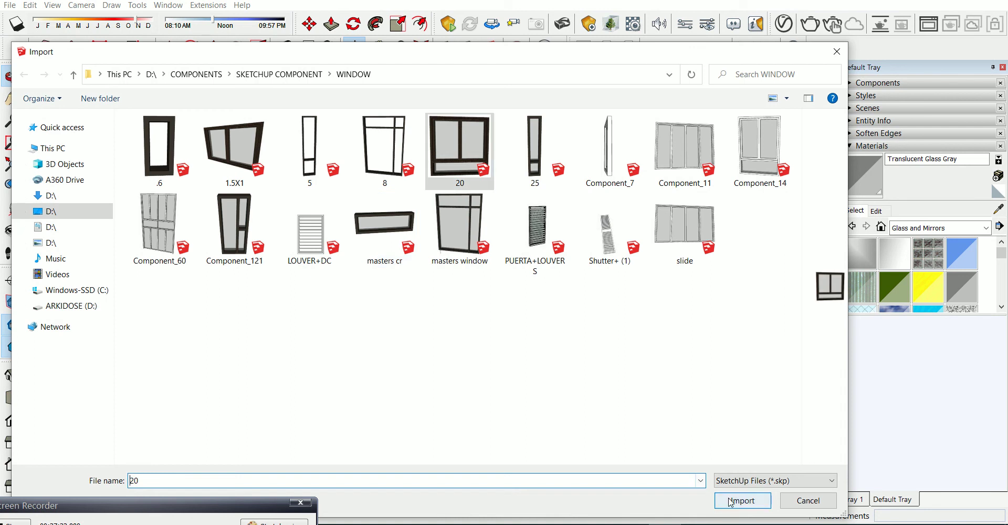
{"action": "left_click", "coordinate": [742, 500]}
{"action": "scroll", "coordinate": [582, 173], "scroll_direction": "up", "scroll_amount": 2}
{"action": "left_click", "coordinate": [530, 295]}
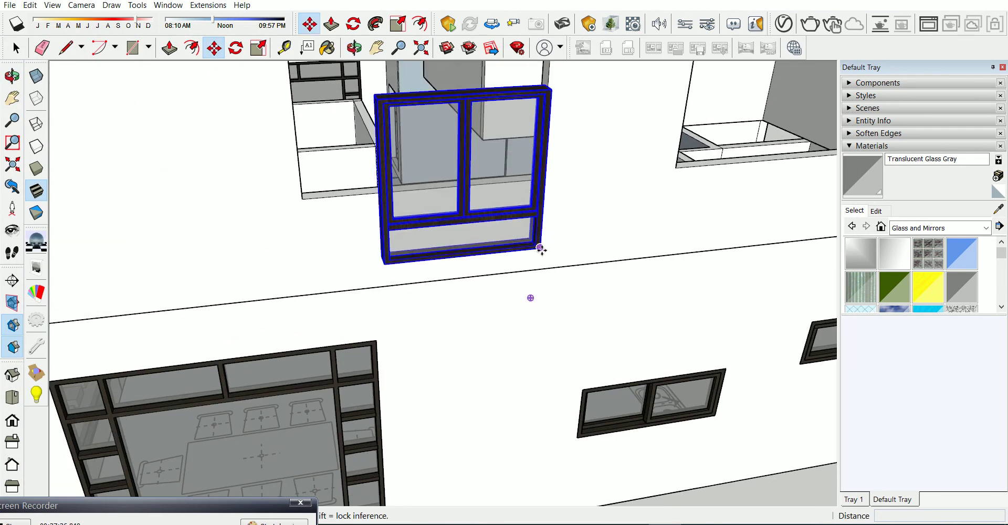
Move window 20 up into the upper floor's left wall opening
{"action": "left_click", "coordinate": [540, 248]}
{"action": "scroll", "coordinate": [528, 208], "scroll_direction": "down", "scroll_amount": 3}
{"action": "scroll", "coordinate": [503, 247], "scroll_direction": "up", "scroll_amount": 2}
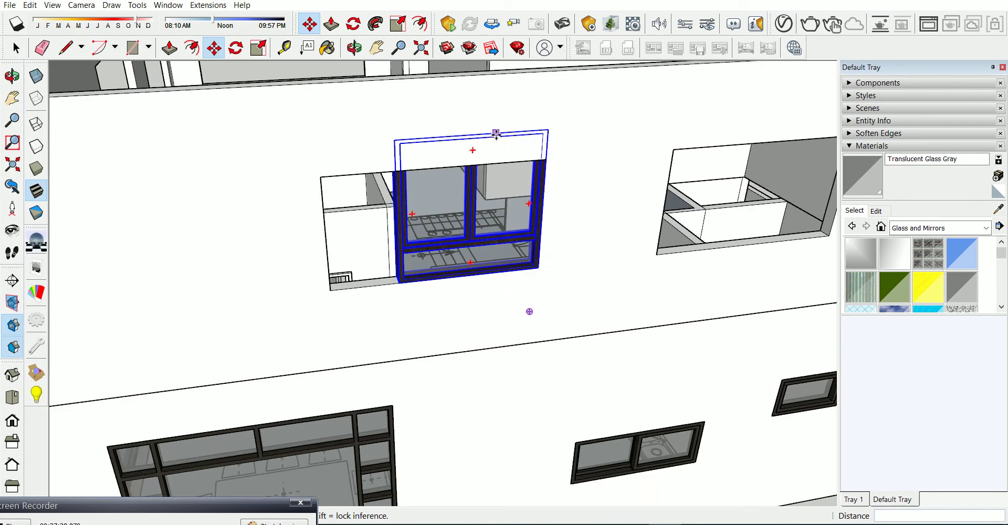
{"action": "scroll", "coordinate": [495, 135], "scroll_direction": "up", "scroll_amount": 2}
{"action": "scroll", "coordinate": [506, 131], "scroll_direction": "up", "scroll_amount": 2}
{"action": "key", "text": "space"}
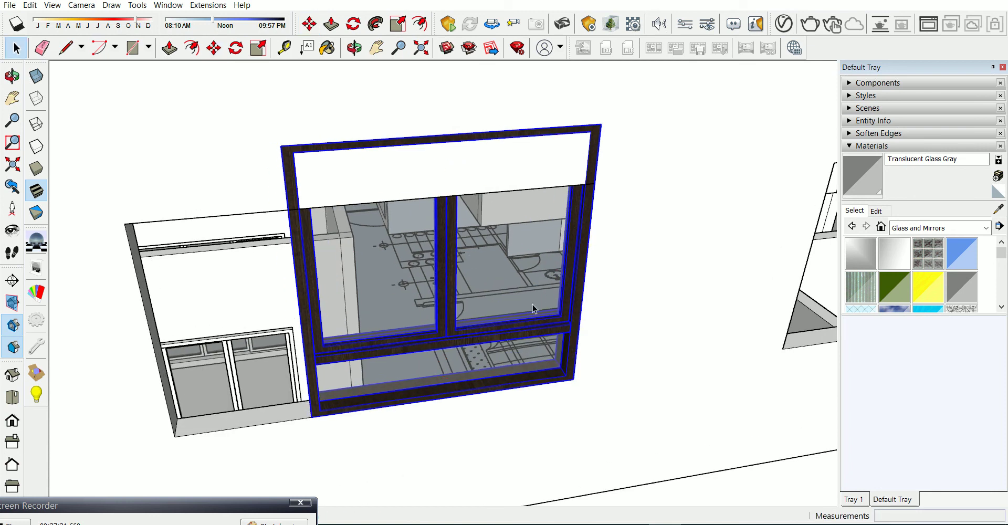
Measure a guide line from the wall corner and pick up window 20 by its corner
{"action": "scroll", "coordinate": [323, 381], "scroll_direction": "down", "scroll_amount": 2}
{"action": "scroll", "coordinate": [185, 398], "scroll_direction": "up", "scroll_amount": 2}
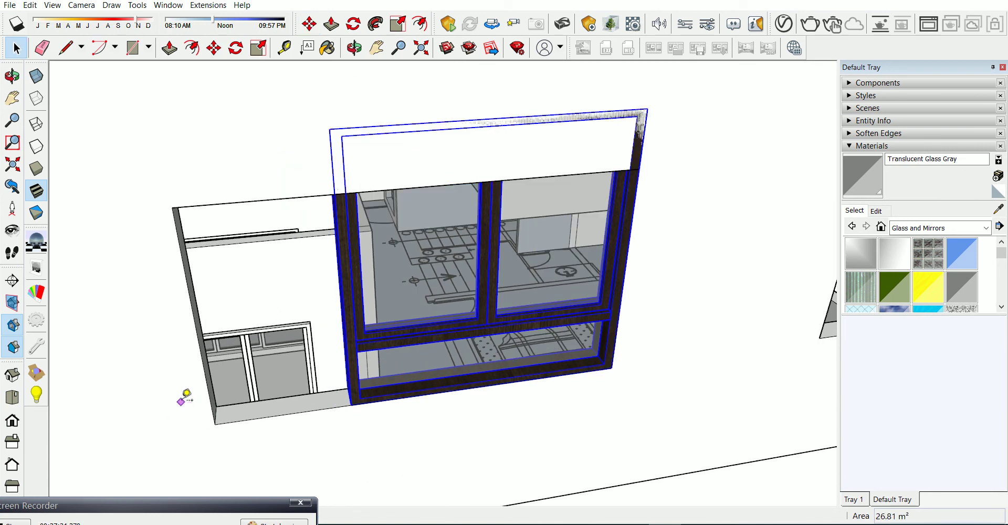
{"action": "key", "text": "t"}
{"action": "left_click", "coordinate": [204, 392]}
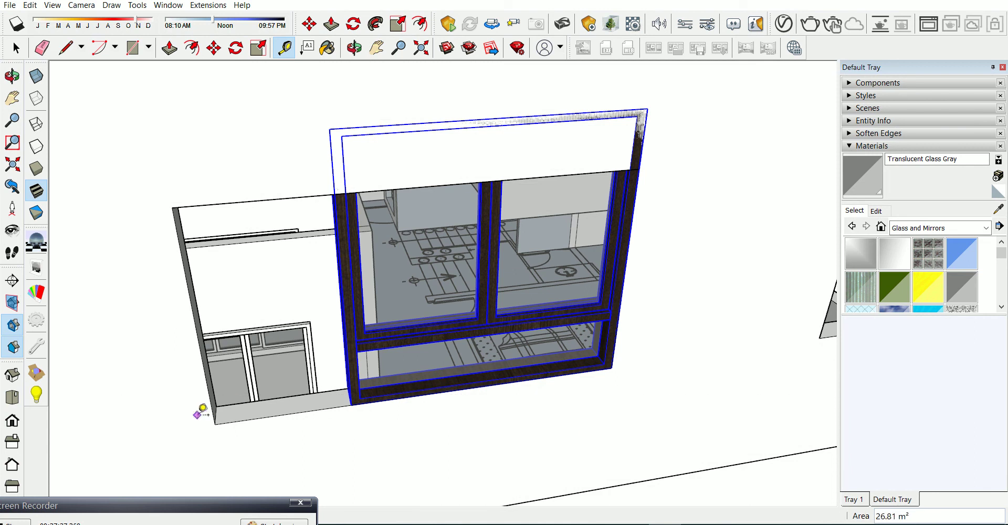
{"action": "left_click", "coordinate": [441, 391]}
{"action": "key", "text": "m"}
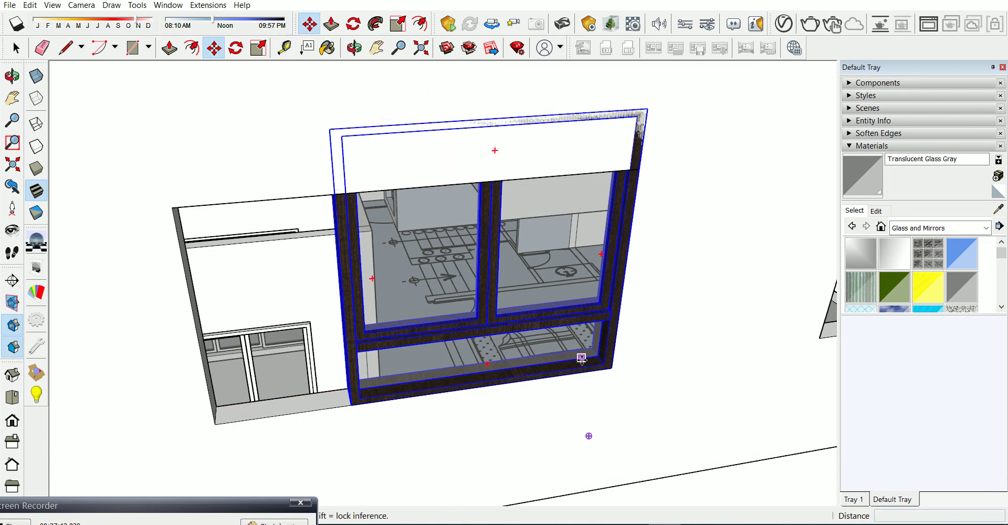
{"action": "left_click", "coordinate": [611, 368]}
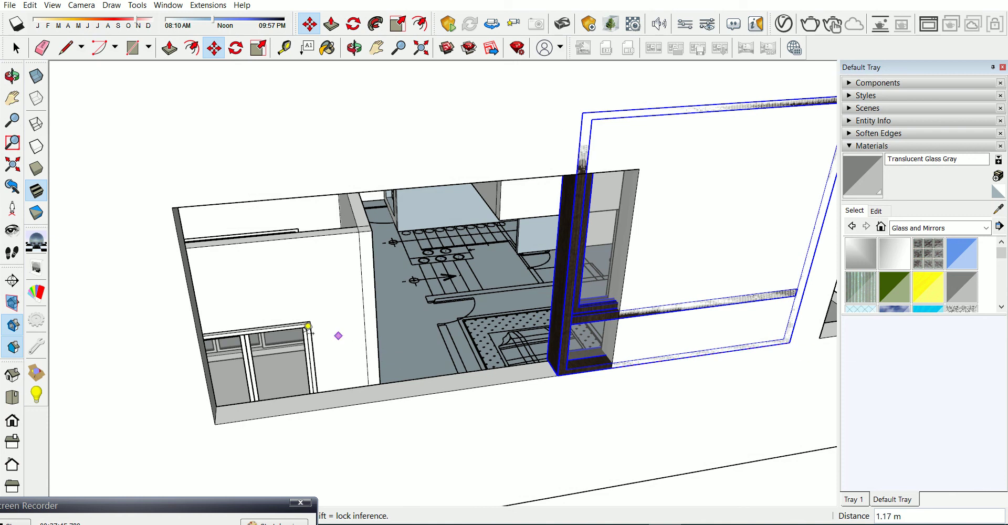
Align window 20 with the opening's lower corner, adding guides from the corner and bottom edge
{"action": "key", "text": "t"}
{"action": "left_click", "coordinate": [200, 347]}
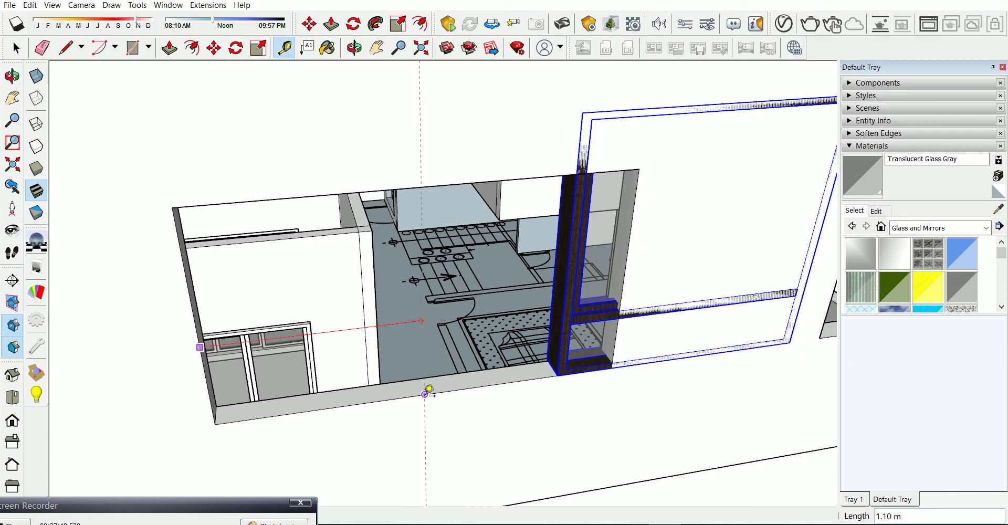
{"action": "scroll", "coordinate": [429, 390], "scroll_direction": "down", "scroll_amount": 2}
{"action": "key", "text": "space"}
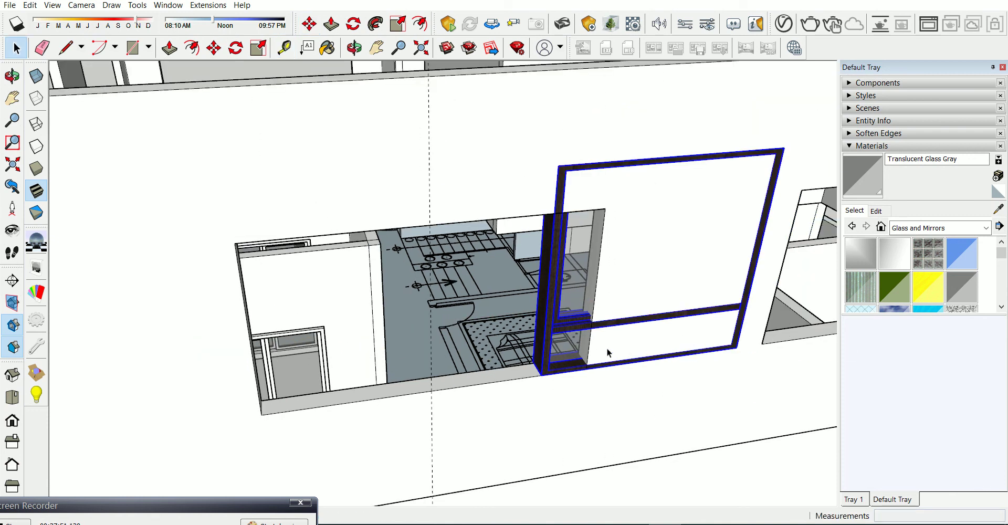
{"action": "scroll", "coordinate": [554, 399], "scroll_direction": "up", "scroll_amount": 1}
{"action": "key", "text": "m"}
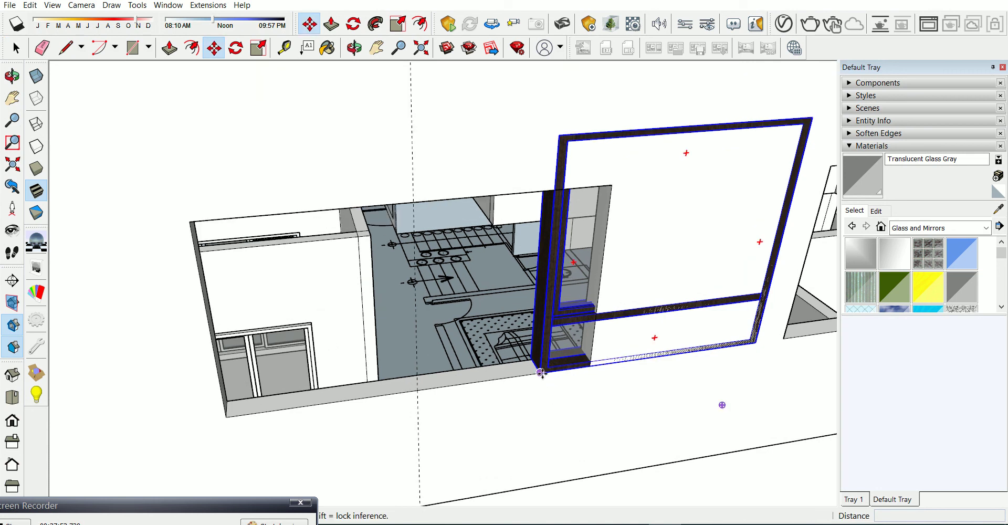
{"action": "left_click", "coordinate": [539, 371]}
{"action": "scroll", "coordinate": [530, 353], "scroll_direction": "up", "scroll_amount": 2}
{"action": "key", "text": "t"}
{"action": "left_click", "coordinate": [601, 282]}
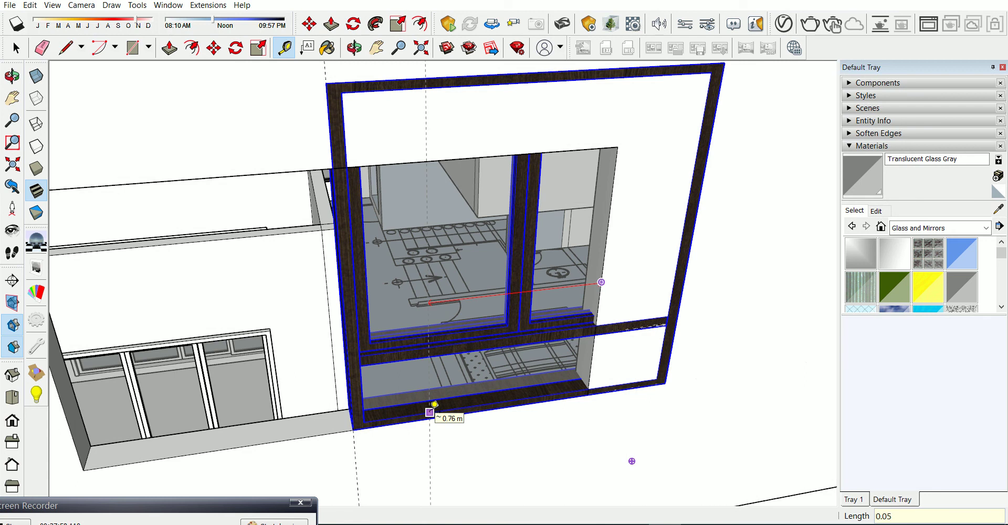
{"action": "key", "text": "space"}
Open the window 20 component and its nested inner sash for editing, adding a frame guide
{"action": "double_click", "coordinate": [515, 309]}
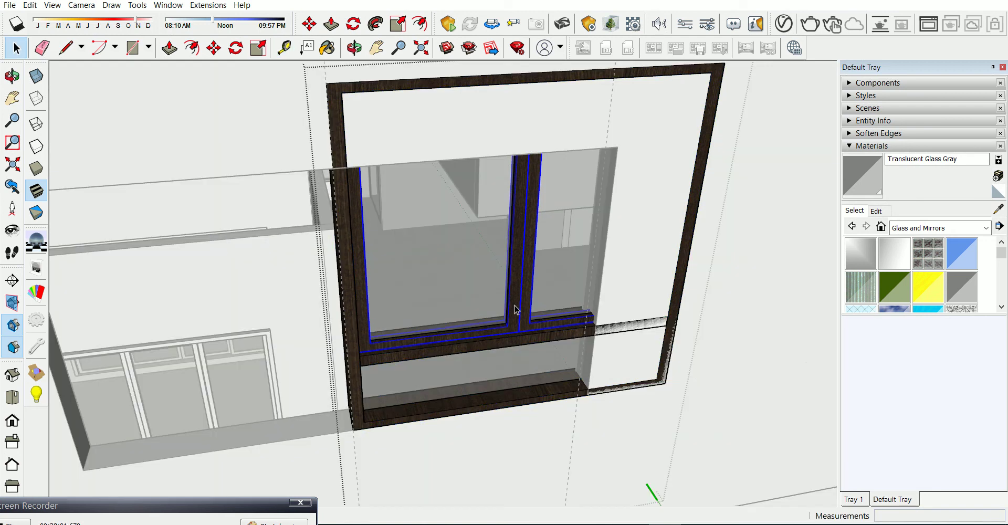
{"action": "key", "text": "t"}
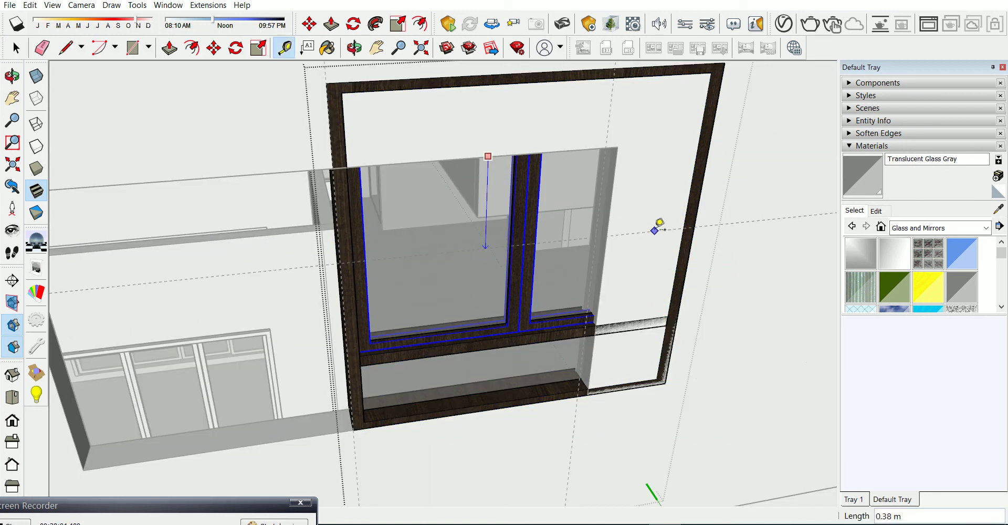
{"action": "left_click", "coordinate": [648, 156]}
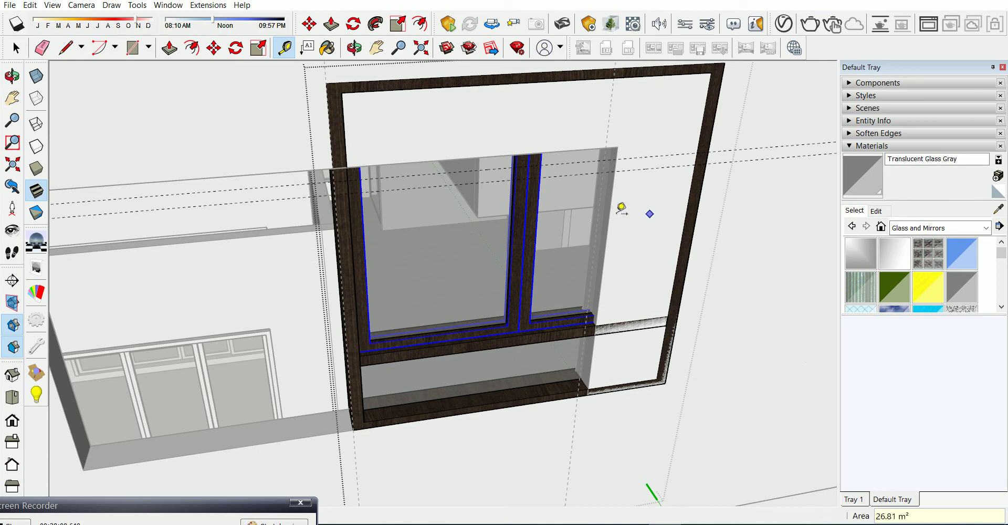
{"action": "key", "text": "space"}
{"action": "double_click", "coordinate": [462, 239]}
Delete both glass panes and select the left L-shaped sash piece in X-ray view
{"action": "right_click", "coordinate": [446, 244]}
{"action": "left_click", "coordinate": [473, 264]}
{"action": "right_click", "coordinate": [556, 244]}
{"action": "left_click", "coordinate": [558, 265]}
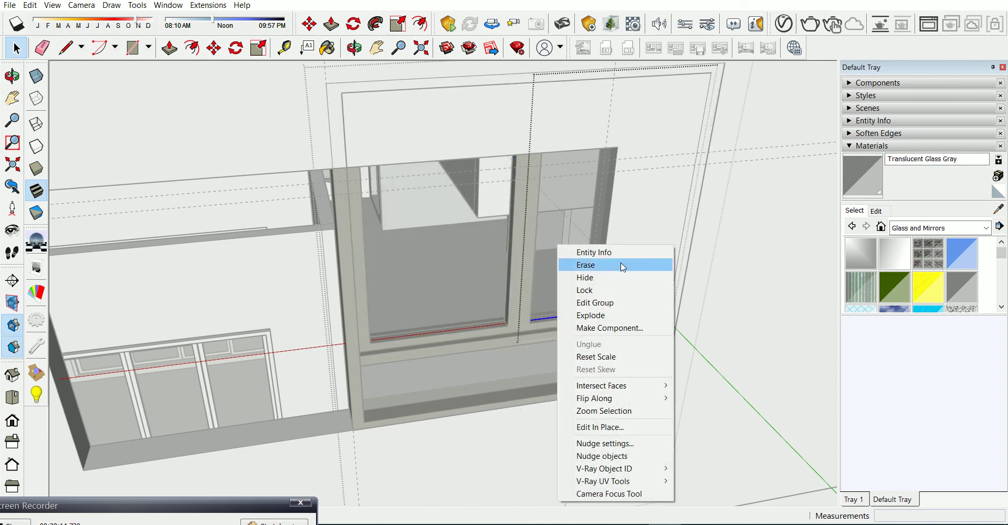
{"action": "scroll", "coordinate": [578, 262], "scroll_direction": "up", "scroll_amount": 1}
{"action": "scroll", "coordinate": [529, 233], "scroll_direction": "up", "scroll_amount": 1}
{"action": "left_click", "coordinate": [520, 235]}
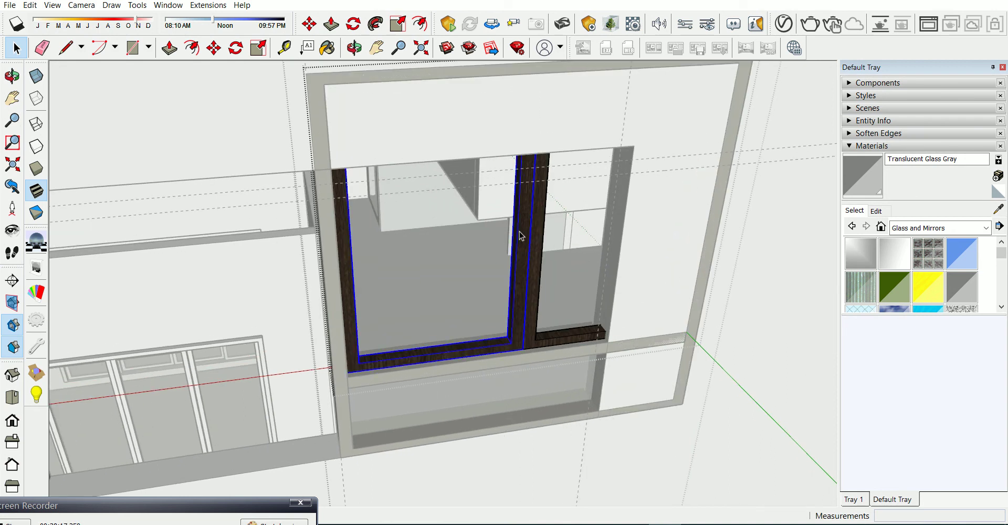
{"action": "left_click", "coordinate": [36, 76]}
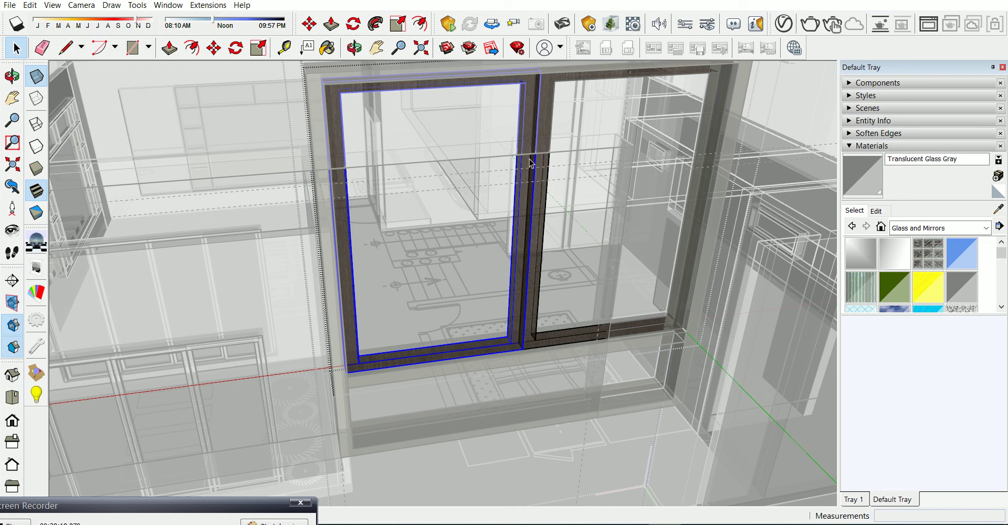
Orbit to a level view of the frame and open the outer frame for editing
{"action": "scroll", "coordinate": [530, 163], "scroll_direction": "down", "scroll_amount": 3}
{"action": "middle_click_drag", "start_coordinate": [551, 103], "coordinate": [524, 112]}
{"action": "scroll", "coordinate": [525, 112], "scroll_direction": "up", "scroll_amount": 2}
{"action": "scroll", "coordinate": [499, 128], "scroll_direction": "up", "scroll_amount": 2}
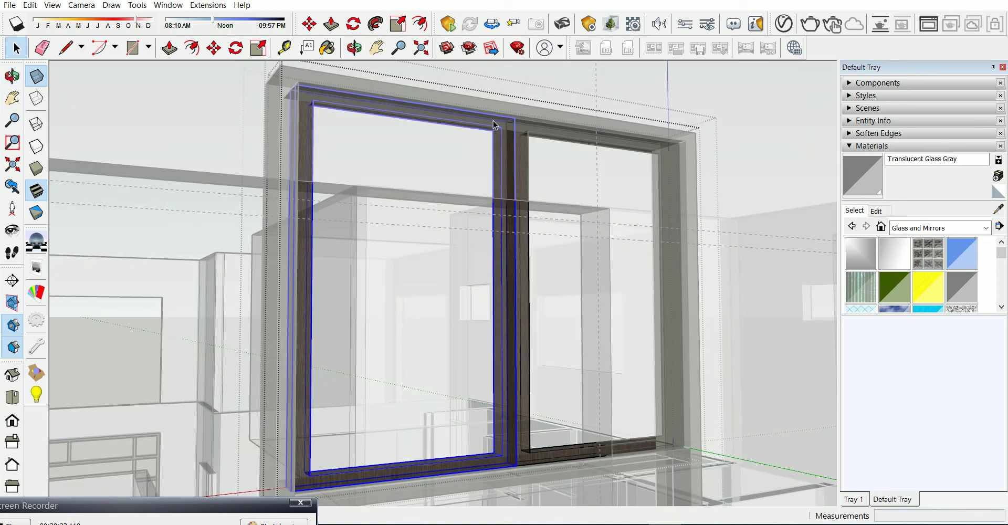
{"action": "scroll", "coordinate": [493, 125], "scroll_direction": "up", "scroll_amount": 1}
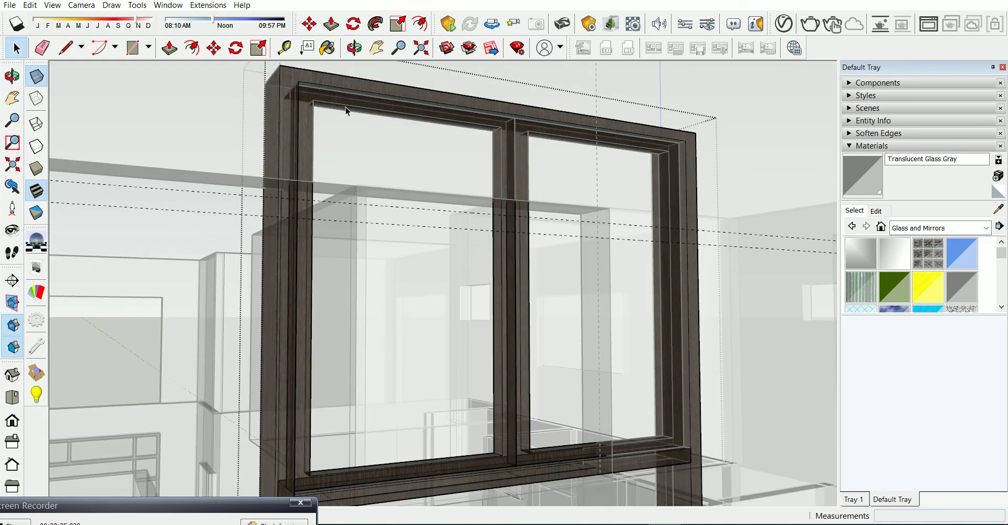
{"action": "scroll", "coordinate": [352, 110], "scroll_direction": "up", "scroll_amount": 1}
{"action": "key", "text": "m"}
{"action": "key", "text": "space"}
{"action": "double_click", "coordinate": [355, 109]}
Push the frame's top face down 0.32 m and turn off X-ray display
{"action": "key", "text": "p"}
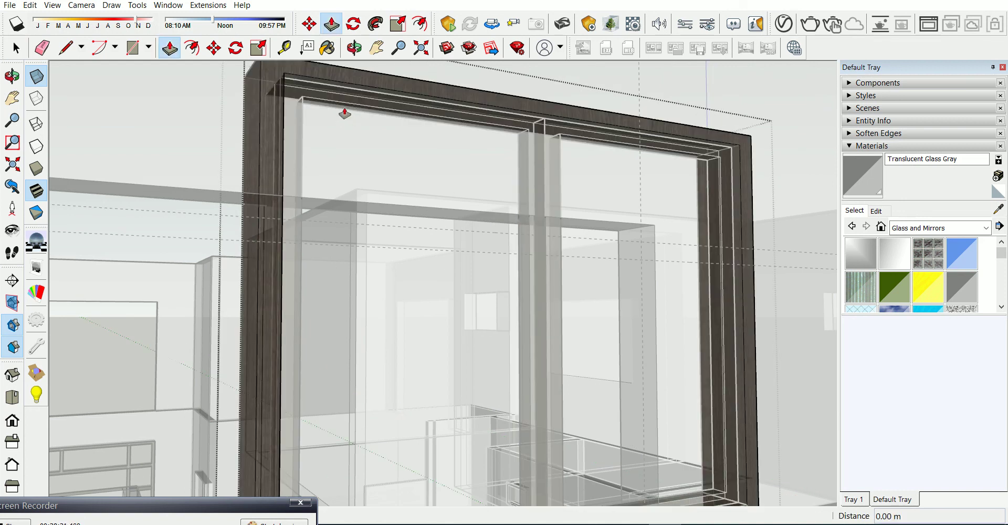
{"action": "left_click_drag", "start_coordinate": [349, 99], "coordinate": [376, 235]}
{"action": "left_click", "coordinate": [376, 235]}
{"action": "key", "text": "space"}
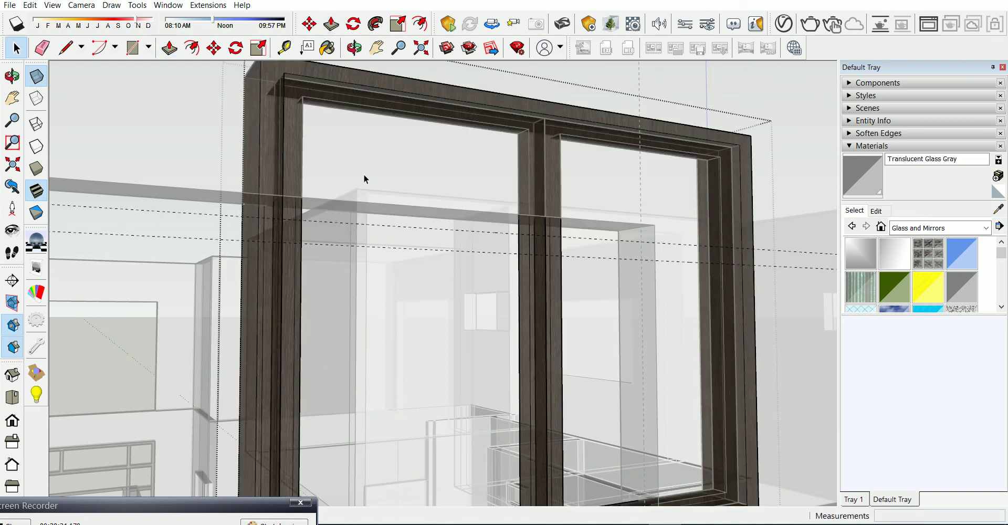
{"action": "left_click", "coordinate": [9, 71]}
{"action": "left_click", "coordinate": [37, 76]}
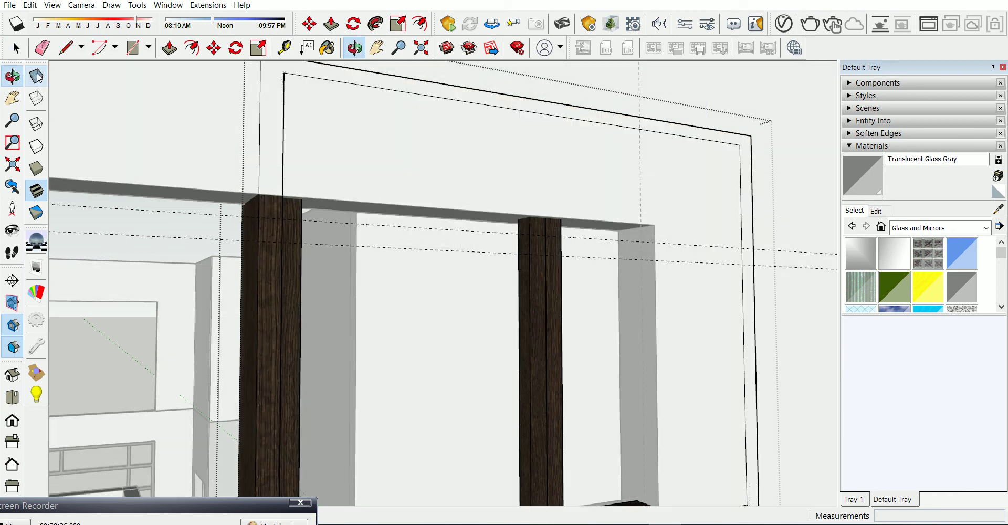
{"action": "key", "text": "space"}
Select the wooden posts and, from a frontal view, the window's middle mullion
{"action": "left_click", "coordinate": [297, 214]}
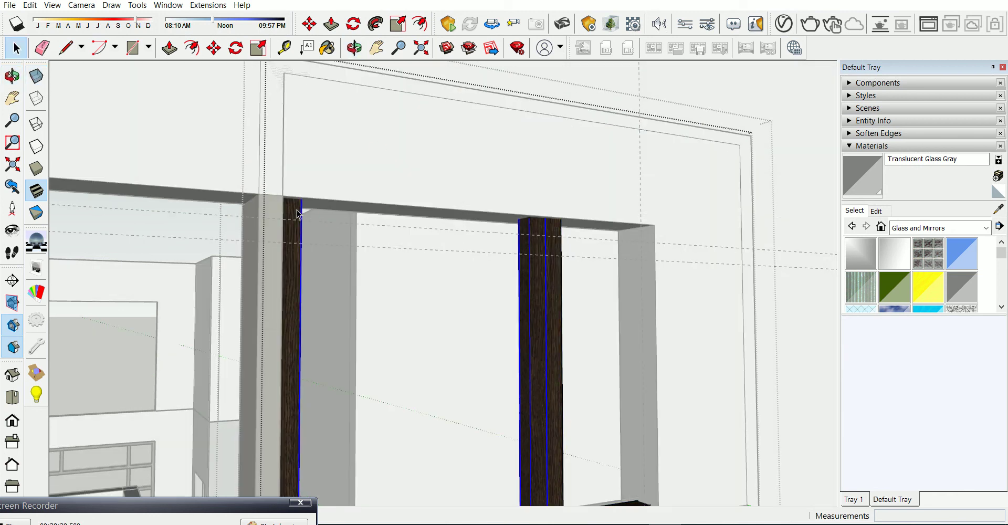
{"action": "scroll", "coordinate": [333, 132], "scroll_direction": "down", "scroll_amount": 3}
{"action": "scroll", "coordinate": [484, 380], "scroll_direction": "up", "scroll_amount": 3}
{"action": "scroll", "coordinate": [473, 383], "scroll_direction": "up", "scroll_amount": 3}
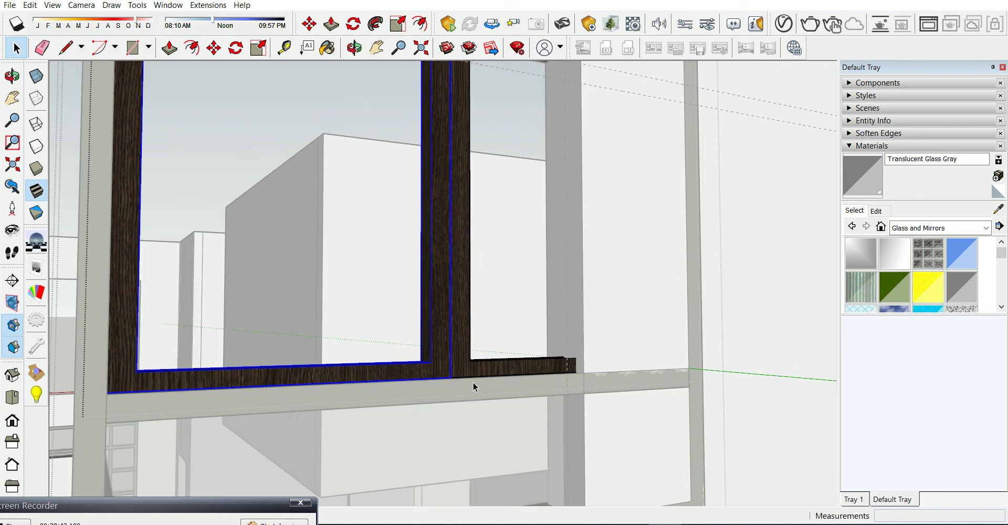
{"action": "scroll", "coordinate": [468, 354], "scroll_direction": "down", "scroll_amount": 3}
{"action": "middle_click_drag", "start_coordinate": [468, 354], "coordinate": [446, 405]}
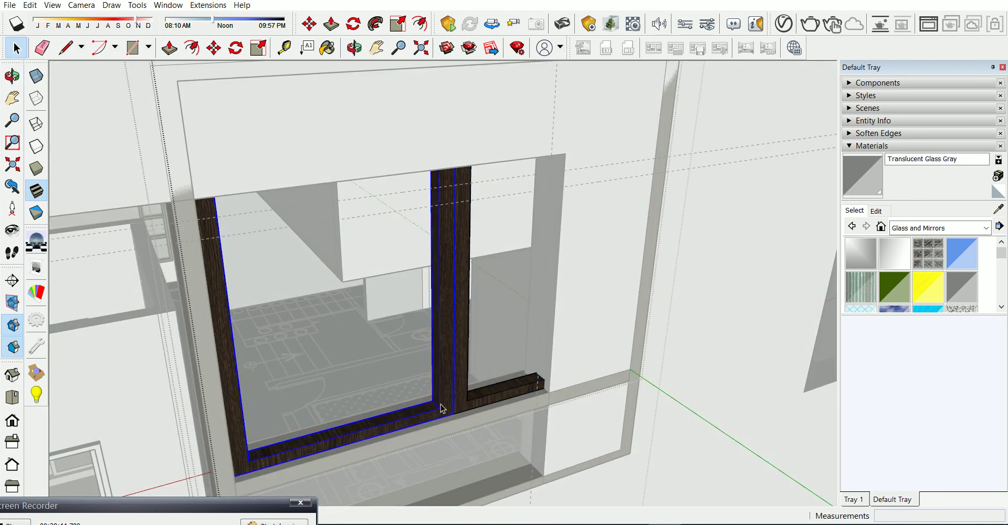
{"action": "scroll", "coordinate": [436, 413], "scroll_direction": "up", "scroll_amount": 2}
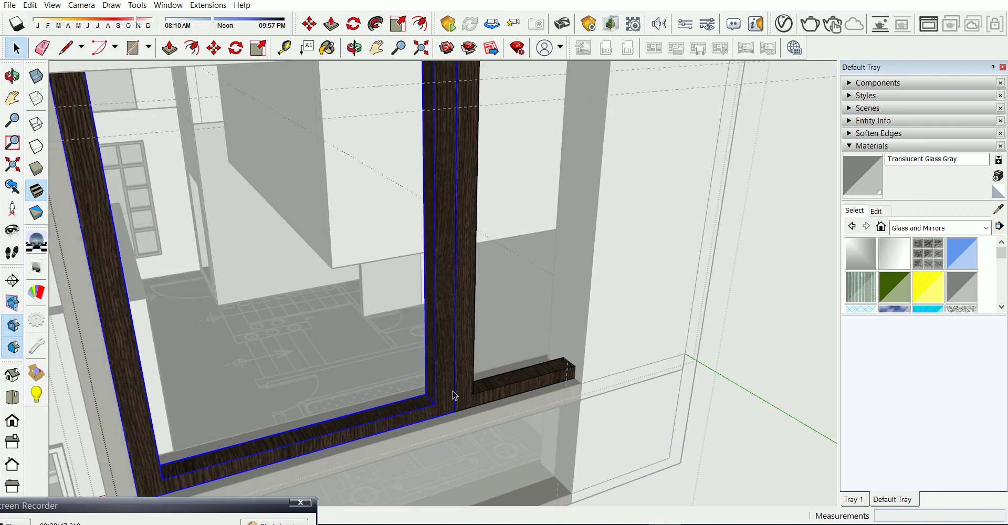
{"action": "mouse_move", "coordinate": [462, 399]}
{"action": "middle_mouse_down"}
{"action": "mouse_move", "coordinate": [416, 468]}
{"action": "mouse_move", "coordinate": [466, 441]}
{"action": "middle_mouse_up"}
{"action": "left_click", "coordinate": [465, 412]}
{"action": "right_click", "coordinate": [466, 410]}
{"action": "left_click", "coordinate": [538, 70]}
Nudge the window frame slightly to the right
{"action": "scroll", "coordinate": [473, 304], "scroll_direction": "down", "scroll_amount": 3}
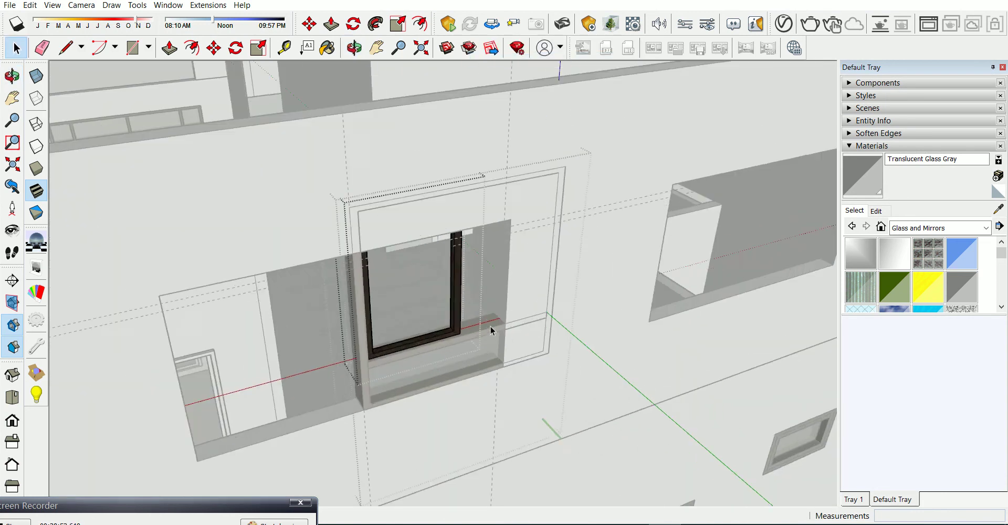
{"action": "scroll", "coordinate": [456, 322], "scroll_direction": "up", "scroll_amount": 3}
{"action": "scroll", "coordinate": [454, 341], "scroll_direction": "up", "scroll_amount": 2}
{"action": "key", "text": "m"}
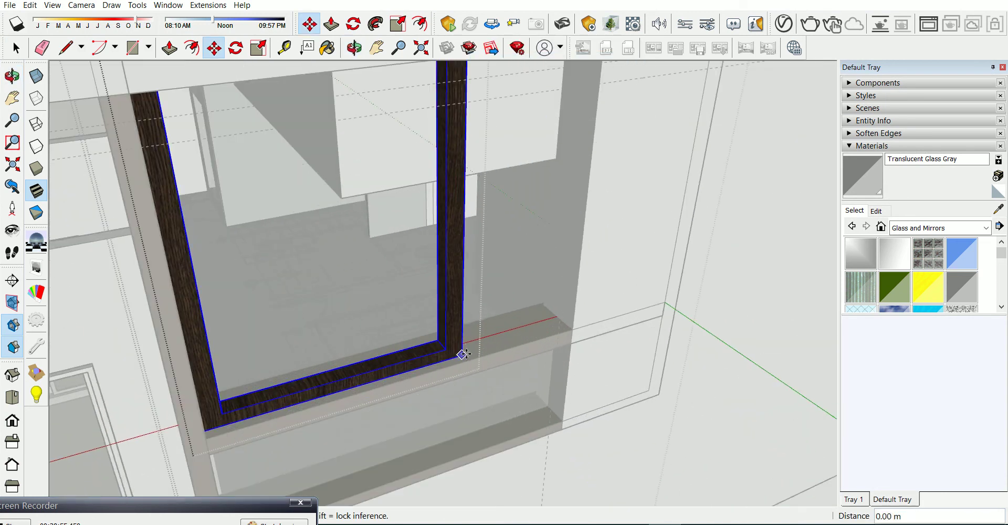
{"action": "left_click", "coordinate": [457, 378]}
Add measuring guides from the frame's outer and inner corners
{"action": "key", "text": "t"}
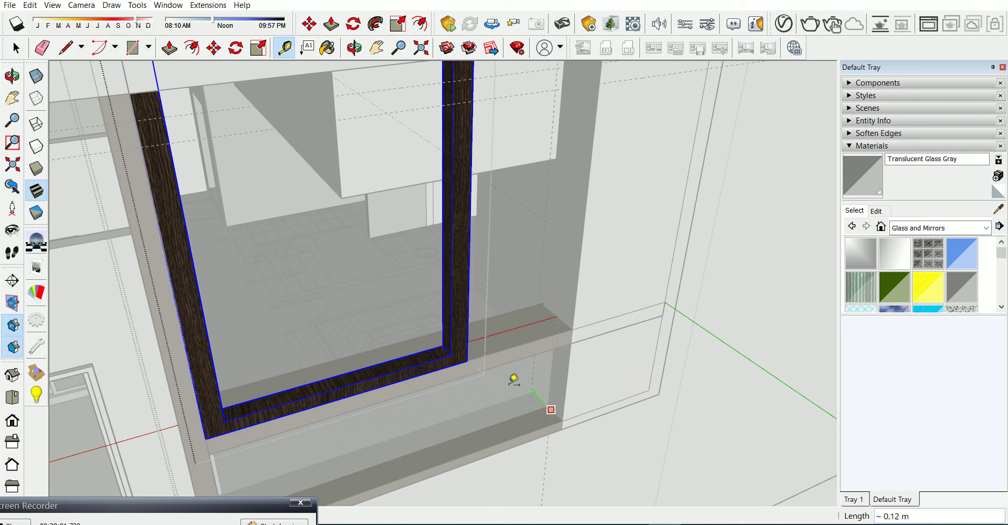
{"action": "left_click", "coordinate": [556, 412]}
{"action": "scroll", "coordinate": [493, 349], "scroll_direction": "down", "scroll_amount": 2}
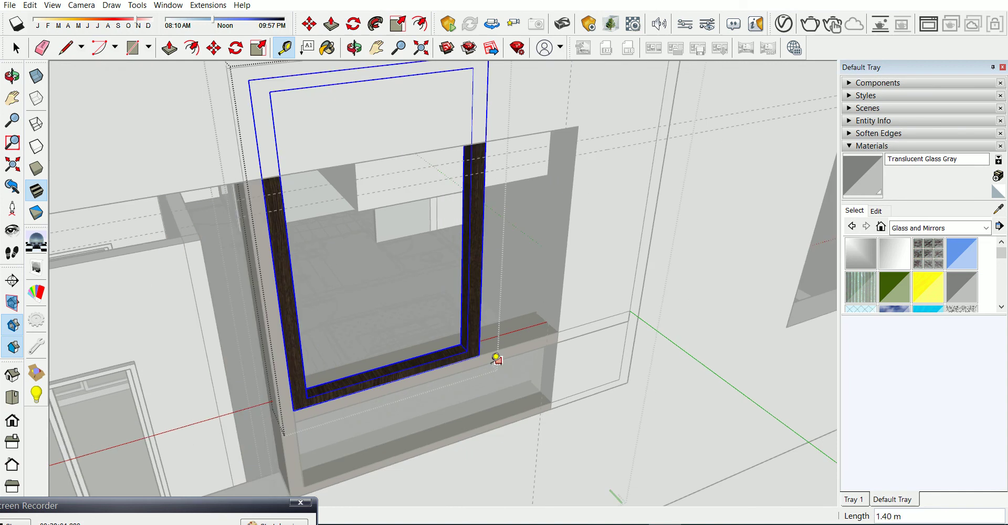
{"action": "scroll", "coordinate": [473, 340], "scroll_direction": "up", "scroll_amount": 2}
{"action": "left_click", "coordinate": [474, 340]}
{"action": "scroll", "coordinate": [474, 340], "scroll_direction": "up", "scroll_amount": 2}
{"action": "left_click", "coordinate": [462, 343]}
{"action": "scroll", "coordinate": [520, 357], "scroll_direction": "down", "scroll_amount": 1}
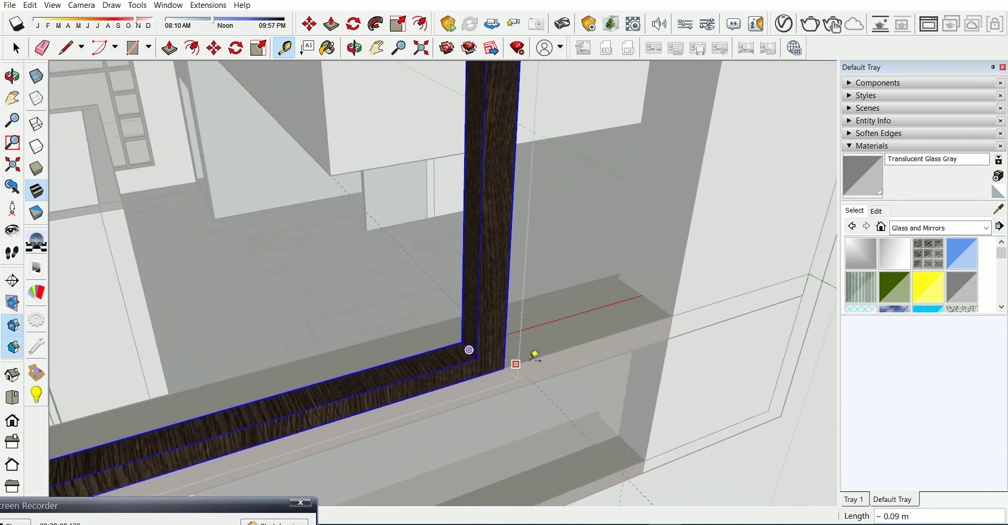
{"action": "scroll", "coordinate": [534, 353], "scroll_direction": "down", "scroll_amount": 1}
{"action": "scroll", "coordinate": [530, 352], "scroll_direction": "down", "scroll_amount": 2}
{"action": "key", "text": "space"}
Measure the post width and try pulling its side face outward, then cancel
{"action": "scroll", "coordinate": [499, 388], "scroll_direction": "up", "scroll_amount": 2}
{"action": "scroll", "coordinate": [420, 399], "scroll_direction": "up", "scroll_amount": 3}
{"action": "scroll", "coordinate": [362, 377], "scroll_direction": "up", "scroll_amount": 2}
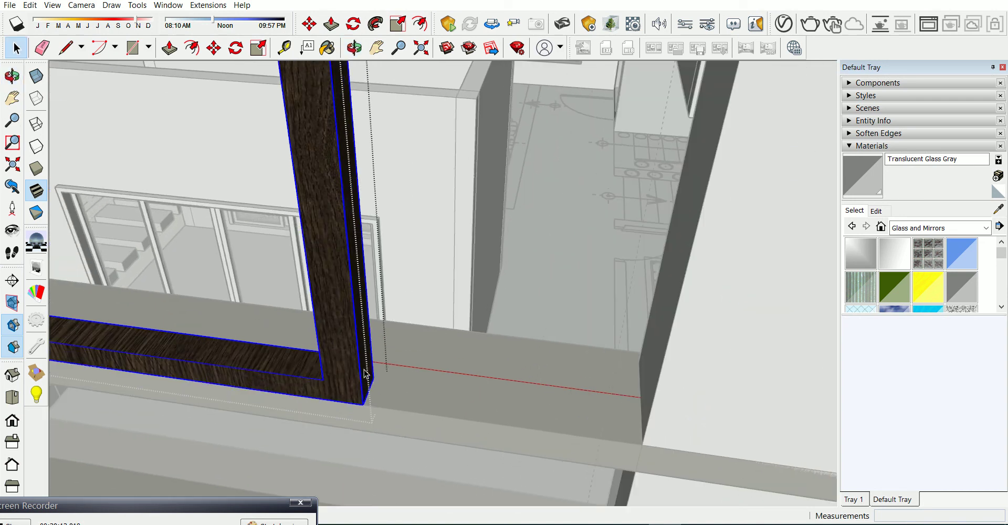
{"action": "key", "text": "p"}
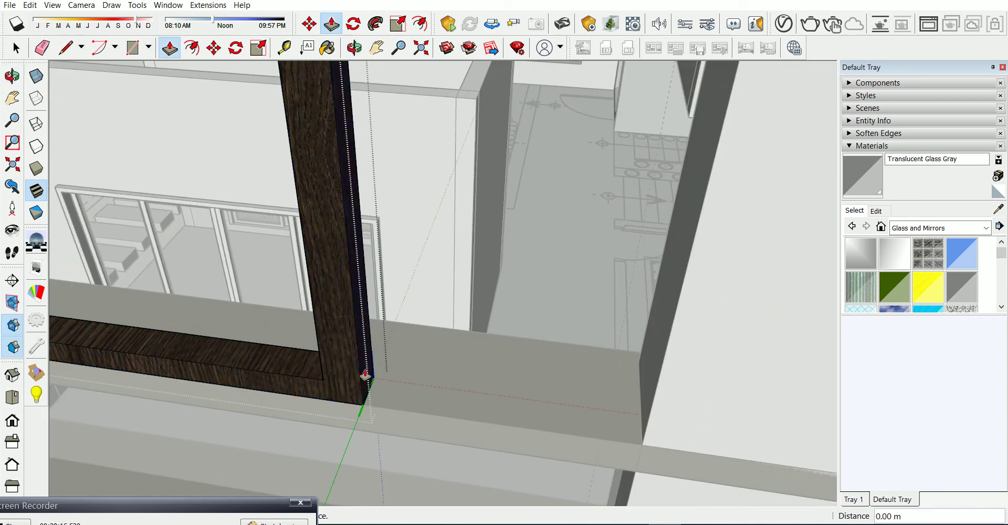
{"action": "key", "text": "t"}
{"action": "left_click", "coordinate": [323, 379]}
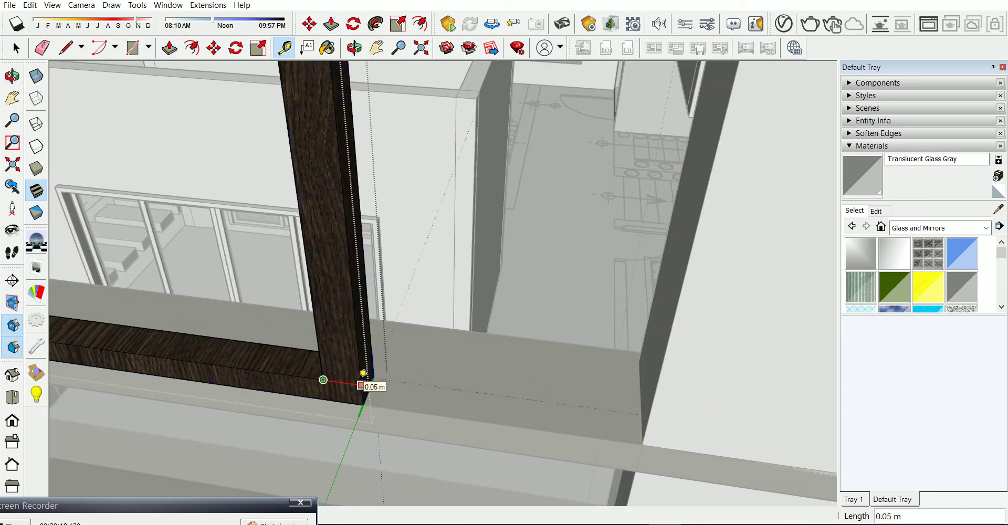
{"action": "key", "text": "p"}
{"action": "left_click_drag", "start_coordinate": [367, 380], "coordinate": [457, 397]}
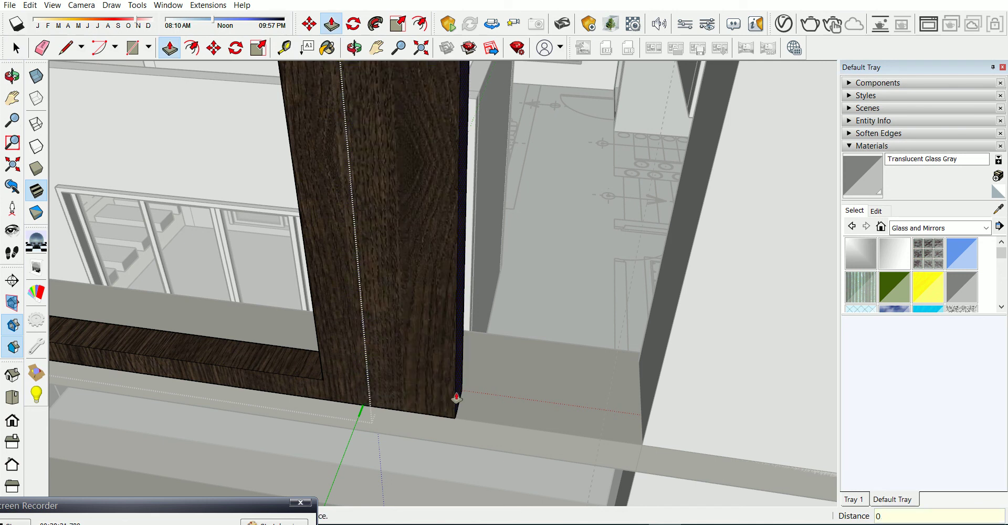
{"action": "key", "text": "space"}
Try pushing the post's inner face, then cancel and orbit out to a wider view
{"action": "mouse_move", "coordinate": [457, 397]}
{"action": "middle_mouse_down"}
{"action": "mouse_move", "coordinate": [417, 423]}
{"action": "mouse_move", "coordinate": [591, 424]}
{"action": "middle_mouse_up"}
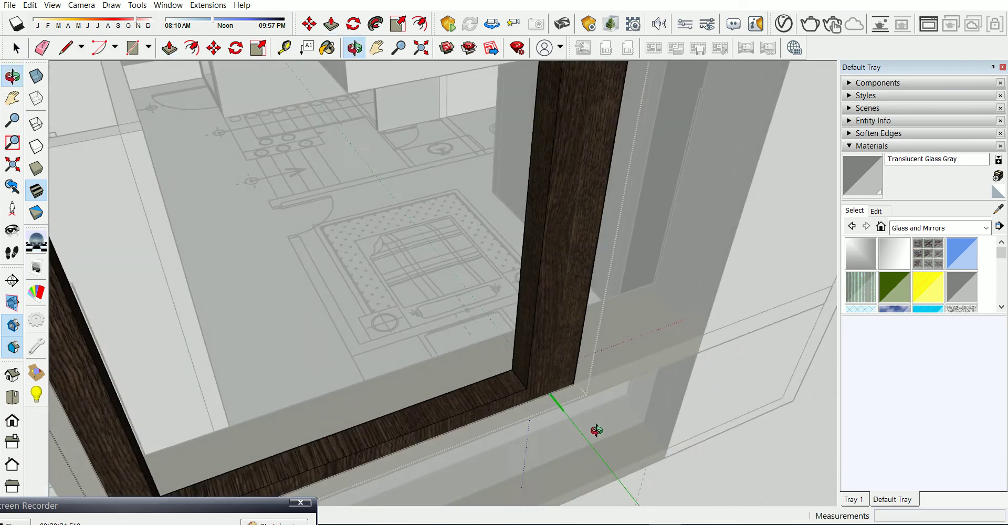
{"action": "key", "text": "p"}
{"action": "left_click", "coordinate": [545, 373]}
{"action": "type", "text": "0.05"}
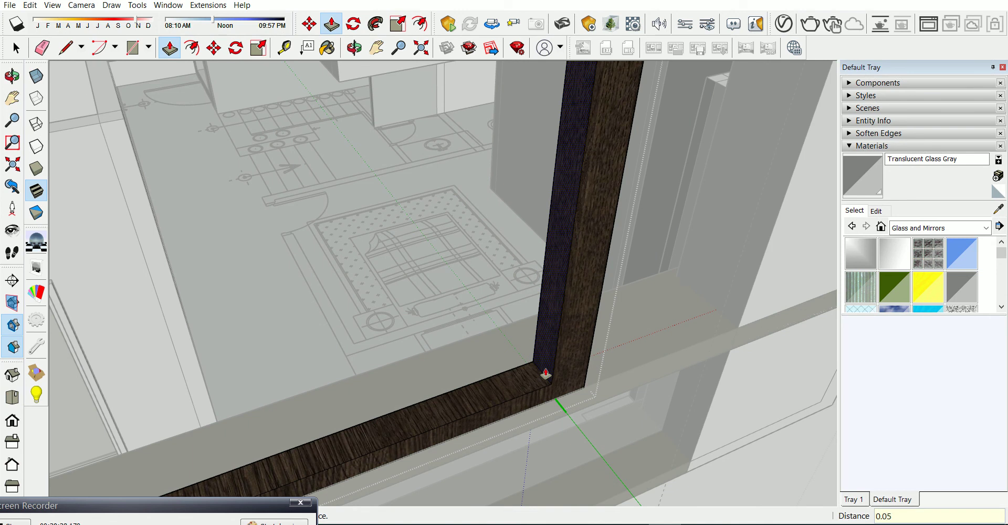
{"action": "key", "text": "space"}
{"action": "mouse_move", "coordinate": [546, 374]}
{"action": "middle_mouse_down"}
{"action": "mouse_move", "coordinate": [567, 205]}
{"action": "mouse_move", "coordinate": [614, 196]}
{"action": "middle_mouse_up"}
Paint the upper frame pieces dark wood, then undo the paint
{"action": "scroll", "coordinate": [558, 331], "scroll_direction": "down", "scroll_amount": 3}
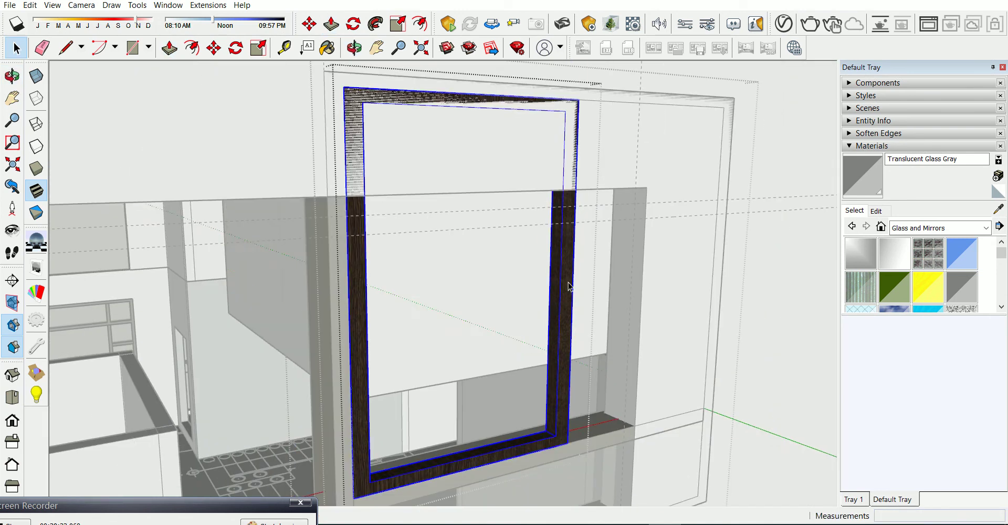
{"action": "scroll", "coordinate": [560, 198], "scroll_direction": "up", "scroll_amount": 3}
{"action": "left_click", "coordinate": [573, 335]}
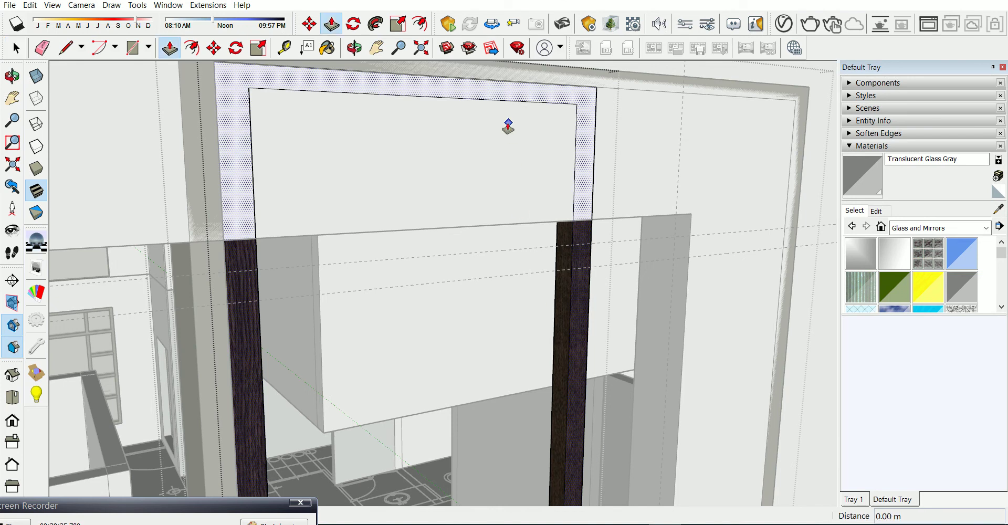
{"action": "key", "text": "b"}
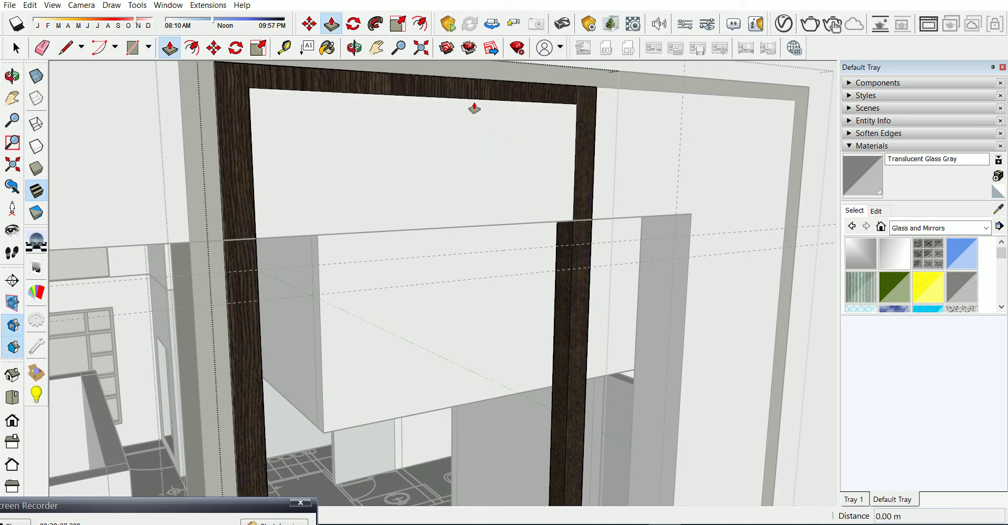
{"action": "key", "text": "space"}
{"action": "key", "text": "ctrl+z"}
Pull the frame's upper face upward and orbit to inspect the extrusion
{"action": "key", "text": "p"}
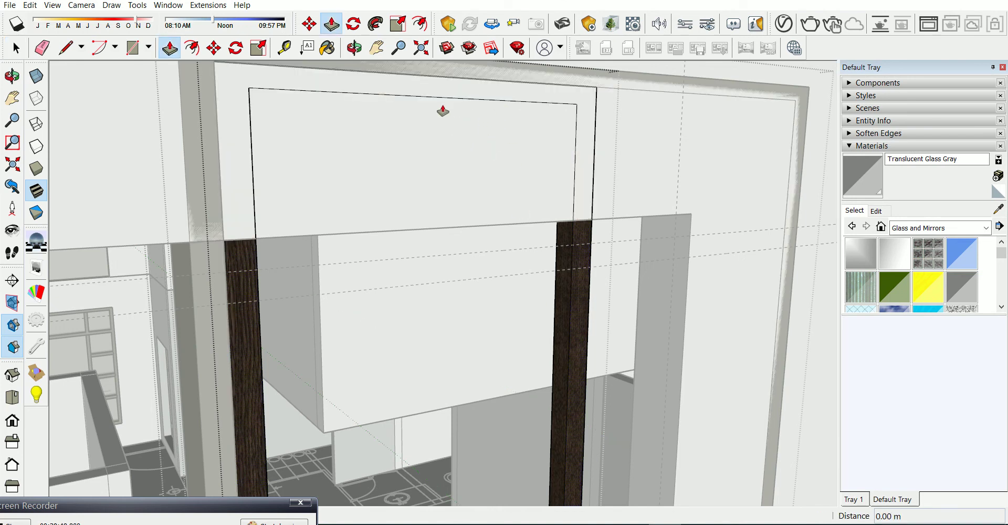
{"action": "left_click", "coordinate": [466, 106]}
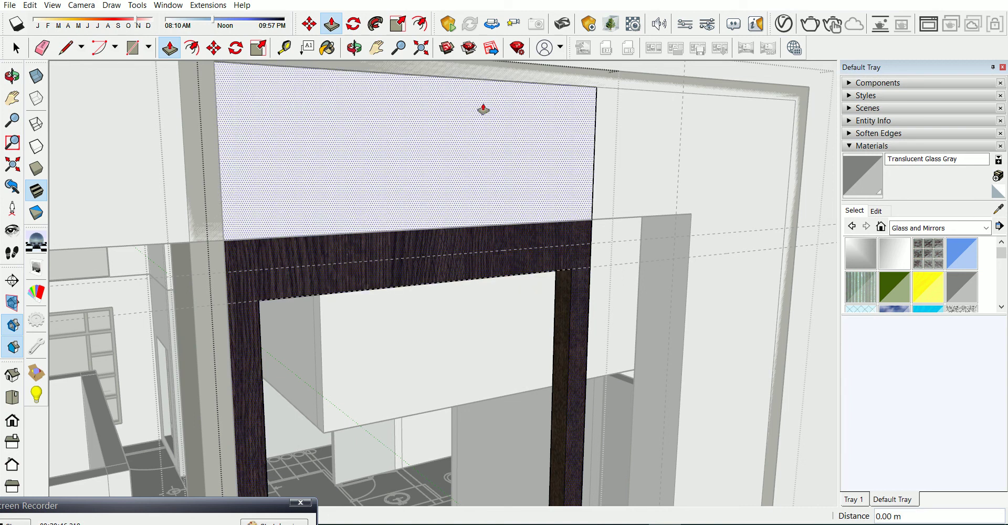
{"action": "middle_click_drag", "start_coordinate": [601, 169], "coordinate": [572, 232]}
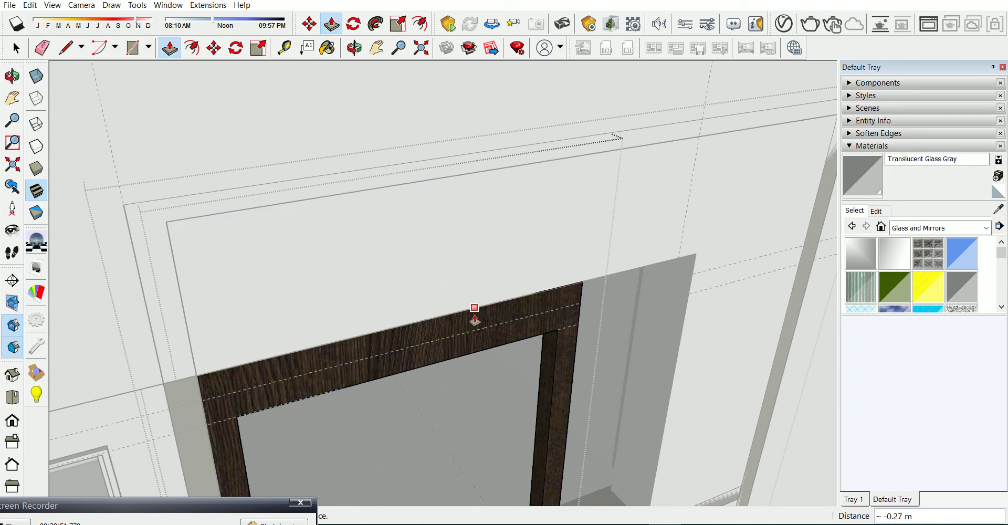
{"action": "mouse_move", "coordinate": [474, 318]}
{"action": "middle_mouse_down"}
{"action": "mouse_move", "coordinate": [455, 251]}
{"action": "mouse_move", "coordinate": [331, 298]}
{"action": "middle_mouse_up"}
{"action": "key", "text": "space"}
Select the glass frame and raise the wood top beam into a tall slab
{"action": "left_click", "coordinate": [220, 326]}
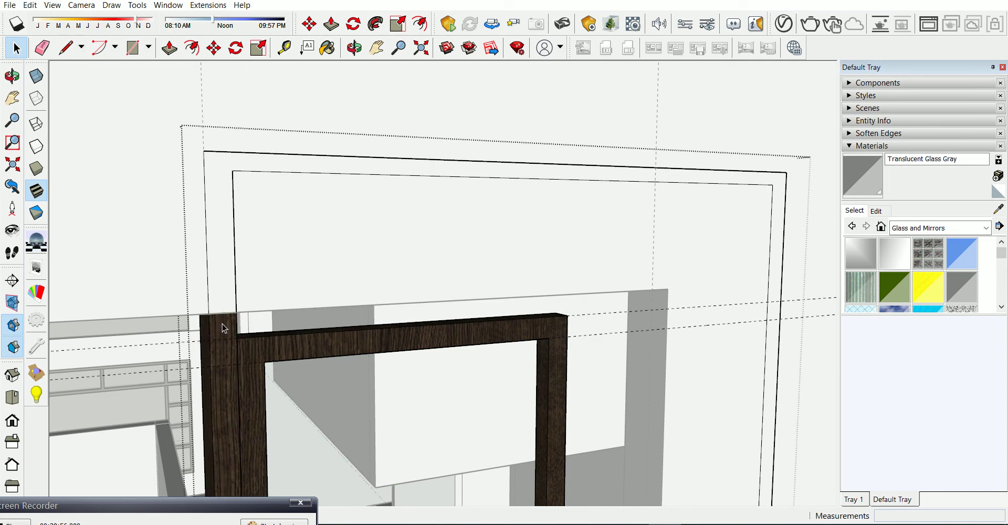
{"action": "key", "text": "p"}
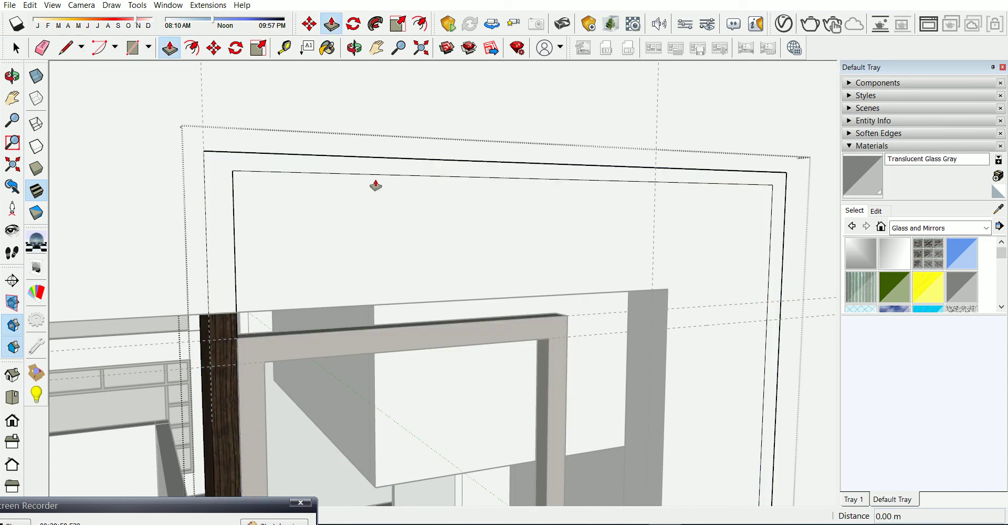
{"action": "left_click", "coordinate": [373, 313]}
{"action": "left_click", "coordinate": [378, 326]}
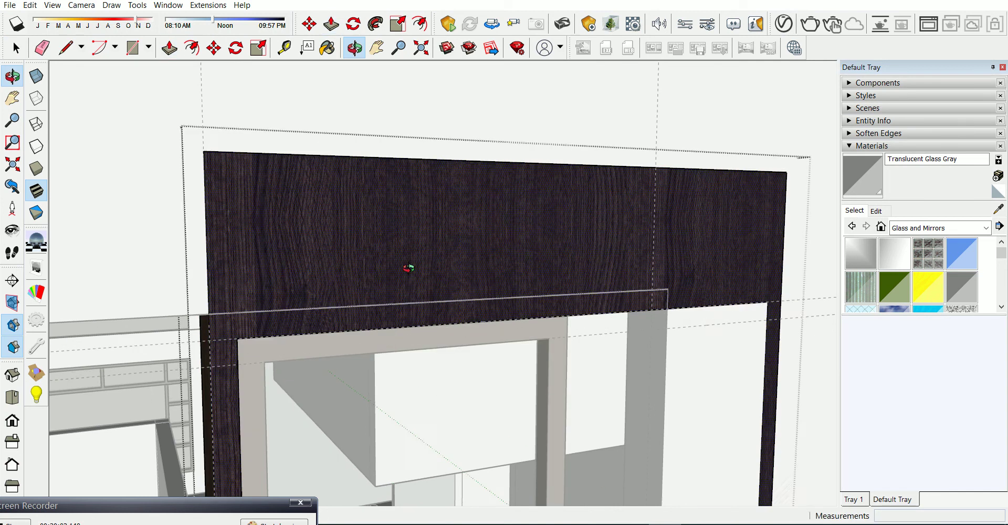
{"action": "middle_click_drag", "start_coordinate": [407, 268], "coordinate": [404, 366]}
{"action": "key", "text": "space"}
Push the tall slab down to a thin top beam, about -0.33 m, and orbit to check
{"action": "key", "text": "p"}
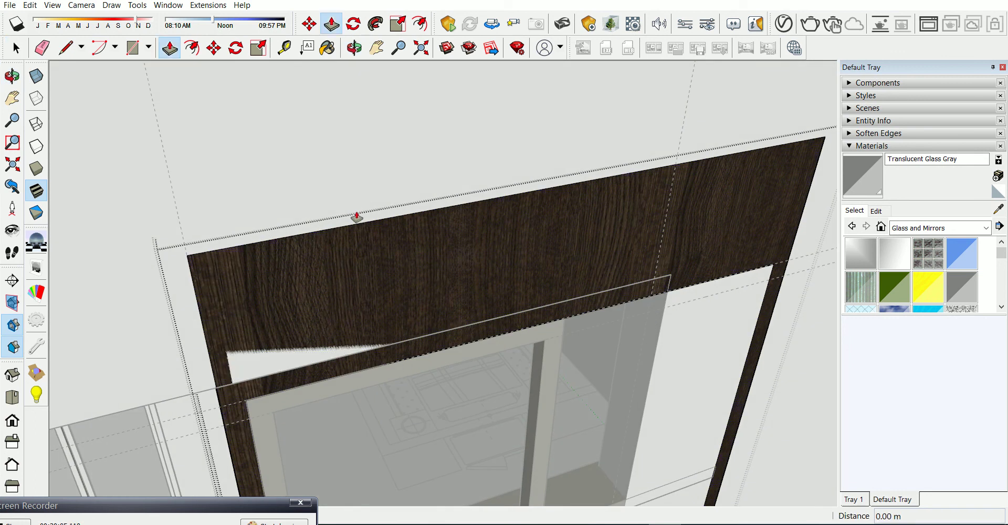
{"action": "left_click", "coordinate": [357, 216]}
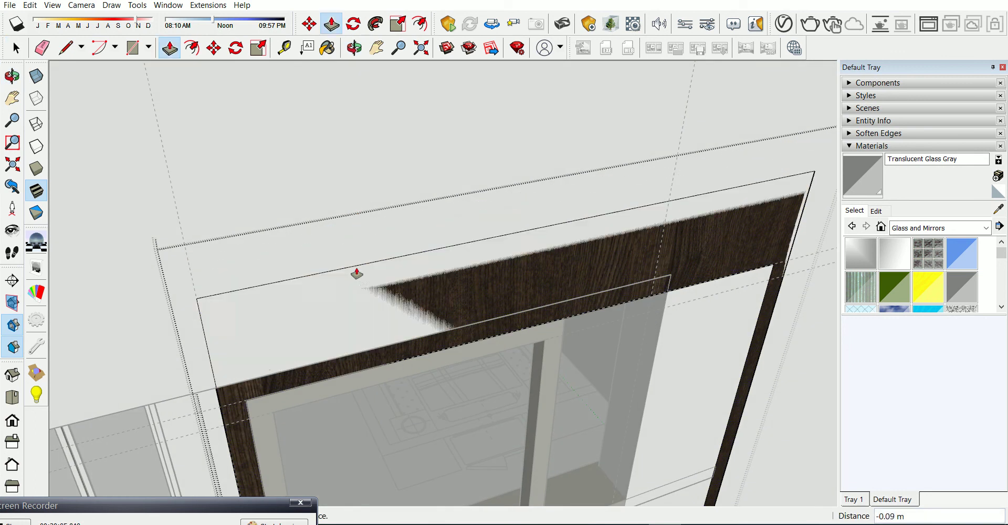
{"action": "left_click", "coordinate": [220, 388]}
{"action": "middle_click_drag", "start_coordinate": [218, 394], "coordinate": [492, 234]}
{"action": "key", "text": "space"}
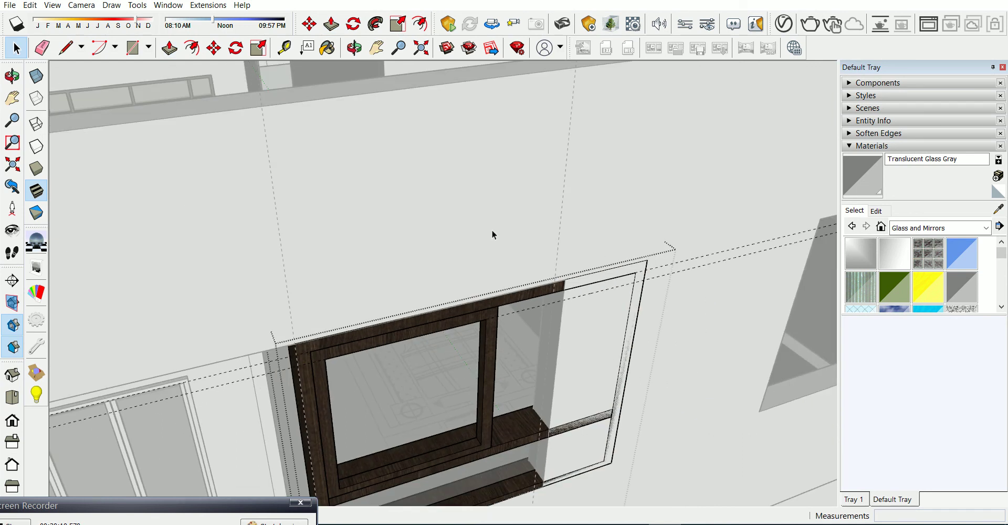
{"action": "key", "text": "o"}
{"action": "mouse_move", "coordinate": [585, 378]}
{"action": "left_mouse_down"}
{"action": "mouse_move", "coordinate": [405, 241]}
{"action": "mouse_move", "coordinate": [641, 360]}
{"action": "mouse_move", "coordinate": [513, 230]}
{"action": "mouse_move", "coordinate": [450, 265]}
{"action": "mouse_move", "coordinate": [376, 274]}
{"action": "mouse_move", "coordinate": [480, 293]}
{"action": "left_mouse_up"}
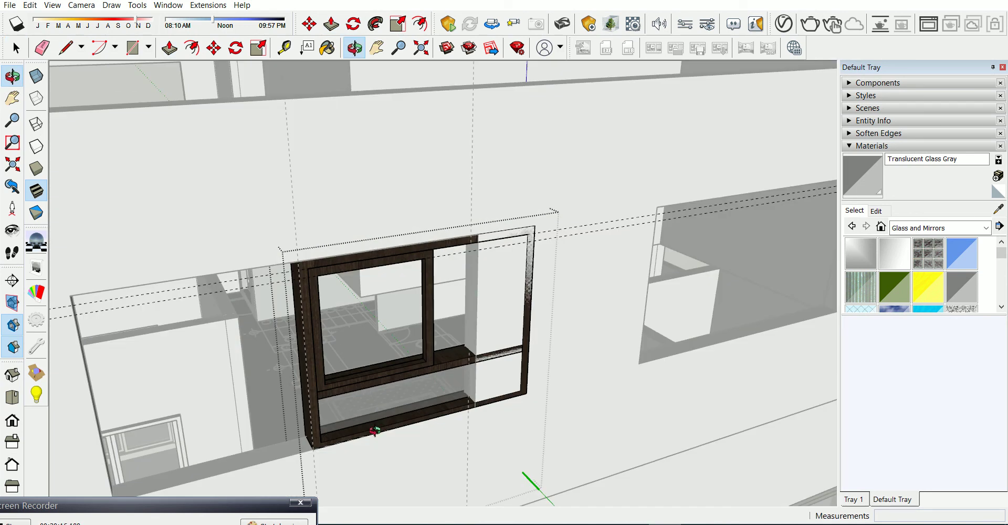
Open the window frame group and extrude its right face with Push/Pull
{"action": "scroll", "coordinate": [374, 430], "scroll_direction": "up", "scroll_amount": 3}
{"action": "mouse_move", "coordinate": [387, 439]}
{"action": "left_mouse_down"}
{"action": "mouse_move", "coordinate": [369, 428]}
{"action": "mouse_move", "coordinate": [551, 433]}
{"action": "left_mouse_up"}
{"action": "key", "text": "space"}
{"action": "scroll", "coordinate": [592, 234], "scroll_direction": "up", "scroll_amount": 5}
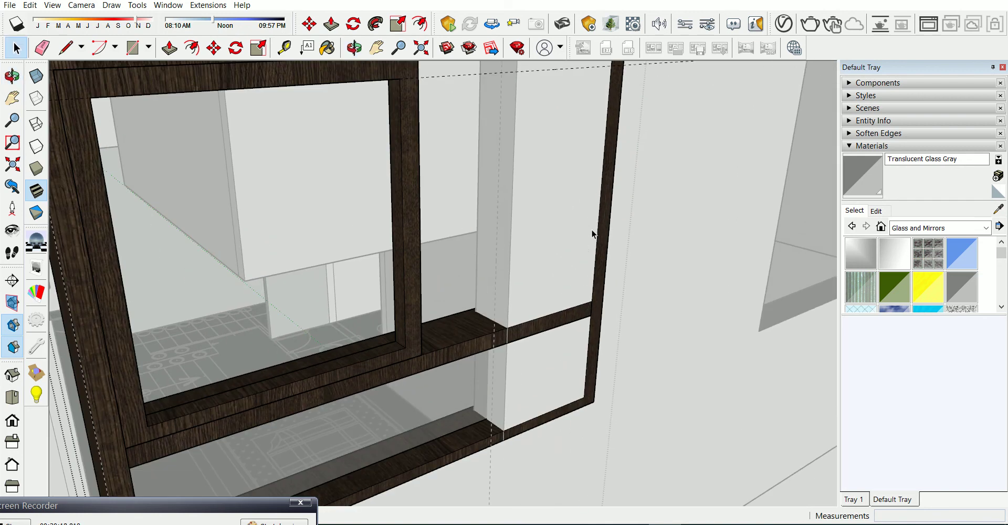
{"action": "double_click", "coordinate": [596, 236]}
{"action": "left_click", "coordinate": [601, 232]}
{"action": "key", "text": "p"}
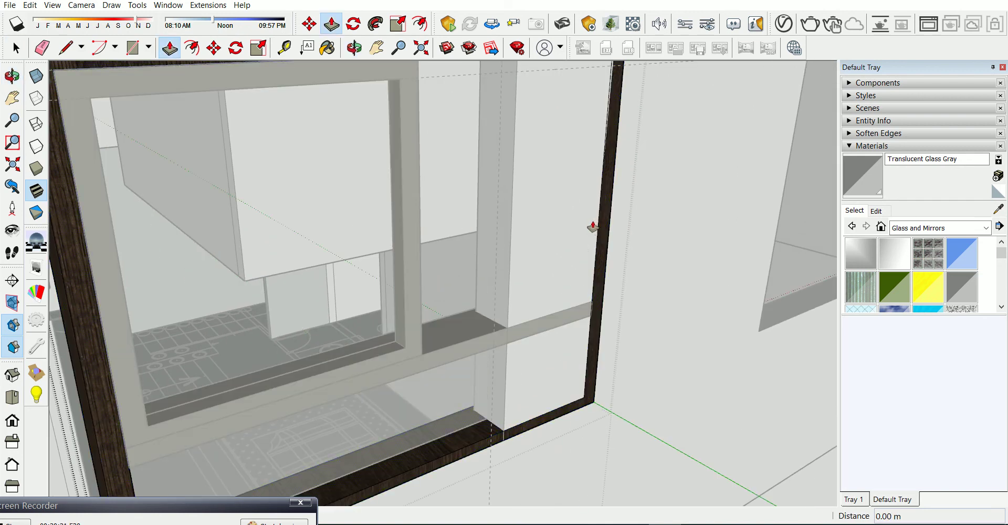
{"action": "left_click", "coordinate": [593, 227]}
{"action": "left_click", "coordinate": [452, 297]}
Push the frame's right face back -0.40 m to the frame edge
{"action": "middle_click_drag", "start_coordinate": [420, 309], "coordinate": [553, 324]}
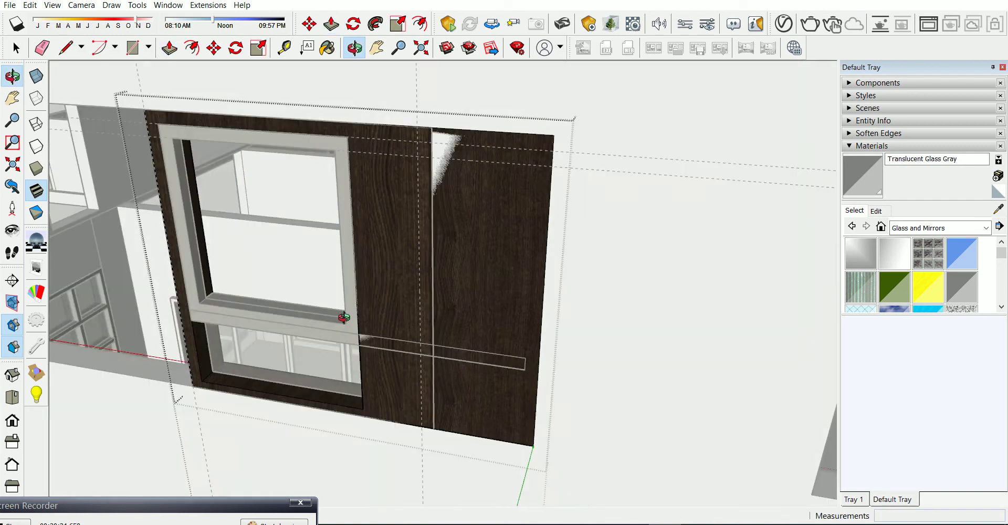
{"action": "left_click", "coordinate": [547, 321]}
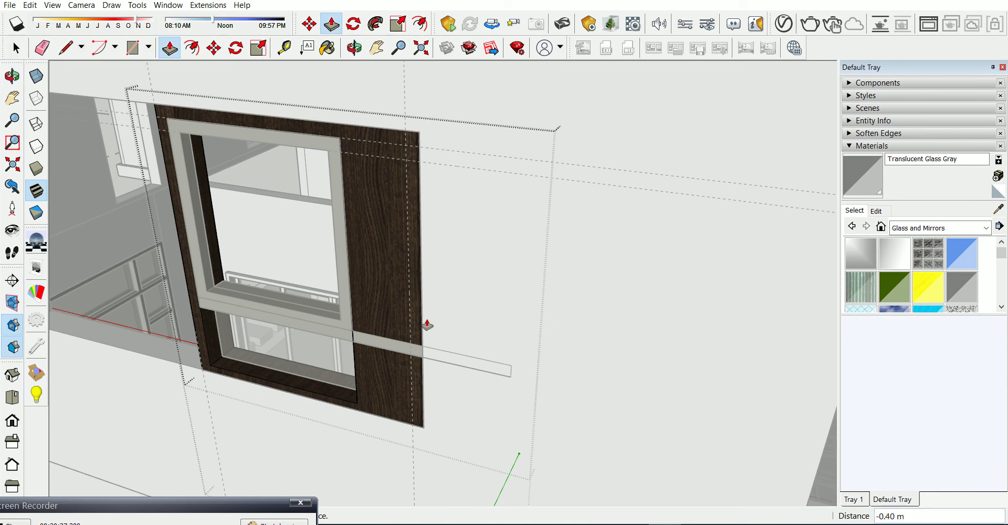
{"action": "mouse_move", "coordinate": [452, 334]}
{"action": "middle_mouse_down"}
{"action": "mouse_move", "coordinate": [632, 328]}
{"action": "mouse_move", "coordinate": [603, 295]}
{"action": "middle_mouse_up"}
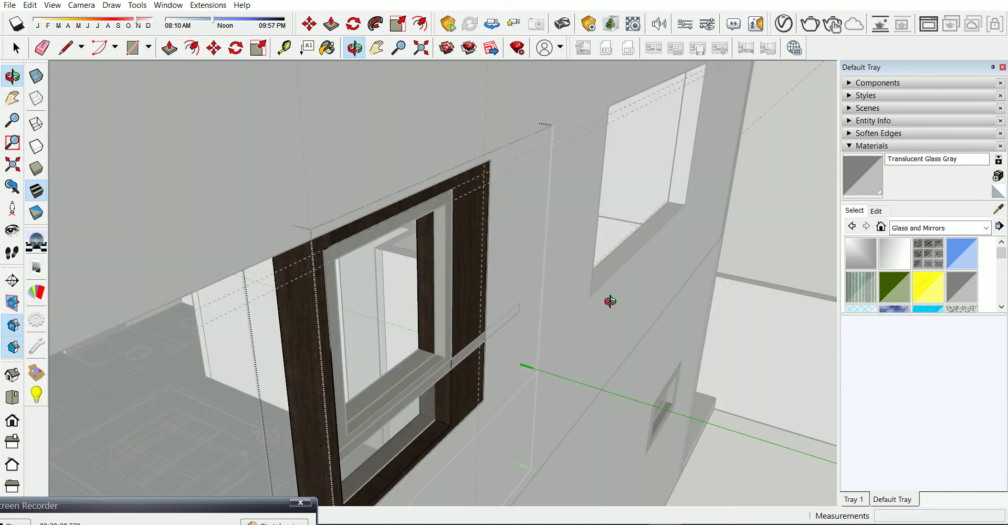
{"action": "left_click", "coordinate": [446, 310]}
{"action": "mouse_move", "coordinate": [490, 342]}
{"action": "middle_mouse_down"}
{"action": "mouse_move", "coordinate": [526, 331]}
{"action": "mouse_move", "coordinate": [371, 344]}
{"action": "middle_mouse_up"}
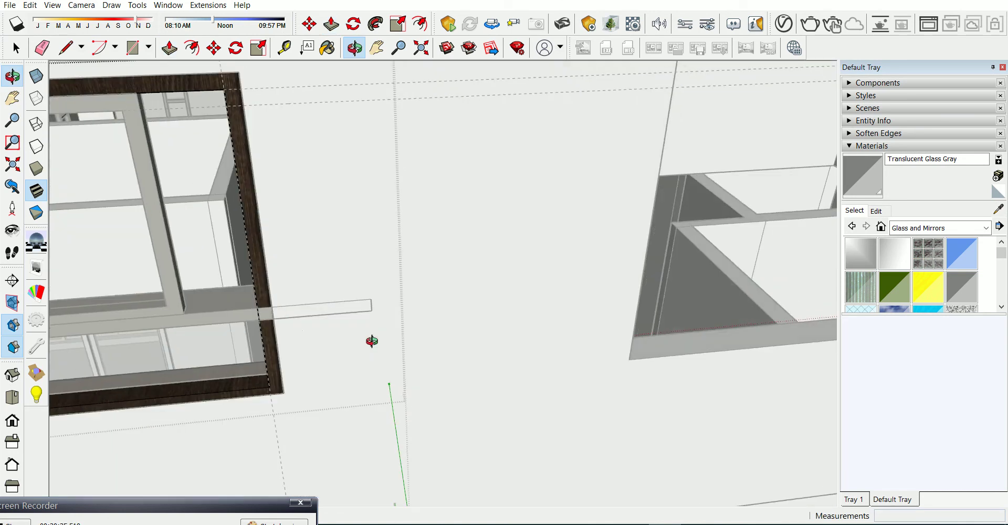
{"action": "key", "text": "space"}
Pull the wood sill board's end back -0.31 m so it sits flush with the frame
{"action": "left_click", "coordinate": [219, 314]}
{"action": "key", "text": "p"}
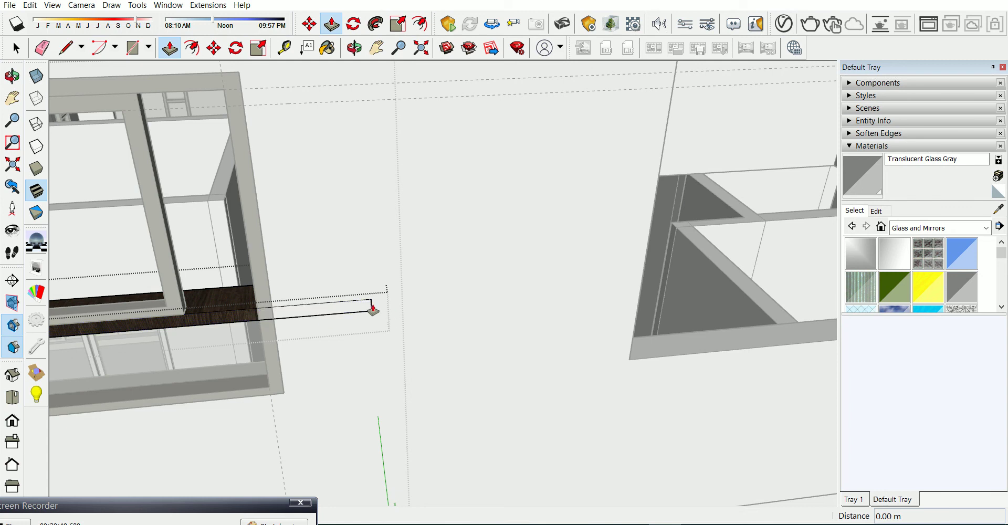
{"action": "mouse_move", "coordinate": [424, 318]}
{"action": "middle_mouse_down"}
{"action": "mouse_move", "coordinate": [227, 313]}
{"action": "mouse_move", "coordinate": [256, 319]}
{"action": "middle_mouse_up"}
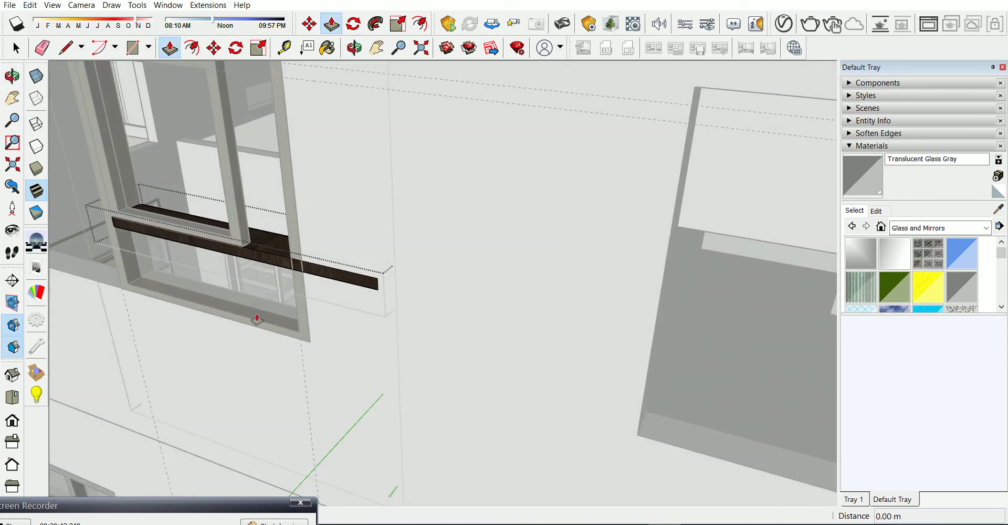
{"action": "left_click_drag", "start_coordinate": [382, 289], "coordinate": [304, 283]}
{"action": "mouse_move", "coordinate": [293, 284]}
{"action": "middle_mouse_down"}
{"action": "mouse_move", "coordinate": [349, 367]}
{"action": "mouse_move", "coordinate": [558, 324]}
{"action": "mouse_move", "coordinate": [151, 322]}
{"action": "mouse_move", "coordinate": [435, 314]}
{"action": "mouse_move", "coordinate": [525, 292]}
{"action": "middle_mouse_up"}
{"action": "key", "text": "t"}
{"action": "left_click", "coordinate": [525, 292]}
Place a 0.505 m tape-measure guide on the sill, then undo it
{"action": "scroll", "coordinate": [383, 386], "scroll_direction": "up", "scroll_amount": 1}
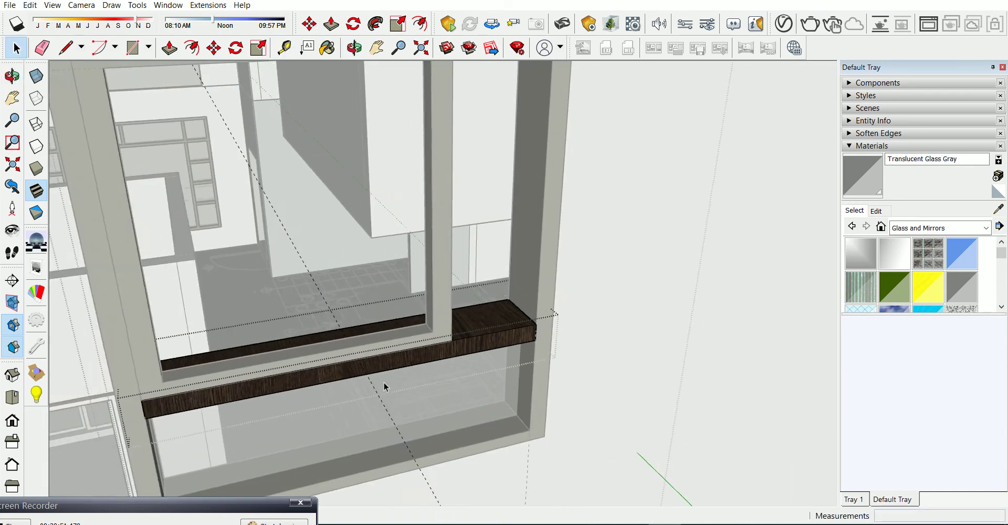
{"action": "scroll", "coordinate": [374, 386], "scroll_direction": "up", "scroll_amount": 1}
{"action": "scroll", "coordinate": [373, 386], "scroll_direction": "up", "scroll_amount": 1}
{"action": "left_click", "coordinate": [369, 385]}
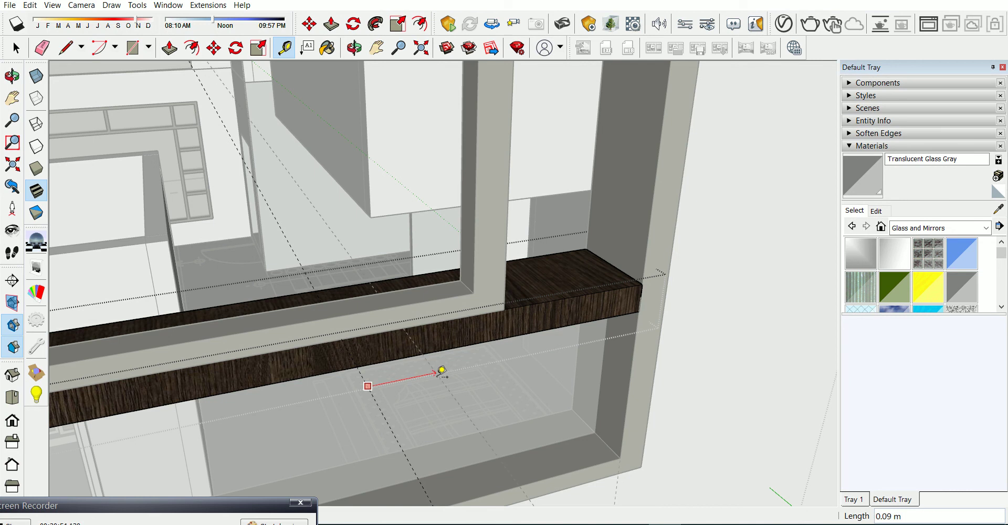
{"action": "type", "text": "50"}
{"action": "key", "text": "Return"}
{"action": "left_click", "coordinate": [363, 377]}
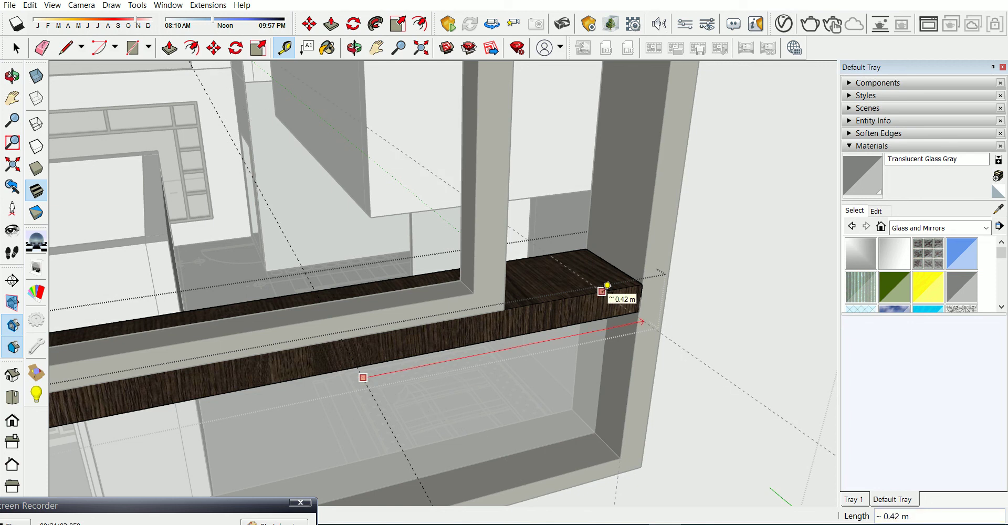
{"action": "key", "text": "Escape"}
{"action": "key", "text": "space"}
{"action": "key", "text": "ctrl+z"}
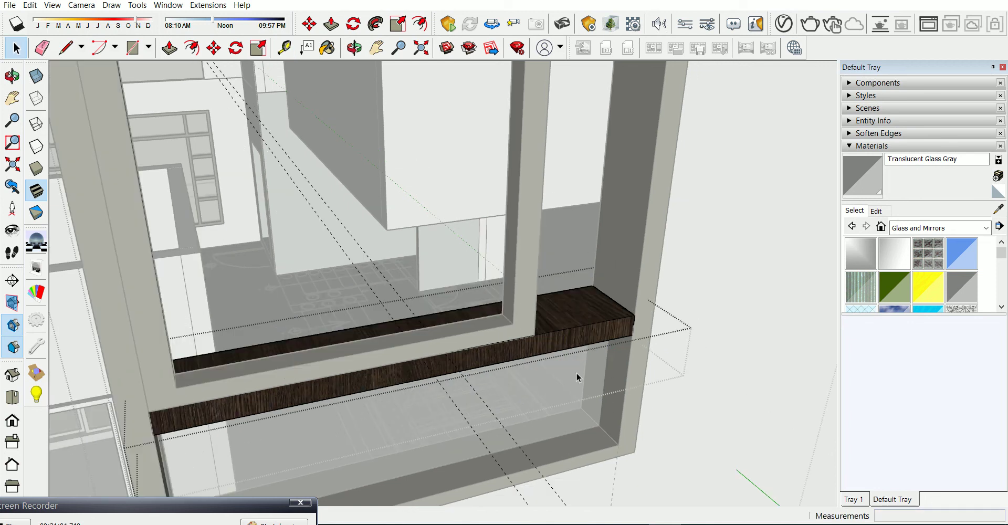
{"action": "key", "text": "ctrl+z"}
{"action": "scroll", "coordinate": [504, 314], "scroll_direction": "up", "scroll_amount": 2}
Extrude the wood frame face outward, then push its panel back 0.20 m
{"action": "key", "text": "p"}
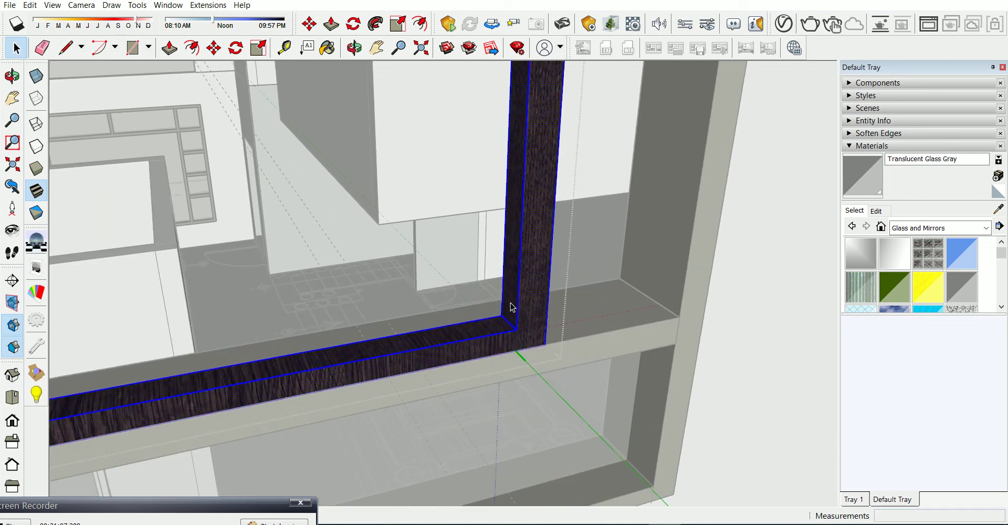
{"action": "left_click", "coordinate": [516, 304]}
{"action": "scroll", "coordinate": [443, 377], "scroll_direction": "down", "scroll_amount": 3}
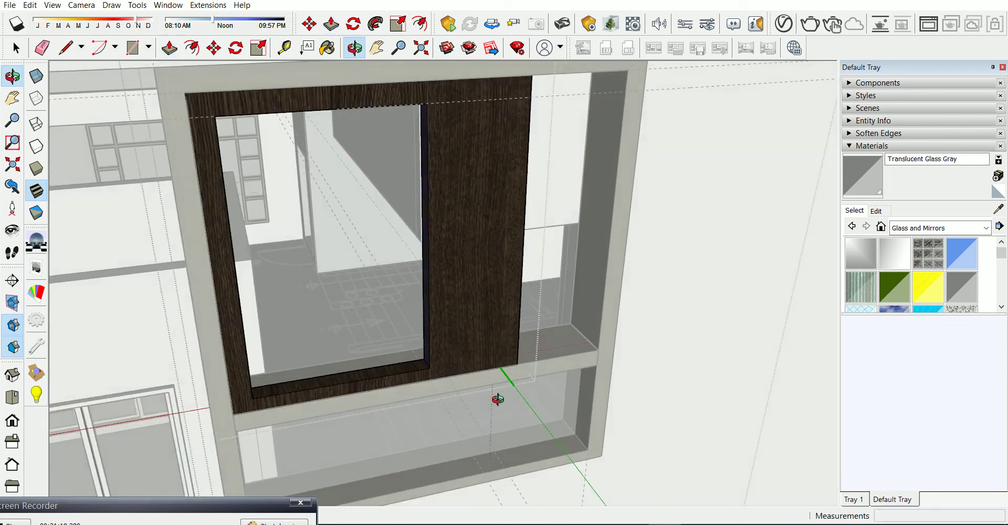
{"action": "middle_click_drag", "start_coordinate": [493, 399], "coordinate": [450, 341]}
{"action": "key", "text": "space"}
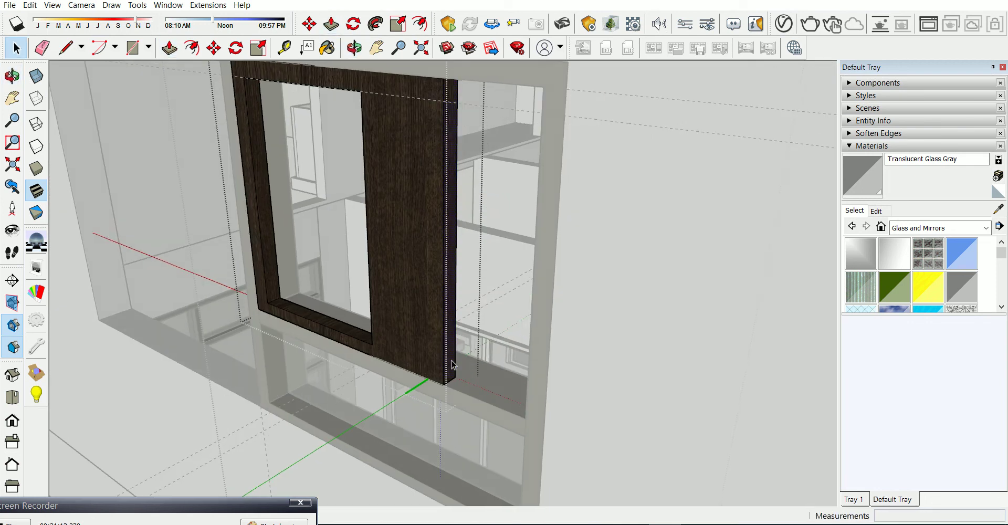
{"action": "key", "text": "p"}
{"action": "left_click", "coordinate": [454, 360]}
{"action": "mouse_move", "coordinate": [360, 378]}
{"action": "middle_mouse_down"}
{"action": "mouse_move", "coordinate": [375, 373]}
{"action": "mouse_move", "coordinate": [472, 410]}
{"action": "middle_mouse_up"}
{"action": "scroll", "coordinate": [480, 420], "scroll_direction": "up", "scroll_amount": 3}
Open the wooden shelf group, erase stray edges and exit the group
{"action": "key", "text": "e"}
{"action": "key", "text": "space"}
{"action": "key", "text": "e"}
{"action": "key", "text": "space"}
{"action": "double_click", "coordinate": [450, 493]}
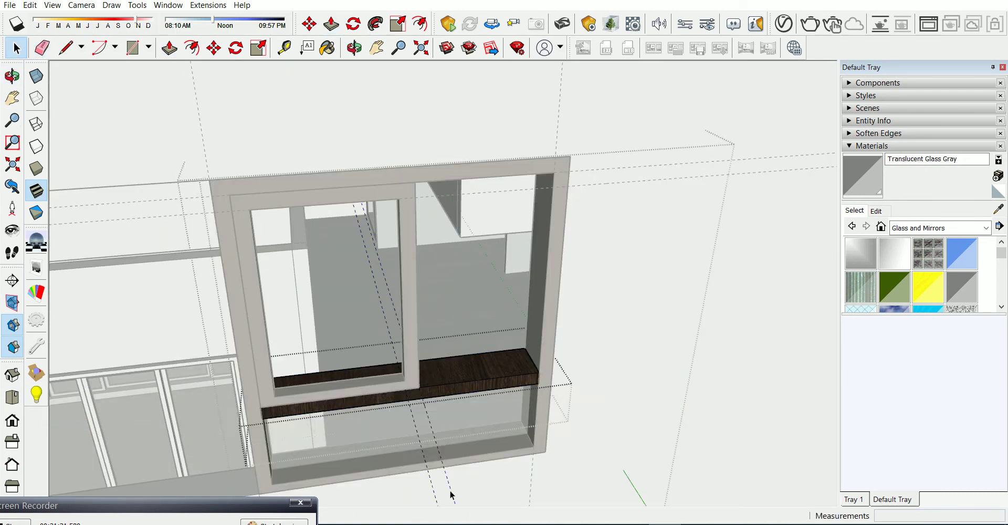
{"action": "key", "text": "e"}
{"action": "key", "text": "space"}
{"action": "left_click", "coordinate": [534, 474]}
{"action": "key", "text": "e"}
{"action": "key", "text": "space"}
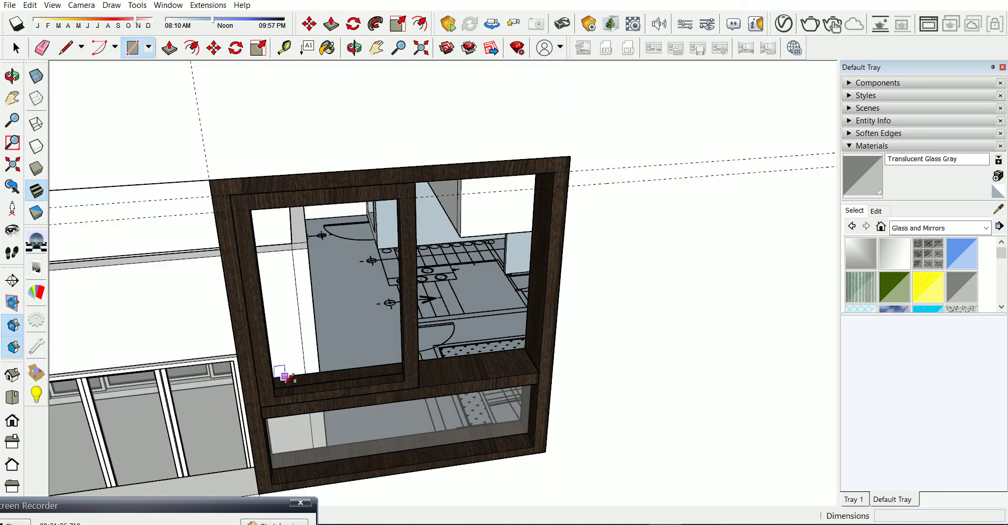
Draw a rectangle across the left sash opening and make it a group
{"action": "left_click", "coordinate": [281, 394]}
{"action": "double_click", "coordinate": [281, 395]}
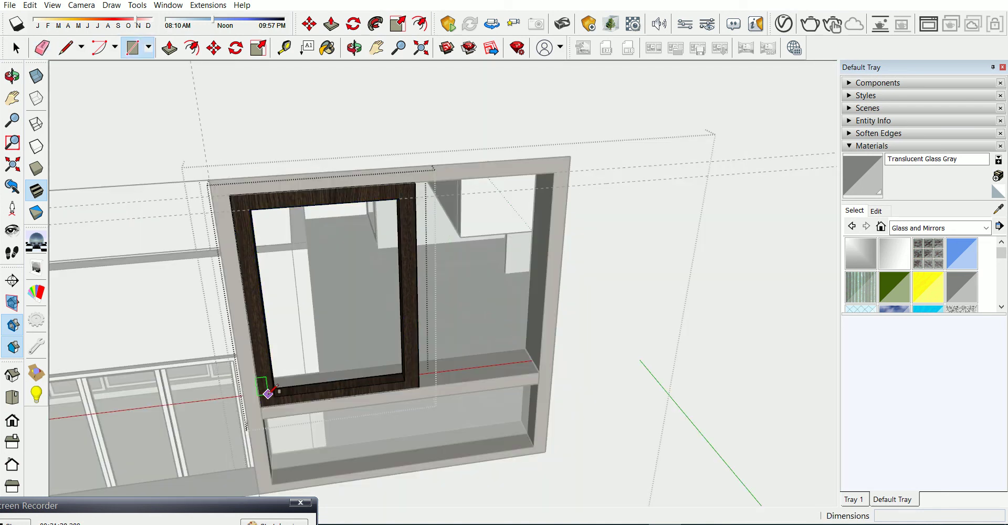
{"action": "key", "text": "r"}
{"action": "left_click", "coordinate": [405, 197]}
{"action": "key", "text": "space"}
{"action": "left_click", "coordinate": [347, 276]}
{"action": "right_click", "coordinate": [347, 276]}
{"action": "left_click", "coordinate": [378, 376]}
Extrude the new panel by 1 and paint it a lighter grey wood
{"action": "key", "text": "p"}
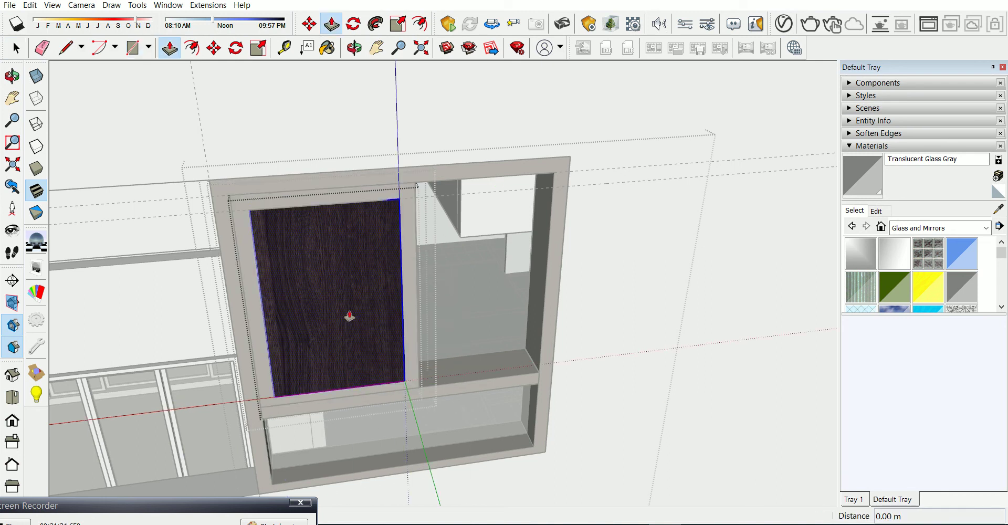
{"action": "left_click", "coordinate": [351, 314]}
{"action": "type", "text": "1"}
{"action": "key", "text": "Return"}
{"action": "key", "text": "space"}
{"action": "key", "text": "b"}
{"action": "left_click", "coordinate": [335, 291]}
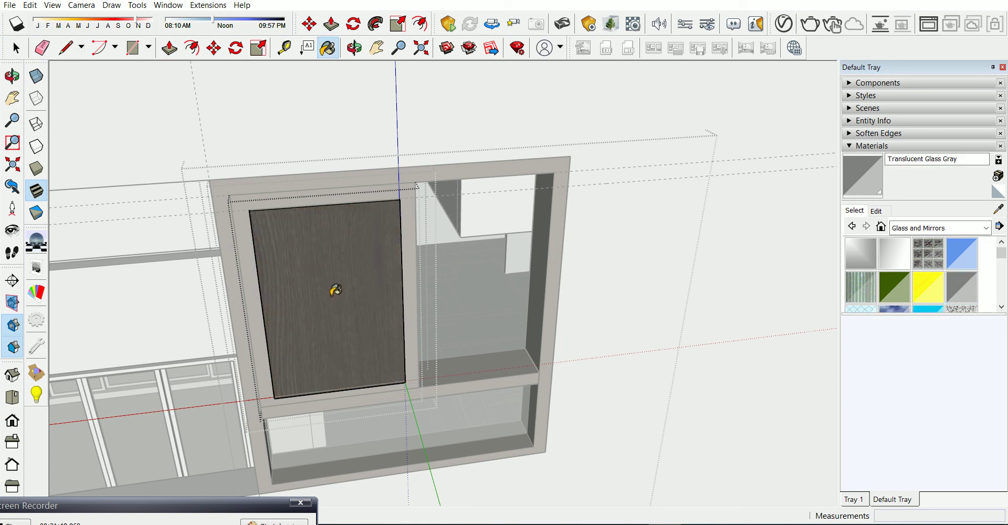
{"action": "key", "text": "space"}
{"action": "left_click", "coordinate": [351, 301]}
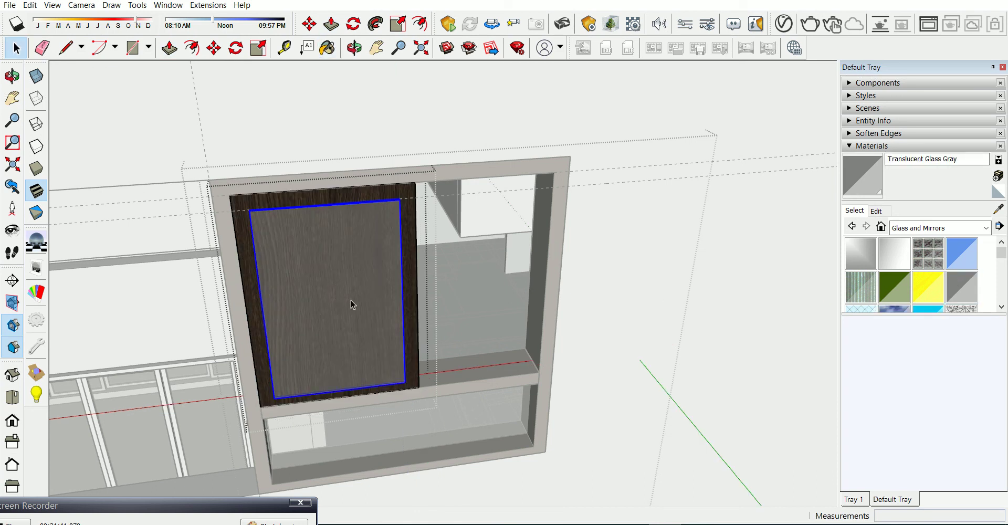
Paint the new panel with the Translucent Glass Gray material
{"action": "left_click", "coordinate": [969, 291]}
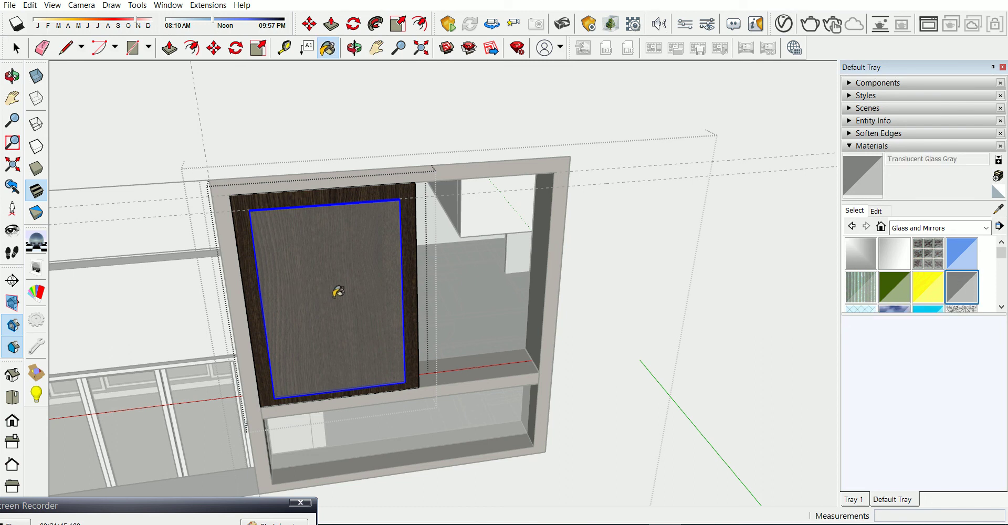
{"action": "left_click", "coordinate": [338, 292]}
{"action": "scroll", "coordinate": [378, 383], "scroll_direction": "up", "scroll_amount": 3}
{"action": "key", "text": "space"}
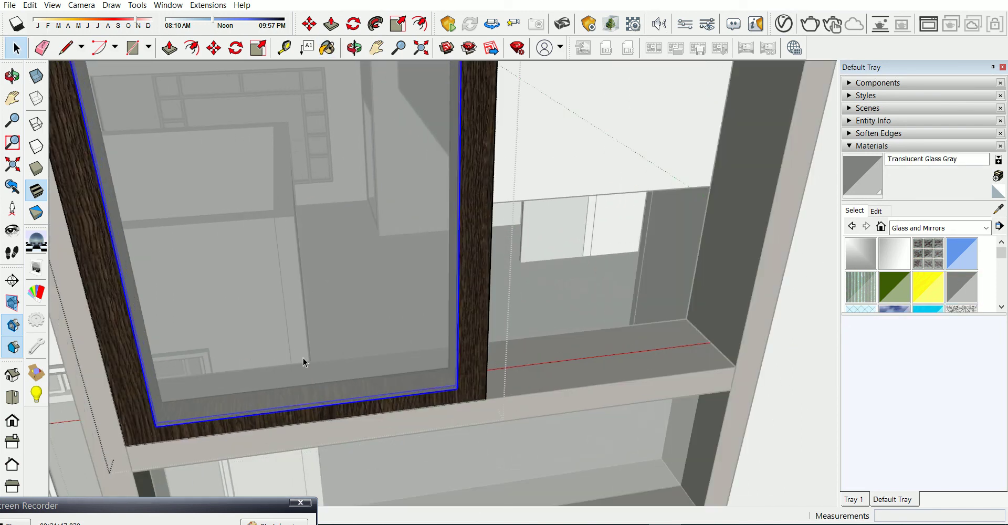
{"action": "scroll", "coordinate": [304, 363], "scroll_direction": "down", "scroll_amount": 2}
Inside the window component, move the sash about 0.05 m against the centre post
{"action": "key", "text": "m"}
{"action": "middle_click_drag", "start_coordinate": [168, 409], "coordinate": [380, 390]}
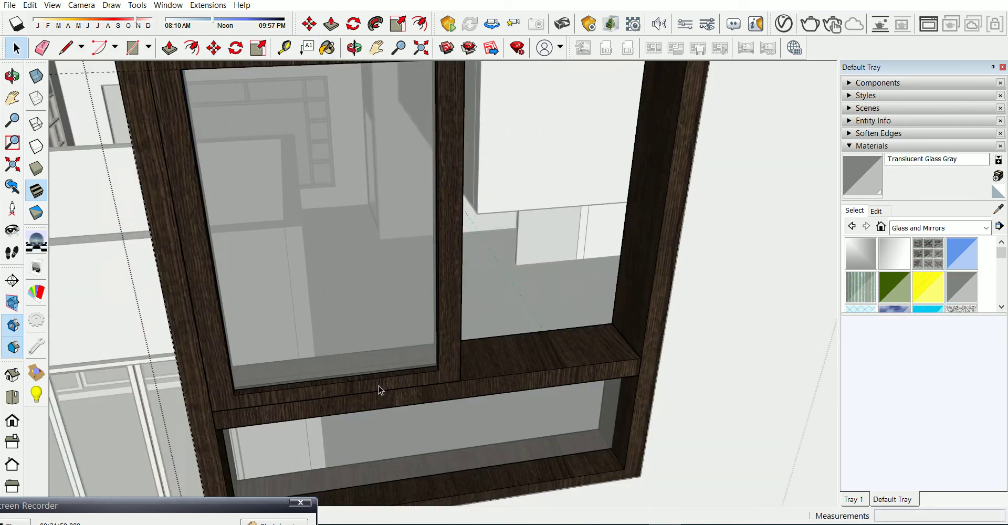
{"action": "scroll", "coordinate": [381, 389], "scroll_direction": "down", "scroll_amount": 2}
{"action": "left_click", "coordinate": [433, 356]}
{"action": "double_click", "coordinate": [412, 359]}
{"action": "left_click", "coordinate": [425, 352]}
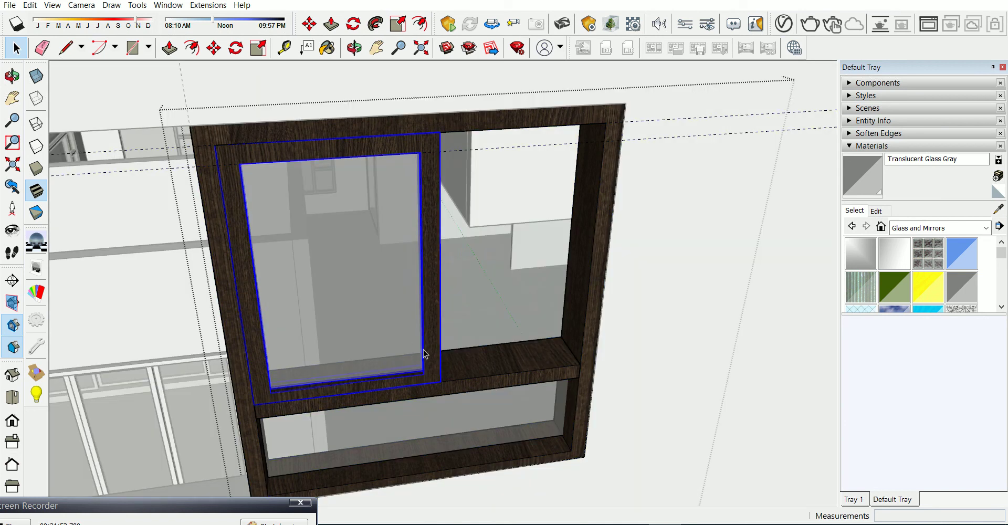
{"action": "key", "text": "m"}
{"action": "scroll", "coordinate": [420, 371], "scroll_direction": "up", "scroll_amount": 2}
{"action": "mouse_move", "coordinate": [192, 415]}
{"action": "middle_mouse_down"}
{"action": "mouse_move", "coordinate": [461, 353]}
{"action": "mouse_move", "coordinate": [432, 423]}
{"action": "mouse_move", "coordinate": [455, 402]}
{"action": "mouse_move", "coordinate": [375, 408]}
{"action": "middle_mouse_up"}
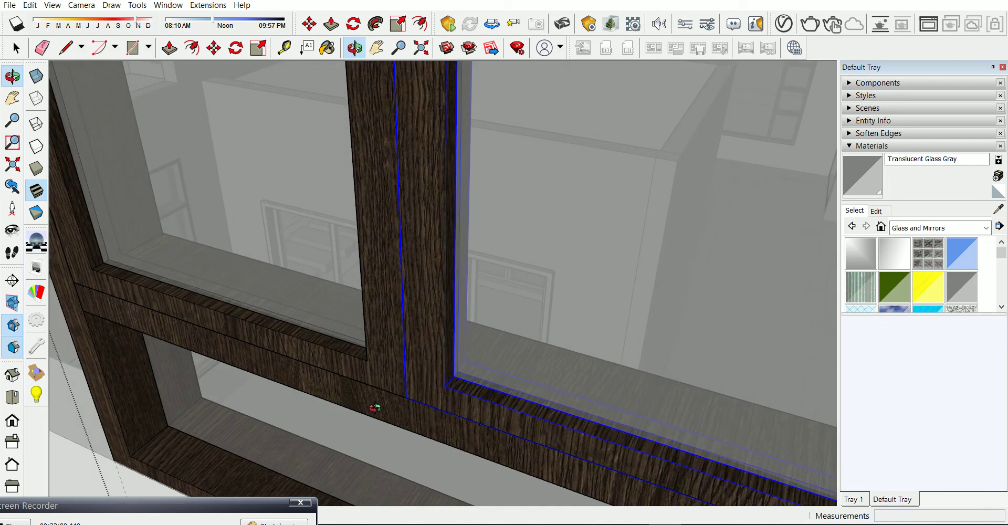
{"action": "left_click", "coordinate": [407, 396]}
{"action": "mouse_move", "coordinate": [427, 372]}
{"action": "middle_mouse_down"}
{"action": "mouse_move", "coordinate": [427, 360]}
{"action": "mouse_move", "coordinate": [392, 410]}
{"action": "mouse_move", "coordinate": [441, 372]}
{"action": "mouse_move", "coordinate": [420, 373]}
{"action": "mouse_move", "coordinate": [427, 299]}
{"action": "mouse_move", "coordinate": [430, 371]}
{"action": "mouse_move", "coordinate": [502, 361]}
{"action": "mouse_move", "coordinate": [663, 392]}
{"action": "mouse_move", "coordinate": [464, 387]}
{"action": "mouse_move", "coordinate": [562, 360]}
{"action": "mouse_move", "coordinate": [329, 221]}
{"action": "mouse_move", "coordinate": [675, 333]}
{"action": "middle_mouse_up"}
{"action": "left_click", "coordinate": [475, 359]}
Orbit to a straight-on view of the window to check the sash placement
{"action": "key", "text": "o"}
{"action": "key", "text": "m"}
{"action": "scroll", "coordinate": [630, 310], "scroll_direction": "up", "scroll_amount": 5}
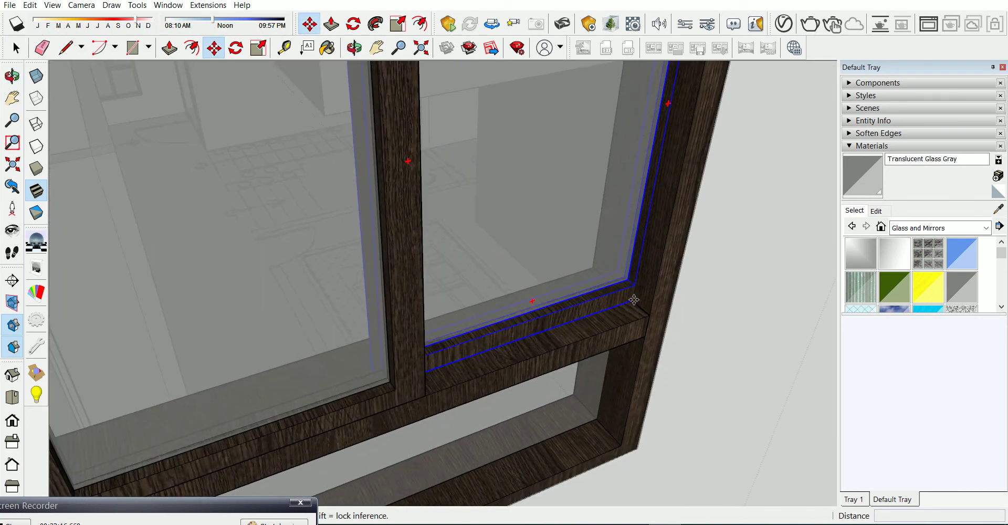
{"action": "scroll", "coordinate": [633, 297], "scroll_direction": "down", "scroll_amount": 3}
{"action": "scroll", "coordinate": [570, 333], "scroll_direction": "down", "scroll_amount": 3}
{"action": "mouse_move", "coordinate": [562, 345]}
{"action": "middle_mouse_down"}
{"action": "mouse_move", "coordinate": [348, 243]}
{"action": "mouse_move", "coordinate": [524, 236]}
{"action": "middle_mouse_up"}
Try moving the window frame sideways, then undo the move
{"action": "key", "text": "e"}
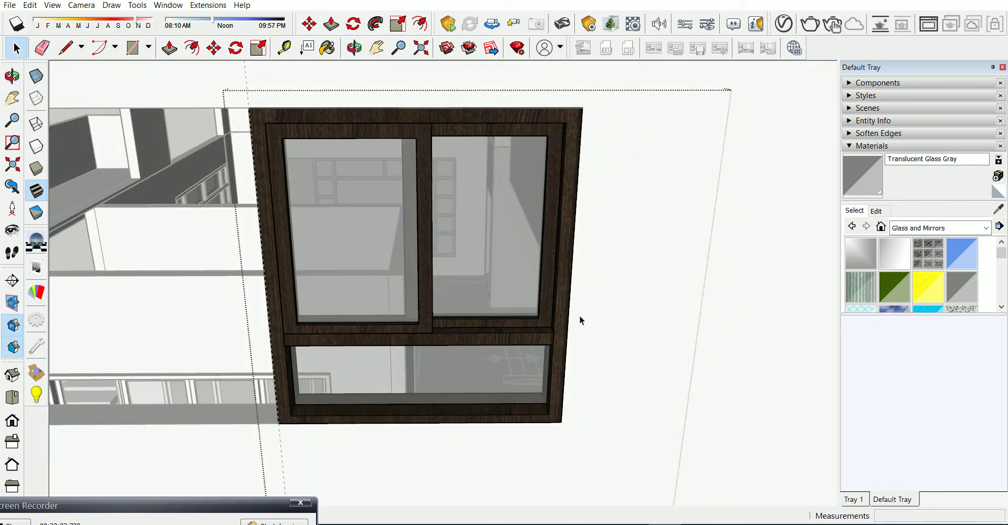
{"action": "scroll", "coordinate": [580, 319], "scroll_direction": "down", "scroll_amount": 3}
{"action": "key", "text": "e"}
{"action": "scroll", "coordinate": [442, 400], "scroll_direction": "up", "scroll_amount": 2}
{"action": "key", "text": "space"}
{"action": "left_click", "coordinate": [509, 364]}
{"action": "scroll", "coordinate": [509, 364], "scroll_direction": "up", "scroll_amount": 2}
{"action": "key", "text": "m"}
{"action": "left_click", "coordinate": [630, 367]}
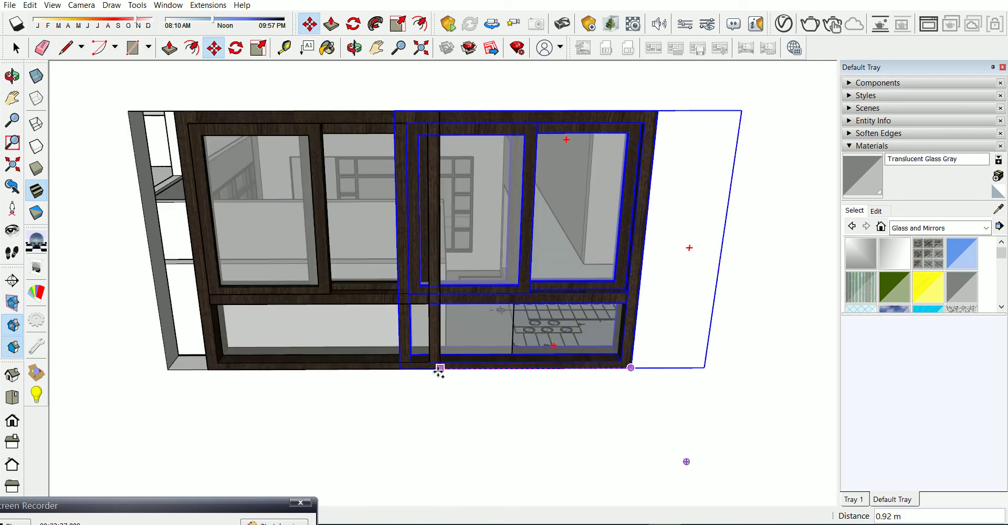
{"action": "left_click", "coordinate": [396, 368]}
{"action": "scroll", "coordinate": [459, 333], "scroll_direction": "up", "scroll_amount": 3}
{"action": "key", "text": "space"}
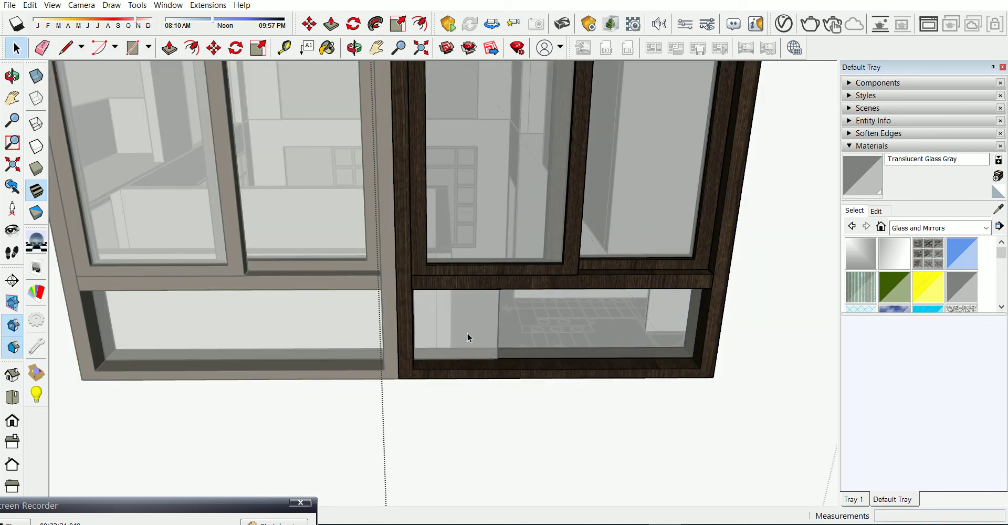
{"action": "left_click", "coordinate": [467, 333]}
{"action": "key", "text": "ctrl+z"}
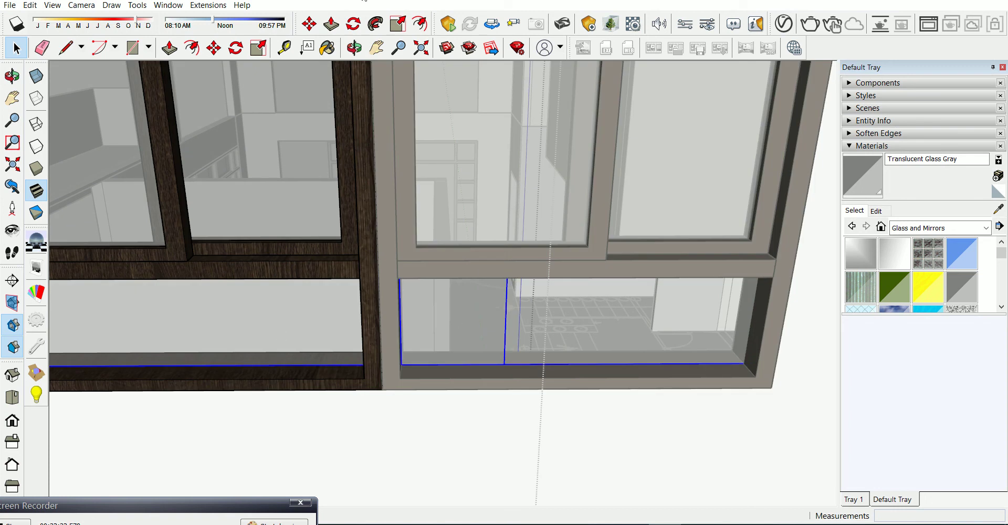
Scale the window narrower along its width using its side handle
{"action": "left_click", "coordinate": [405, 29]}
{"action": "left_click", "coordinate": [506, 333]}
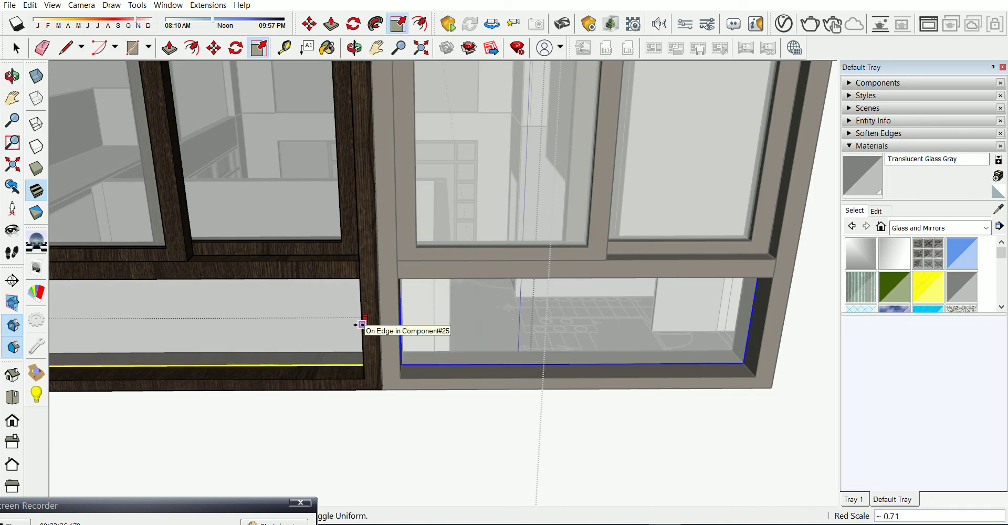
{"action": "left_click", "coordinate": [362, 321]}
{"action": "scroll", "coordinate": [590, 309], "scroll_direction": "down", "scroll_amount": 3}
{"action": "scroll", "coordinate": [352, 346], "scroll_direction": "down", "scroll_amount": 3}
{"action": "scroll", "coordinate": [351, 342], "scroll_direction": "down", "scroll_amount": 2}
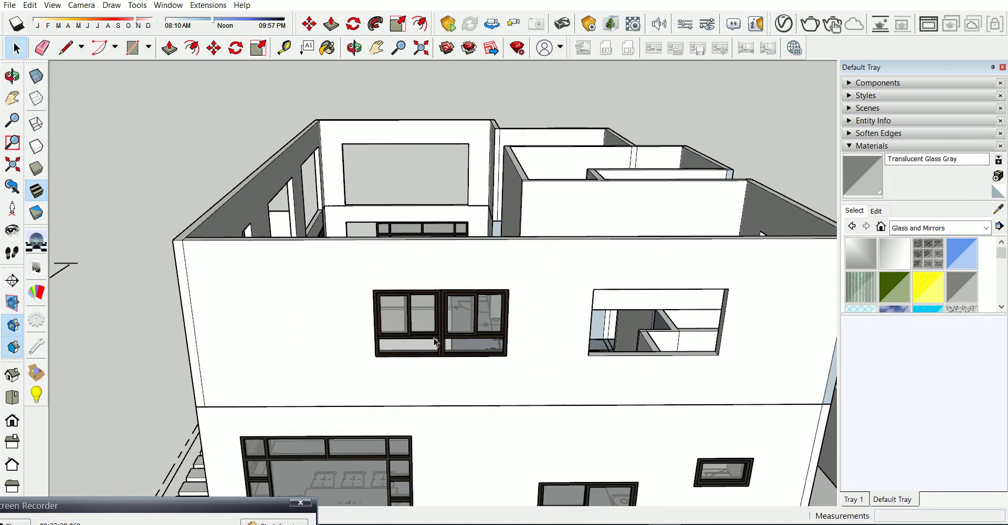
{"action": "scroll", "coordinate": [470, 323], "scroll_direction": "down", "scroll_amount": 1}
Place a copy of the narrowed window in the upper floor's right-hand opening
{"action": "left_click", "coordinate": [383, 338], "text": "ctrl"}
{"action": "scroll", "coordinate": [383, 338], "scroll_direction": "up", "scroll_amount": 1}
{"action": "key", "text": "m"}
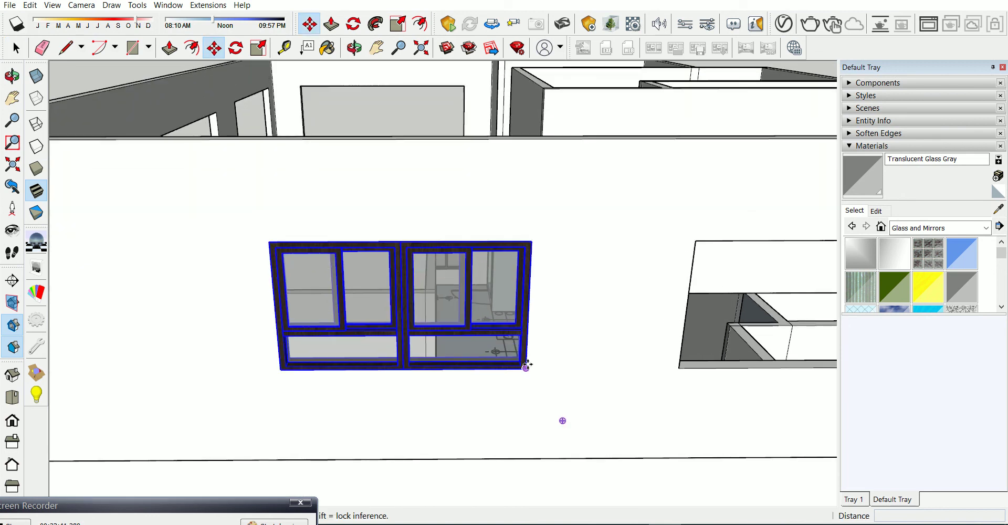
{"action": "left_click", "coordinate": [525, 364]}
{"action": "scroll", "coordinate": [682, 357], "scroll_direction": "down", "scroll_amount": 1}
{"action": "left_click", "coordinate": [734, 354]}
{"action": "scroll", "coordinate": [516, 363], "scroll_direction": "down", "scroll_amount": 2}
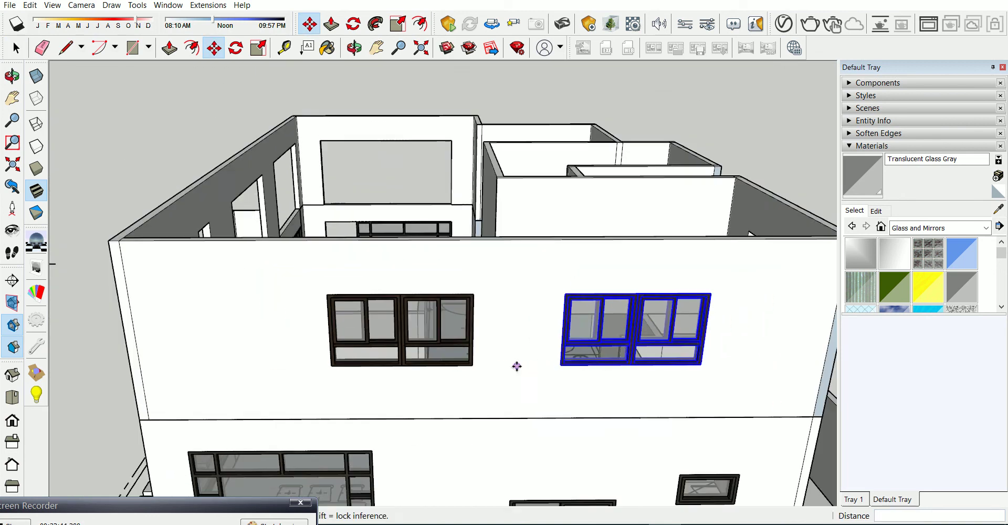
{"action": "scroll", "coordinate": [515, 363], "scroll_direction": "down", "scroll_amount": 1}
{"action": "key", "text": "space"}
{"action": "scroll", "coordinate": [516, 361], "scroll_direction": "down", "scroll_amount": 2}
{"action": "mouse_move", "coordinate": [515, 358]}
{"action": "middle_mouse_down"}
{"action": "mouse_move", "coordinate": [322, 334]}
{"action": "mouse_move", "coordinate": [563, 368]}
{"action": "middle_mouse_up"}
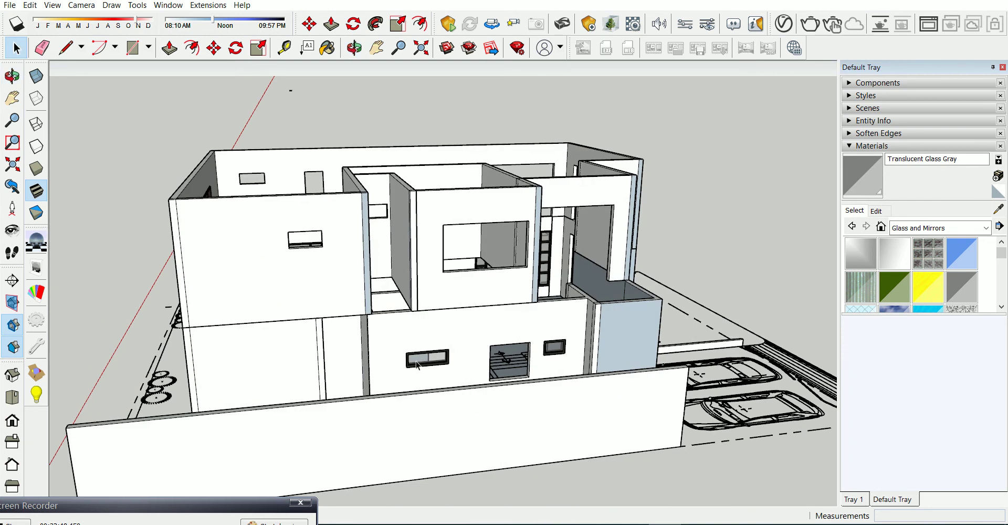
Move the small dark window into the narrow lower-floor opening and measure the gap
{"action": "scroll", "coordinate": [536, 355], "scroll_direction": "up", "scroll_amount": 1}
{"action": "key", "text": "m"}
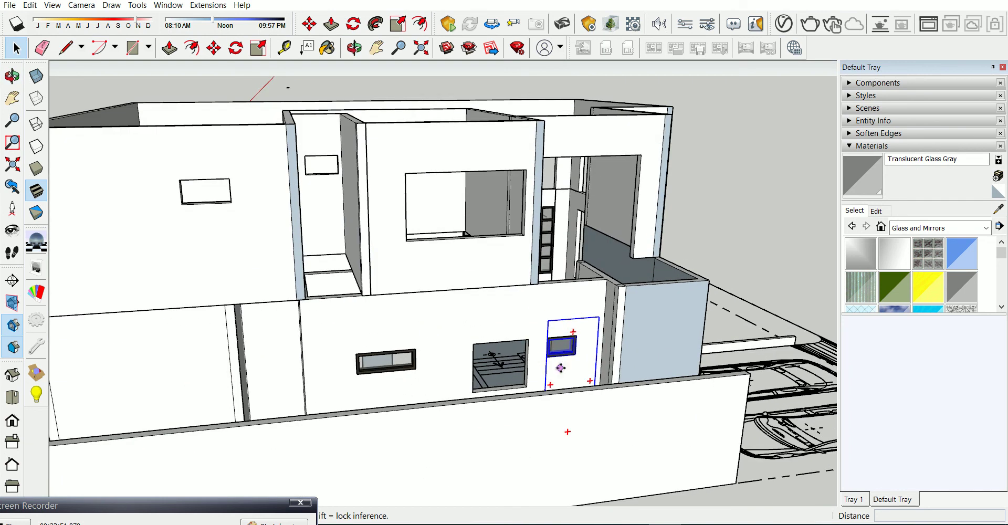
{"action": "left_click", "coordinate": [547, 358]}
{"action": "scroll", "coordinate": [547, 358], "scroll_direction": "down", "scroll_amount": 2}
{"action": "scroll", "coordinate": [315, 244], "scroll_direction": "up", "scroll_amount": 1}
{"action": "left_click", "coordinate": [319, 241]}
{"action": "scroll", "coordinate": [362, 226], "scroll_direction": "up", "scroll_amount": 2}
{"action": "scroll", "coordinate": [387, 287], "scroll_direction": "up", "scroll_amount": 3}
{"action": "scroll", "coordinate": [377, 286], "scroll_direction": "up", "scroll_amount": 2}
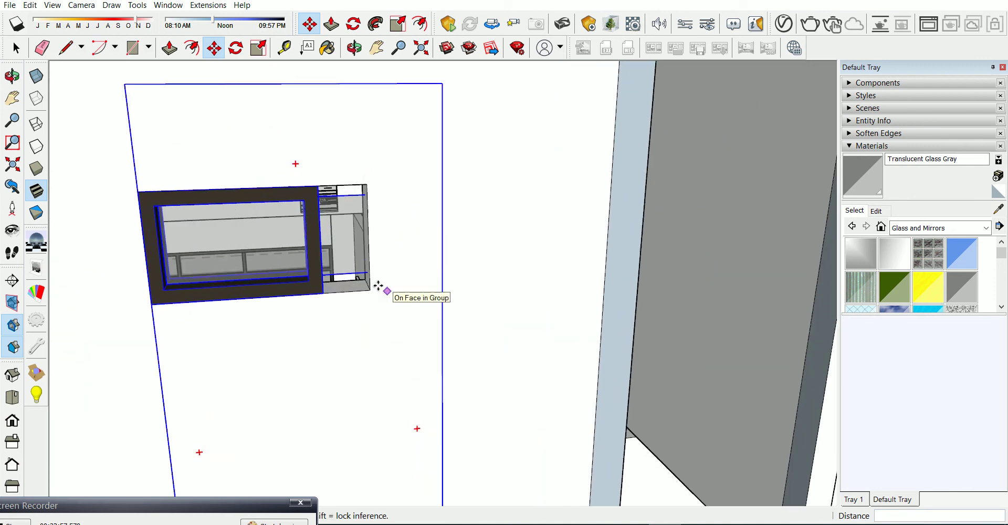
{"action": "key", "text": "t"}
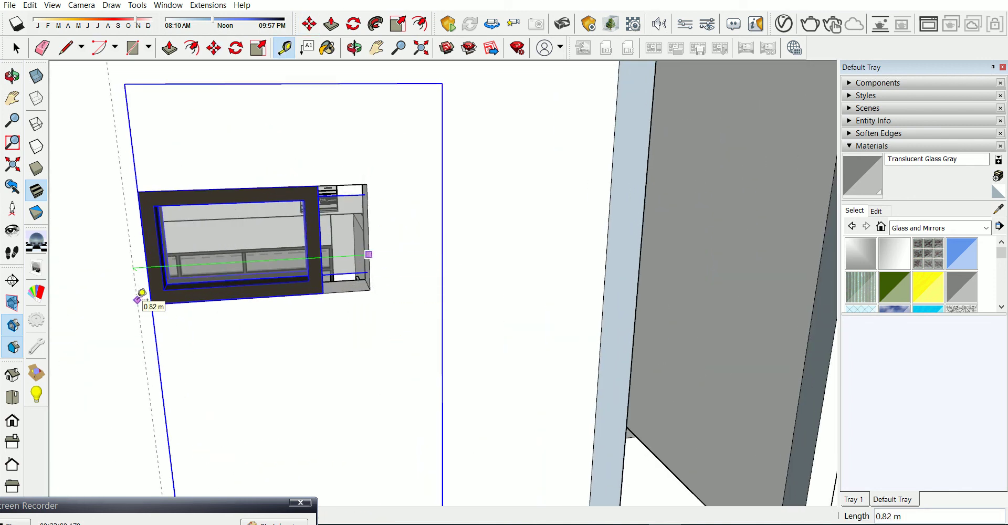
{"action": "key", "text": "space"}
{"action": "mouse_move", "coordinate": [400, 262]}
{"action": "middle_mouse_down"}
{"action": "mouse_move", "coordinate": [306, 288]}
{"action": "mouse_move", "coordinate": [371, 223]}
{"action": "middle_mouse_up"}
{"action": "scroll", "coordinate": [371, 223], "scroll_direction": "up", "scroll_amount": 1}
{"action": "scroll", "coordinate": [375, 226], "scroll_direction": "up", "scroll_amount": 2}
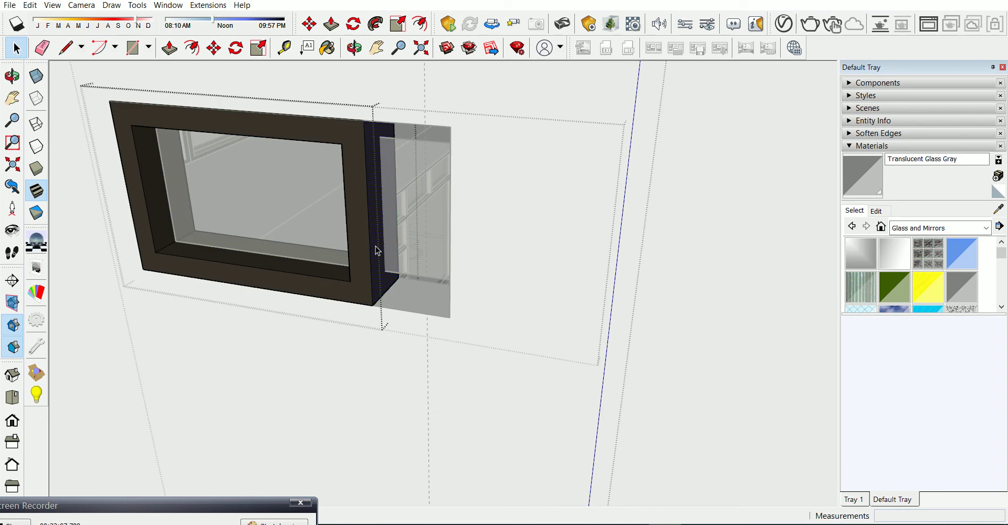
Push/Pull the frame's side face and the inner window face to fill the opening
{"action": "key", "text": "p"}
{"action": "left_click", "coordinate": [375, 245]}
{"action": "left_click", "coordinate": [449, 314]}
{"action": "middle_click_drag", "start_coordinate": [449, 314], "coordinate": [591, 333]}
{"action": "key", "text": "space"}
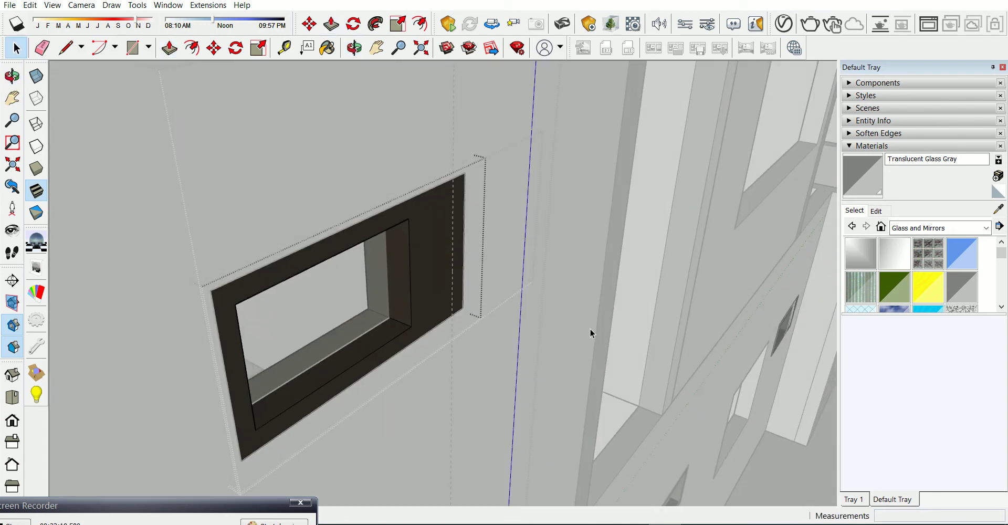
{"action": "key", "text": "space"}
{"action": "left_click", "coordinate": [395, 302]}
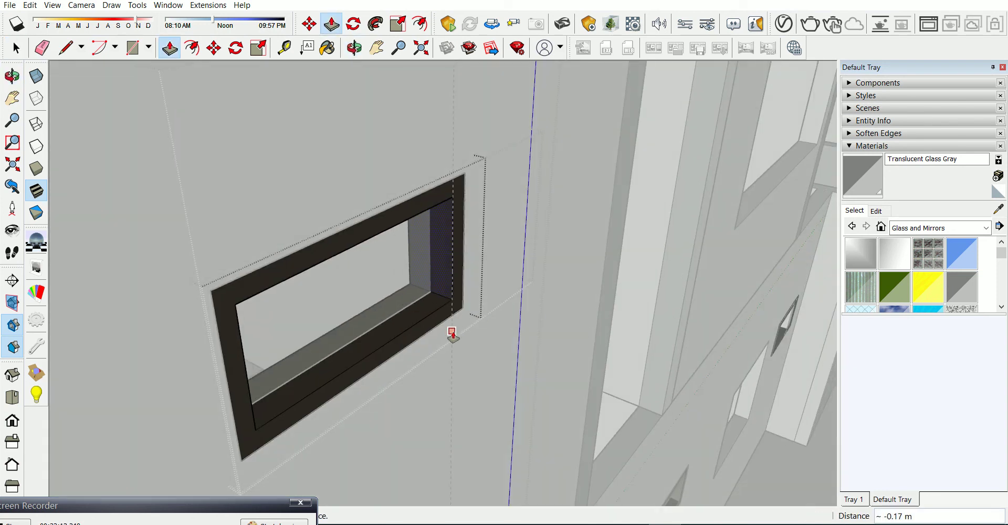
{"action": "scroll", "coordinate": [528, 295], "scroll_direction": "down", "scroll_amount": 5}
{"action": "middle_click_drag", "start_coordinate": [572, 284], "coordinate": [558, 306]}
{"action": "key", "text": "space"}
{"action": "key", "text": "space"}
Move the small horizontal window up into its upper-floor wall opening
{"action": "left_click", "coordinate": [483, 307]}
{"action": "left_click", "coordinate": [470, 324]}
{"action": "middle_click_drag", "start_coordinate": [470, 324], "coordinate": [525, 341]}
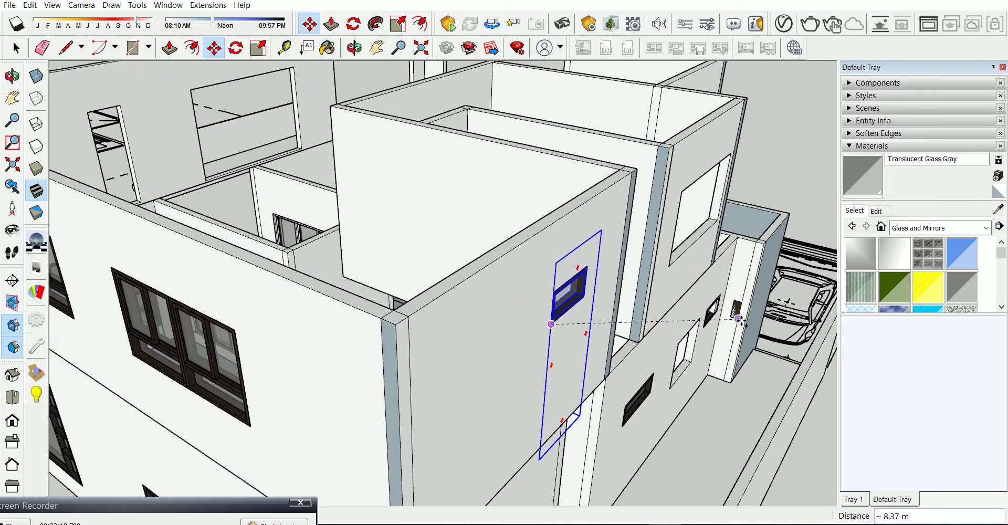
{"action": "scroll", "coordinate": [472, 262], "scroll_direction": "down", "scroll_amount": 3}
{"action": "scroll", "coordinate": [389, 226], "scroll_direction": "up", "scroll_amount": 3}
{"action": "scroll", "coordinate": [388, 226], "scroll_direction": "up", "scroll_amount": 3}
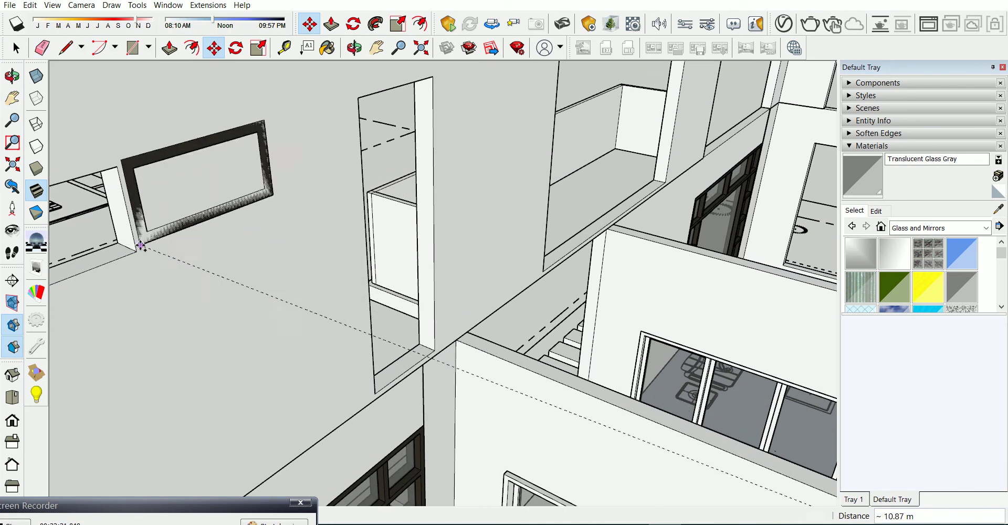
{"action": "mouse_move", "coordinate": [274, 266]}
{"action": "middle_mouse_down"}
{"action": "mouse_move", "coordinate": [494, 295]}
{"action": "mouse_move", "coordinate": [304, 266]}
{"action": "mouse_move", "coordinate": [479, 173]}
{"action": "middle_mouse_up"}
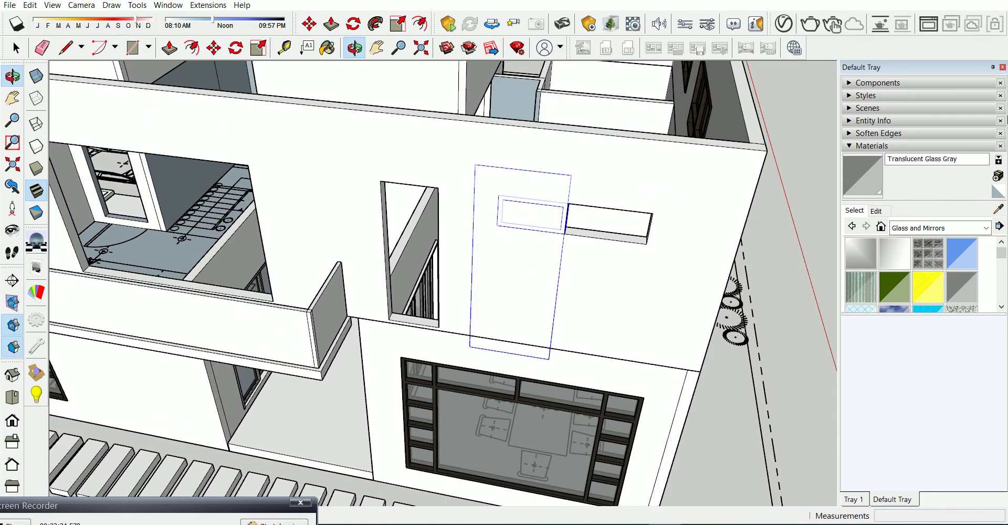
{"action": "scroll", "coordinate": [472, 205], "scroll_direction": "up", "scroll_amount": 3}
{"action": "left_click", "coordinate": [437, 222]}
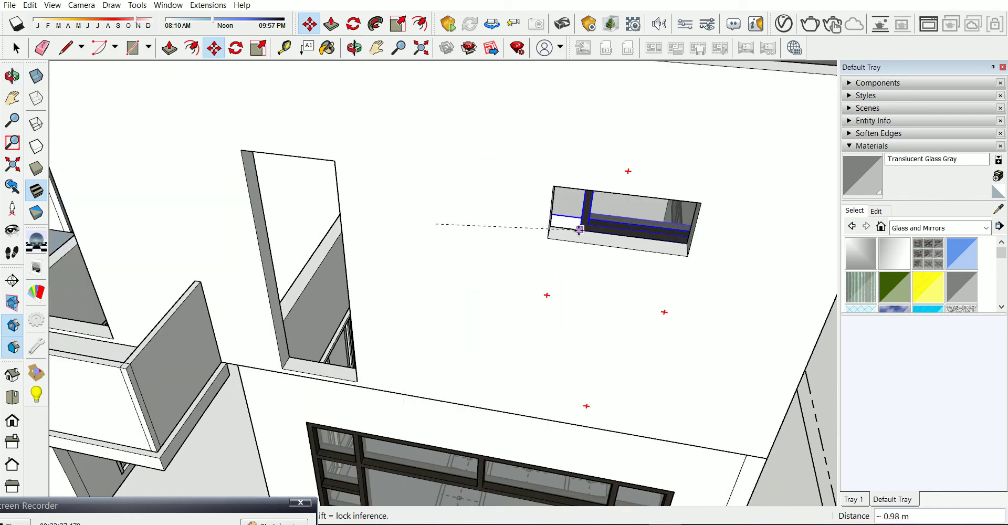
{"action": "scroll", "coordinate": [713, 218], "scroll_direction": "up", "scroll_amount": 2}
Set a Tape Measure guide 0.05 m from the window's corner
{"action": "key", "text": "t"}
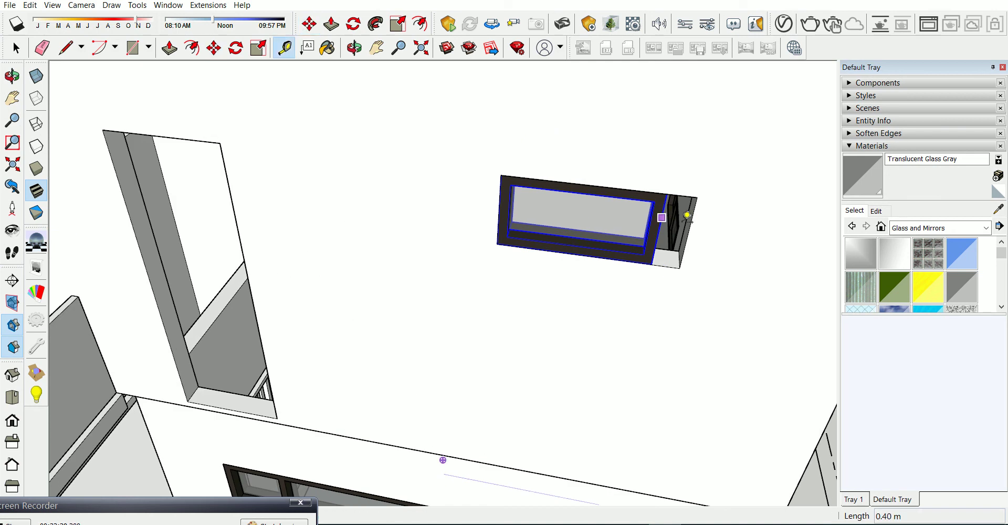
{"action": "left_click", "coordinate": [690, 223]}
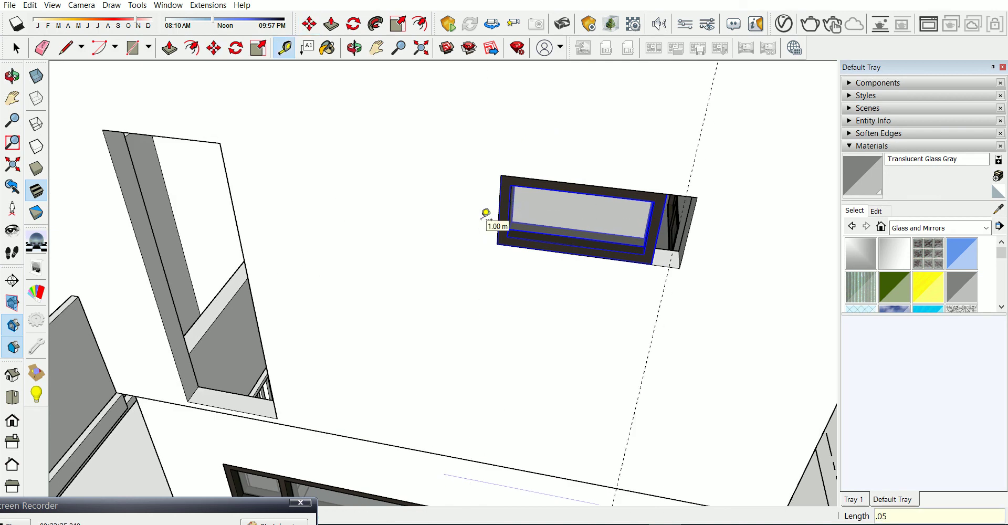
{"action": "key", "text": "Return"}
{"action": "middle_click_drag", "start_coordinate": [486, 213], "coordinate": [499, 261]}
{"action": "key", "text": "space"}
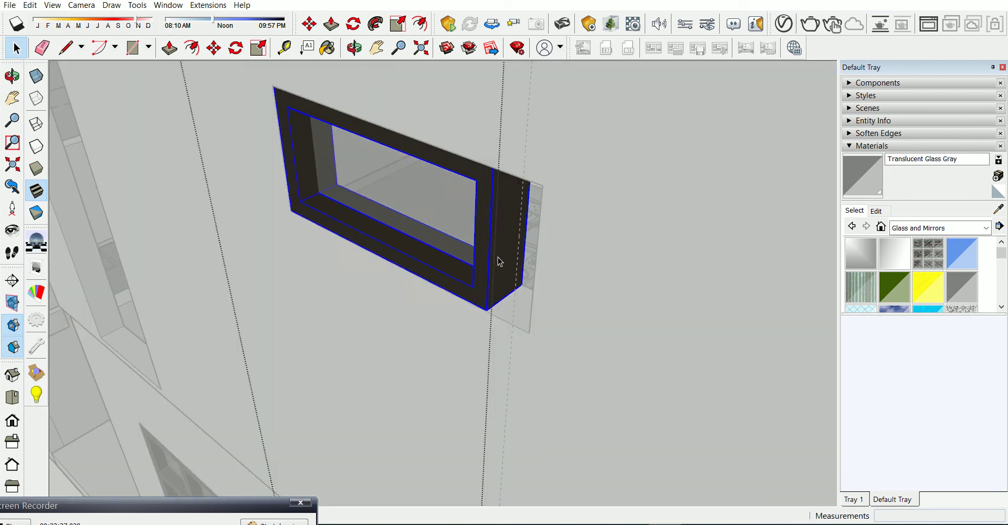
Edit the window component and try extending the frame with Push/Pull, then cancel
{"action": "double_click", "coordinate": [500, 258]}
{"action": "triple_click", "coordinate": [501, 259]}
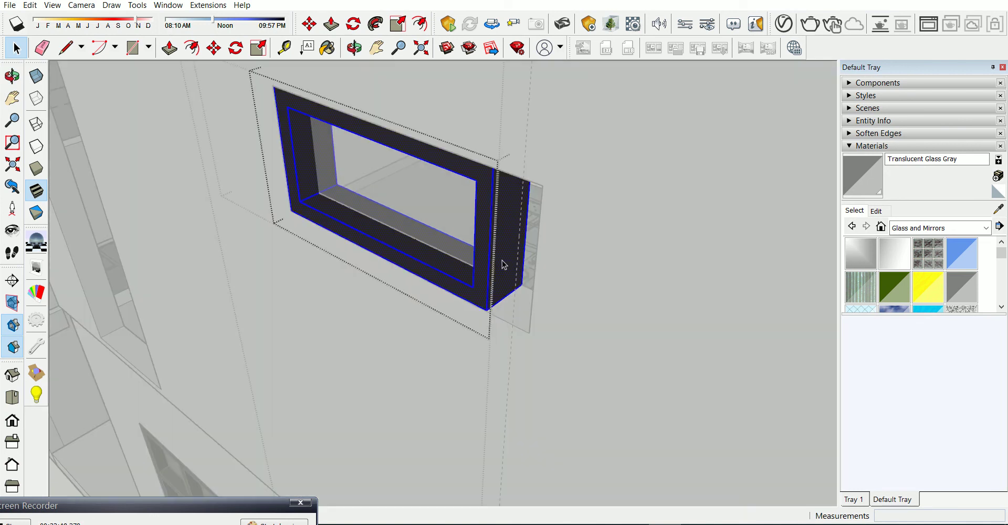
{"action": "key", "text": "p"}
{"action": "left_click", "coordinate": [506, 265]}
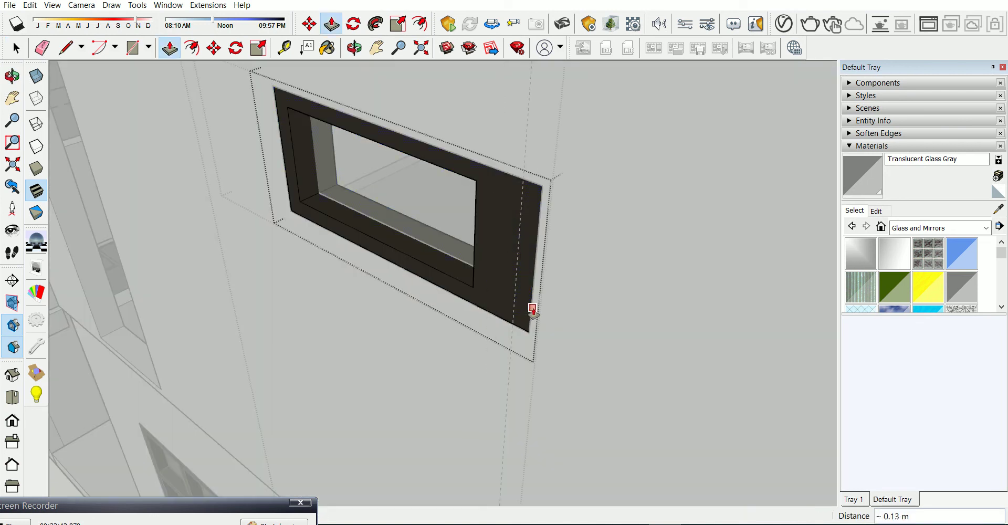
{"action": "middle_click_drag", "start_coordinate": [532, 309], "coordinate": [834, 334]}
{"action": "scroll", "coordinate": [742, 154], "scroll_direction": "up", "scroll_amount": 2}
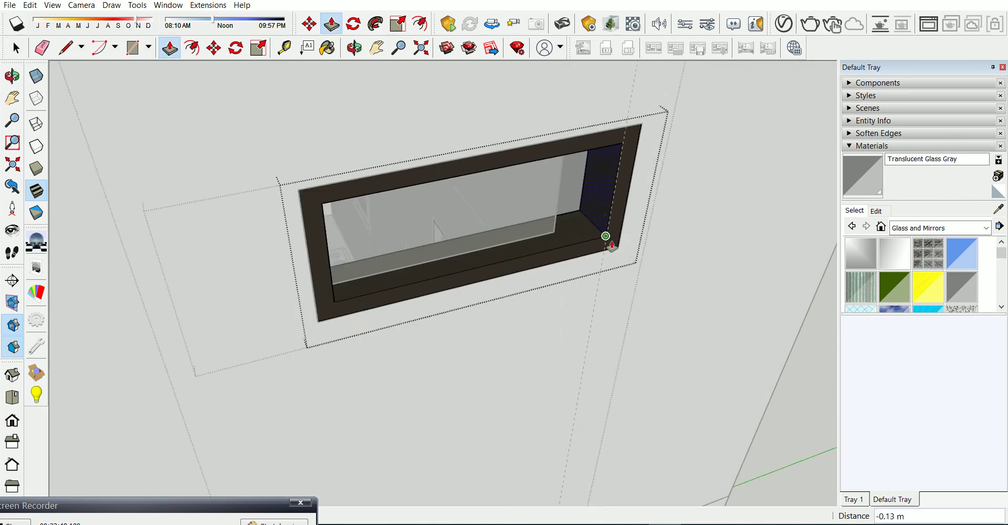
{"action": "key", "text": "space"}
{"action": "key", "text": "e"}
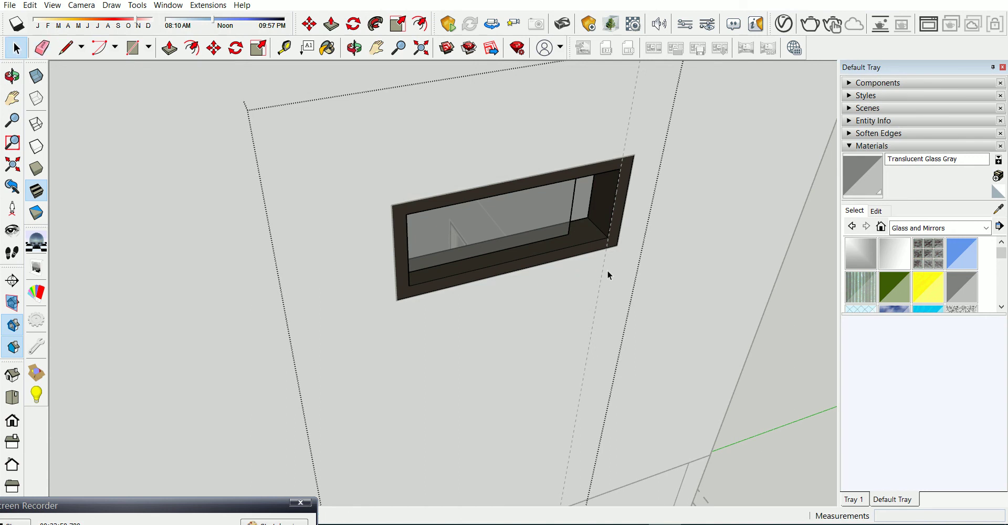
{"action": "key", "text": "Escape"}
{"action": "key", "text": "e"}
{"action": "mouse_move", "coordinate": [592, 274]}
{"action": "middle_mouse_down"}
{"action": "mouse_move", "coordinate": [651, 168]}
{"action": "mouse_move", "coordinate": [586, 203]}
{"action": "middle_mouse_up"}
{"action": "key", "text": "space"}
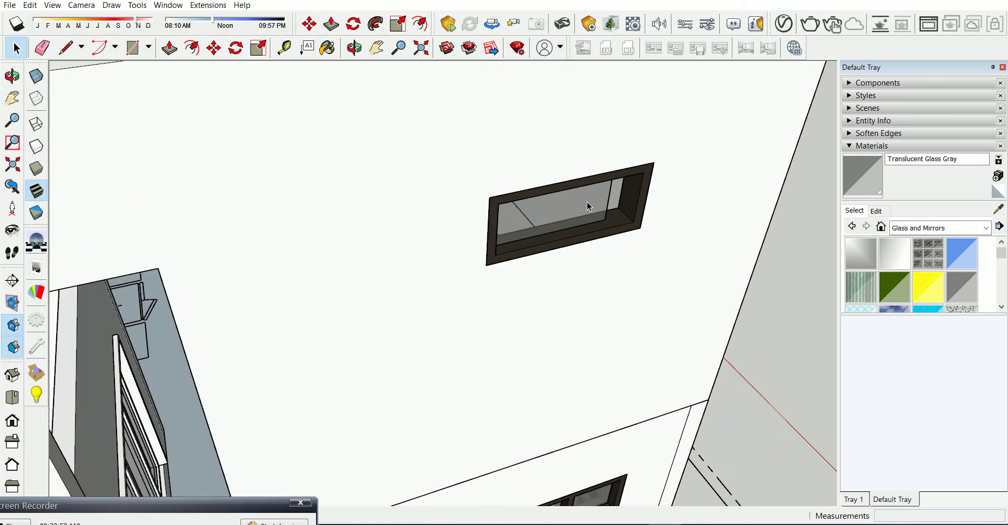
Scale the nested frame group so the window fills its opening
{"action": "double_click", "coordinate": [586, 203]}
{"action": "double_click", "coordinate": [591, 206]}
{"action": "key", "text": "s"}
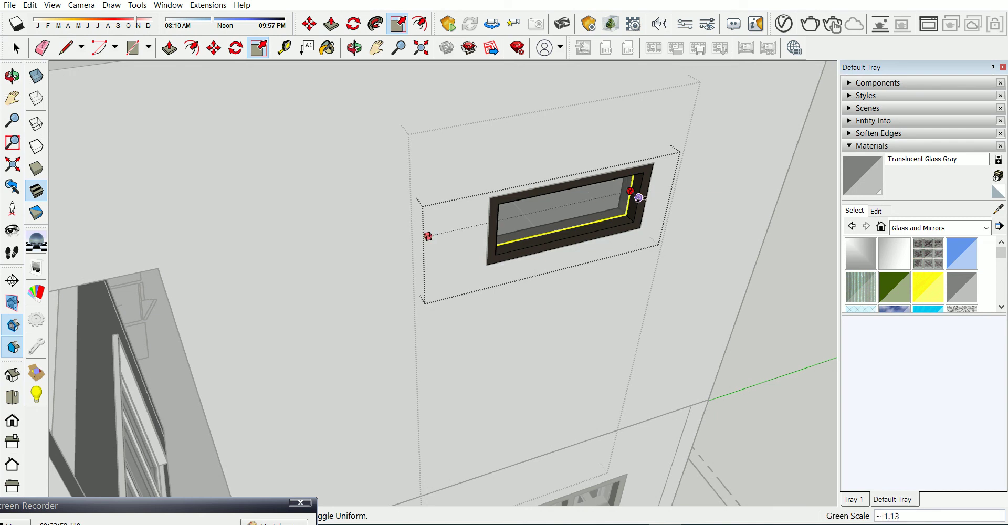
{"action": "key", "text": "space"}
{"action": "scroll", "coordinate": [656, 146], "scroll_direction": "down", "scroll_amount": 5}
{"action": "middle_click_drag", "start_coordinate": [656, 146], "coordinate": [663, 190]}
{"action": "scroll", "coordinate": [618, 247], "scroll_direction": "up", "scroll_amount": 2}
Move the glass sliding door up to the balcony level
{"action": "middle_click_drag", "start_coordinate": [619, 247], "coordinate": [622, 212]}
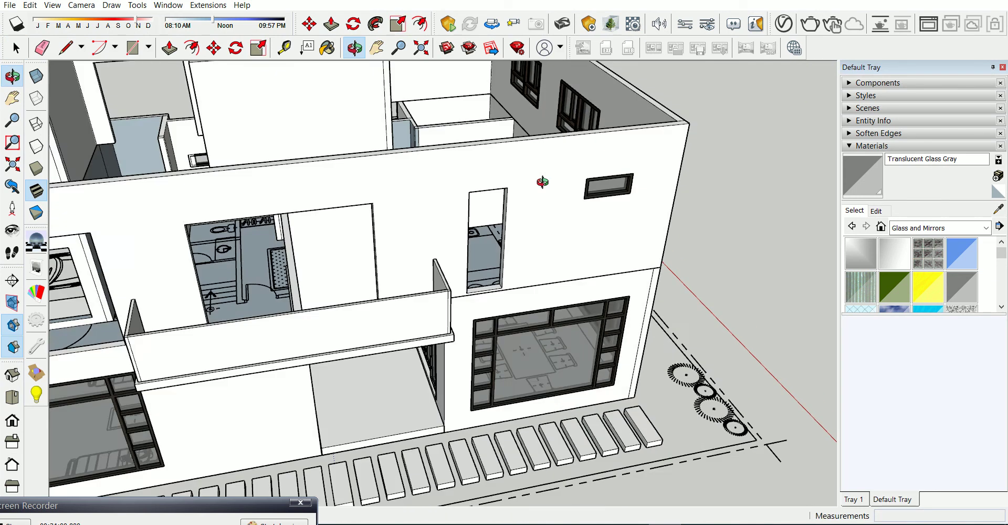
{"action": "scroll", "coordinate": [656, 228], "scroll_direction": "down", "scroll_amount": 3}
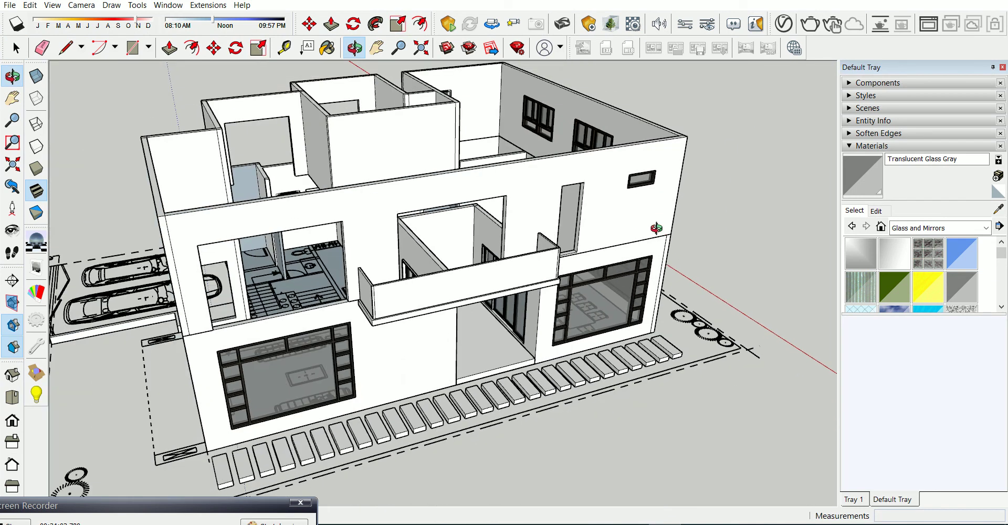
{"action": "scroll", "coordinate": [524, 298], "scroll_direction": "up", "scroll_amount": 2}
{"action": "scroll", "coordinate": [512, 287], "scroll_direction": "up", "scroll_amount": 2}
{"action": "scroll", "coordinate": [501, 283], "scroll_direction": "up", "scroll_amount": 1}
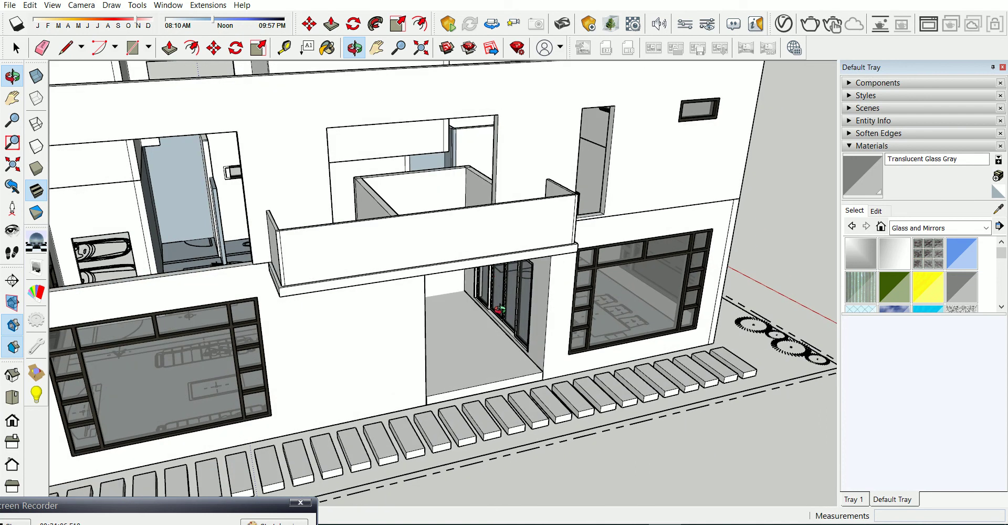
{"action": "scroll", "coordinate": [508, 313], "scroll_direction": "up", "scroll_amount": 2}
{"action": "left_click", "coordinate": [508, 313]}
{"action": "scroll", "coordinate": [508, 313], "scroll_direction": "up", "scroll_amount": 2}
{"action": "key", "text": "m"}
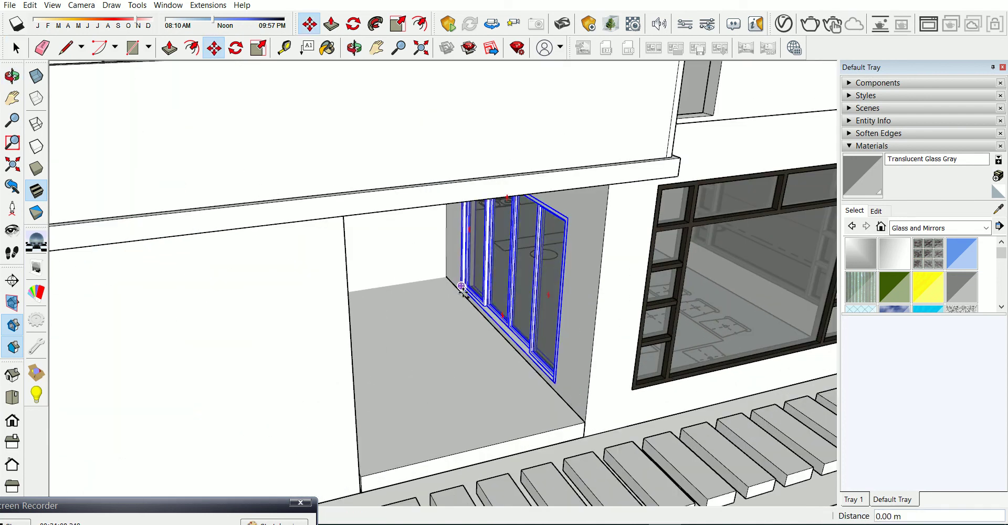
{"action": "scroll", "coordinate": [705, 357], "scroll_direction": "down", "scroll_amount": 2}
{"action": "scroll", "coordinate": [472, 252], "scroll_direction": "up", "scroll_amount": 2}
{"action": "scroll", "coordinate": [472, 252], "scroll_direction": "up", "scroll_amount": 2}
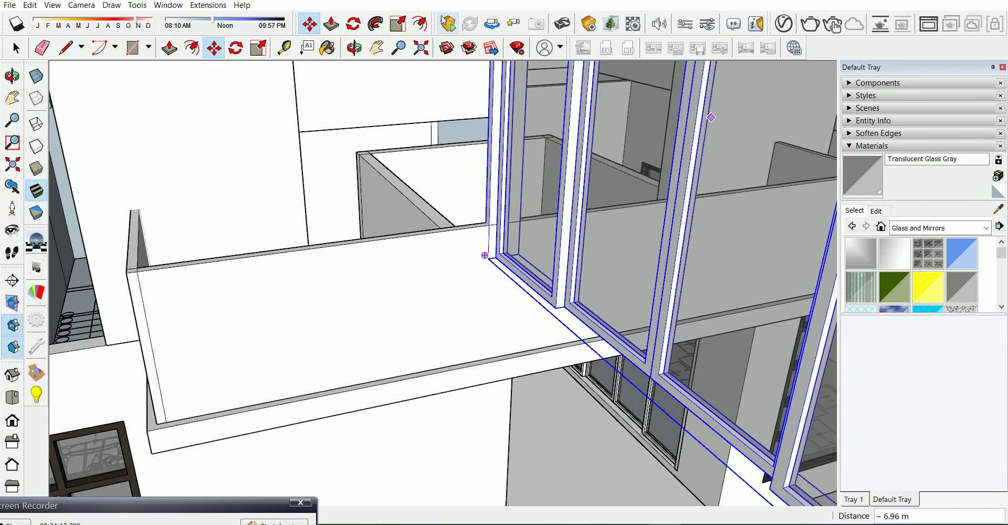
{"action": "left_click", "coordinate": [485, 255]}
Rotate the sliding door 90 degrees
{"action": "key", "text": "q"}
{"action": "scroll", "coordinate": [472, 225], "scroll_direction": "down", "scroll_amount": 3}
{"action": "scroll", "coordinate": [567, 378], "scroll_direction": "down", "scroll_amount": 2}
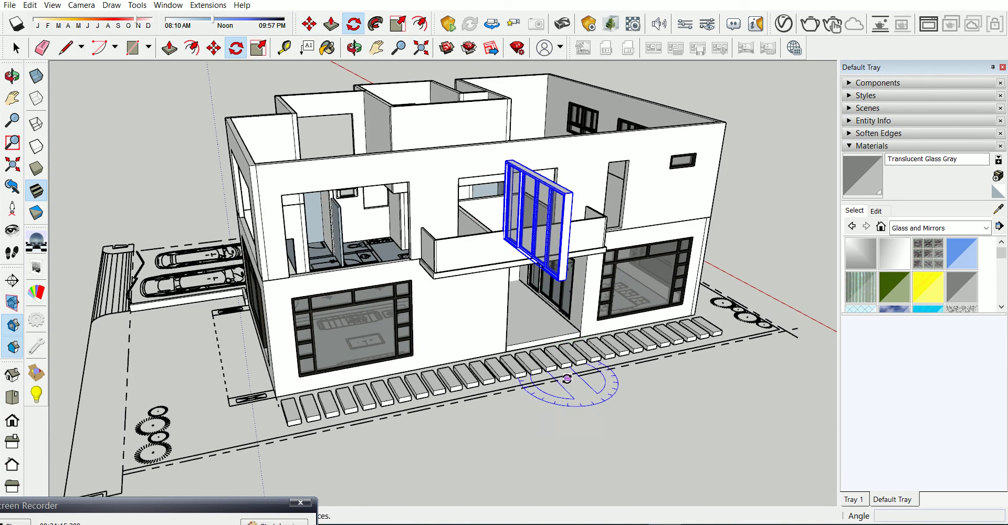
{"action": "key", "text": "Escape"}
{"action": "left_click", "coordinate": [598, 471]}
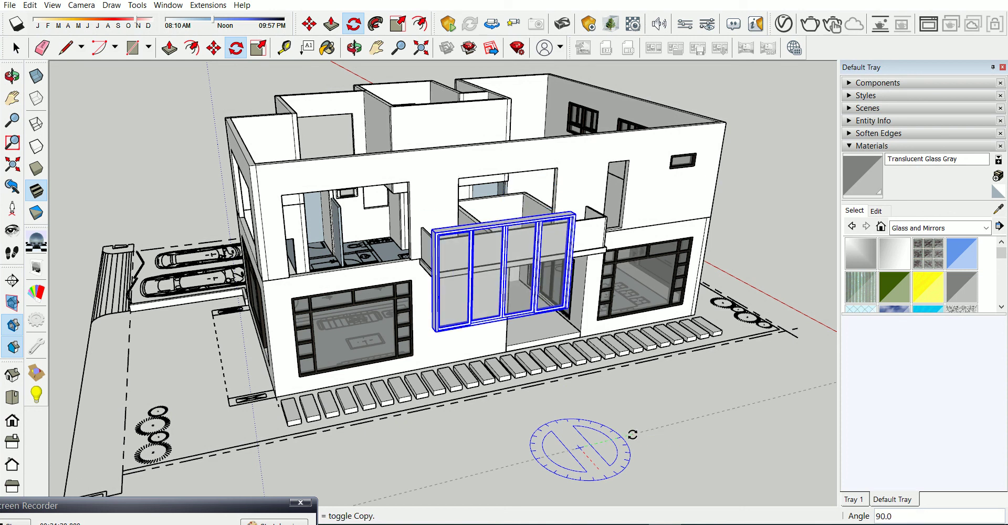
Move the rotated door into the balcony wall opening
{"action": "middle_click_drag", "start_coordinate": [633, 434], "coordinate": [573, 399]}
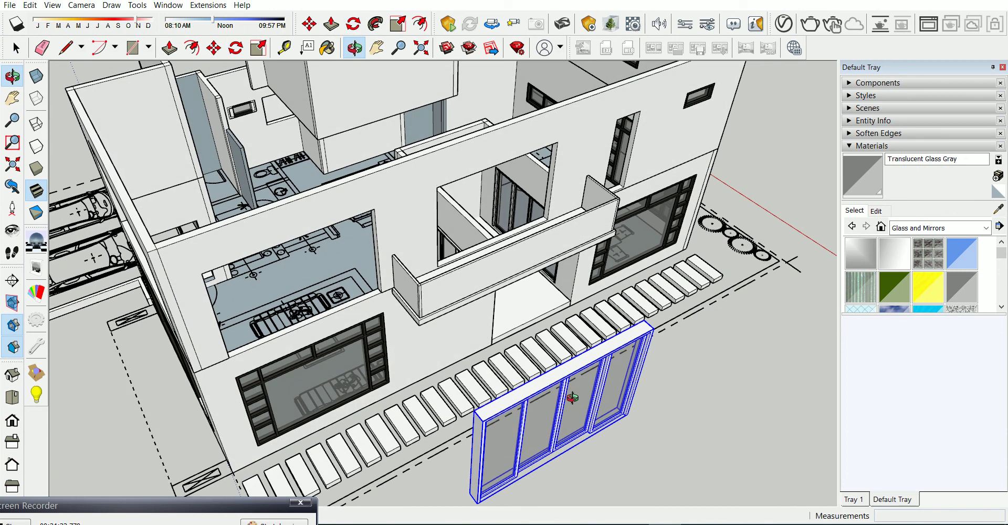
{"action": "key", "text": "m"}
{"action": "left_click", "coordinate": [493, 504]}
{"action": "scroll", "coordinate": [400, 367], "scroll_direction": "up", "scroll_amount": 3}
{"action": "scroll", "coordinate": [400, 367], "scroll_direction": "up", "scroll_amount": 3}
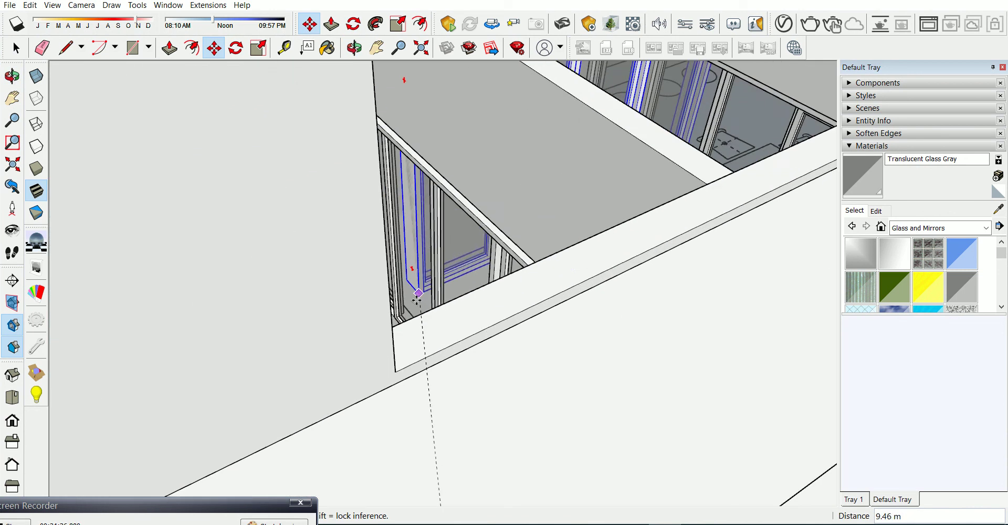
{"action": "scroll", "coordinate": [400, 367], "scroll_direction": "up", "scroll_amount": 2}
{"action": "left_click", "coordinate": [400, 367]}
{"action": "scroll", "coordinate": [404, 362], "scroll_direction": "down", "scroll_amount": 3}
{"action": "scroll", "coordinate": [441, 347], "scroll_direction": "down", "scroll_amount": 2}
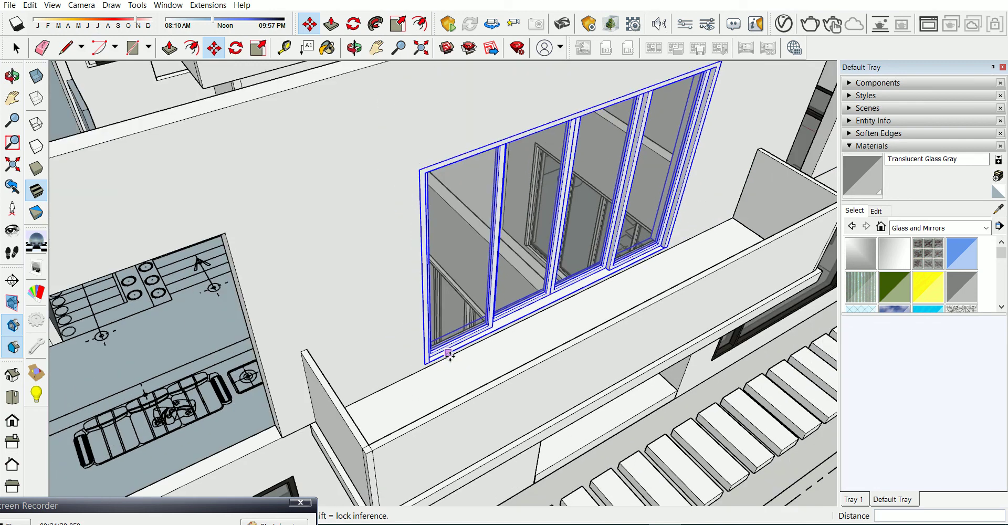
{"action": "scroll", "coordinate": [479, 333], "scroll_direction": "down", "scroll_amount": 2}
{"action": "key", "text": "space"}
{"action": "mouse_move", "coordinate": [478, 332]}
{"action": "middle_mouse_down"}
{"action": "mouse_move", "coordinate": [595, 261]}
{"action": "mouse_move", "coordinate": [546, 48]}
{"action": "middle_mouse_up"}
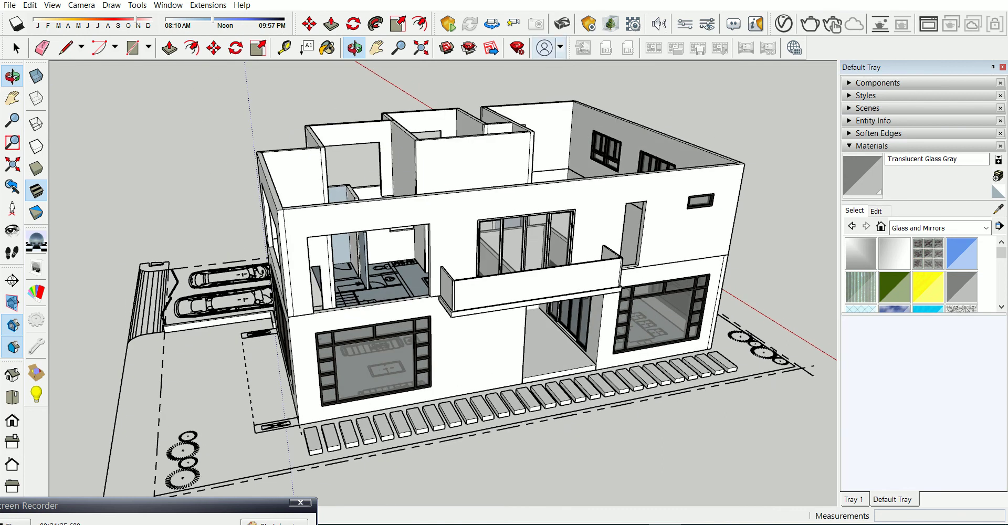
Import window component 25 into the model
{"action": "left_click", "coordinate": [10, 5]}
{"action": "left_click", "coordinate": [63, 183]}
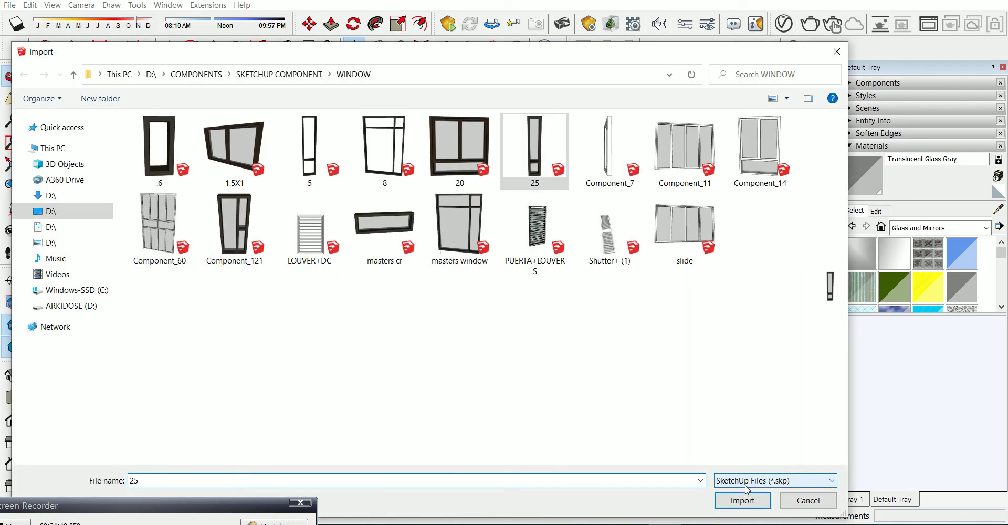
{"action": "left_click", "coordinate": [748, 501]}
{"action": "scroll", "coordinate": [612, 266], "scroll_direction": "up", "scroll_amount": 5}
{"action": "scroll", "coordinate": [612, 265], "scroll_direction": "up", "scroll_amount": 2}
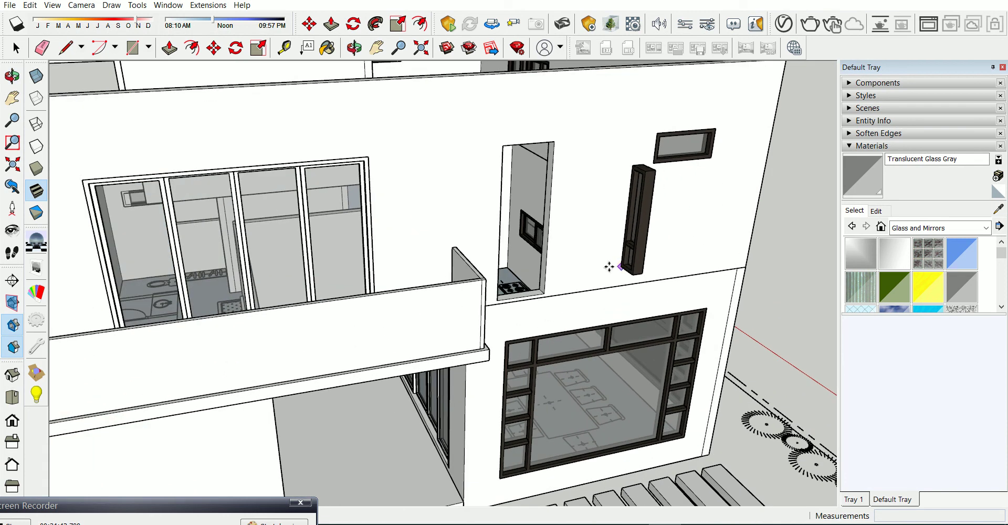
Rotate the imported window so it faces the wall
{"action": "key", "text": "q"}
{"action": "scroll", "coordinate": [620, 334], "scroll_direction": "down", "scroll_amount": 3}
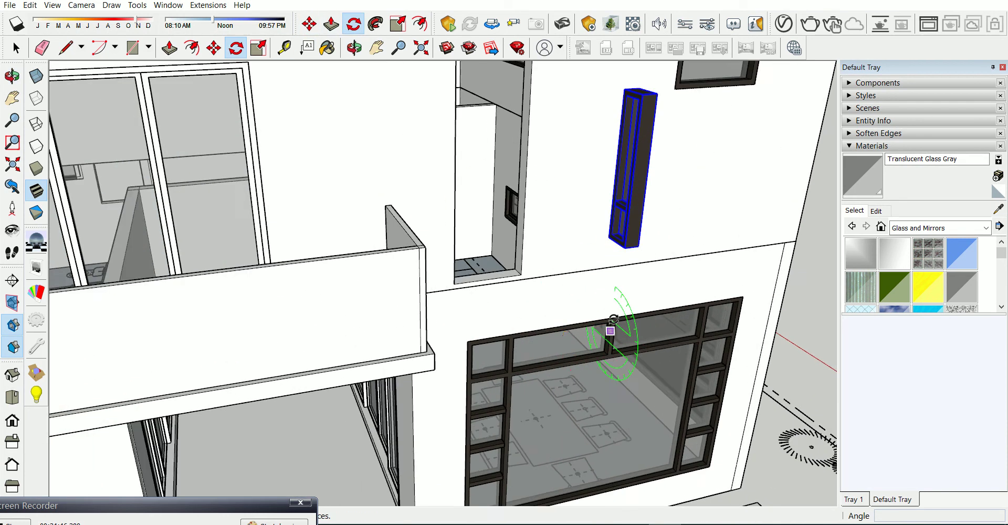
{"action": "scroll", "coordinate": [405, 192], "scroll_direction": "down", "scroll_amount": 3}
{"action": "scroll", "coordinate": [659, 338], "scroll_direction": "down", "scroll_amount": 2}
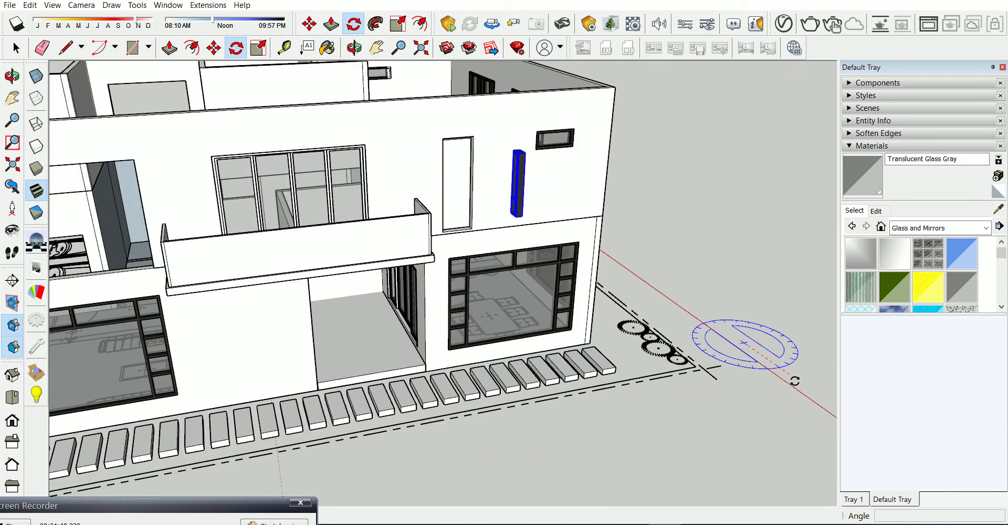
{"action": "left_click", "coordinate": [794, 381]}
{"action": "left_click", "coordinate": [803, 329]}
{"action": "scroll", "coordinate": [512, 370], "scroll_direction": "down", "scroll_amount": 2}
{"action": "scroll", "coordinate": [509, 369], "scroll_direction": "down", "scroll_amount": 2}
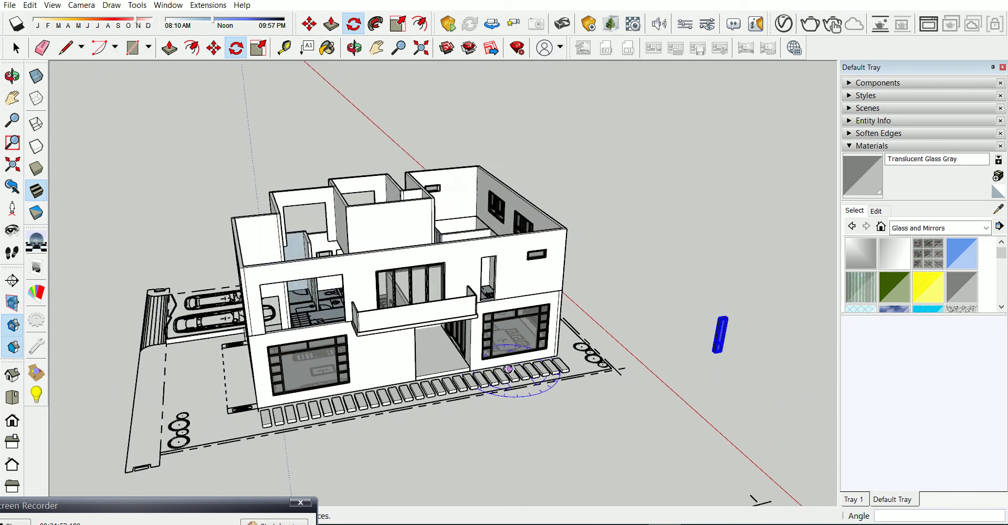
{"action": "scroll", "coordinate": [677, 342], "scroll_direction": "up", "scroll_amount": 3}
Move the window into the wall opening, orbiting to check its placement
{"action": "key", "text": "m"}
{"action": "left_click", "coordinate": [742, 333]}
{"action": "scroll", "coordinate": [220, 210], "scroll_direction": "up", "scroll_amount": 2}
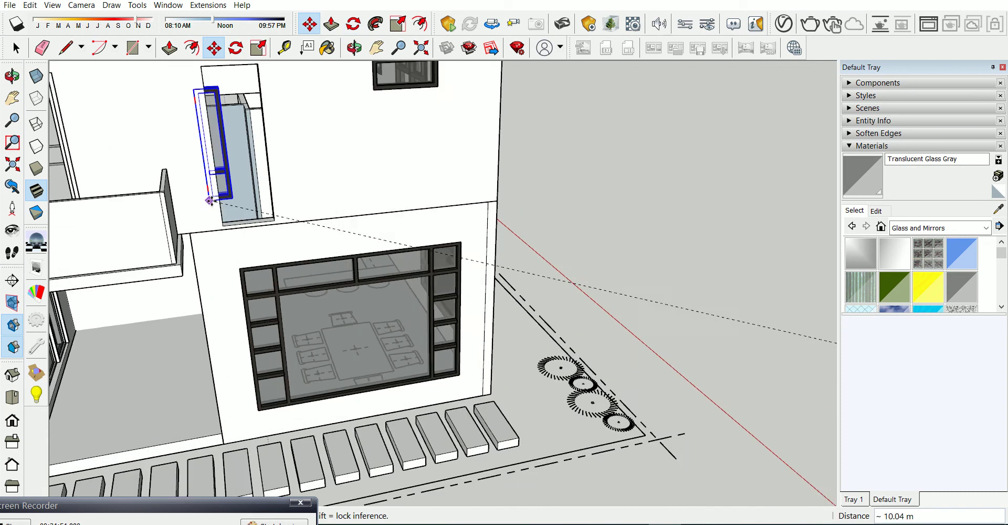
{"action": "scroll", "coordinate": [209, 200], "scroll_direction": "up", "scroll_amount": 3}
{"action": "mouse_move", "coordinate": [226, 239]}
{"action": "middle_mouse_down"}
{"action": "mouse_move", "coordinate": [344, 279]}
{"action": "mouse_move", "coordinate": [377, 358]}
{"action": "mouse_move", "coordinate": [314, 329]}
{"action": "middle_mouse_up"}
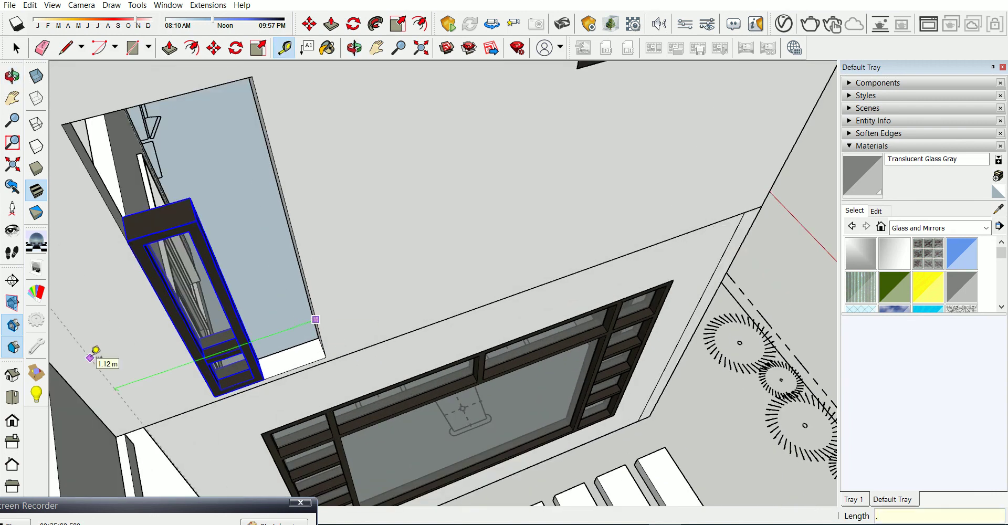
{"action": "mouse_move", "coordinate": [53, 369]}
{"action": "middle_mouse_down"}
{"action": "mouse_move", "coordinate": [450, 326]}
{"action": "mouse_move", "coordinate": [337, 268]}
{"action": "middle_mouse_up"}
{"action": "key", "text": "space"}
{"action": "scroll", "coordinate": [450, 326], "scroll_direction": "up", "scroll_amount": 2}
{"action": "scroll", "coordinate": [337, 268], "scroll_direction": "up", "scroll_amount": 3}
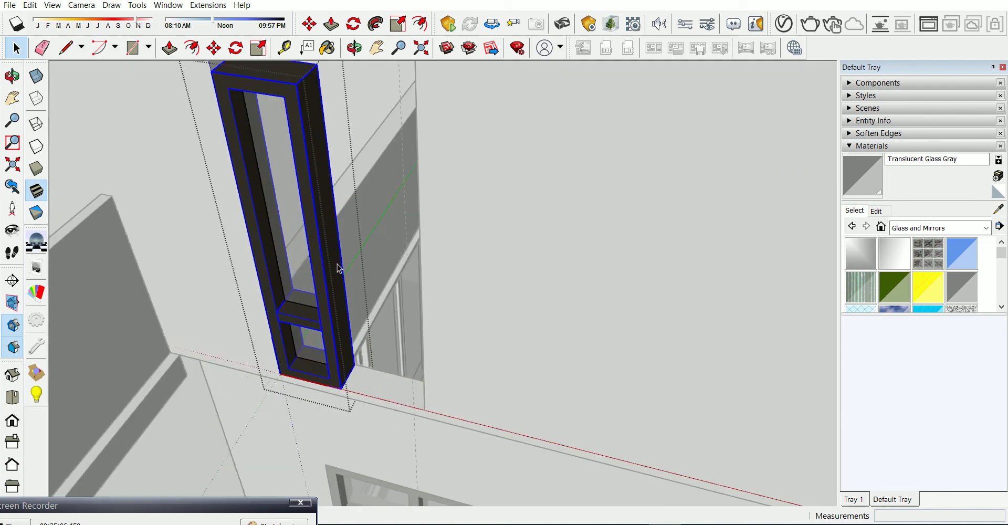
Inside the window component, push the frame's side face outward
{"action": "double_click", "coordinate": [337, 268]}
{"action": "key", "text": "p"}
{"action": "left_click", "coordinate": [334, 270]}
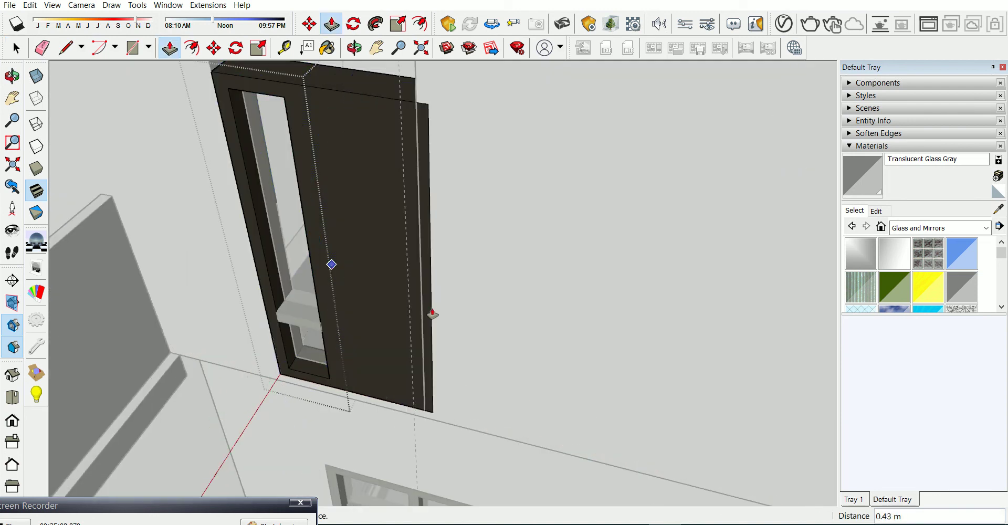
{"action": "left_click", "coordinate": [422, 310]}
{"action": "key", "text": "space"}
{"action": "middle_click_drag", "start_coordinate": [473, 348], "coordinate": [446, 328]}
{"action": "scroll", "coordinate": [447, 328], "scroll_direction": "down", "scroll_amount": 2}
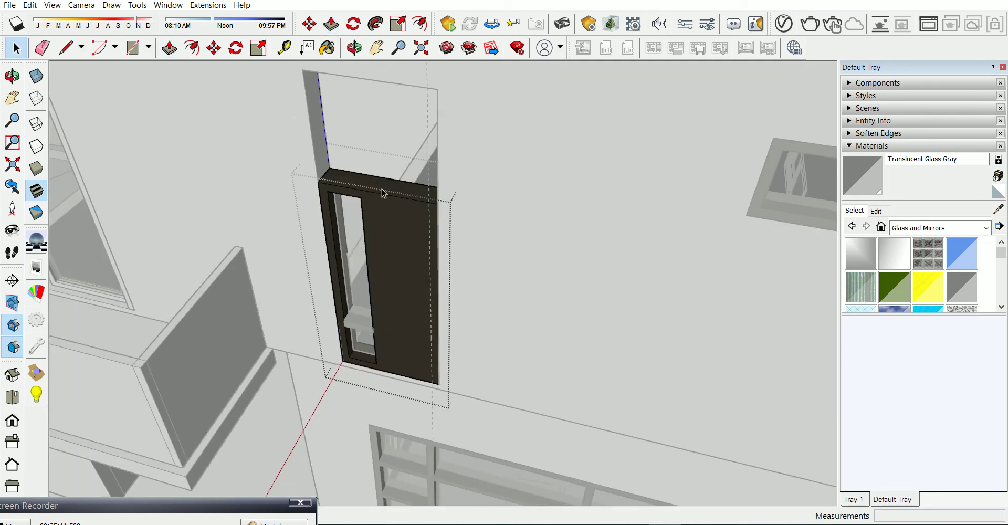
{"action": "scroll", "coordinate": [383, 194], "scroll_direction": "down", "scroll_amount": 2}
Pull the frame's top face upward and measure from its top edge
{"action": "key", "text": "p"}
{"action": "left_click", "coordinate": [384, 184]}
{"action": "left_click", "coordinate": [388, 113]}
{"action": "scroll", "coordinate": [388, 113], "scroll_direction": "up", "scroll_amount": 2}
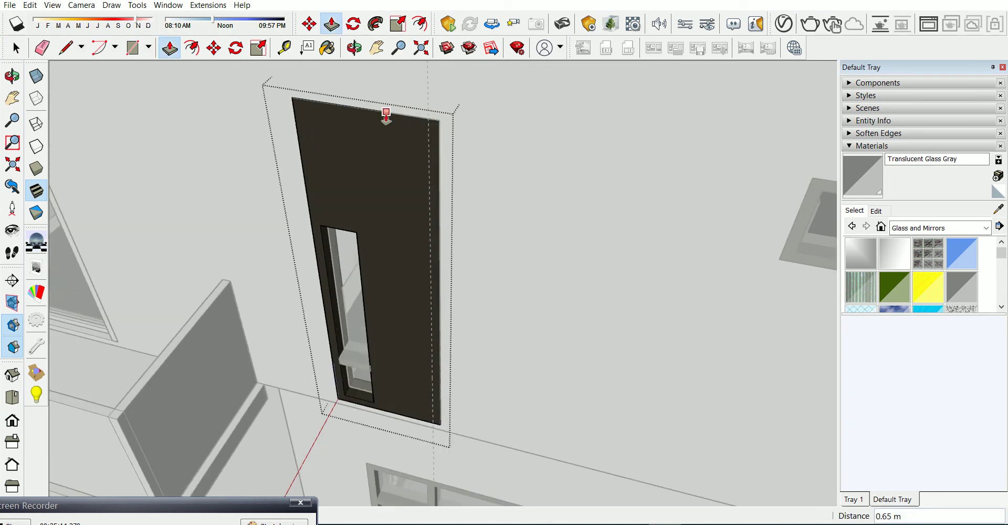
{"action": "key", "text": "t"}
{"action": "left_click", "coordinate": [381, 111]}
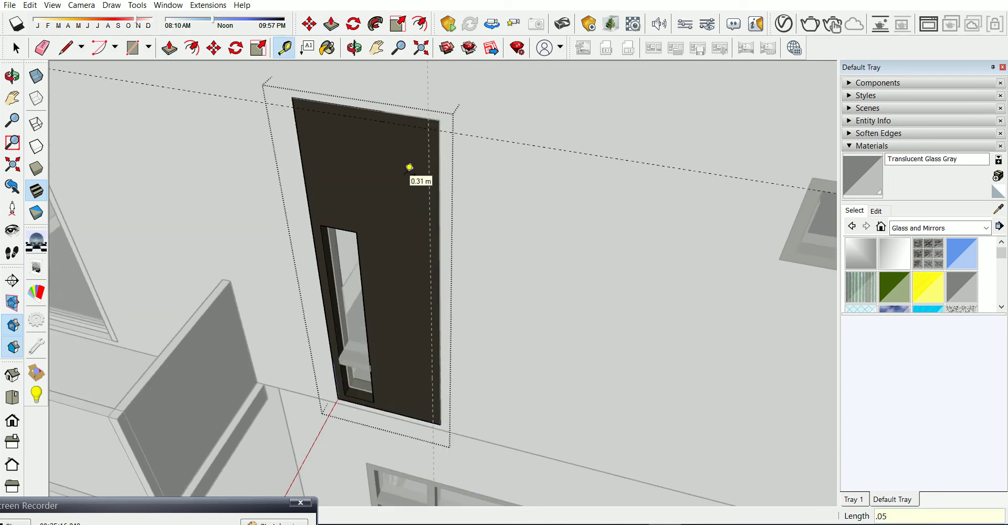
Orbit around the door opening to inspect the upright frame
{"action": "middle_click_drag", "start_coordinate": [404, 177], "coordinate": [479, 93]}
{"action": "scroll", "coordinate": [493, 137], "scroll_direction": "up", "scroll_amount": 2}
{"action": "scroll", "coordinate": [450, 209], "scroll_direction": "up", "scroll_amount": 3}
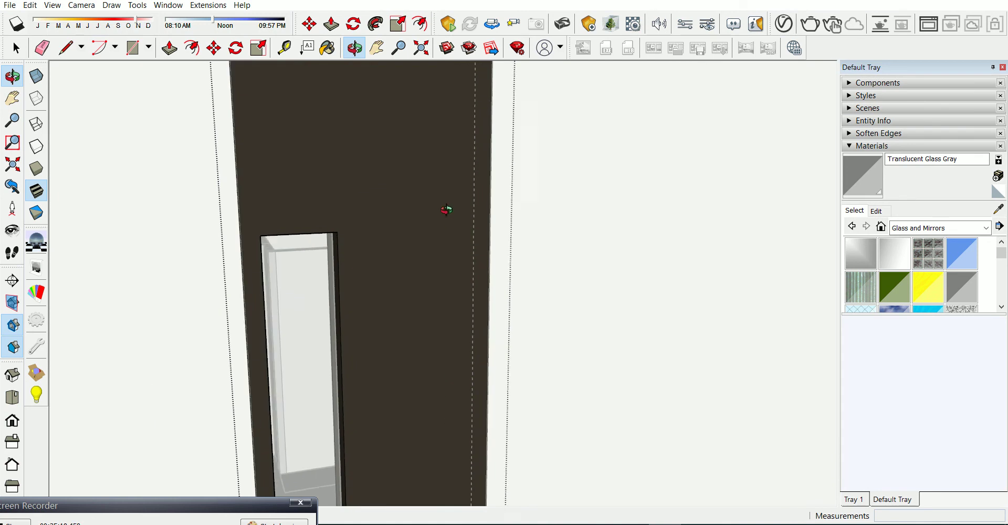
{"action": "key", "text": "space"}
{"action": "scroll", "coordinate": [456, 296], "scroll_direction": "down", "scroll_amount": 2}
{"action": "mouse_move", "coordinate": [379, 334]}
{"action": "middle_mouse_down"}
{"action": "mouse_move", "coordinate": [449, 190]}
{"action": "mouse_move", "coordinate": [477, 94]}
{"action": "middle_mouse_up"}
{"action": "scroll", "coordinate": [432, 201], "scroll_direction": "up", "scroll_amount": 2}
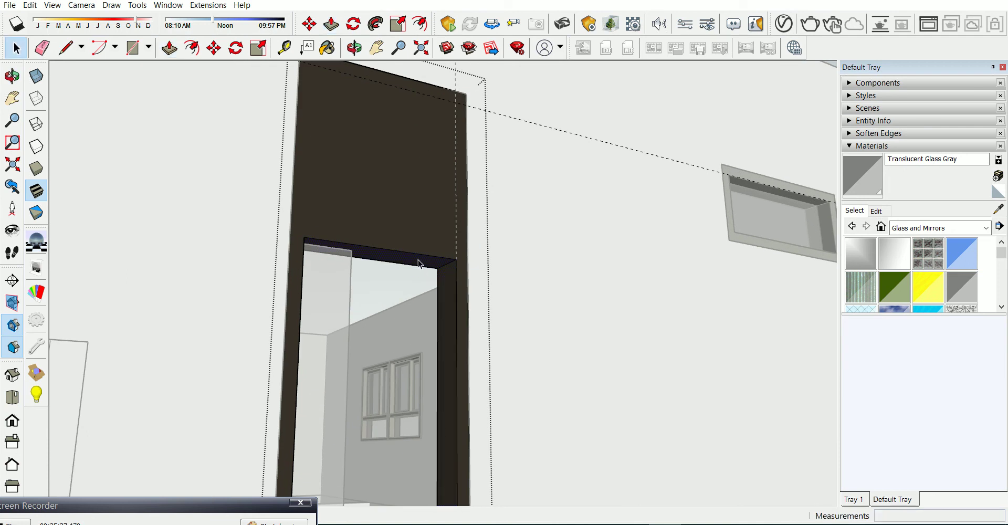
{"action": "mouse_move", "coordinate": [418, 263]}
{"action": "middle_mouse_down"}
{"action": "mouse_move", "coordinate": [498, 242]}
{"action": "mouse_move", "coordinate": [527, 205]}
{"action": "mouse_move", "coordinate": [503, 199]}
{"action": "middle_mouse_up"}
{"action": "key", "text": "e"}
{"action": "key", "text": "e"}
Orbit around the door and wall and take a measurement
{"action": "scroll", "coordinate": [493, 157], "scroll_direction": "up", "scroll_amount": 2}
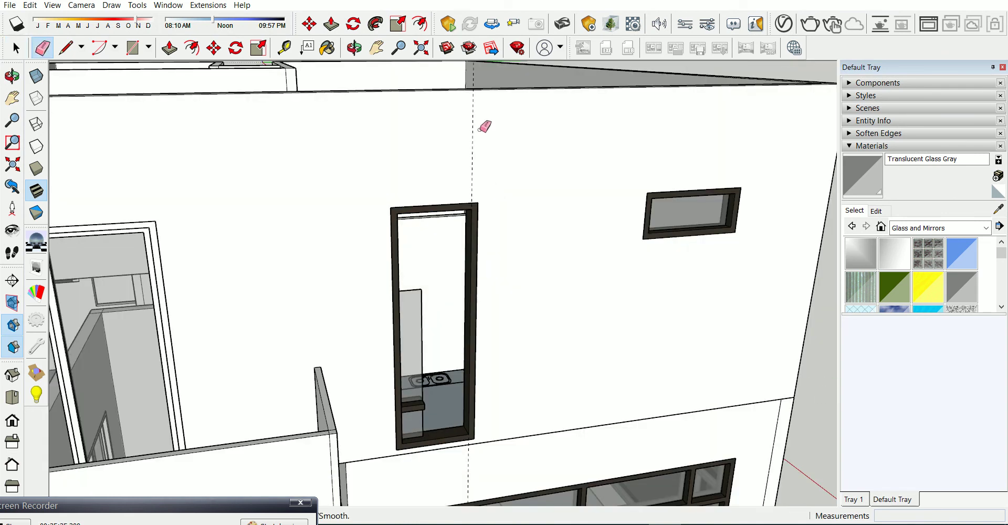
{"action": "key", "text": "space"}
{"action": "scroll", "coordinate": [451, 326], "scroll_direction": "up", "scroll_amount": 2}
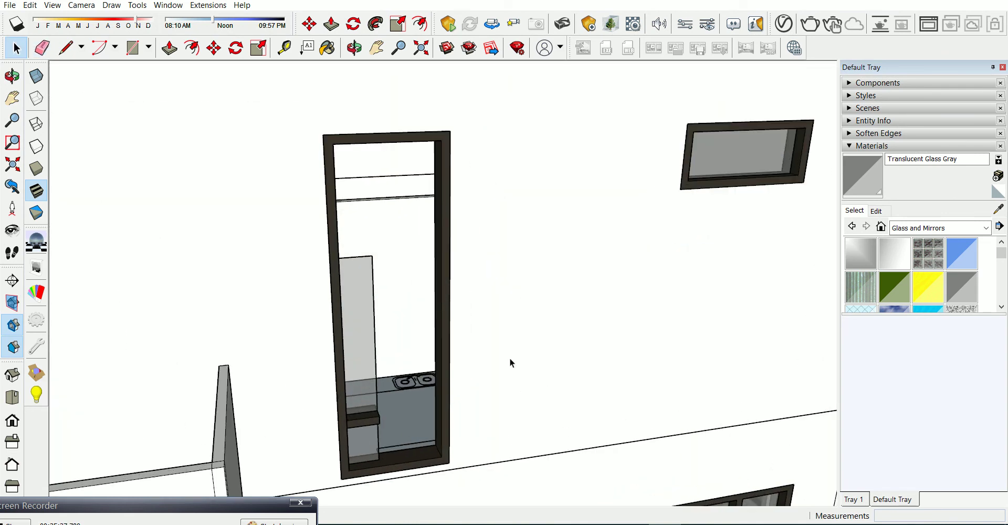
{"action": "mouse_move", "coordinate": [511, 351]}
{"action": "middle_mouse_down"}
{"action": "mouse_move", "coordinate": [454, 344]}
{"action": "mouse_move", "coordinate": [458, 383]}
{"action": "mouse_move", "coordinate": [315, 405]}
{"action": "middle_mouse_up"}
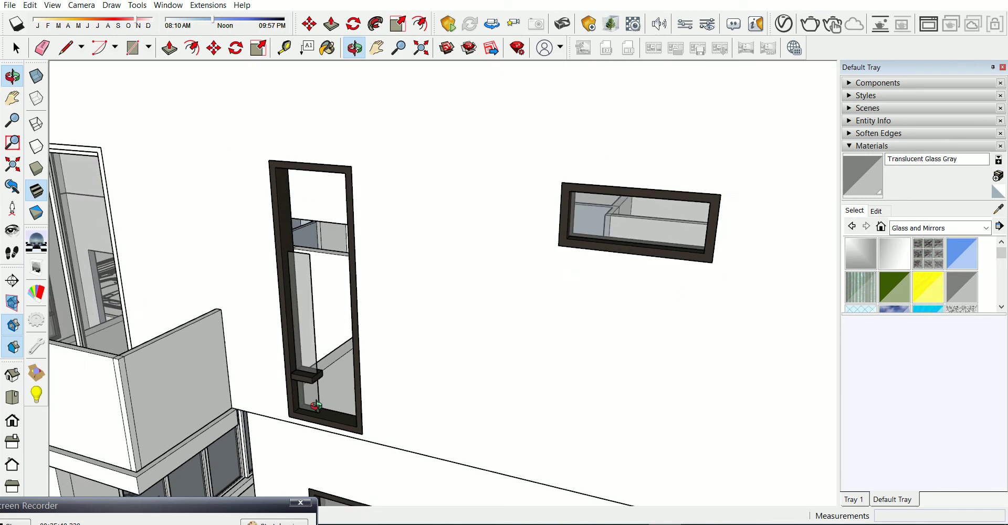
{"action": "scroll", "coordinate": [315, 406], "scroll_direction": "up", "scroll_amount": 3}
{"action": "scroll", "coordinate": [322, 400], "scroll_direction": "up", "scroll_amount": 2}
{"action": "key", "text": "t"}
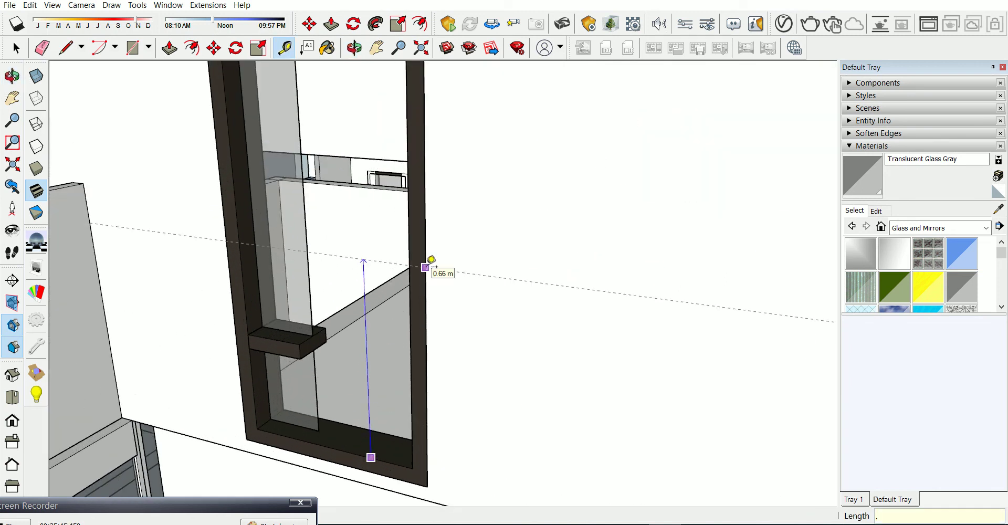
{"action": "key", "text": "space"}
Inside the door component, raise the small crossbar box 0.60 m
{"action": "double_click", "coordinate": [297, 333]}
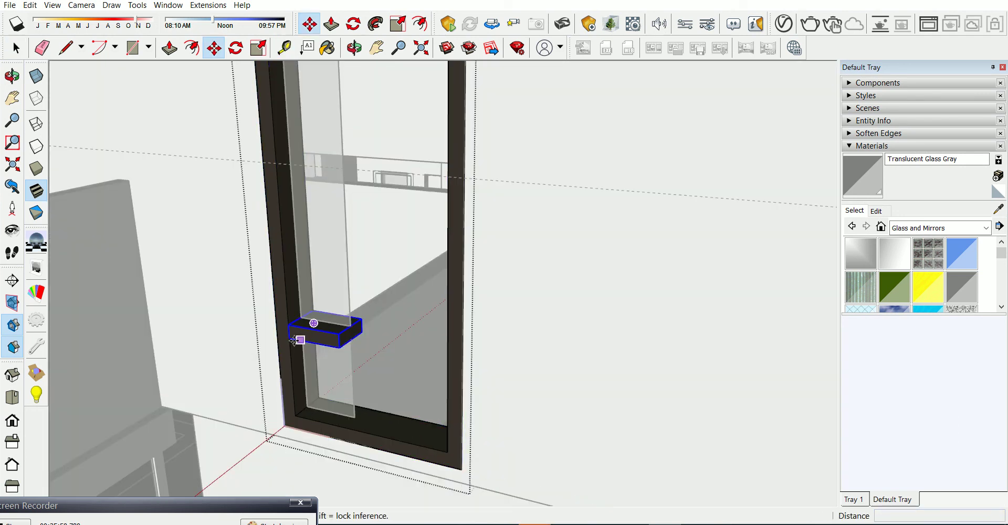
{"action": "left_click", "coordinate": [292, 340]}
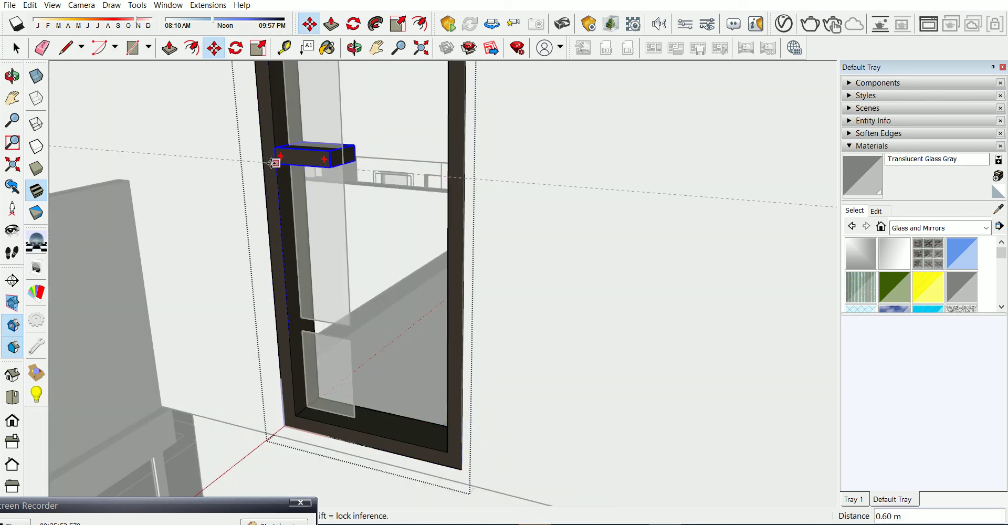
{"action": "left_click", "coordinate": [296, 306]}
{"action": "key", "text": "space"}
{"action": "middle_click_drag", "start_coordinate": [296, 306], "coordinate": [340, 311]}
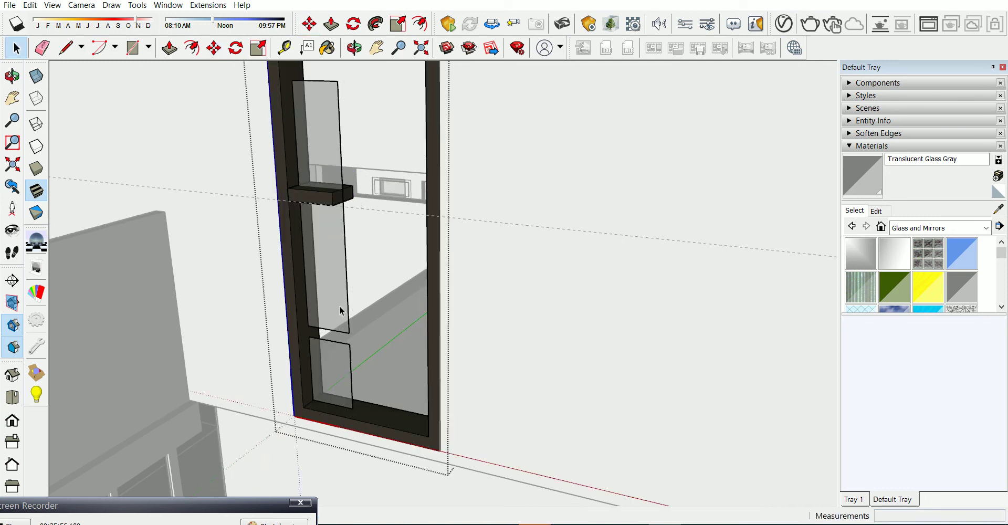
Delete the selected glass pane and exit the door component
{"action": "key", "text": "Delete"}
{"action": "key", "text": "space"}
{"action": "left_click", "coordinate": [430, 244]}
{"action": "scroll", "coordinate": [442, 253], "scroll_direction": "up", "scroll_amount": 2}
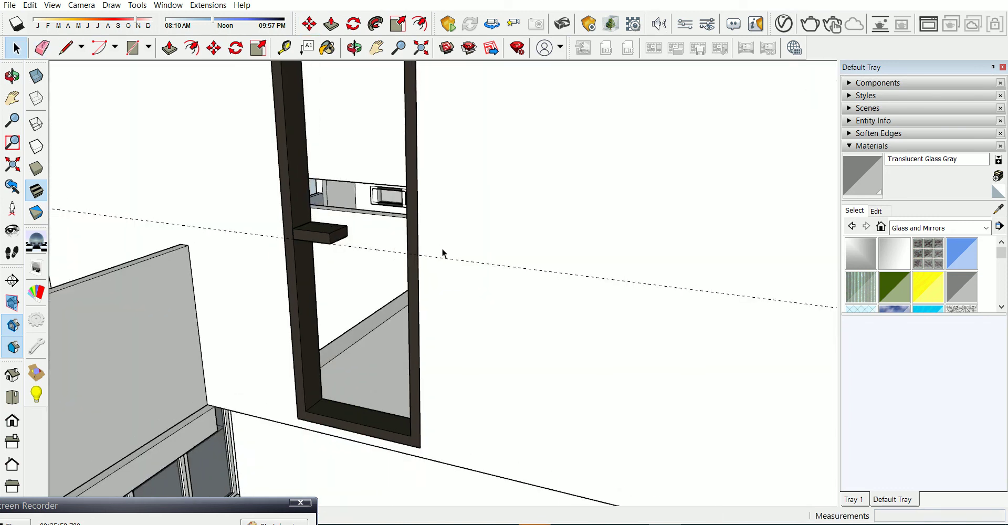
{"action": "scroll", "coordinate": [335, 237], "scroll_direction": "up", "scroll_amount": 2}
{"action": "scroll", "coordinate": [339, 239], "scroll_direction": "up", "scroll_amount": 1}
{"action": "double_click", "coordinate": [338, 237]}
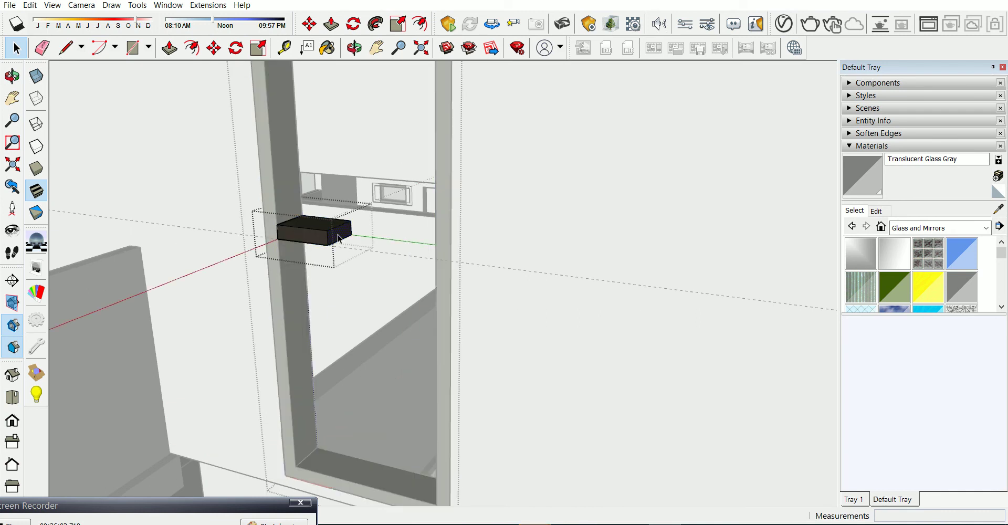
Stretch the crossbar box across to the frame's side
{"action": "key", "text": "p"}
{"action": "left_click", "coordinate": [336, 236]}
{"action": "left_click", "coordinate": [436, 256]}
{"action": "scroll", "coordinate": [436, 257], "scroll_direction": "down", "scroll_amount": 2}
{"action": "scroll", "coordinate": [420, 325], "scroll_direction": "down", "scroll_amount": 1}
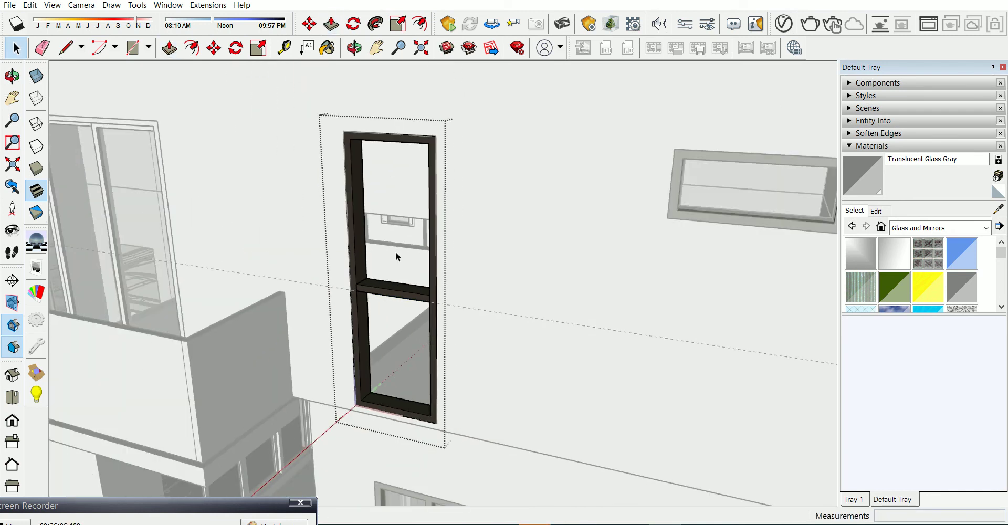
Add a 0.4 m guide line from the middle rail
{"action": "key", "text": "t"}
{"action": "left_click", "coordinate": [382, 287]}
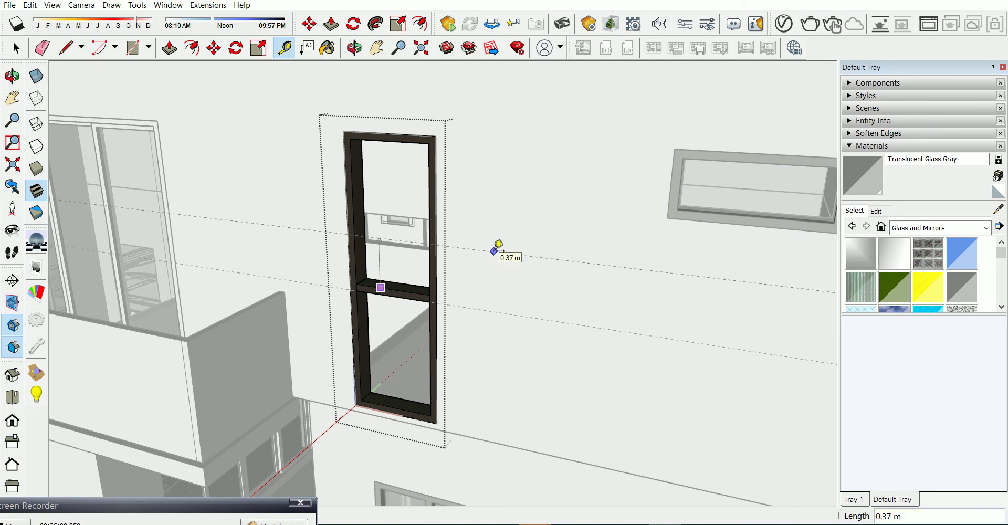
{"action": "key", "text": "Return"}
{"action": "scroll", "coordinate": [348, 247], "scroll_direction": "up", "scroll_amount": 2}
{"action": "scroll", "coordinate": [378, 313], "scroll_direction": "up", "scroll_amount": 3}
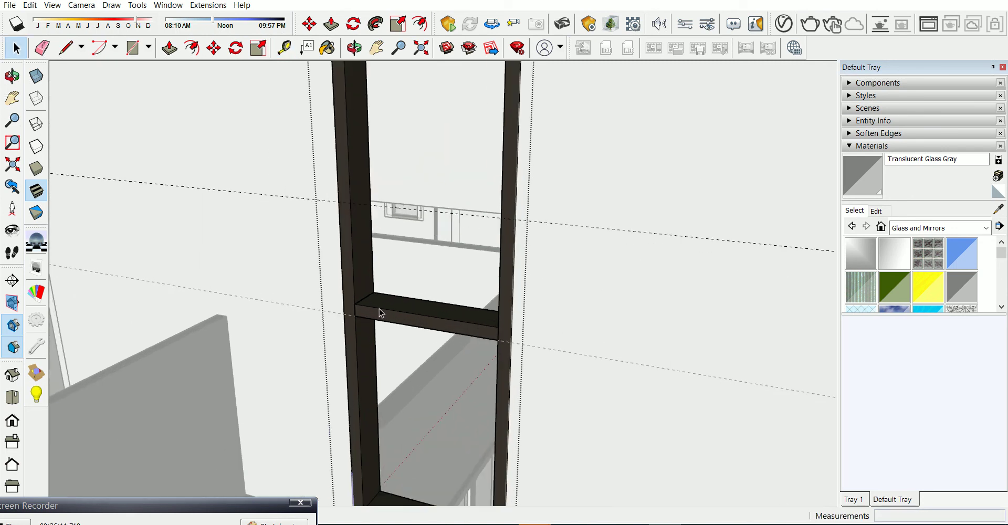
Copy the rail up 0.45 m twice (2x), giving three evenly spaced rails
{"action": "key", "text": "m"}
{"action": "left_click", "coordinate": [355, 316]}
{"action": "key", "text": "ctrl"}
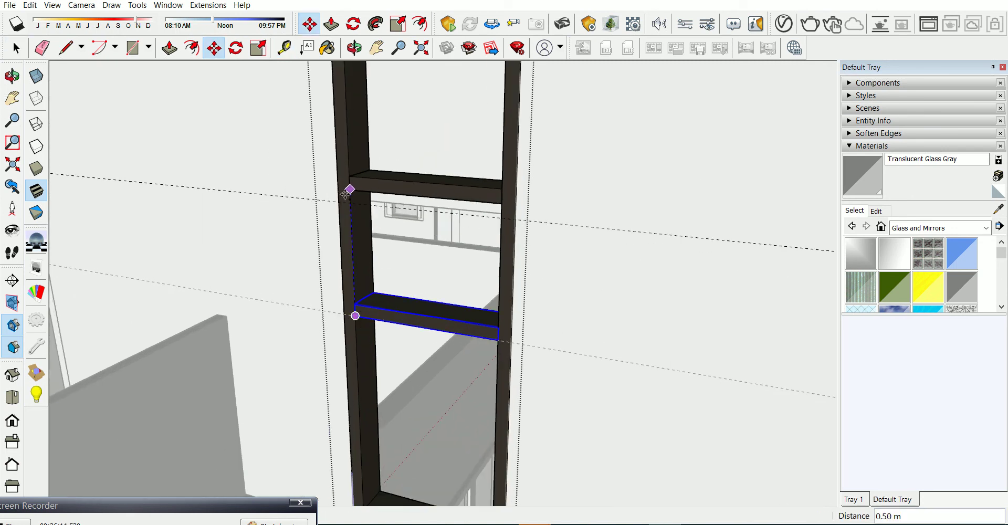
{"action": "left_click", "coordinate": [345, 201]}
{"action": "type", "text": "2x"}
{"action": "key", "text": "Return"}
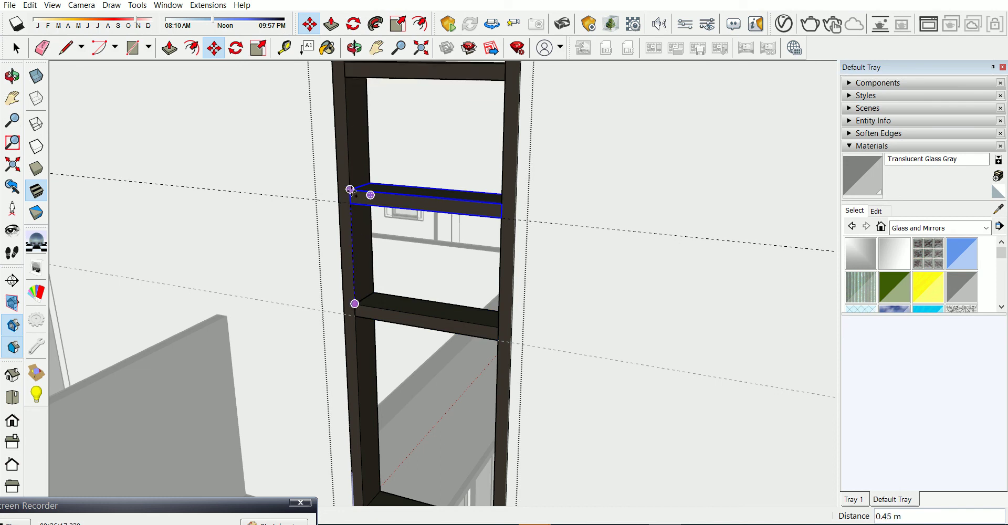
{"action": "key", "text": "space"}
{"action": "scroll", "coordinate": [445, 310], "scroll_direction": "down", "scroll_amount": 3}
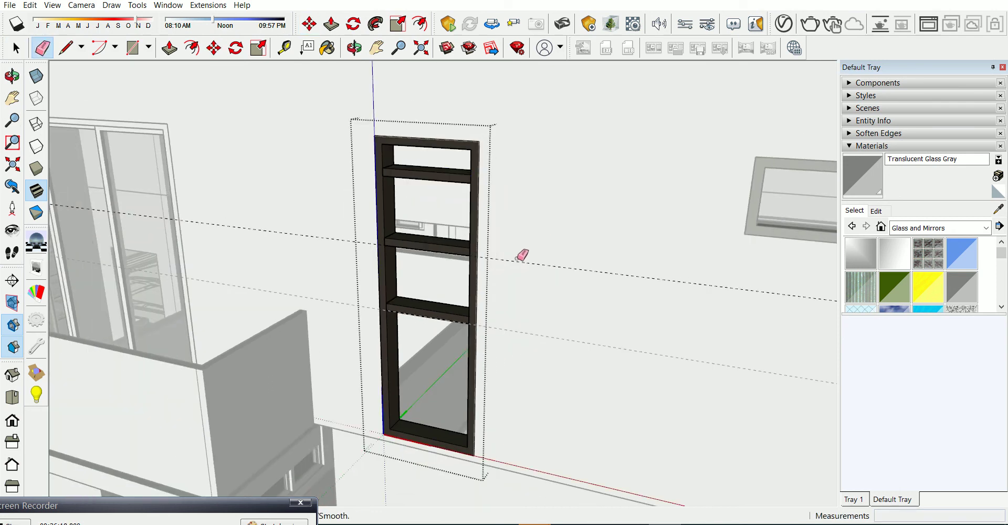
{"action": "scroll", "coordinate": [435, 165], "scroll_direction": "up", "scroll_amount": 3}
Clear stray edges and leave the component's editing context
{"action": "key", "text": "space"}
{"action": "left_click", "coordinate": [434, 162]}
{"action": "scroll", "coordinate": [554, 288], "scroll_direction": "down", "scroll_amount": 2}
{"action": "left_click", "coordinate": [563, 281]}
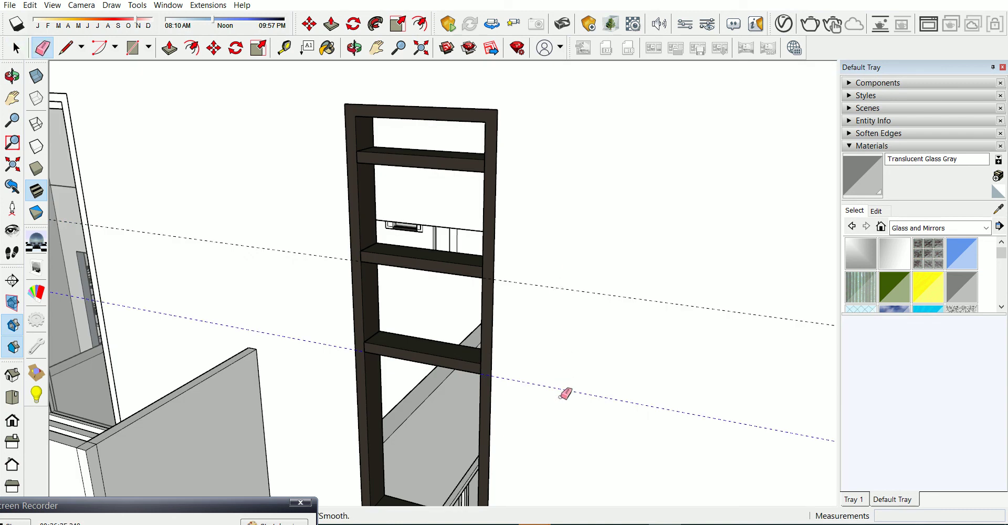
{"action": "key", "text": "e"}
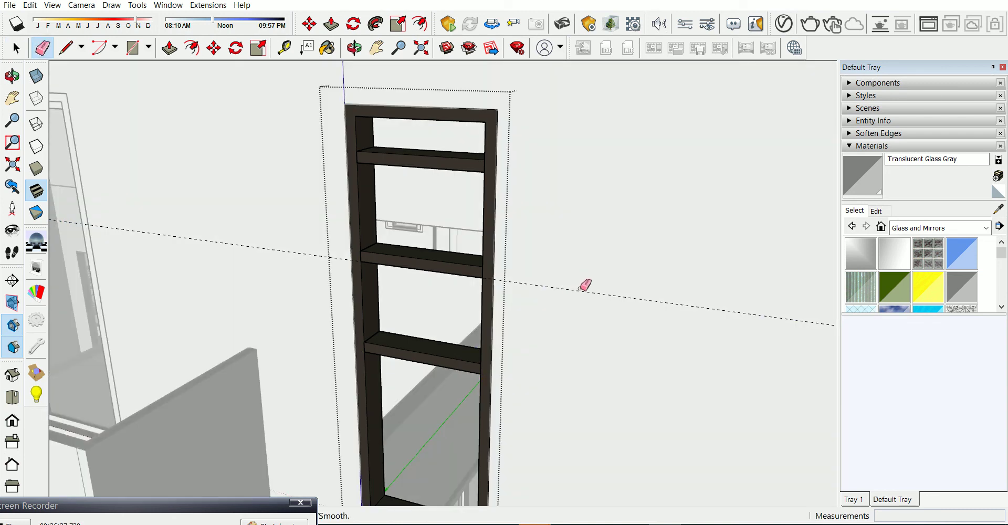
{"action": "key", "text": "space"}
{"action": "left_click", "coordinate": [552, 319]}
{"action": "scroll", "coordinate": [553, 320], "scroll_direction": "down", "scroll_amount": 2}
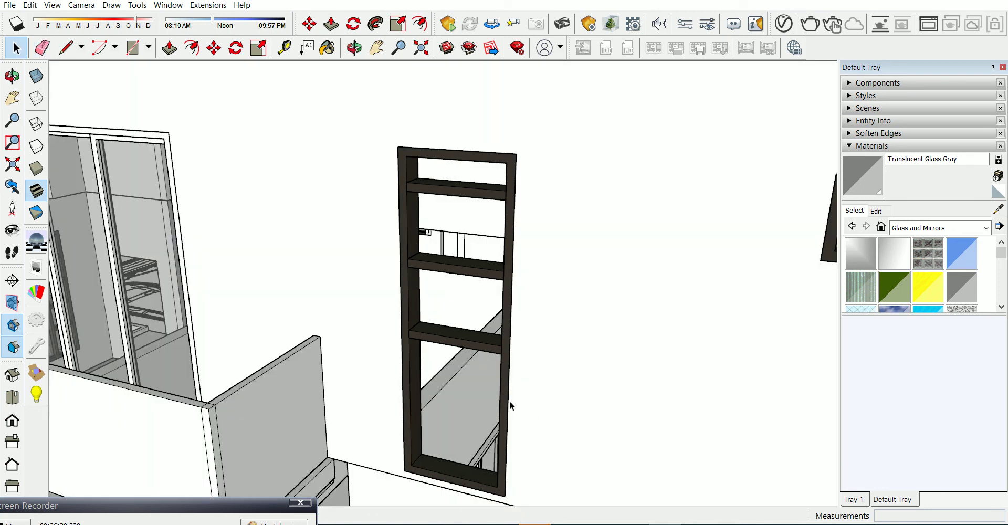
{"action": "double_click", "coordinate": [415, 441]}
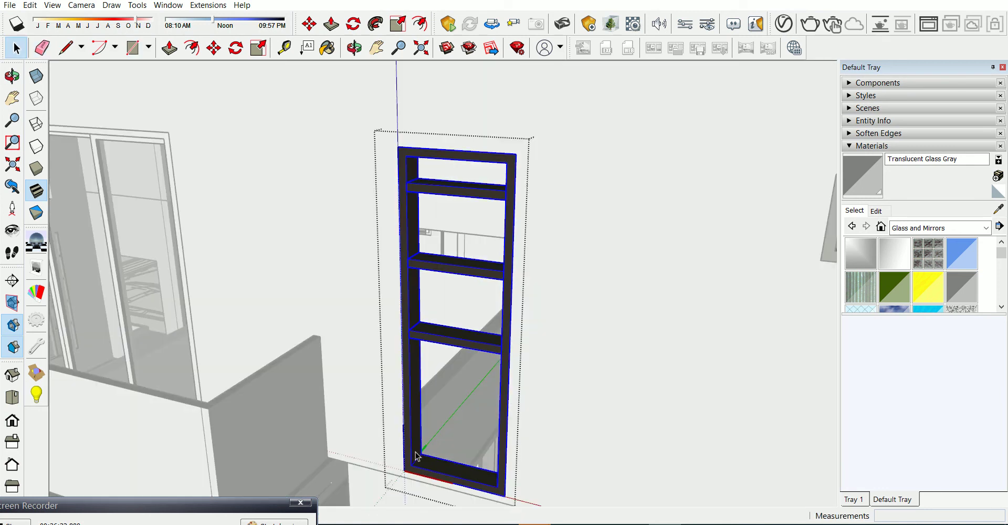
Draw a rectangle over the lower opening and make it a group
{"action": "key", "text": "r"}
{"action": "left_click", "coordinate": [412, 464]}
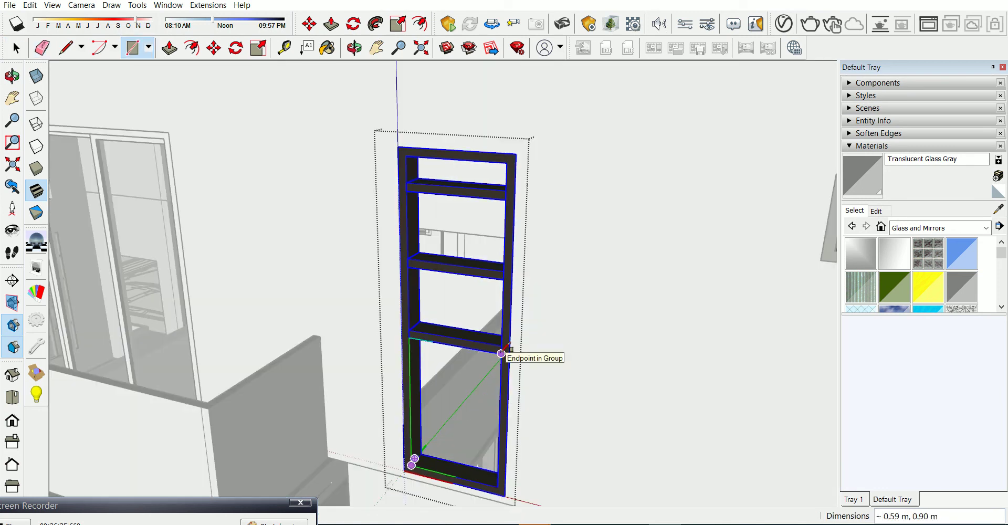
{"action": "left_click", "coordinate": [500, 353]}
{"action": "key", "text": "space"}
{"action": "left_click", "coordinate": [470, 396]}
{"action": "right_click", "coordinate": [470, 397]}
{"action": "left_click", "coordinate": [511, 280]}
{"action": "double_click", "coordinate": [455, 397]}
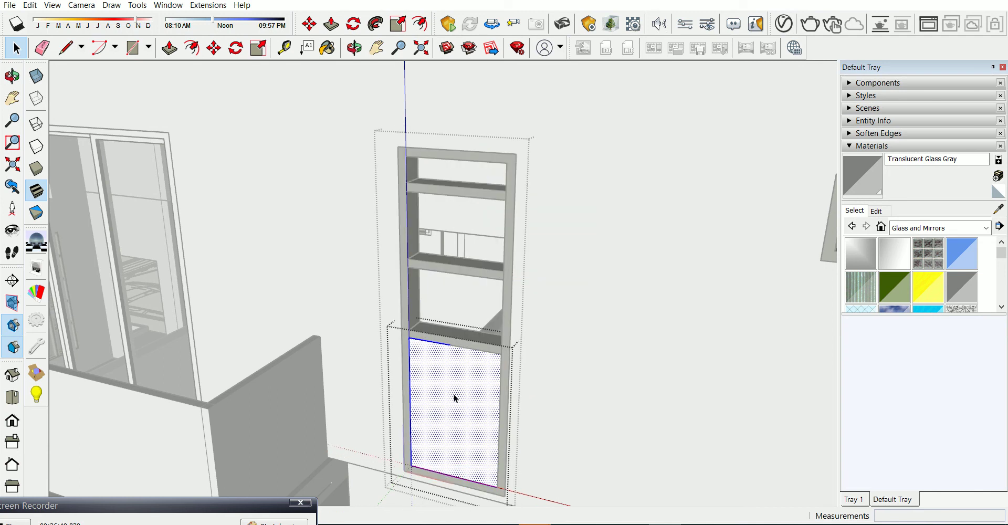
Thicken the lower panel to 0.01 and leave its group
{"action": "key", "text": "p"}
{"action": "left_click", "coordinate": [453, 397]}
{"action": "type", "text": "0.01 m"}
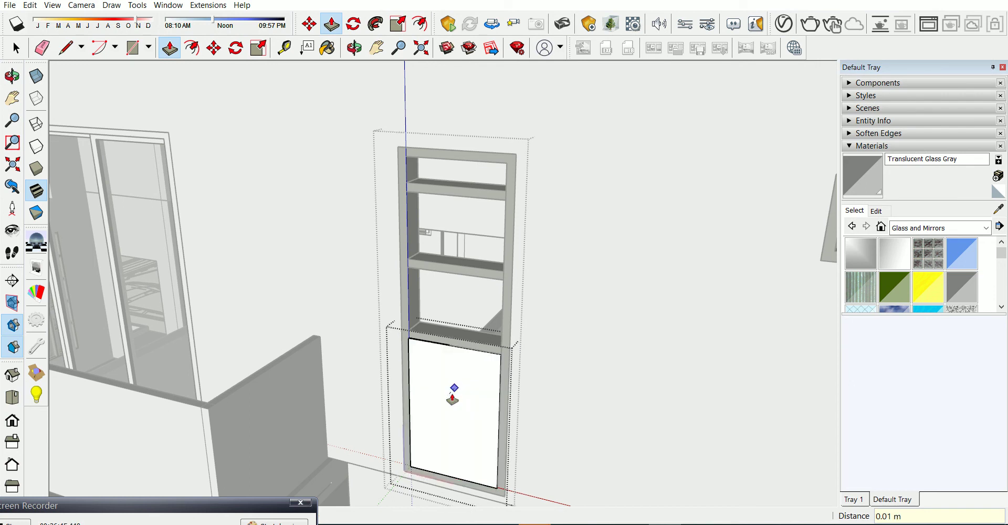
{"action": "key", "text": "Return"}
{"action": "key", "text": "space"}
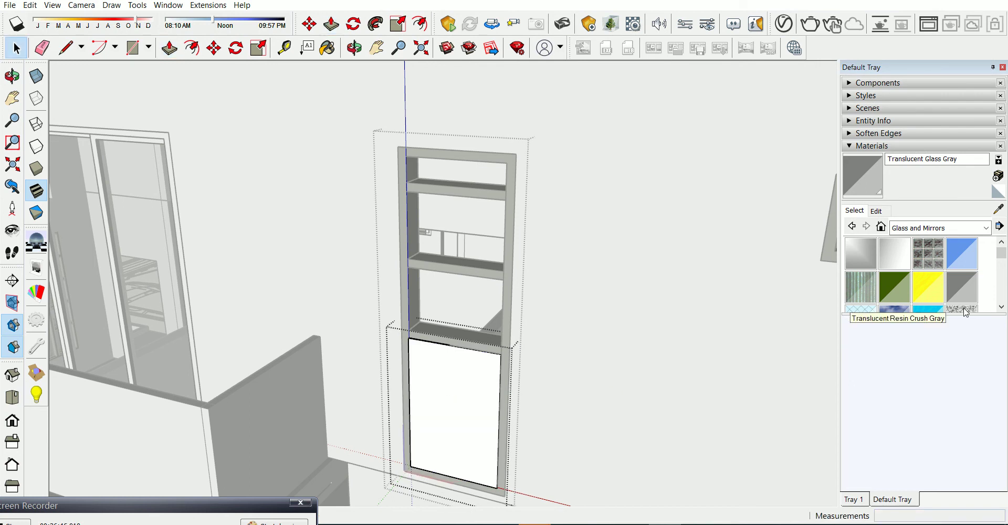
{"action": "left_click", "coordinate": [580, 384]}
{"action": "scroll", "coordinate": [472, 428], "scroll_direction": "up", "scroll_amount": 3}
{"action": "key", "text": "m"}
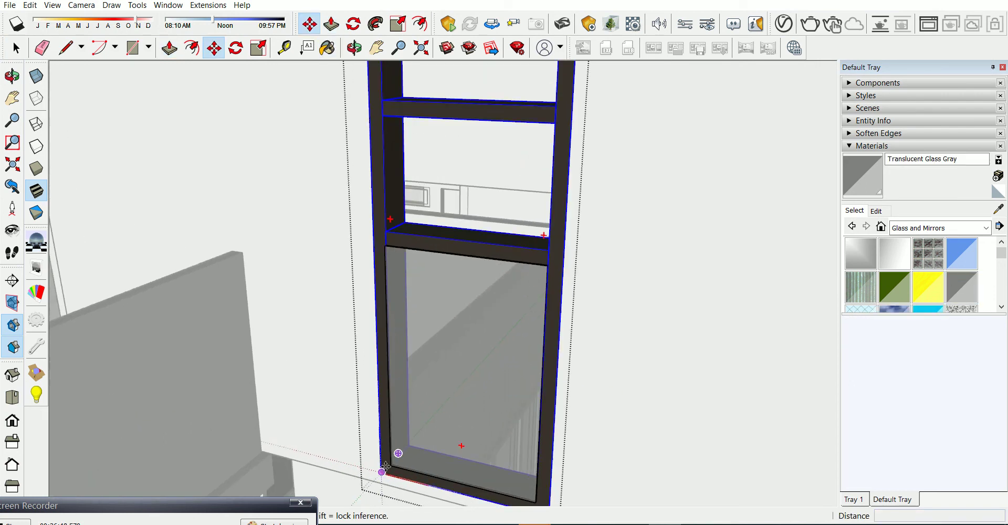
{"action": "scroll", "coordinate": [396, 456], "scroll_direction": "down", "scroll_amount": 3}
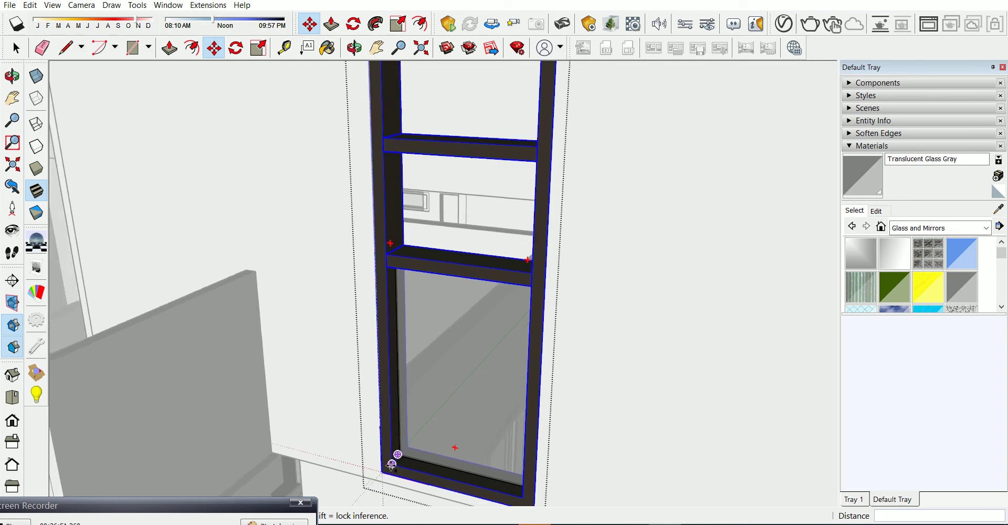
{"action": "scroll", "coordinate": [375, 215], "scroll_direction": "up", "scroll_amount": 3}
Draw a rectangle in the next opening up and group it
{"action": "key", "text": "d"}
{"action": "left_click", "coordinate": [375, 216]}
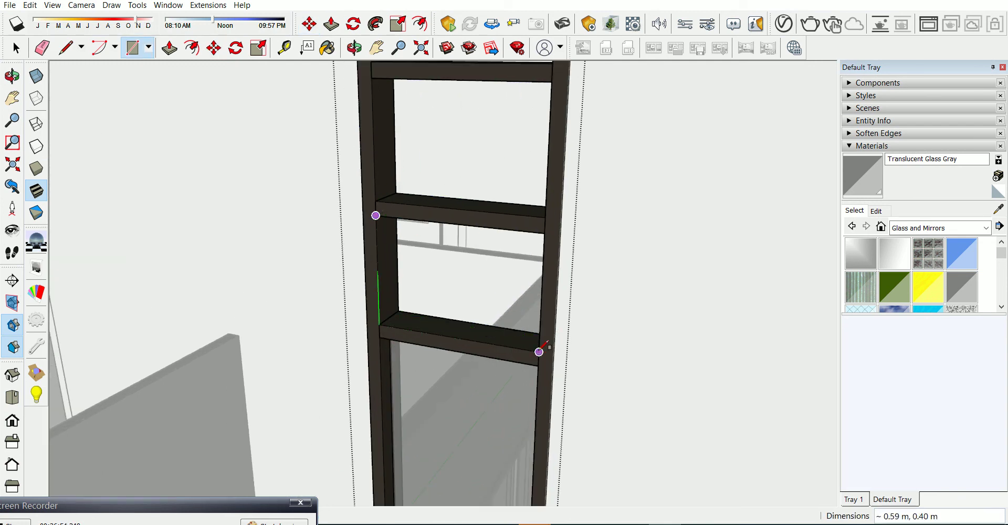
{"action": "left_click", "coordinate": [538, 352]}
{"action": "key", "text": "space"}
{"action": "left_click", "coordinate": [511, 319]}
{"action": "right_click", "coordinate": [508, 324]}
{"action": "left_click", "coordinate": [530, 193]}
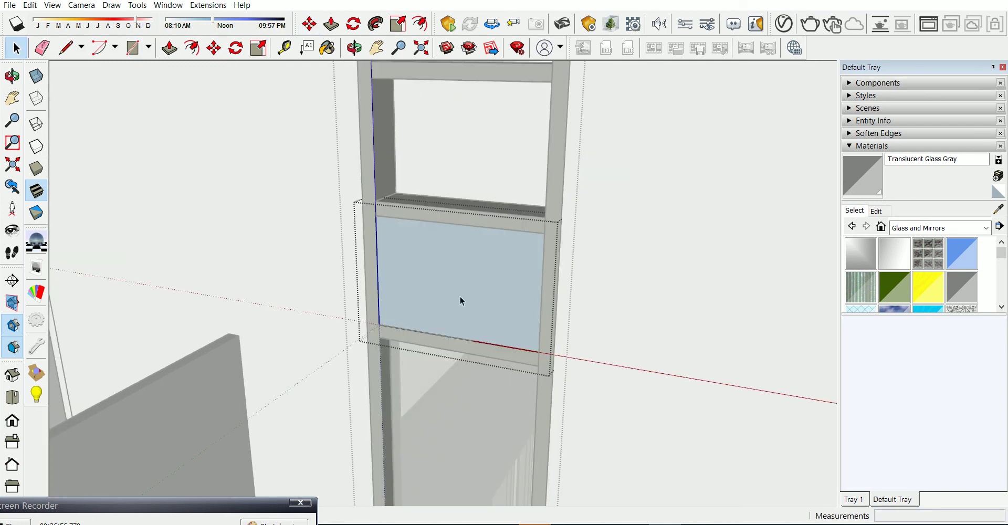
Pull the new glass face out 0.01 m into a pane and select it
{"action": "key", "text": "p"}
{"action": "left_click", "coordinate": [460, 300]}
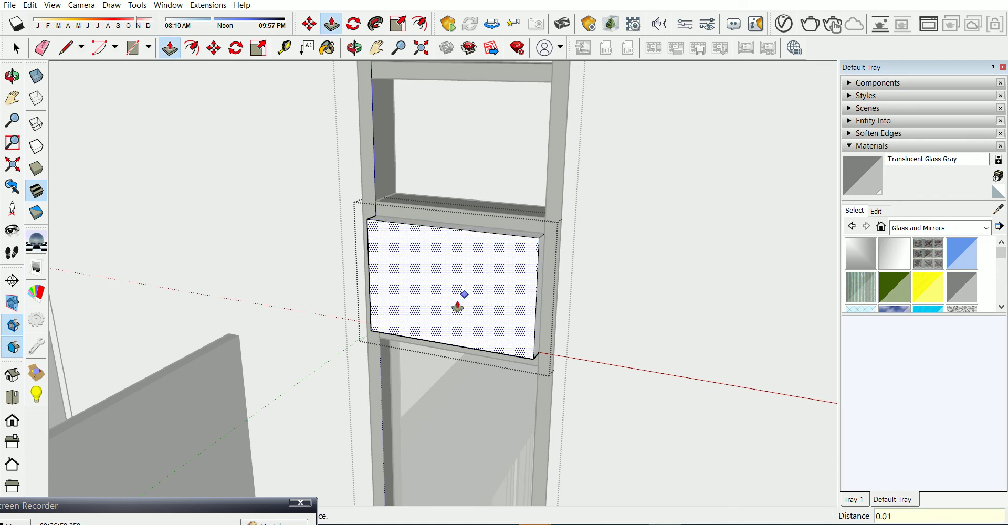
{"action": "key", "text": "Return"}
{"action": "left_click", "coordinate": [962, 285]}
{"action": "left_click", "coordinate": [462, 315]}
Try repositioning the existing glass pane, cancelling the stray moves
{"action": "key", "text": "m"}
{"action": "scroll", "coordinate": [452, 309], "scroll_direction": "up", "scroll_amount": 2}
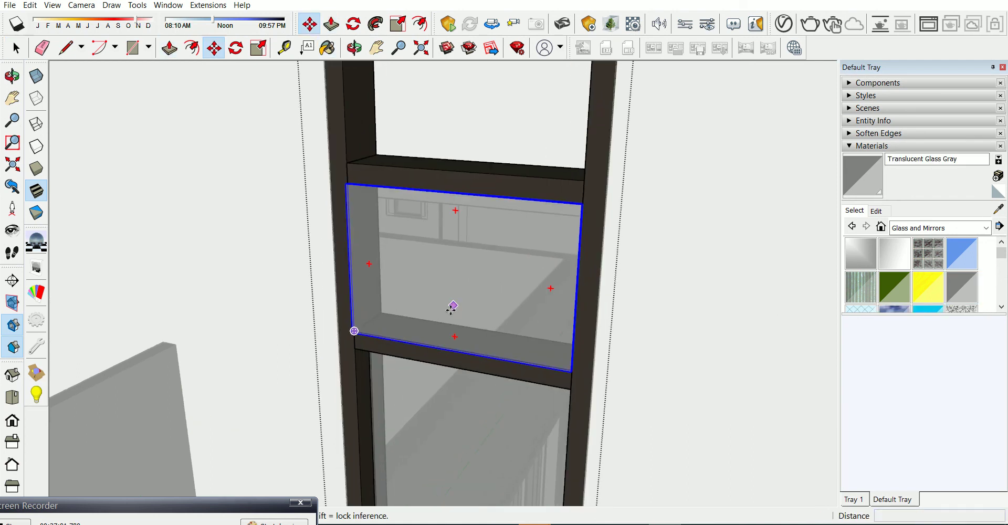
{"action": "left_click", "coordinate": [352, 332]}
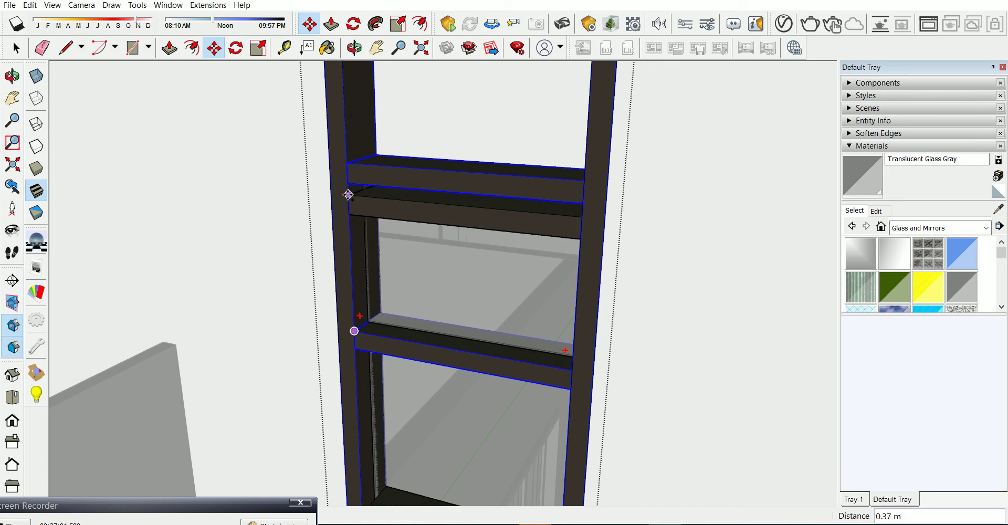
{"action": "key", "text": "Escape"}
{"action": "key", "text": "space"}
{"action": "scroll", "coordinate": [423, 257], "scroll_direction": "down", "scroll_amount": 2}
{"action": "key", "text": "m"}
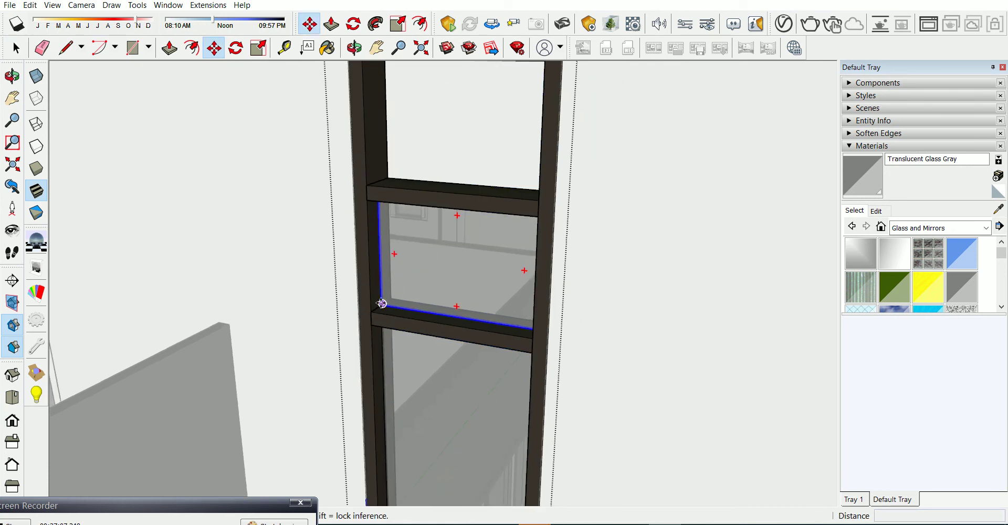
{"action": "left_click", "coordinate": [371, 311]}
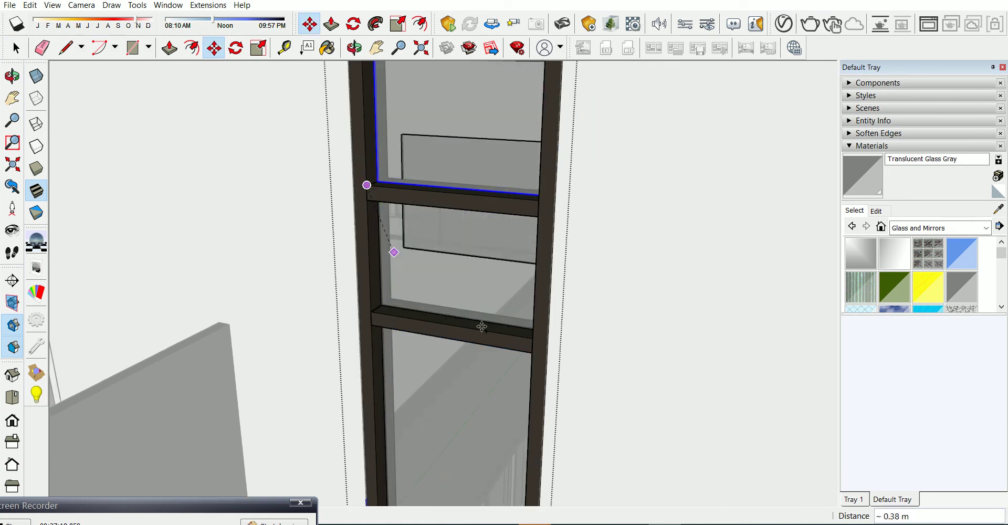
{"action": "scroll", "coordinate": [592, 311], "scroll_direction": "down", "scroll_amount": 2}
{"action": "key", "text": "space"}
{"action": "scroll", "coordinate": [517, 196], "scroll_direction": "up", "scroll_amount": 2}
Draw a rectangle across the top opening and push/pull it into a thin glass pane
{"action": "left_click", "coordinate": [415, 157]}
{"action": "left_click", "coordinate": [575, 123]}
{"action": "key", "text": "space"}
{"action": "right_click", "coordinate": [548, 138]}
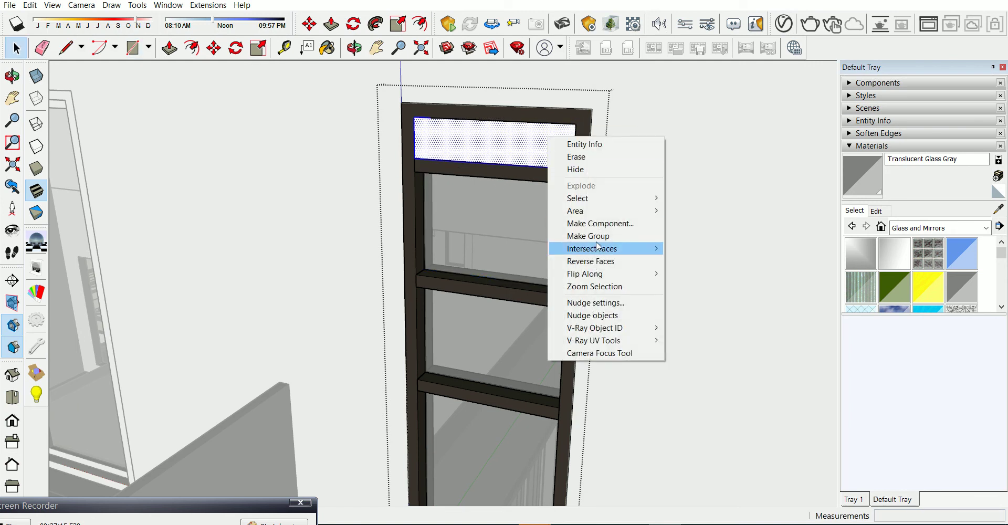
{"action": "key", "text": "Escape"}
{"action": "key", "text": "p"}
{"action": "left_click", "coordinate": [523, 134]}
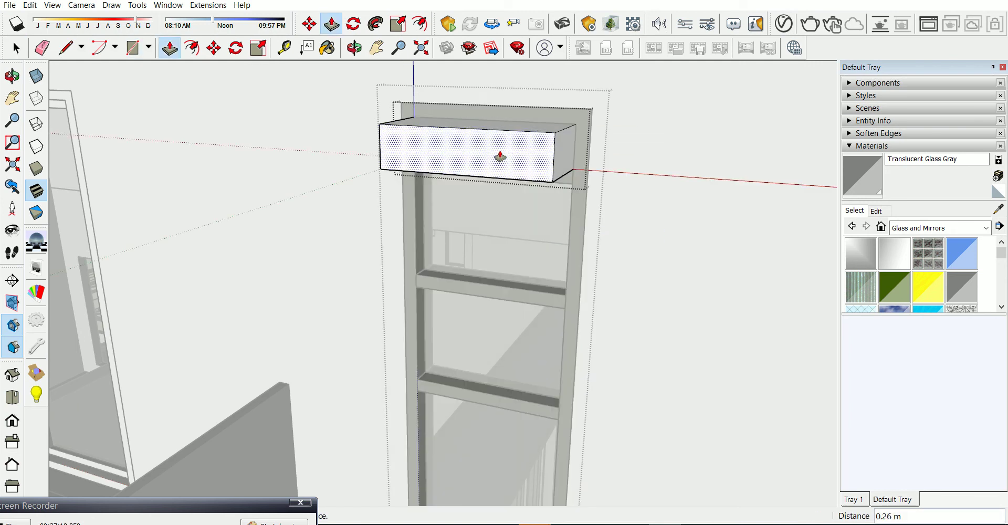
{"action": "type", "text": "v"}
{"action": "key", "text": "Return"}
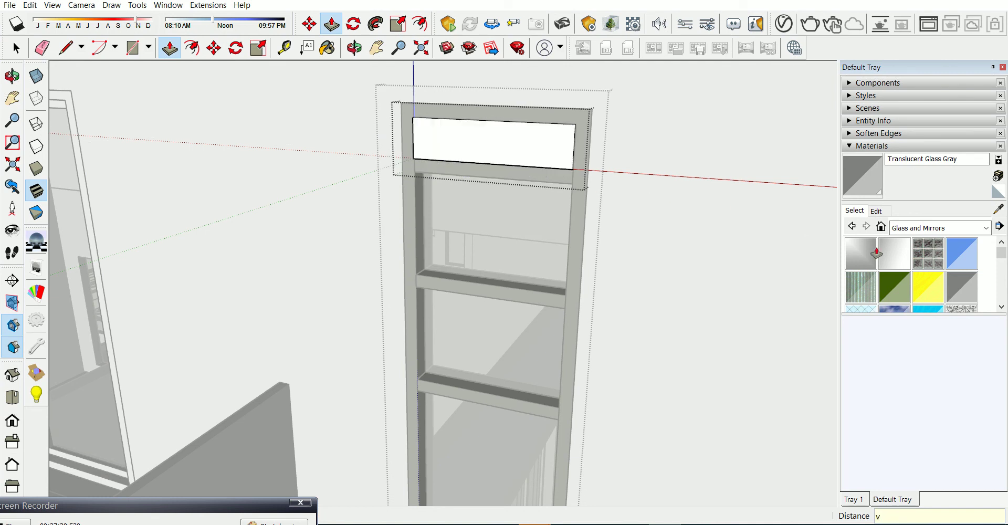
{"action": "key", "text": "space"}
Select the top pane, cancel a stray move, and zoom back out to the whole house
{"action": "left_click", "coordinate": [508, 149]}
{"action": "key", "text": "m"}
{"action": "scroll", "coordinate": [491, 136], "scroll_direction": "up", "scroll_amount": 3}
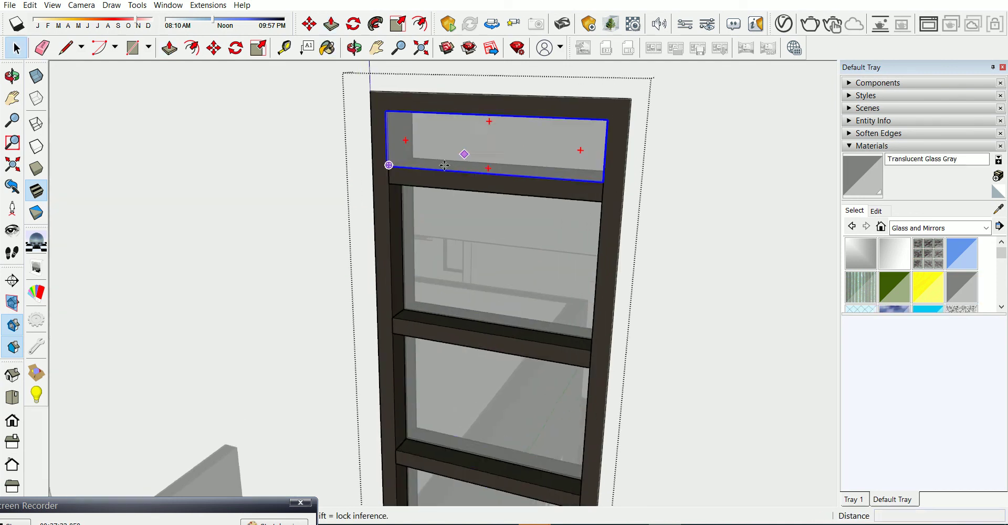
{"action": "scroll", "coordinate": [394, 162], "scroll_direction": "up", "scroll_amount": 1}
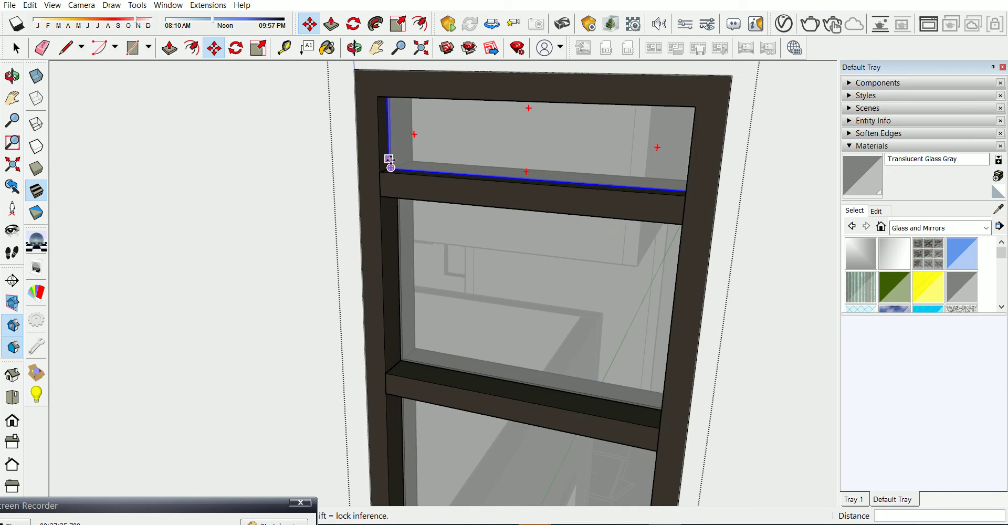
{"action": "scroll", "coordinate": [394, 162], "scroll_direction": "up", "scroll_amount": 3}
{"action": "key", "text": "Escape"}
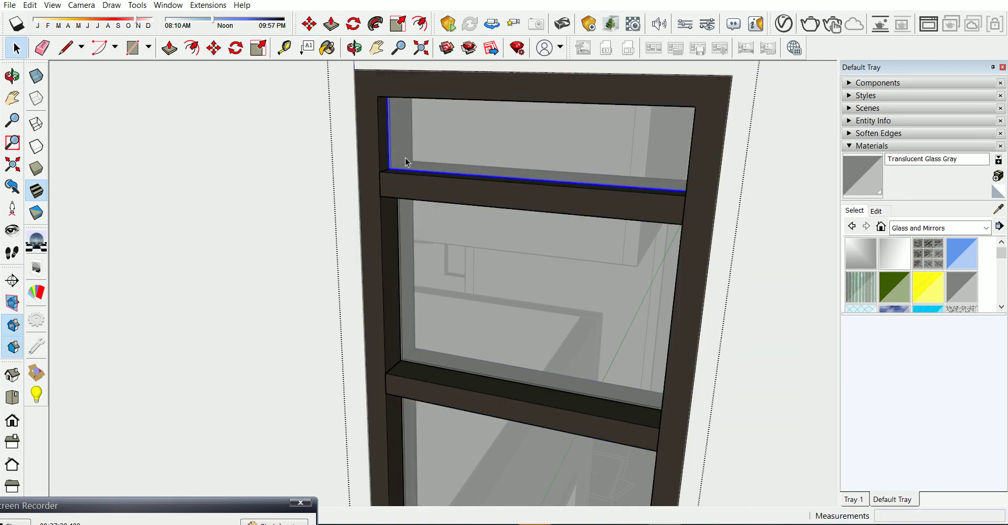
{"action": "left_click", "coordinate": [391, 167]}
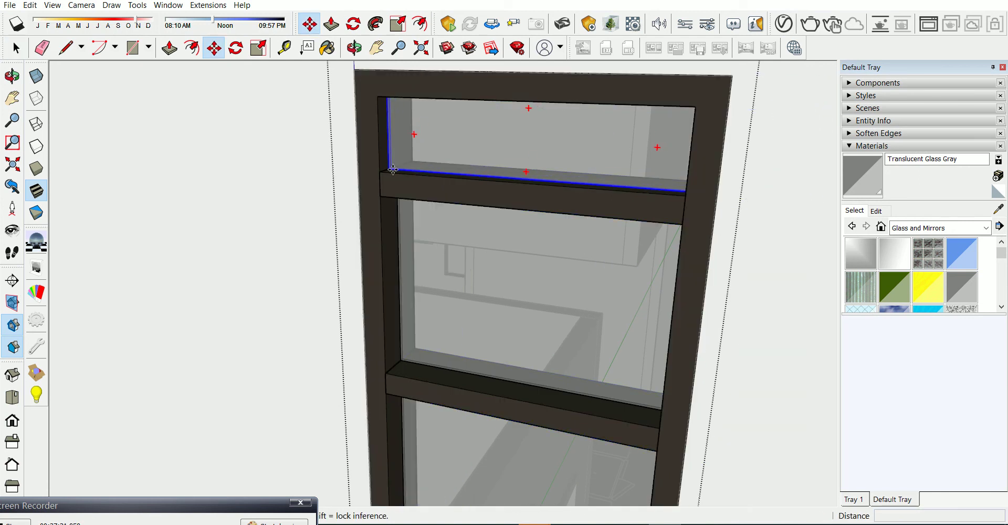
{"action": "scroll", "coordinate": [399, 163], "scroll_direction": "up", "scroll_amount": 1}
{"action": "scroll", "coordinate": [399, 162], "scroll_direction": "up", "scroll_amount": 2}
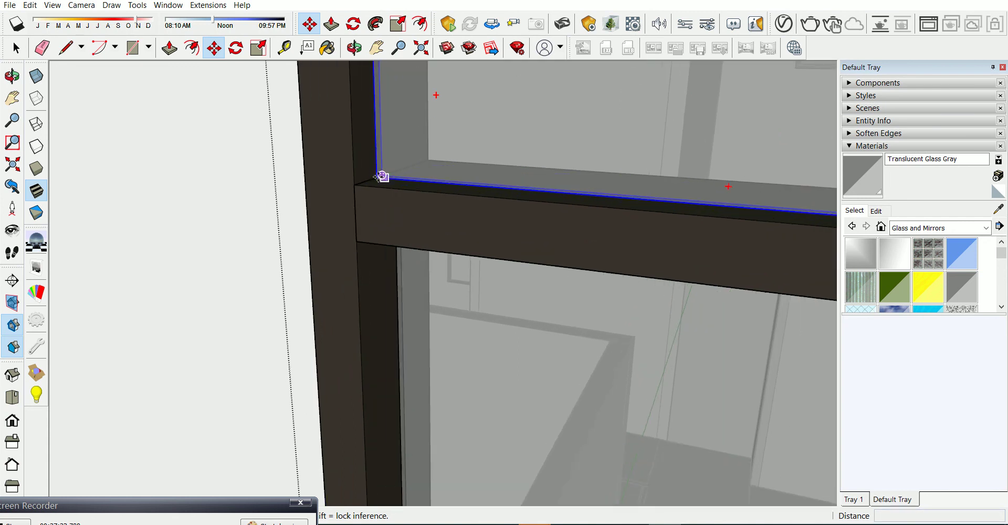
{"action": "key", "text": "space"}
{"action": "scroll", "coordinate": [400, 168], "scroll_direction": "down", "scroll_amount": 2}
{"action": "scroll", "coordinate": [402, 176], "scroll_direction": "down", "scroll_amount": 3}
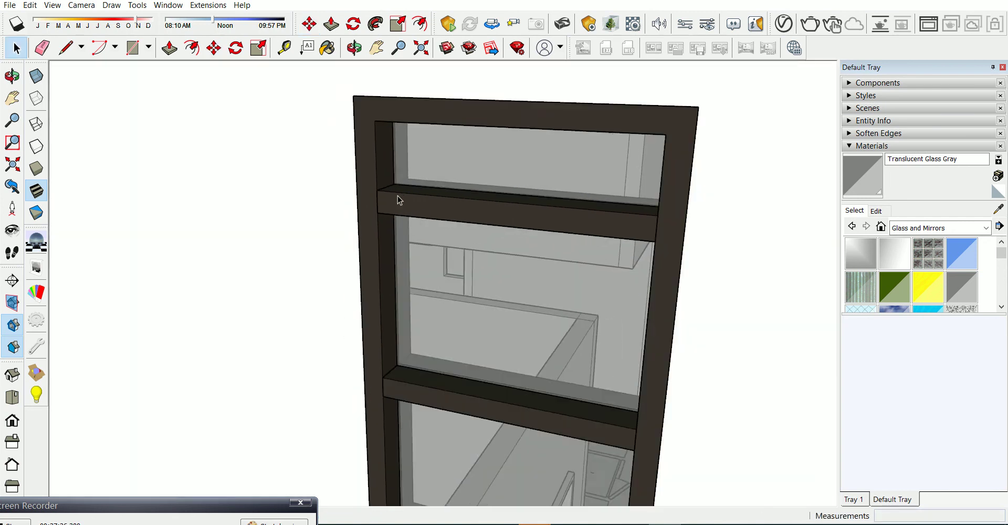
{"action": "scroll", "coordinate": [403, 182], "scroll_direction": "down", "scroll_amount": 3}
{"action": "scroll", "coordinate": [404, 184], "scroll_direction": "down", "scroll_amount": 3}
{"action": "scroll", "coordinate": [405, 184], "scroll_direction": "down", "scroll_amount": 5}
Copy the lower front window 3 m up onto the upper floor
{"action": "scroll", "coordinate": [404, 185], "scroll_direction": "down", "scroll_amount": 3}
{"action": "mouse_move", "coordinate": [514, 368]}
{"action": "middle_mouse_down"}
{"action": "mouse_move", "coordinate": [451, 292]}
{"action": "mouse_move", "coordinate": [671, 289]}
{"action": "mouse_move", "coordinate": [533, 265]}
{"action": "mouse_move", "coordinate": [366, 323]}
{"action": "mouse_move", "coordinate": [357, 341]}
{"action": "middle_mouse_up"}
{"action": "key", "text": "space"}
{"action": "left_click", "coordinate": [336, 393]}
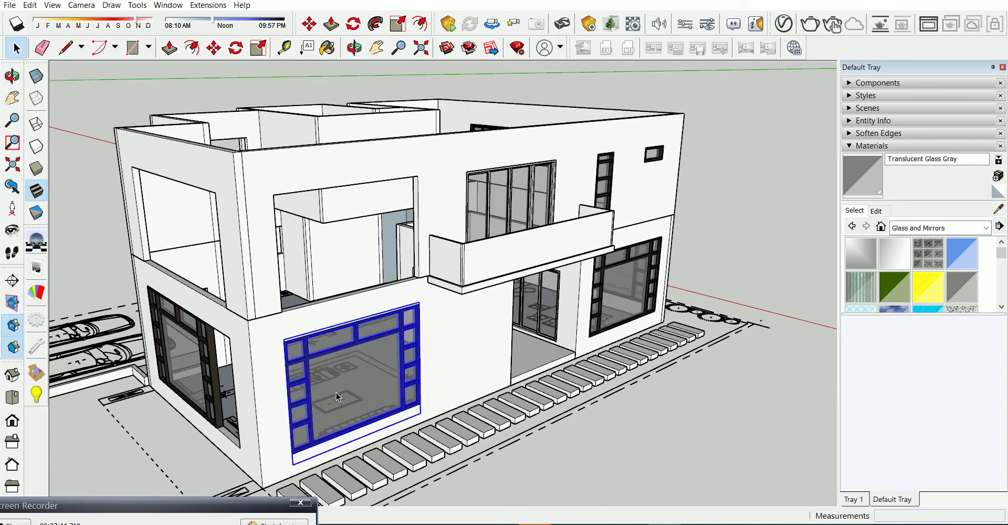
{"action": "scroll", "coordinate": [336, 393], "scroll_direction": "up", "scroll_amount": 5}
{"action": "key", "text": "m"}
{"action": "left_click", "coordinate": [269, 486]}
{"action": "key", "text": "ctrl"}
{"action": "left_click", "coordinate": [255, 265]}
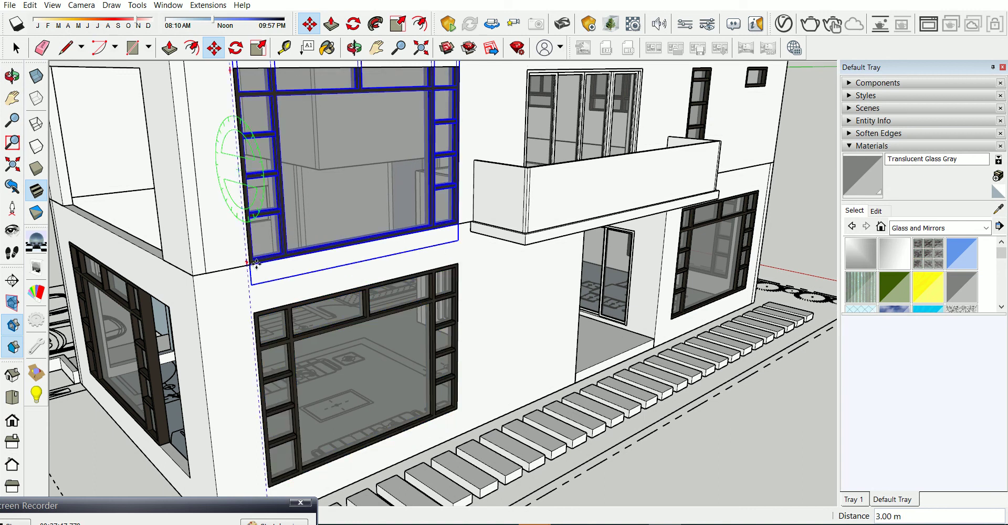
{"action": "scroll", "coordinate": [342, 354], "scroll_direction": "down", "scroll_amount": 4}
{"action": "key", "text": "space"}
{"action": "scroll", "coordinate": [342, 382], "scroll_direction": "up", "scroll_amount": 2}
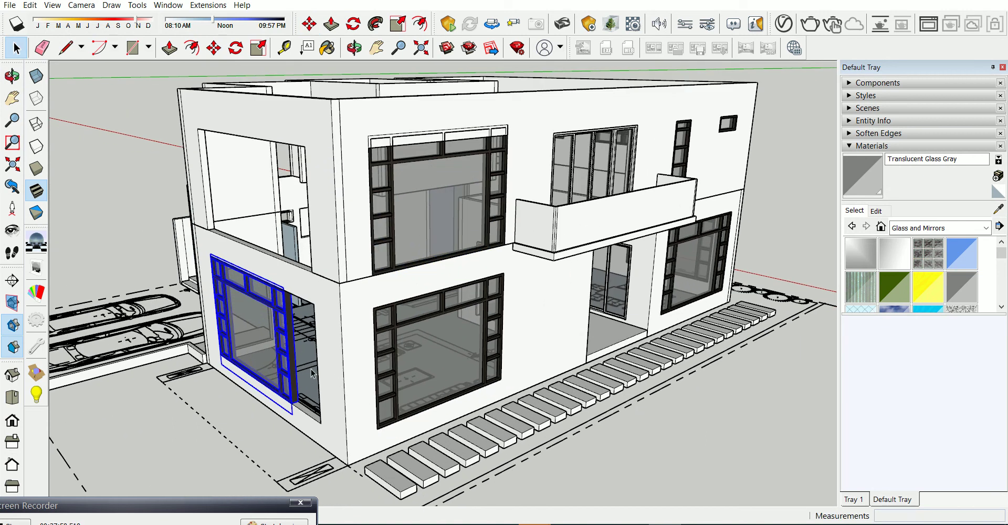
Stretch the selected side window wider with the Scale tool
{"action": "middle_click_drag", "start_coordinate": [311, 373], "coordinate": [473, 367]}
{"action": "scroll", "coordinate": [625, 353], "scroll_direction": "up", "scroll_amount": 3}
{"action": "key", "text": "t"}
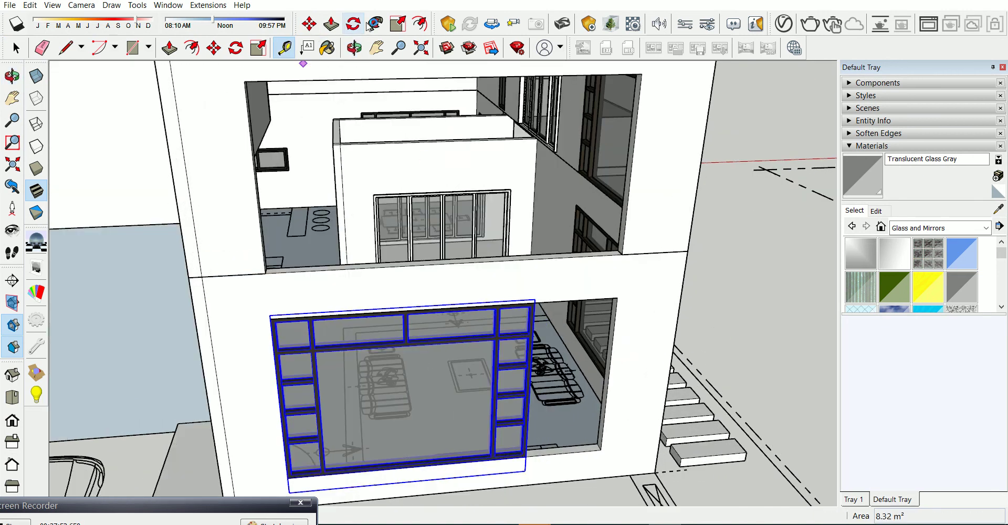
{"action": "left_click", "coordinate": [397, 23]}
{"action": "left_click_drag", "start_coordinate": [527, 386], "coordinate": [606, 389]}
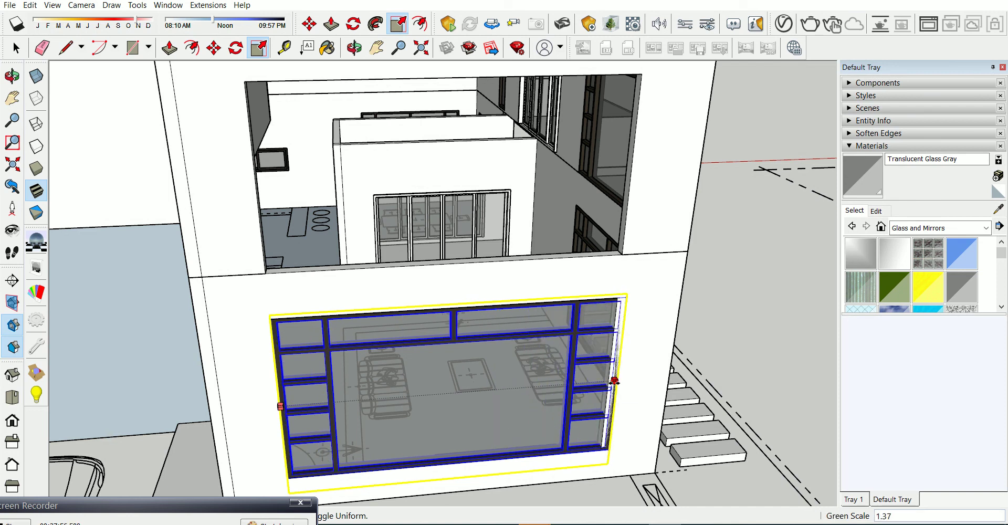
{"action": "key", "text": "space"}
{"action": "scroll", "coordinate": [543, 406], "scroll_direction": "down", "scroll_amount": 2}
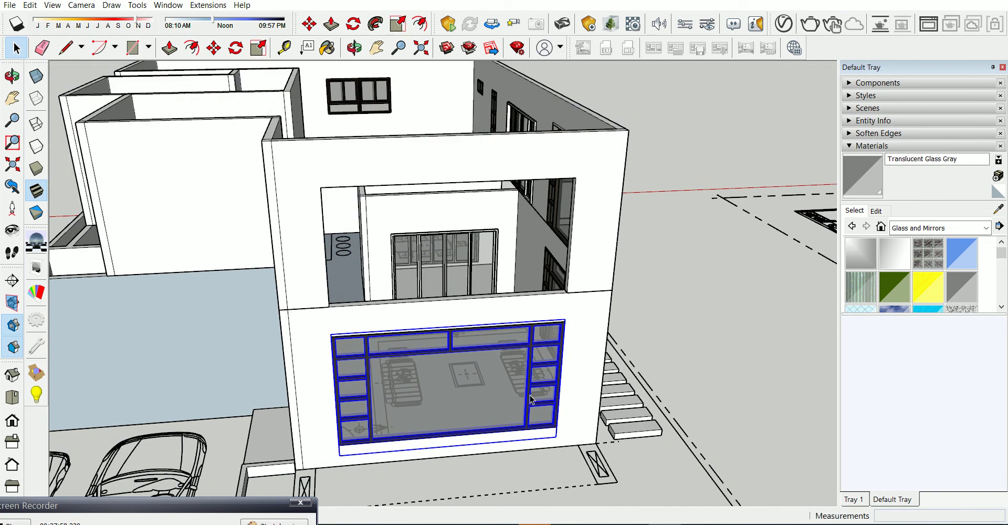
Copy the side window 3 m up and shorten its height to about 0.91 using X-ray
{"action": "key", "text": "m"}
{"action": "left_click", "coordinate": [557, 427]}
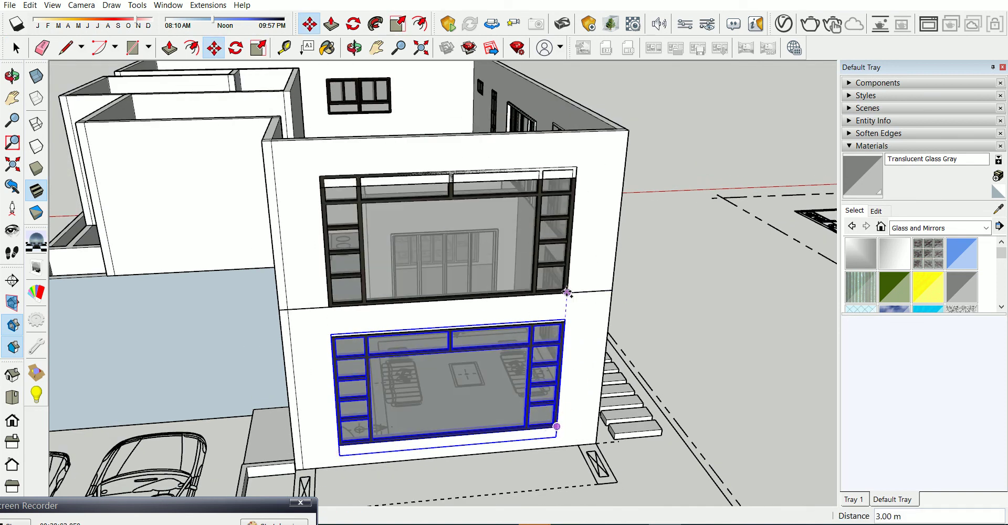
{"action": "left_click", "coordinate": [567, 292]}
{"action": "scroll", "coordinate": [494, 143], "scroll_direction": "up", "scroll_amount": 1}
{"action": "left_click", "coordinate": [405, 25]}
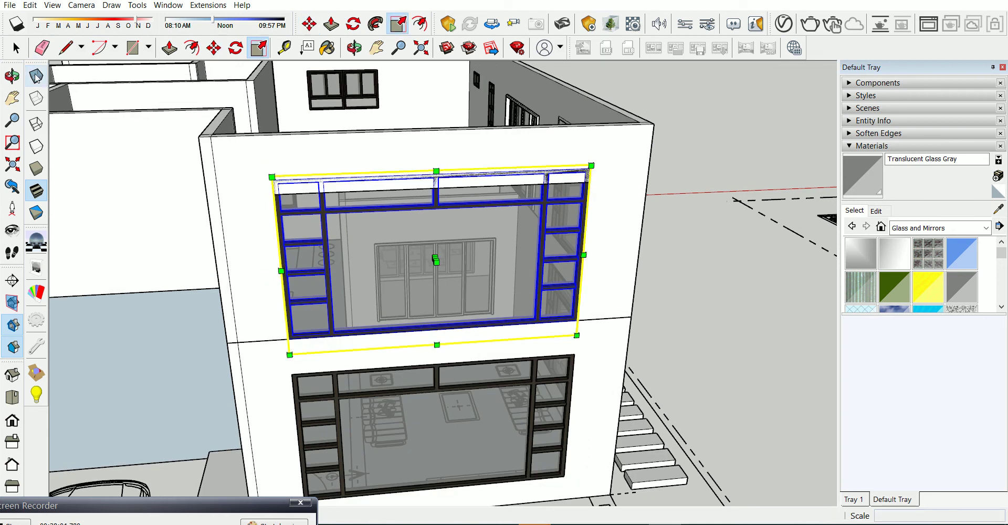
{"action": "left_click", "coordinate": [36, 77]}
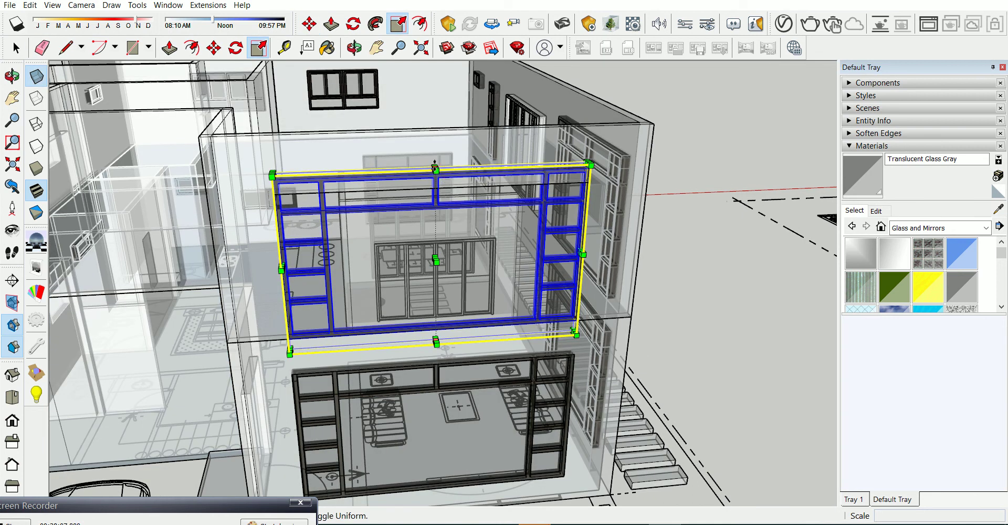
{"action": "left_click_drag", "start_coordinate": [434, 165], "coordinate": [435, 186]}
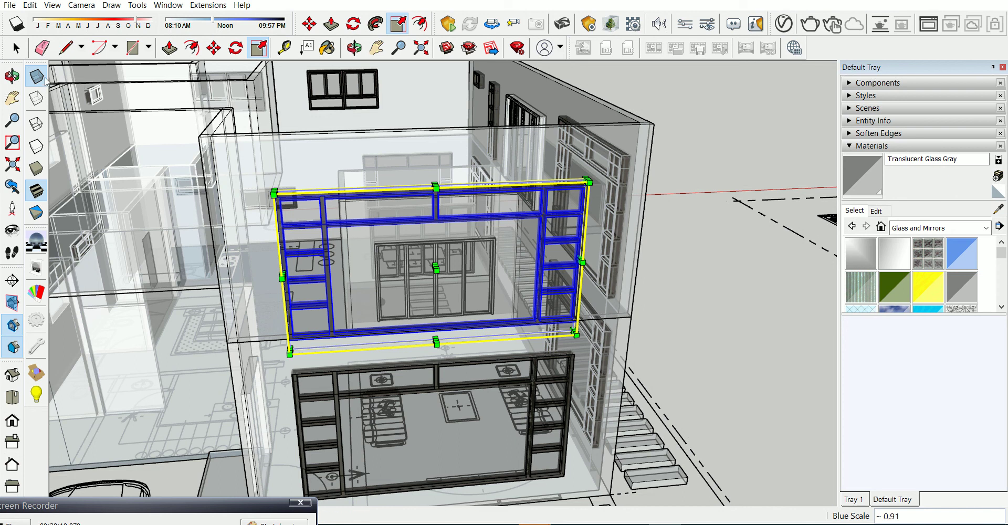
{"action": "left_click", "coordinate": [36, 76]}
{"action": "key", "text": "o"}
{"action": "scroll", "coordinate": [459, 271], "scroll_direction": "down", "scroll_amount": 5}
{"action": "mouse_move", "coordinate": [458, 272]}
{"action": "left_mouse_down"}
{"action": "mouse_move", "coordinate": [632, 367]}
{"action": "mouse_move", "coordinate": [703, 349]}
{"action": "left_mouse_up"}
{"action": "scroll", "coordinate": [678, 246], "scroll_direction": "up", "scroll_amount": 5}
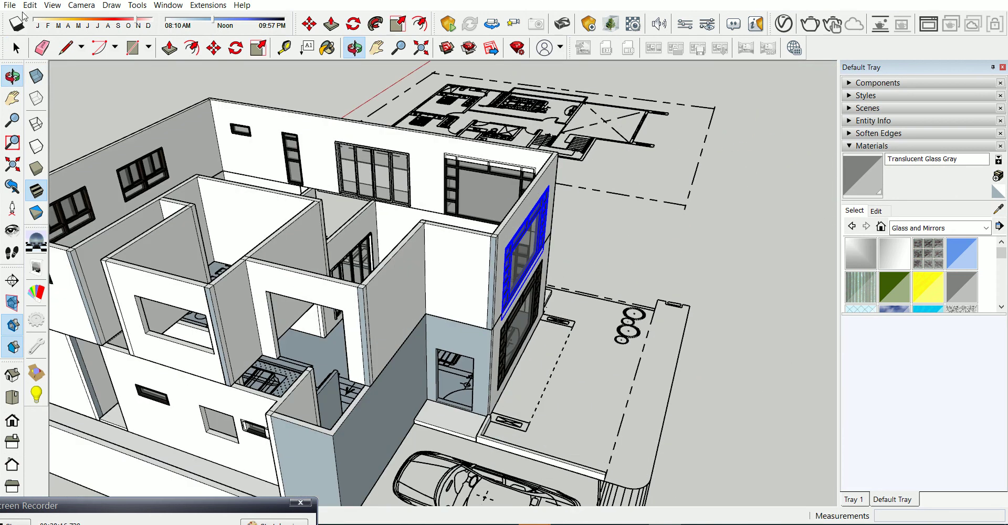
Import the 'front door' component from SKETCHUP COMPONENT > DOOR
{"action": "left_click", "coordinate": [9, 5]}
{"action": "left_click", "coordinate": [21, 180]}
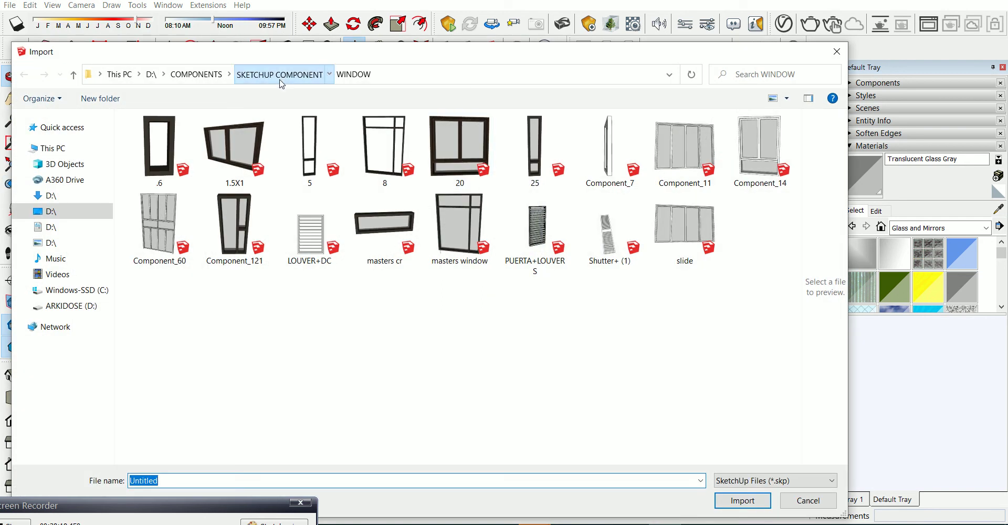
{"action": "left_click", "coordinate": [280, 76]}
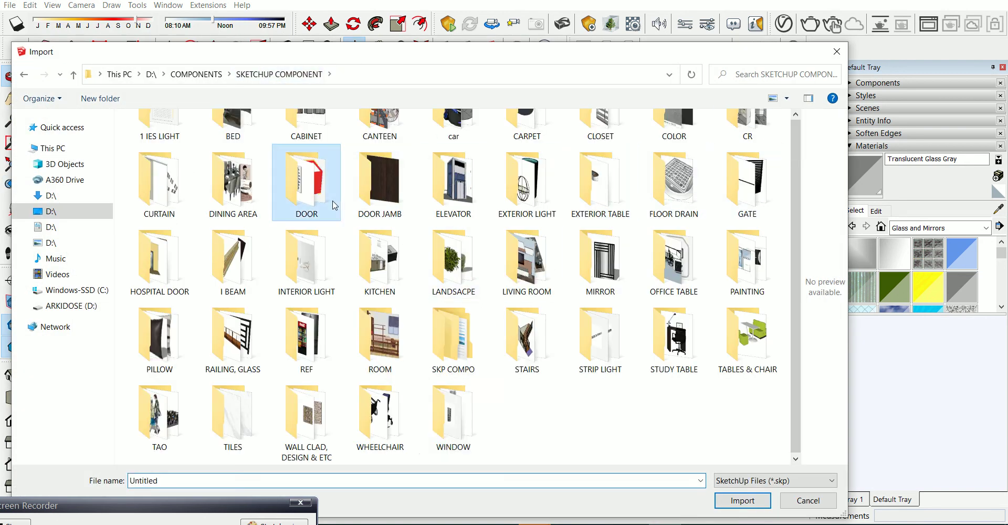
{"action": "double_click", "coordinate": [335, 205]}
{"action": "left_click", "coordinate": [735, 271]}
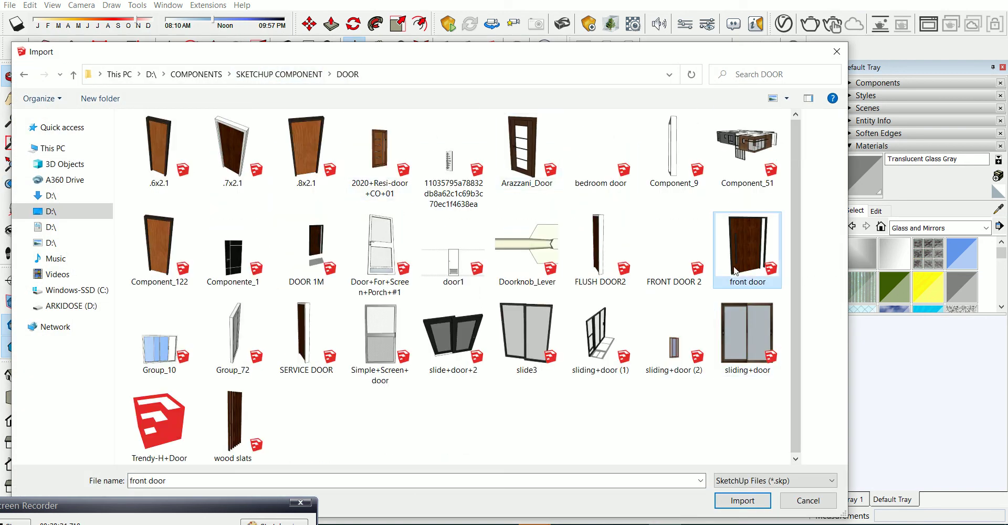
{"action": "left_click", "coordinate": [742, 500]}
Place the imported door and rotate it 90 degrees
{"action": "scroll", "coordinate": [462, 367], "scroll_direction": "up", "scroll_amount": 5}
{"action": "left_click", "coordinate": [451, 420]}
{"action": "key", "text": "q"}
{"action": "scroll", "coordinate": [457, 425], "scroll_direction": "up", "scroll_amount": 3}
{"action": "scroll", "coordinate": [455, 417], "scroll_direction": "up", "scroll_amount": 2}
{"action": "left_click", "coordinate": [453, 415]}
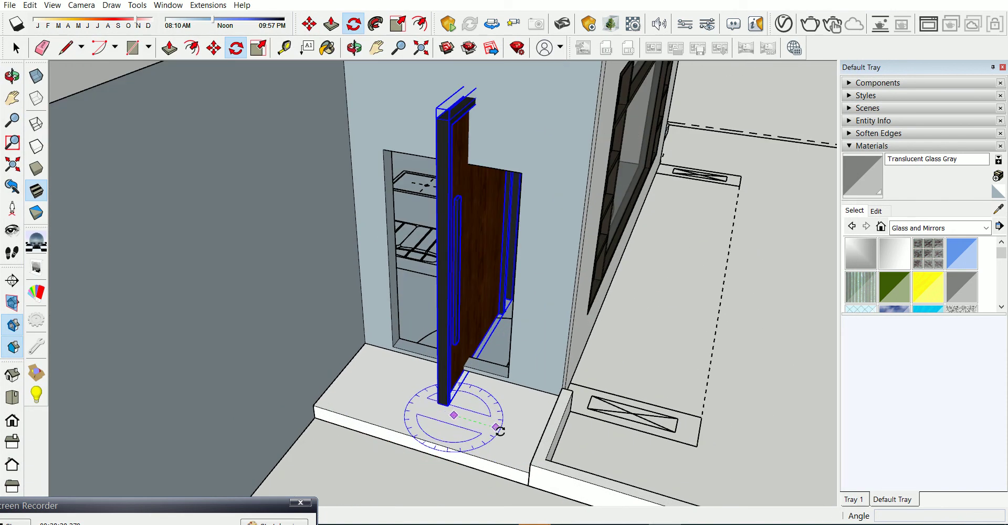
{"action": "left_click", "coordinate": [499, 429]}
{"action": "left_click", "coordinate": [437, 437]}
Move the door into the side entrance wall opening
{"action": "key", "text": "m"}
{"action": "scroll", "coordinate": [461, 429], "scroll_direction": "down", "scroll_amount": 2}
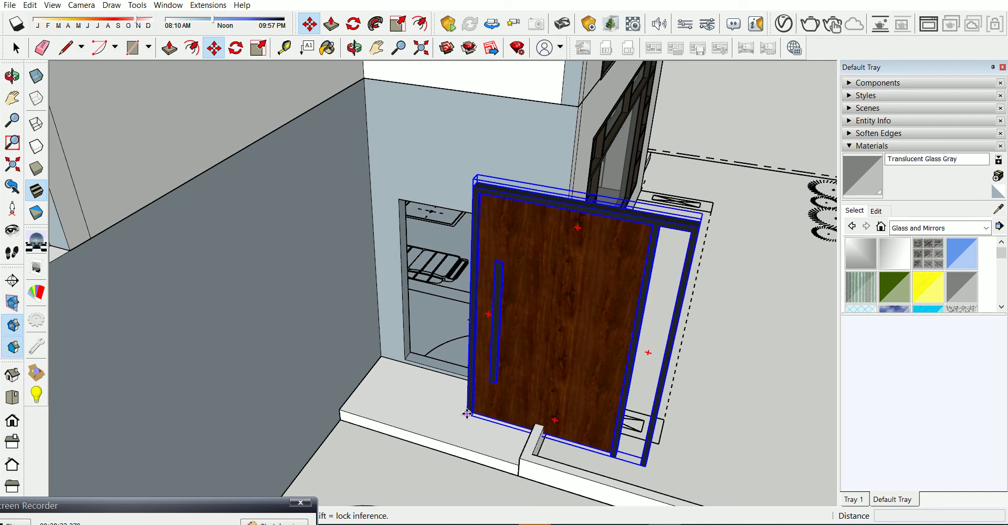
{"action": "left_click", "coordinate": [467, 413]}
{"action": "scroll", "coordinate": [467, 414], "scroll_direction": "up", "scroll_amount": 2}
{"action": "left_click", "coordinate": [515, 121]}
{"action": "scroll", "coordinate": [471, 416], "scroll_direction": "down", "scroll_amount": 2}
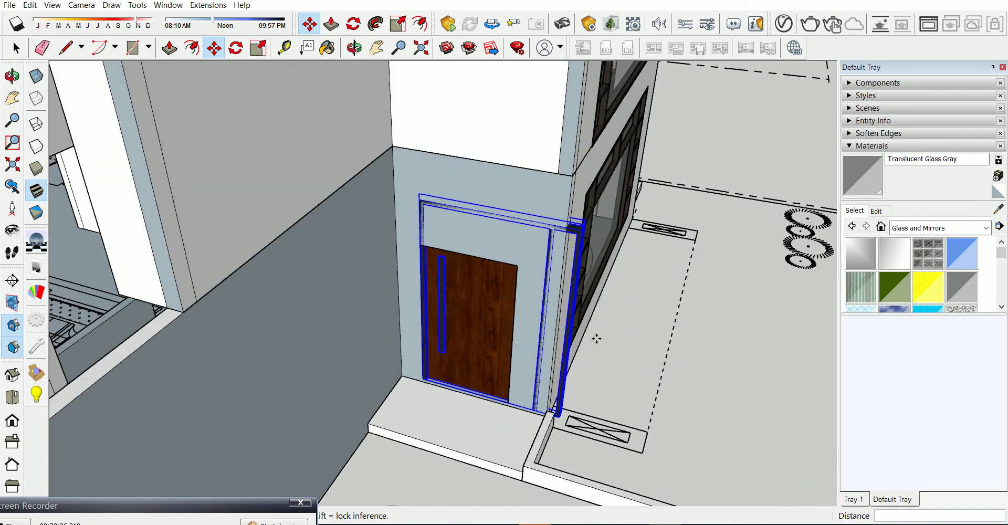
Face the door wall and try narrowing the frame inside the component, reverting the change
{"action": "middle_click_drag", "start_coordinate": [596, 338], "coordinate": [518, 274]}
{"action": "scroll", "coordinate": [518, 274], "scroll_direction": "up", "scroll_amount": 2}
{"action": "scroll", "coordinate": [518, 274], "scroll_direction": "up", "scroll_amount": 2}
{"action": "scroll", "coordinate": [518, 273], "scroll_direction": "up", "scroll_amount": 2}
{"action": "key", "text": "t"}
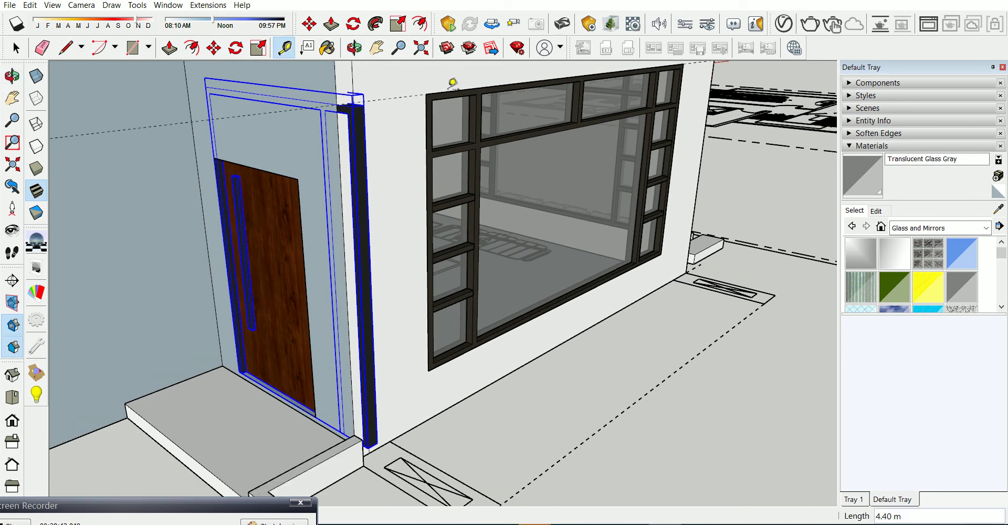
{"action": "scroll", "coordinate": [369, 88], "scroll_direction": "down", "scroll_amount": 2}
{"action": "middle_click_drag", "start_coordinate": [370, 88], "coordinate": [483, 255]}
{"action": "key", "text": "space"}
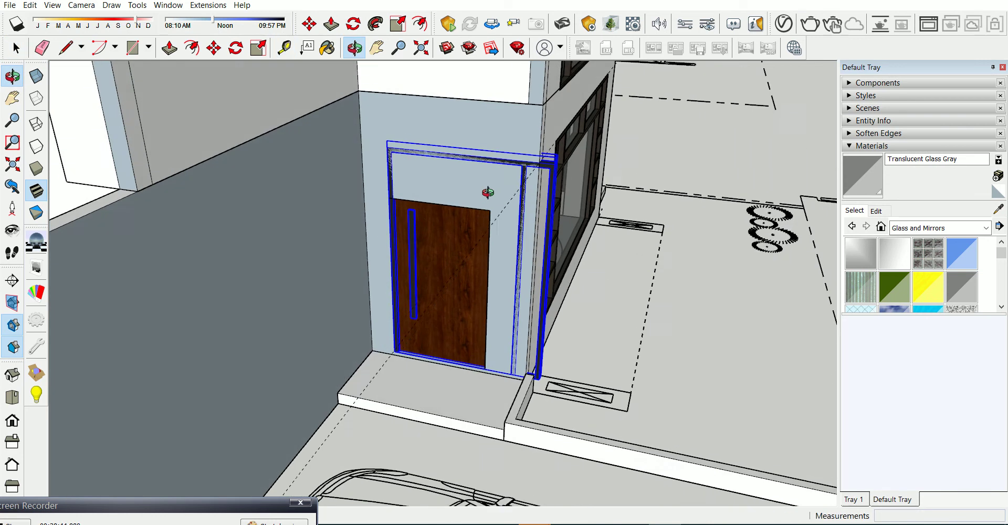
{"action": "scroll", "coordinate": [554, 205], "scroll_direction": "up", "scroll_amount": 2}
{"action": "double_click", "coordinate": [554, 205]}
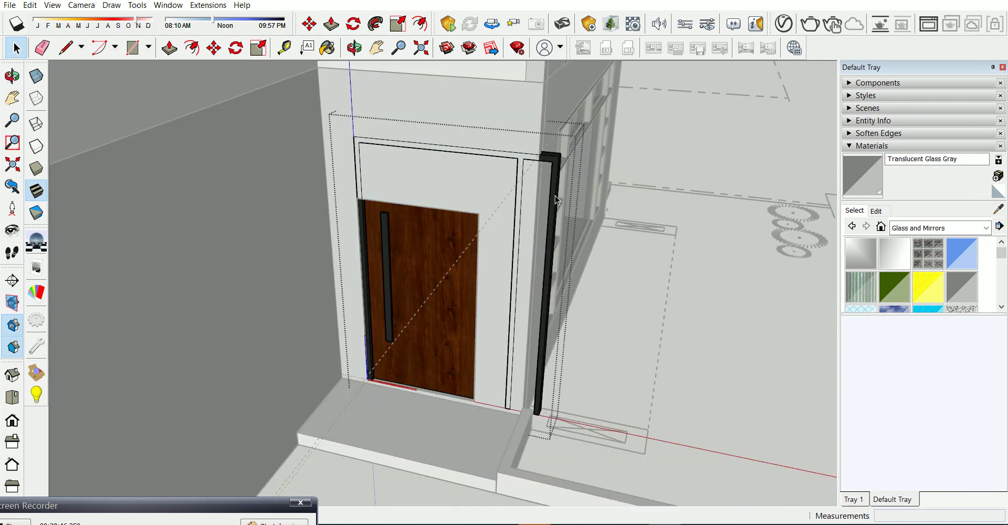
{"action": "left_click", "coordinate": [397, 25]}
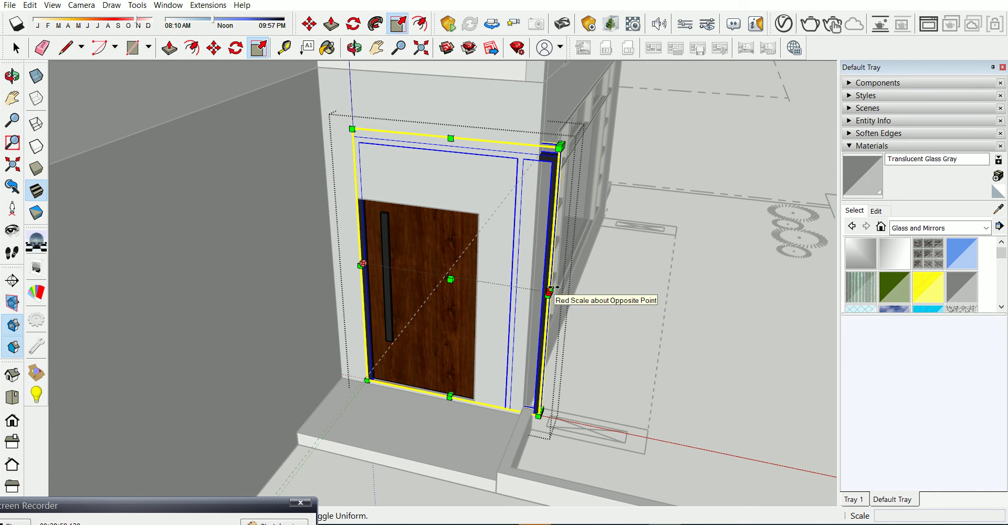
{"action": "left_click_drag", "start_coordinate": [553, 294], "coordinate": [477, 288]}
{"action": "key", "text": "Escape"}
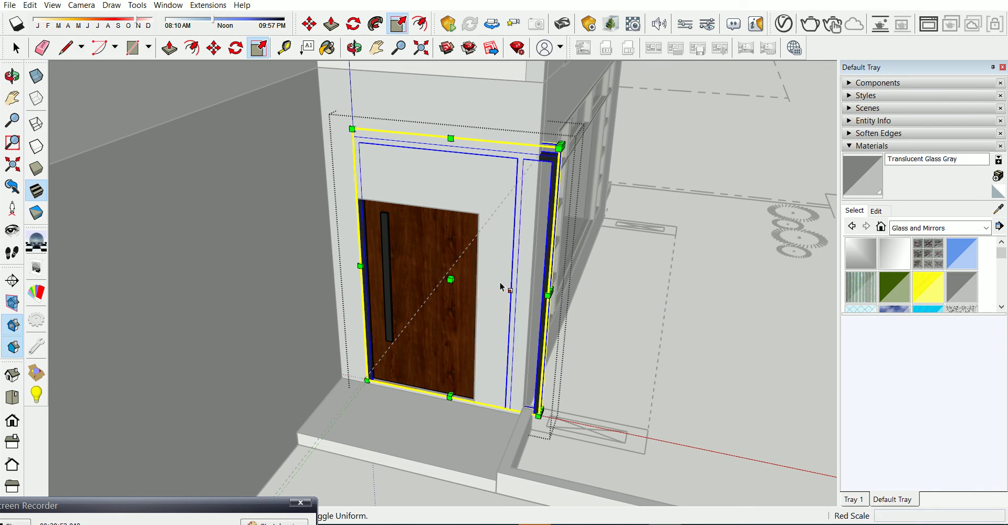
{"action": "left_click", "coordinate": [496, 279]}
{"action": "key", "text": "space"}
{"action": "scroll", "coordinate": [500, 294], "scroll_direction": "down", "scroll_amount": 2}
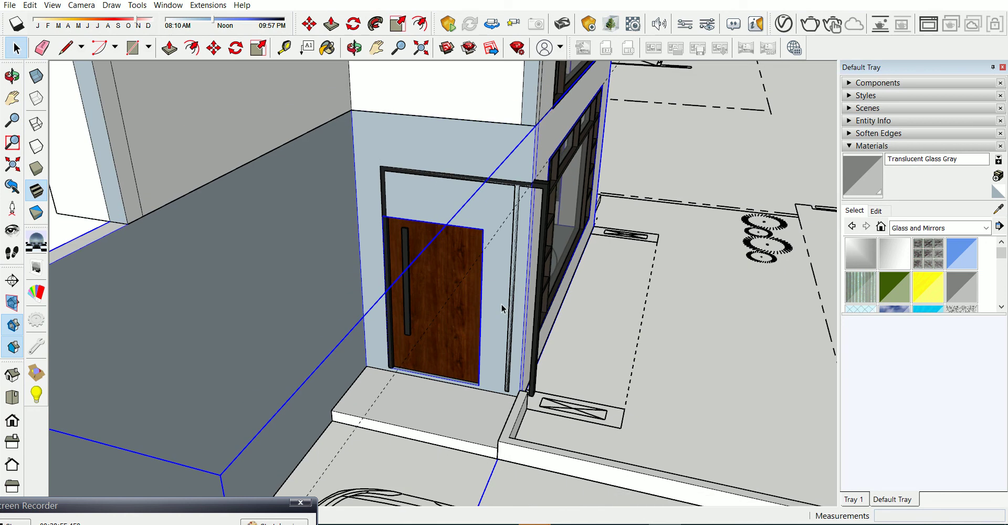
Scale the whole door frame to about 0.64 width, cancelling a height change
{"action": "left_click", "coordinate": [518, 171]}
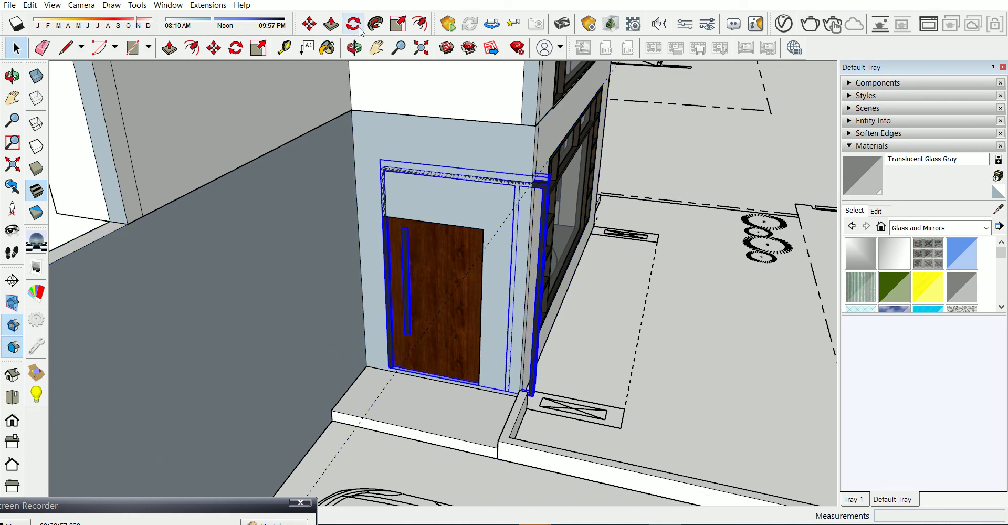
{"action": "left_click", "coordinate": [391, 26]}
{"action": "left_click", "coordinate": [403, 31]}
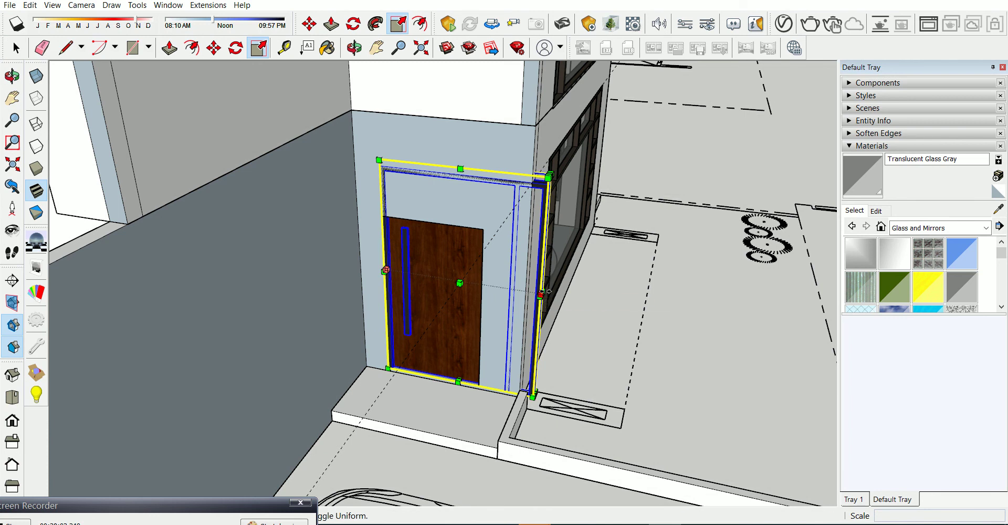
{"action": "left_click_drag", "start_coordinate": [544, 296], "coordinate": [481, 288]}
{"action": "key", "text": "x"}
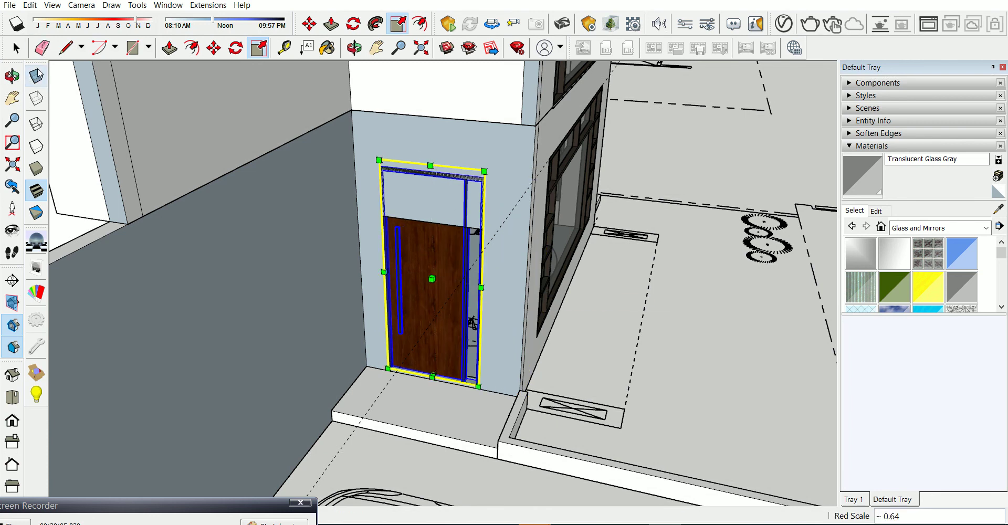
{"action": "left_click_drag", "start_coordinate": [434, 164], "coordinate": [436, 224]}
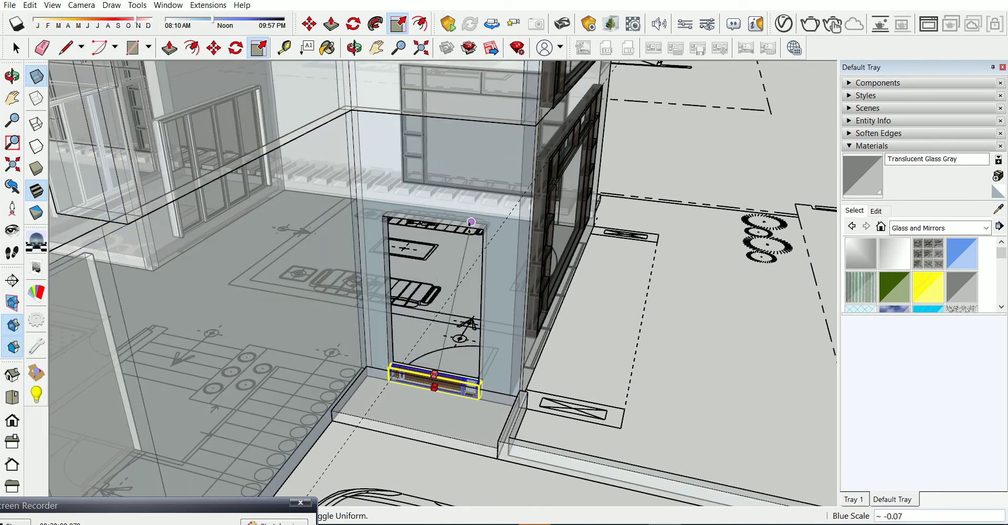
{"action": "scroll", "coordinate": [471, 221], "scroll_direction": "up", "scroll_amount": 5}
{"action": "key", "text": "Escape"}
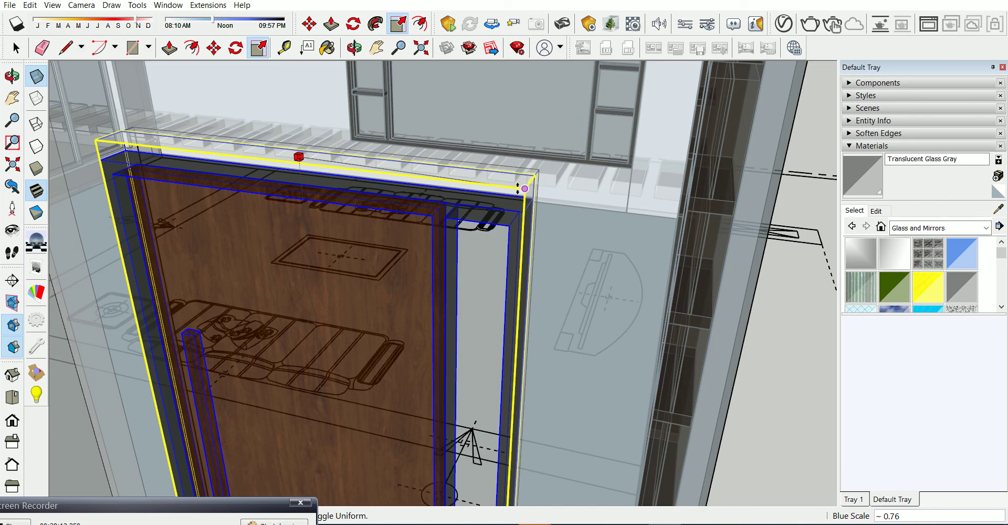
{"action": "key", "text": "x"}
{"action": "key", "text": "space"}
{"action": "scroll", "coordinate": [460, 193], "scroll_direction": "up", "scroll_amount": 1}
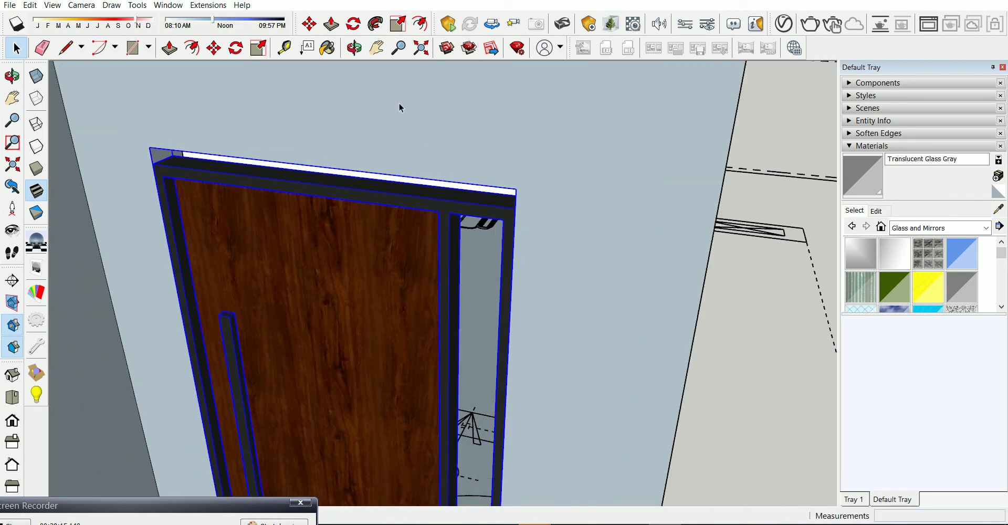
Stretch the door slightly taller to a Blue Scale of 1.03
{"action": "left_click", "coordinate": [397, 28]}
{"action": "left_click_drag", "start_coordinate": [325, 163], "coordinate": [334, 140]}
{"action": "key", "text": "space"}
{"action": "scroll", "coordinate": [357, 190], "scroll_direction": "down", "scroll_amount": 3}
Orbit and zoom to the side wall, then select the small window inside the wall group
{"action": "scroll", "coordinate": [356, 190], "scroll_direction": "down", "scroll_amount": 2}
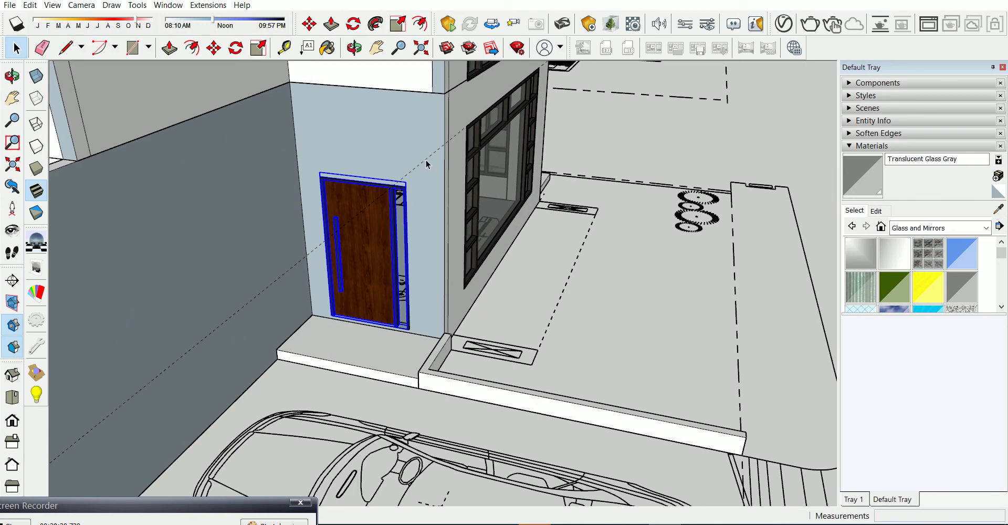
{"action": "scroll", "coordinate": [357, 190], "scroll_direction": "down", "scroll_amount": 1}
{"action": "key", "text": "e"}
{"action": "mouse_move", "coordinate": [428, 162]}
{"action": "middle_mouse_down"}
{"action": "mouse_move", "coordinate": [374, 132]}
{"action": "mouse_move", "coordinate": [416, 227]}
{"action": "middle_mouse_up"}
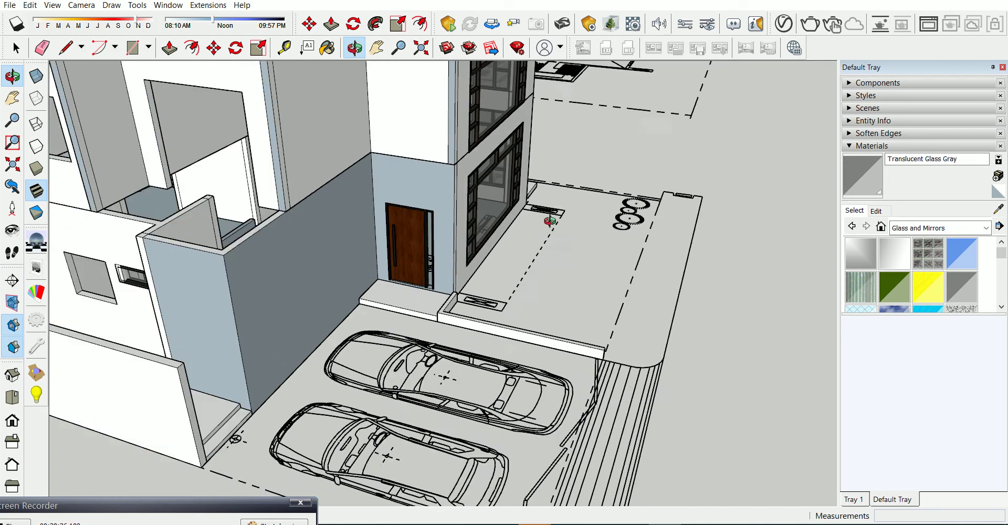
{"action": "scroll", "coordinate": [416, 226], "scroll_direction": "up", "scroll_amount": 3}
{"action": "scroll", "coordinate": [405, 236], "scroll_direction": "up", "scroll_amount": 3}
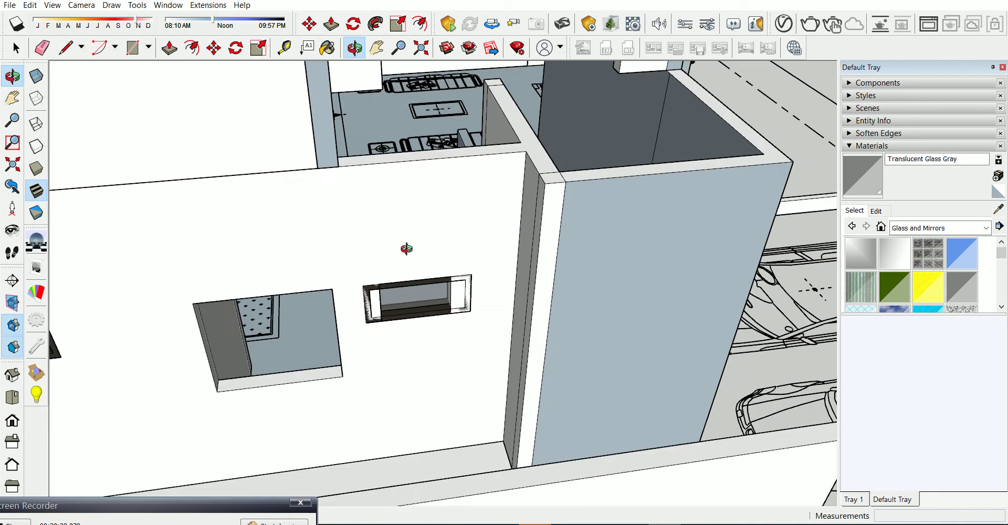
{"action": "scroll", "coordinate": [406, 247], "scroll_direction": "up", "scroll_amount": 2}
{"action": "scroll", "coordinate": [405, 304], "scroll_direction": "up", "scroll_amount": 2}
{"action": "mouse_move", "coordinate": [404, 304]}
{"action": "middle_mouse_down"}
{"action": "mouse_move", "coordinate": [435, 227]}
{"action": "mouse_move", "coordinate": [490, 295]}
{"action": "mouse_move", "coordinate": [523, 256]}
{"action": "mouse_move", "coordinate": [487, 282]}
{"action": "middle_mouse_up"}
{"action": "key", "text": "space"}
{"action": "double_click", "coordinate": [490, 295]}
{"action": "left_click", "coordinate": [492, 299]}
{"action": "scroll", "coordinate": [492, 299], "scroll_direction": "down", "scroll_amount": 2}
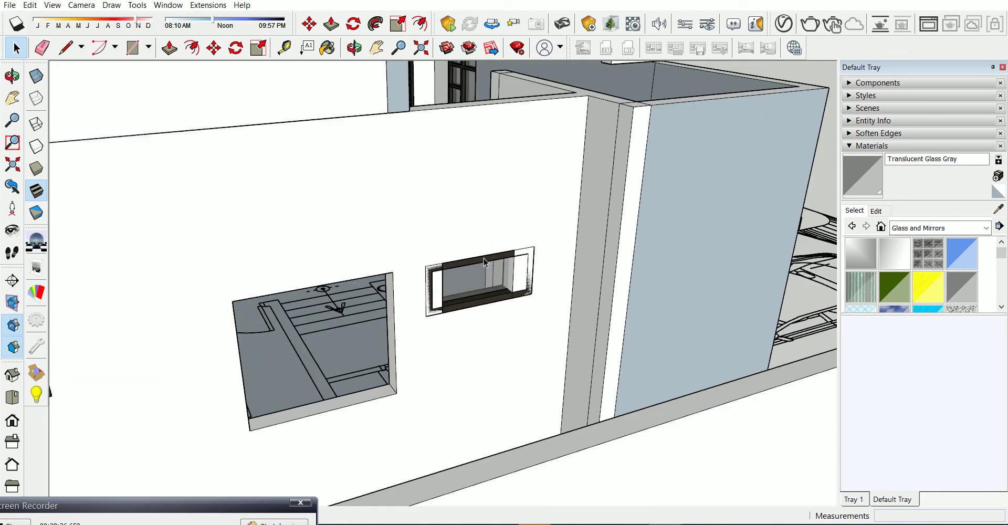
Zoom to the small side-wall window and open its component for editing
{"action": "right_click", "coordinate": [484, 263]}
{"action": "left_click", "coordinate": [504, 405]}
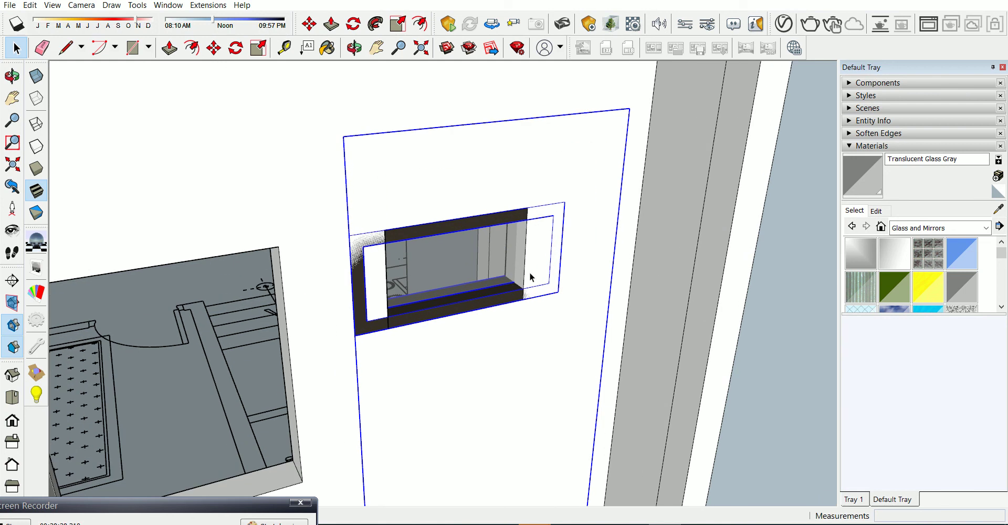
{"action": "double_click", "coordinate": [529, 272]}
{"action": "scroll", "coordinate": [498, 292], "scroll_direction": "up", "scroll_amount": 2}
{"action": "scroll", "coordinate": [498, 292], "scroll_direction": "up", "scroll_amount": 2}
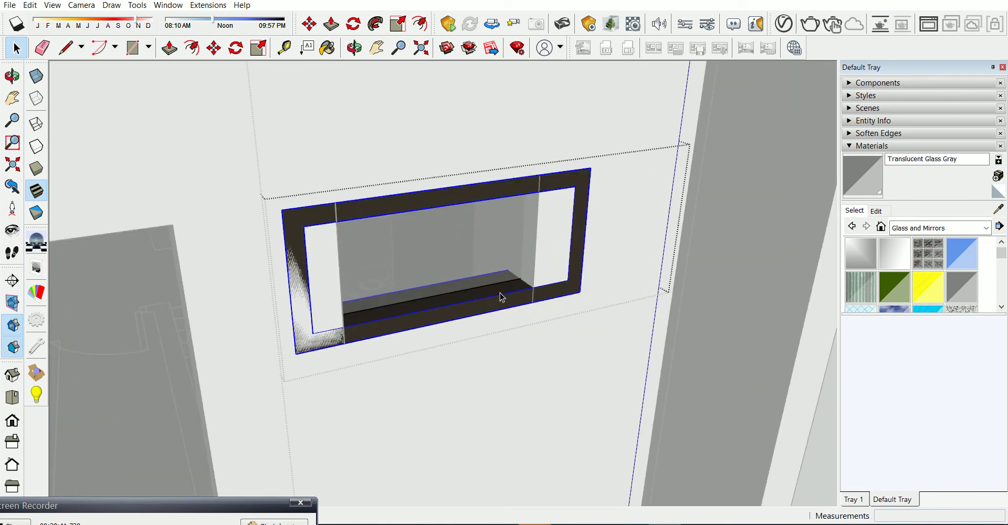
Select the window's frame group and open it for editing
{"action": "right_click", "coordinate": [499, 294]}
{"action": "left_click", "coordinate": [483, 295]}
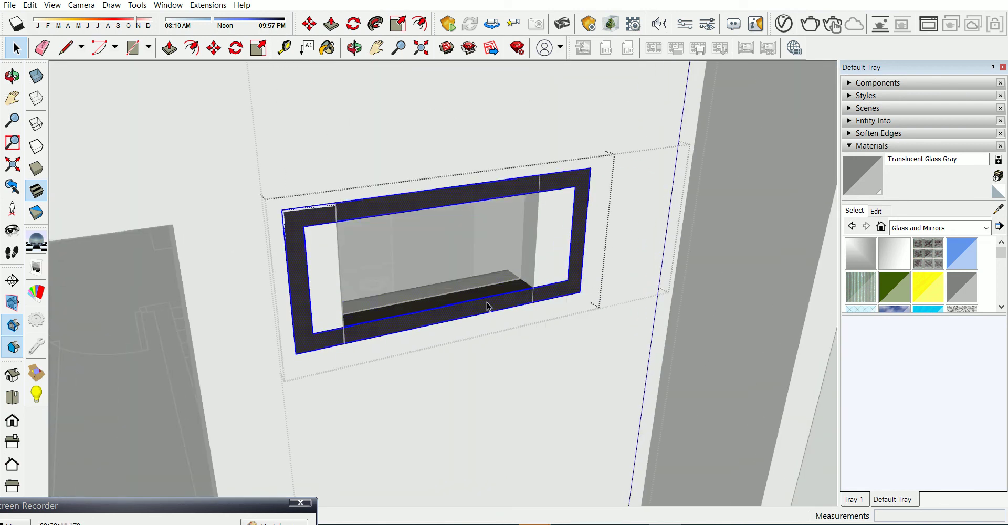
{"action": "right_click", "coordinate": [483, 295]}
{"action": "left_click", "coordinate": [483, 295]}
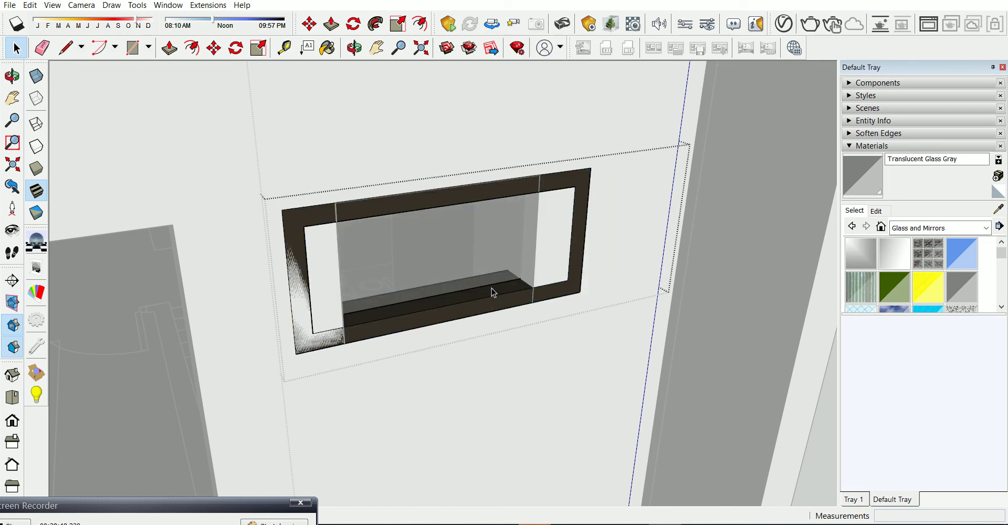
{"action": "right_click", "coordinate": [491, 288]}
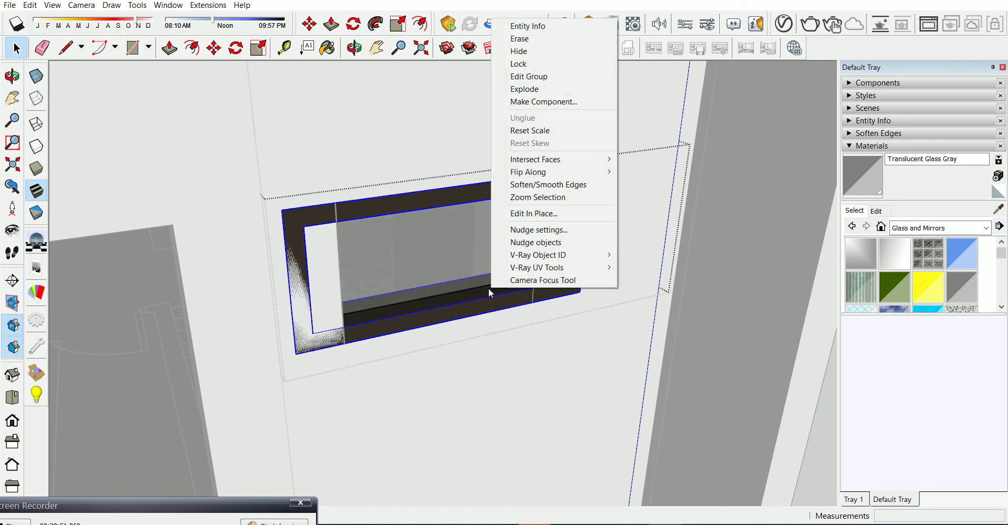
{"action": "left_click", "coordinate": [488, 287]}
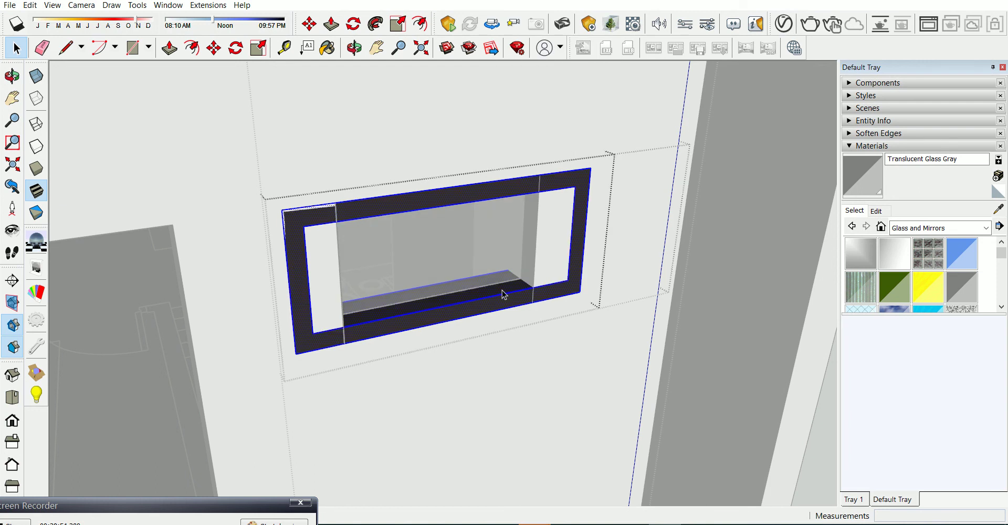
{"action": "left_click", "coordinate": [499, 307]}
{"action": "double_click", "coordinate": [505, 305]}
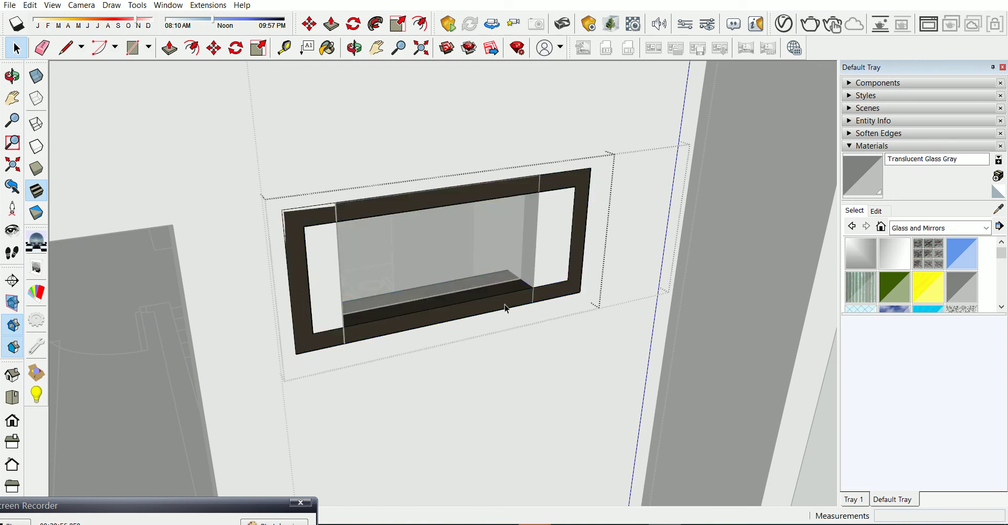
Push/Pull the frame's right strip in about 0.12 m and left strip about 0.08 m, then orbit to check
{"action": "key", "text": "p"}
{"action": "left_click_drag", "start_coordinate": [562, 253], "coordinate": [492, 275]}
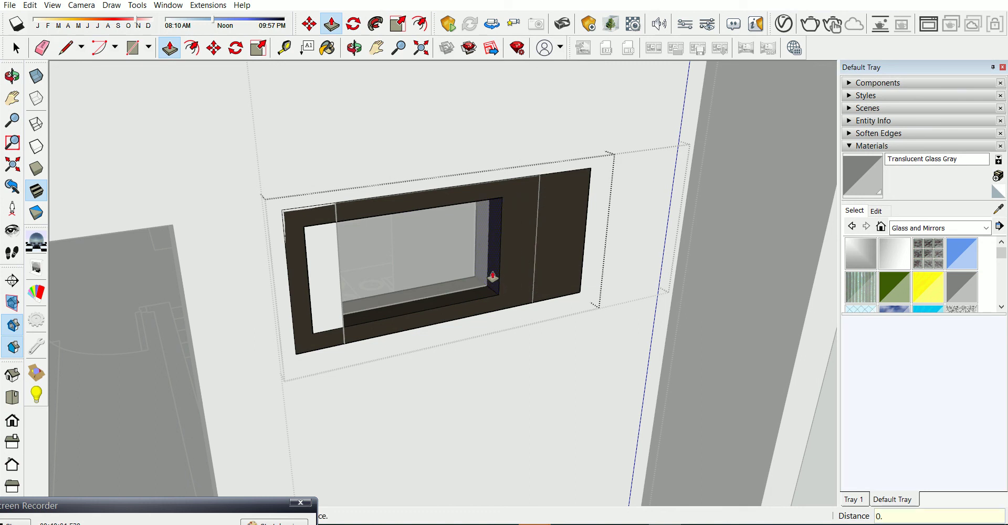
{"action": "scroll", "coordinate": [593, 325], "scroll_direction": "down", "scroll_amount": 3}
{"action": "middle_click_drag", "start_coordinate": [596, 321], "coordinate": [345, 313]}
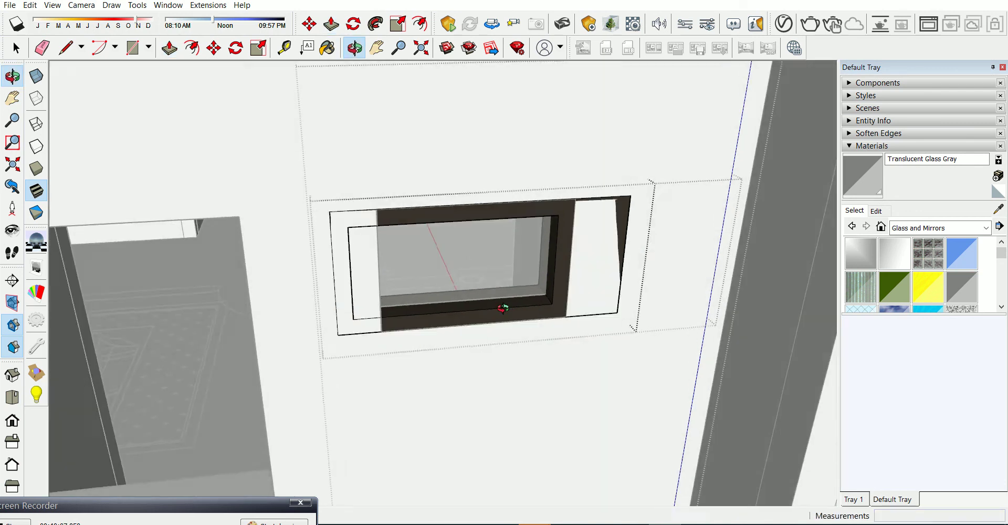
{"action": "left_click_drag", "start_coordinate": [681, 356], "coordinate": [483, 329]}
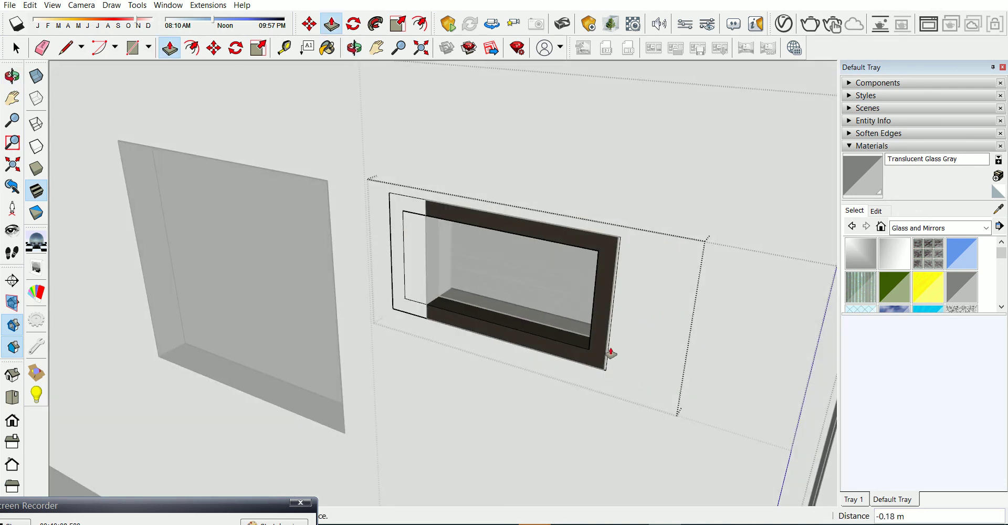
{"action": "mouse_move", "coordinate": [409, 268]}
{"action": "left_mouse_down"}
{"action": "mouse_move", "coordinate": [432, 291]}
{"action": "mouse_move", "coordinate": [476, 288]}
{"action": "left_mouse_up"}
{"action": "middle_click_drag", "start_coordinate": [476, 288], "coordinate": [626, 311]}
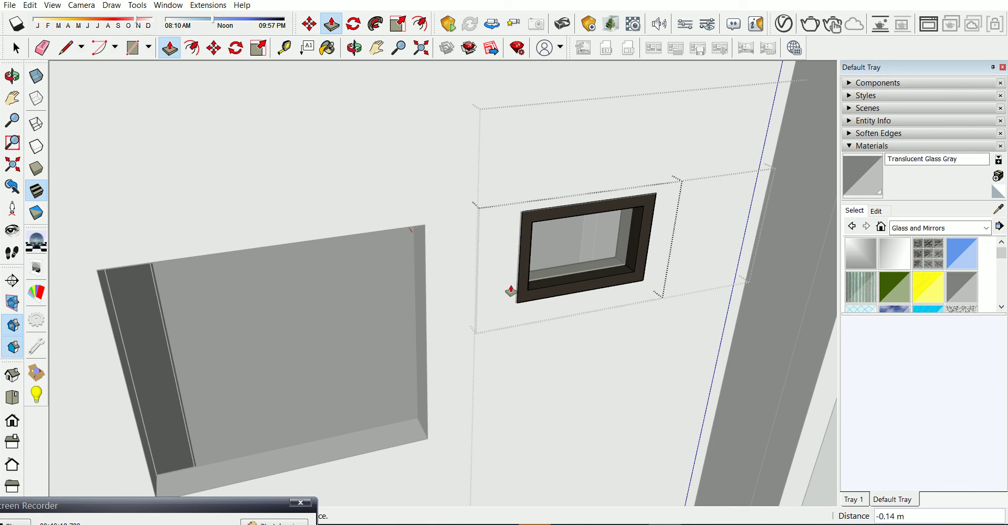
{"action": "scroll", "coordinate": [524, 297], "scroll_direction": "down", "scroll_amount": 2}
{"action": "scroll", "coordinate": [524, 297], "scroll_direction": "down", "scroll_amount": 3}
Start File > Import and browse into the WINDOW folder of SKETCHUP COMPONENT
{"action": "scroll", "coordinate": [527, 301], "scroll_direction": "down", "scroll_amount": 2}
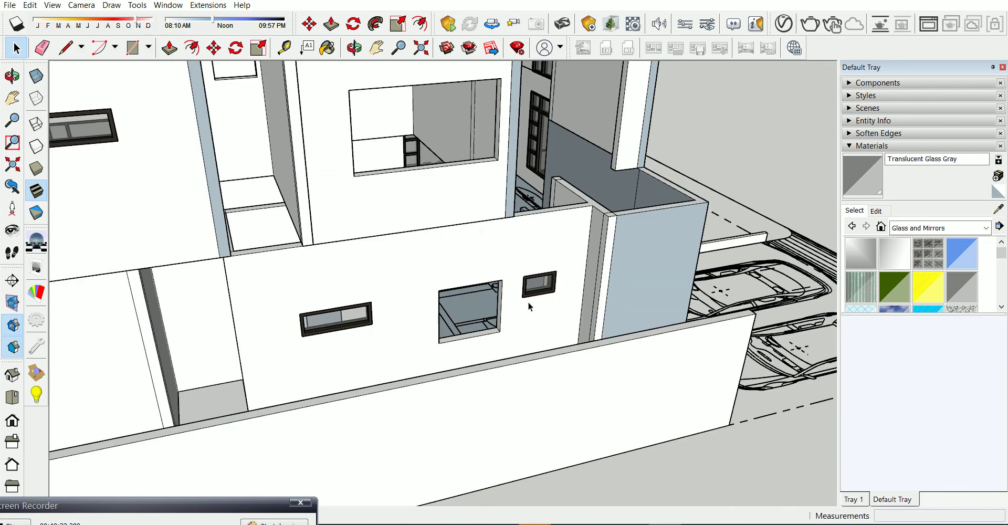
{"action": "scroll", "coordinate": [311, 320], "scroll_direction": "up", "scroll_amount": 3}
{"action": "scroll", "coordinate": [313, 316], "scroll_direction": "up", "scroll_amount": 3}
{"action": "scroll", "coordinate": [314, 316], "scroll_direction": "down", "scroll_amount": 2}
{"action": "left_click", "coordinate": [9, 4]}
{"action": "left_click", "coordinate": [79, 180]}
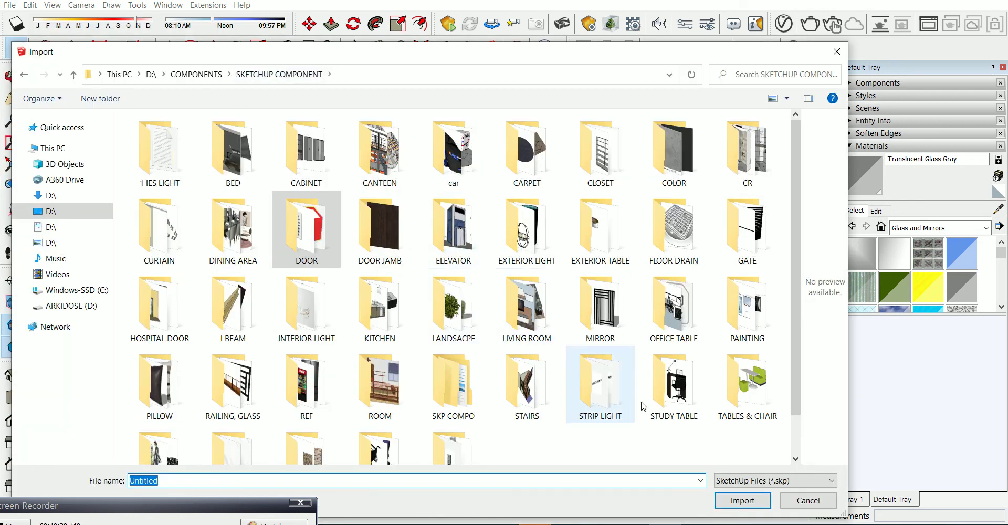
{"action": "scroll", "coordinate": [643, 401], "scroll_direction": "down", "scroll_amount": 2}
{"action": "double_click", "coordinate": [459, 420]}
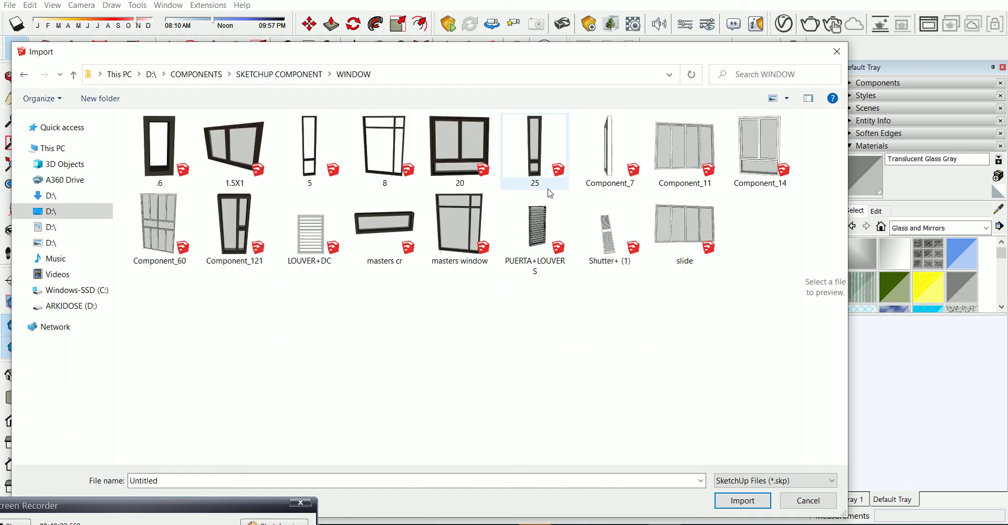
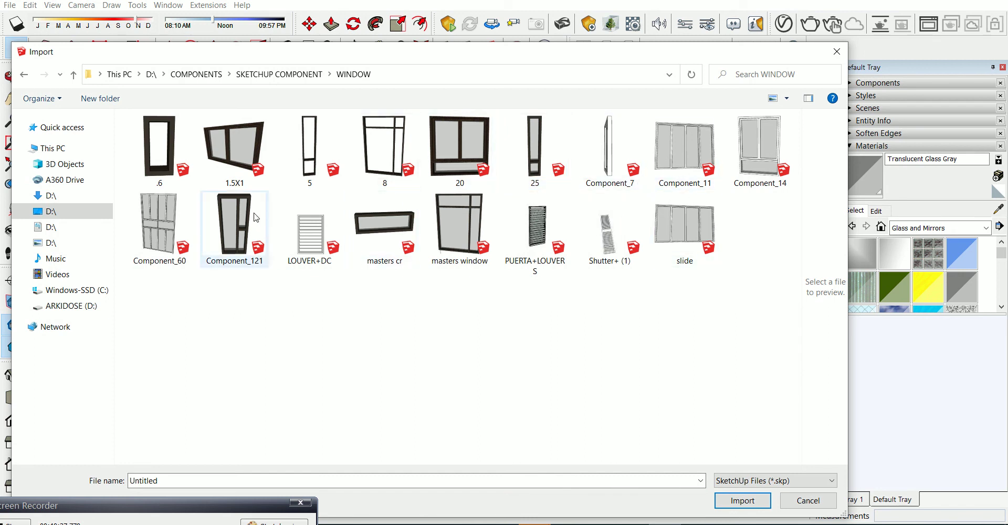
Import the window component '20' into the model
{"action": "left_click", "coordinate": [158, 180]}
{"action": "left_click", "coordinate": [460, 152]}
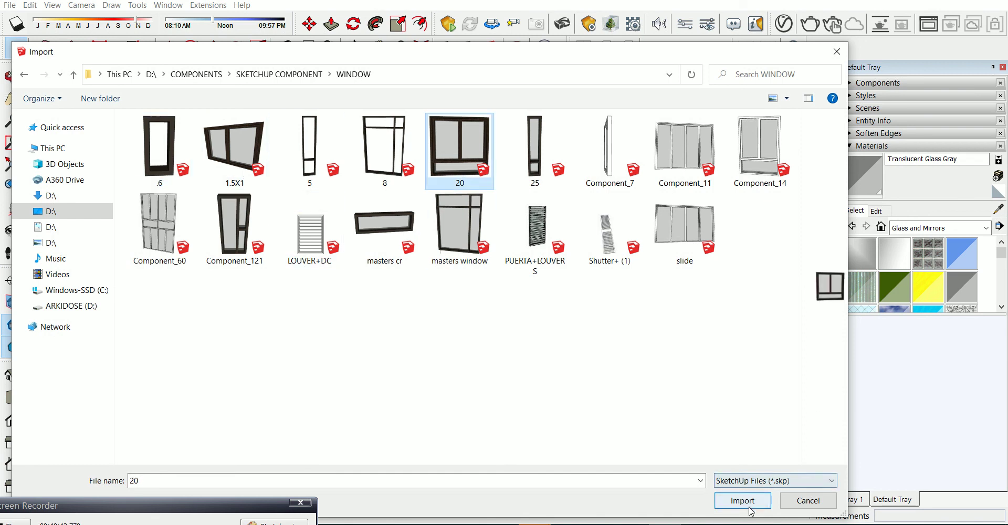
{"action": "left_click", "coordinate": [743, 500]}
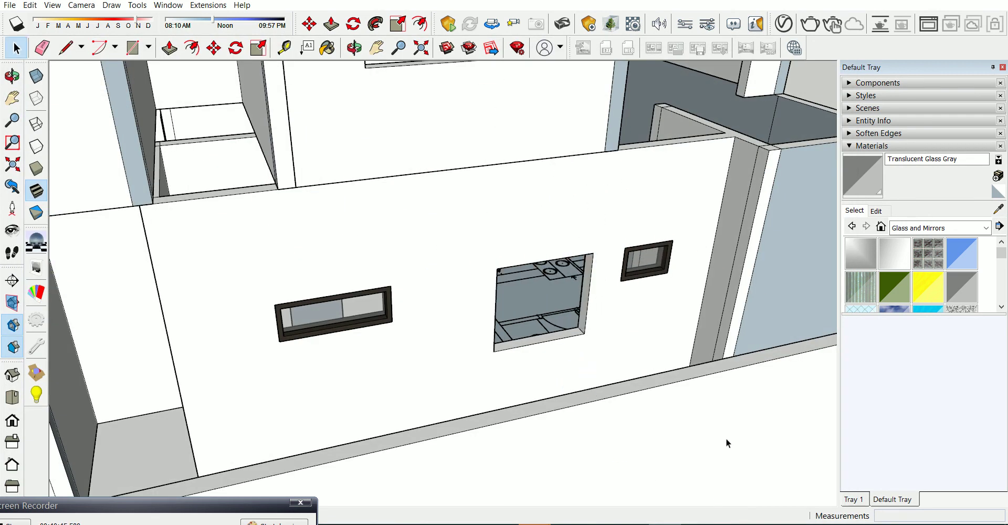
{"action": "scroll", "coordinate": [726, 440], "scroll_direction": "down", "scroll_amount": 3}
{"action": "middle_click_drag", "start_coordinate": [457, 382], "coordinate": [455, 343]}
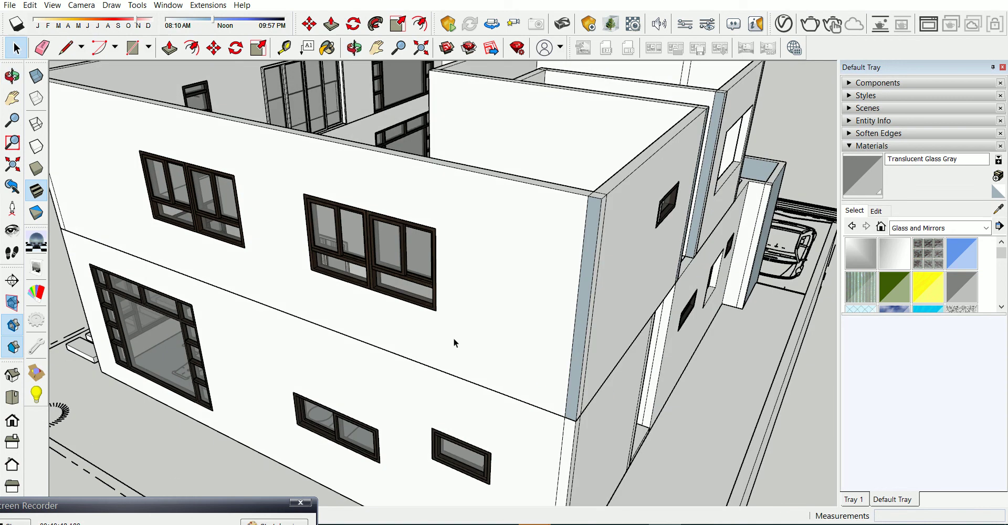
Move the imported window beside the lower side-wall opening
{"action": "key", "text": "m"}
{"action": "left_click", "coordinate": [402, 299]}
{"action": "mouse_move", "coordinate": [360, 288]}
{"action": "middle_mouse_down"}
{"action": "mouse_move", "coordinate": [581, 291]}
{"action": "mouse_move", "coordinate": [240, 20]}
{"action": "middle_mouse_up"}
{"action": "left_click", "coordinate": [581, 292]}
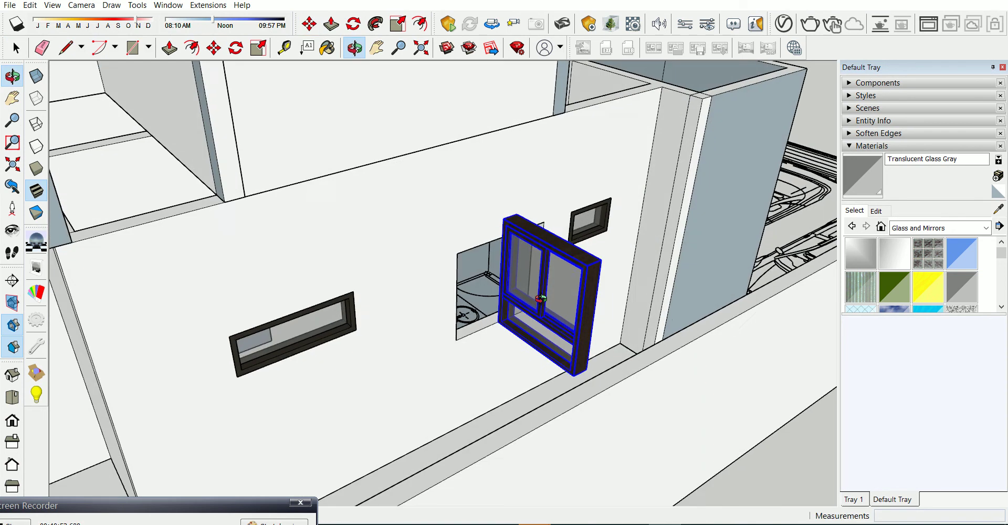
Rotate the window to line up with the side wall
{"action": "left_click", "coordinate": [353, 24]}
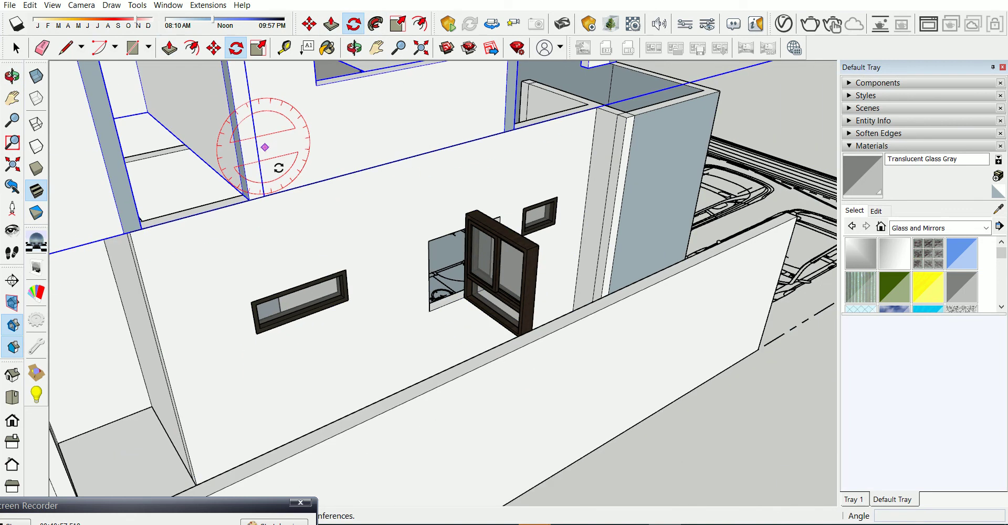
{"action": "middle_click_drag", "start_coordinate": [269, 163], "coordinate": [499, 255]}
{"action": "key", "text": "space"}
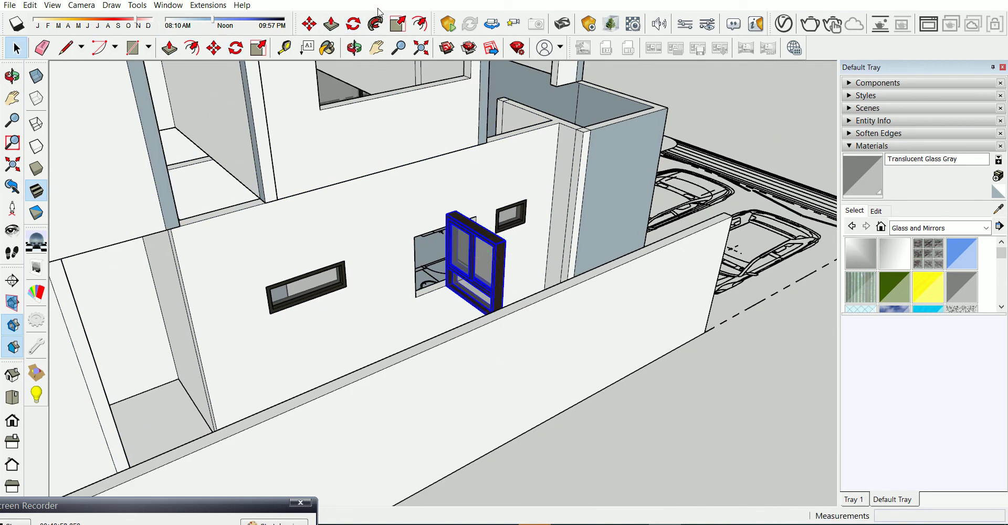
{"action": "left_click", "coordinate": [353, 24]}
{"action": "left_click", "coordinate": [724, 438]}
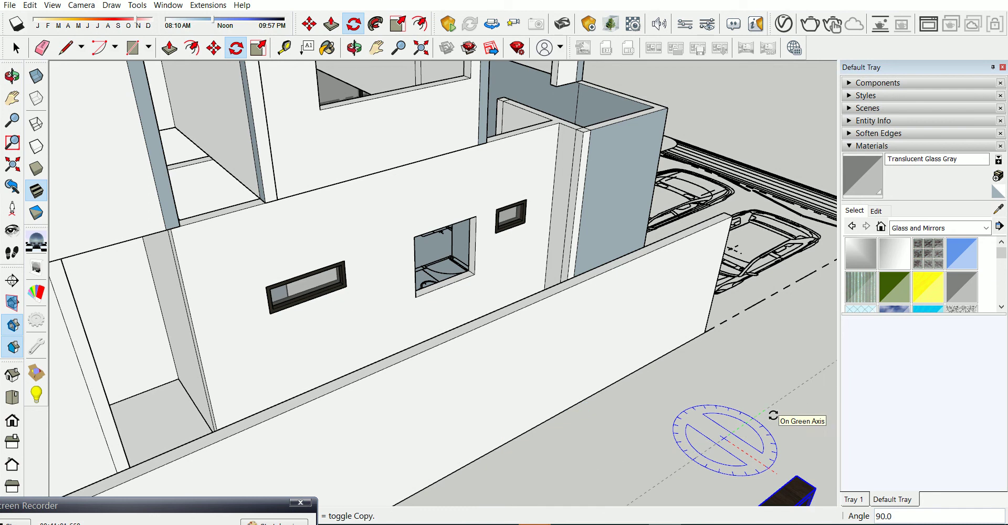
{"action": "middle_click_drag", "start_coordinate": [782, 414], "coordinate": [683, 497]}
Move the rotated window into the small lower wall opening
{"action": "key", "text": "m"}
{"action": "scroll", "coordinate": [683, 497], "scroll_direction": "up", "scroll_amount": 1}
{"action": "left_click", "coordinate": [687, 462]}
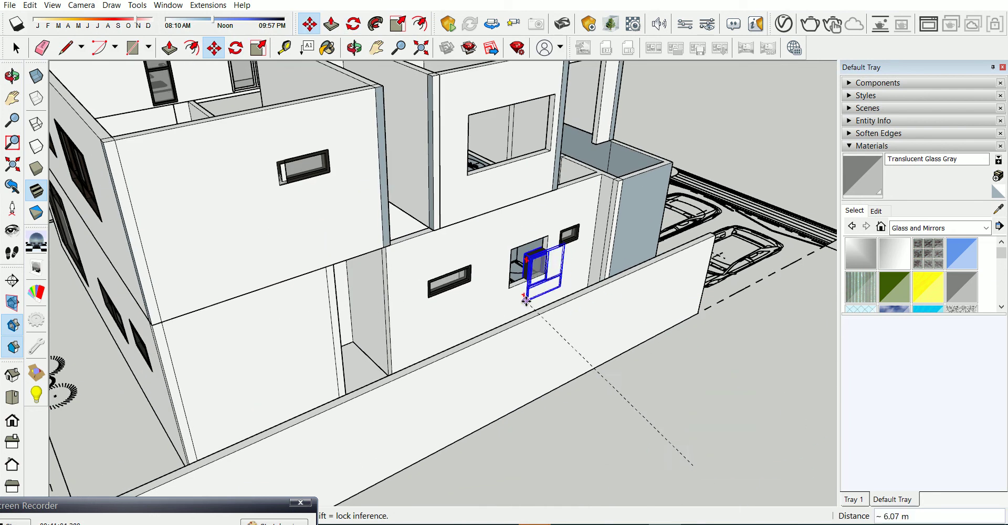
{"action": "scroll", "coordinate": [535, 286], "scroll_direction": "up", "scroll_amount": 3}
{"action": "left_click", "coordinate": [486, 296]}
{"action": "scroll", "coordinate": [563, 179], "scroll_direction": "up", "scroll_amount": 2}
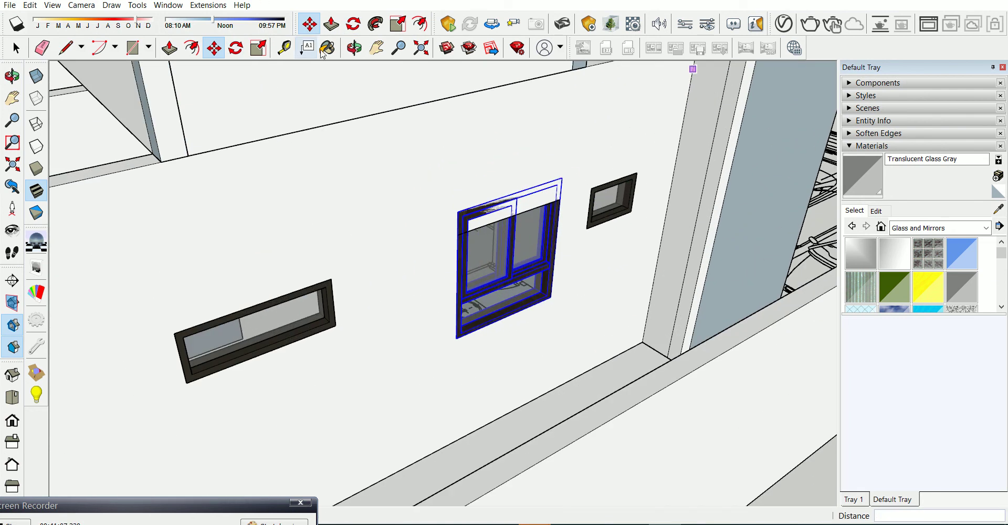
Scale the window's height down in X-ray view to fit the opening
{"action": "left_click", "coordinate": [391, 30]}
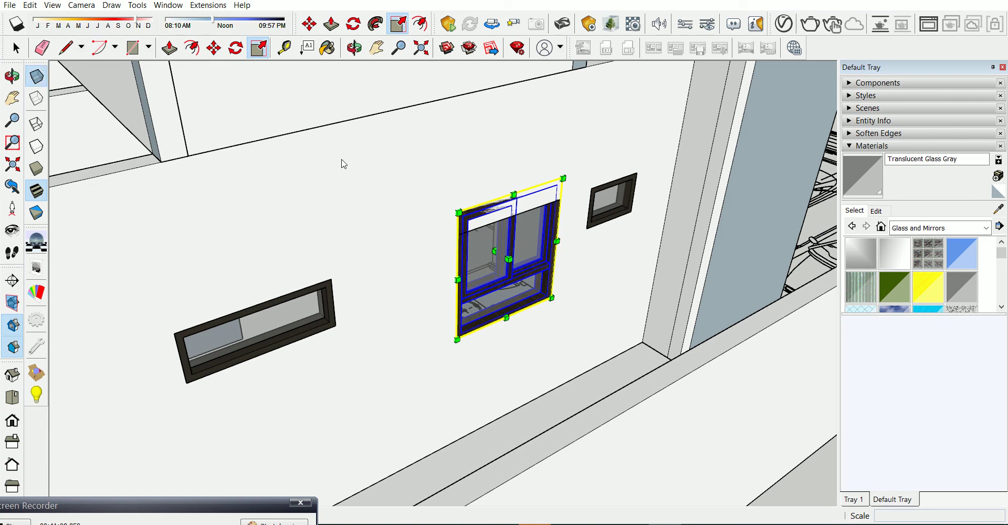
{"action": "key", "text": "x"}
{"action": "left_click", "coordinate": [514, 194]}
{"action": "left_click", "coordinate": [501, 219]}
{"action": "key", "text": "space"}
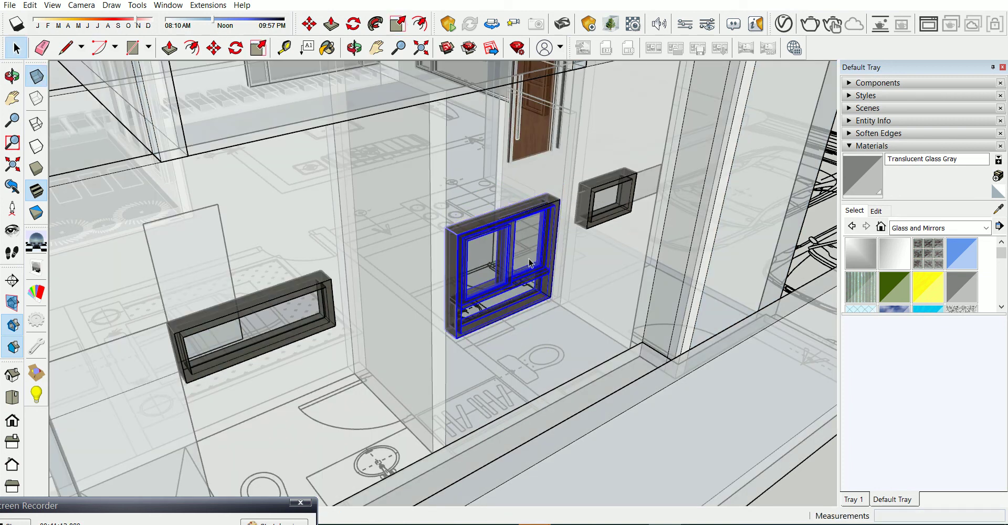
{"action": "scroll", "coordinate": [568, 273], "scroll_direction": "down", "scroll_amount": 2}
{"action": "key", "text": "x"}
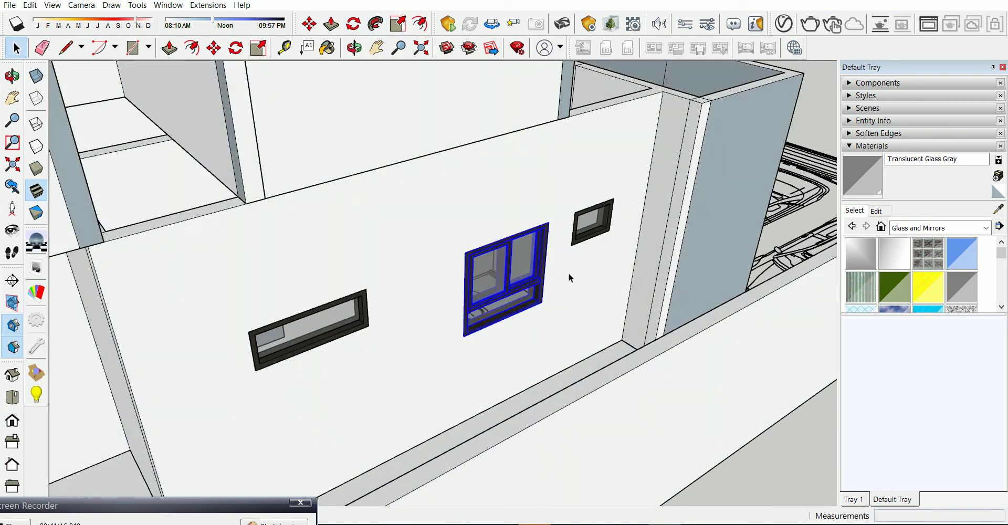
{"action": "scroll", "coordinate": [568, 272], "scroll_direction": "down", "scroll_amount": 2}
{"action": "scroll", "coordinate": [575, 275], "scroll_direction": "down", "scroll_amount": 2}
{"action": "mouse_move", "coordinate": [576, 275]}
{"action": "middle_mouse_down"}
{"action": "mouse_move", "coordinate": [535, 231]}
{"action": "mouse_move", "coordinate": [274, 219]}
{"action": "mouse_move", "coordinate": [367, 226]}
{"action": "middle_mouse_up"}
Pick up the wide four-pane window and rotate it to face the side wall
{"action": "key", "text": "m"}
{"action": "left_click", "coordinate": [278, 214]}
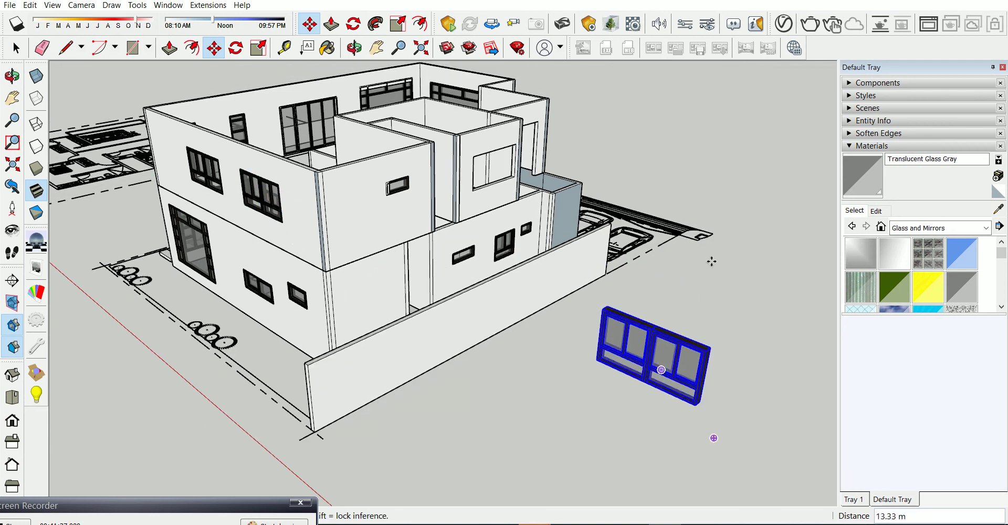
{"action": "left_click", "coordinate": [352, 26]}
{"action": "left_click", "coordinate": [740, 430]}
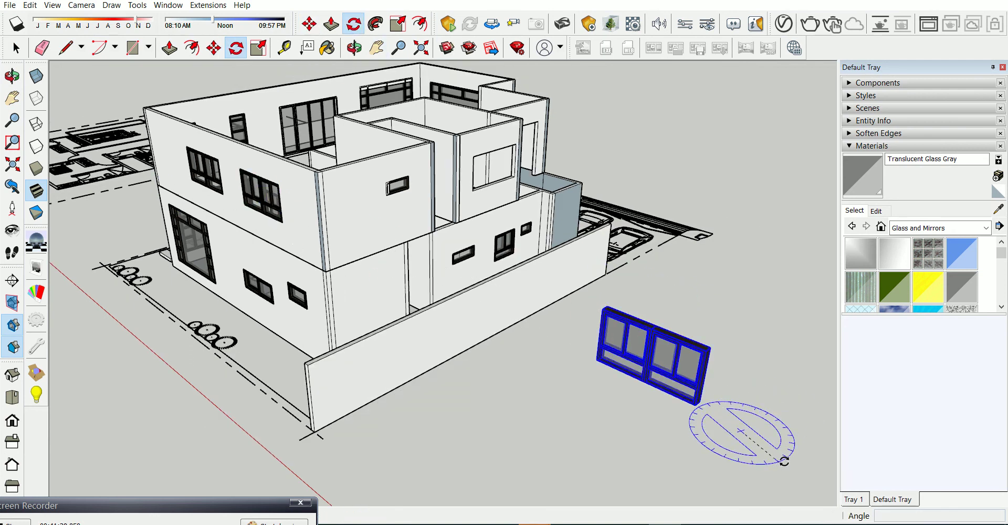
{"action": "left_click", "coordinate": [783, 461]}
{"action": "middle_click_drag", "start_coordinate": [626, 369], "coordinate": [622, 402]}
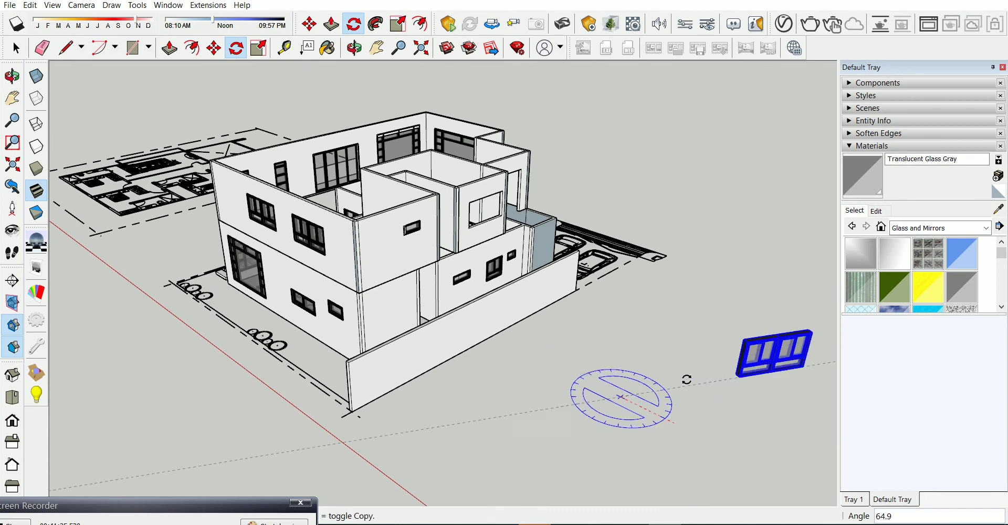
{"action": "left_click", "coordinate": [682, 352]}
Move the rotated window into the upper-storey side-wall opening
{"action": "key", "text": "m"}
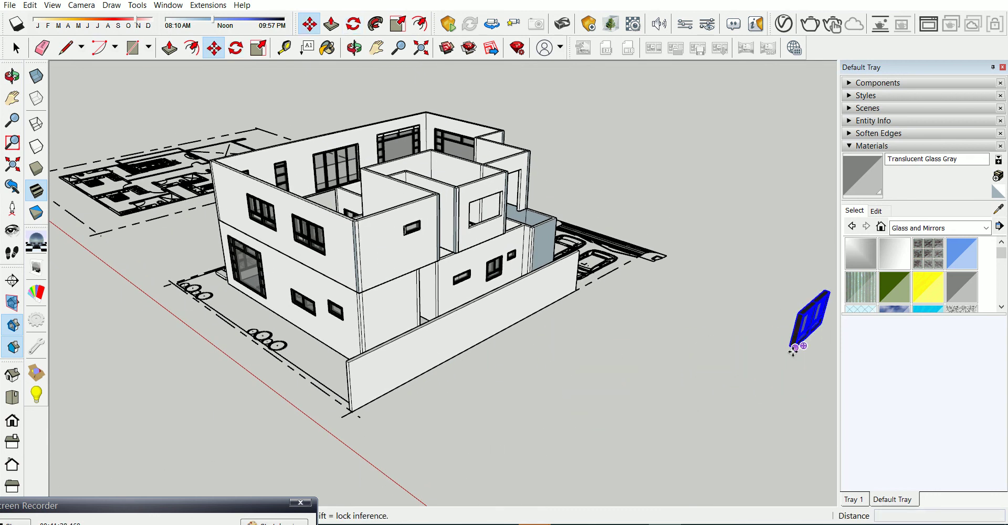
{"action": "left_click", "coordinate": [793, 350]}
{"action": "scroll", "coordinate": [600, 225], "scroll_direction": "up", "scroll_amount": 3}
{"action": "scroll", "coordinate": [461, 218], "scroll_direction": "up", "scroll_amount": 3}
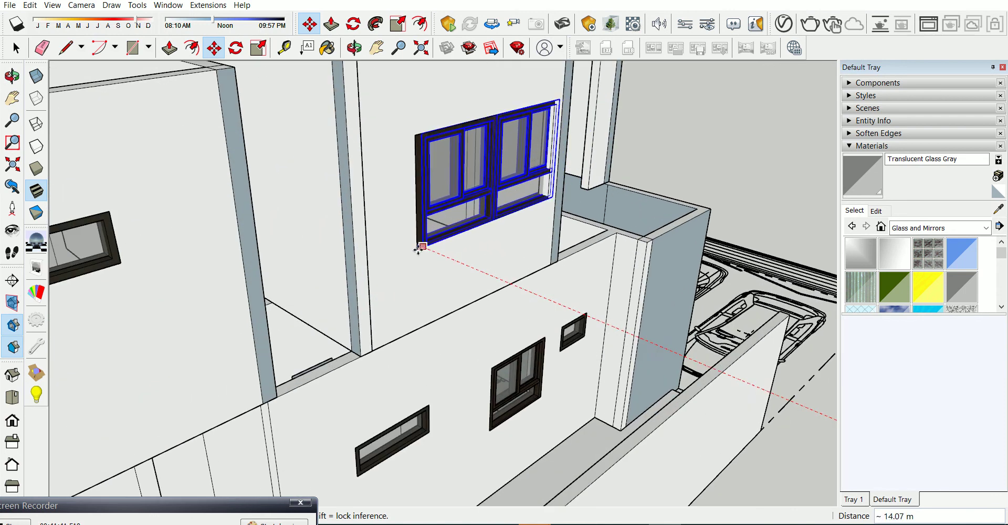
{"action": "left_click", "coordinate": [431, 244]}
{"action": "scroll", "coordinate": [452, 279], "scroll_direction": "down", "scroll_amount": 3}
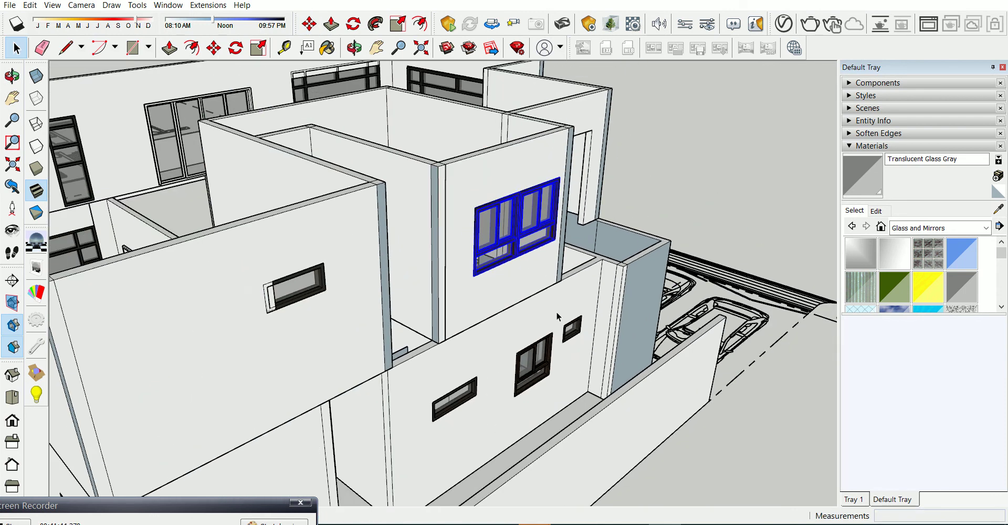
{"action": "scroll", "coordinate": [556, 311], "scroll_direction": "down", "scroll_amount": 2}
{"action": "key", "text": "space"}
{"action": "scroll", "coordinate": [408, 313], "scroll_direction": "up", "scroll_amount": 2}
{"action": "scroll", "coordinate": [407, 313], "scroll_direction": "up", "scroll_amount": 2}
Make the small window a unique component and view it face-on
{"action": "right_click", "coordinate": [394, 166]}
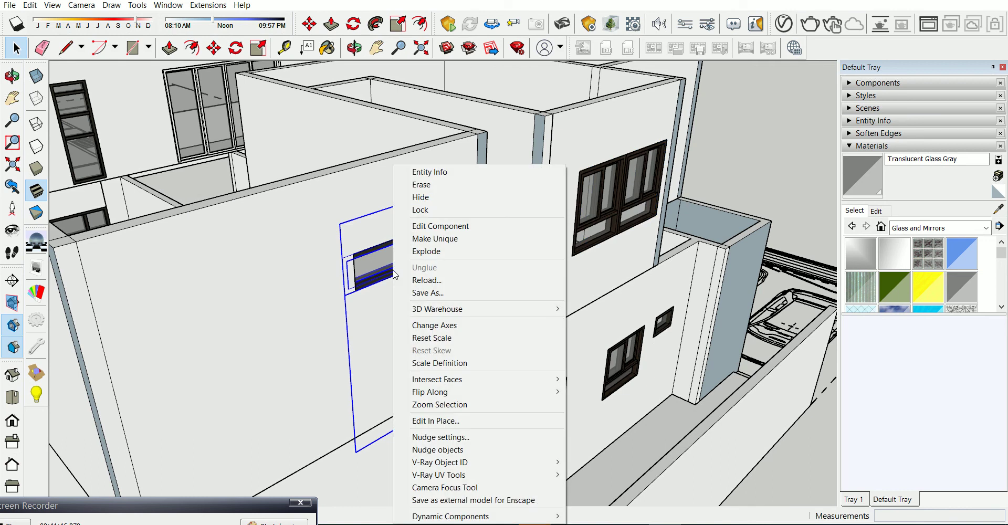
{"action": "left_click", "coordinate": [435, 238]}
{"action": "scroll", "coordinate": [378, 268], "scroll_direction": "up", "scroll_amount": 3}
{"action": "middle_click_drag", "start_coordinate": [262, 294], "coordinate": [0, 149]}
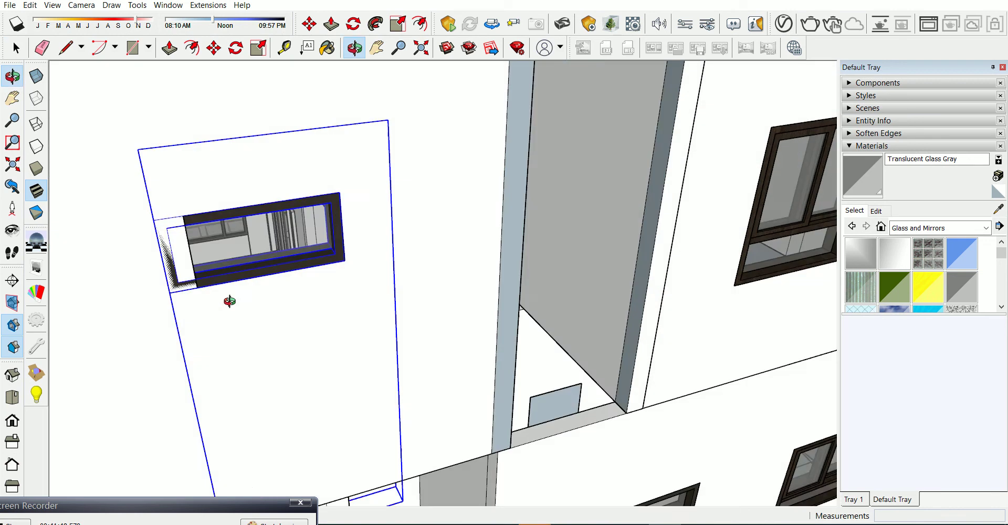
{"action": "scroll", "coordinate": [63, 216], "scroll_direction": "up", "scroll_amount": 1}
{"action": "scroll", "coordinate": [113, 259], "scroll_direction": "up", "scroll_amount": 2}
{"action": "scroll", "coordinate": [124, 270], "scroll_direction": "up", "scroll_amount": 2}
{"action": "key", "text": "space"}
{"action": "mouse_move", "coordinate": [175, 269]}
{"action": "middle_mouse_down"}
{"action": "mouse_move", "coordinate": [101, 250]}
{"action": "mouse_move", "coordinate": [184, 243]}
{"action": "middle_mouse_up"}
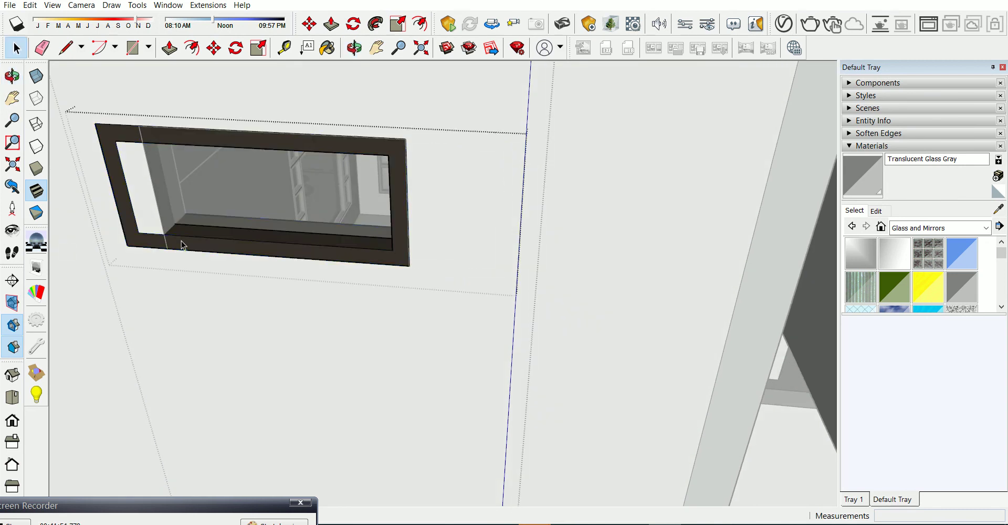
Inside the window group, push/pull the frame's inner face out to the opening's edge
{"action": "double_click", "coordinate": [184, 243]}
{"action": "key", "text": "p"}
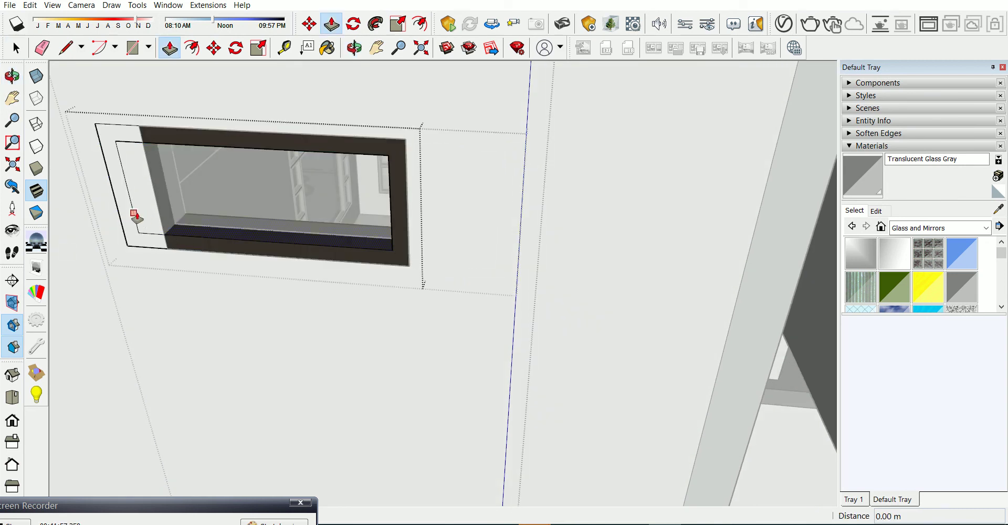
{"action": "key", "text": "space"}
{"action": "key", "text": "p"}
{"action": "left_click", "coordinate": [139, 215]}
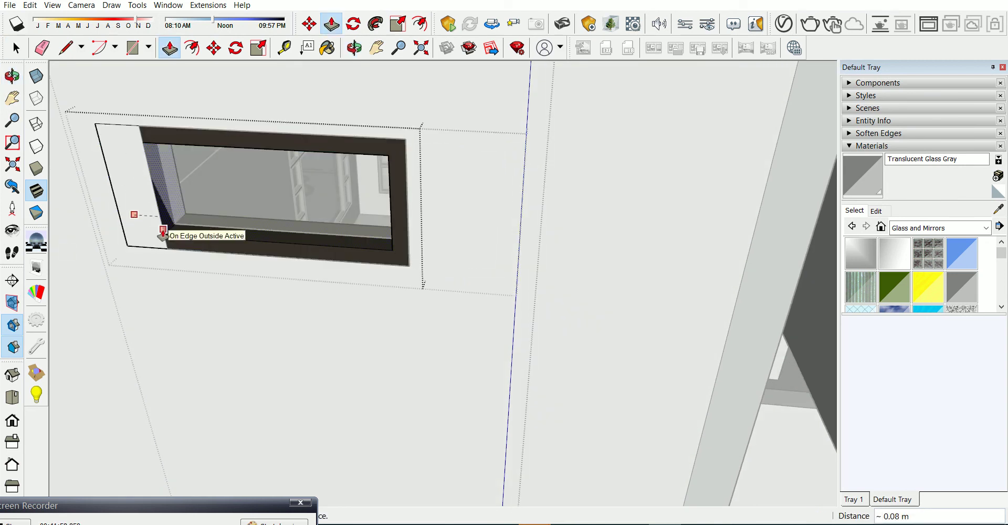
{"action": "left_click", "coordinate": [170, 227]}
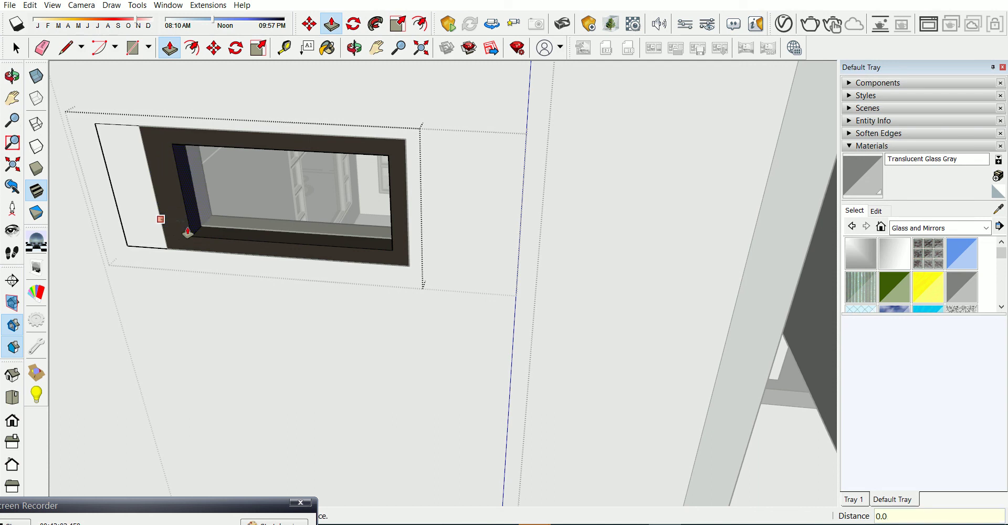
{"action": "middle_click_drag", "start_coordinate": [195, 239], "coordinate": [104, 322]}
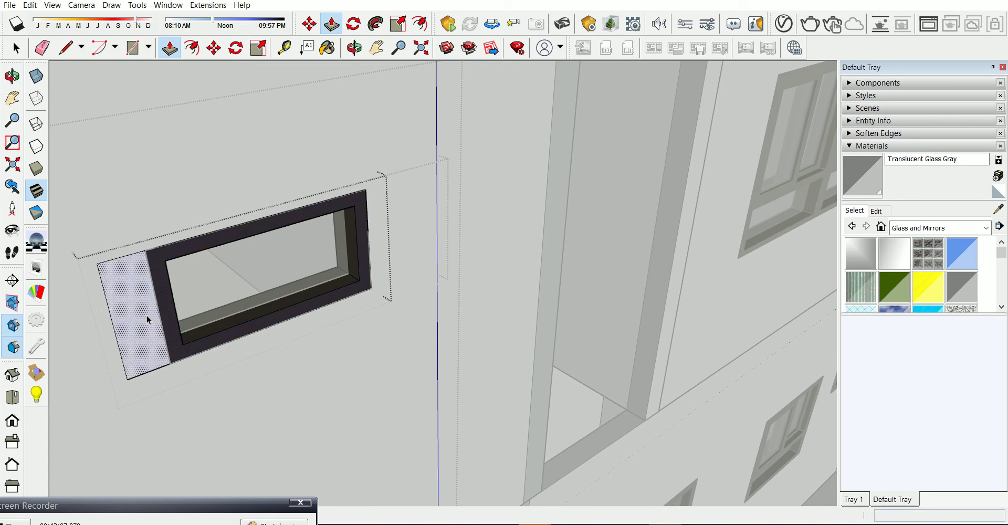
{"action": "key", "text": "space"}
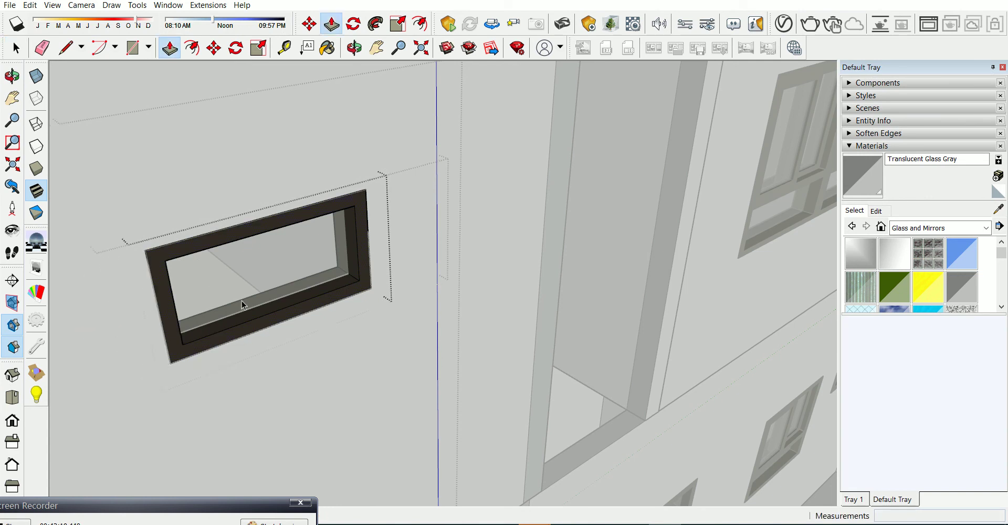
Zoom out and orbit to a higher view of the house
{"action": "scroll", "coordinate": [315, 284], "scroll_direction": "down", "scroll_amount": 5}
{"action": "scroll", "coordinate": [345, 278], "scroll_direction": "down", "scroll_amount": 3}
{"action": "scroll", "coordinate": [345, 276], "scroll_direction": "down", "scroll_amount": 4}
{"action": "scroll", "coordinate": [341, 280], "scroll_direction": "down", "scroll_amount": 2}
{"action": "mouse_move", "coordinate": [339, 287]}
{"action": "middle_mouse_down"}
{"action": "mouse_move", "coordinate": [249, 243]}
{"action": "mouse_move", "coordinate": [257, 226]}
{"action": "middle_mouse_up"}
{"action": "scroll", "coordinate": [257, 225], "scroll_direction": "up", "scroll_amount": 3}
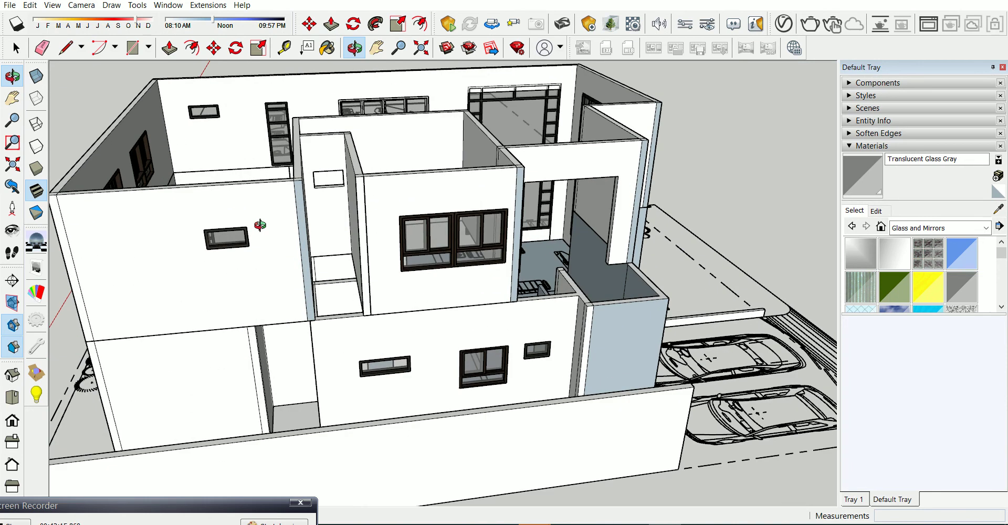
{"action": "scroll", "coordinate": [206, 248], "scroll_direction": "up", "scroll_amount": 4}
Copy the small window onto the other wall opening
{"action": "key", "text": "m"}
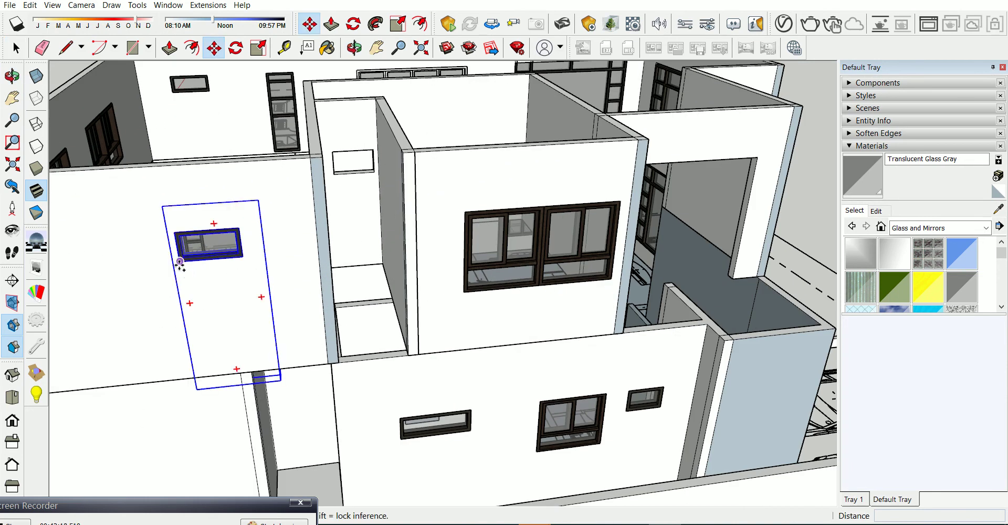
{"action": "left_click", "coordinate": [179, 261]}
{"action": "scroll", "coordinate": [336, 162], "scroll_direction": "up", "scroll_amount": 1}
{"action": "scroll", "coordinate": [334, 182], "scroll_direction": "up", "scroll_amount": 3}
{"action": "scroll", "coordinate": [335, 178], "scroll_direction": "down", "scroll_amount": 2}
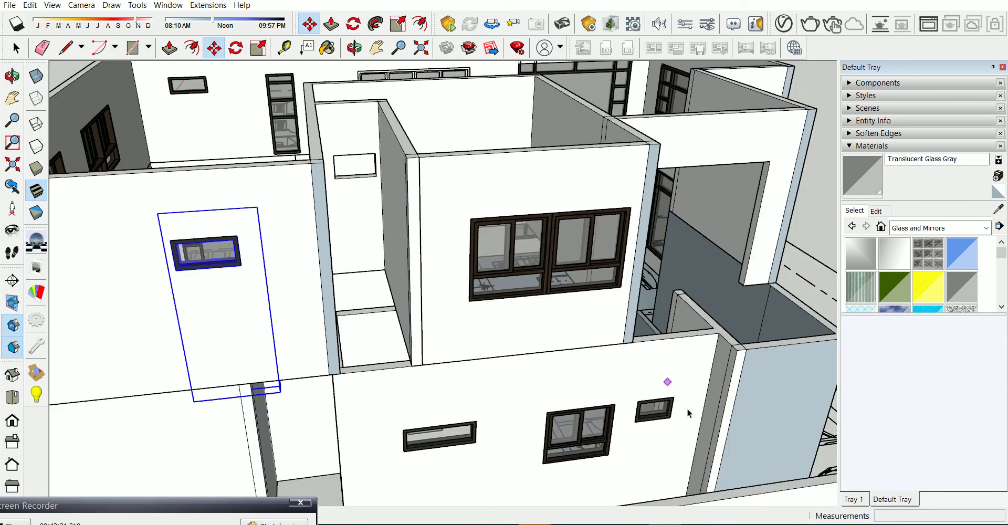
{"action": "left_click", "coordinate": [636, 422]}
{"action": "key", "text": "ctrl"}
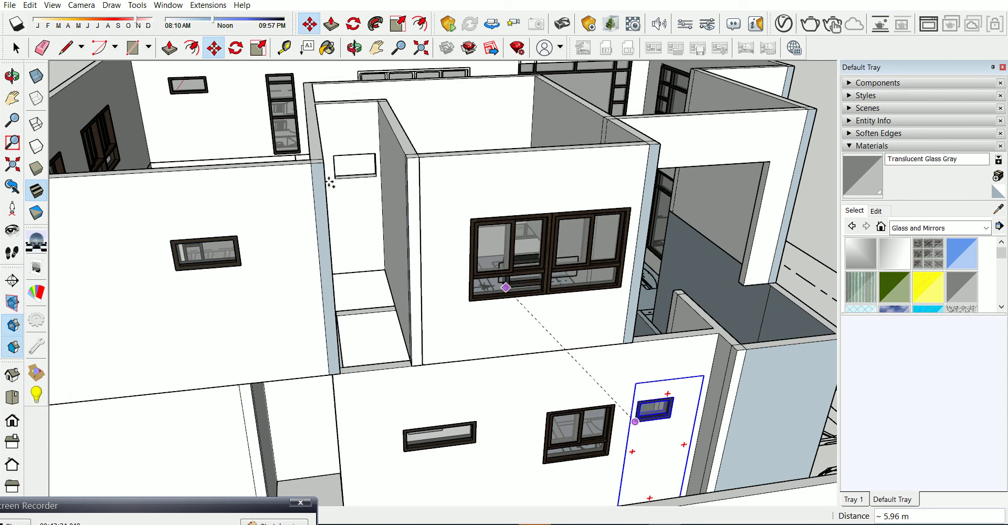
{"action": "scroll", "coordinate": [326, 179], "scroll_direction": "up", "scroll_amount": 2}
{"action": "left_click", "coordinate": [333, 179]}
{"action": "scroll", "coordinate": [379, 152], "scroll_direction": "down", "scroll_amount": 2}
{"action": "scroll", "coordinate": [379, 152], "scroll_direction": "up", "scroll_amount": 2}
{"action": "scroll", "coordinate": [381, 149], "scroll_direction": "up", "scroll_amount": 3}
{"action": "scroll", "coordinate": [384, 137], "scroll_direction": "up", "scroll_amount": 2}
{"action": "scroll", "coordinate": [399, 205], "scroll_direction": "up", "scroll_amount": 1}
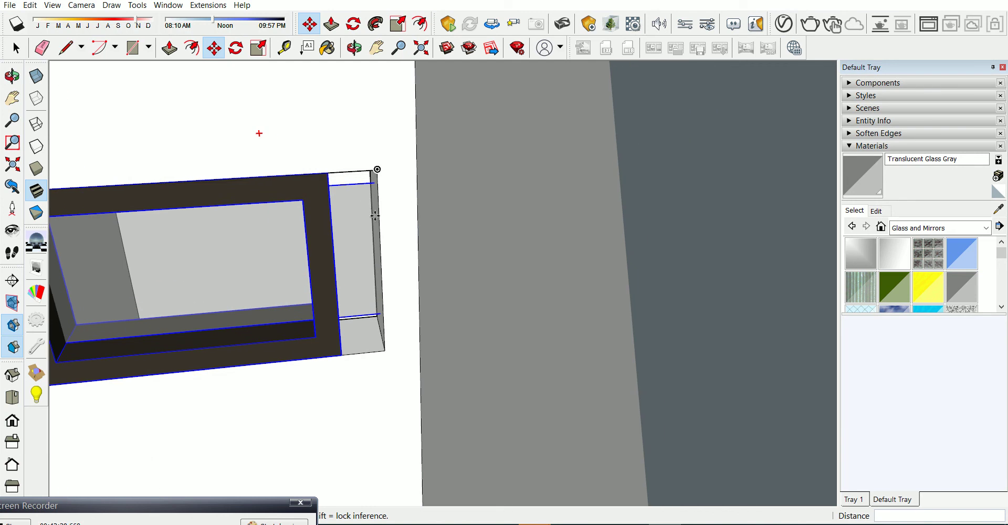
{"action": "key", "text": "space"}
{"action": "scroll", "coordinate": [411, 268], "scroll_direction": "down", "scroll_amount": 1}
{"action": "scroll", "coordinate": [336, 270], "scroll_direction": "up", "scroll_amount": 1}
Measure from the window copy's right edge with the Tape Measure
{"action": "right_click", "coordinate": [336, 270]}
{"action": "left_click", "coordinate": [399, 234]}
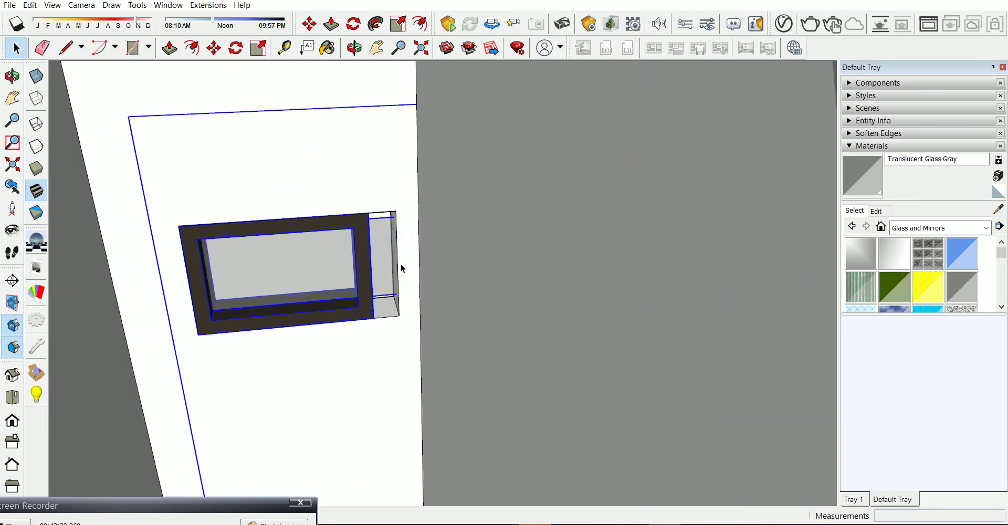
{"action": "key", "text": "t"}
{"action": "left_click", "coordinate": [397, 250]}
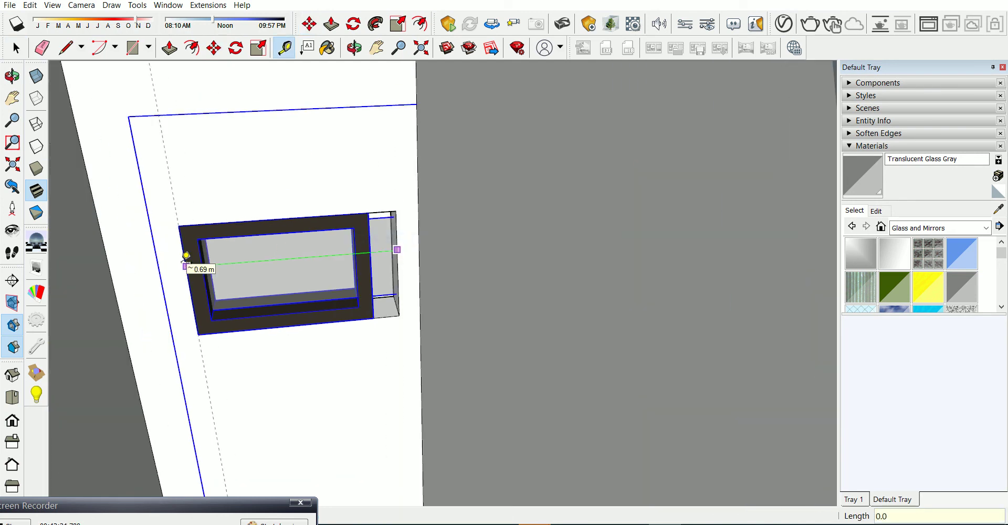
{"action": "mouse_move", "coordinate": [186, 256]}
{"action": "middle_mouse_down"}
{"action": "mouse_move", "coordinate": [158, 292]}
{"action": "mouse_move", "coordinate": [306, 309]}
{"action": "mouse_move", "coordinate": [394, 219]}
{"action": "mouse_move", "coordinate": [349, 296]}
{"action": "middle_mouse_up"}
Enter the copy's group and try push/pulling the frame's side face, then cancel
{"action": "double_click", "coordinate": [357, 279]}
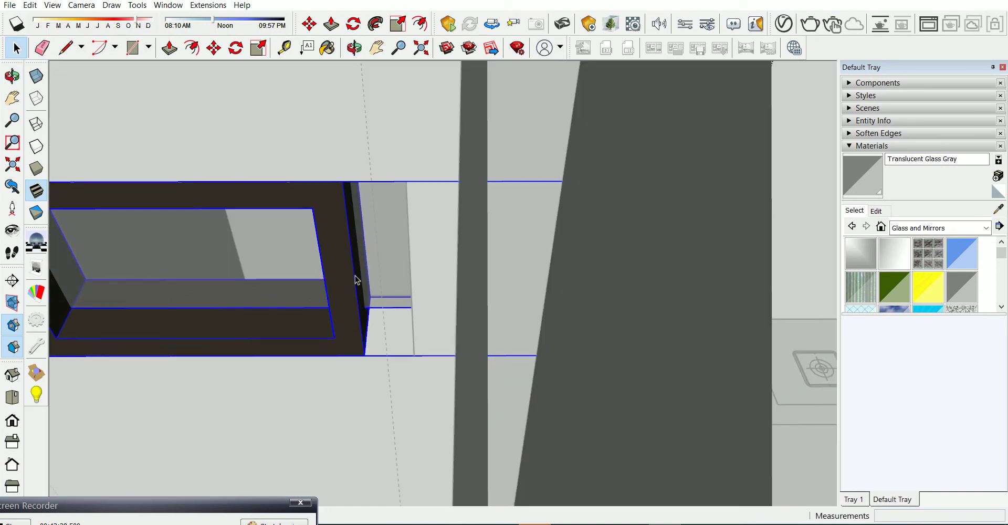
{"action": "key", "text": "p"}
{"action": "left_click", "coordinate": [357, 284]}
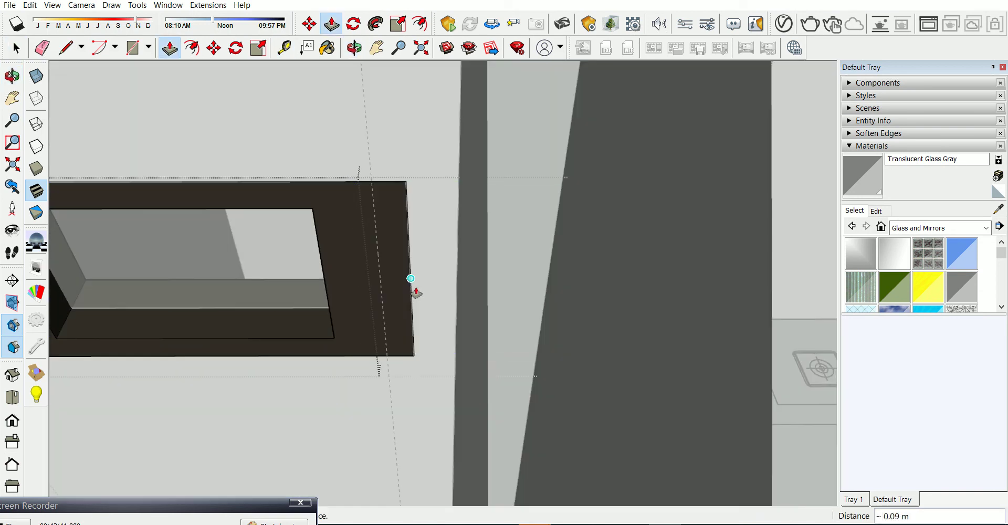
{"action": "scroll", "coordinate": [411, 294], "scroll_direction": "down", "scroll_amount": 3}
{"action": "middle_click_drag", "start_coordinate": [412, 293], "coordinate": [532, 283]}
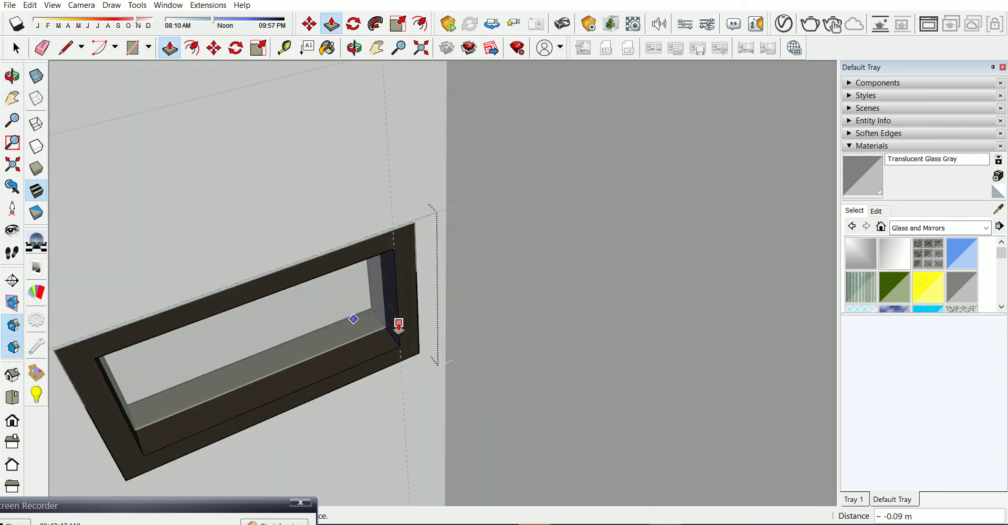
{"action": "scroll", "coordinate": [260, 291], "scroll_direction": "down", "scroll_amount": 1}
{"action": "scroll", "coordinate": [260, 291], "scroll_direction": "down", "scroll_amount": 2}
{"action": "key", "text": "space"}
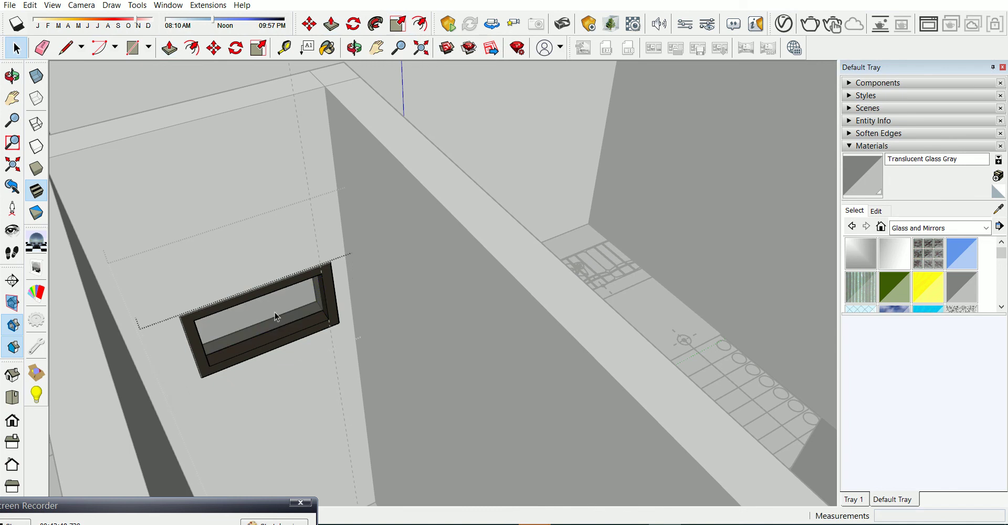
{"action": "left_click", "coordinate": [418, 24]}
{"action": "mouse_move", "coordinate": [420, 271]}
{"action": "middle_mouse_down"}
{"action": "mouse_move", "coordinate": [232, 289]}
{"action": "mouse_move", "coordinate": [466, 13]}
{"action": "middle_mouse_up"}
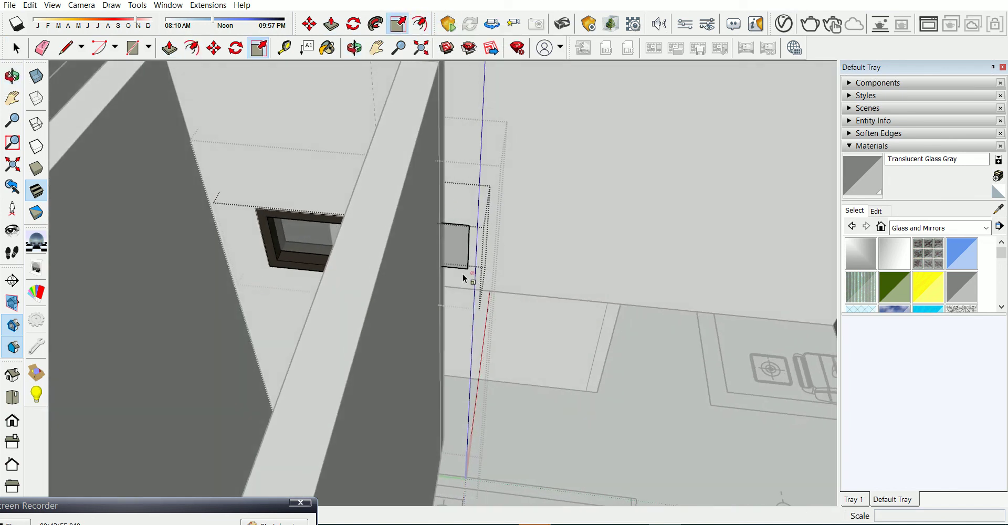
{"action": "mouse_move", "coordinate": [470, 259]}
{"action": "middle_mouse_down"}
{"action": "mouse_move", "coordinate": [463, 239]}
{"action": "mouse_move", "coordinate": [511, 286]}
{"action": "mouse_move", "coordinate": [509, 269]}
{"action": "middle_mouse_up"}
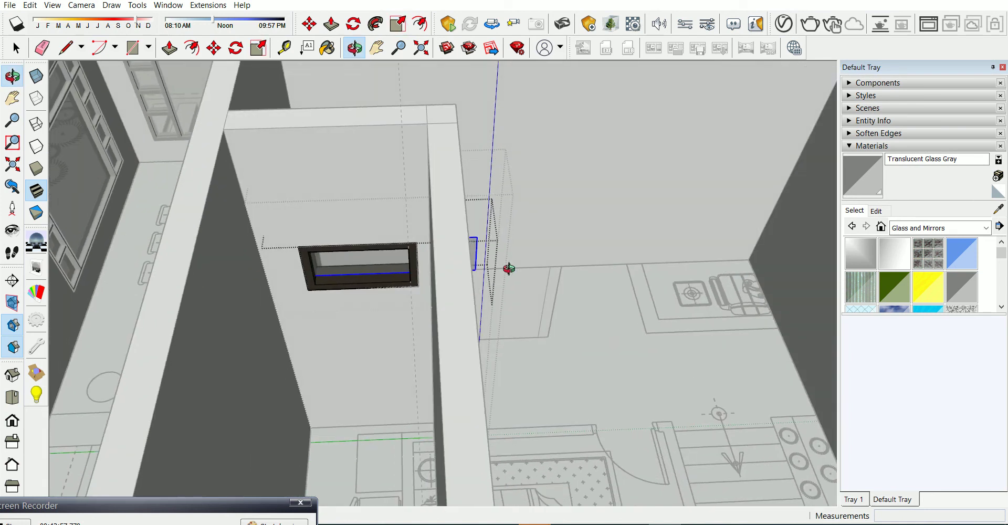
Scale the window copy to about 0.64 along green to fit its opening
{"action": "left_click", "coordinate": [398, 25]}
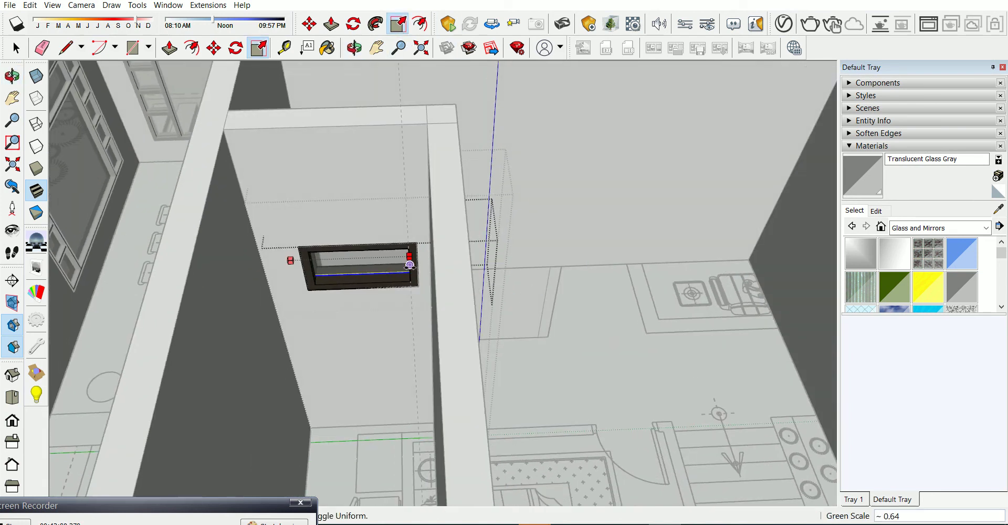
{"action": "middle_click_drag", "start_coordinate": [418, 219], "coordinate": [396, 261]}
{"action": "key", "text": "e"}
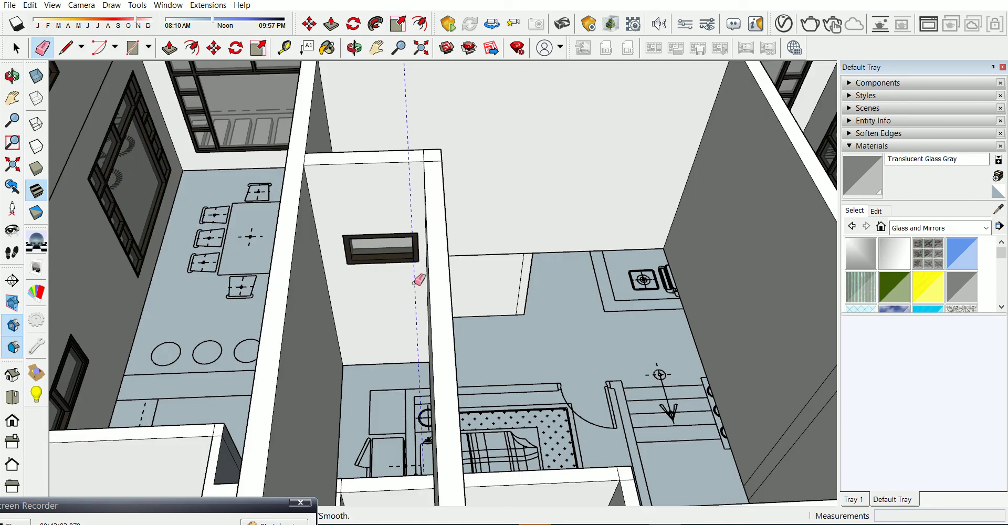
{"action": "key", "text": "space"}
{"action": "scroll", "coordinate": [415, 281], "scroll_direction": "down", "scroll_amount": 5}
{"action": "scroll", "coordinate": [408, 279], "scroll_direction": "down", "scroll_amount": 1}
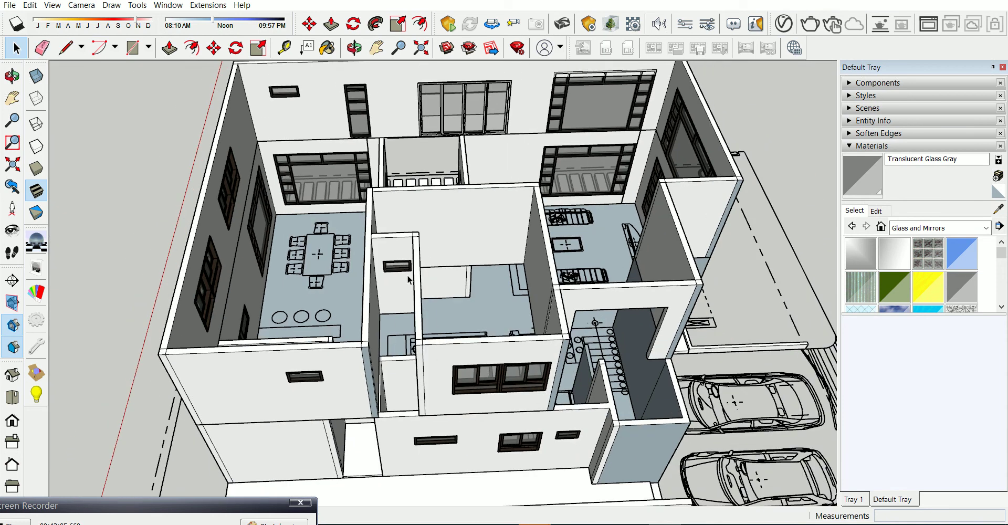
{"action": "mouse_move", "coordinate": [409, 280]}
{"action": "middle_mouse_down"}
{"action": "mouse_move", "coordinate": [165, 166]}
{"action": "mouse_move", "coordinate": [370, 273]}
{"action": "middle_mouse_up"}
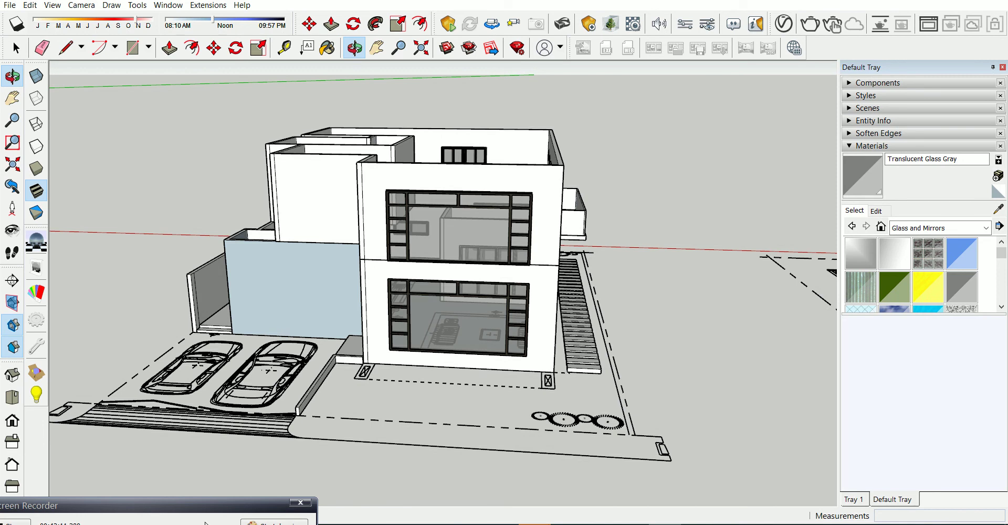